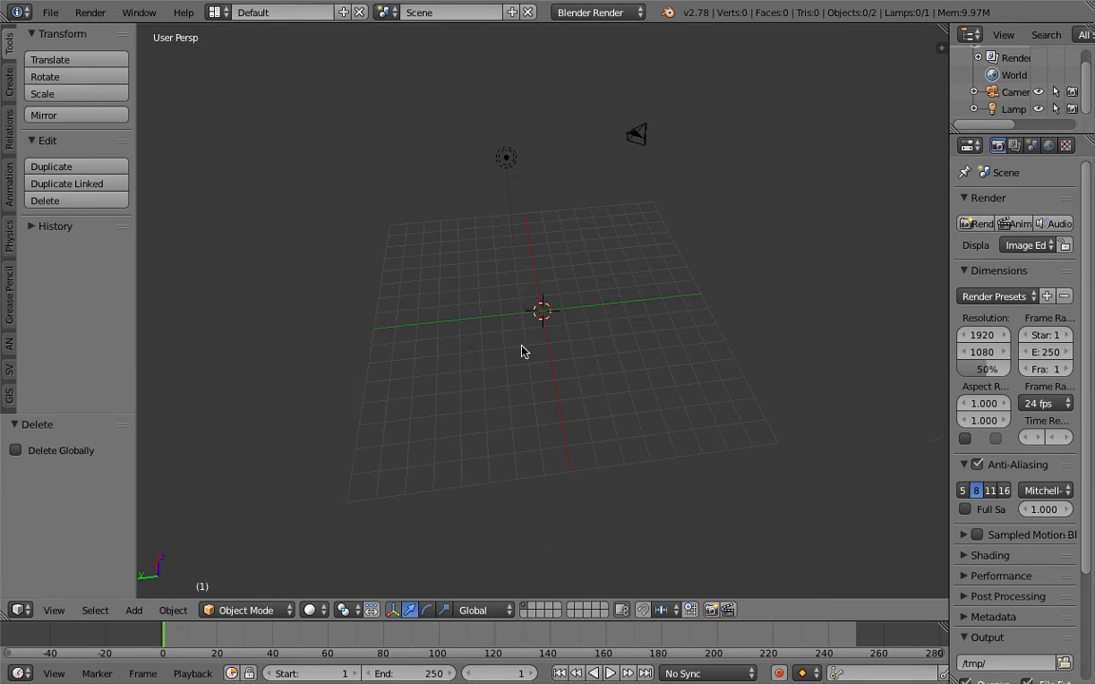
Sketch a grease pencil rectangle crossed by a long looping curve, with the word JIGSAW handwritten above it
middle_click_drag(519, 288, 446, 318)
mouse_move(381, 274)
left_mouse_down()
mouse_move(393, 472)
mouse_move(485, 483)
mouse_move(758, 468)
mouse_move(744, 264)
mouse_move(709, 247)
mouse_move(408, 246)
mouse_move(387, 269)
left_mouse_up()
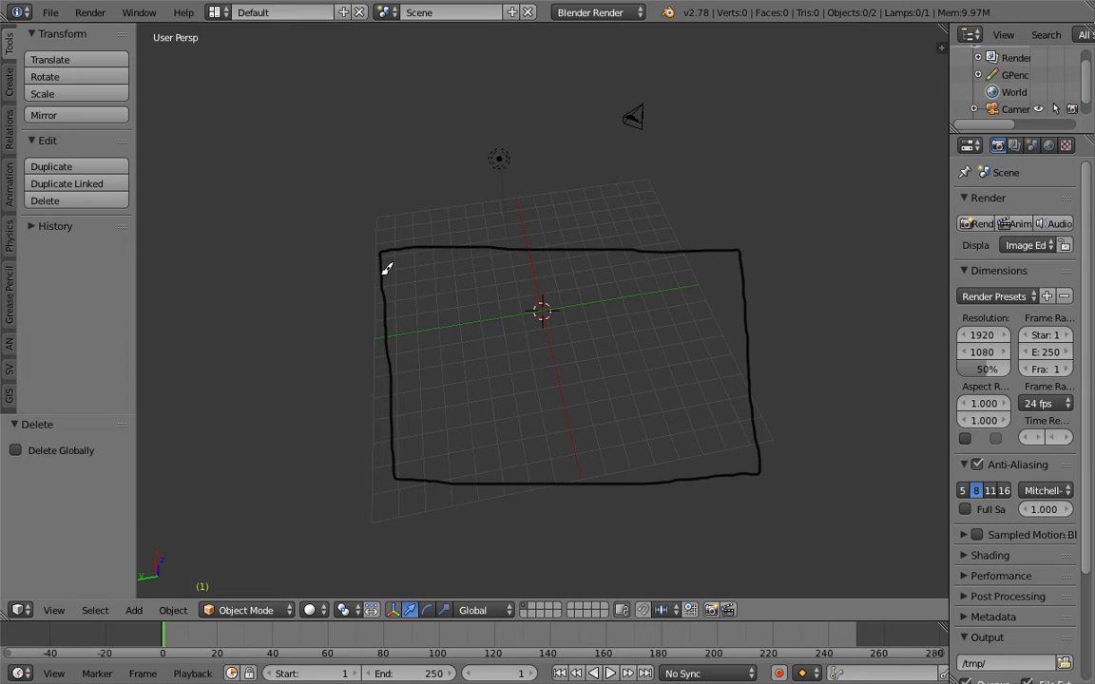
mouse_move(320, 313)
left_mouse_down()
mouse_move(420, 314)
mouse_move(421, 243)
mouse_move(482, 211)
mouse_move(532, 305)
mouse_move(548, 497)
mouse_move(728, 525)
mouse_move(773, 367)
mouse_move(664, 382)
mouse_move(616, 489)
mouse_move(681, 565)
mouse_move(812, 530)
mouse_move(831, 398)
mouse_move(660, 237)
mouse_move(721, 190)
mouse_move(792, 248)
mouse_move(761, 305)
mouse_move(440, 347)
mouse_move(340, 458)
mouse_move(442, 509)
mouse_move(557, 445)
mouse_move(592, 218)
mouse_move(625, 211)
left_mouse_up()
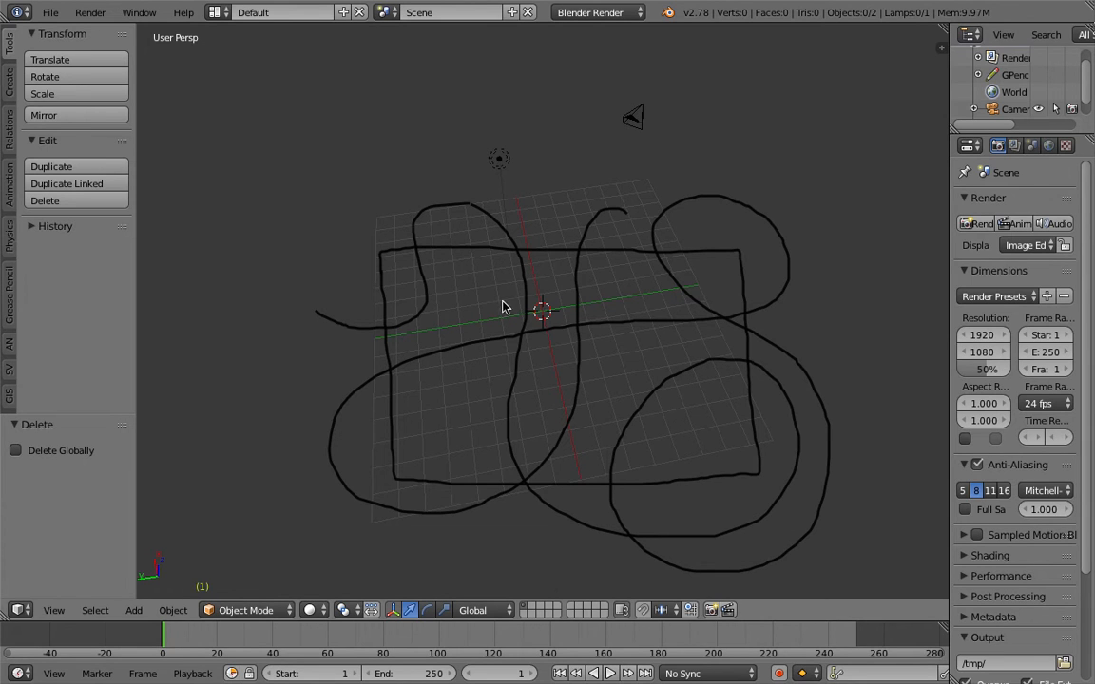
mouse_move(199, 136)
left_mouse_down()
mouse_move(228, 131)
mouse_move(196, 174)
mouse_move(238, 173)
mouse_move(245, 156)
mouse_move(282, 172)
left_mouse_up()
mouse_move(342, 142)
left_mouse_down()
mouse_move(335, 138)
mouse_move(391, 127)
left_mouse_up()
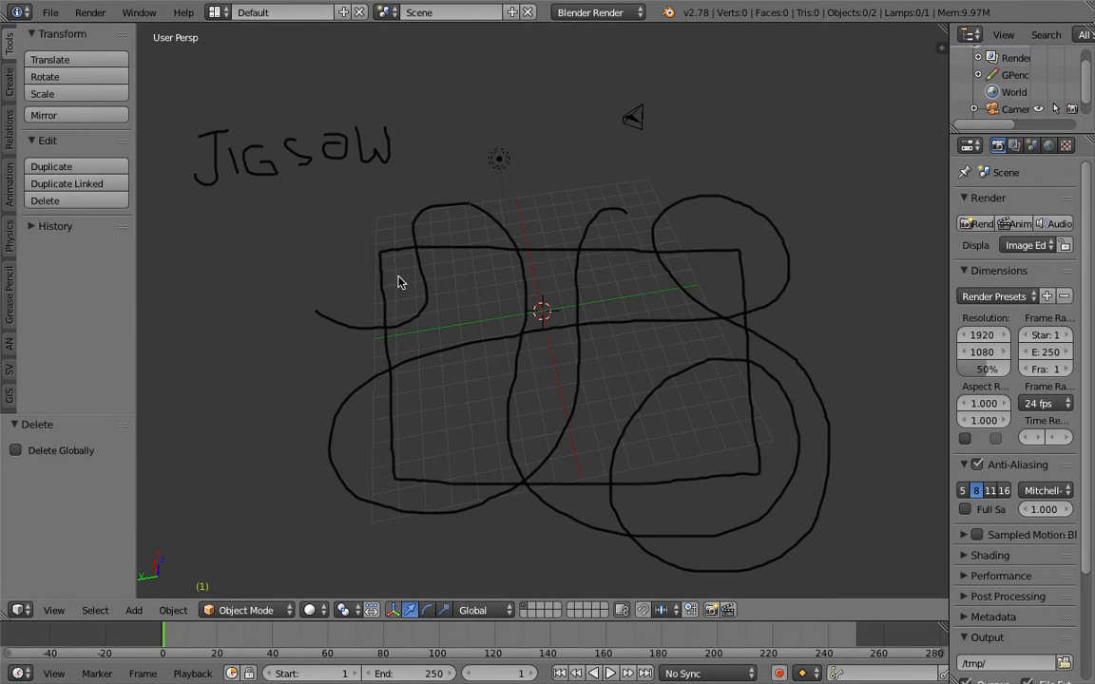
Number the regions formed inside the sketched rectangle from 1 to 9 with the grease pencil
left_click_drag(453, 284, 476, 299)
left_click_drag(702, 270, 722, 278)
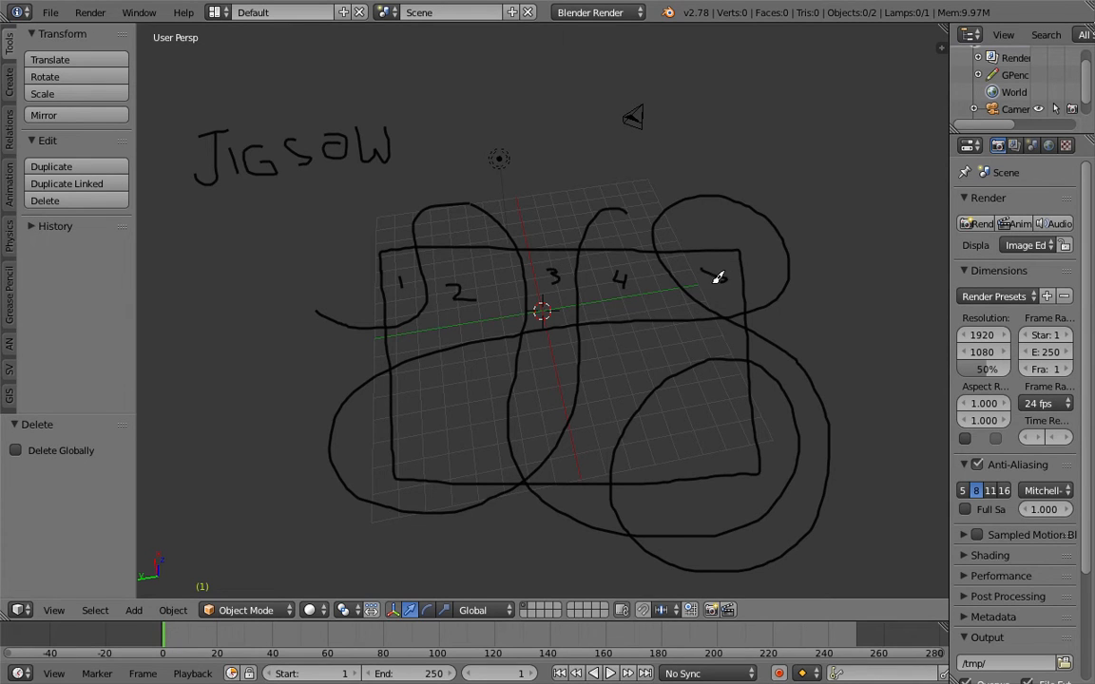
left_click_drag(470, 381, 471, 388)
left_click_drag(536, 367, 548, 399)
mouse_move(635, 362)
left_mouse_down()
mouse_move(618, 361)
mouse_move(639, 365)
left_mouse_up()
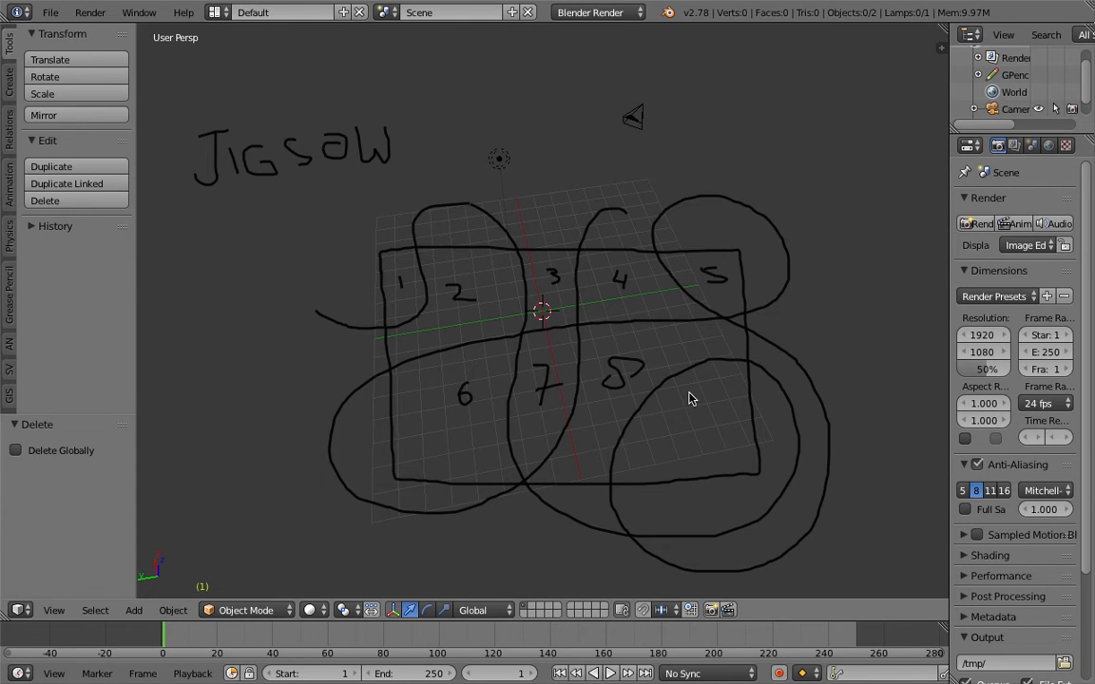
left_click_drag(702, 399, 693, 420)
mouse_move(549, 445)
middle_mouse_down()
mouse_move(586, 425)
mouse_move(574, 420)
middle_mouse_up()
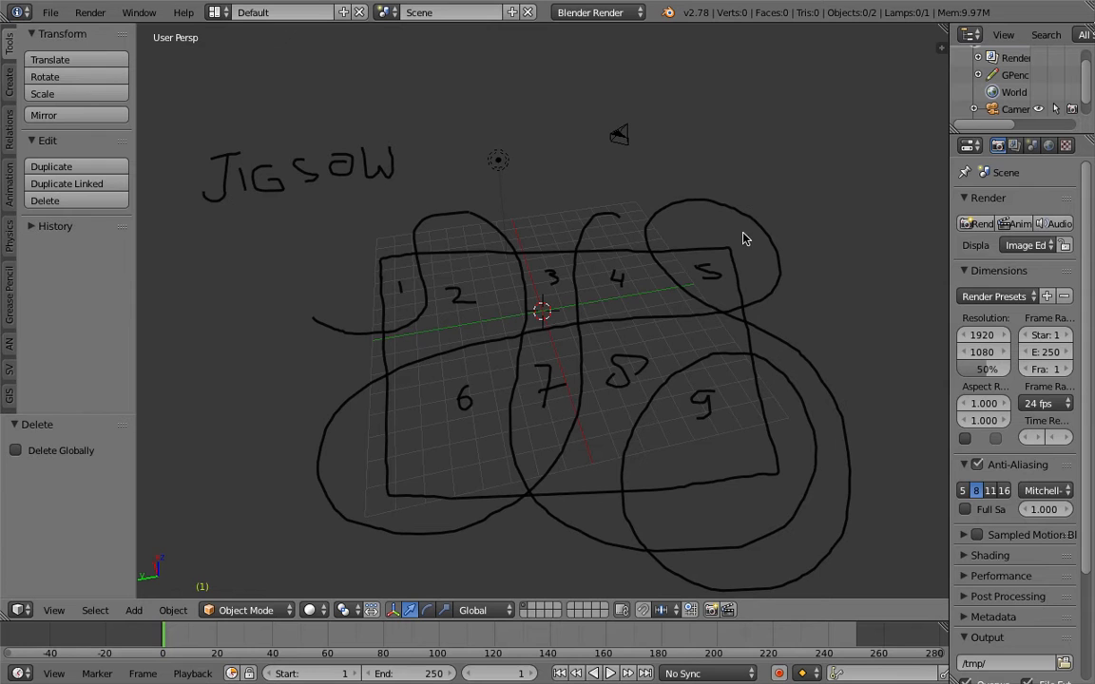
Sketch a second, smaller rectangle beside the first, cross it with overlapping loops and mark some of its pieces
mouse_move(671, 226)
middle_mouse_down()
mouse_move(770, 208)
mouse_move(562, 309)
mouse_move(523, 308)
mouse_move(502, 292)
middle_mouse_up()
mouse_move(611, 221)
middle_mouse_down()
mouse_move(549, 262)
mouse_move(591, 196)
middle_mouse_up()
mouse_move(614, 188)
left_mouse_down()
mouse_move(613, 251)
mouse_move(799, 260)
mouse_move(821, 167)
mouse_move(772, 141)
mouse_move(623, 141)
left_mouse_up()
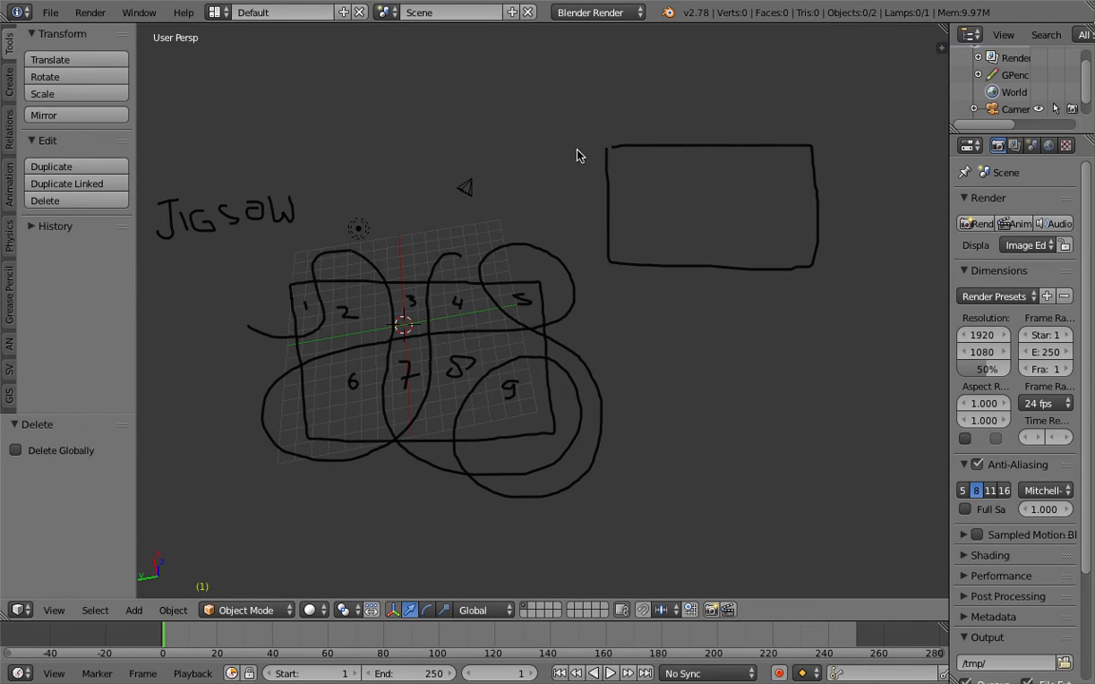
mouse_move(673, 127)
left_mouse_down()
mouse_move(628, 247)
mouse_move(748, 118)
mouse_move(814, 210)
mouse_move(813, 105)
mouse_move(847, 237)
mouse_move(741, 194)
mouse_move(616, 115)
mouse_move(633, 172)
mouse_move(837, 167)
left_mouse_up()
left_click_drag(683, 157, 688, 169)
mouse_move(591, 272)
middle_mouse_down()
mouse_move(604, 250)
mouse_move(656, 283)
mouse_move(613, 279)
mouse_move(640, 290)
mouse_move(641, 308)
mouse_move(665, 232)
middle_mouse_up()
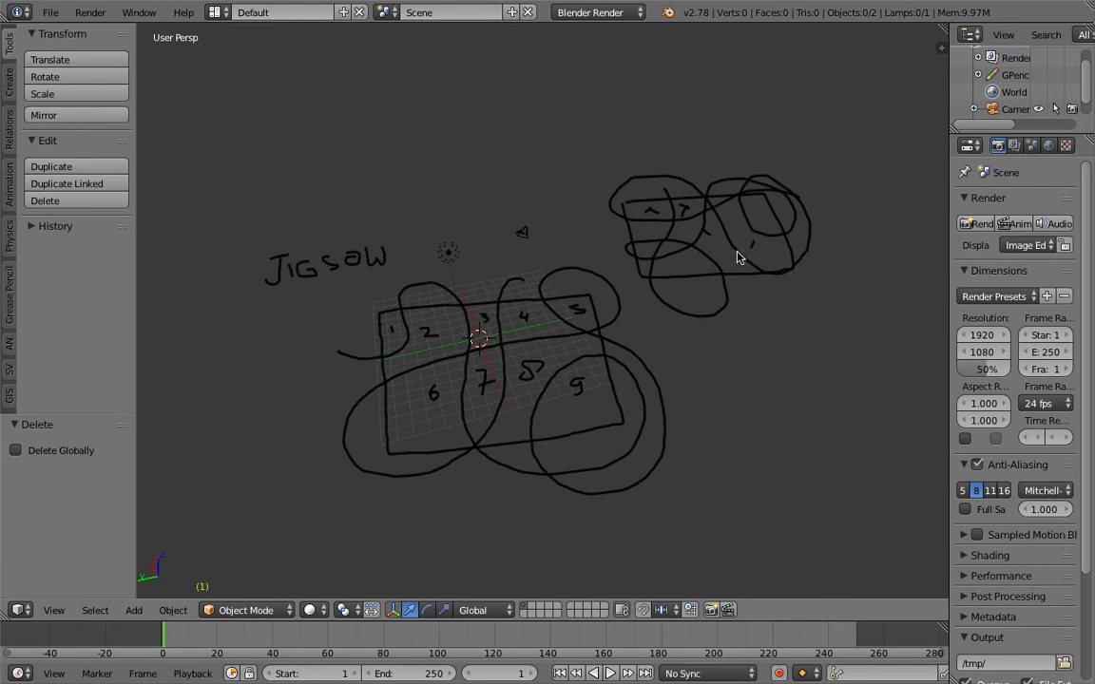
mouse_move(733, 252)
middle_mouse_down()
mouse_move(707, 304)
mouse_move(643, 371)
mouse_move(561, 328)
mouse_move(594, 228)
mouse_move(714, 283)
mouse_move(691, 312)
middle_mouse_up()
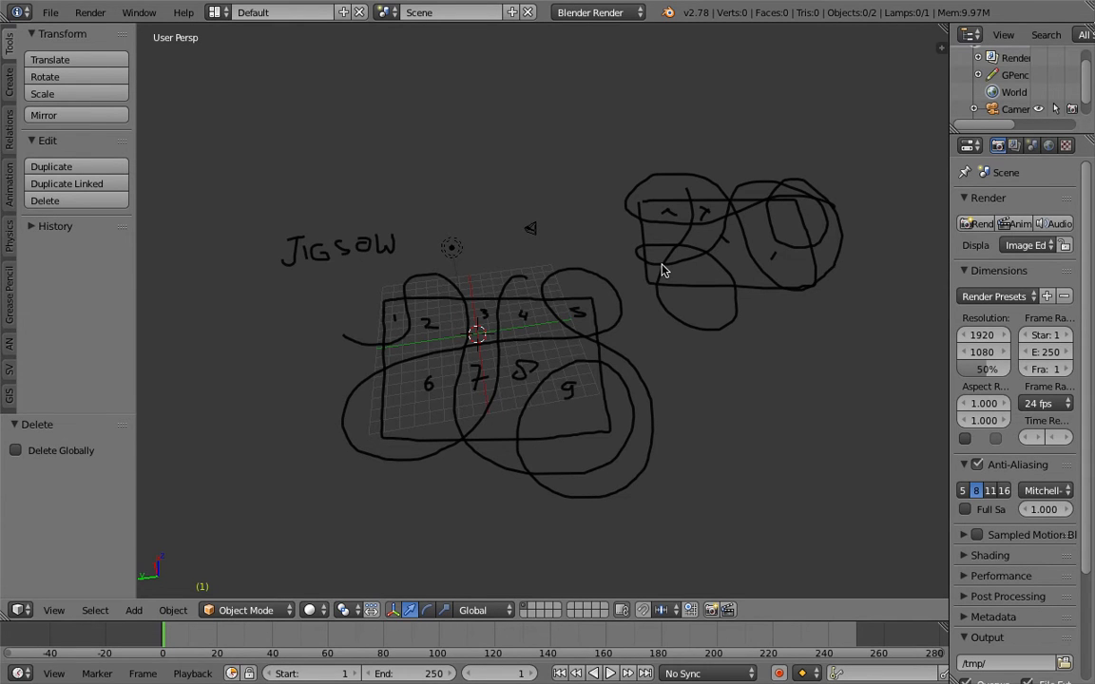
middle_click_drag(648, 166, 628, 219)
Start a fresh scene from the start-up file and delete the default cube
left_click(51, 12)
left_click(69, 29)
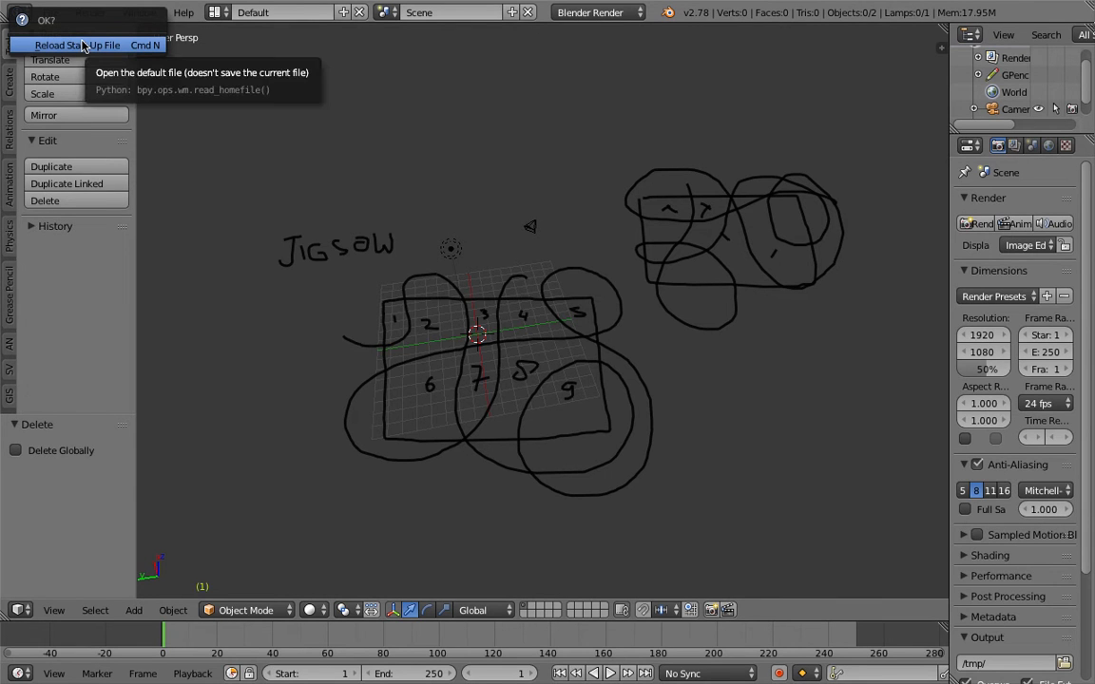
left_click(86, 46)
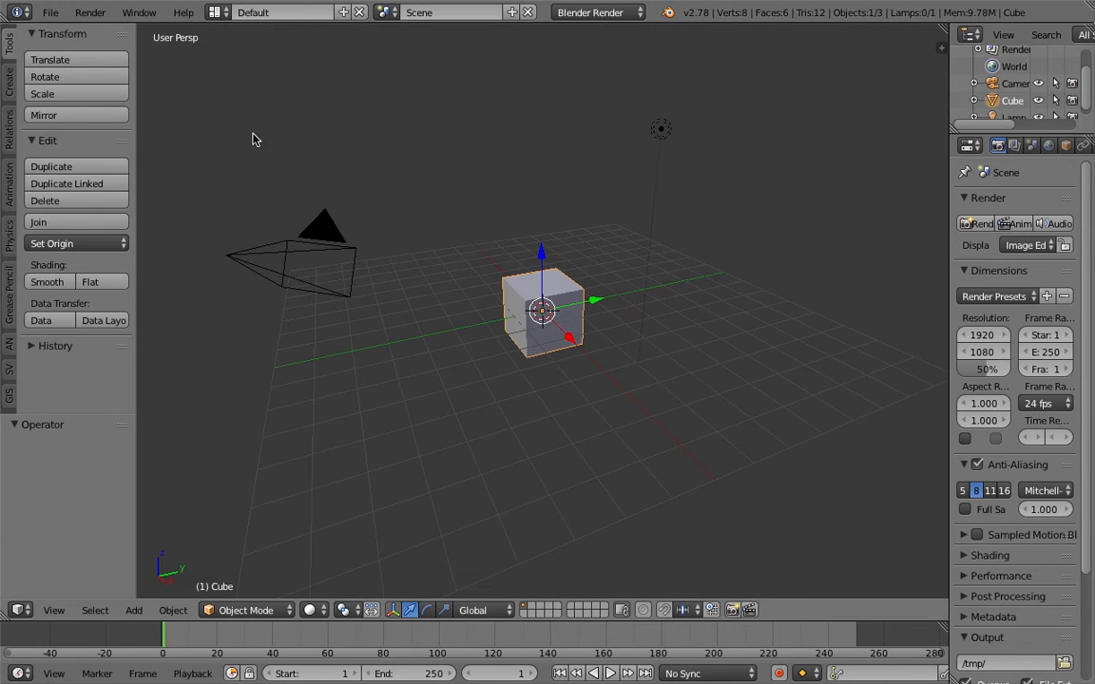
middle_click_drag(318, 179, 625, 271)
key("x")
left_click(625, 271)
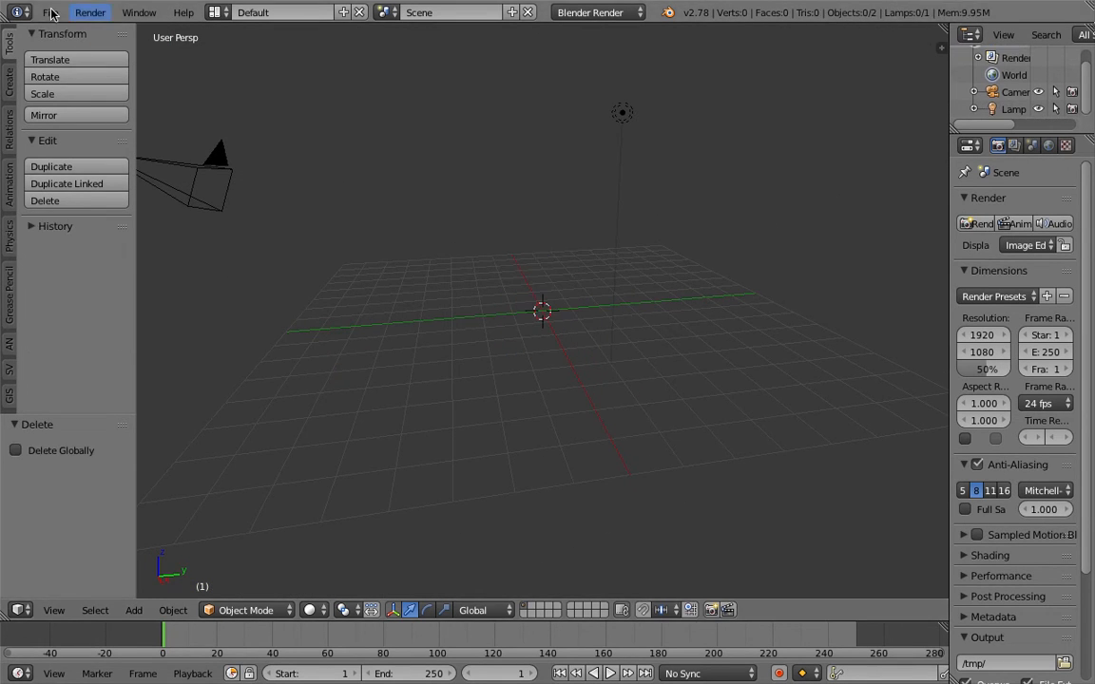
Save the scene to the Desktop folder as sv_organic_jigsaw_001.blend
left_click(51, 12)
left_click(126, 136)
left_click(250, 73)
left_click_drag(253, 74, 103, 76)
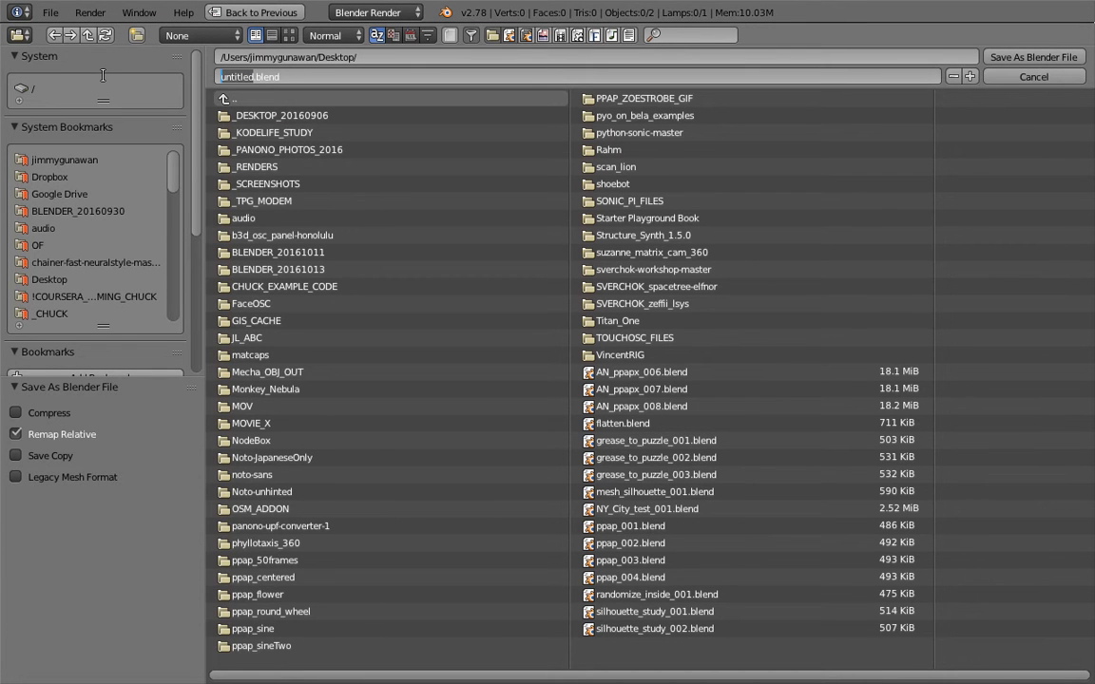
type("sv_organic_jigsaw_001")
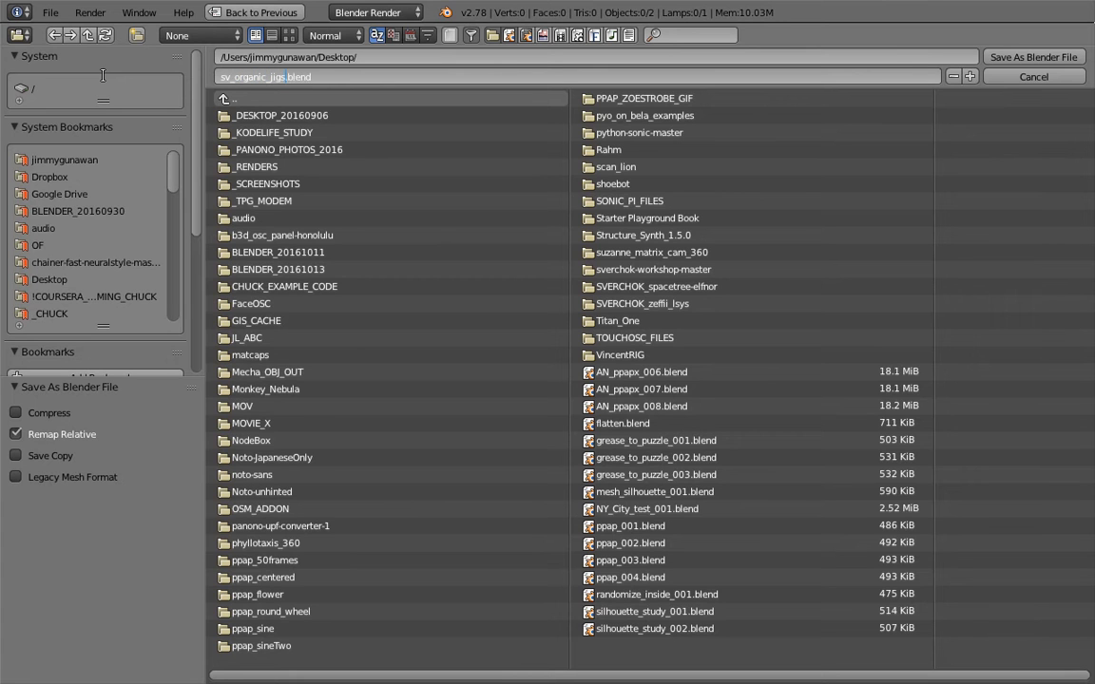
left_click(993, 57)
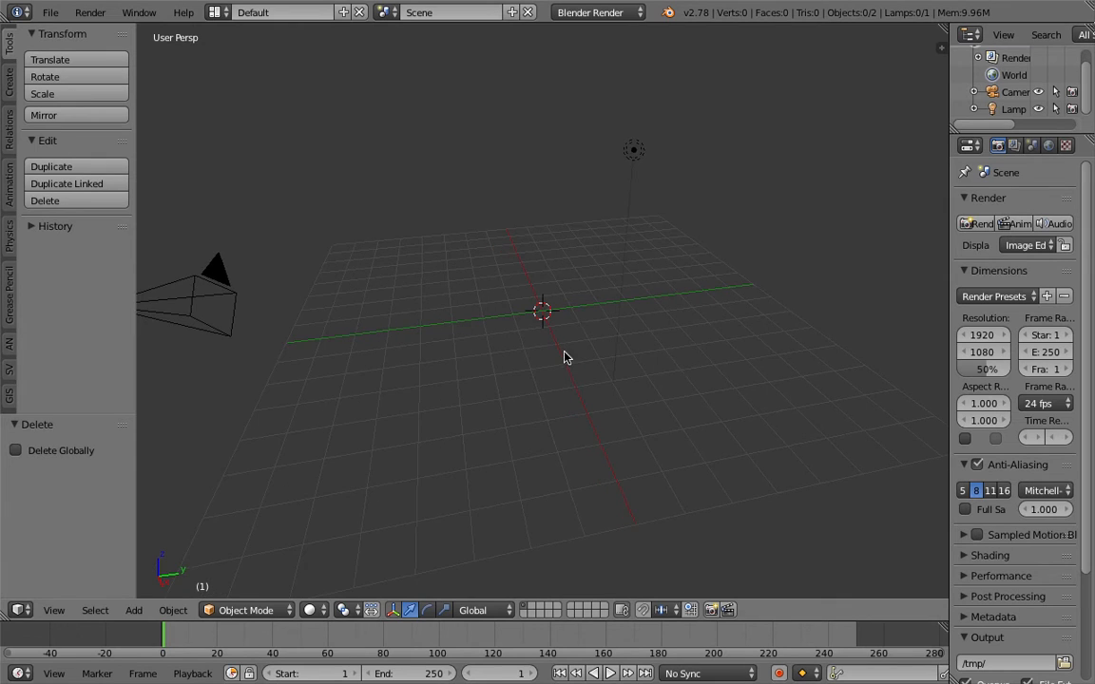
Move the lamp and the camera together to layer 2, leaving the first layer empty
right_click(634, 175)
right_click(218, 344, "shift")
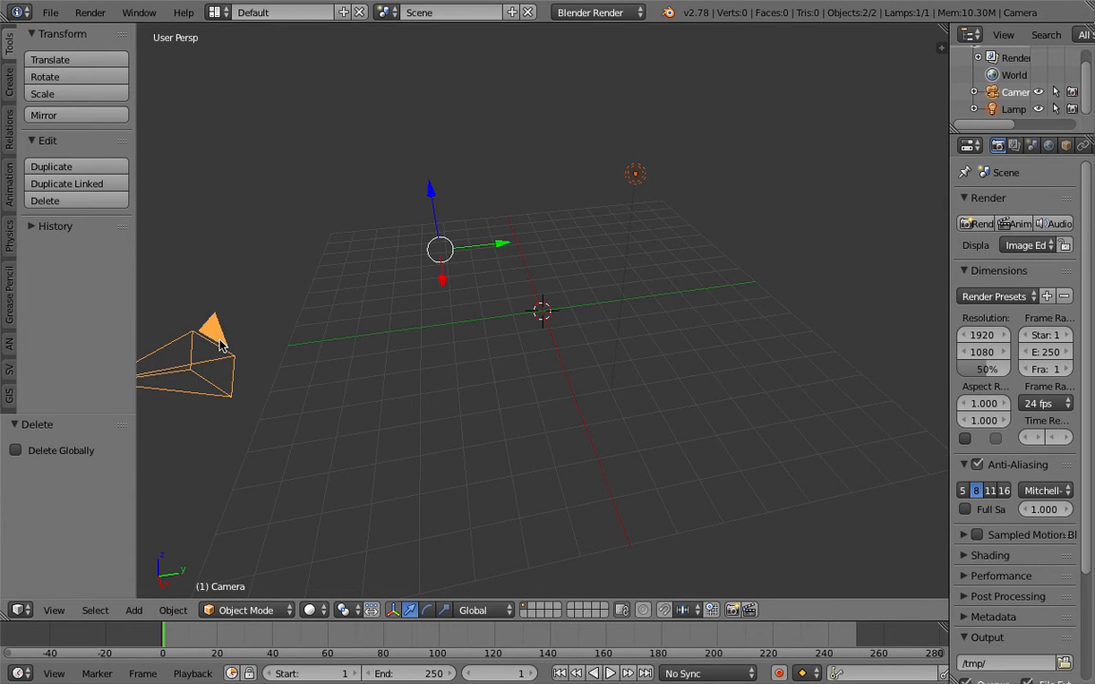
key("m")
key("2")
left_click(670, 243)
middle_click_drag(496, 290, 505, 305)
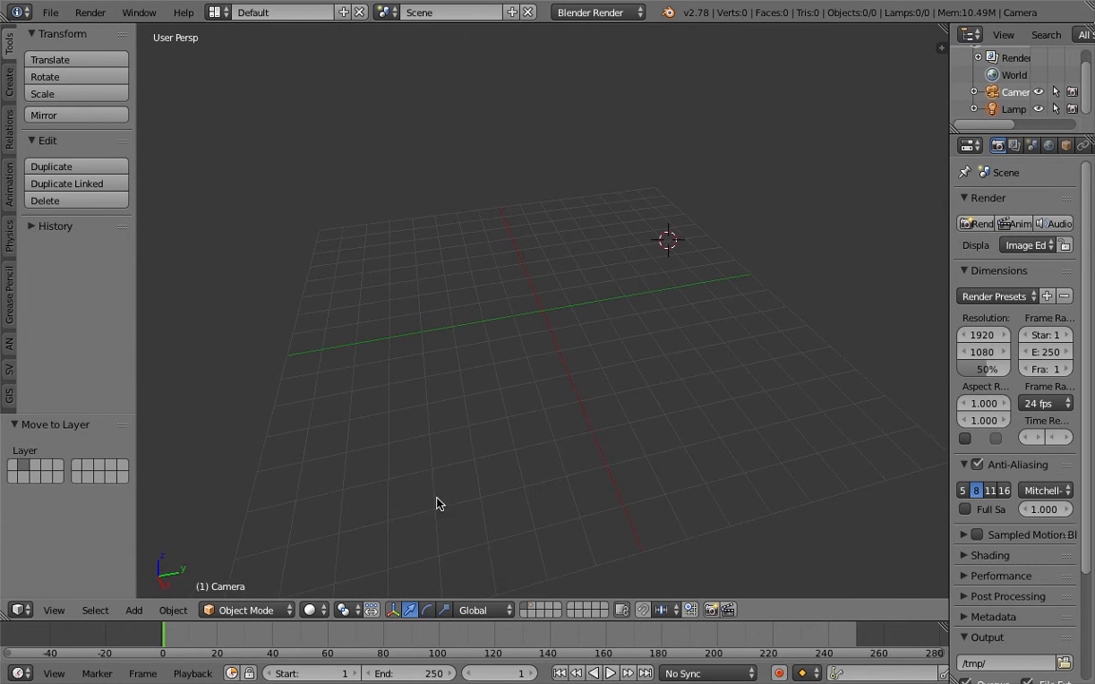
Switch to the top view, add a mesh plane and clear its location to place it at the origin
left_click(45, 614)
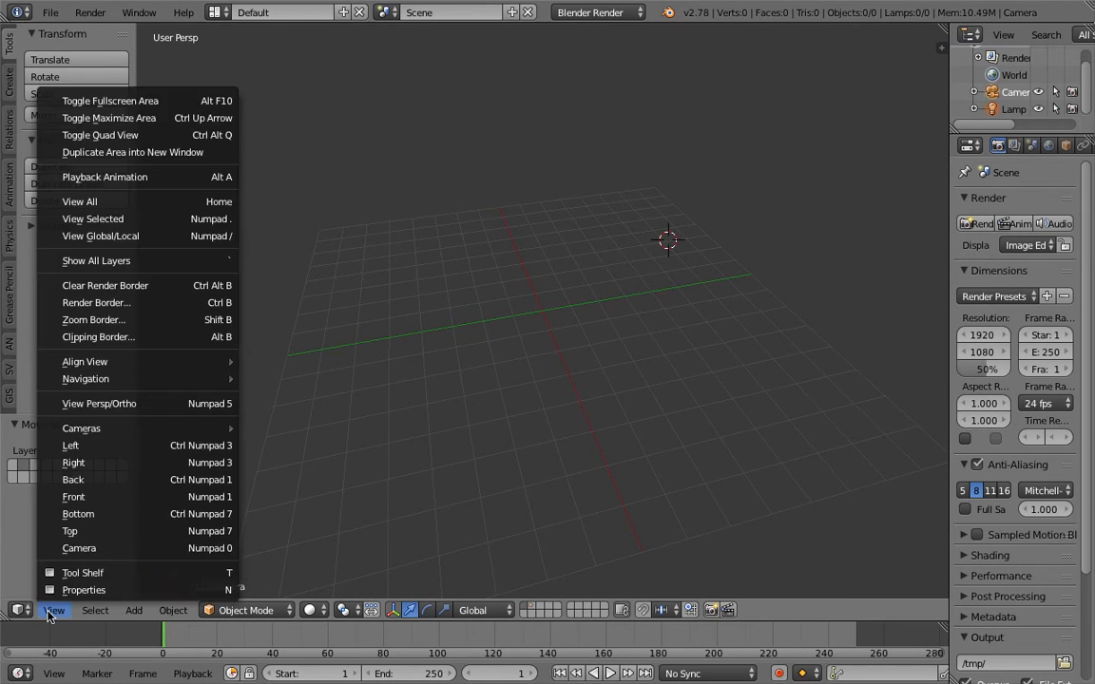
left_click(111, 520)
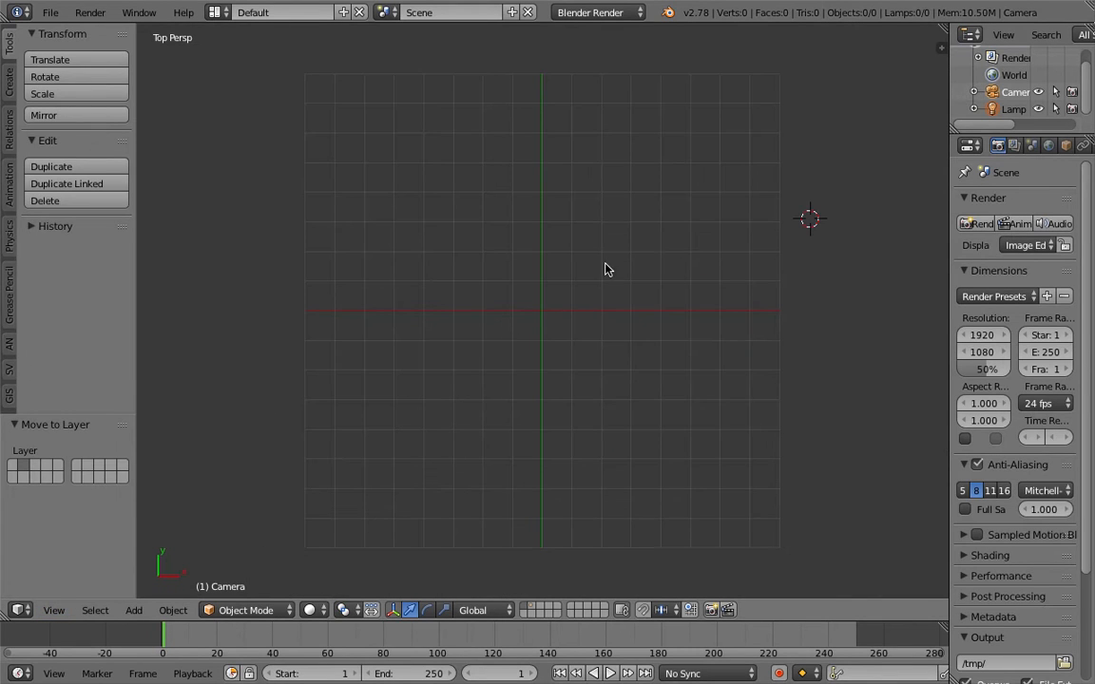
key("shift+a")
mouse_move(599, 263)
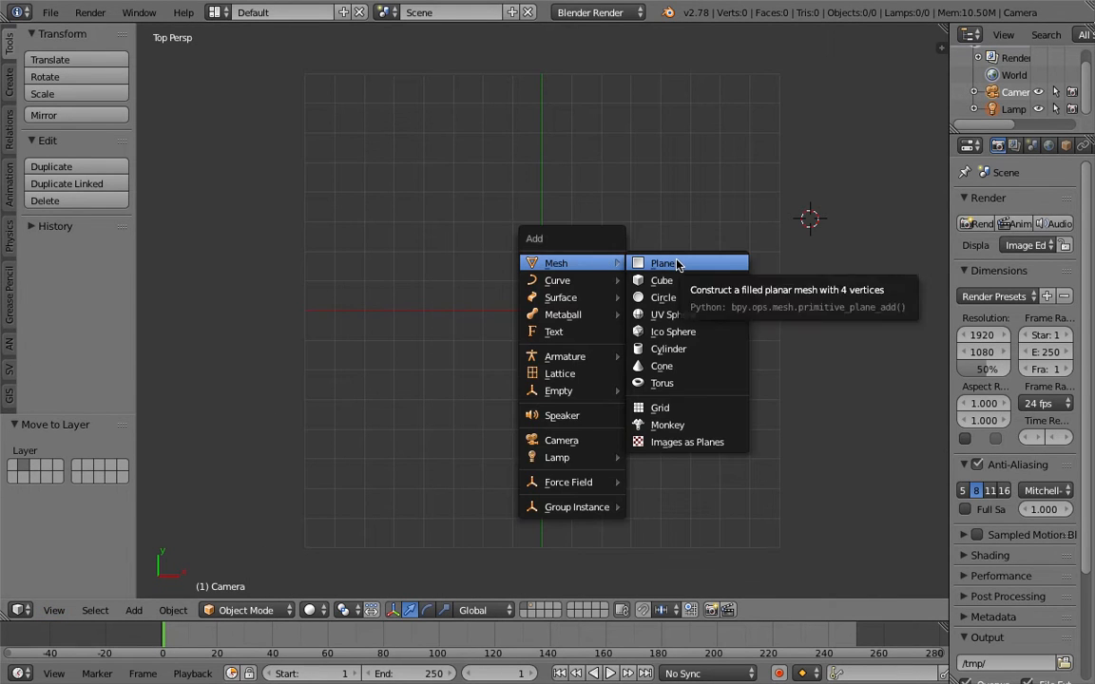
left_click(678, 265)
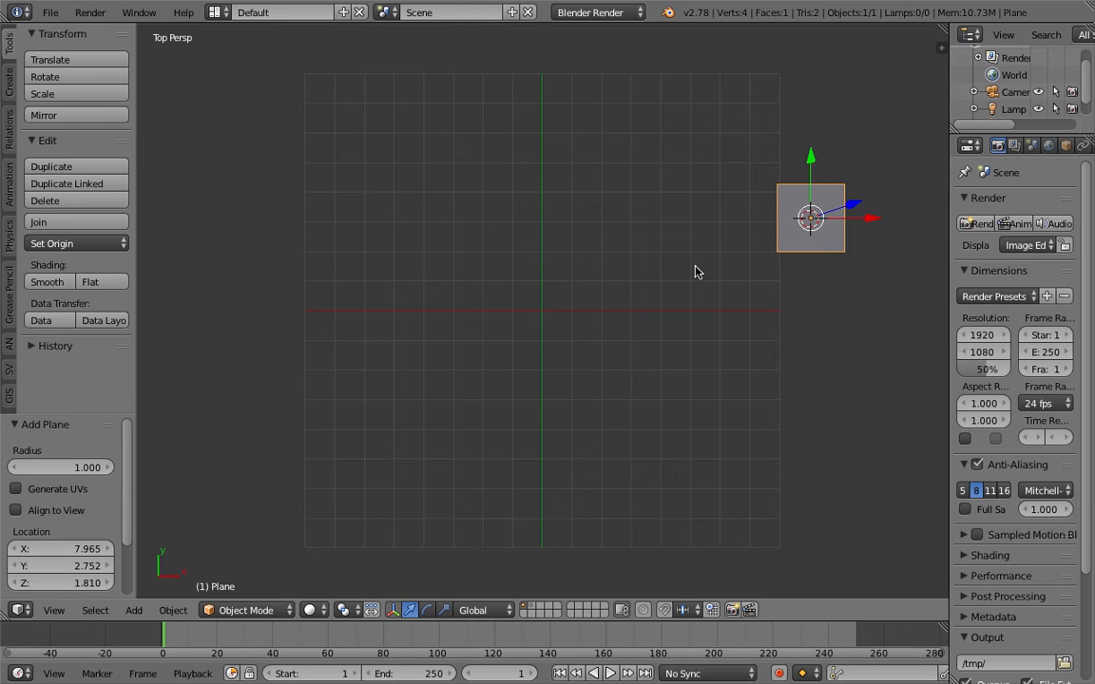
key("alt+g")
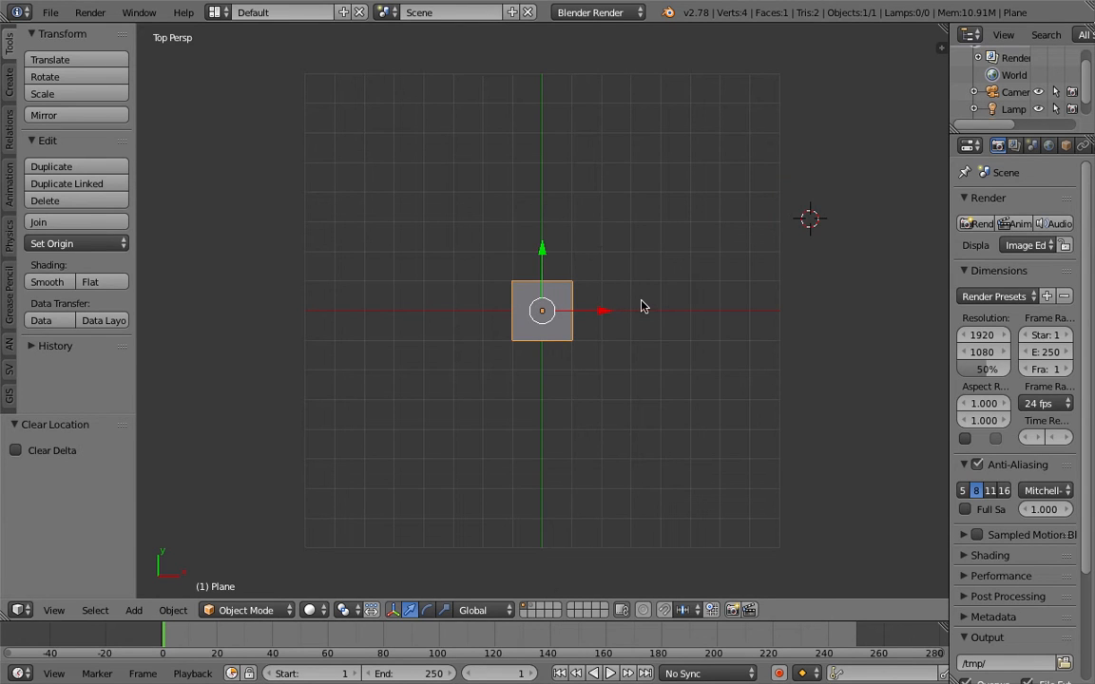
Scale the plane into a wide rectangle: about 3.058 along X, about 2.021 uniformly, and about 2.139 along Y
key("s")
key("x")
left_click(602, 336)
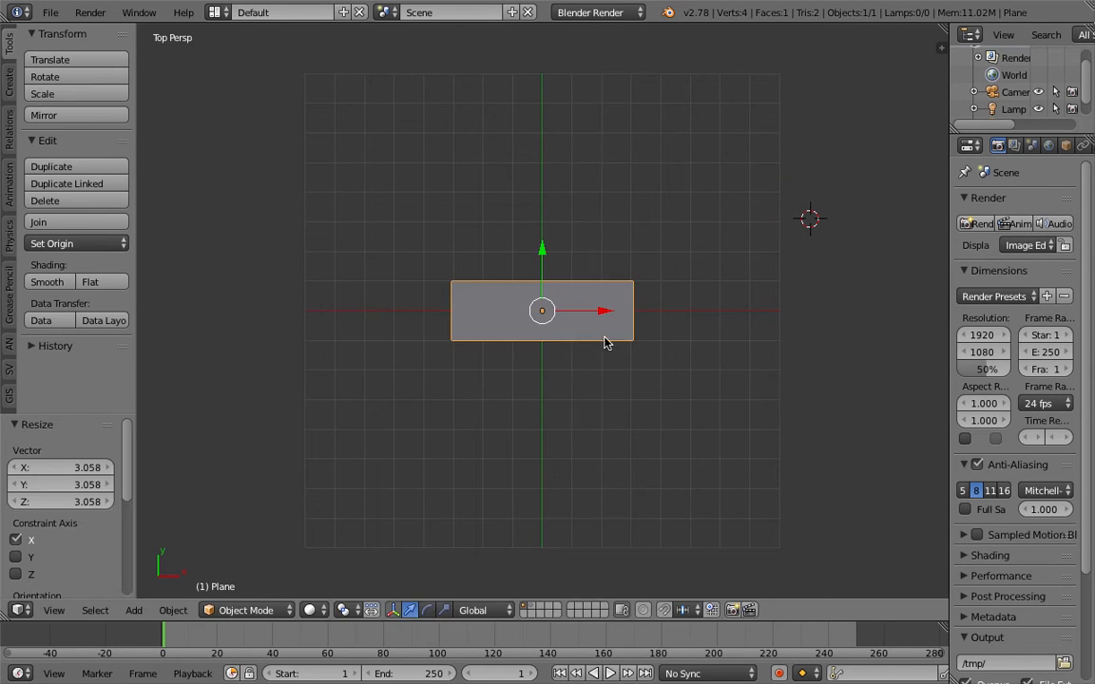
key("s")
left_click(678, 371)
key("s")
key("y")
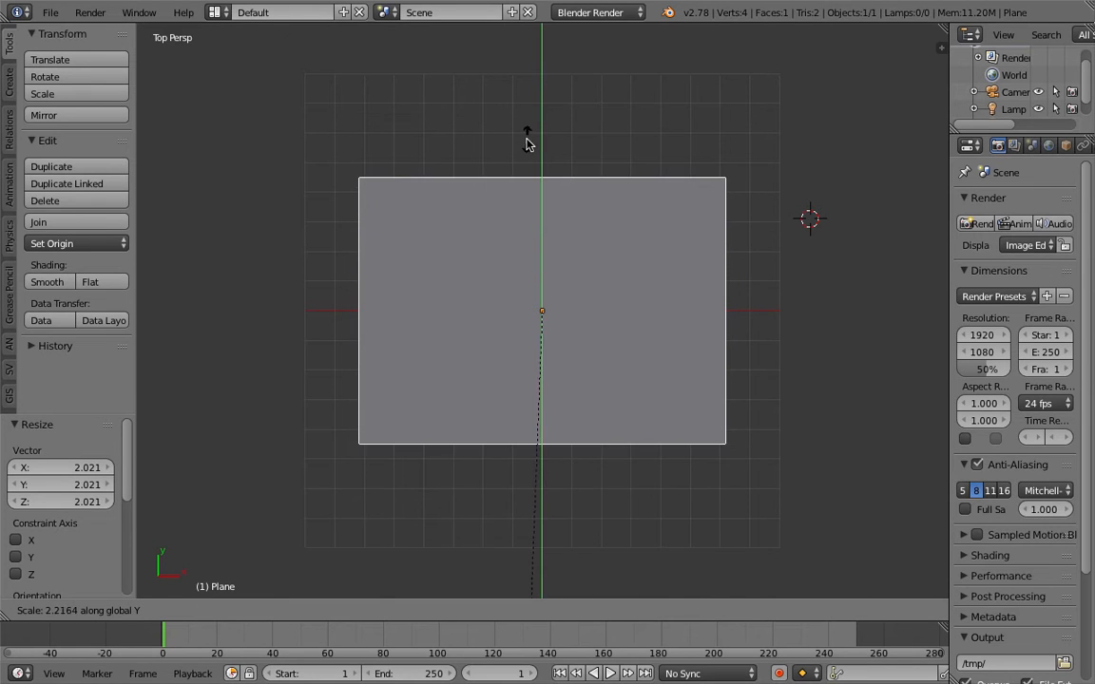
left_click(535, 130)
scroll(499, 268, "up", 3, "ctrl")
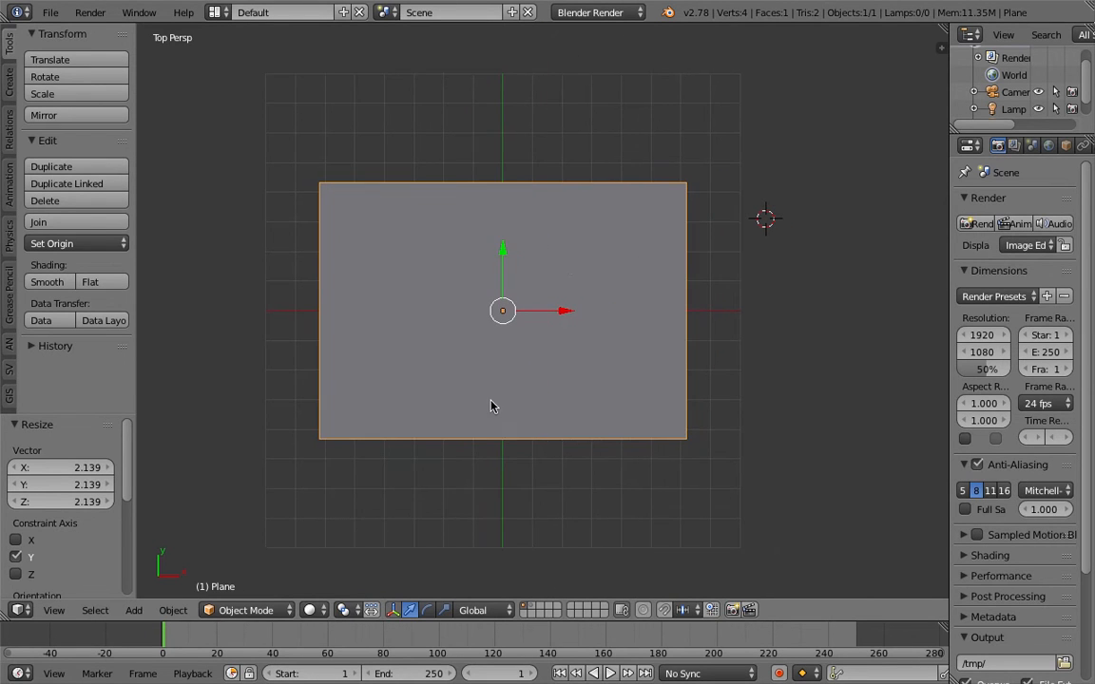
middle_click_drag(554, 248, 594, 255, "shift")
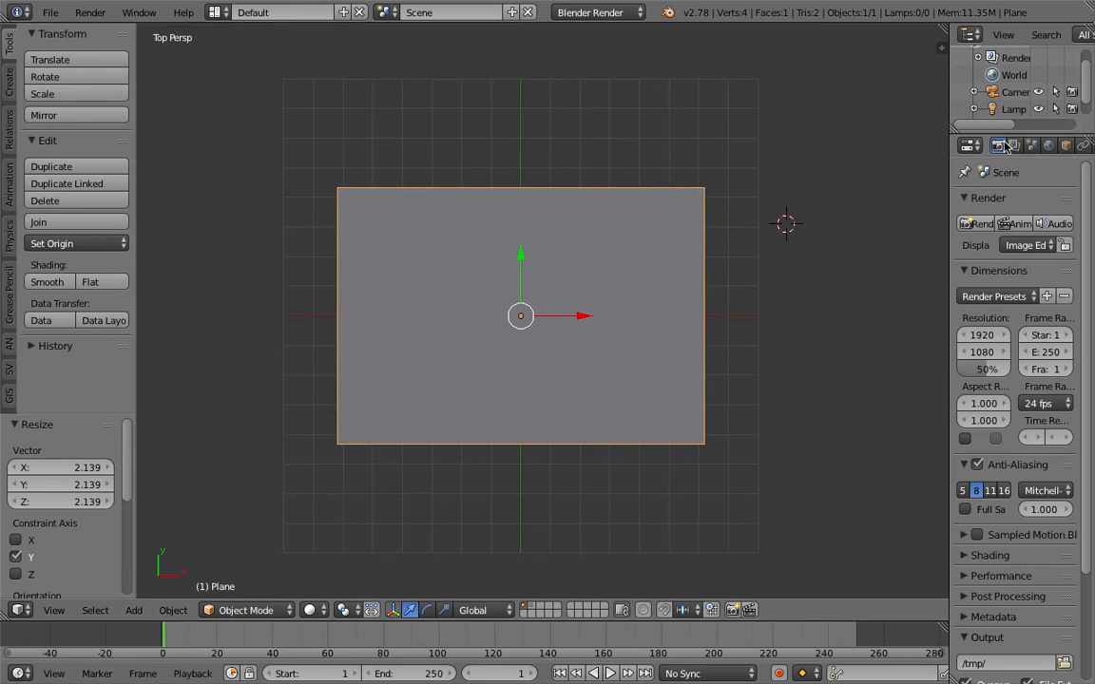
Enlarge the Outliner area to list all scene objects and place the 3D cursor just beside the plane's +X edge
left_click_drag(1006, 136, 1006, 223)
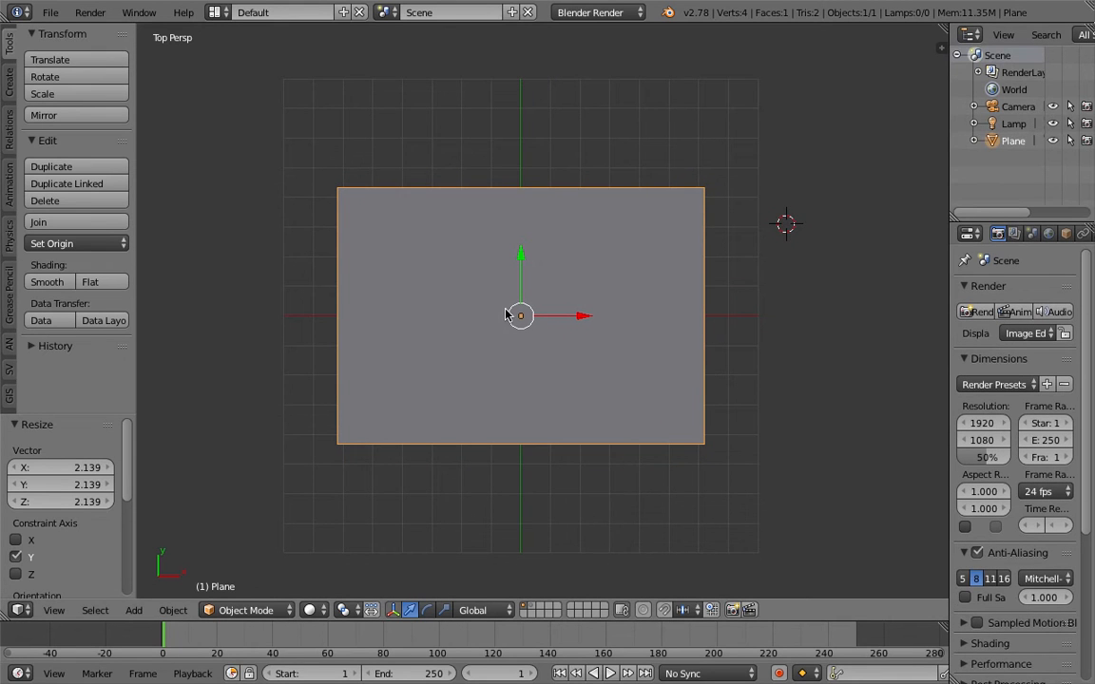
middle_click_drag(514, 309, 513, 318, "shift")
left_click(738, 304)
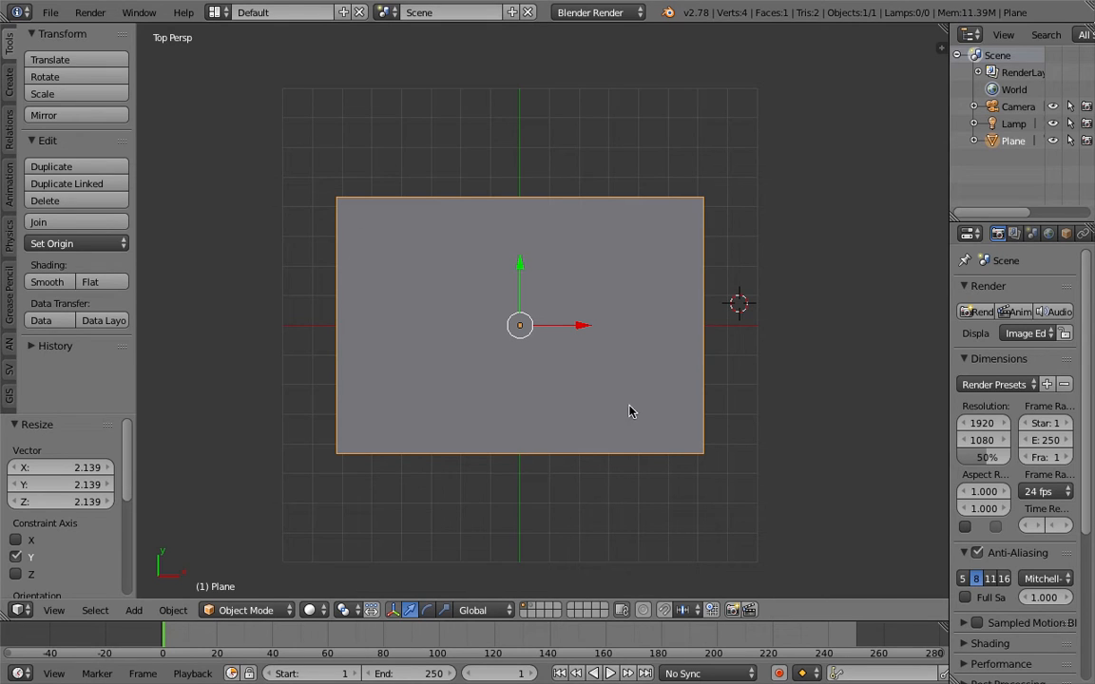
Enable Simplify Stroke for the grease pencil in the editing section of the user preferences
left_click(25, 11)
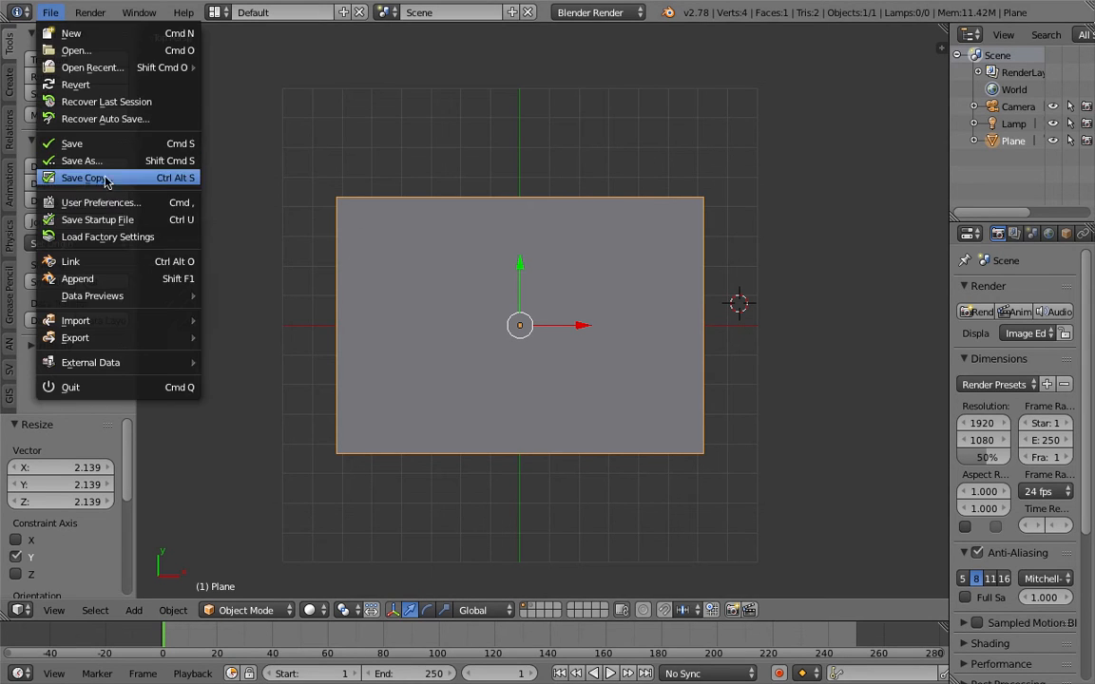
left_click(100, 182)
left_click_drag(362, 10, 442, 40)
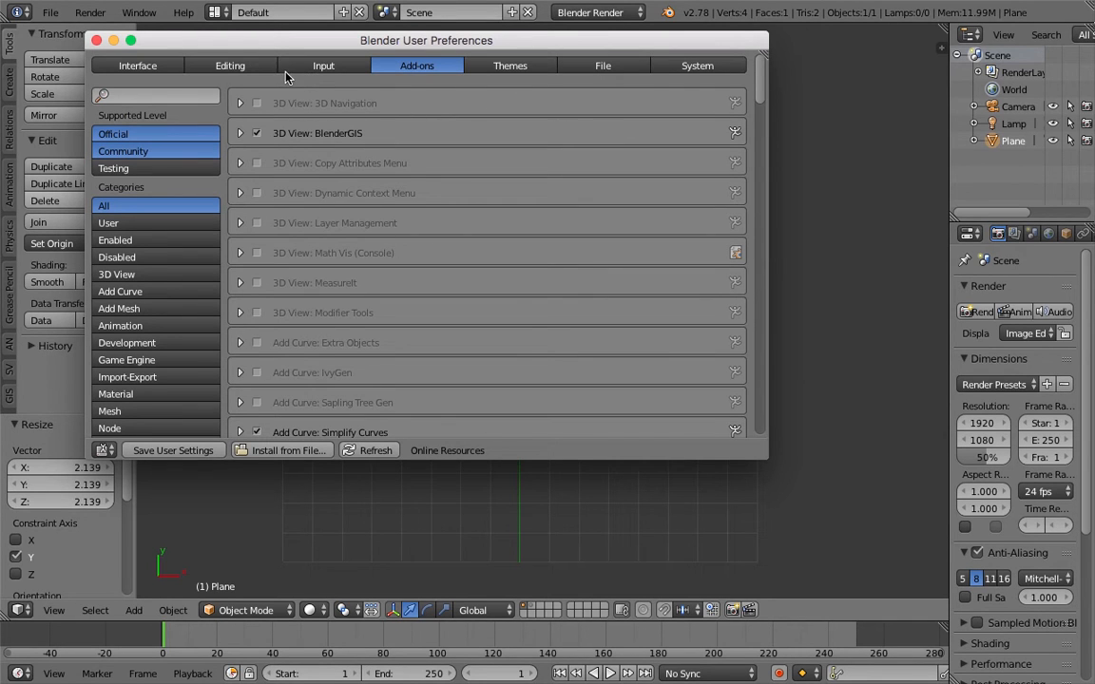
left_click(228, 63)
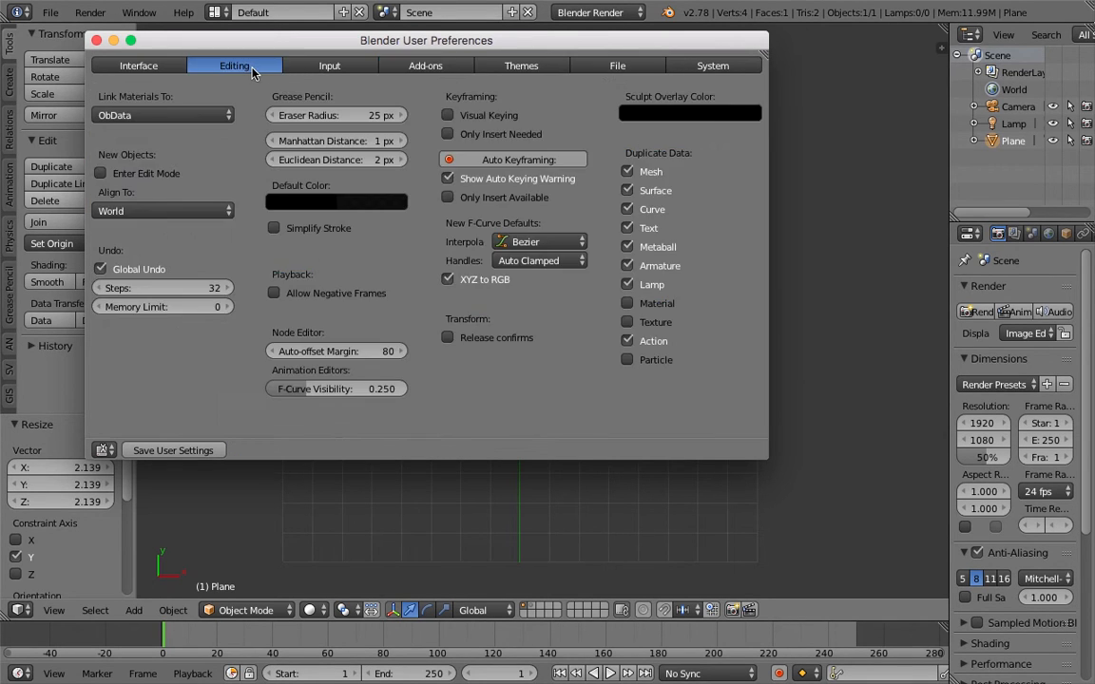
left_click(278, 228)
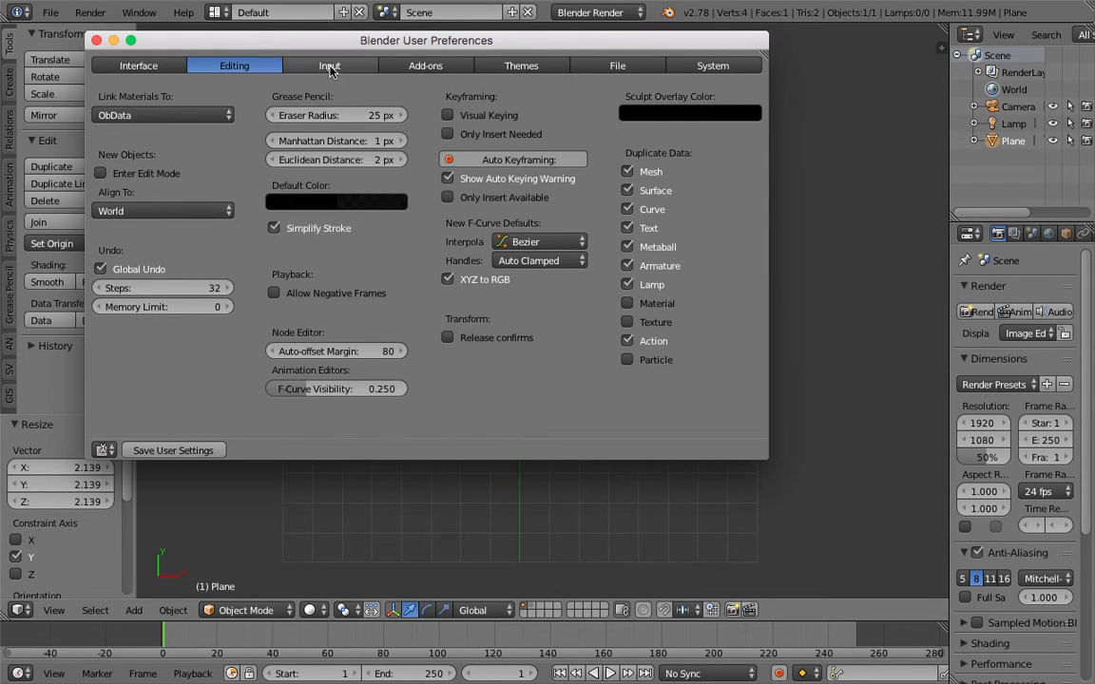
Search the add-ons for "curve" to check Simplify Curves, then save the user settings and close the preferences
left_click(418, 65)
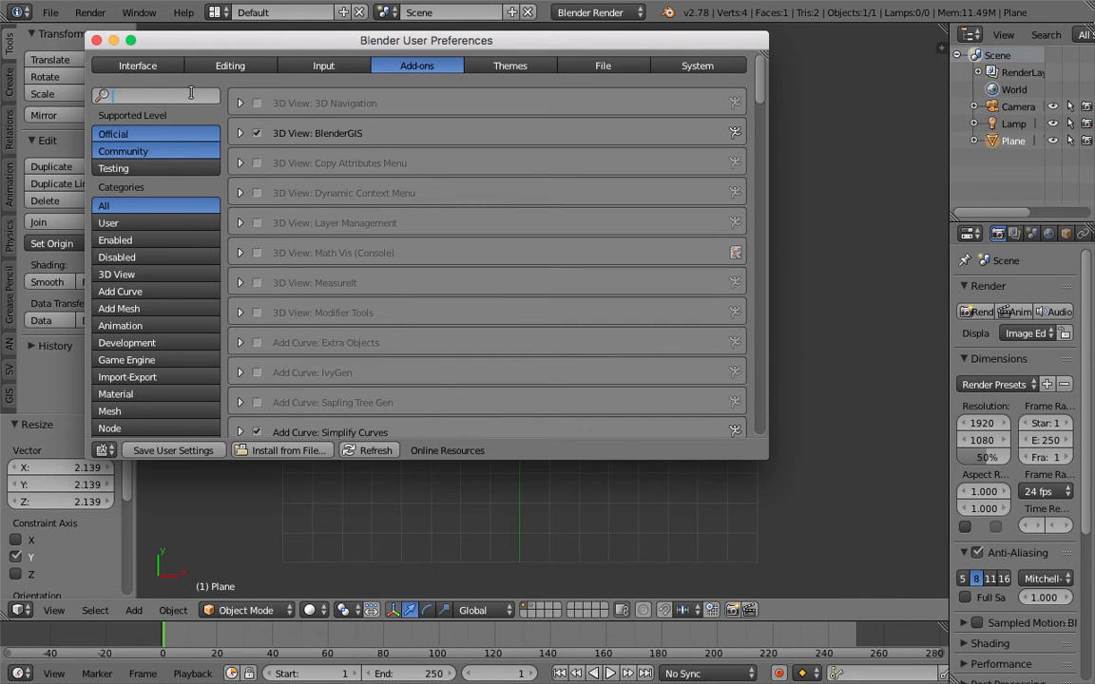
type("curve")
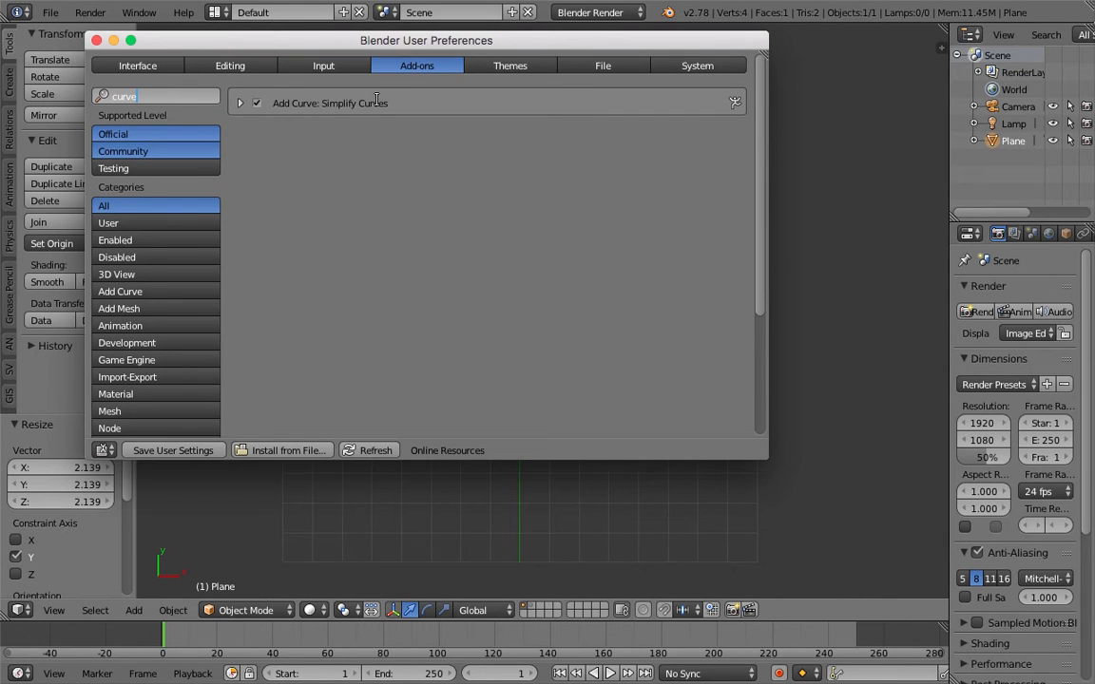
left_click(181, 451)
left_click(96, 40)
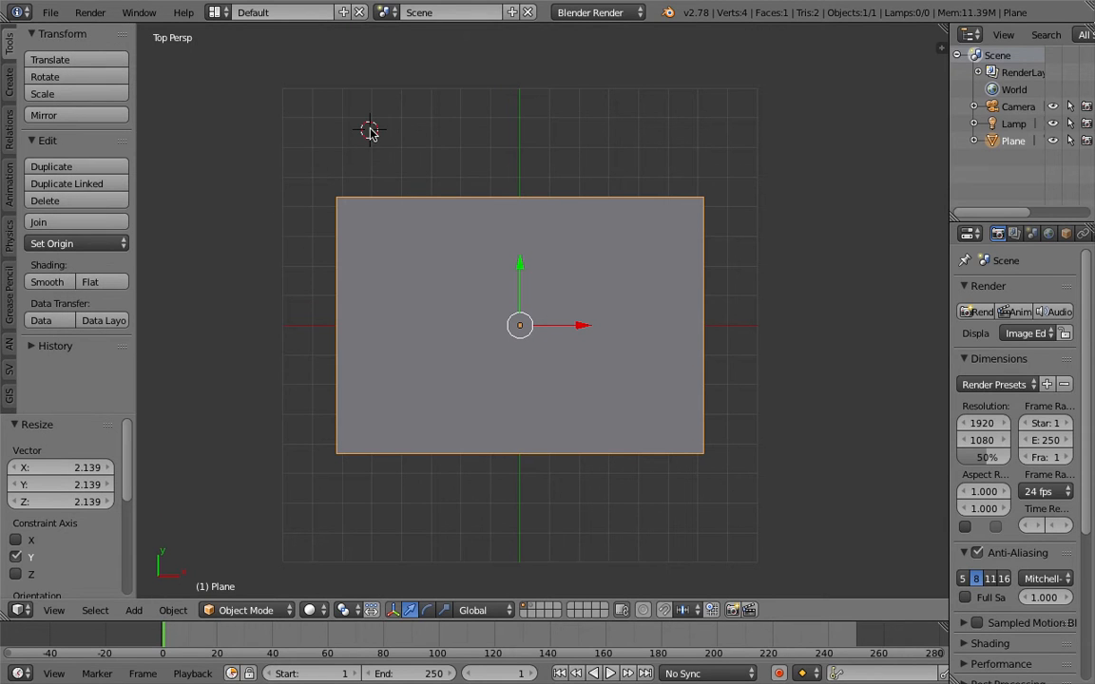
Draw a looping grease pencil line with several crossings that runs over the plane and extends past its edges
left_click(475, 139)
left_click(742, 279)
mouse_move(302, 167)
left_mouse_down()
mouse_move(269, 215)
mouse_move(325, 305)
mouse_move(444, 283)
mouse_move(485, 194)
mouse_move(428, 134)
mouse_move(406, 234)
mouse_move(485, 455)
mouse_move(428, 501)
mouse_move(329, 442)
mouse_move(456, 390)
mouse_move(590, 456)
mouse_move(768, 447)
mouse_move(758, 362)
mouse_move(611, 325)
mouse_move(442, 341)
mouse_move(237, 339)
mouse_move(225, 190)
mouse_move(398, 98)
mouse_move(528, 115)
mouse_move(586, 312)
mouse_move(579, 508)
mouse_move(711, 532)
mouse_move(813, 392)
mouse_move(781, 316)
mouse_move(668, 333)
mouse_move(616, 424)
mouse_move(636, 501)
mouse_move(728, 538)
mouse_move(817, 509)
mouse_move(856, 386)
mouse_move(822, 298)
mouse_move(732, 266)
mouse_move(636, 204)
mouse_move(624, 136)
mouse_move(729, 126)
left_mouse_up()
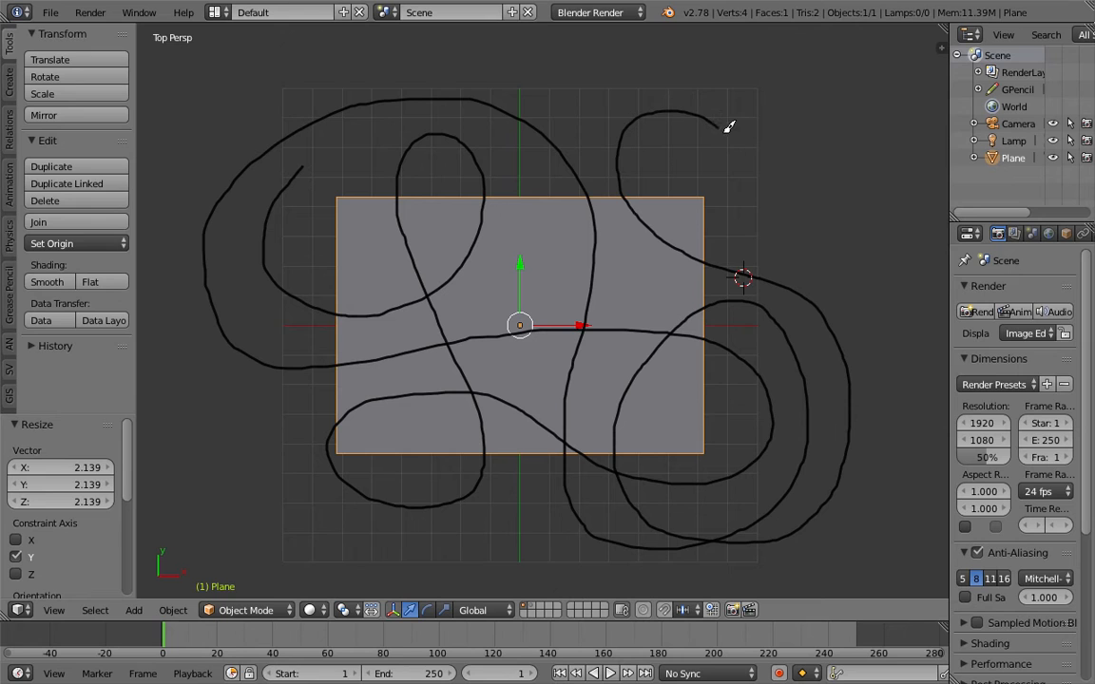
mouse_move(746, 167)
left_mouse_down()
mouse_move(733, 213)
mouse_move(675, 244)
mouse_move(591, 247)
mouse_move(520, 234)
mouse_move(420, 188)
mouse_move(376, 152)
mouse_move(350, 95)
left_mouse_up()
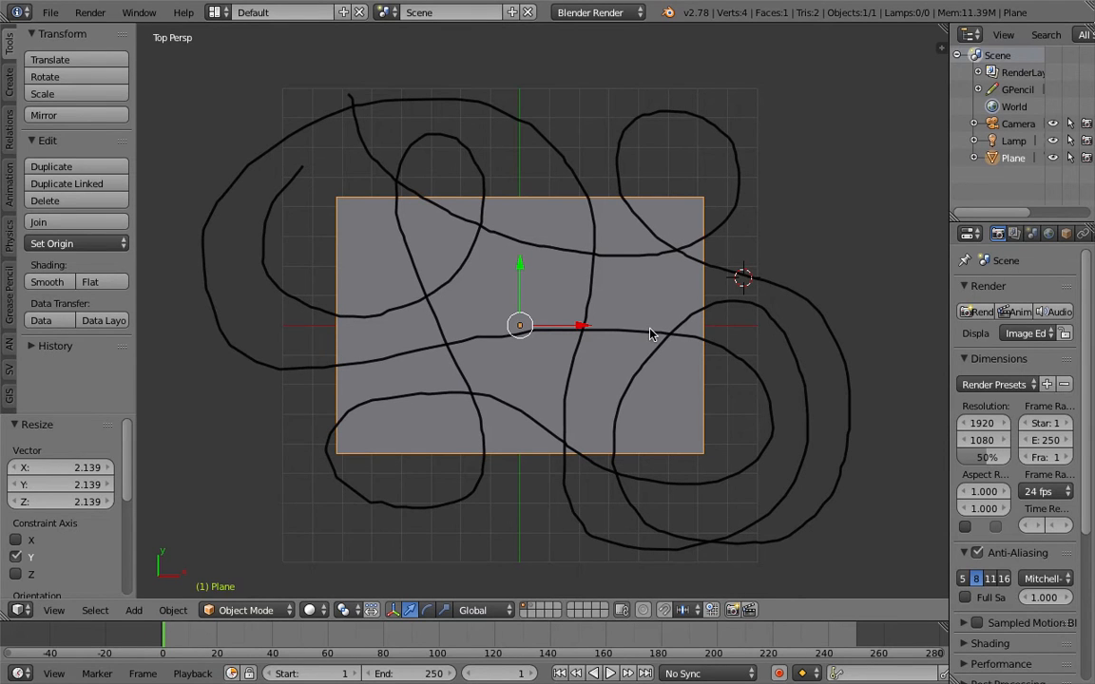
scroll(778, 217, "down", 2)
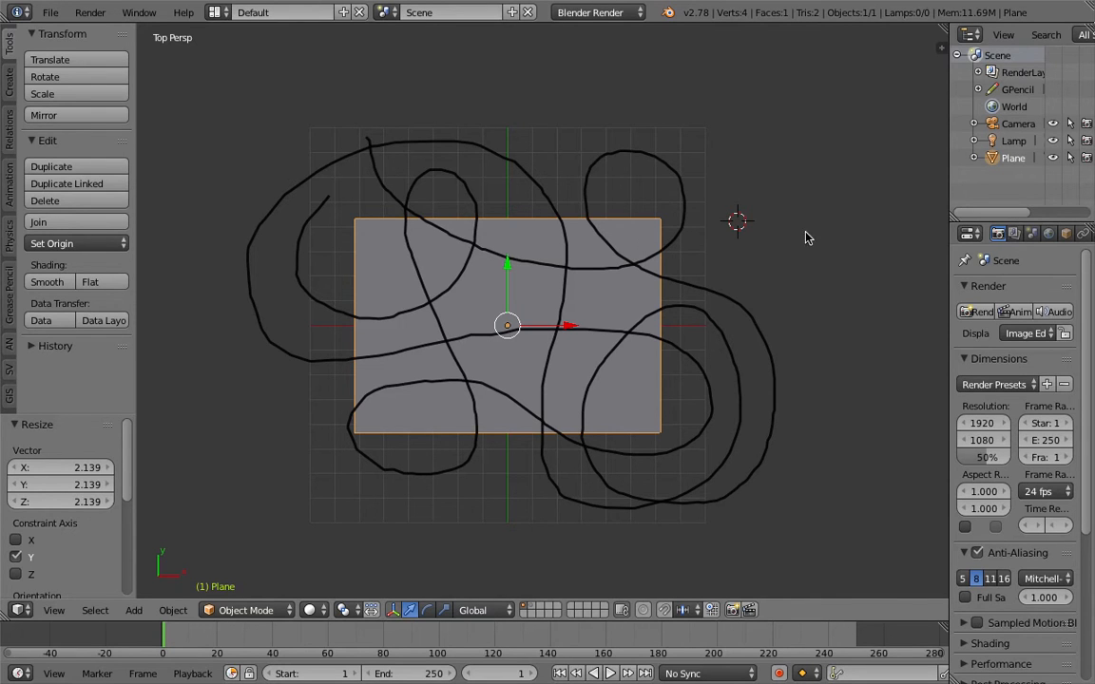
Convert the grease pencil strokes to a Bezier curve and hide the grease pencil layers
key("n")
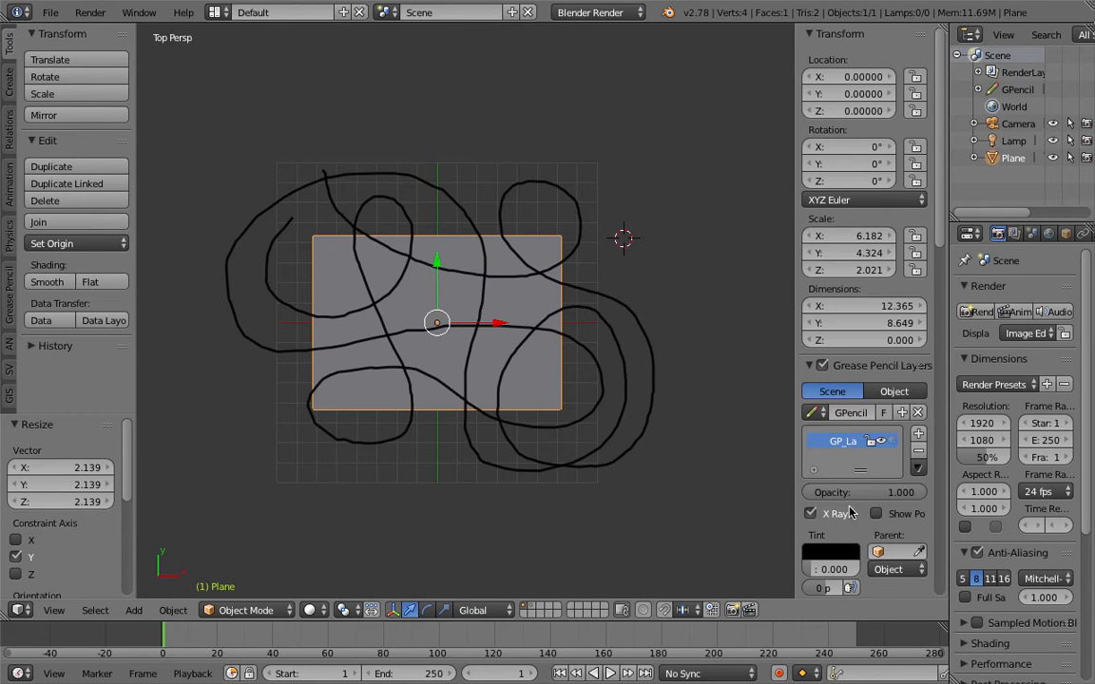
left_click_drag(796, 437, 744, 439)
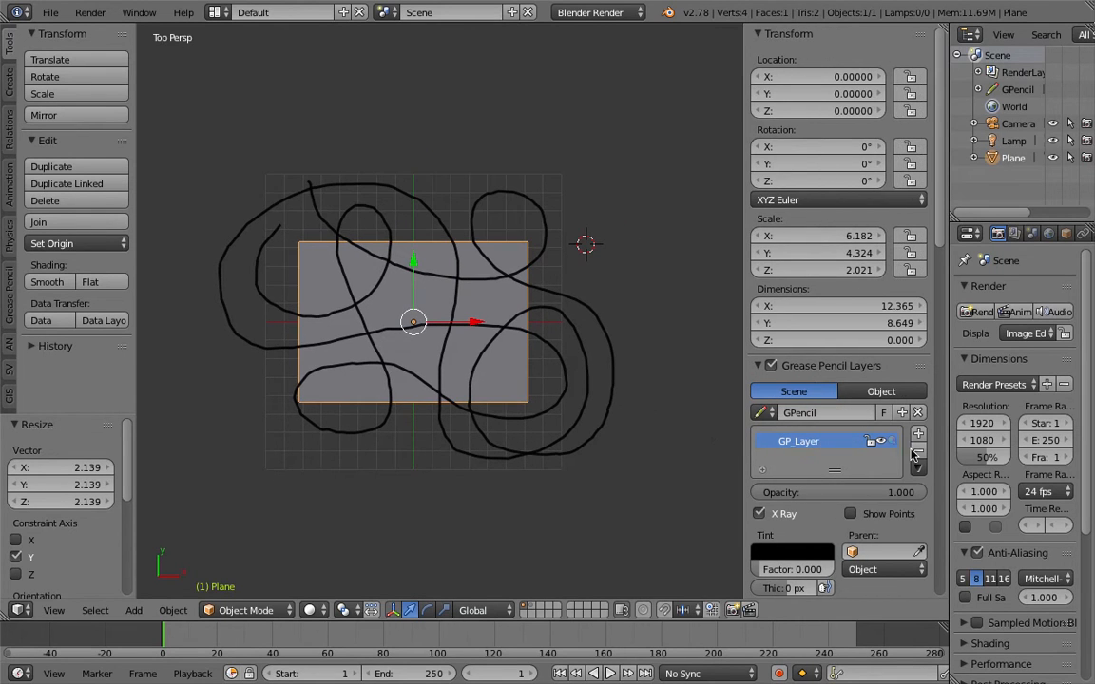
scroll(938, 430, "down", 5)
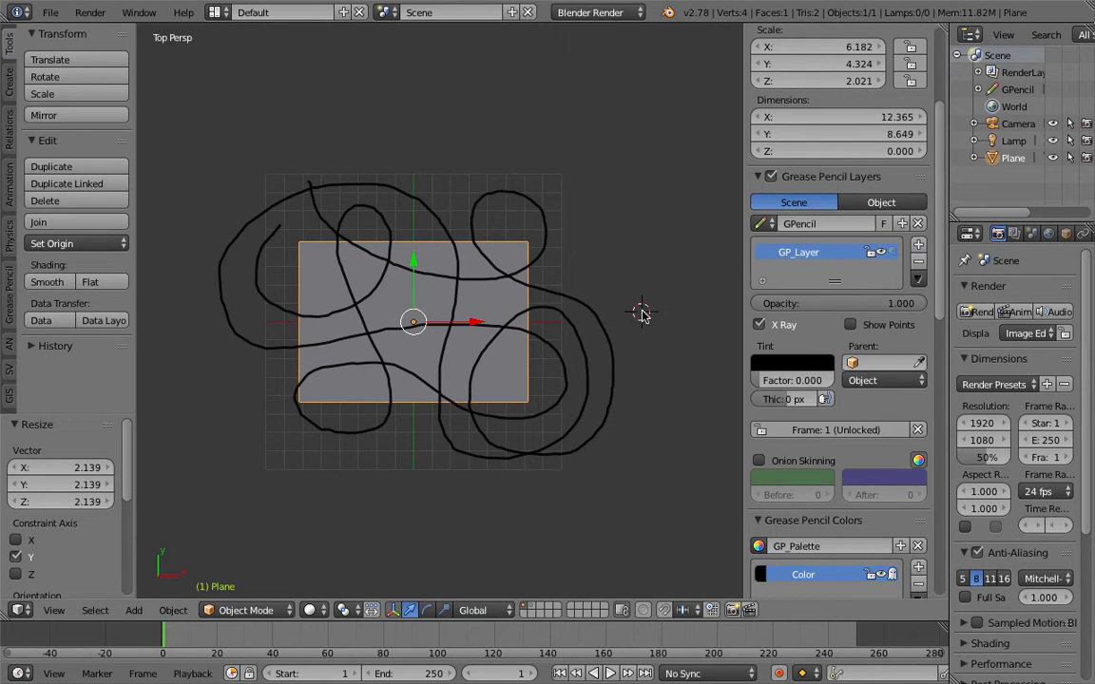
key("space")
type("conv")
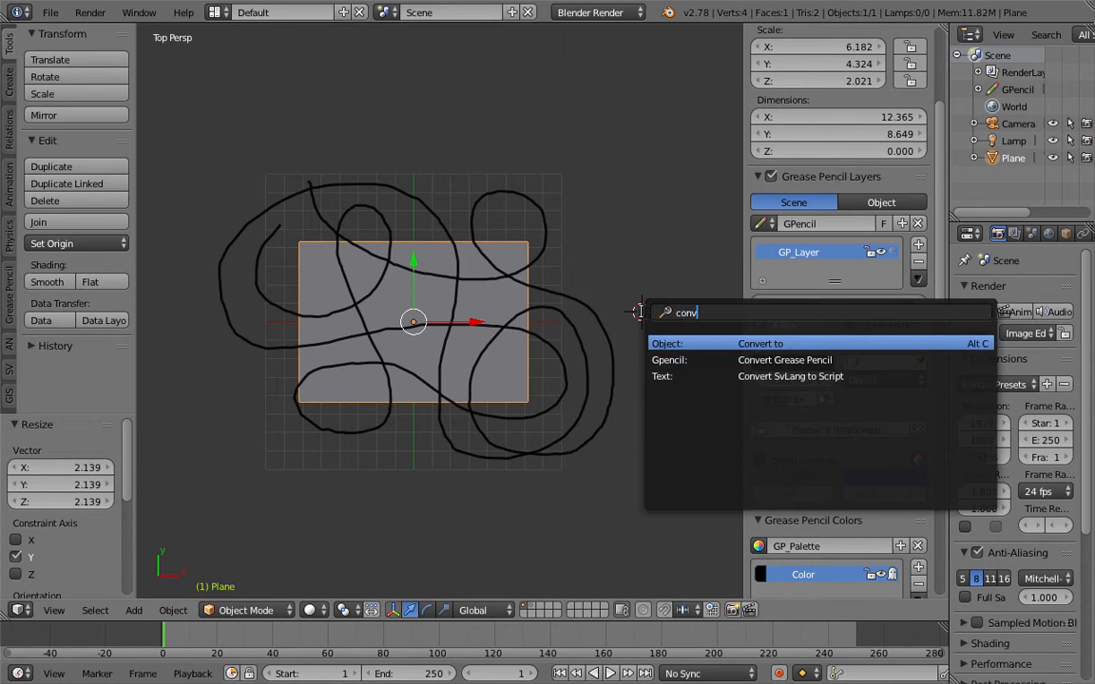
left_click(751, 360)
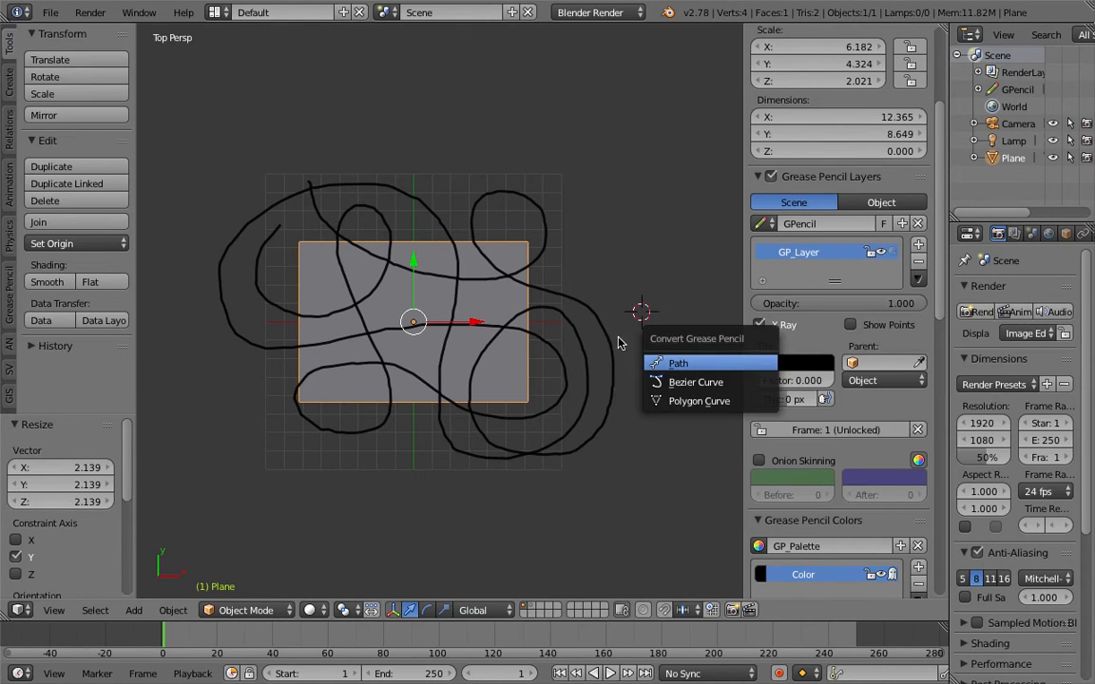
left_click(680, 380)
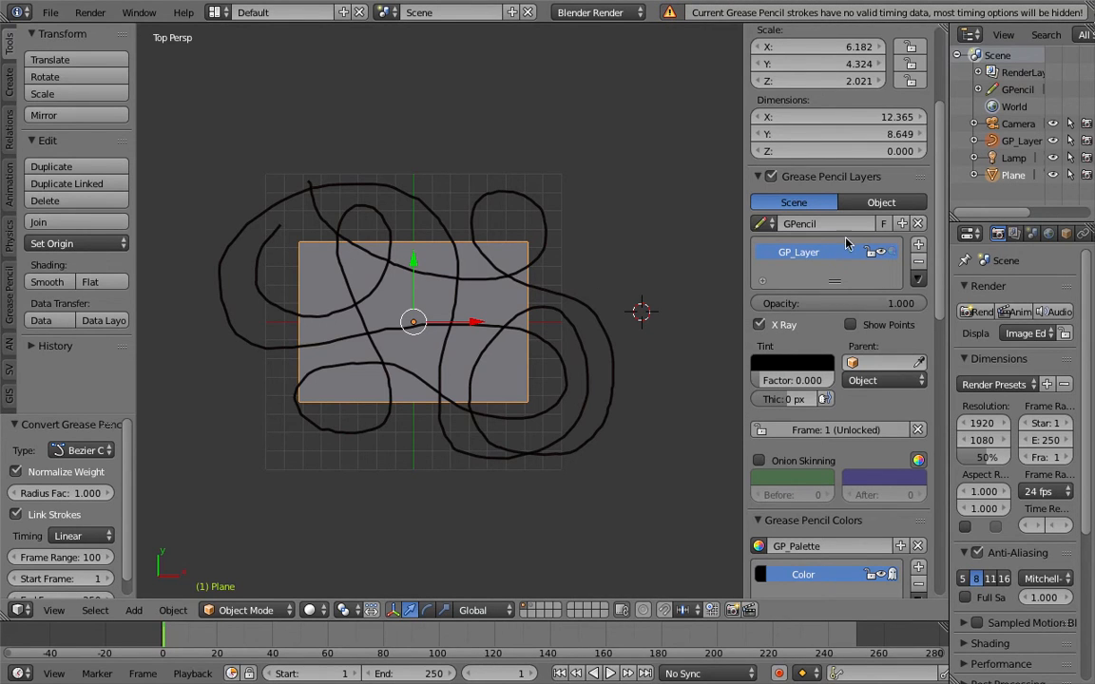
left_click(772, 177)
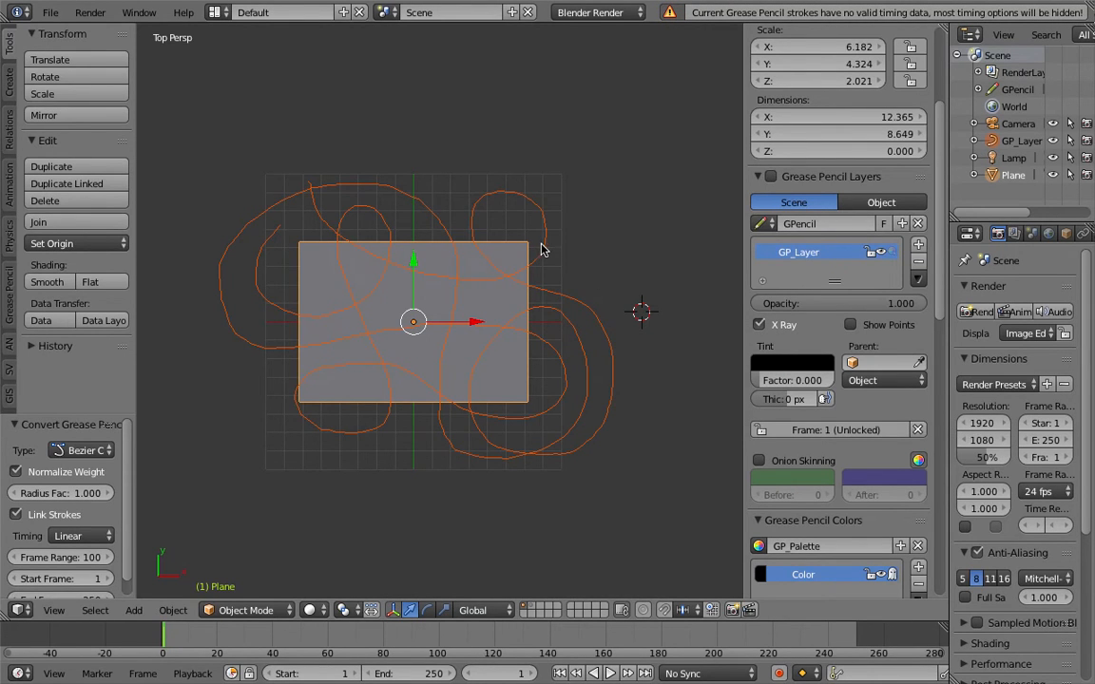
left_click(571, 229)
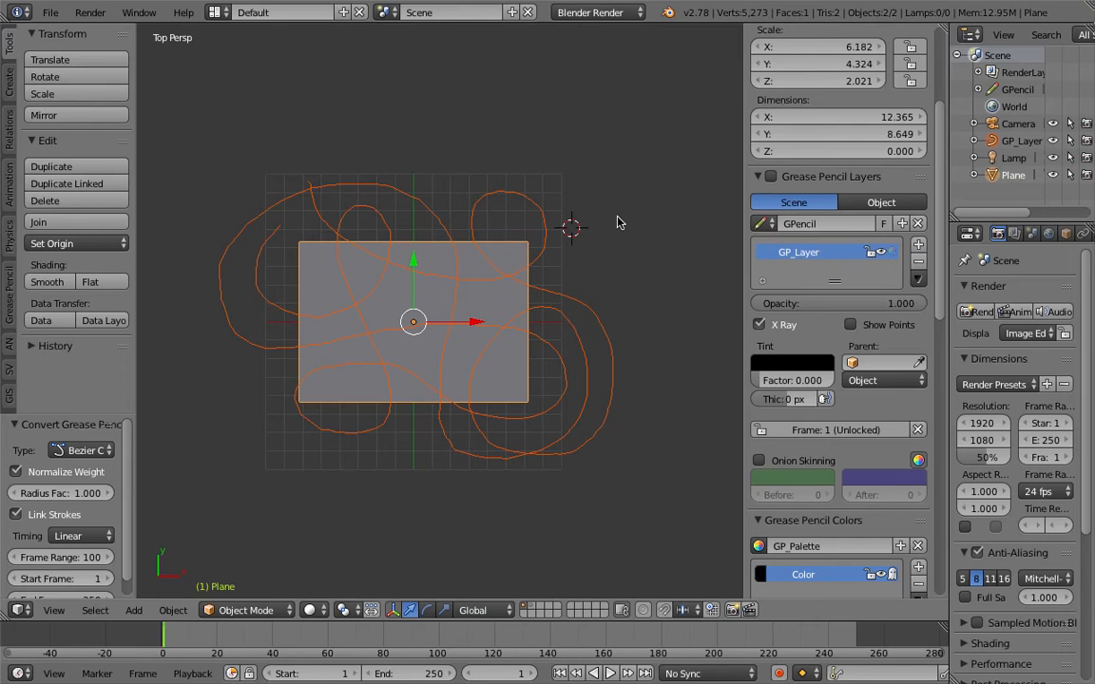
Select all points of the converted Bezier curve in edit mode and simplify it with Simplify Curves at an error of 0.060
right_click(496, 201)
key("g")
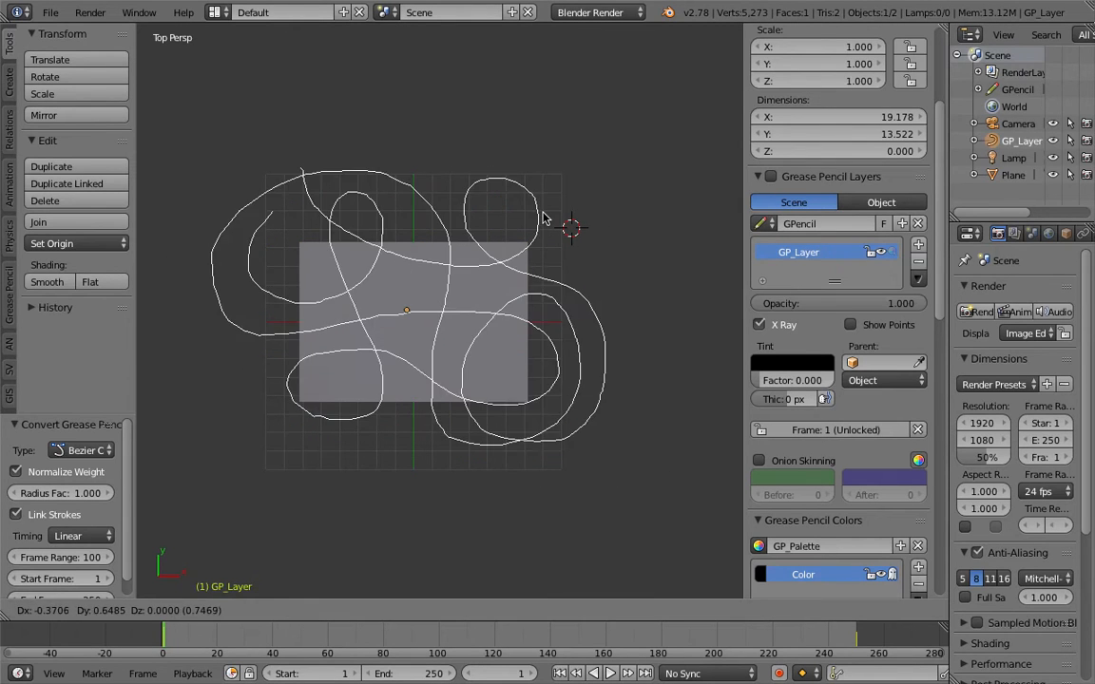
right_click(569, 224)
key("ctrl+Tab")
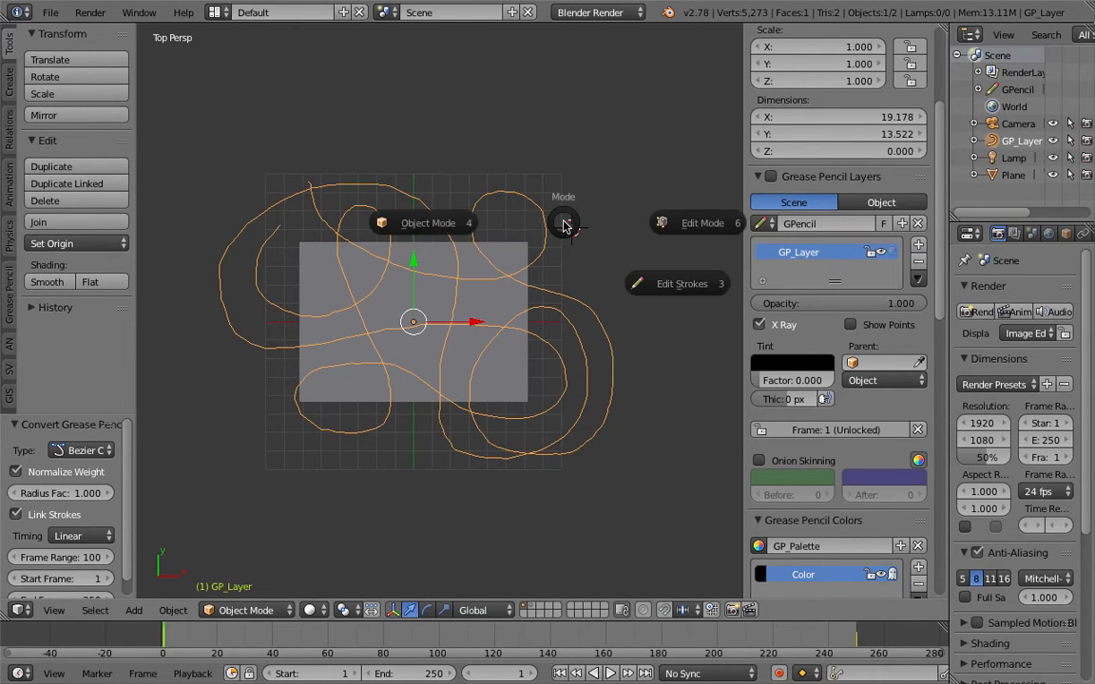
left_click(659, 221)
scroll(481, 273, "up", 1)
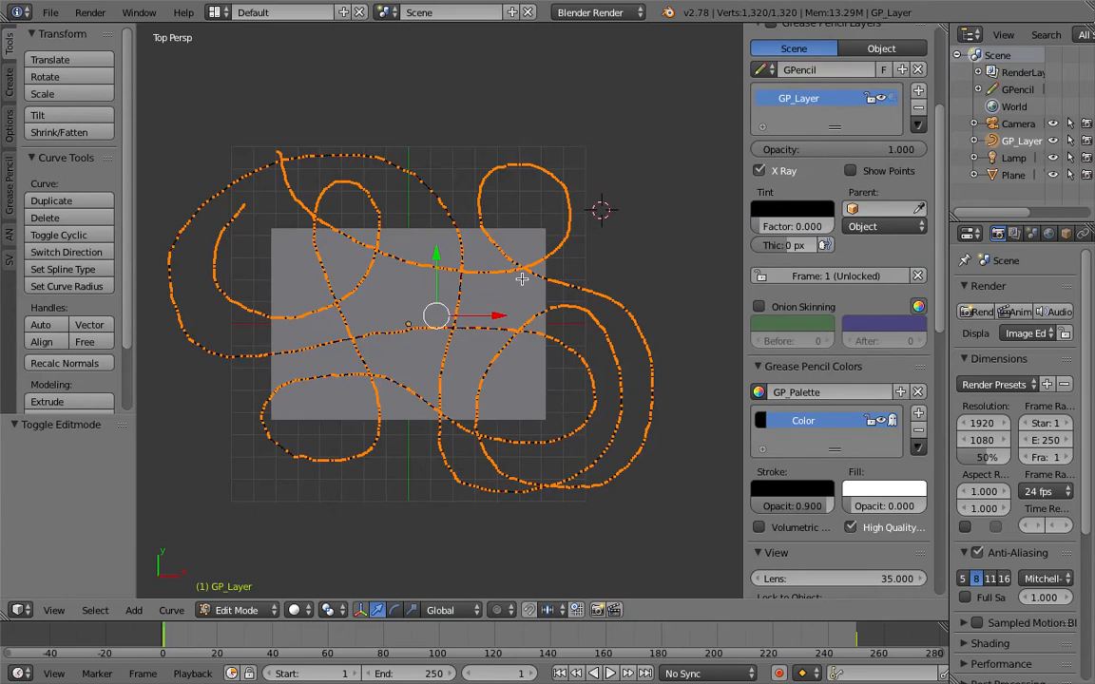
key("a")
key("a")
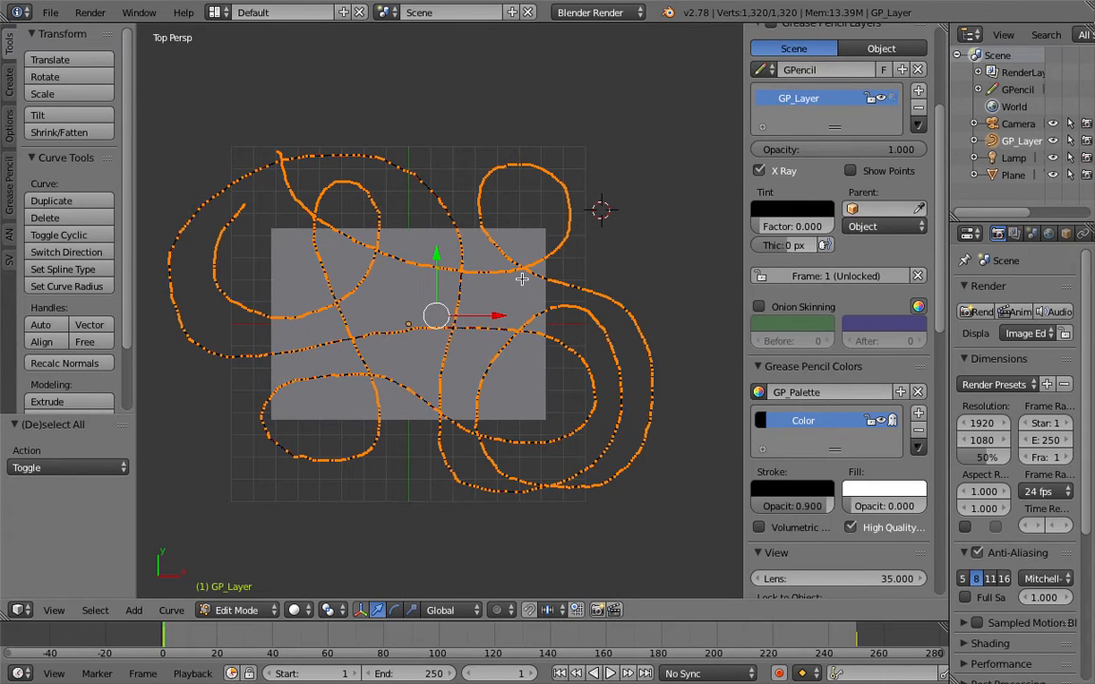
key("space")
type("simpl")
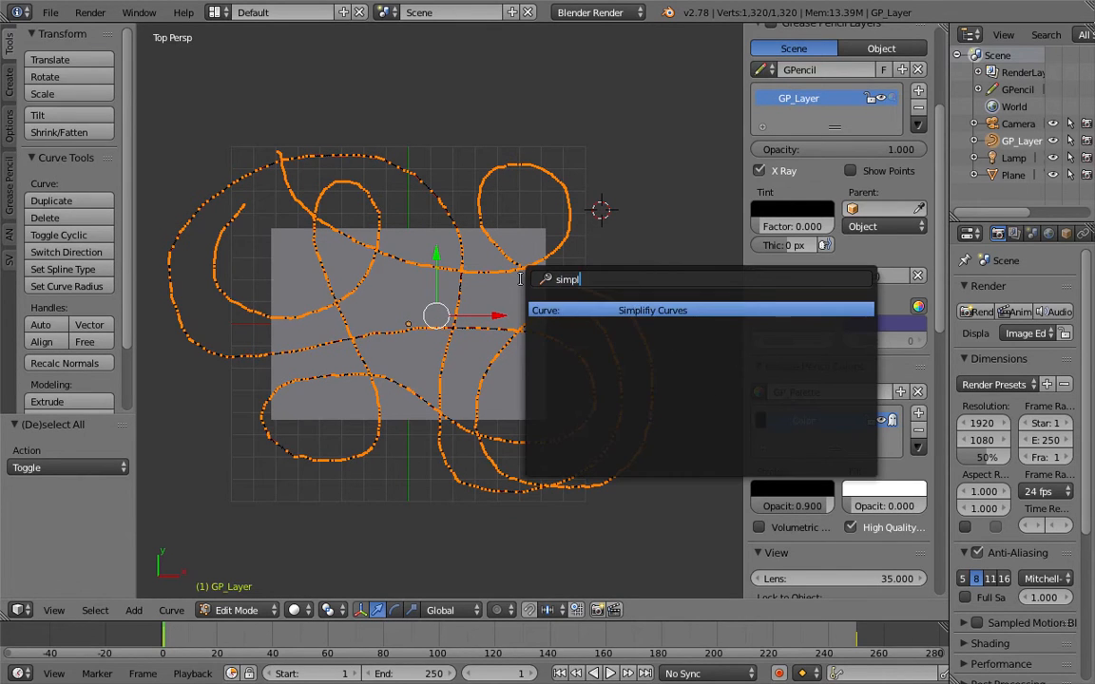
left_click(613, 311)
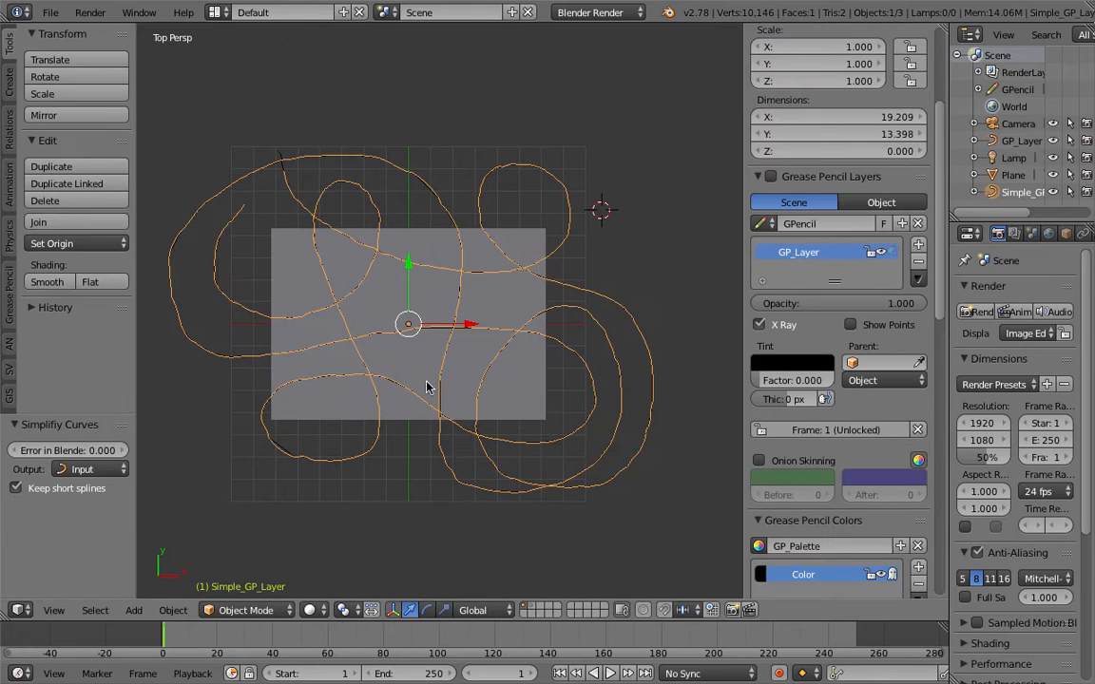
left_click(124, 451)
left_click(123, 452)
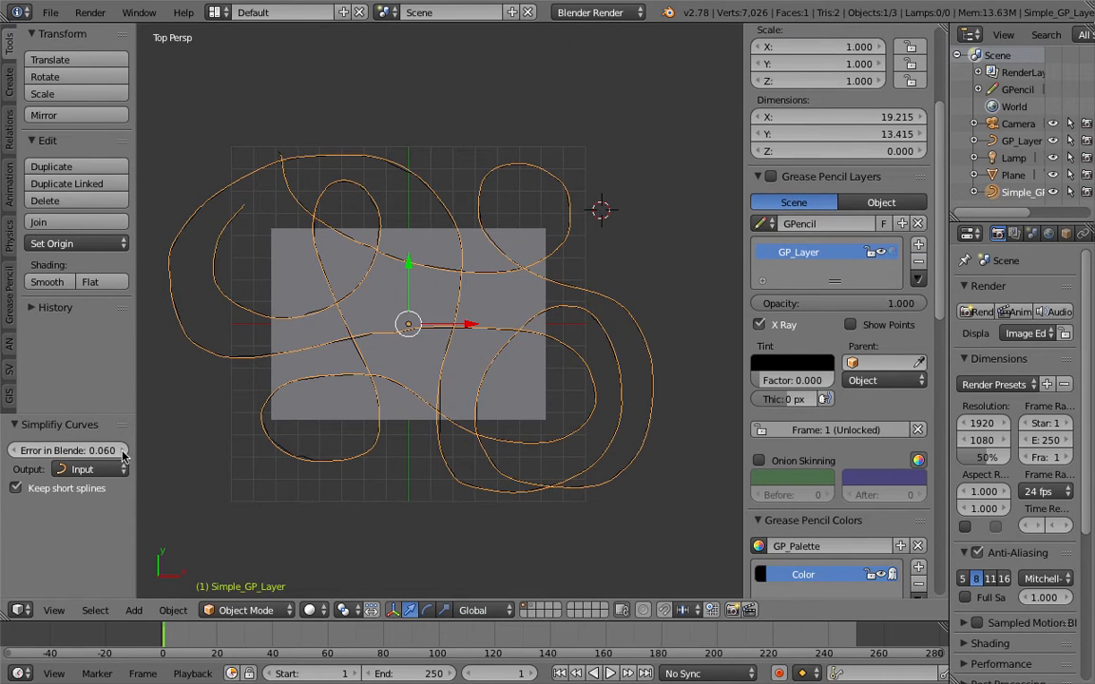
Examine the control points of the simplified curve in edit mode, then return to object mode
key("Tab")
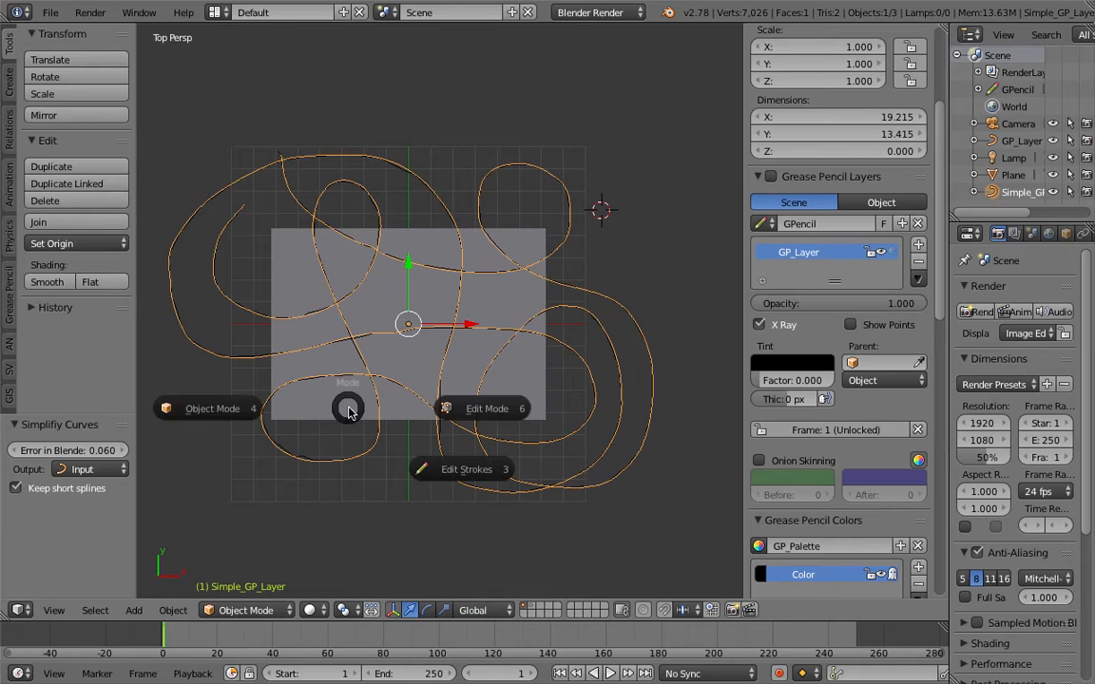
left_click(263, 412)
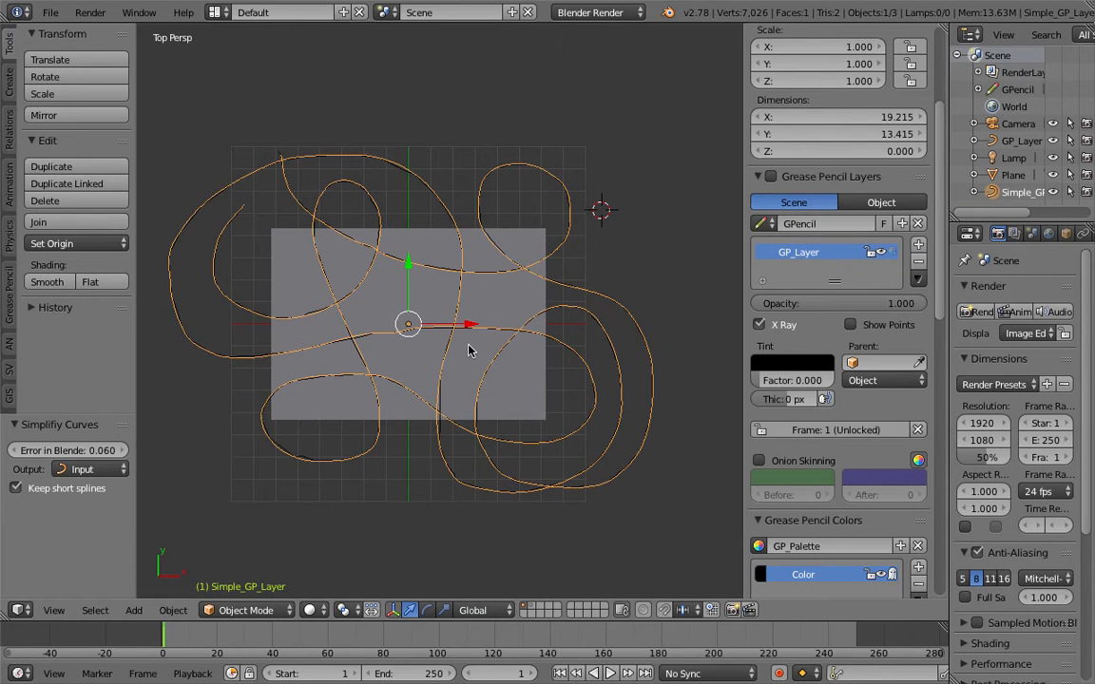
key("g")
key("Escape")
key("Tab")
left_click(546, 340)
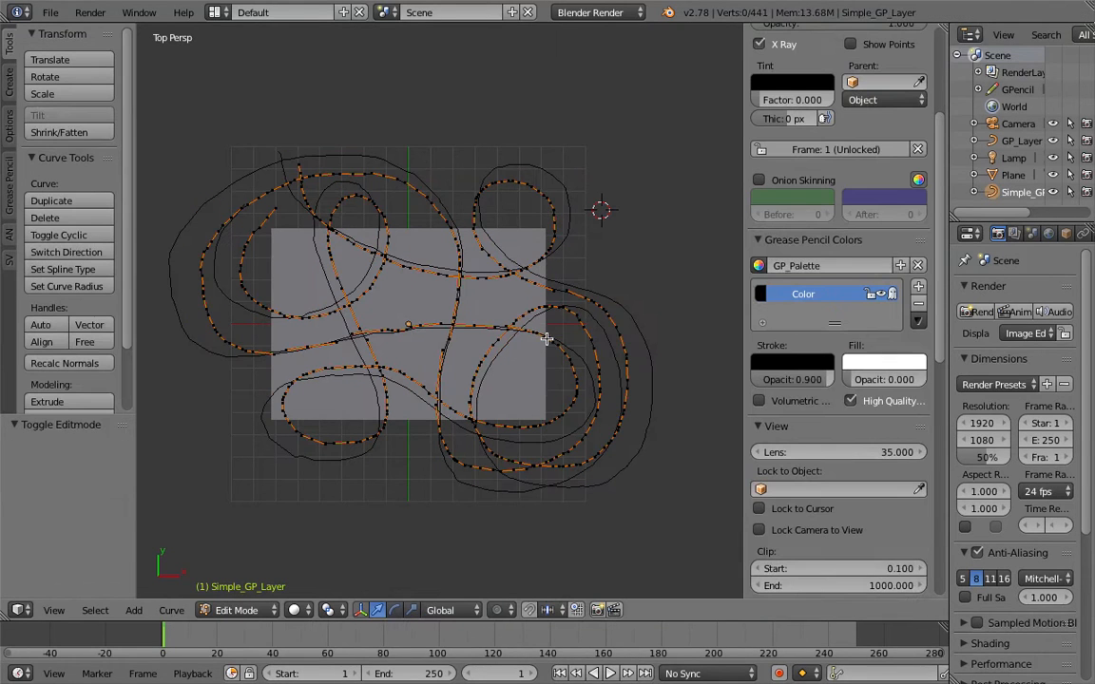
key("Tab")
left_click(456, 340)
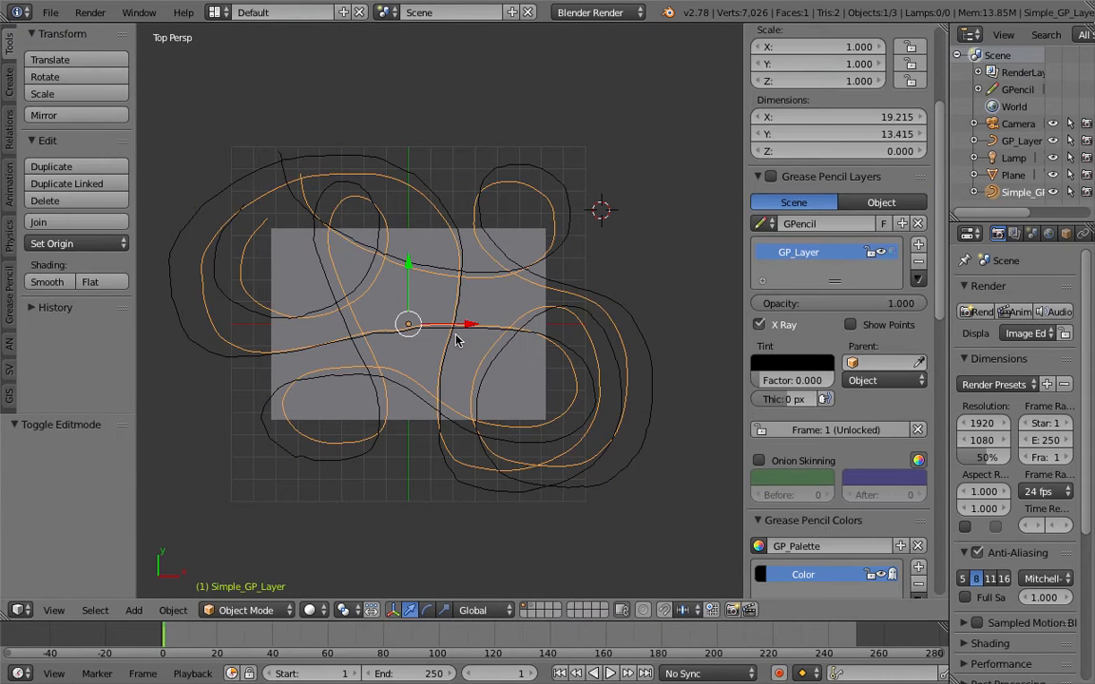
middle_click_drag(468, 332, 496, 339, "shift")
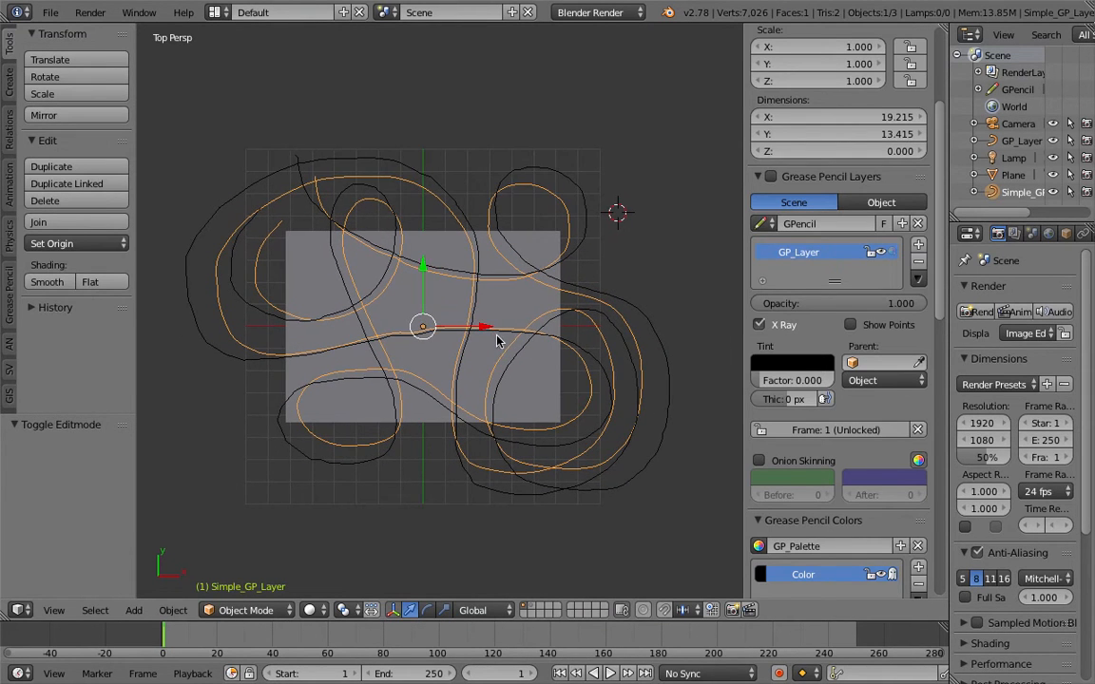
Look at the original GP_Layer curve in edit mode for comparison, then return to object mode
right_click(589, 239)
key("Tab")
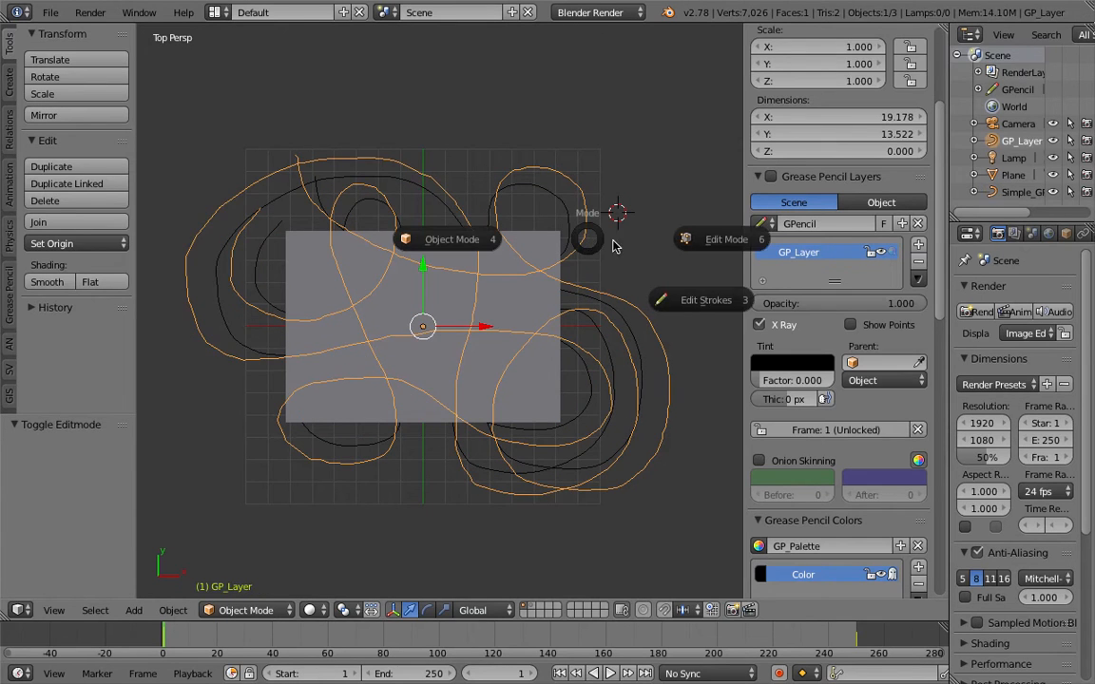
left_click(662, 231)
key("Tab")
left_click(525, 214)
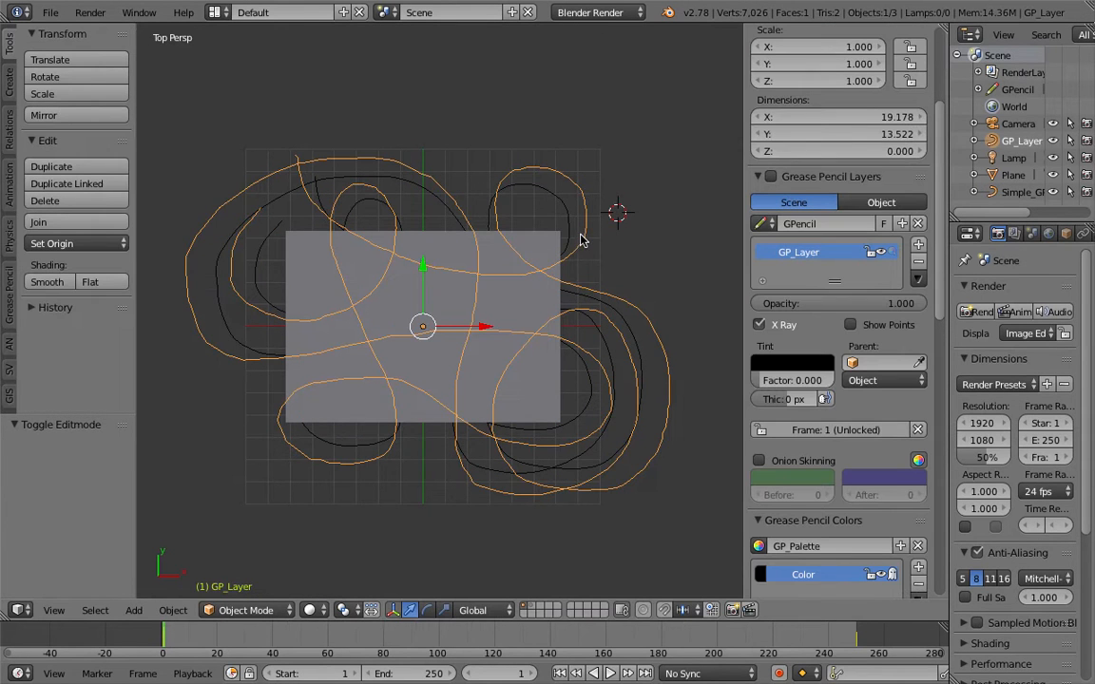
Scale the simplified curve uniformly by about 1.100 to match the original curve
right_click(270, 245)
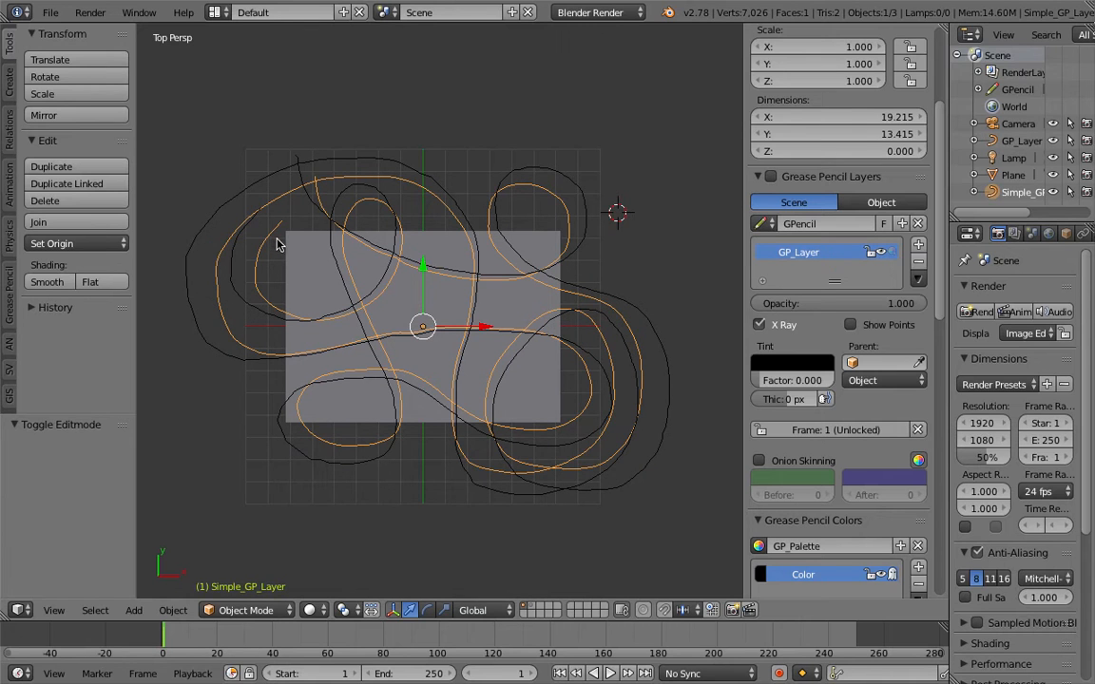
key("s")
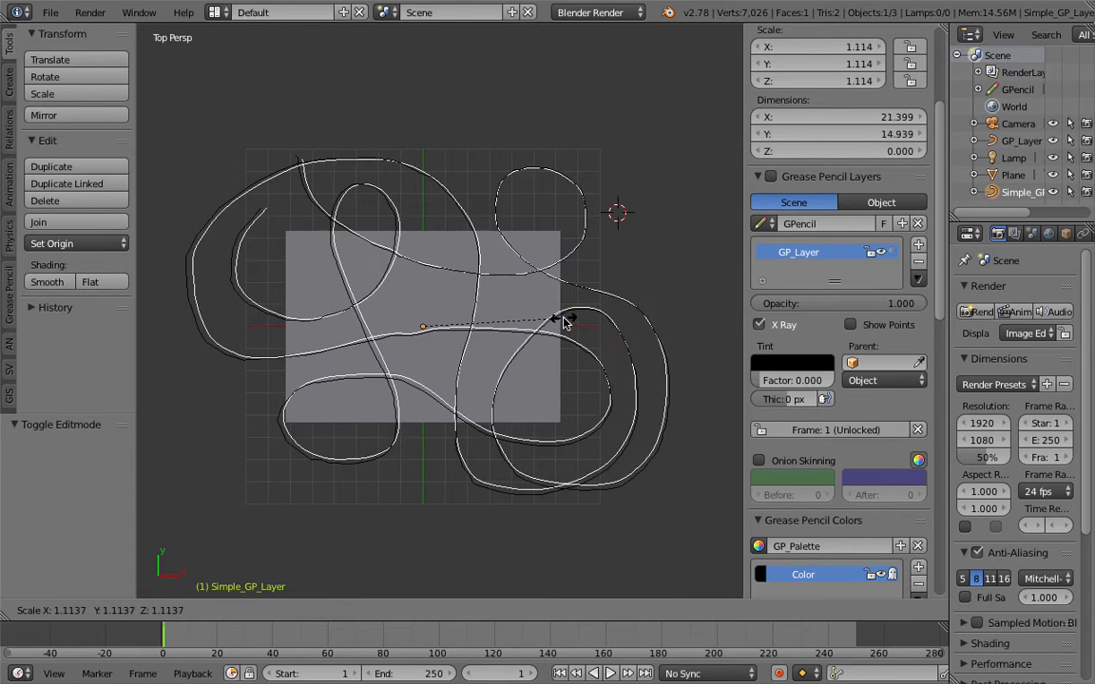
left_click(563, 316)
Delete the original GP_Layer curve and select the simplified curve
right_click(586, 191)
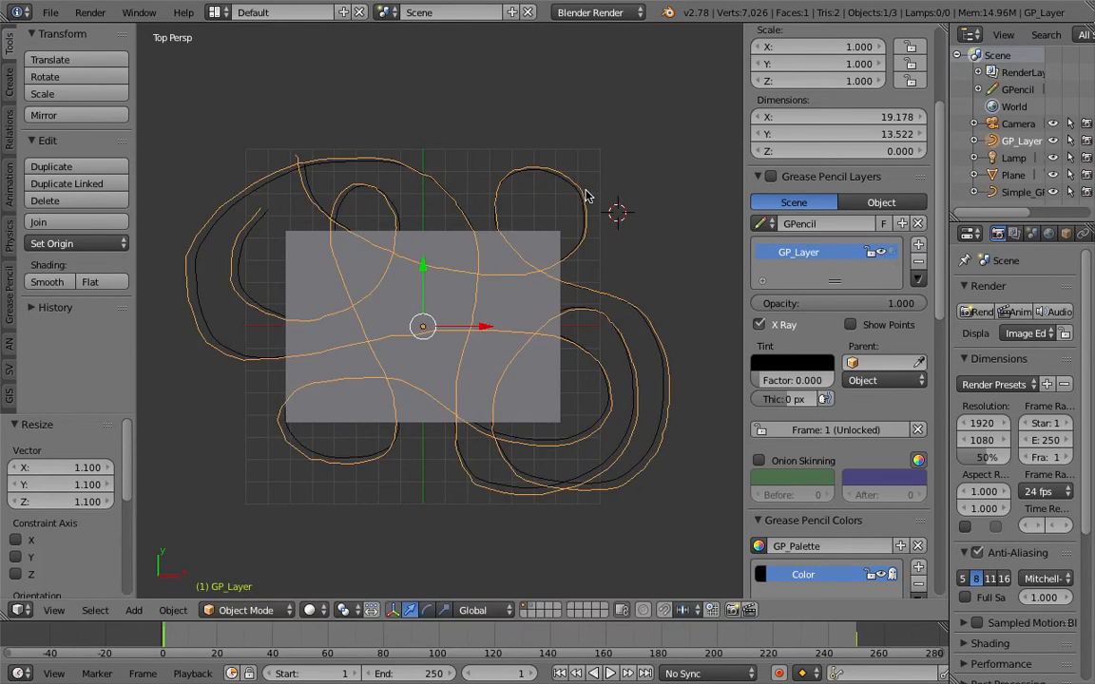
key("x")
left_click(561, 190)
right_click(569, 190)
key("ctrl+s")
left_click(566, 217)
scroll(568, 217, "up", 3)
scroll(590, 220, "down", 1)
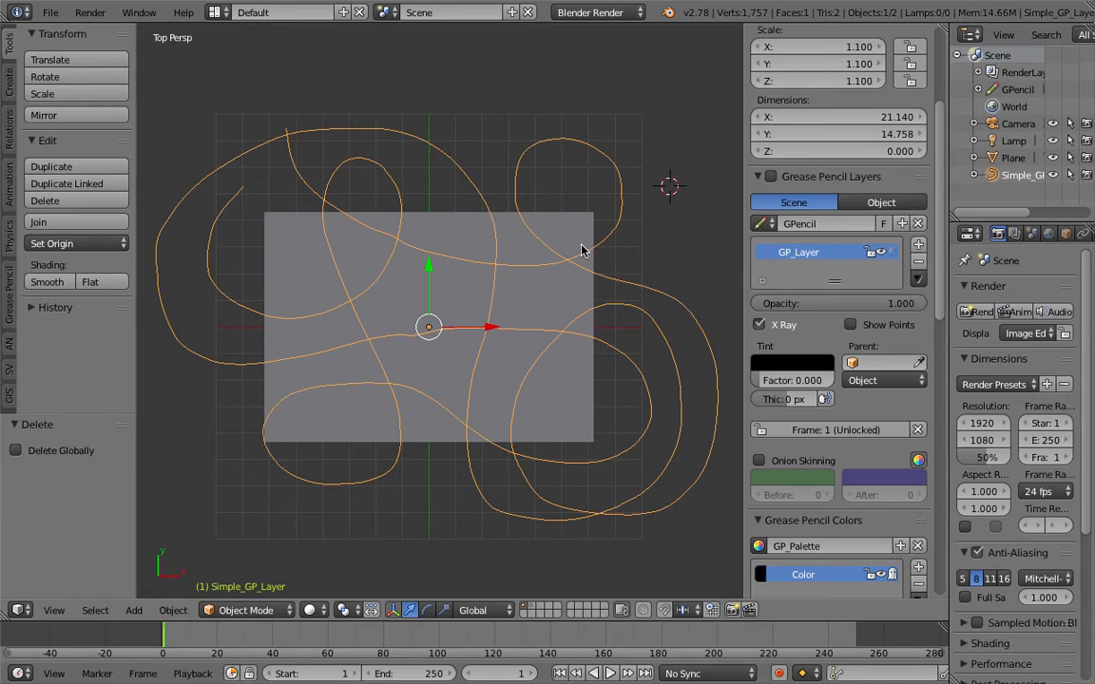
Convert the simplified curve to a mesh without keeping the original
key("Tab")
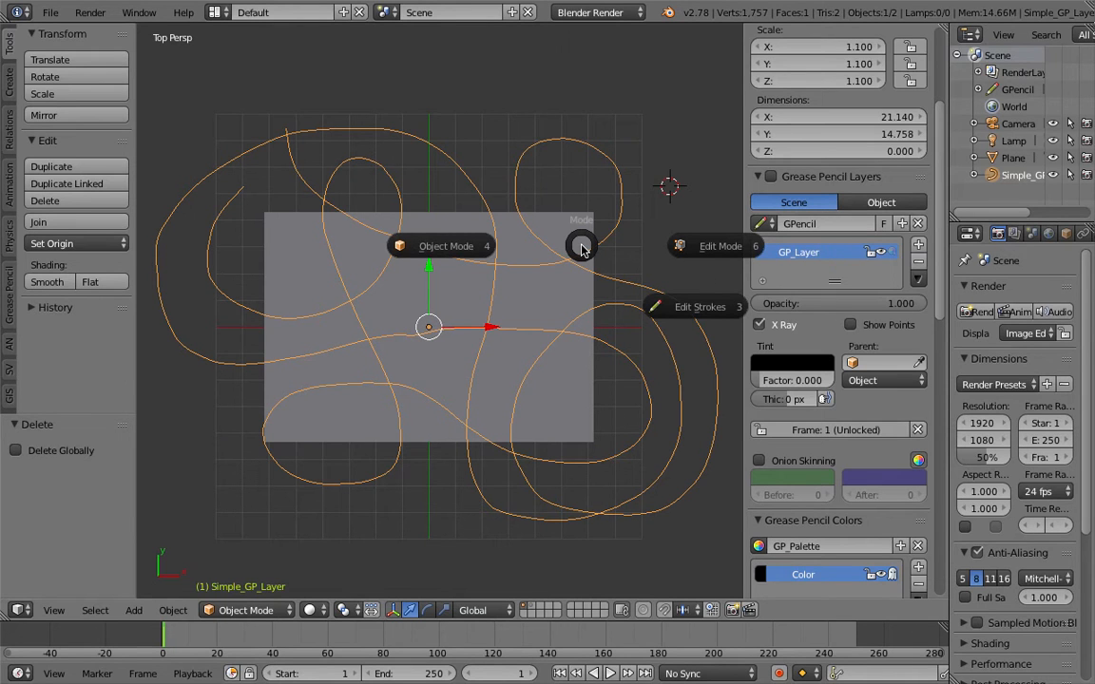
key("Escape")
key("space")
type("conv")
key("Down")
key("Down")
key("Up")
key("Up")
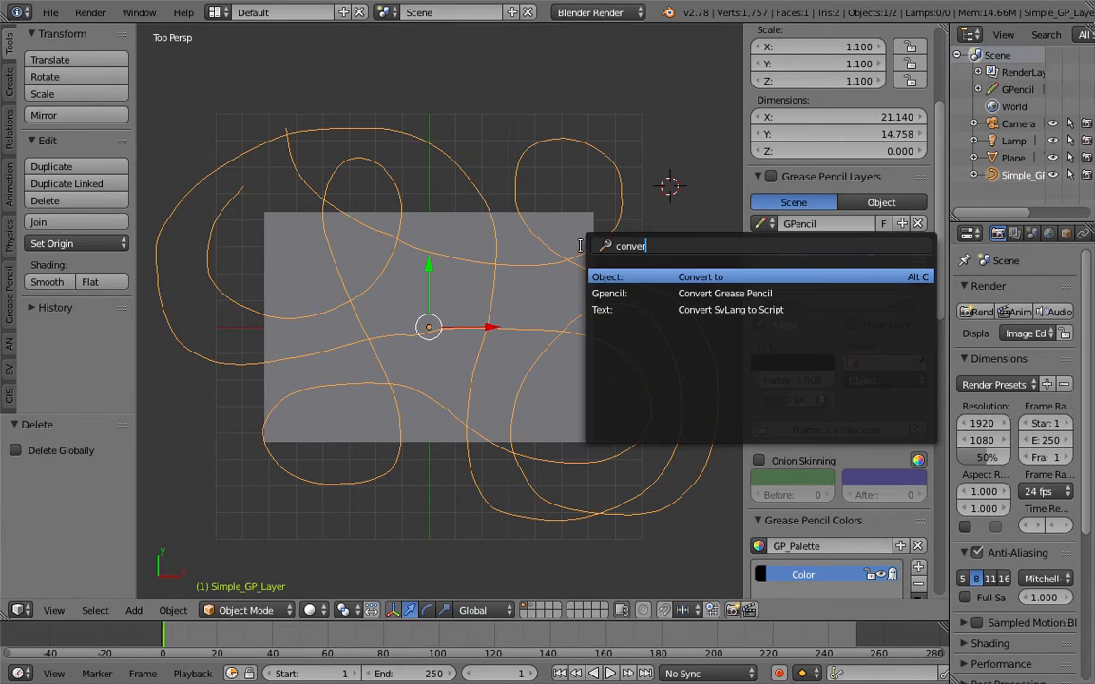
key("Return")
left_click(574, 250)
Check the vertices of the converted line mesh in edit mode, then return to object mode
key("Tab")
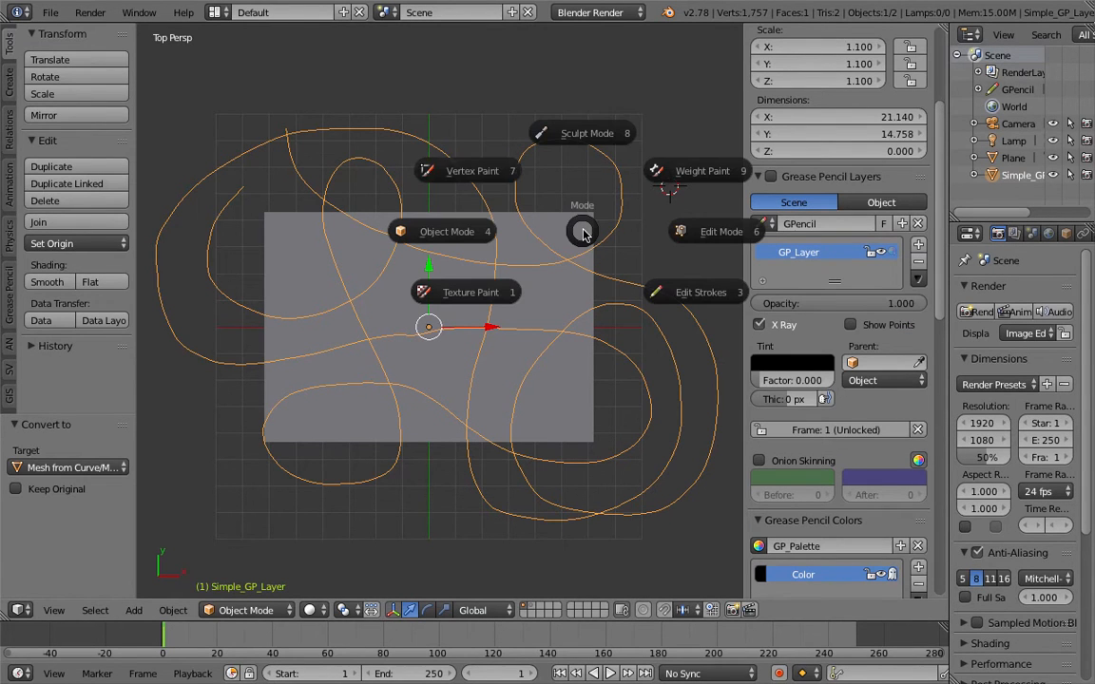
left_click(705, 221)
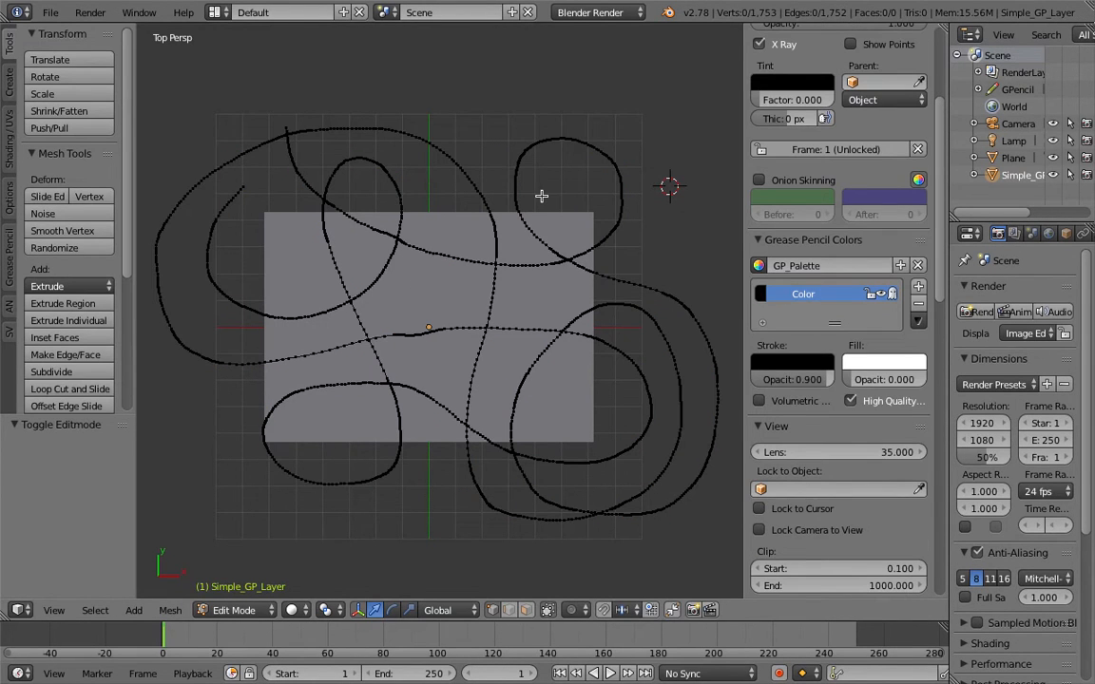
key("Tab")
left_click(496, 196)
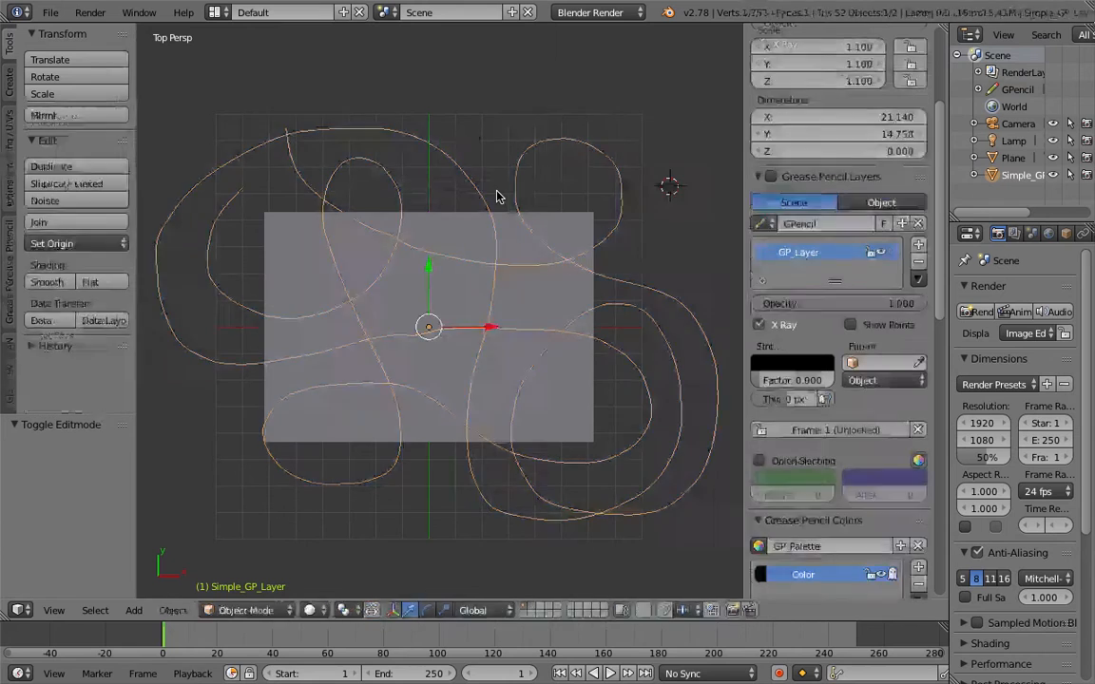
scroll(544, 242, "down", 1)
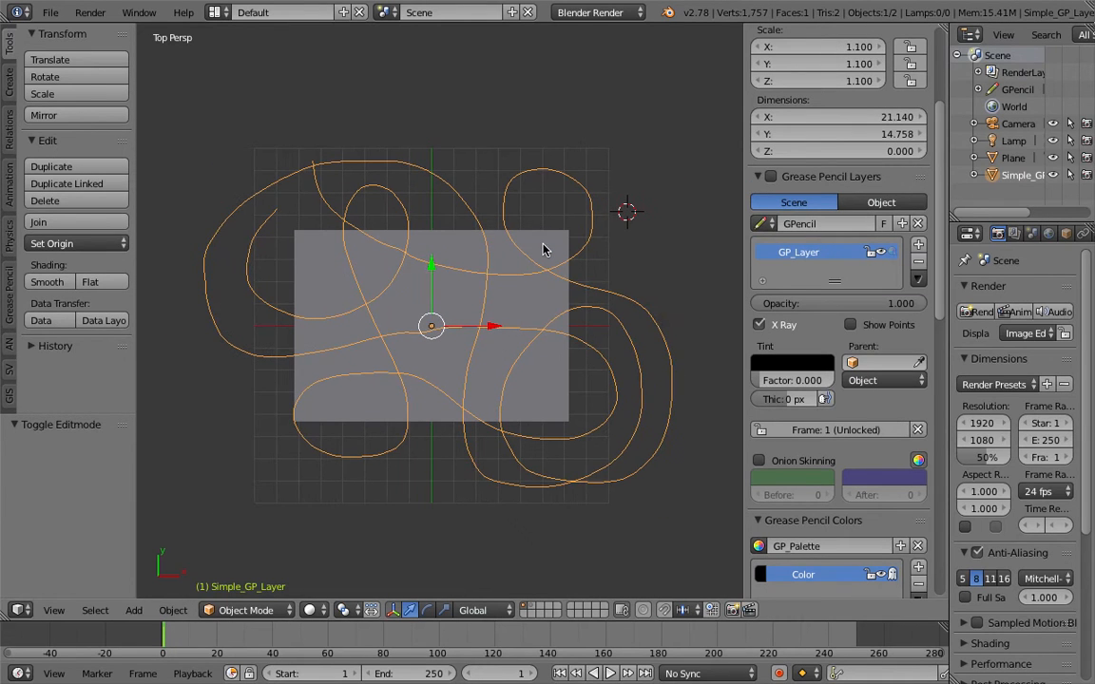
Undo the mesh conversion of the simplified line, inspect its curve points in edit mode, and return to object mode
key("ctrl+z")
key("ctrl+z")
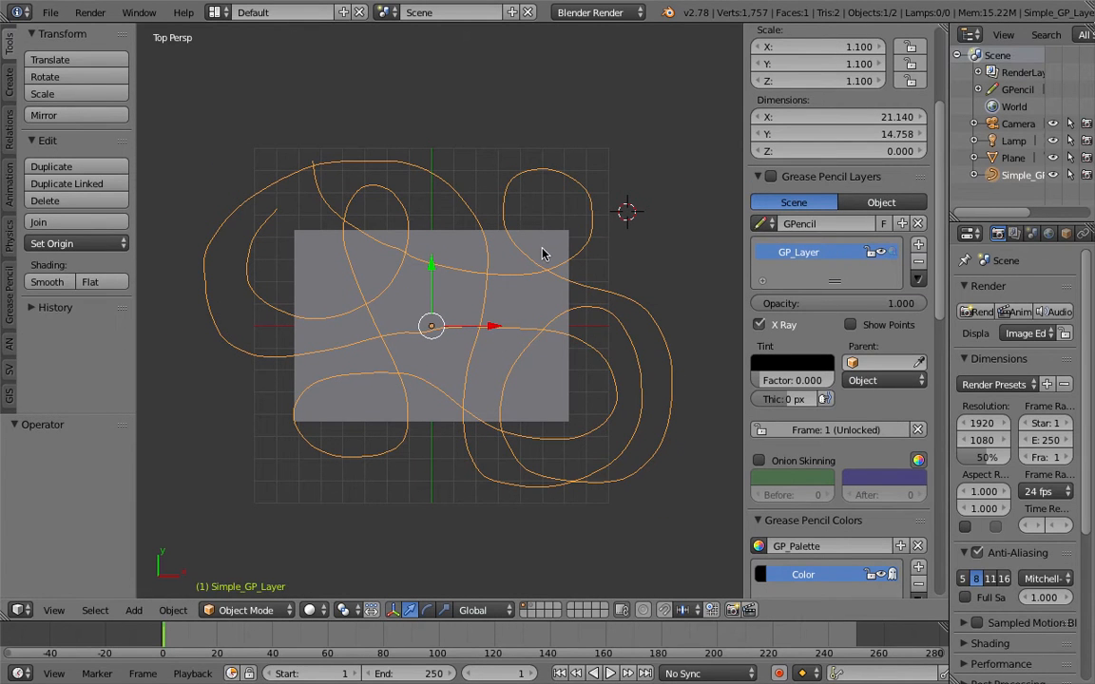
key("Tab")
key("Tab")
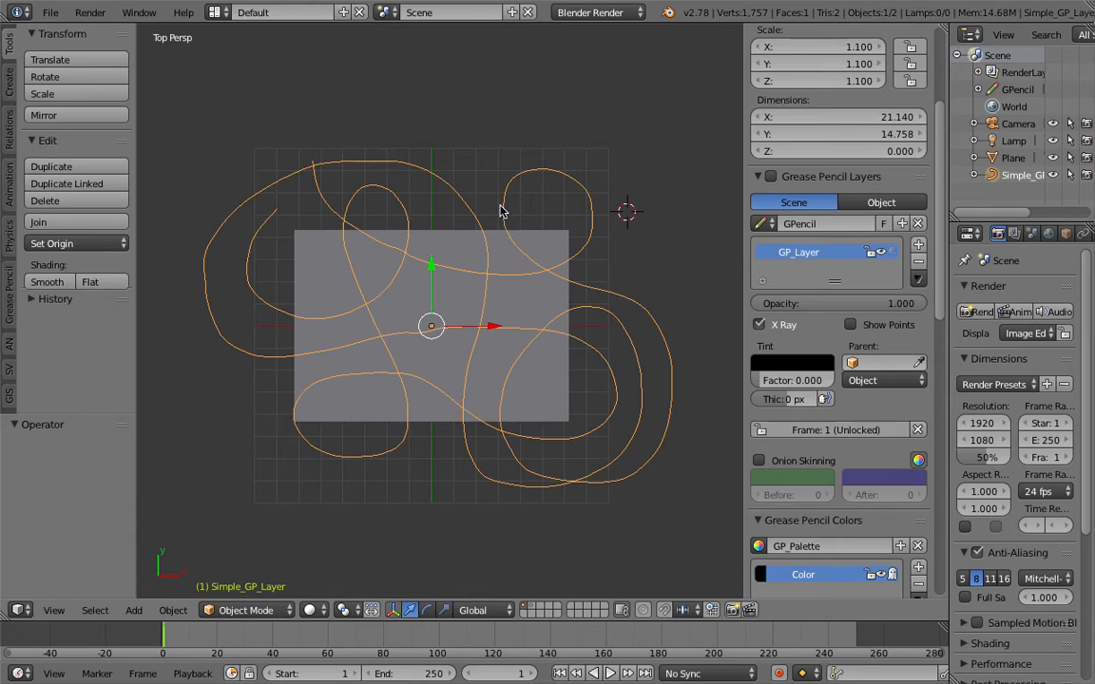
key("Tab")
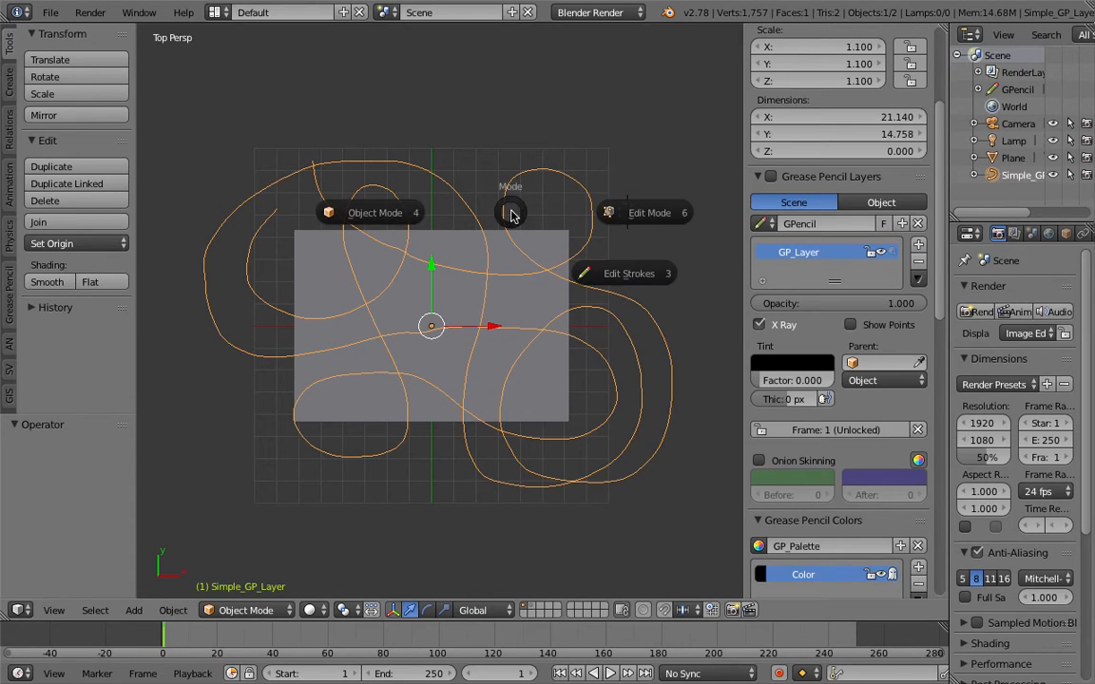
left_click(588, 213)
key("Tab")
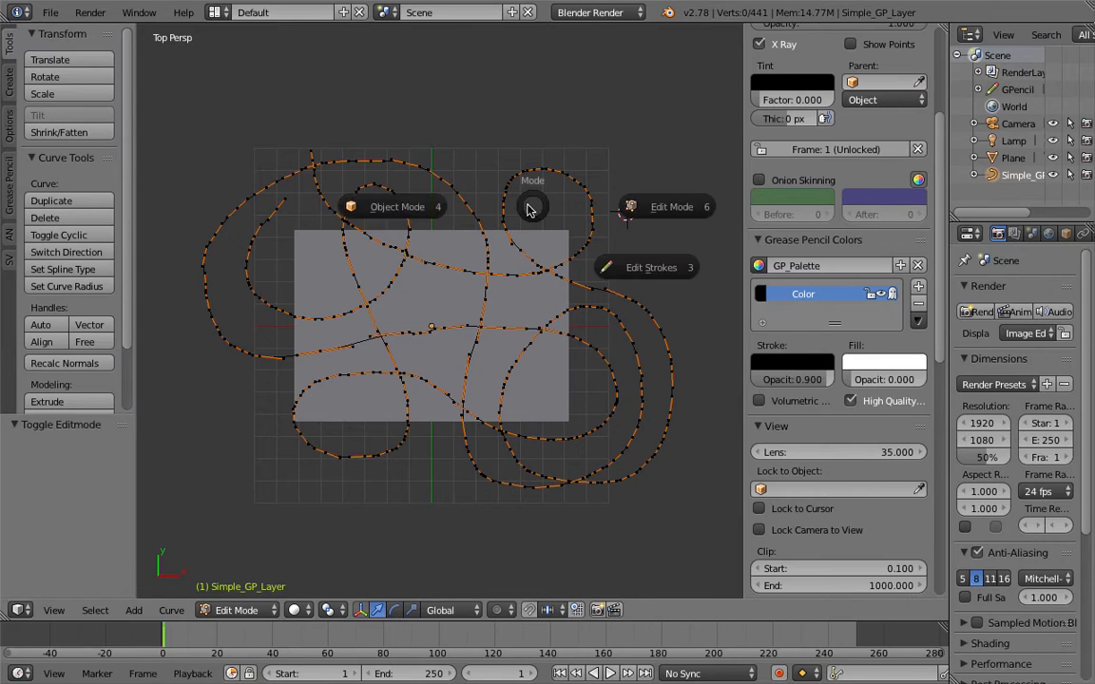
left_click(466, 211)
key("Tab")
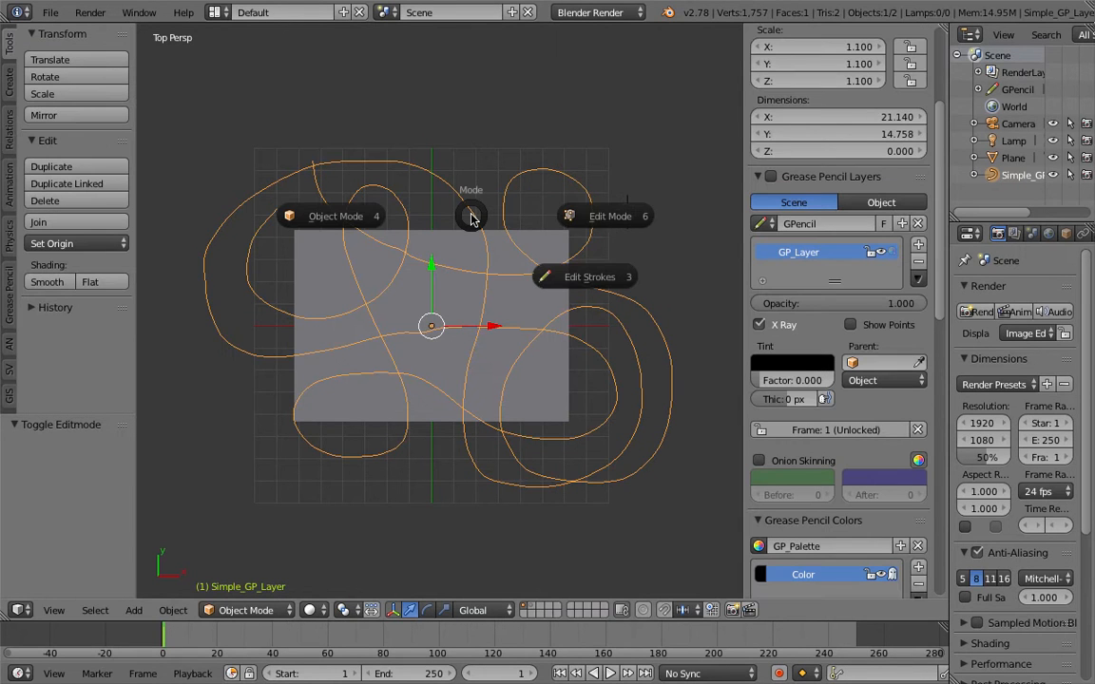
Set the spline type of all the simplified curve's points to Poly and return to object mode
left_click(546, 219)
key("a")
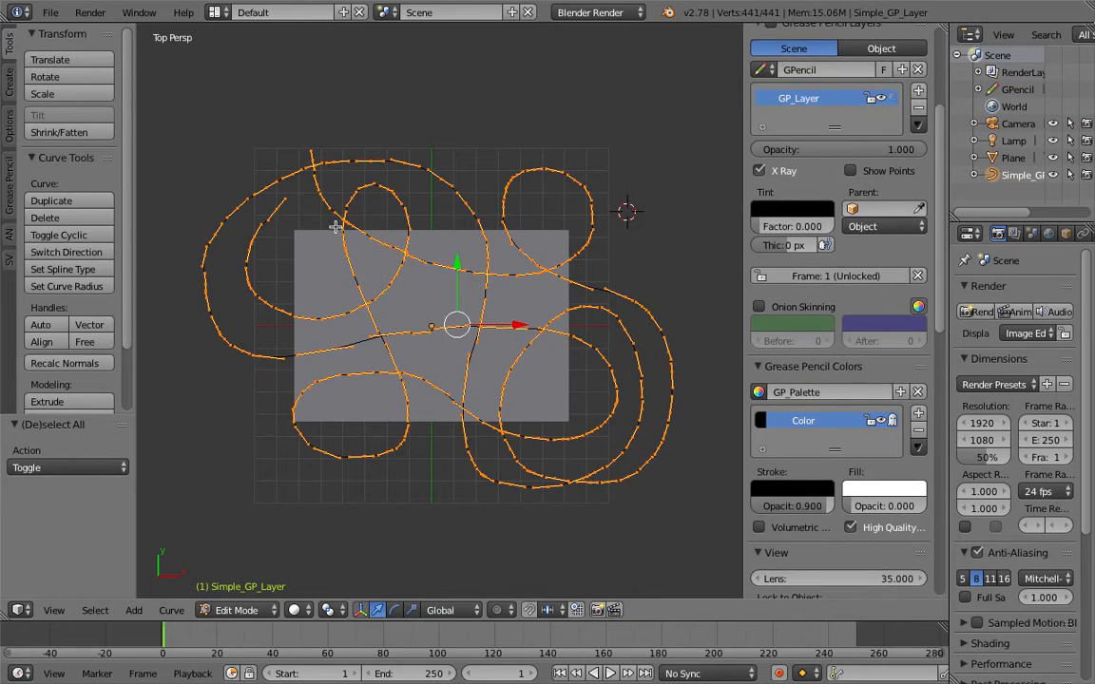
scroll(129, 276, "down", 3)
scroll(129, 292, "down", 1)
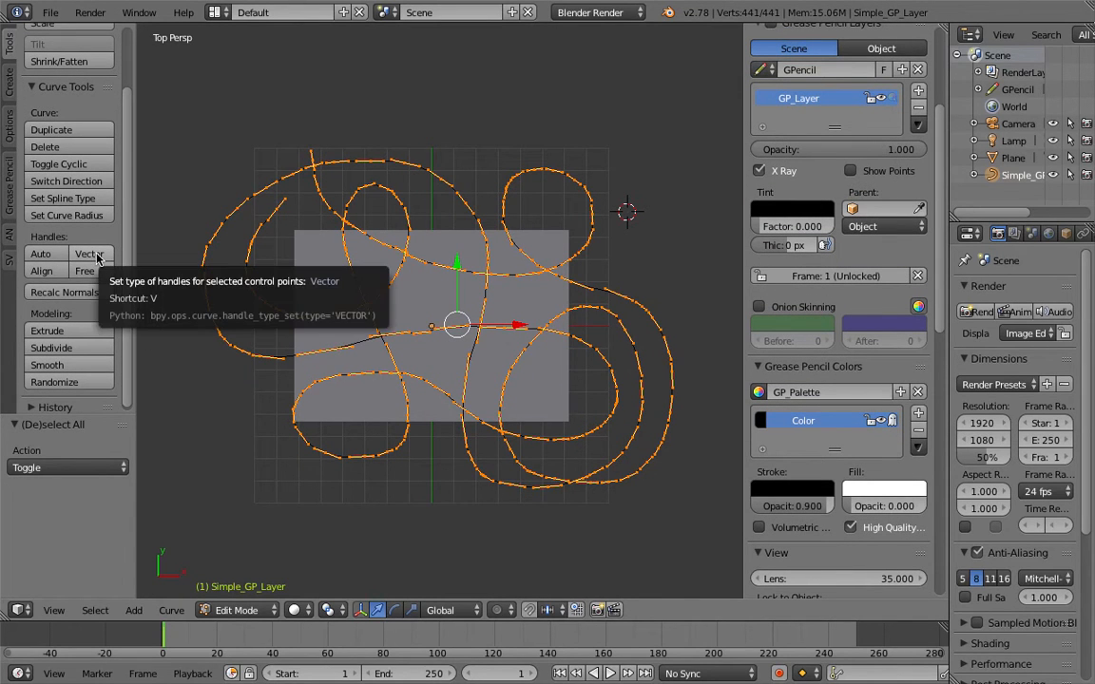
scroll(117, 285, "up", 3)
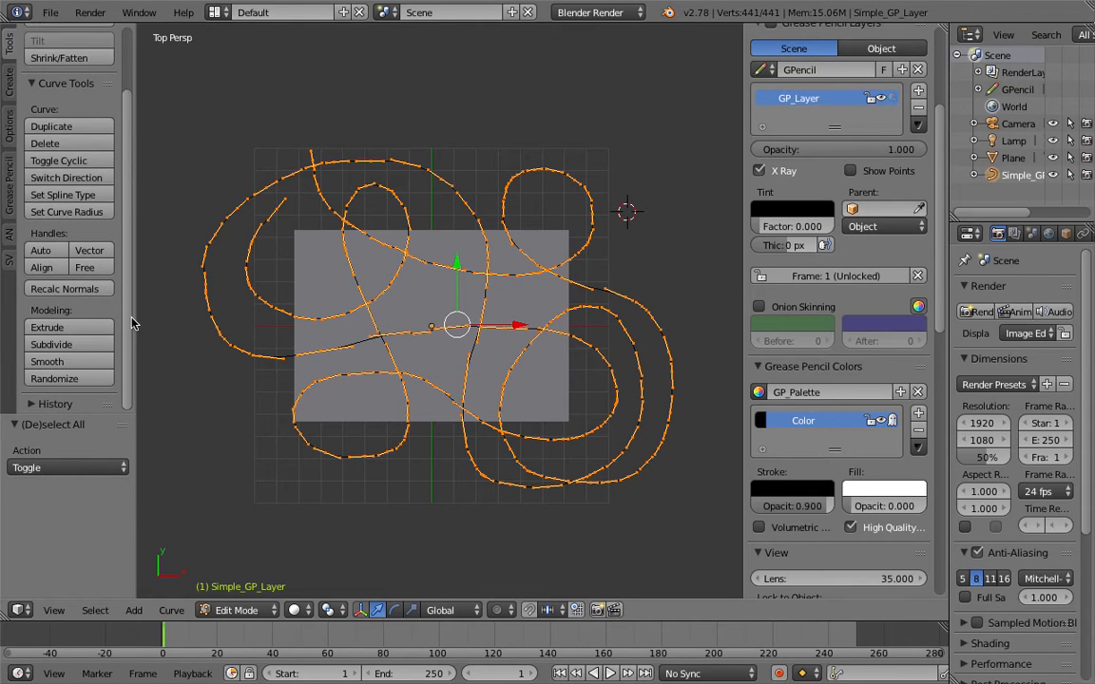
scroll(104, 228, "down", 1)
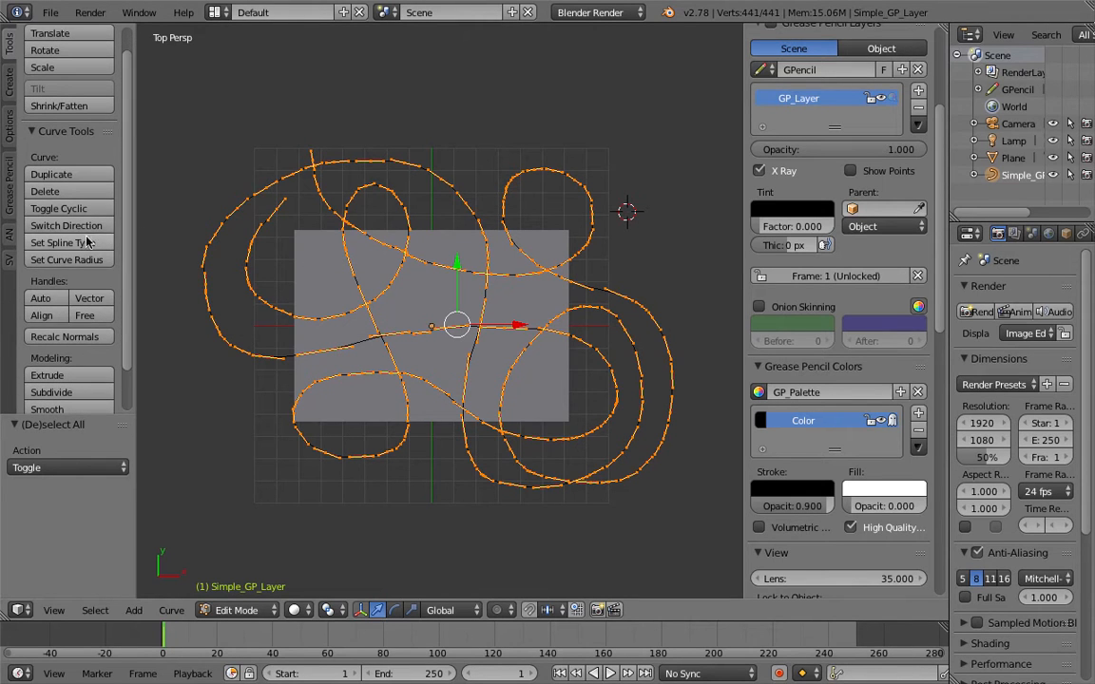
left_click(86, 243)
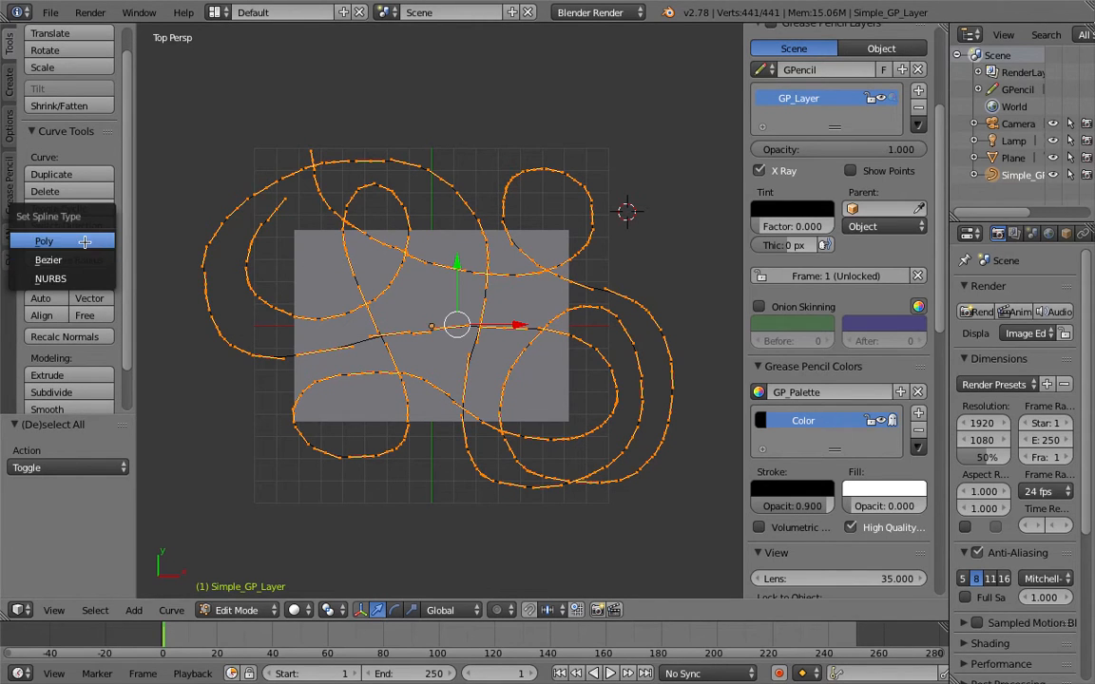
left_click(44, 242)
key("Tab")
left_click(276, 238)
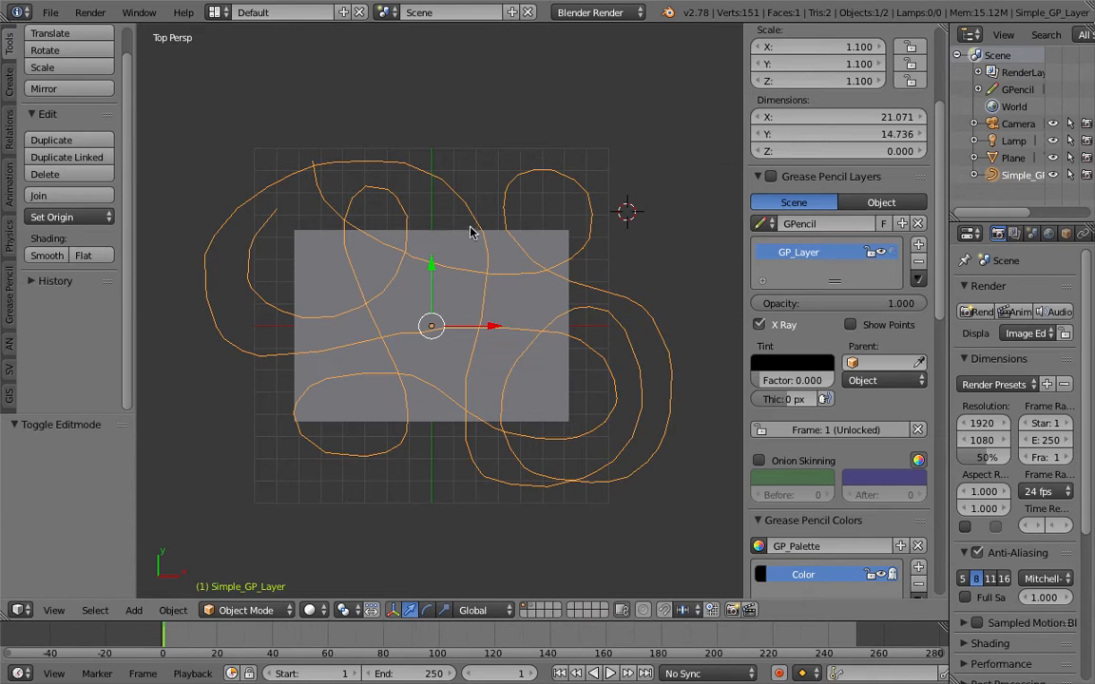
Convert the poly curve to a mesh without keeping the original
key("space")
type("conve")
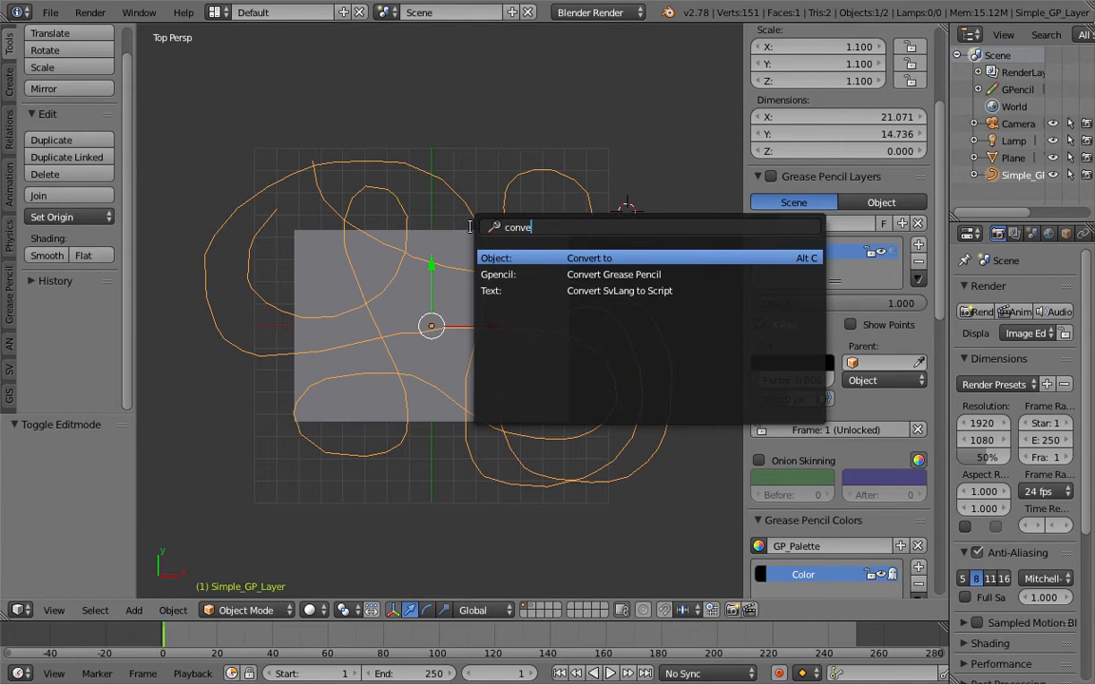
type("rt")
key("Return")
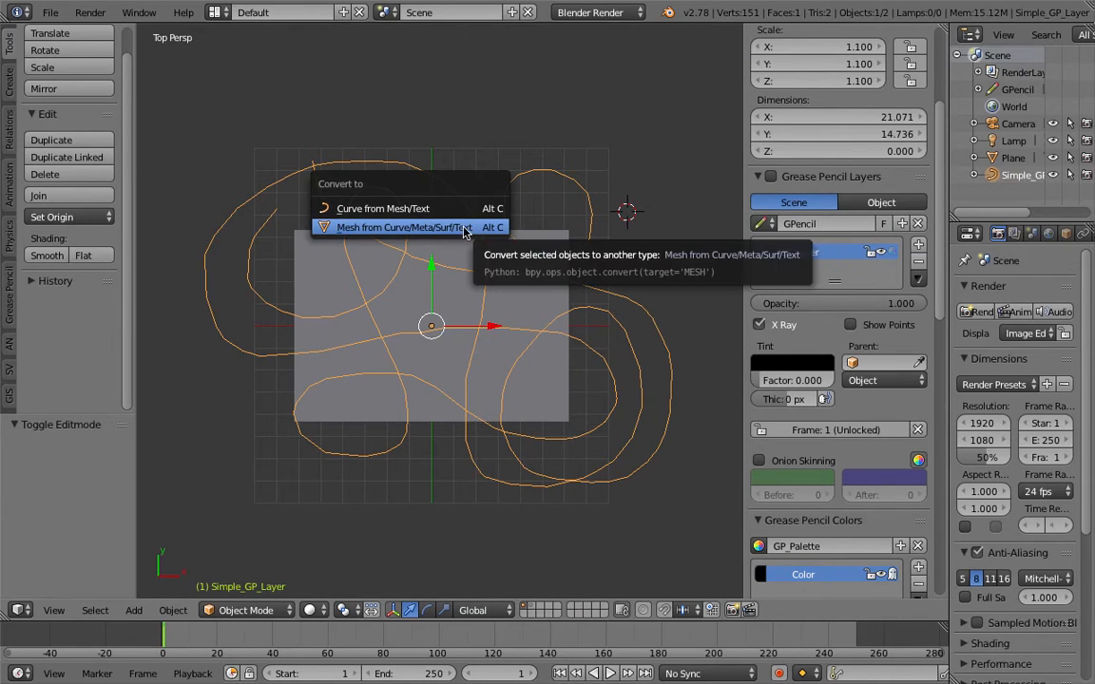
left_click(464, 230)
Check the converted line mesh's vertices in edit mode, return to object mode, and save over the current file
key("g")
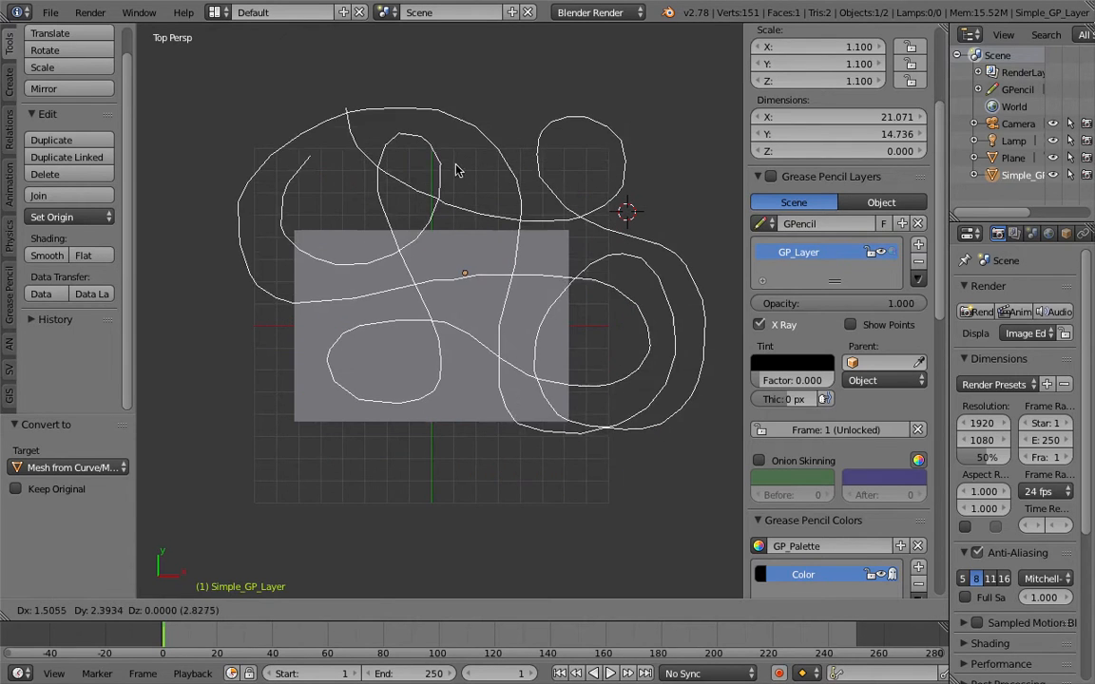
right_click(476, 190)
key("Tab")
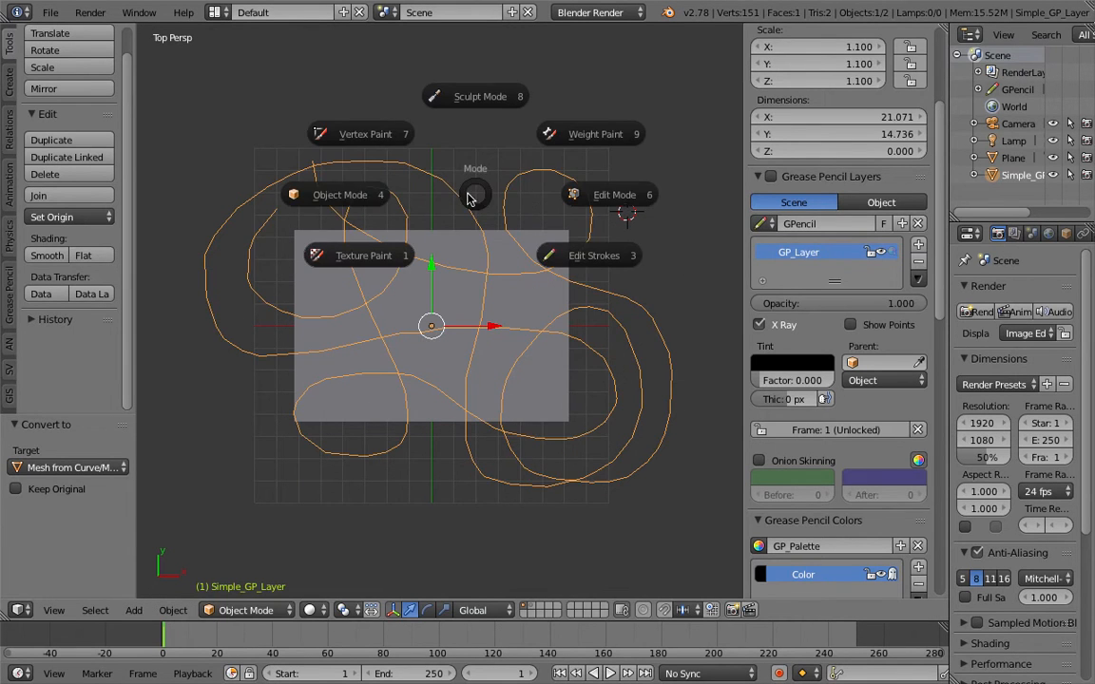
left_click(585, 195)
key("Tab")
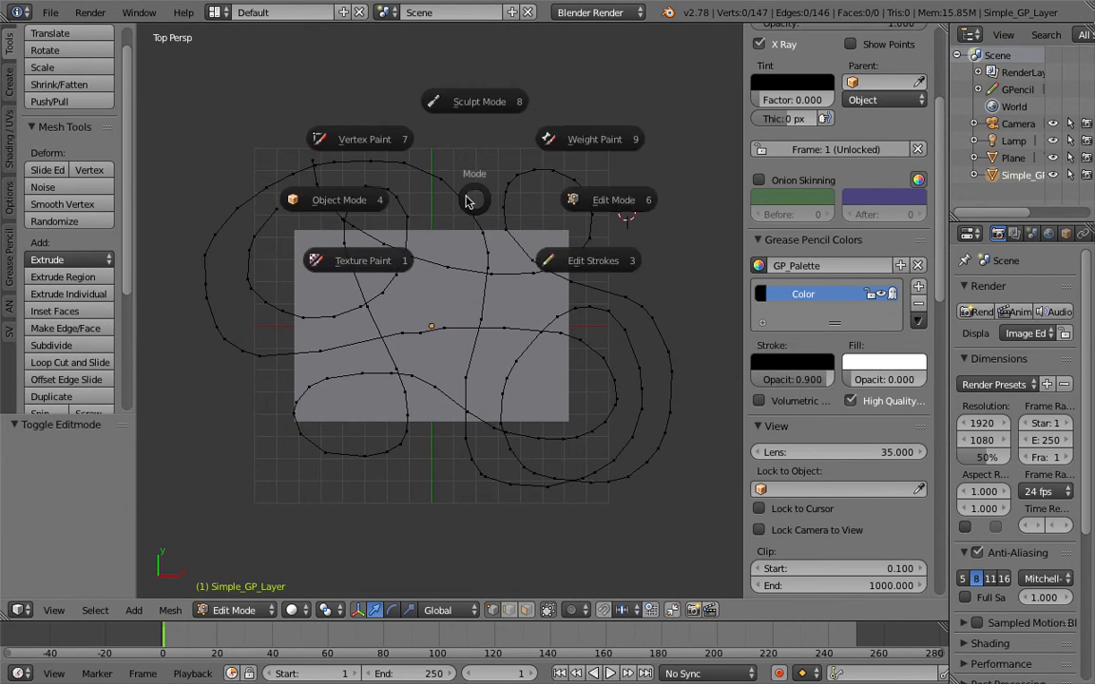
left_click(423, 196)
key("ctrl+s")
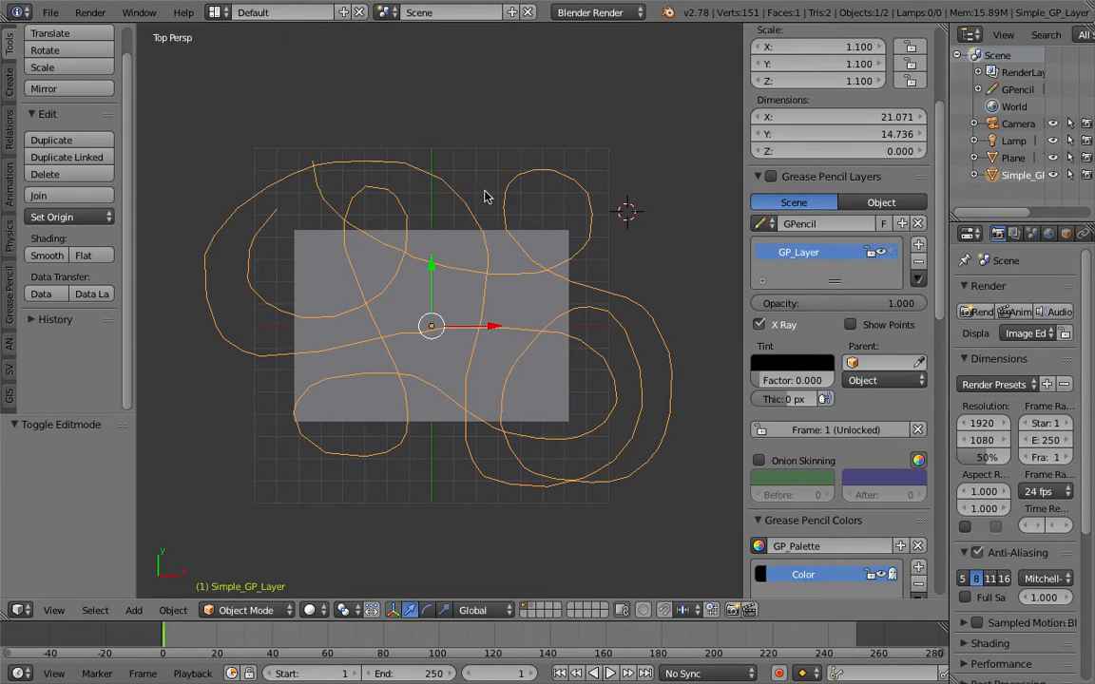
left_click(473, 190)
Widen the properties area and add a Smooth modifier to the line mesh
scroll(480, 197, "up", 1, "ctrl")
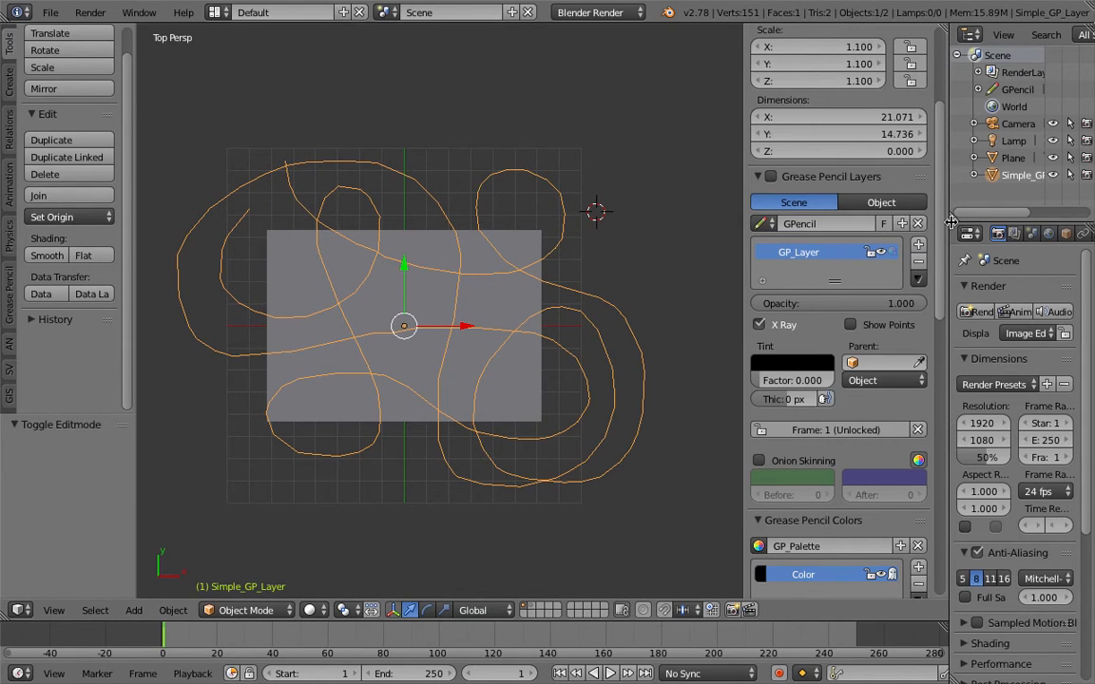
left_click_drag(948, 216, 874, 217)
left_click(1024, 233)
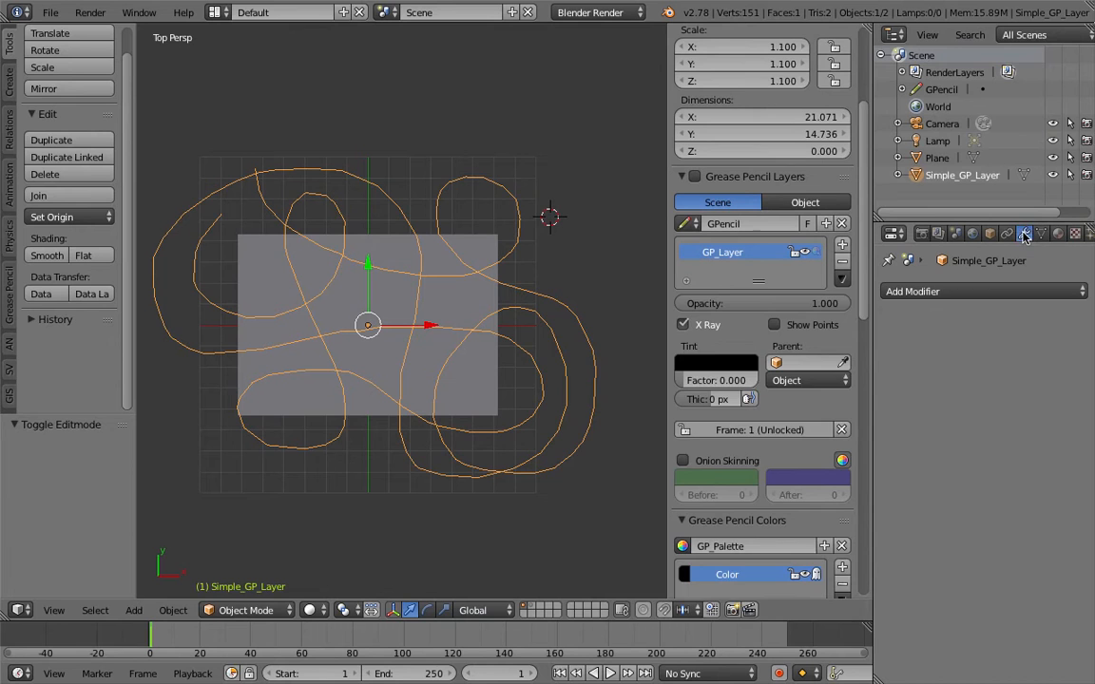
left_click(989, 293)
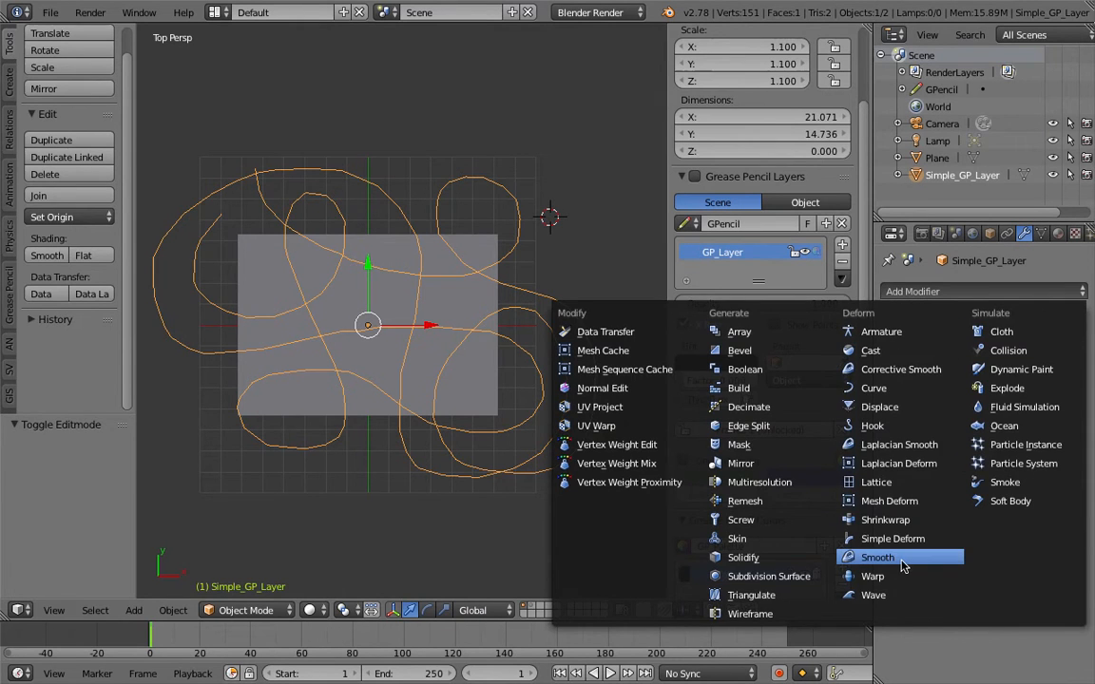
left_click(808, 504)
Set the Smooth modifier's Repeat to 7 and move the line mesh about 0.041 in X and -0.326 in Y
left_click(1074, 390)
left_click(1074, 391)
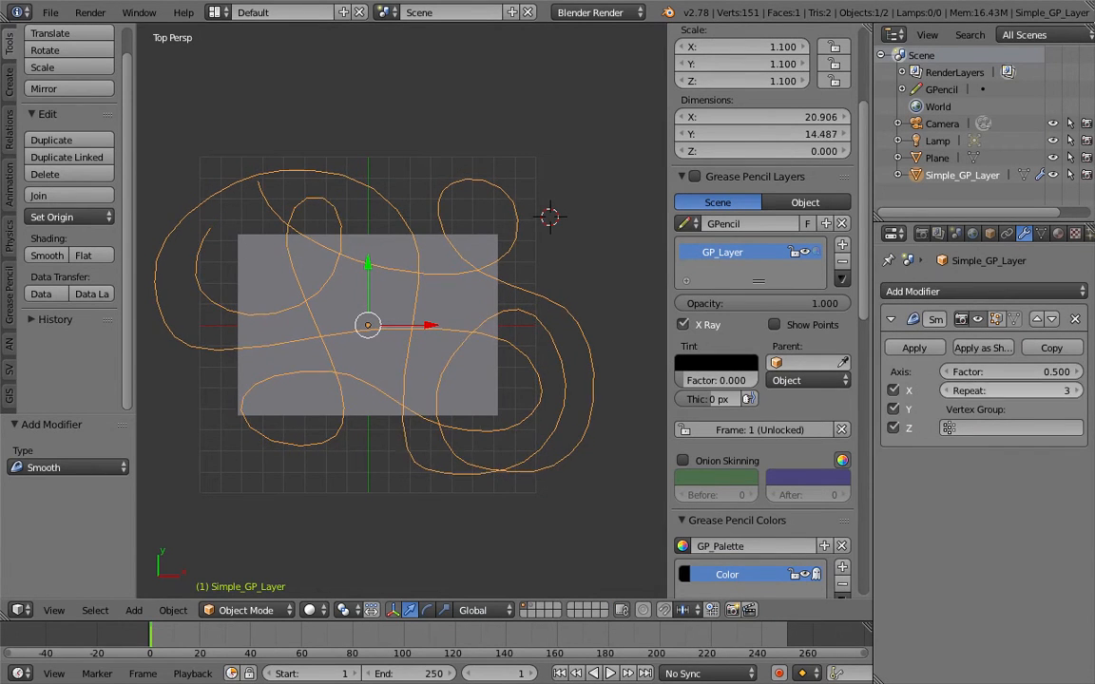
left_click(1075, 390)
left_click(1073, 392)
left_click(1073, 392)
left_click(1073, 392)
left_click(1073, 392)
left_click(1074, 392)
left_click(1074, 392)
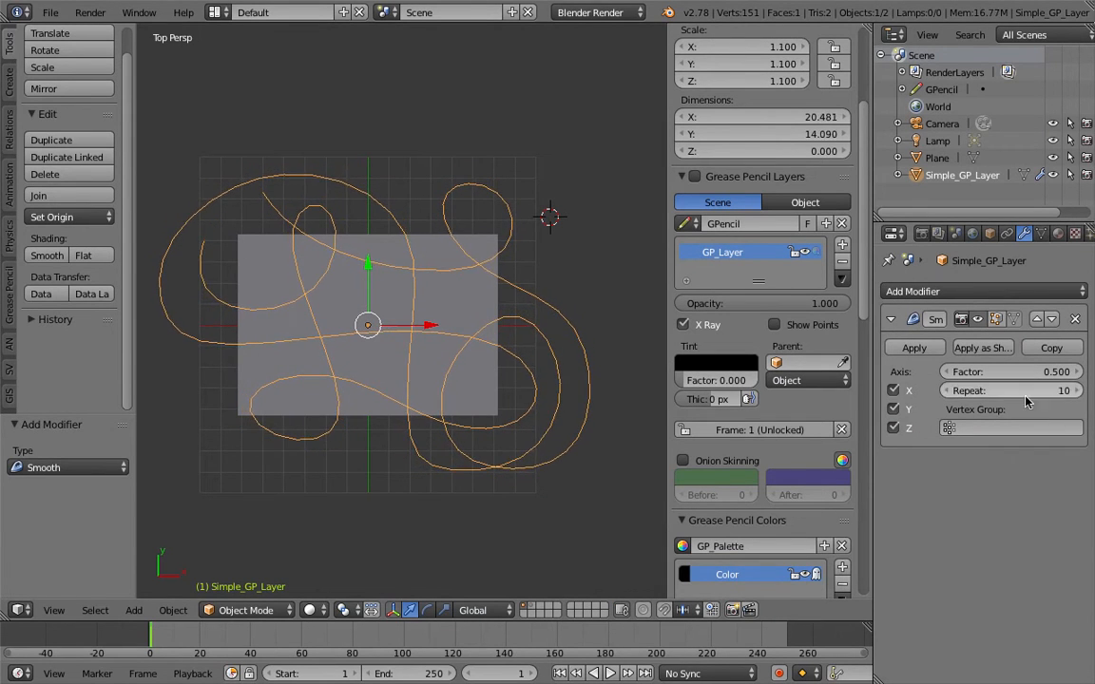
triple_click(950, 391)
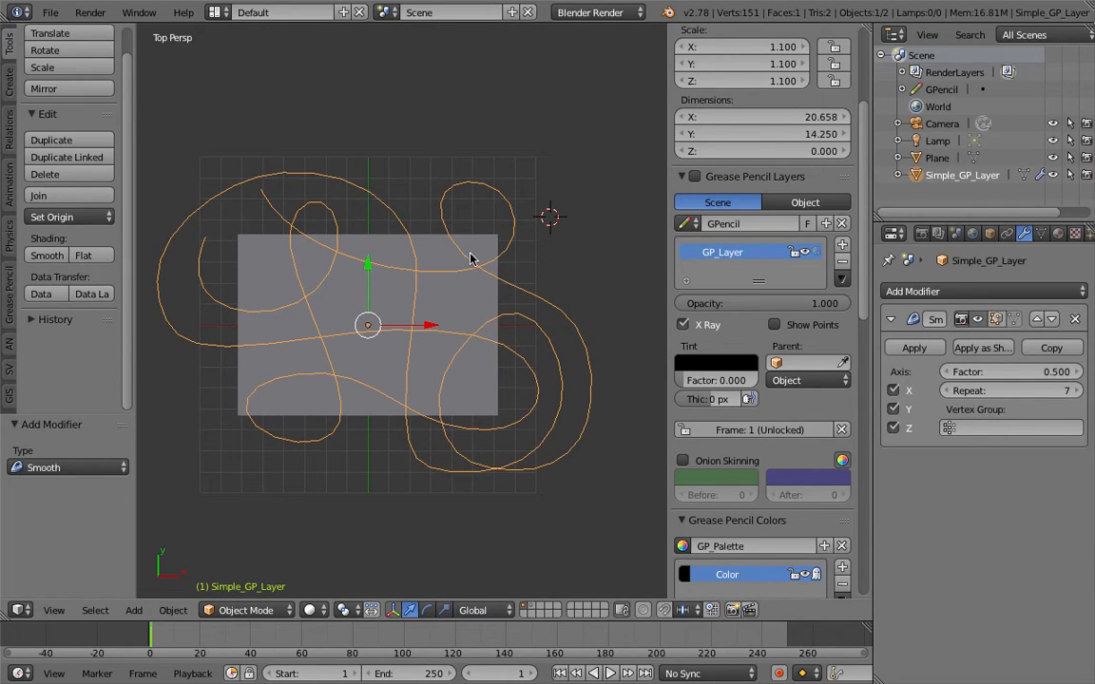
key("g")
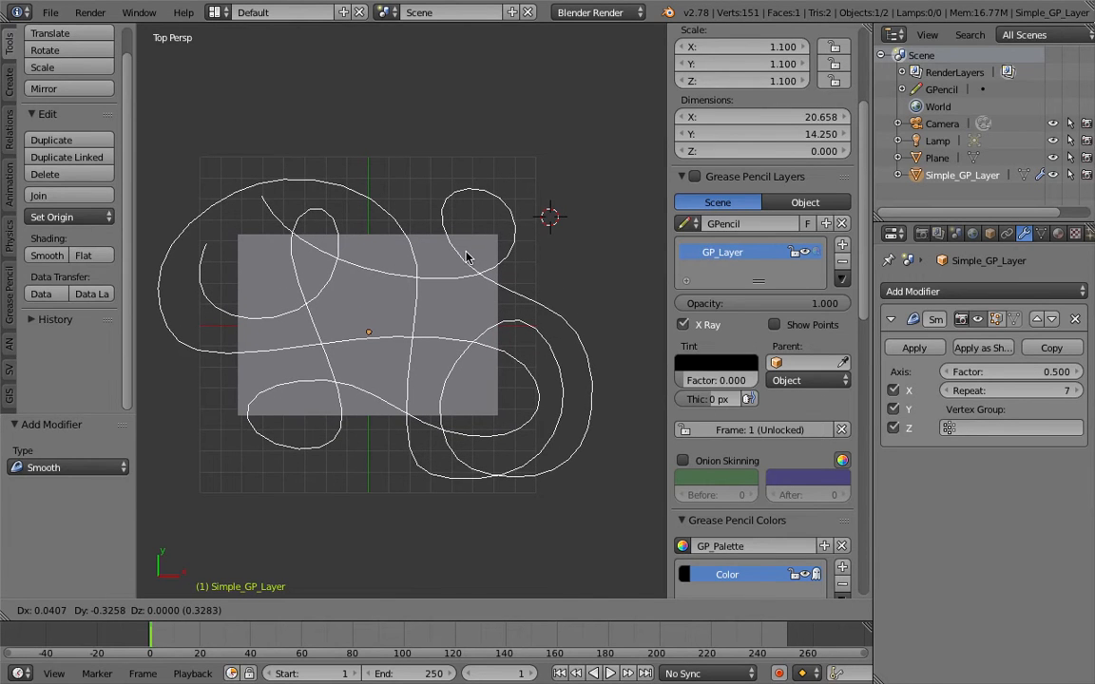
left_click(466, 256)
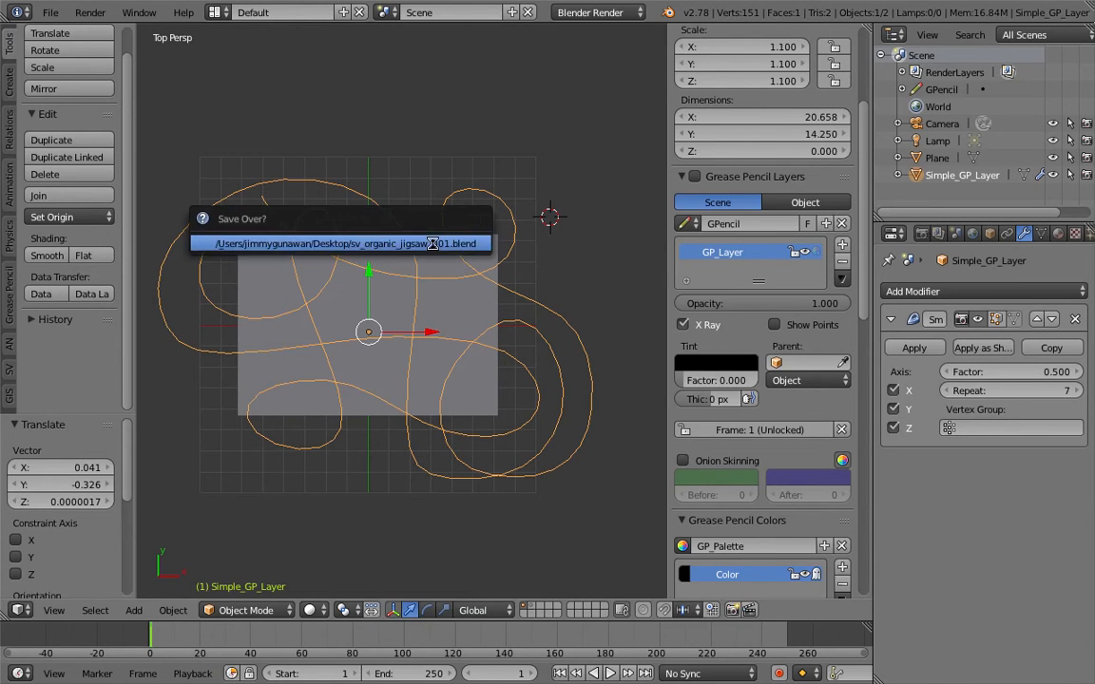
Save the scene as an incremented copy named sv_organic_jigsaw_002.blend
left_click(50, 12)
left_click(91, 144)
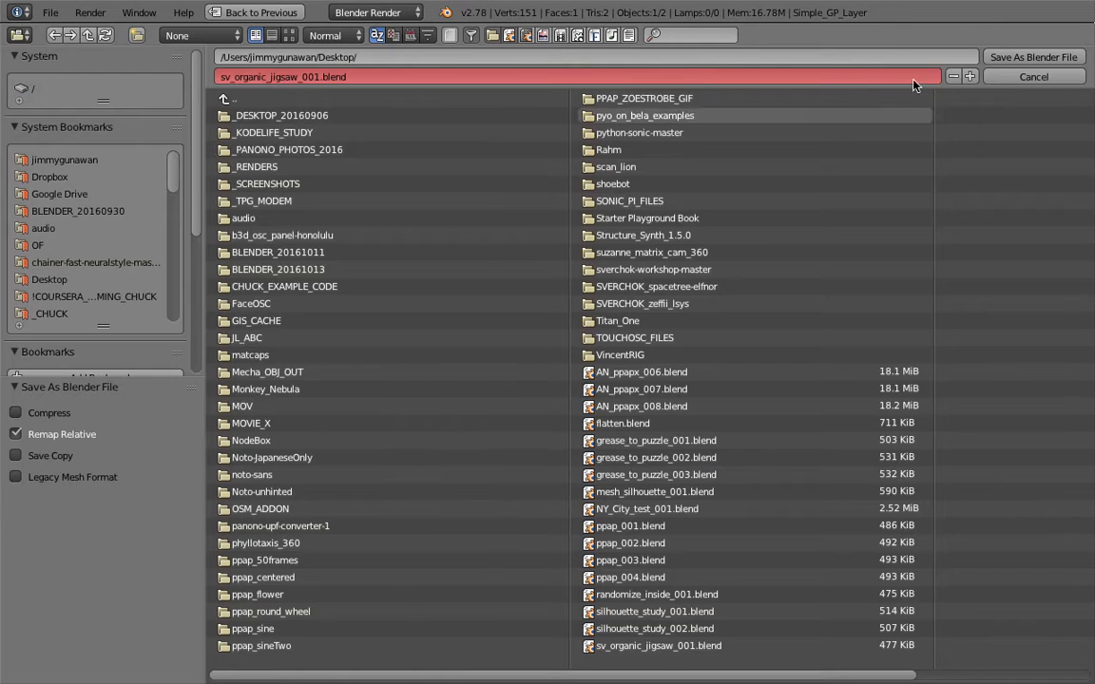
left_click(969, 77)
left_click(1016, 58)
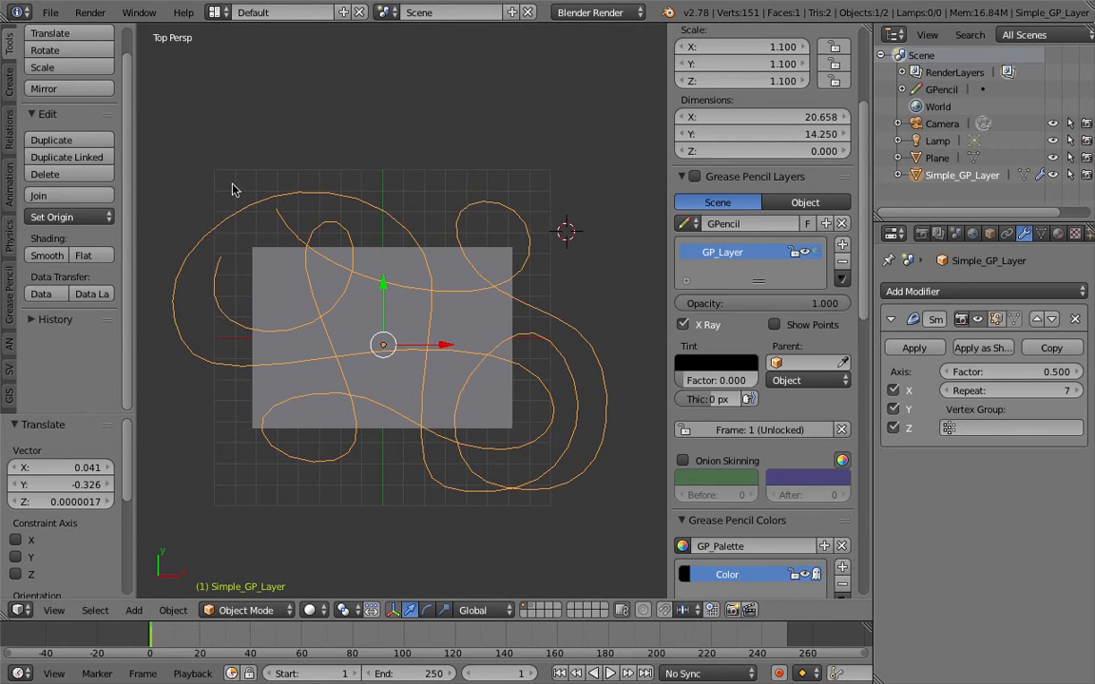
Switch to the Compositing screen layout, view the scene from a free perspective, and save over the current file
left_click(215, 13)
left_click(266, 71)
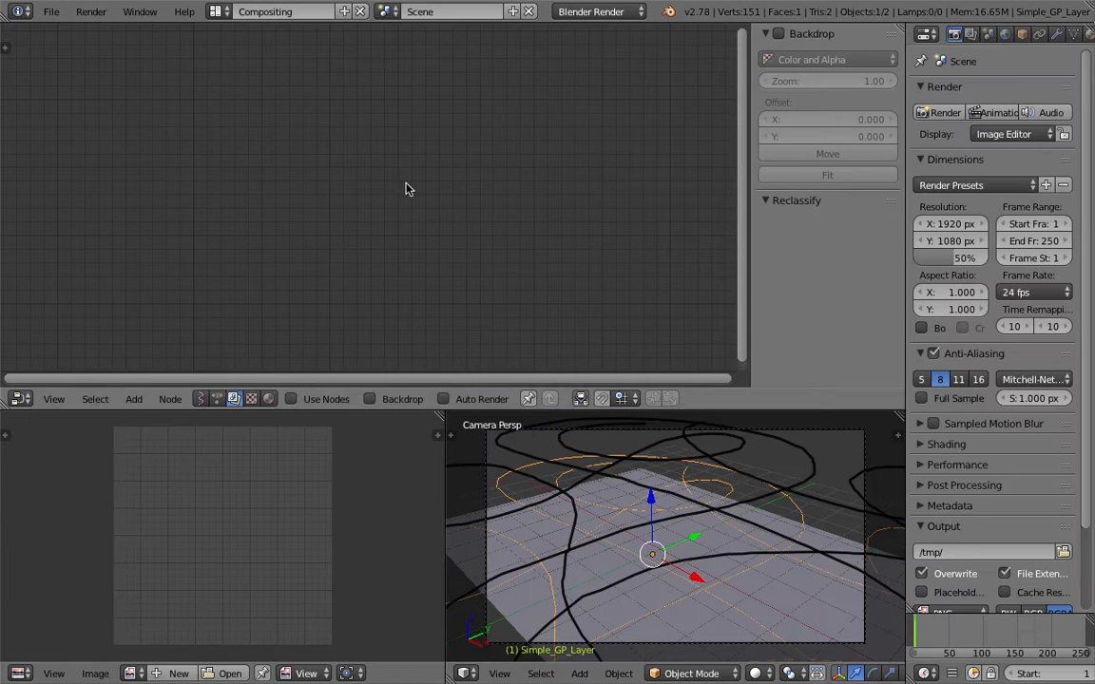
middle_click_drag(614, 462, 751, 513)
key("ctrl+s")
left_click(752, 513)
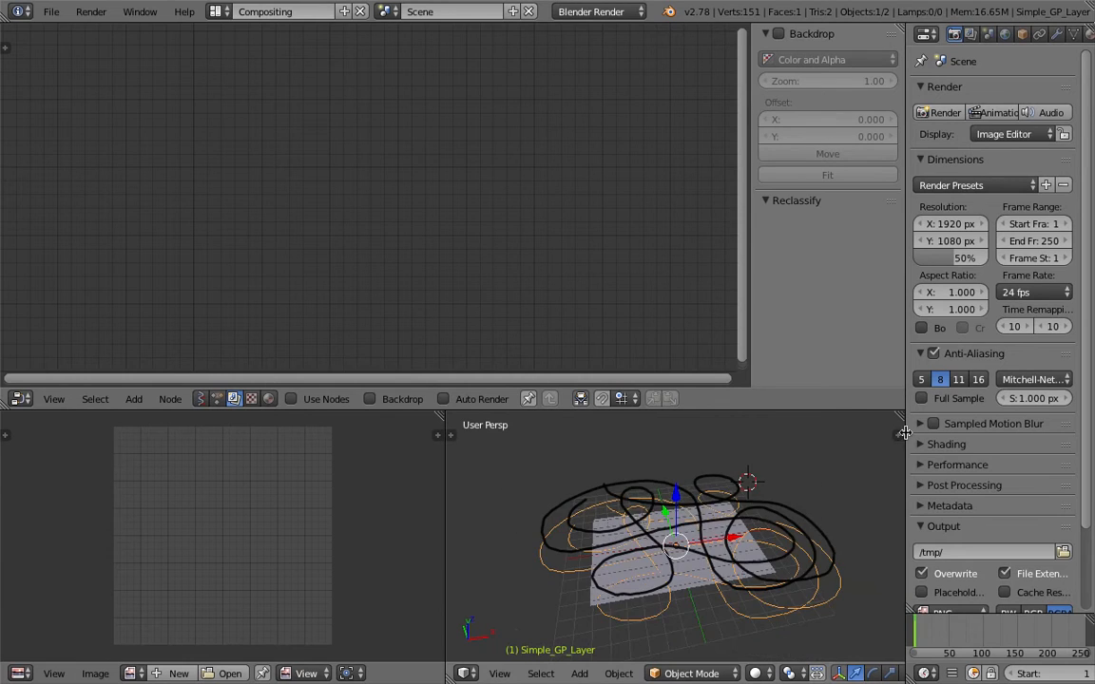
Turn off the display of the grease pencil layers in the 3D view
key("n")
scroll(738, 499, "down", 8)
left_click(774, 549)
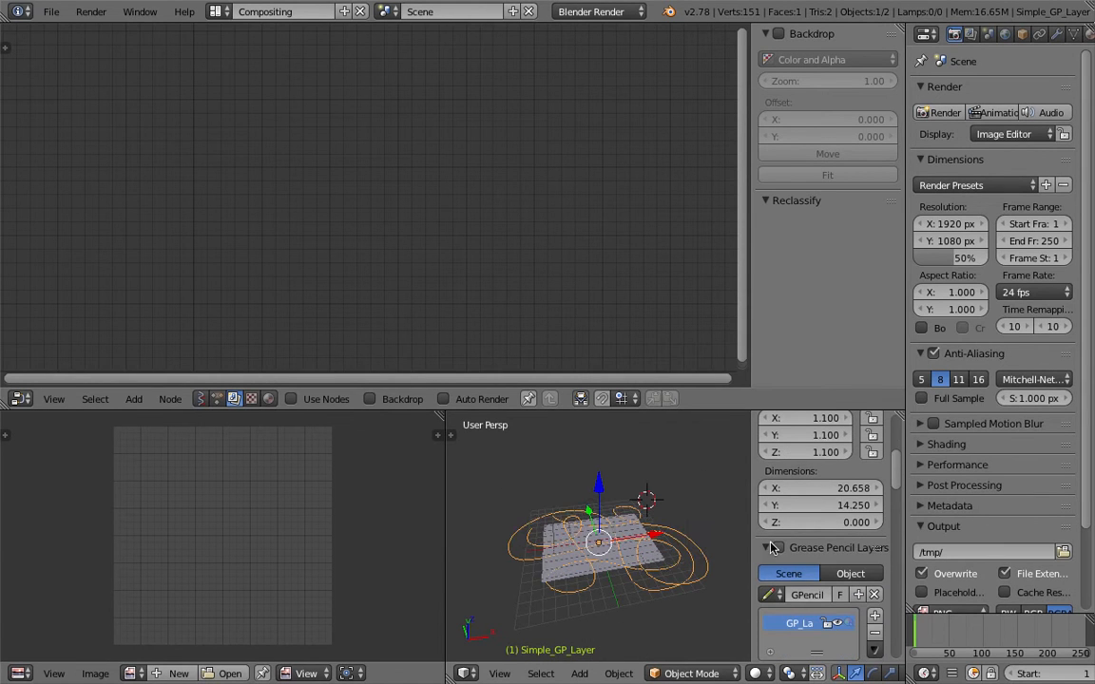
key("n")
Select the plane and create a new Sverchok node tree in the node editor
middle_click_drag(741, 525, 599, 494)
right_click(751, 570)
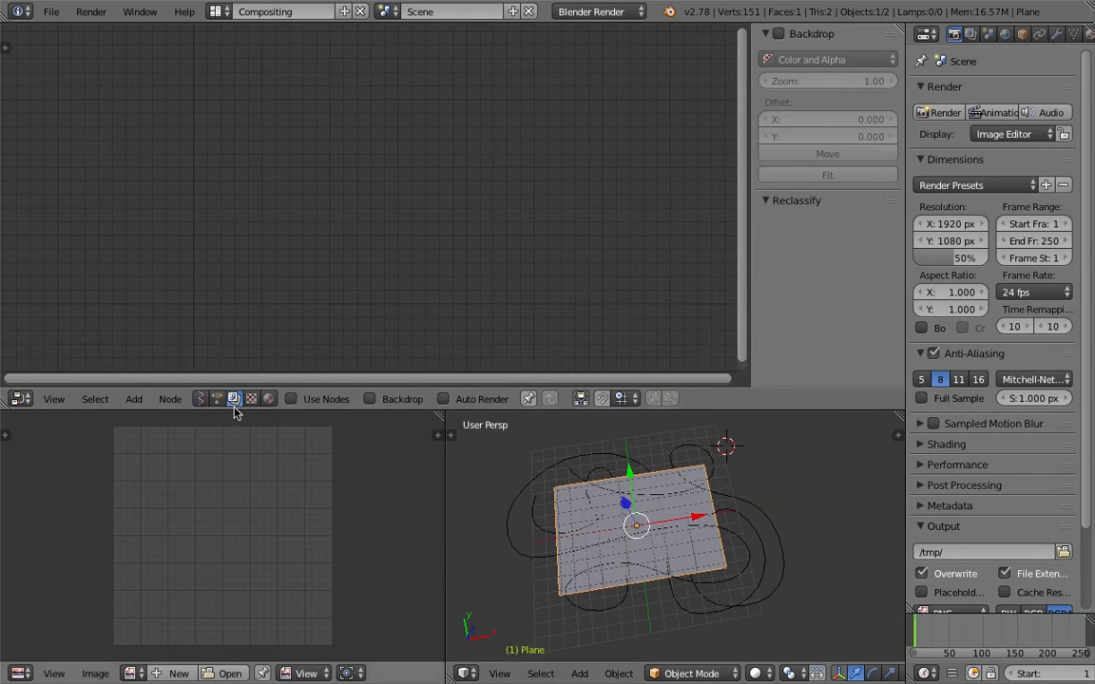
left_click(203, 399)
left_click(367, 399)
Try to add a Plane node to the Sverchok node tree
key("space")
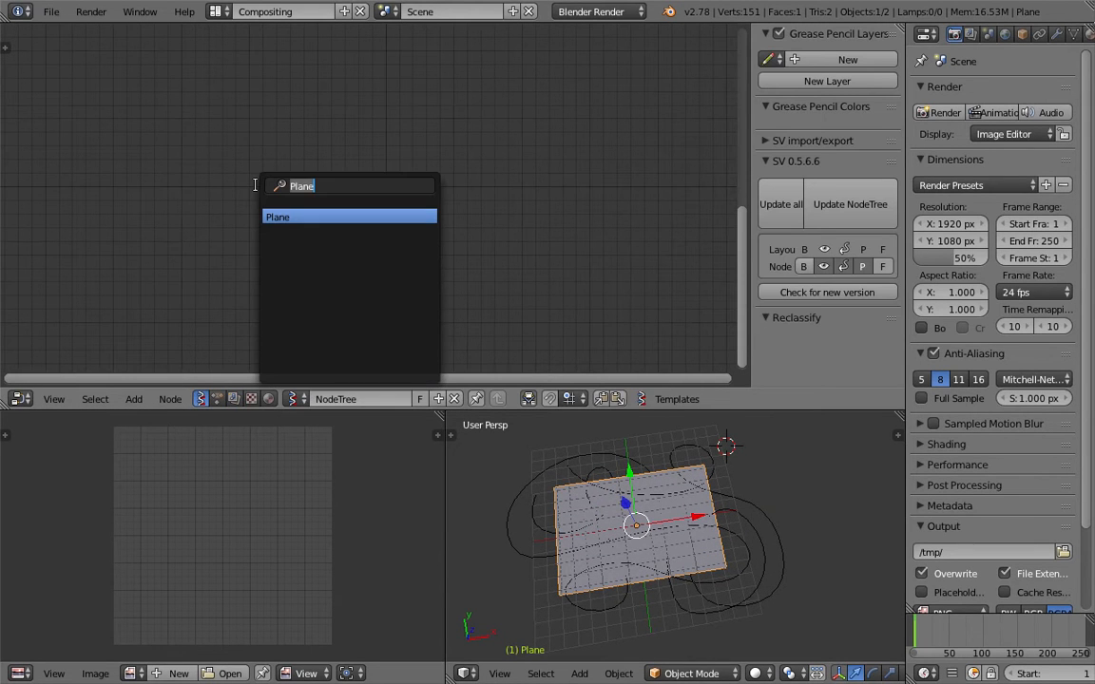
type("pla")
key("Return")
left_click(134, 188)
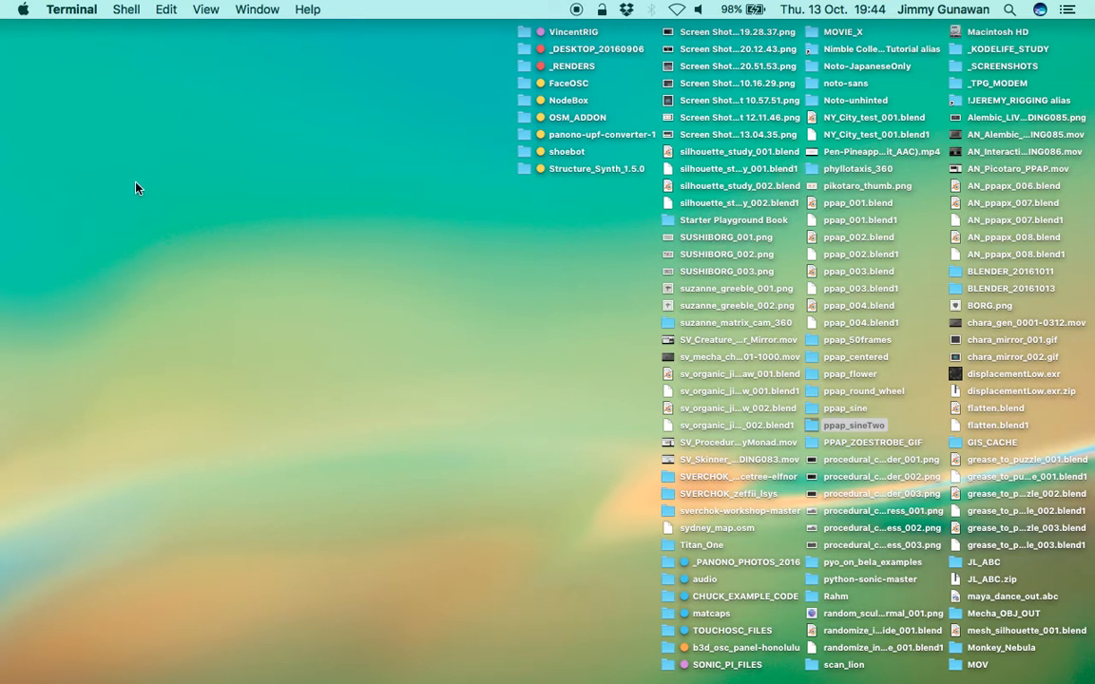
Relaunch Blender from the system search using run_BLENDER
left_click(1010, 10)
type("run")
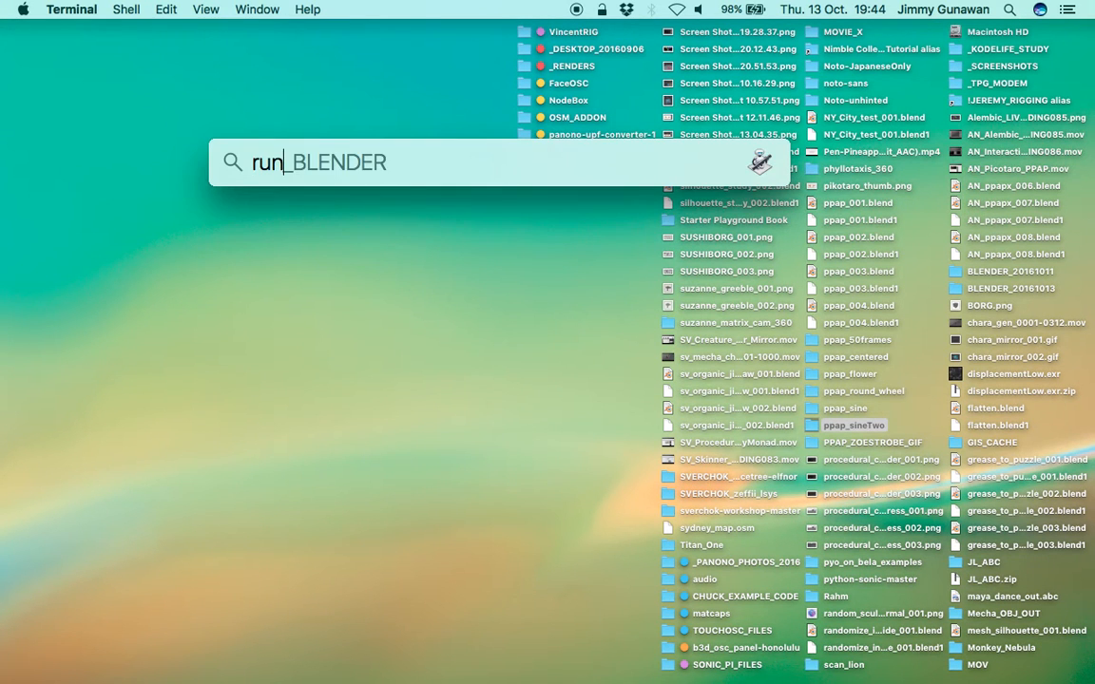
key("Return")
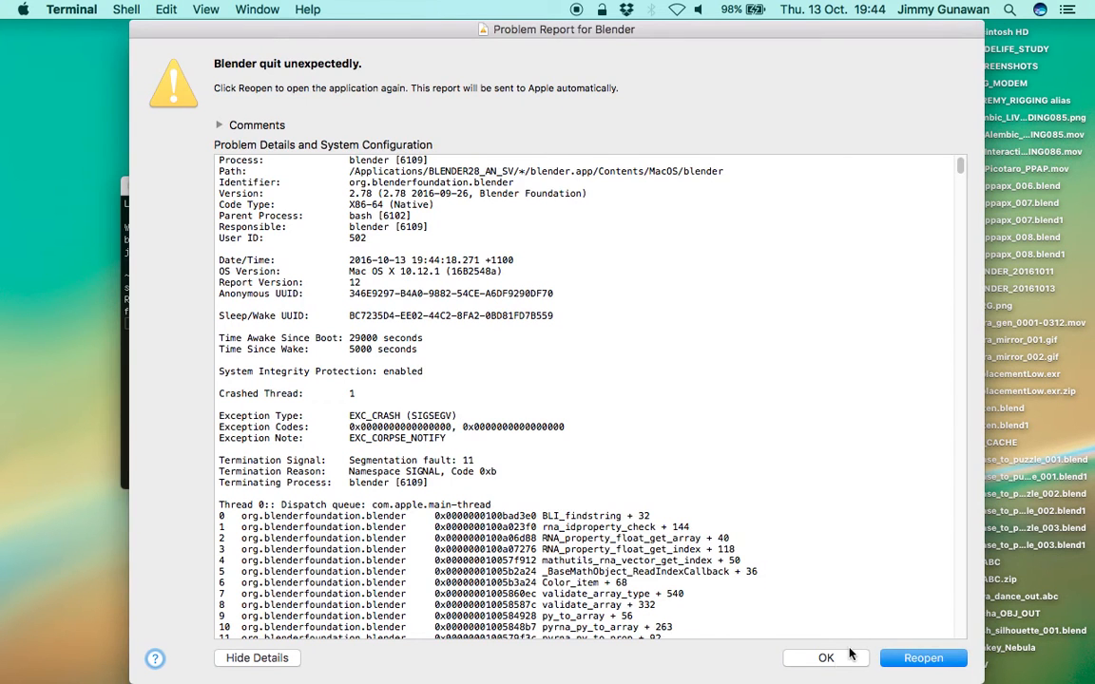
Dismiss the Blender crash report and move the Terminal window aside while Blender relaunches
left_click(832, 656)
left_click_drag(398, 180, 363, 145)
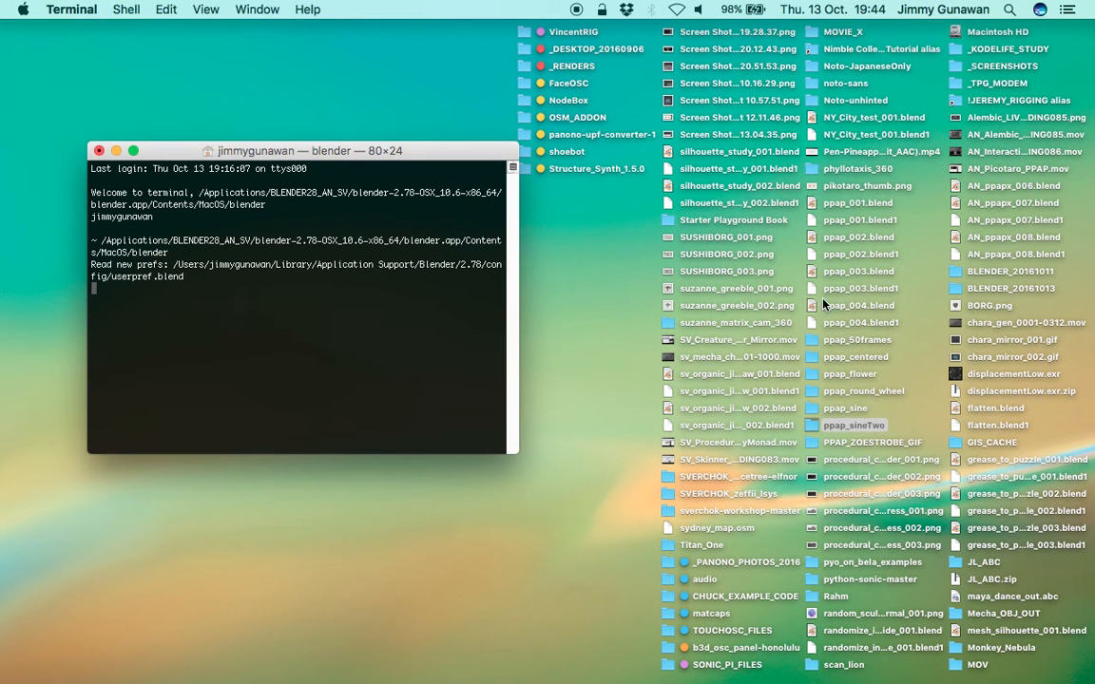
mouse_move(3, 282)
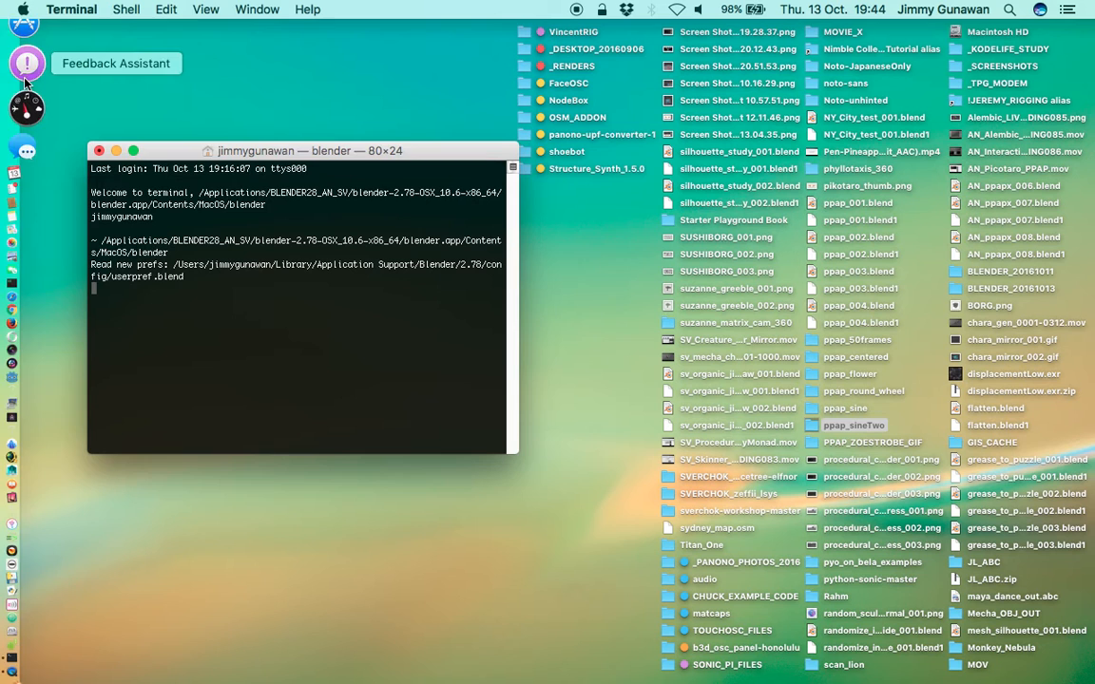
left_click_drag(303, 151, 278, 151)
left_click(293, 115)
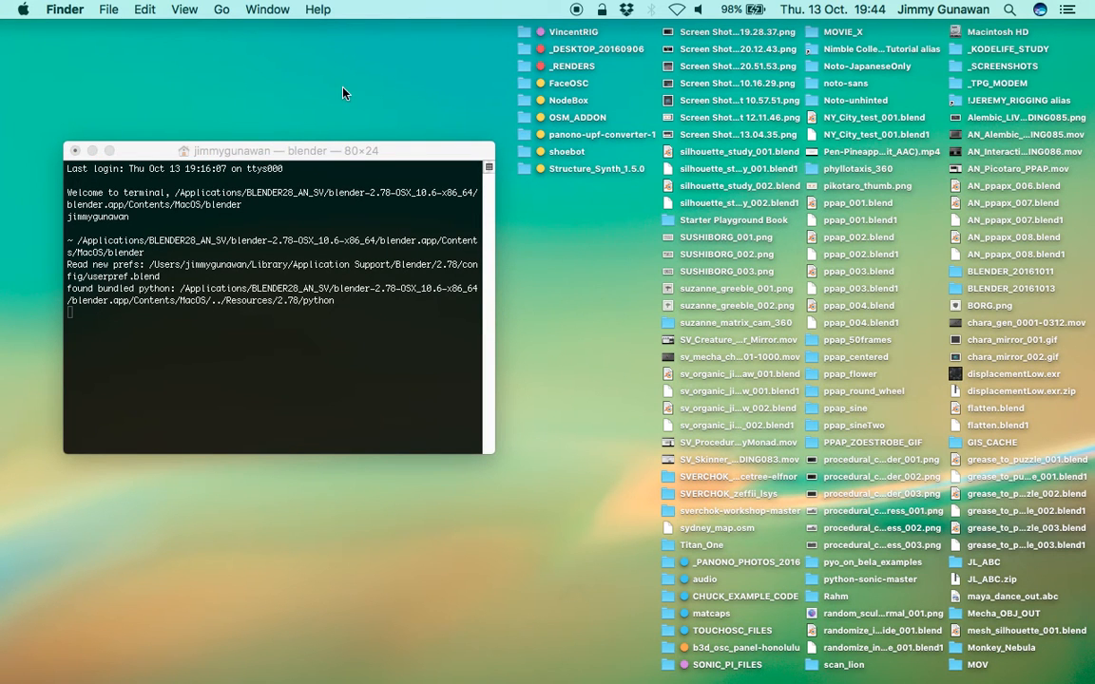
left_click_drag(354, 150, 343, 140)
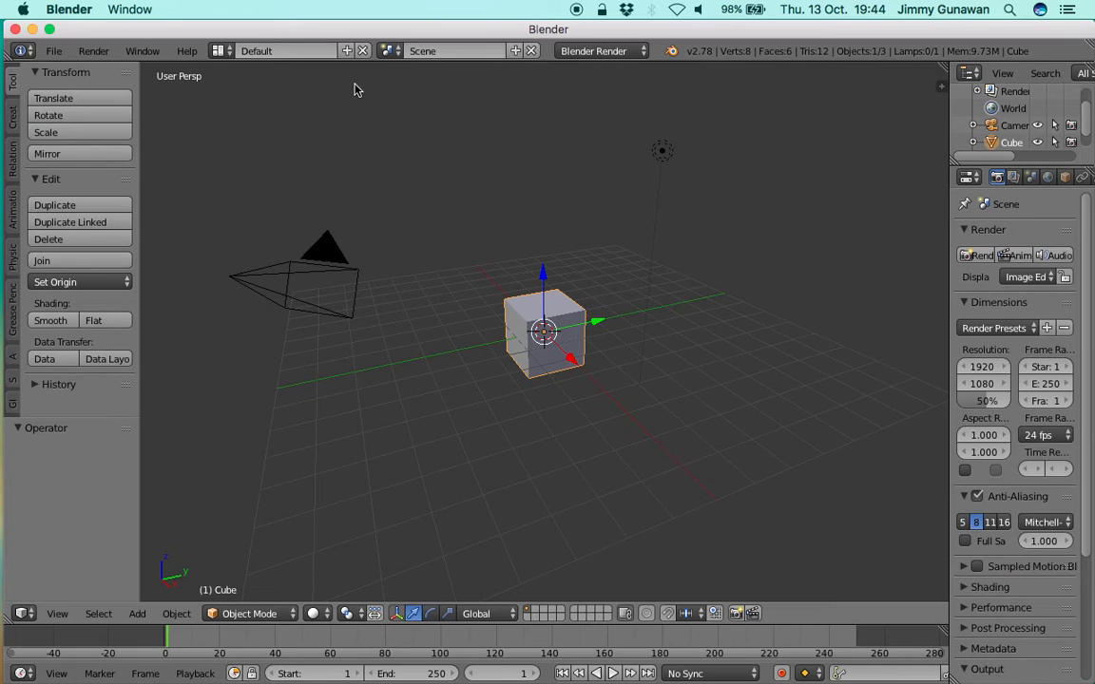
Make the Blender window fullscreen and reopen the recent file sv_organic_jigsaw_002.blend
left_click(143, 51)
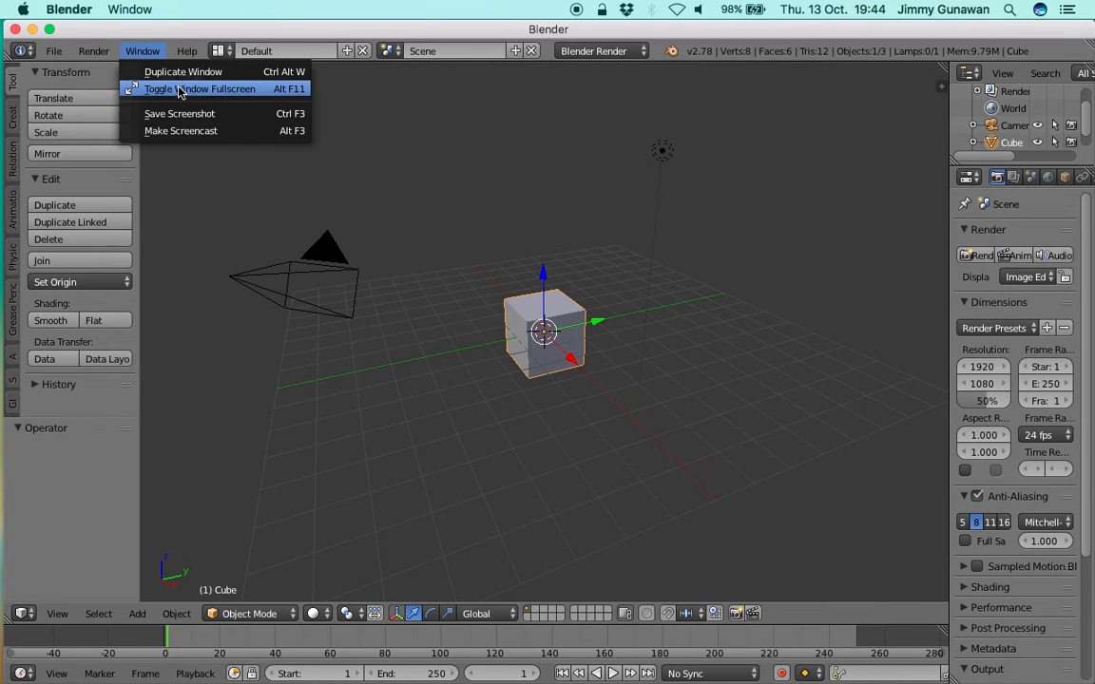
left_click(176, 90)
mouse_move(107, 67)
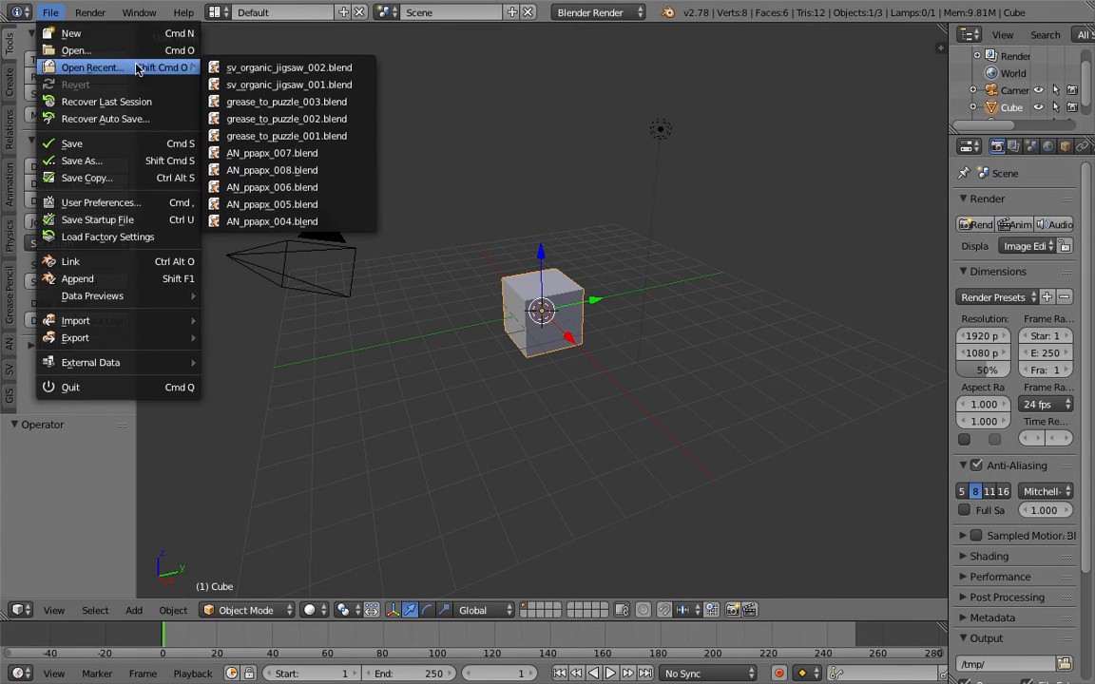
left_click(228, 68)
Select the Simple_GP_Layer line object and create a new Sverchok node tree
middle_click_drag(646, 491, 728, 485, "shift")
right_click(823, 498)
left_click(199, 398)
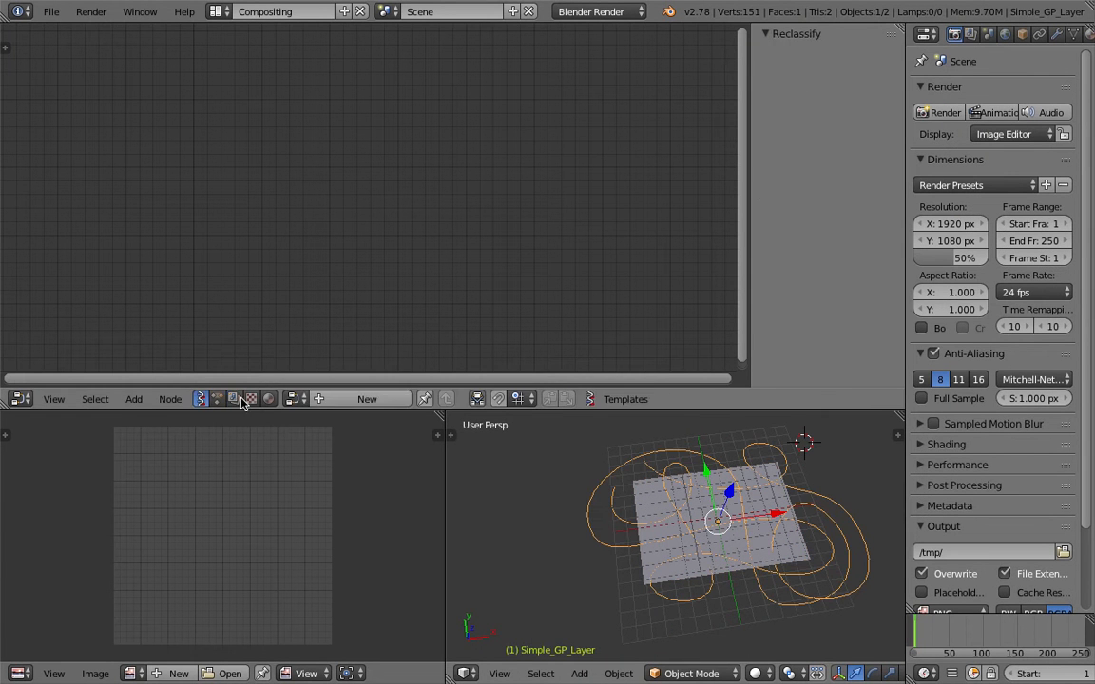
left_click(352, 398)
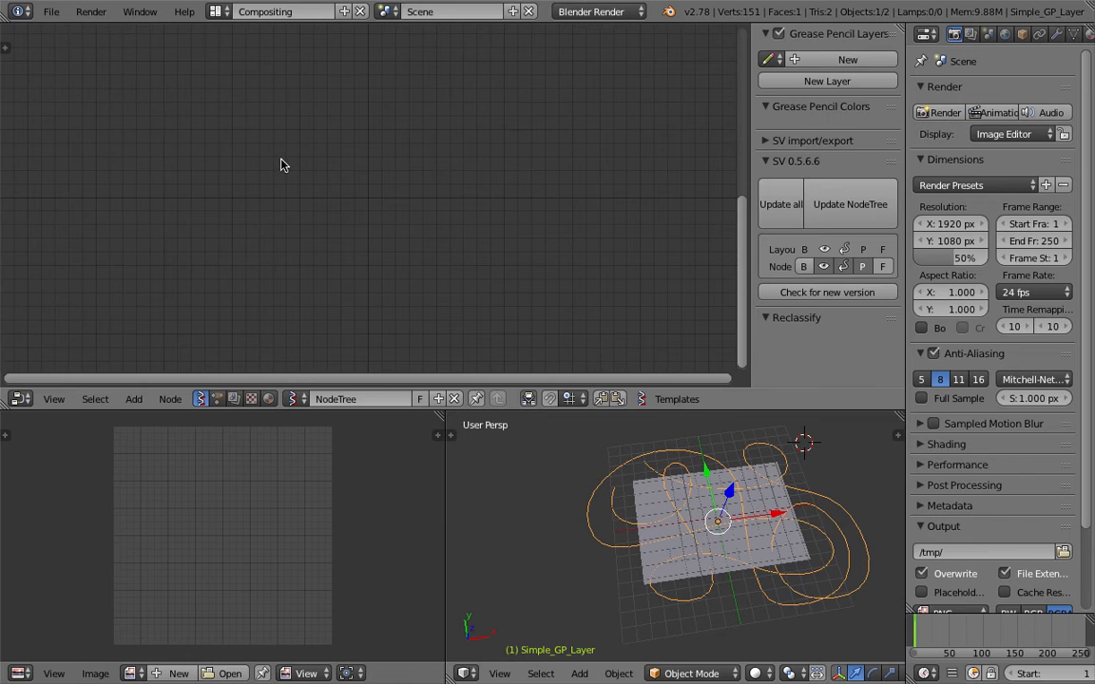
Add a Plane generator node to the empty Sverchok node tree
key("shift+a")
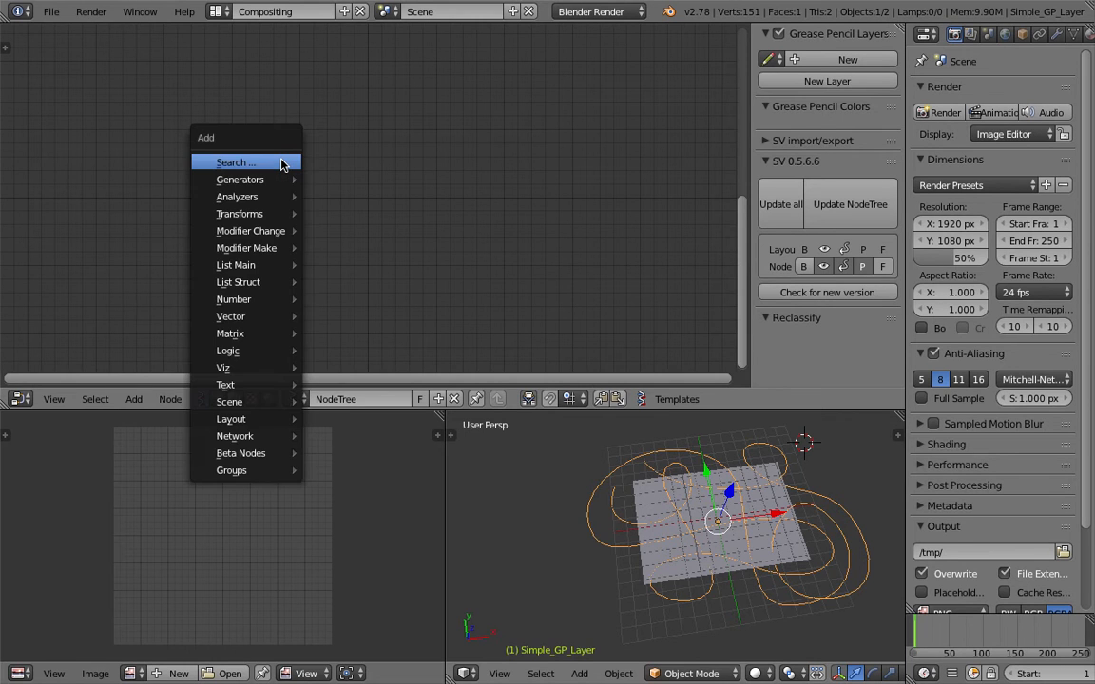
left_click(281, 164)
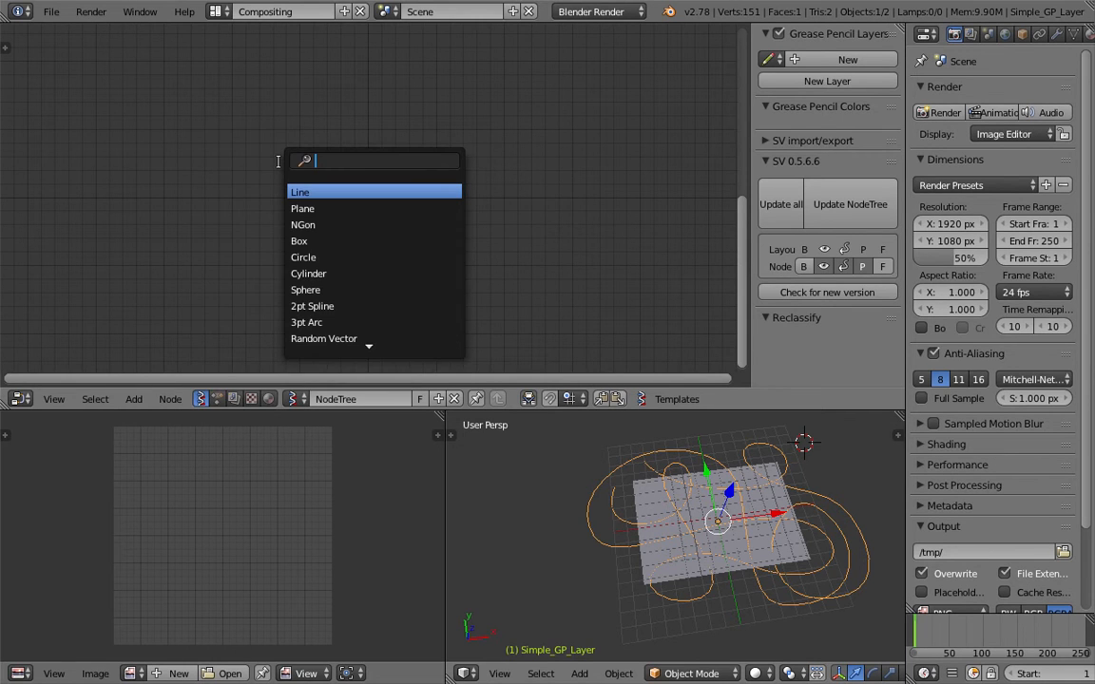
type("plane")
key("Return")
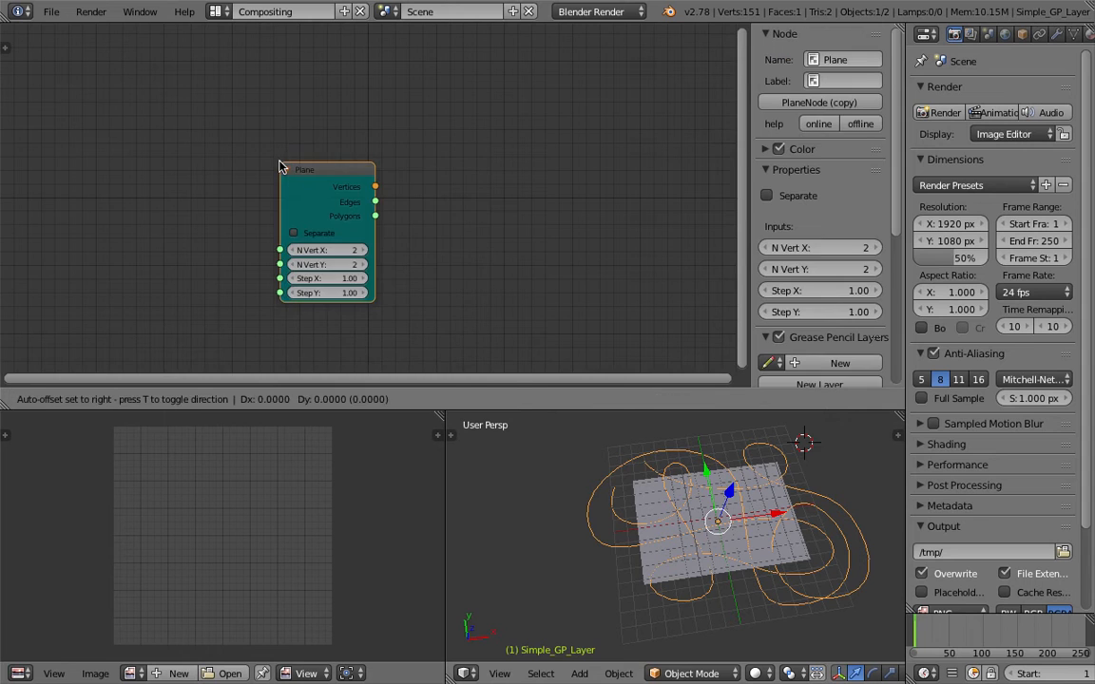
left_click(216, 161)
Add a Viewer Draw node and connect the Plane node's Vertices and Polygons to its vertices and edg_pol inputs
key("shift+a")
left_click(530, 120)
type("view")
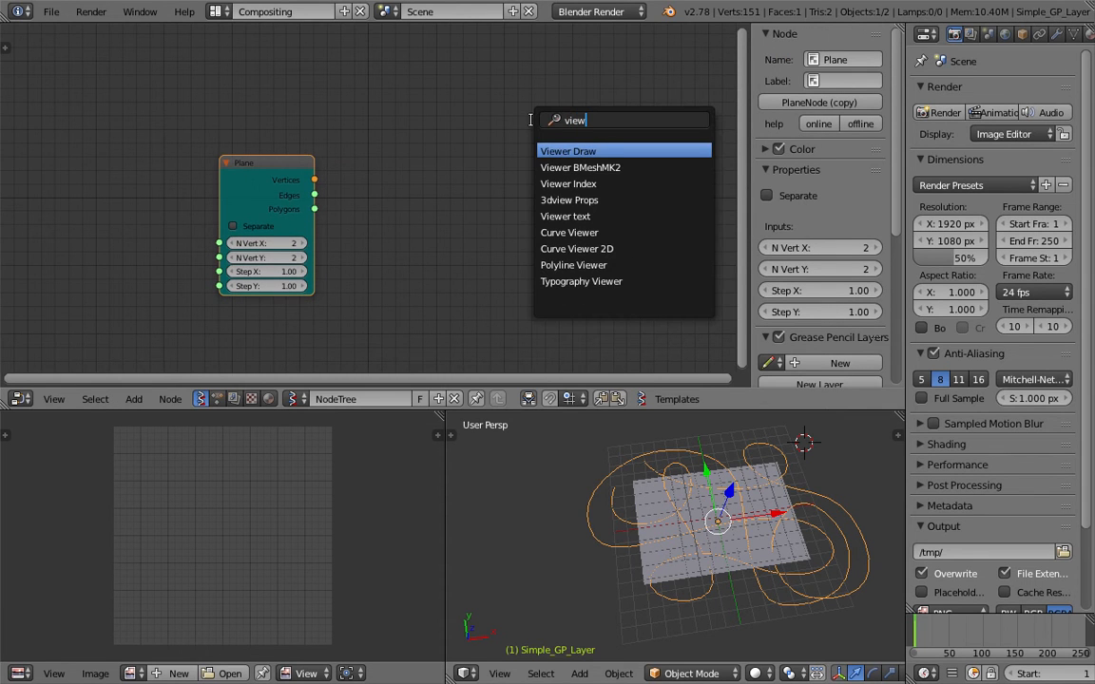
key("Return")
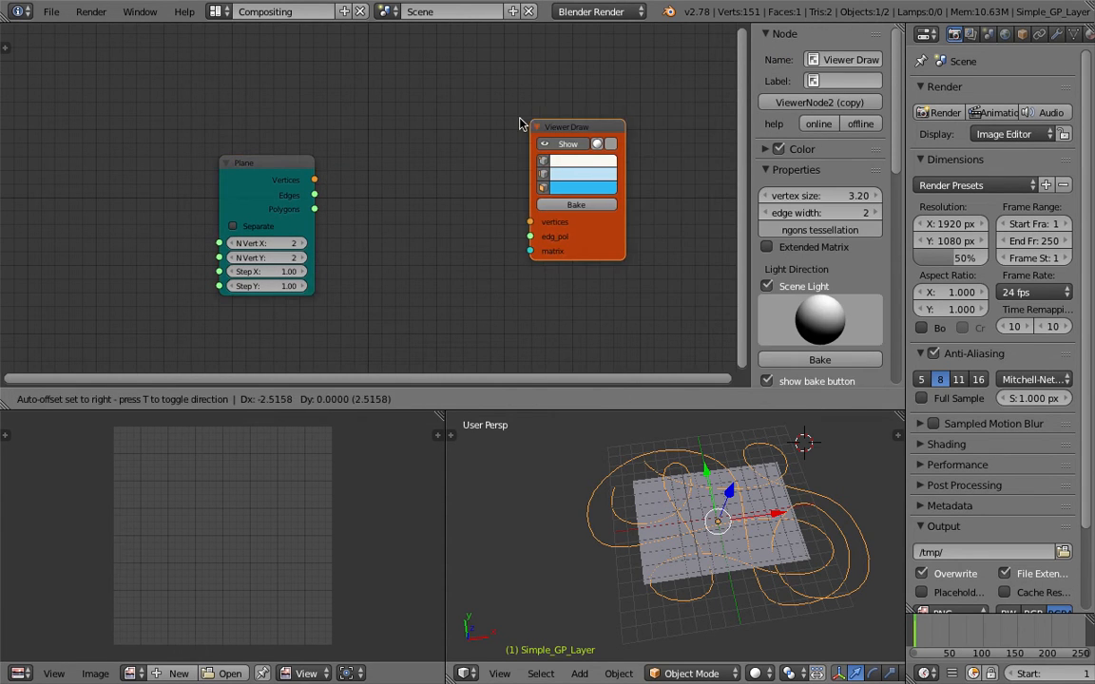
left_click(466, 119)
left_click_drag(315, 181, 466, 216)
mouse_move(314, 210)
left_mouse_down()
mouse_move(440, 218)
mouse_move(466, 231)
left_mouse_up()
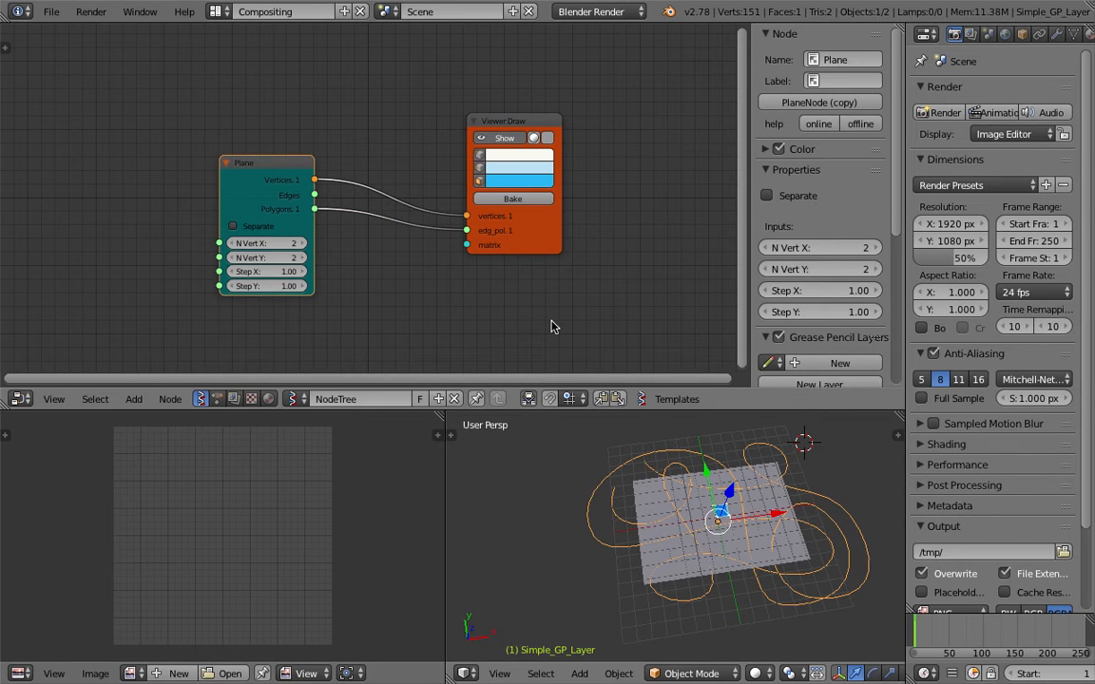
Enlarge the 3D view area and set the Plane node's Step X and Step Y to 5.86
scroll(720, 497, "up", 2)
mouse_move(719, 497)
middle_mouse_down()
mouse_move(687, 516)
mouse_move(673, 547)
mouse_move(658, 529)
mouse_move(667, 521)
middle_mouse_up()
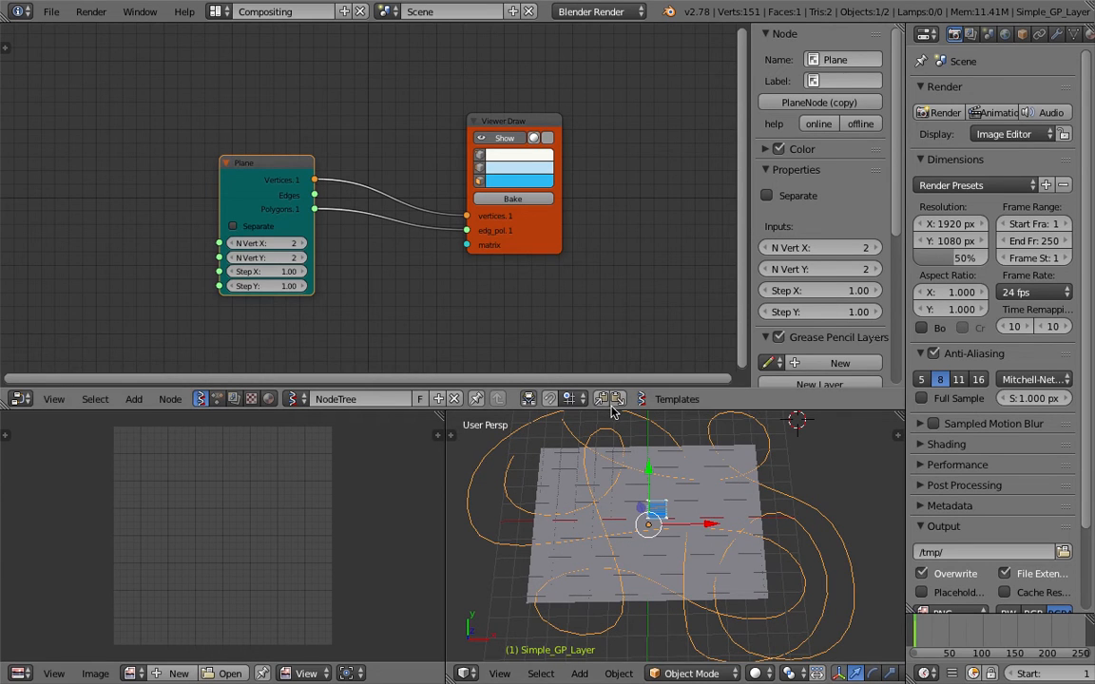
left_click_drag(613, 410, 613, 359)
middle_click_drag(618, 438, 677, 485)
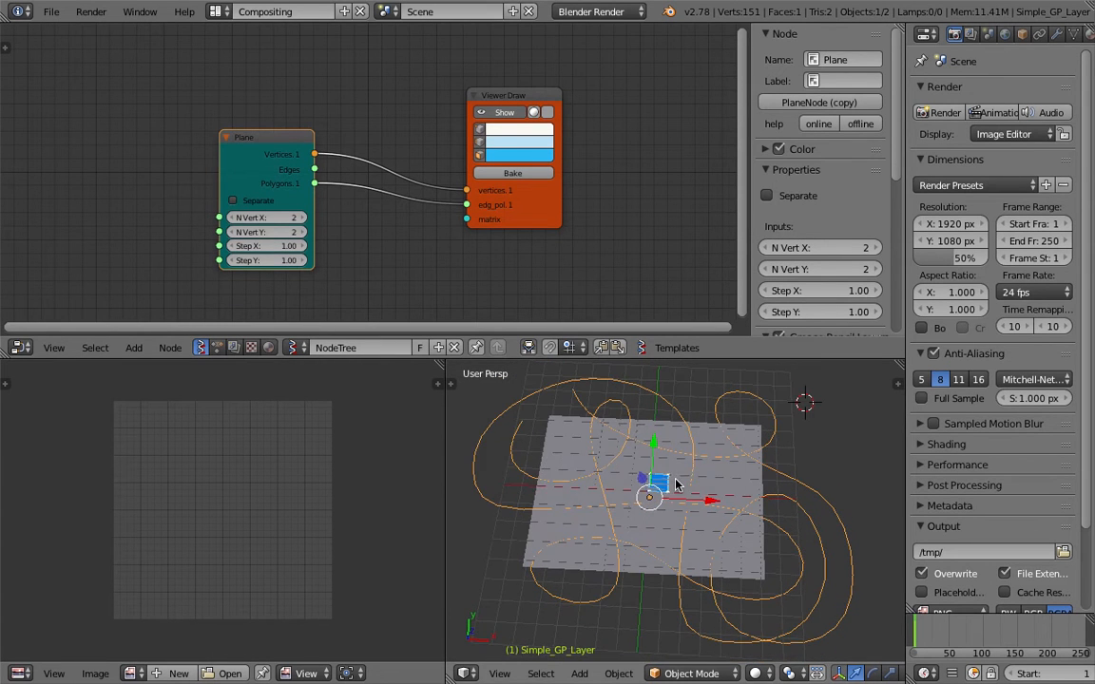
mouse_move(288, 245)
left_mouse_down()
mouse_move(290, 261)
mouse_move(456, 261)
mouse_move(265, 260)
mouse_move(425, 260)
left_mouse_up()
Insert a Vector Drop node into the vertices link between the Plane and Viewer Draw nodes, and save the file
left_click_drag(254, 141, 77, 139)
key("shift+a")
left_click(255, 68)
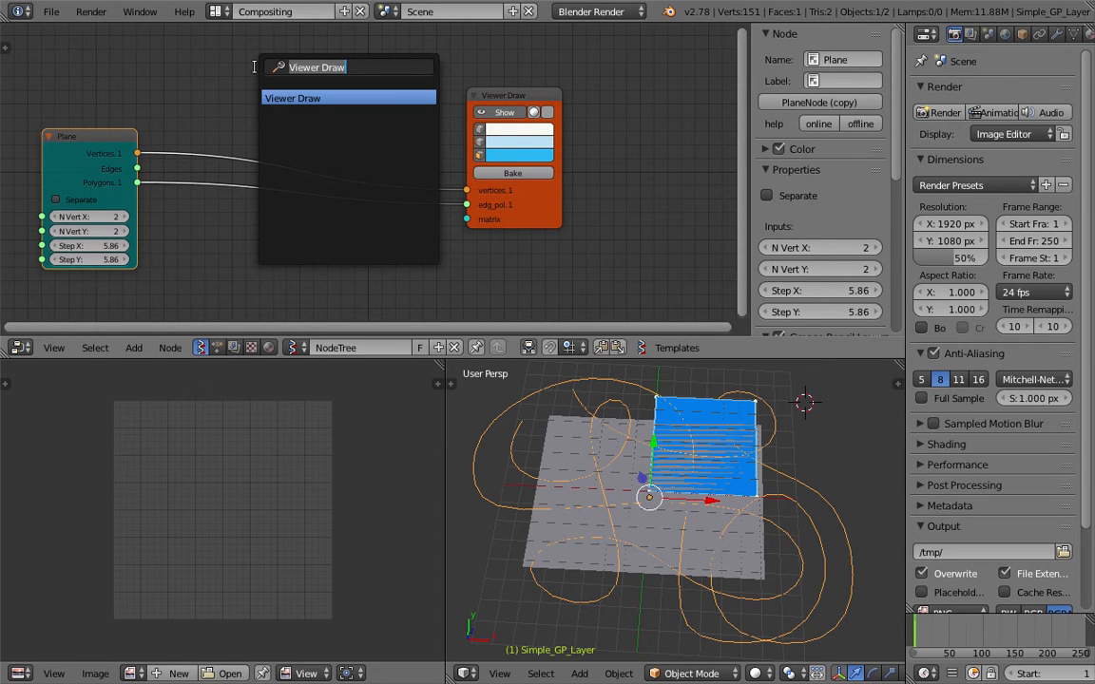
type("vector d")
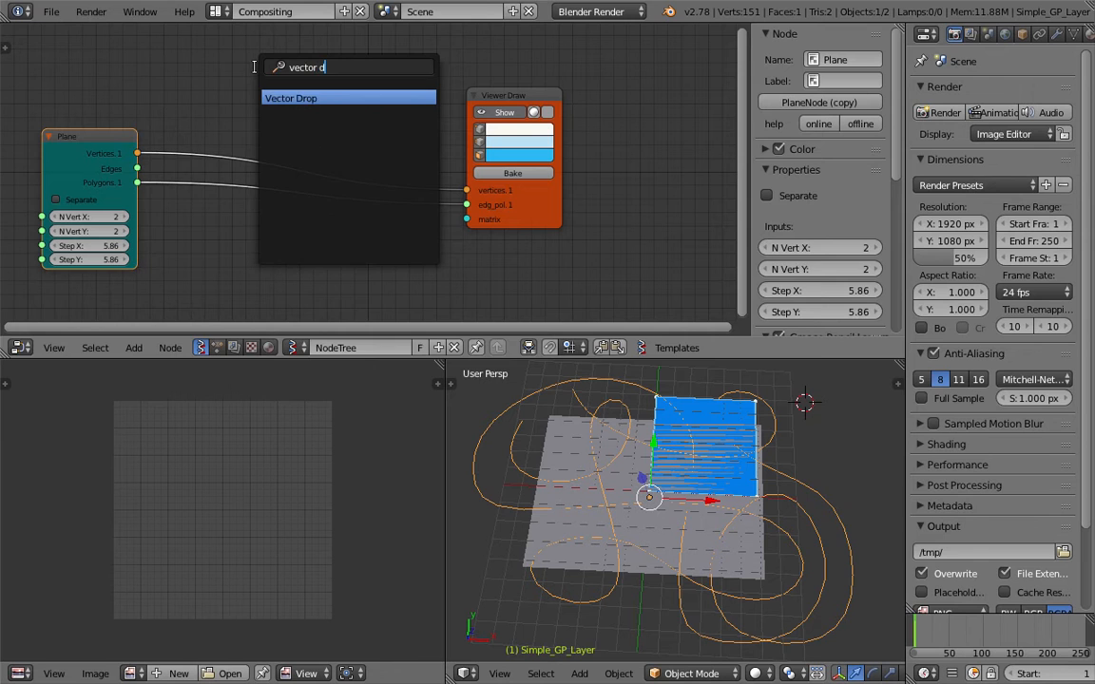
key("Return")
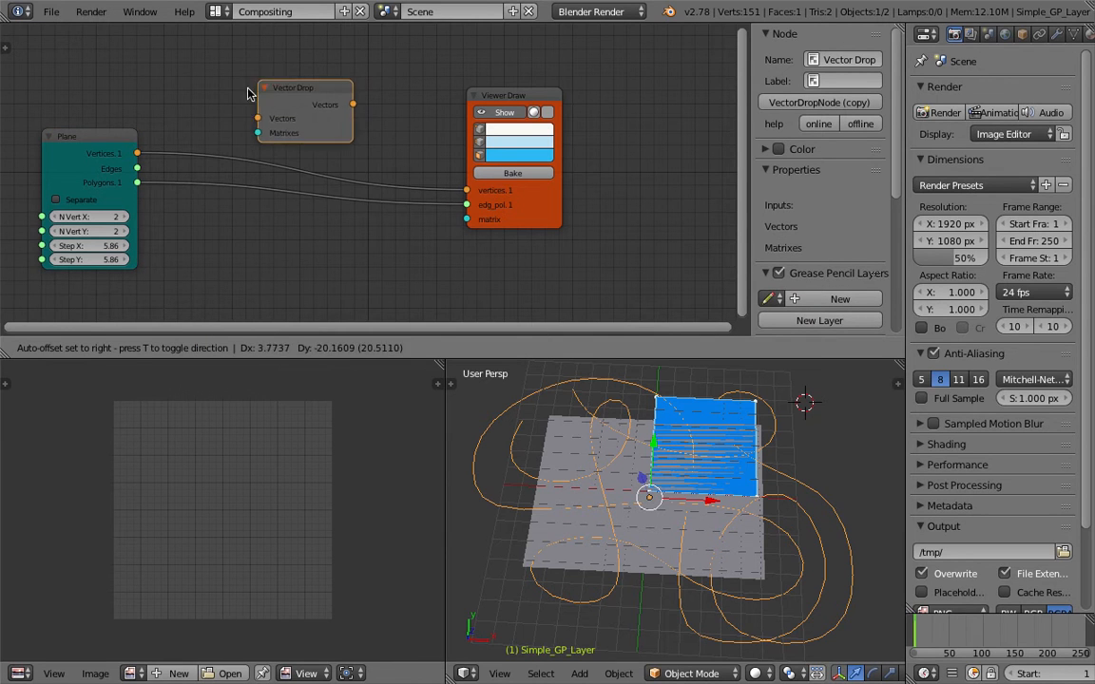
left_click(228, 121)
key("ctrl+s")
left_click(201, 111)
left_click_drag(283, 131, 323, 114)
middle_click_drag(291, 301, 334, 294)
Add a Matrix in node, connect it to the Vector Drop node's Matrixes input, and save the file
key("shift+a")
left_click(309, 257)
type("matrix")
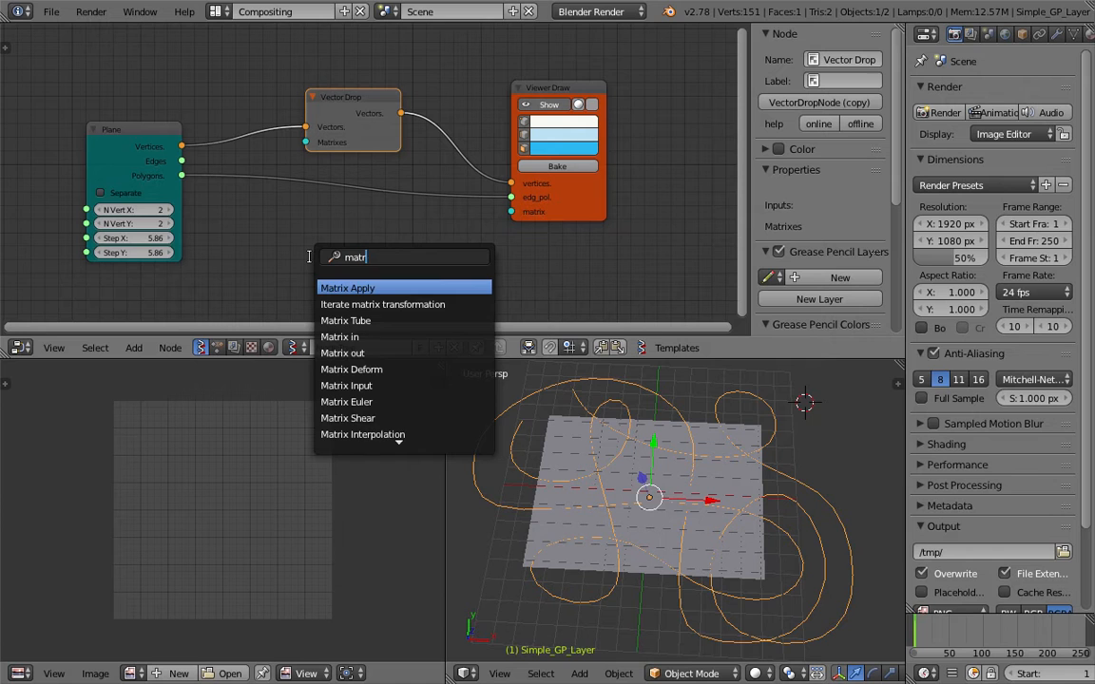
key("Down")
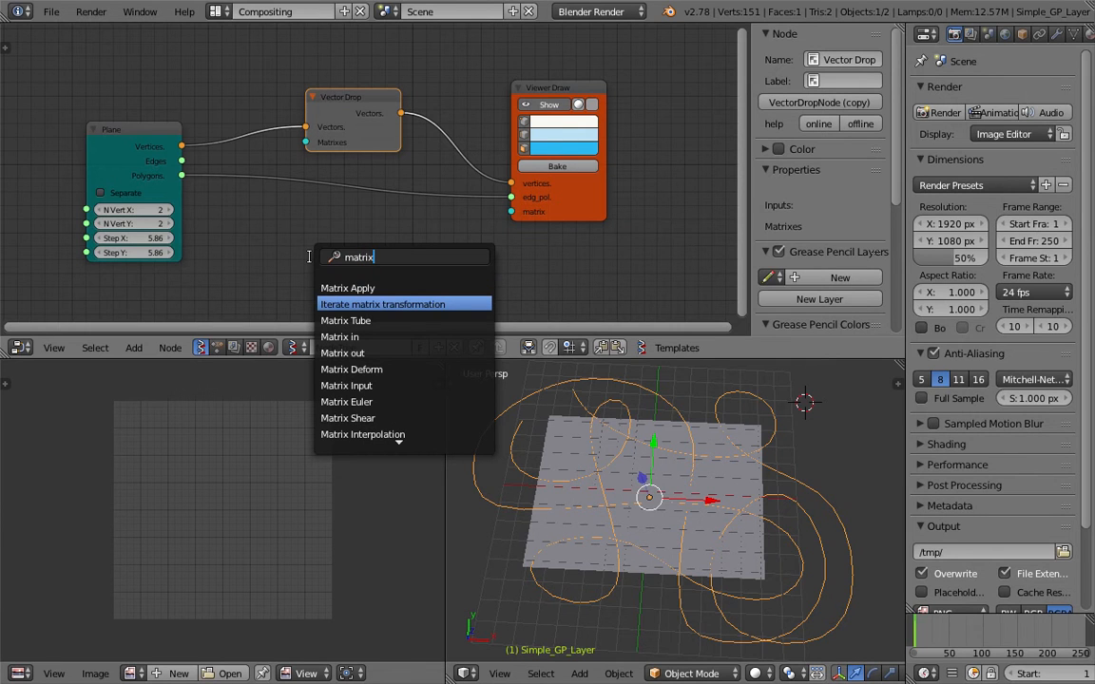
key("Up")
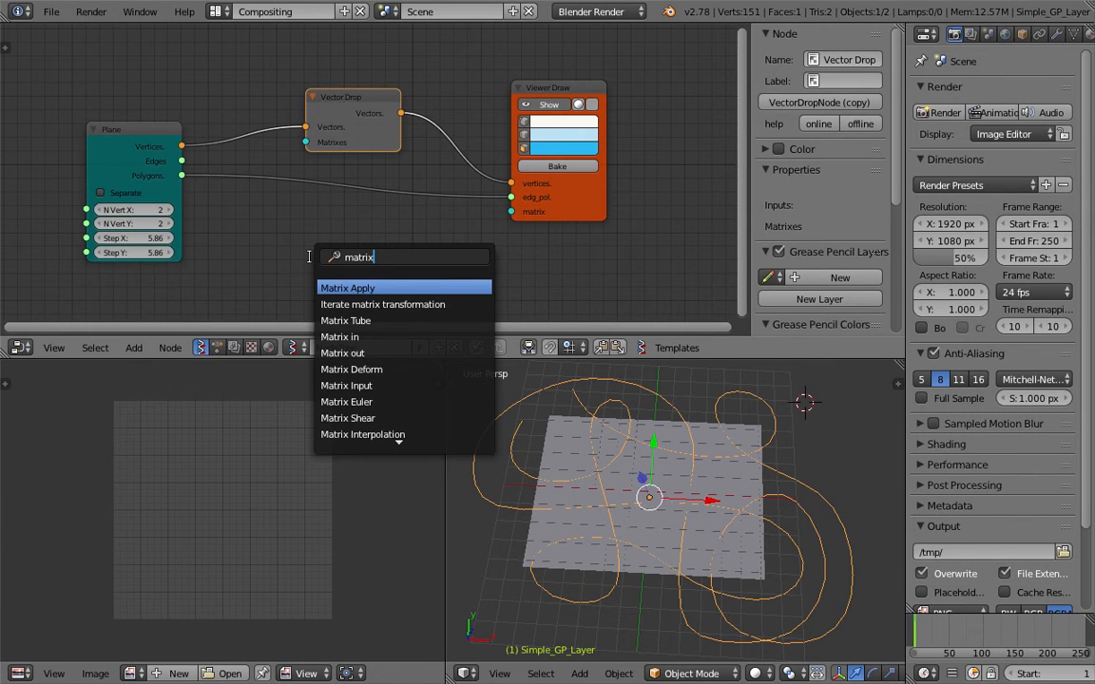
key("Down")
key("Down")
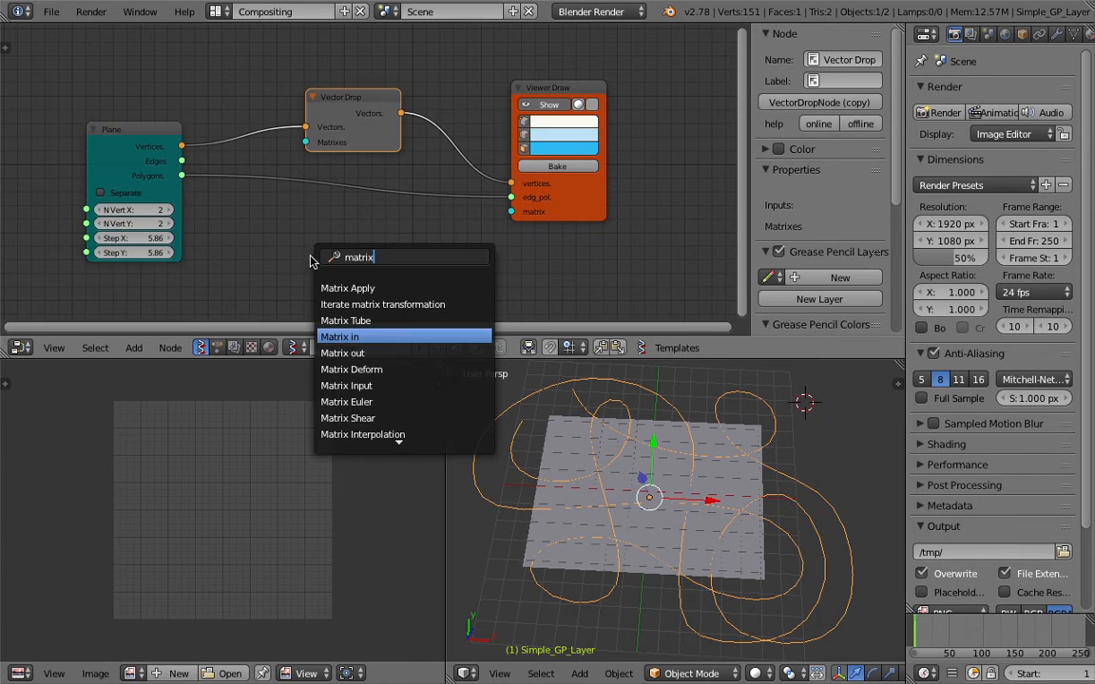
key("Return")
left_click(254, 201)
left_click_drag(352, 220, 275, 231)
key("ctrl+s")
left_click(274, 231)
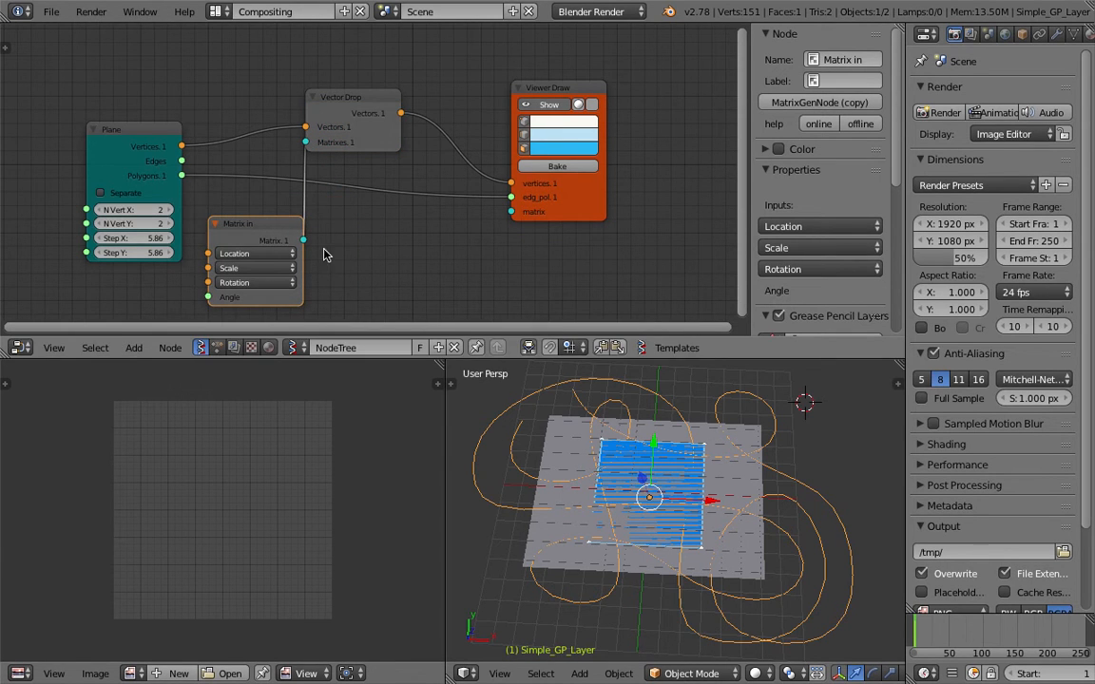
key("ctrl+s")
left_click(641, 476)
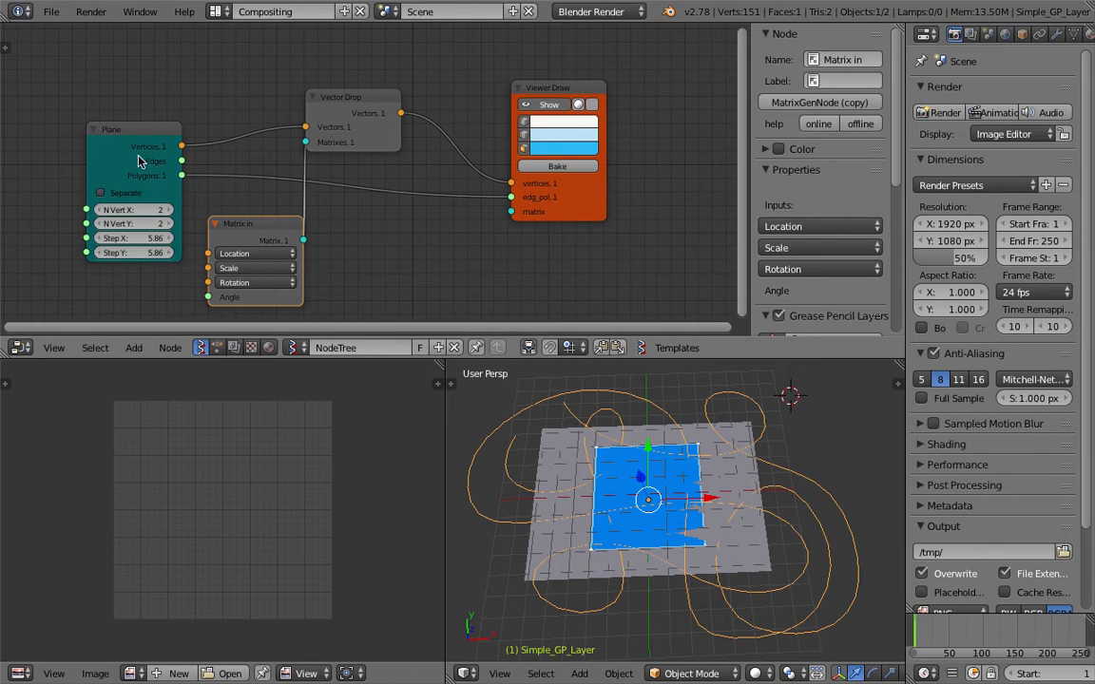
Set the Plane node's Step X to 12 and Step Y to 8, and save the file
left_click_drag(137, 162, 116, 155)
left_click_drag(114, 232, 295, 232)
left_click_drag(114, 246, 189, 247)
left_click(135, 233)
type("12")
key("Tab")
type("8")
key("Return")
scroll(164, 275, "left", 3, "ctrl")
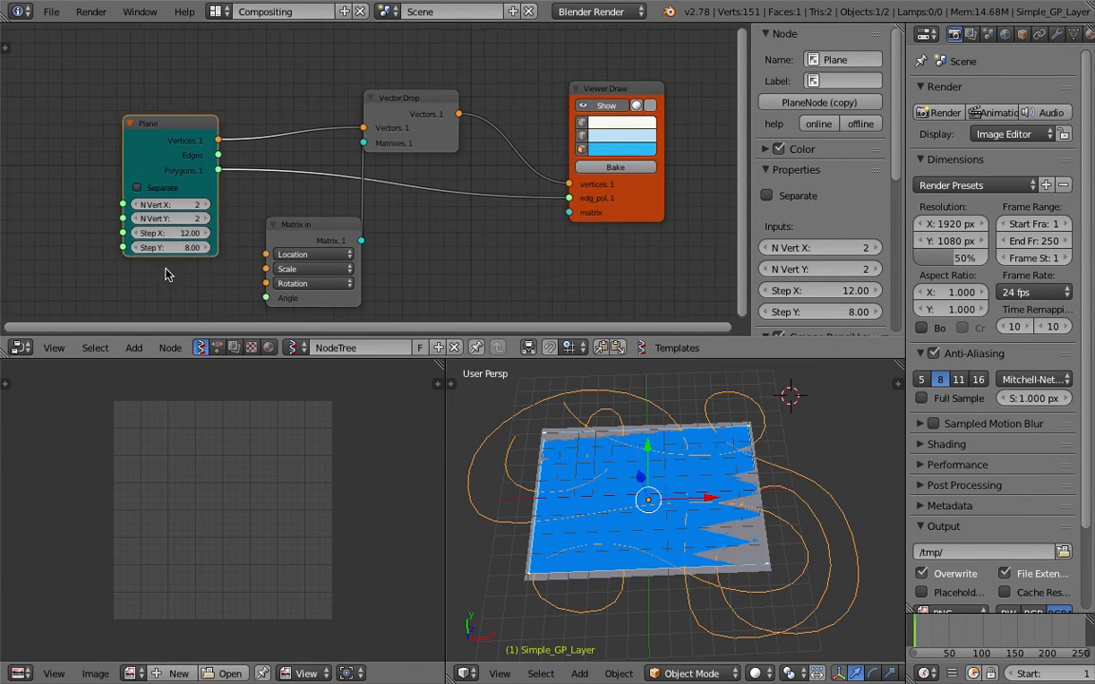
scroll(166, 271, "up", 1)
key("ctrl+s")
left_click(166, 273)
Delete the original Plane mesh object from the scene, keeping the plane generated by the nodes
middle_click_drag(671, 525, 648, 500)
key("ctrl+s")
left_click(649, 501)
right_click(649, 494)
key("x")
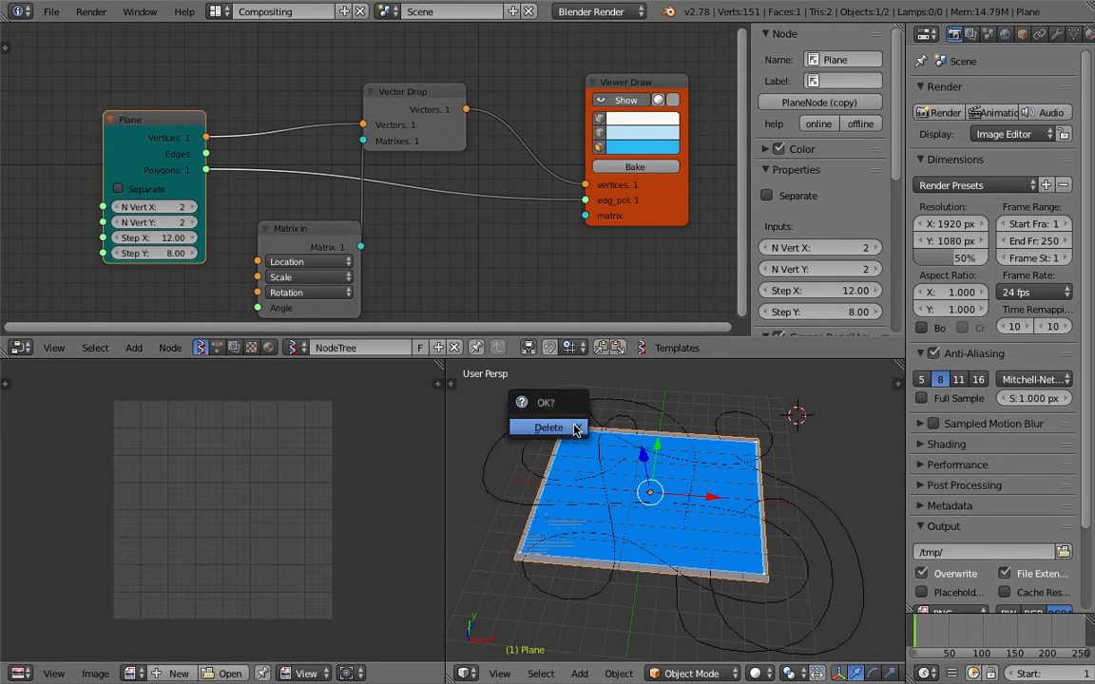
left_click(549, 428)
mouse_move(703, 482)
middle_mouse_down()
mouse_move(677, 479)
mouse_move(729, 538)
mouse_move(544, 559)
middle_mouse_up()
mouse_move(702, 561)
middle_mouse_down()
mouse_move(704, 623)
mouse_move(680, 501)
mouse_move(677, 530)
middle_mouse_up()
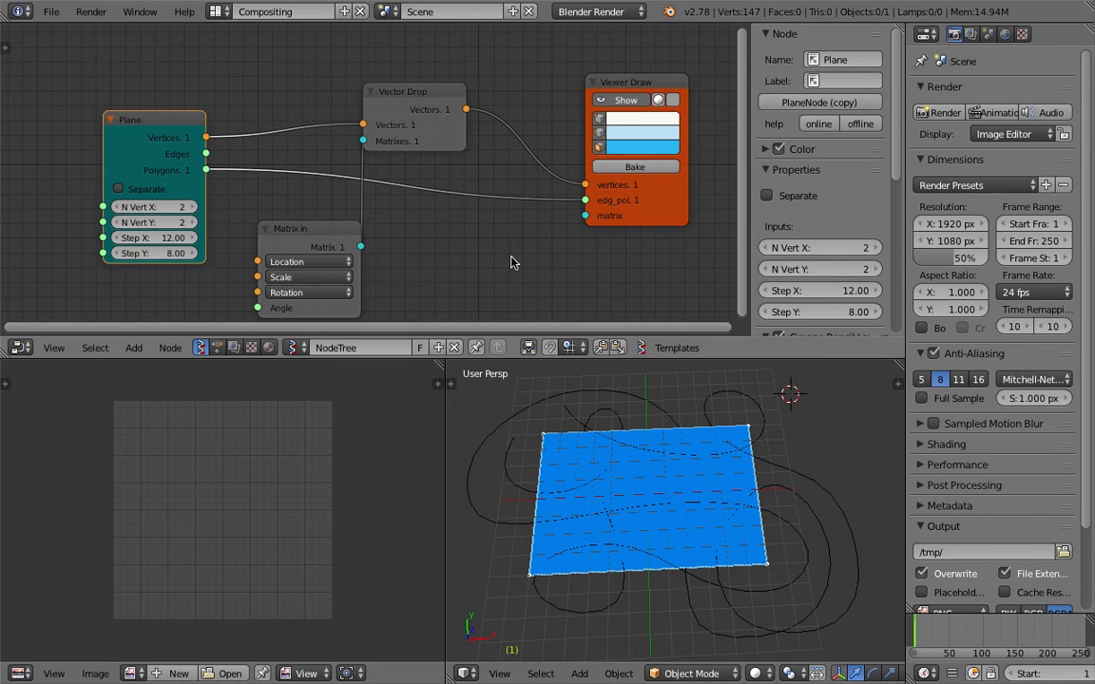
Select the Simple_GP_Layer line and add an Objects in node above the Plane node
scroll(285, 150, "down", 3)
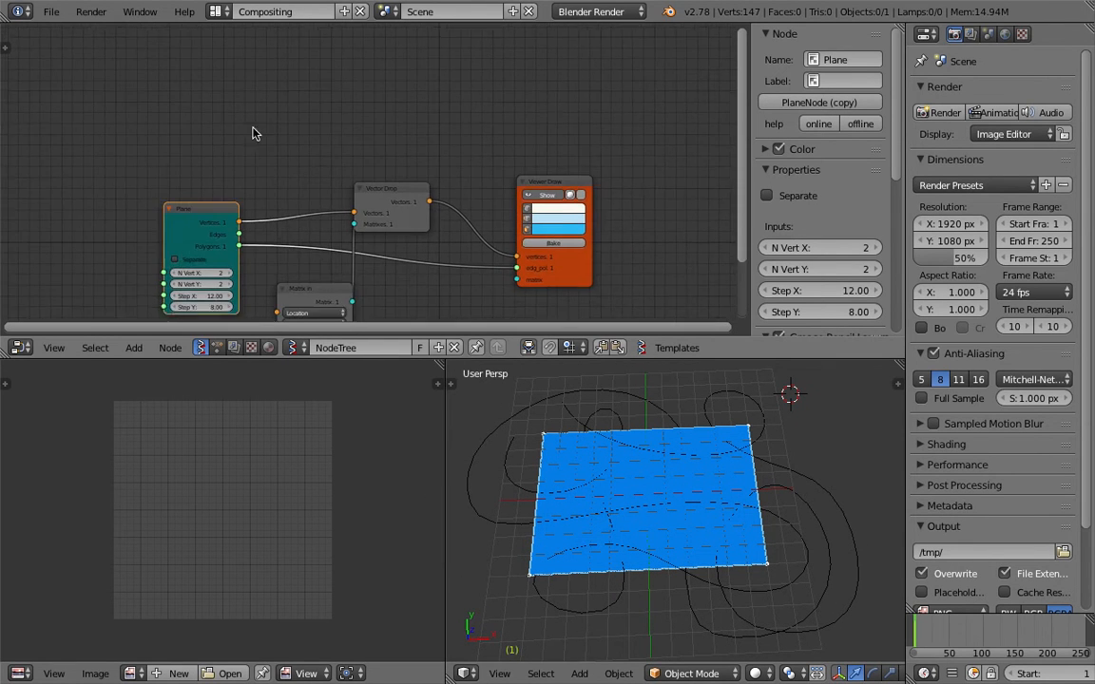
right_click(788, 533)
key("space")
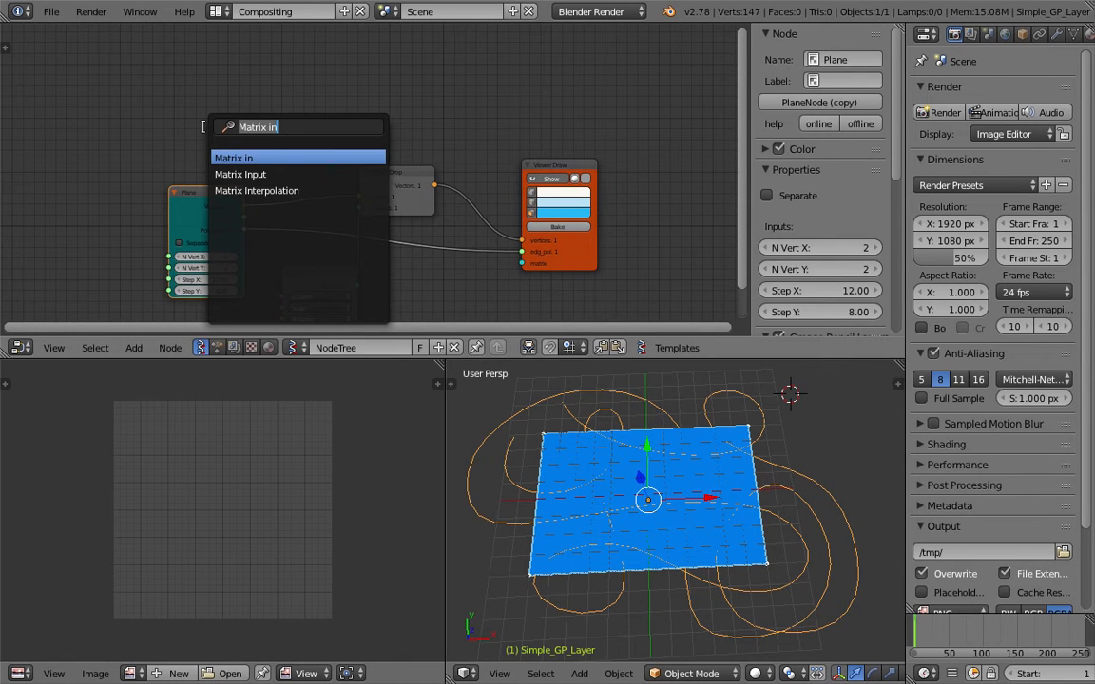
type("obje")
key("Down")
key("Return")
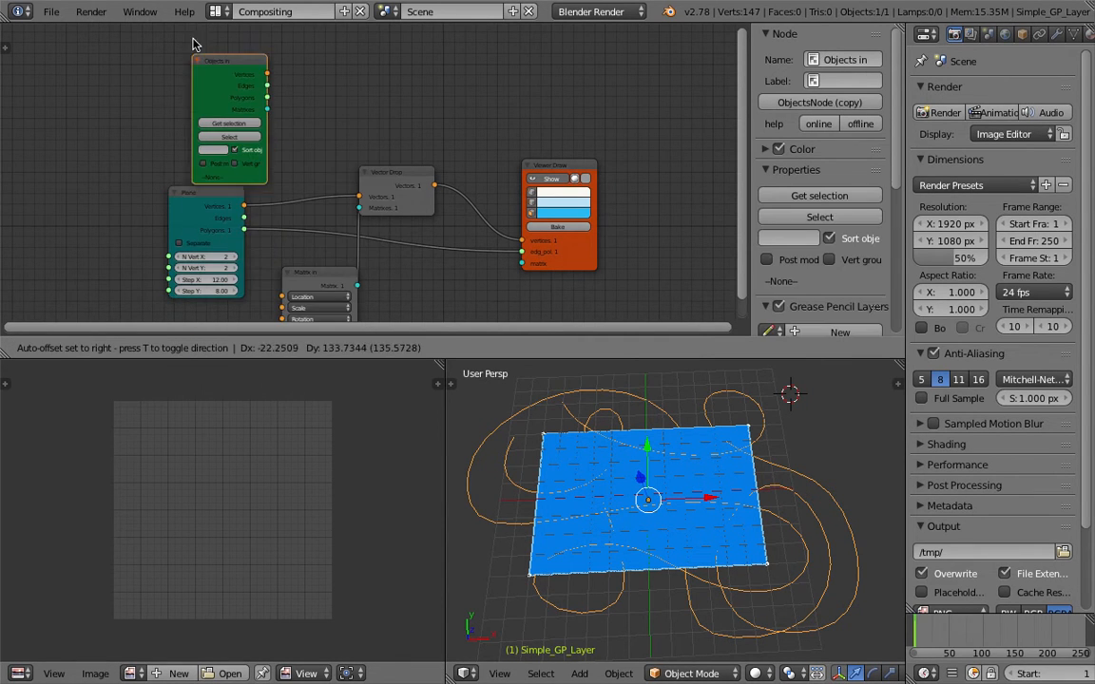
left_click(195, 27)
key("ctrl+s")
key("ctrl+s")
Load the selected Simple_GP_Layer into the Objects in node and move the node clear of the others
left_click(241, 107)
left_click_drag(232, 54, 184, 56)
middle_click_drag(308, 93, 286, 174)
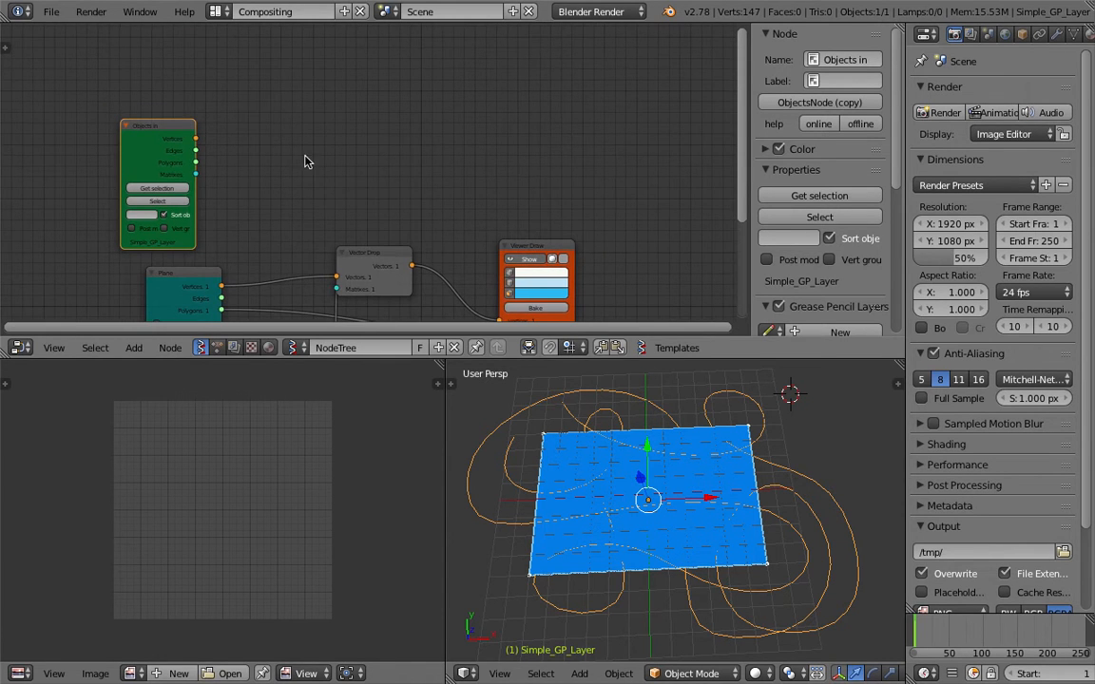
Add a Mesh Join node above the Viewer Draw node and save the file
key("shift+a")
left_click(319, 113)
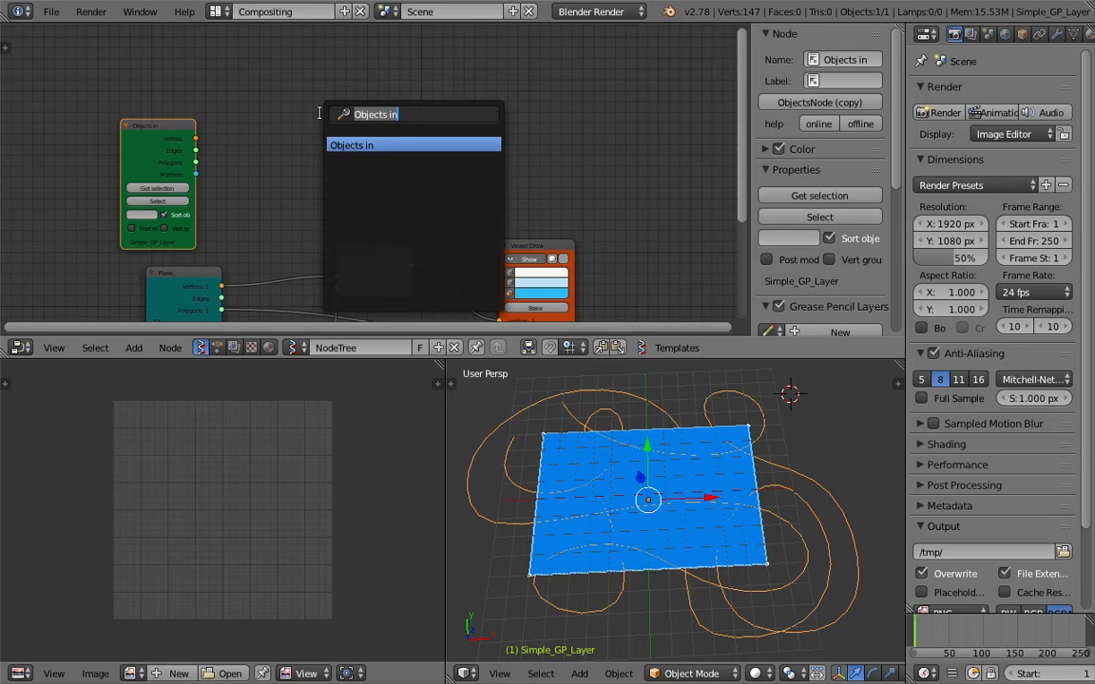
type("mesh jo")
key("Return")
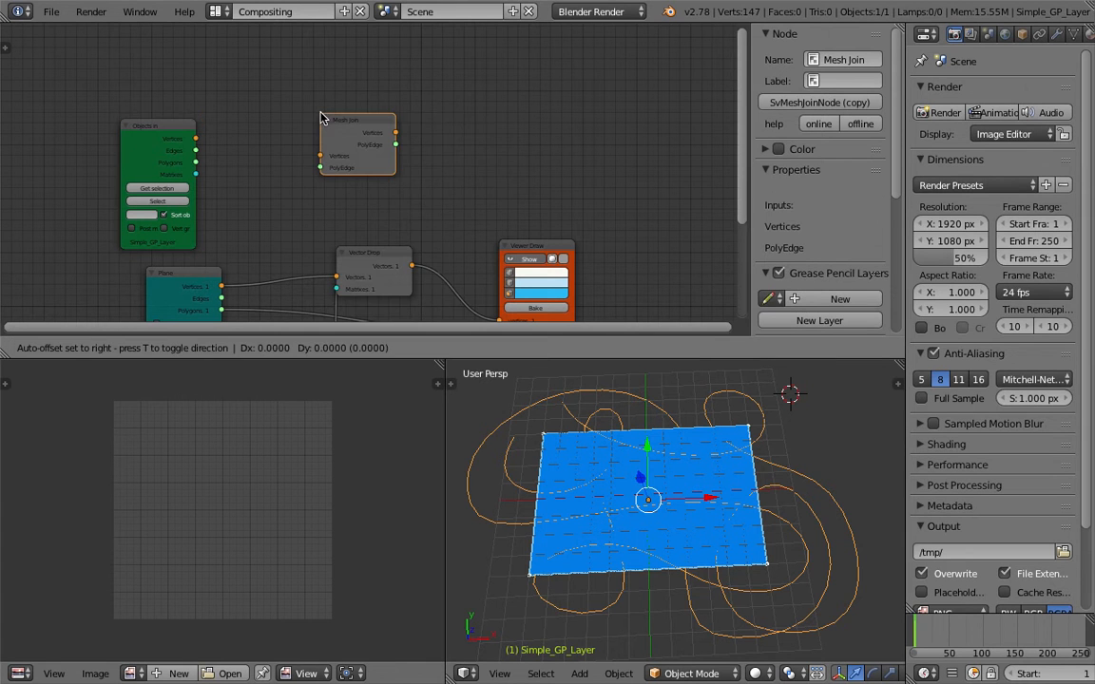
left_click(455, 134)
key("ctrl+s")
left_click(447, 145)
middle_click_drag(382, 253, 362, 217)
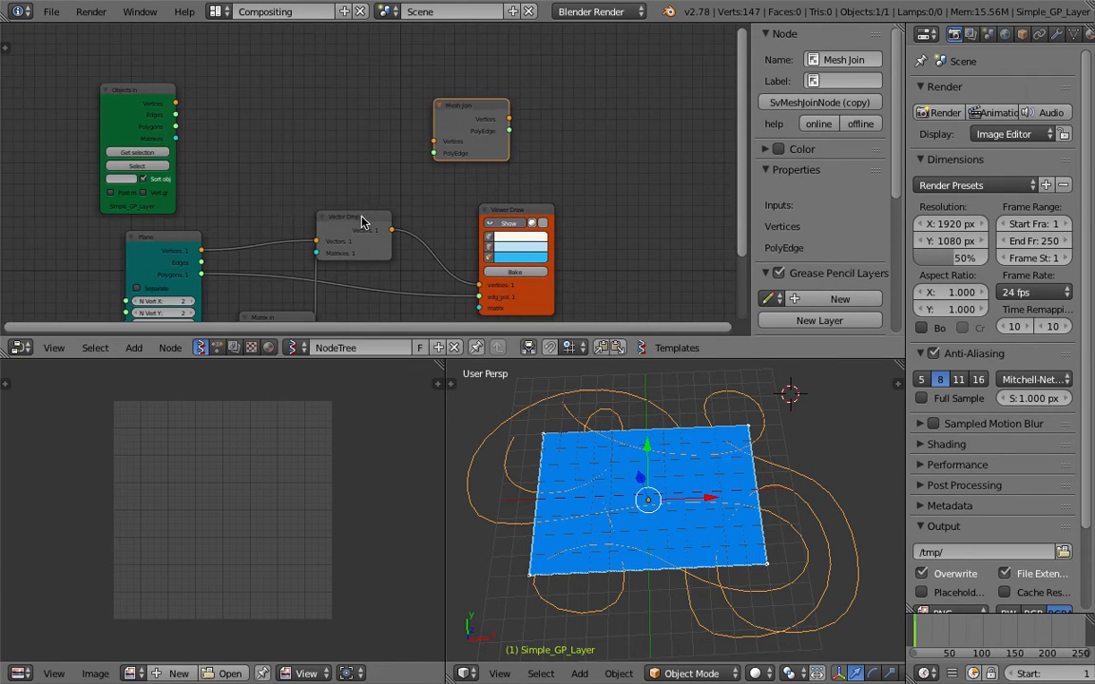
Spread out the Vector Drop, Matrix in, Viewer Draw and Mesh Join nodes and hide the node properties
left_click_drag(361, 217, 306, 223)
middle_click_drag(309, 227, 315, 200)
left_click_drag(291, 286, 270, 292)
left_click_drag(548, 186, 647, 172)
left_click_drag(472, 89, 538, 96)
scroll(542, 96, "up", 2)
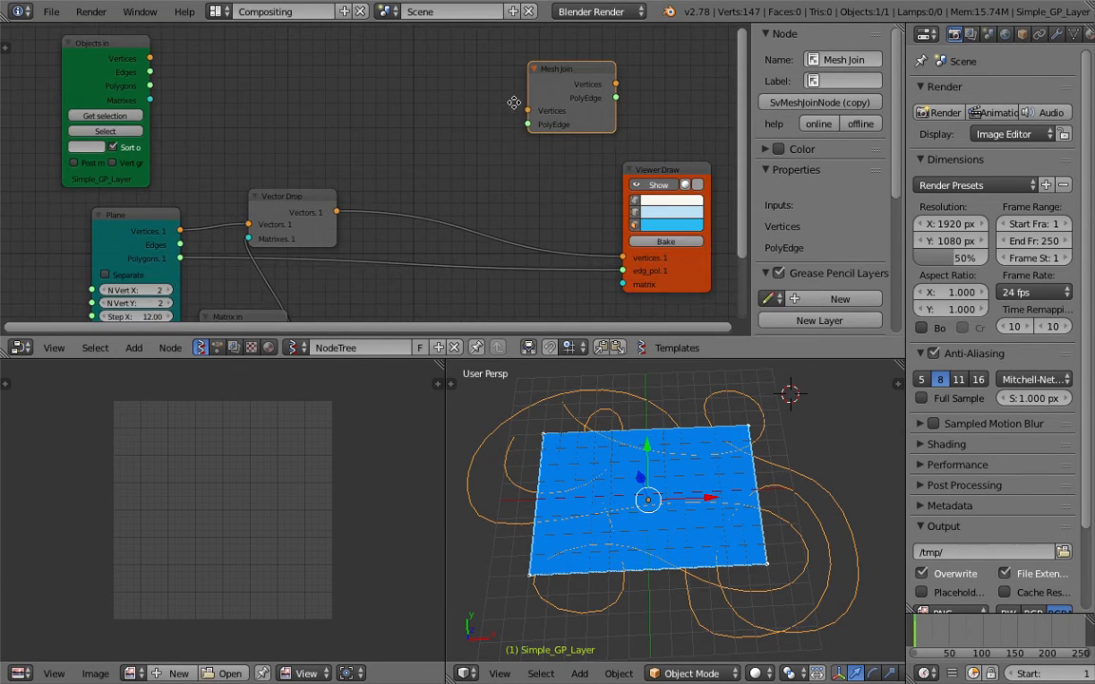
key("n")
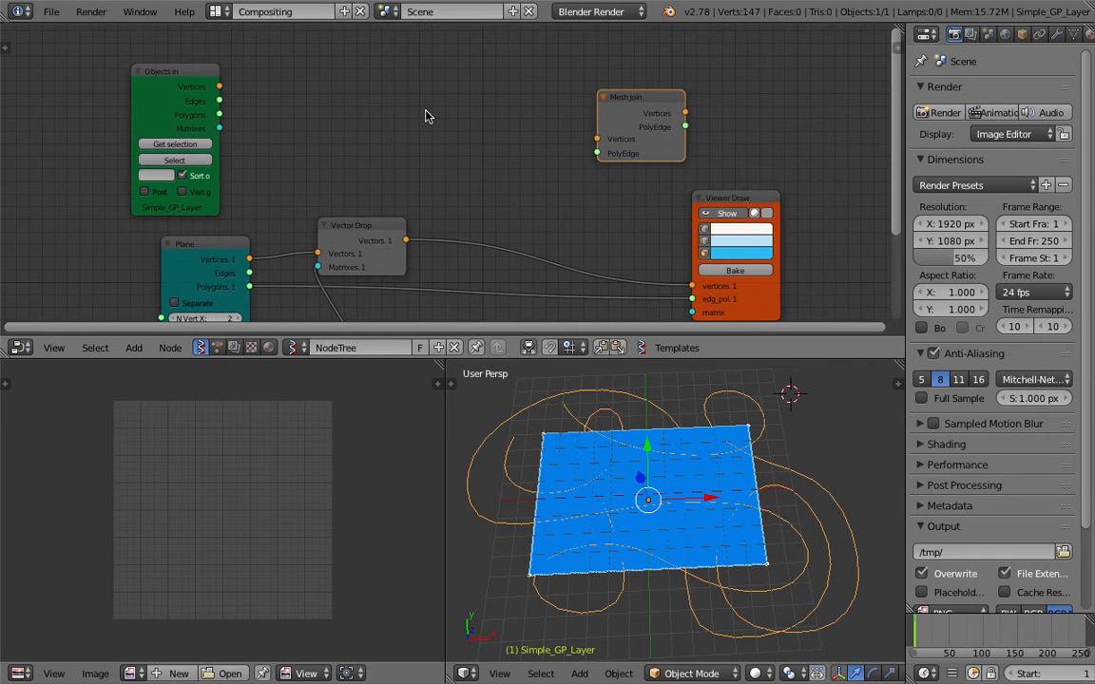
Add a List Join node between Objects in and Mesh Join, and place a duplicate of it directly below
key("space")
type("list j")
key("Return")
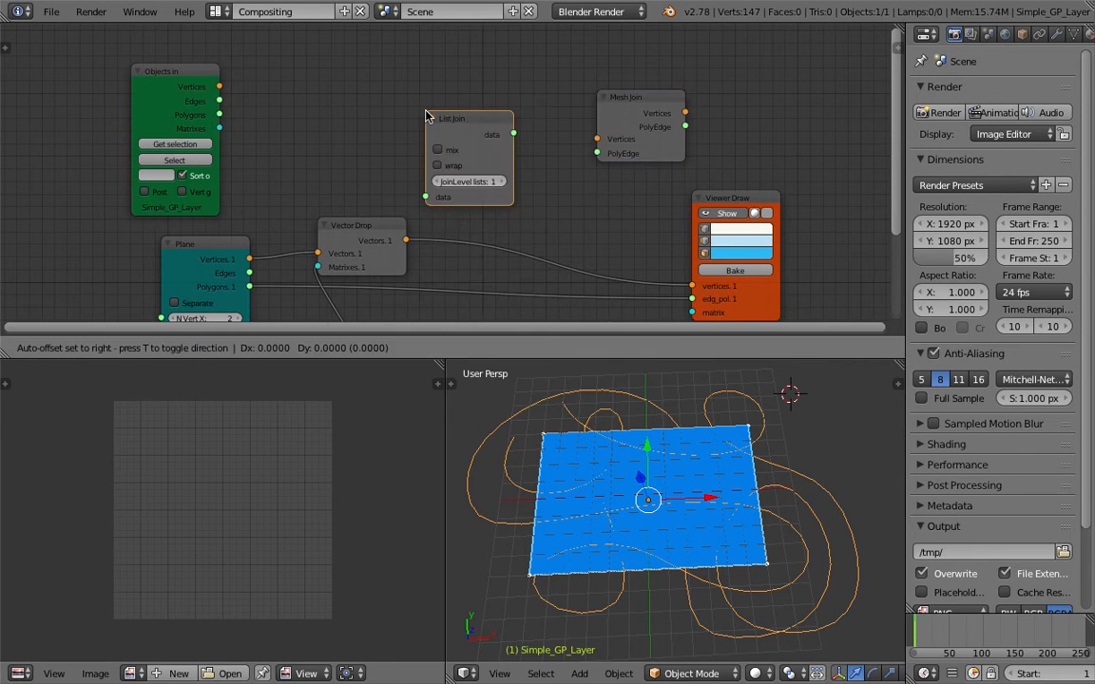
left_click(464, 51)
middle_click_drag(482, 84, 478, 100)
left_click_drag(617, 117, 694, 98)
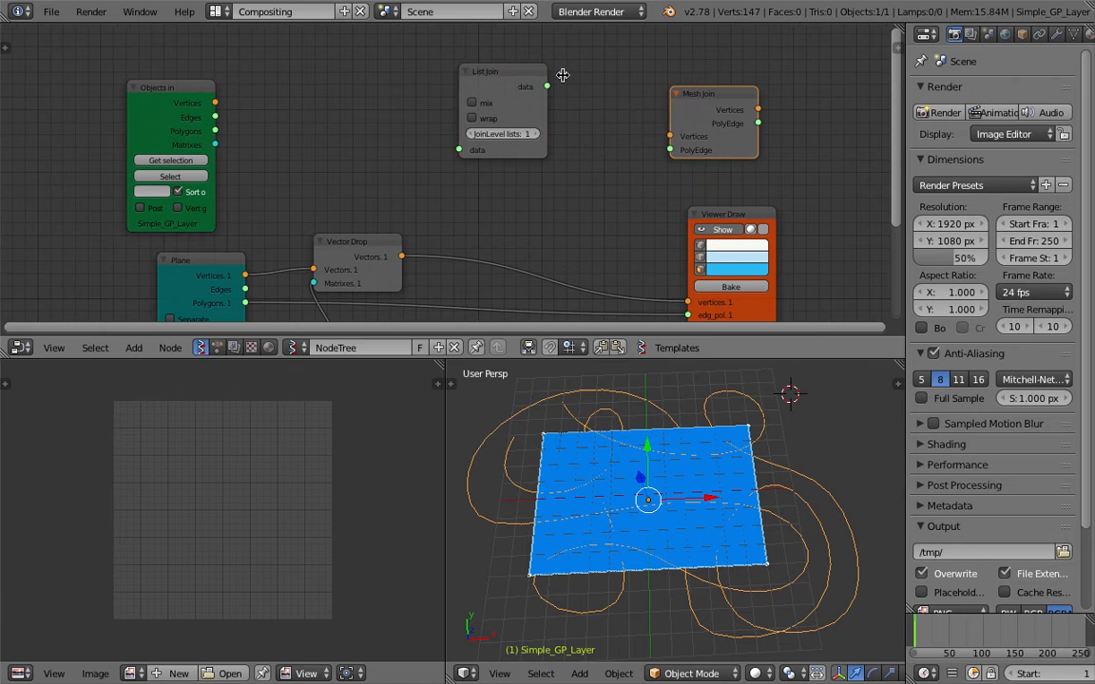
left_click_drag(514, 74, 509, 51)
key("shift+d")
left_click(511, 156)
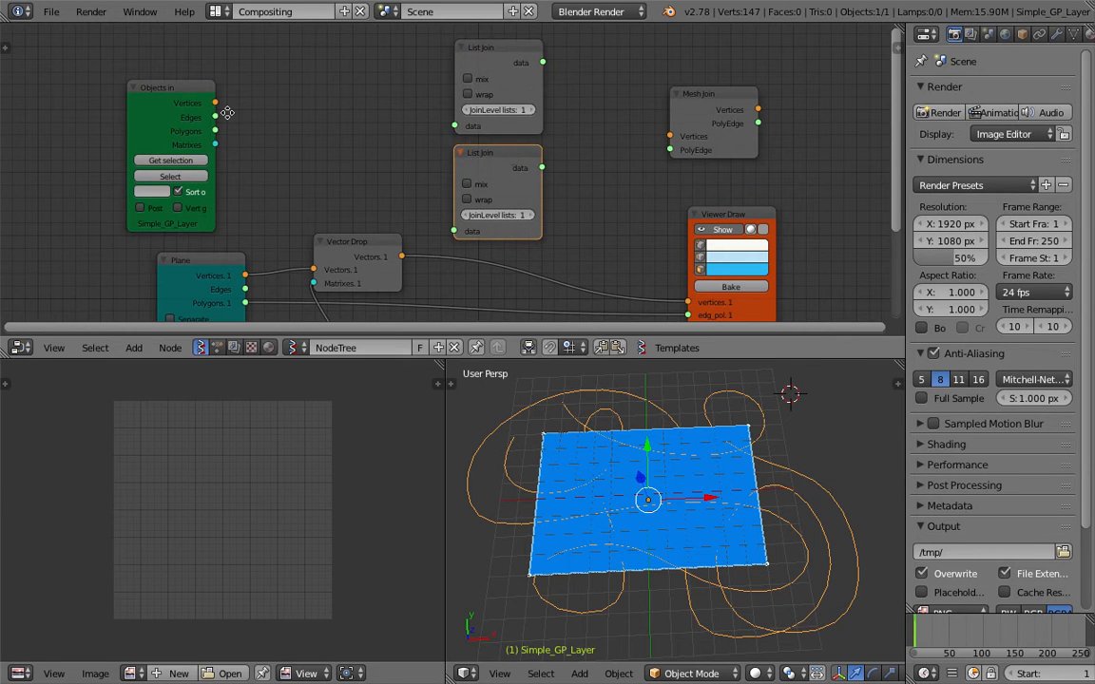
Enlarge the node editor area downward to make more room for the node tree
middle_click_drag(225, 110, 255, 99)
left_click_drag(421, 359, 421, 449)
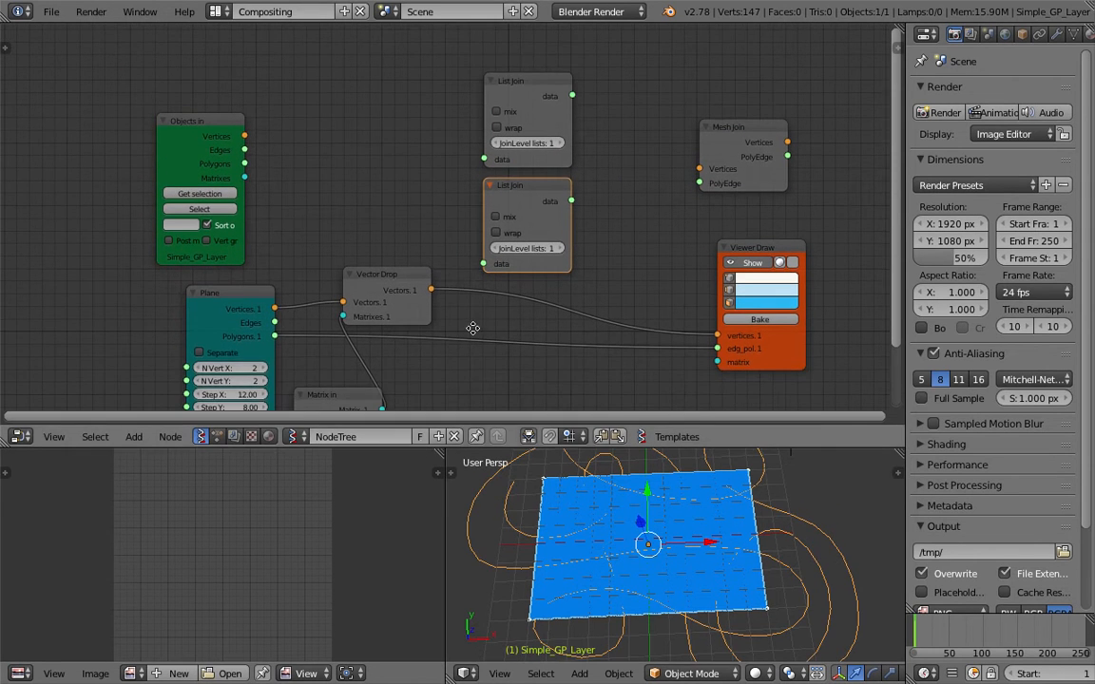
middle_click_drag(473, 328, 484, 290)
Collapse the Matrix in node and rearrange it compactly with the Plane and Vector Drop nodes
left_click(254, 267)
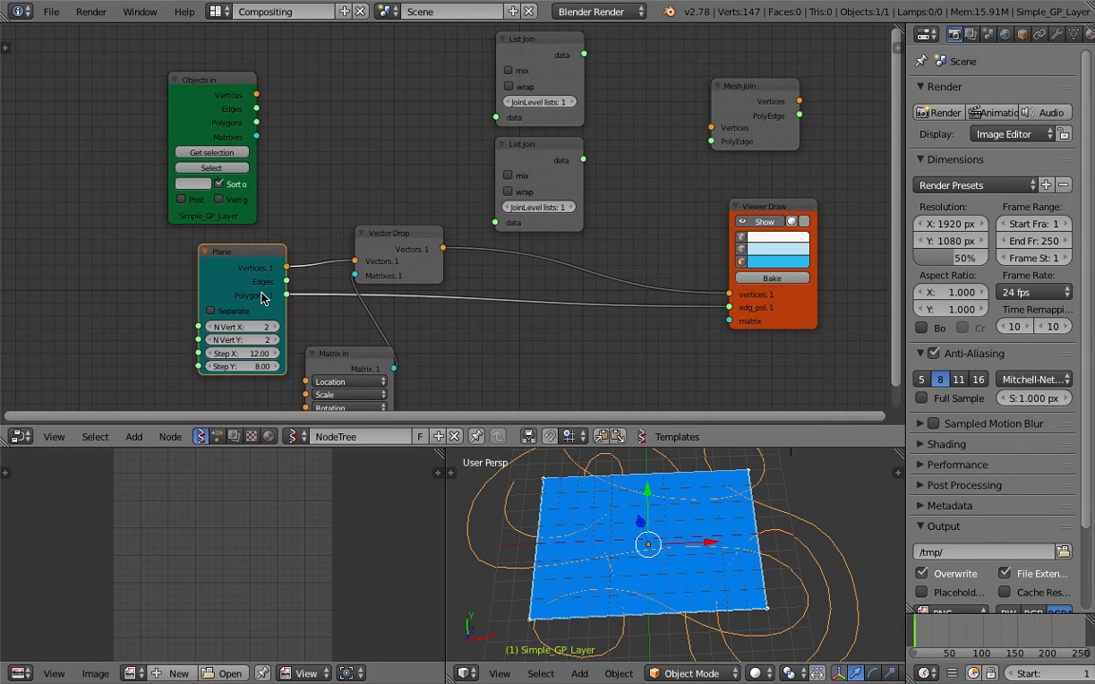
left_click_drag(388, 241, 385, 233)
left_click(337, 354)
key("h")
left_click_drag(334, 350, 332, 277)
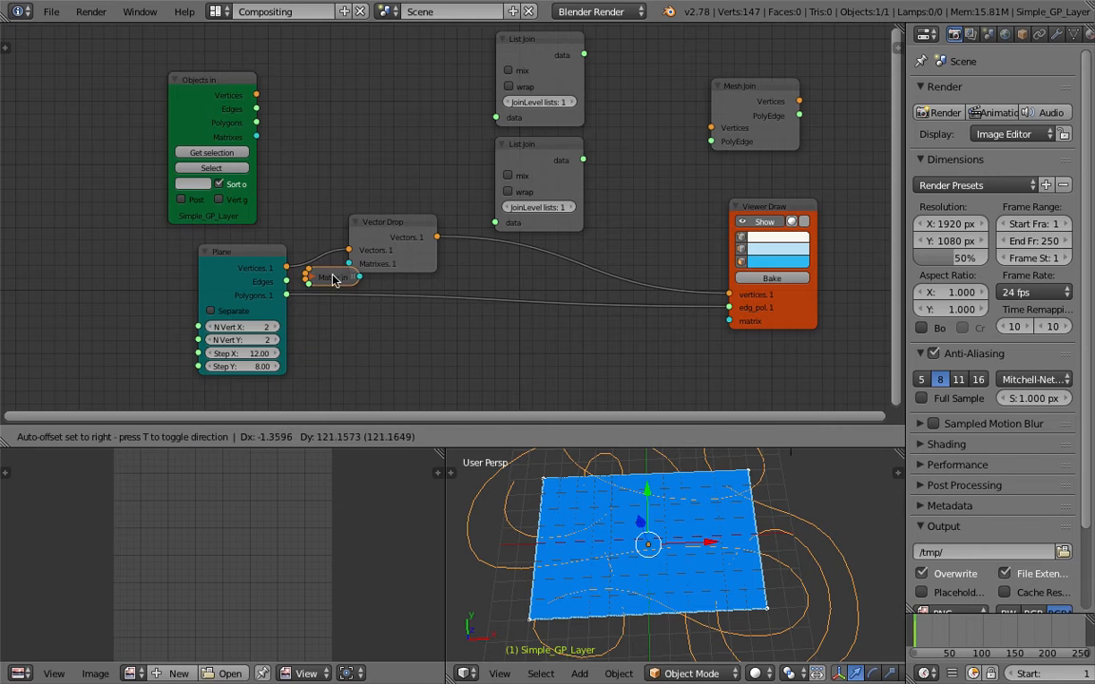
left_click_drag(251, 251, 197, 253)
left_click_drag(335, 274, 312, 275)
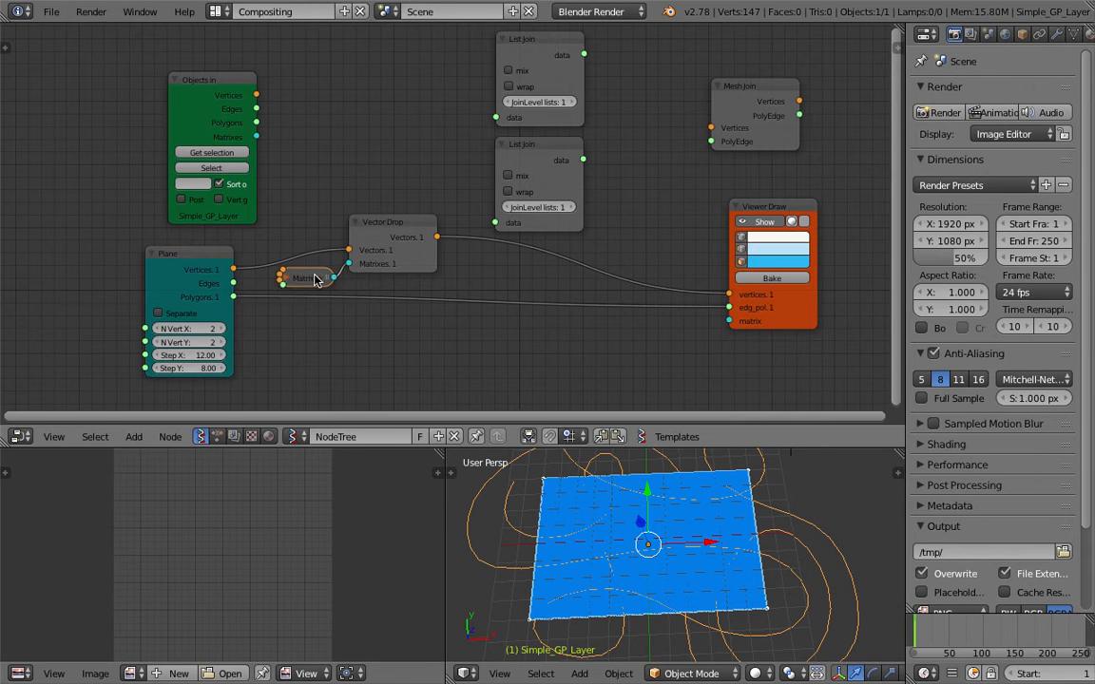
left_click_drag(406, 243, 380, 240)
left_click_drag(306, 277, 281, 319)
Reposition the two List Join nodes, moving the upper one closer to the Objects in node
left_click_drag(527, 160, 508, 151)
left_click_drag(557, 68, 531, 56)
middle_click_drag(500, 107, 502, 148)
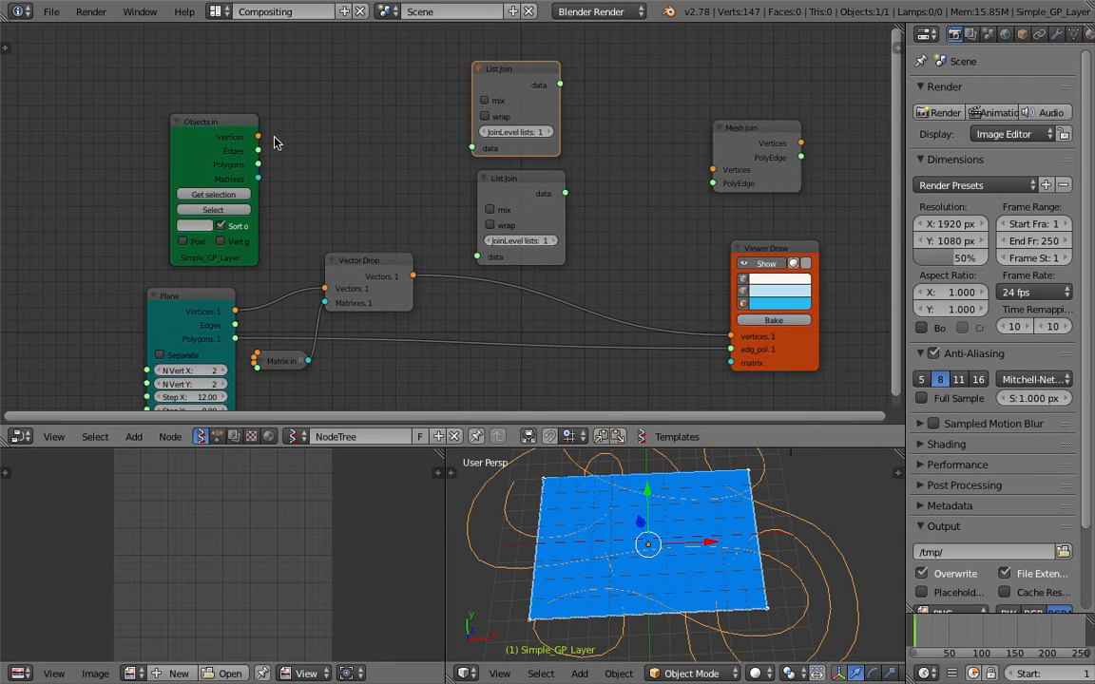
left_click_drag(503, 81, 397, 101)
Link the Vertices outputs of Objects in and Plane to the upper List Join, and their Edges outputs to the lower one
left_click_drag(262, 137, 316, 154)
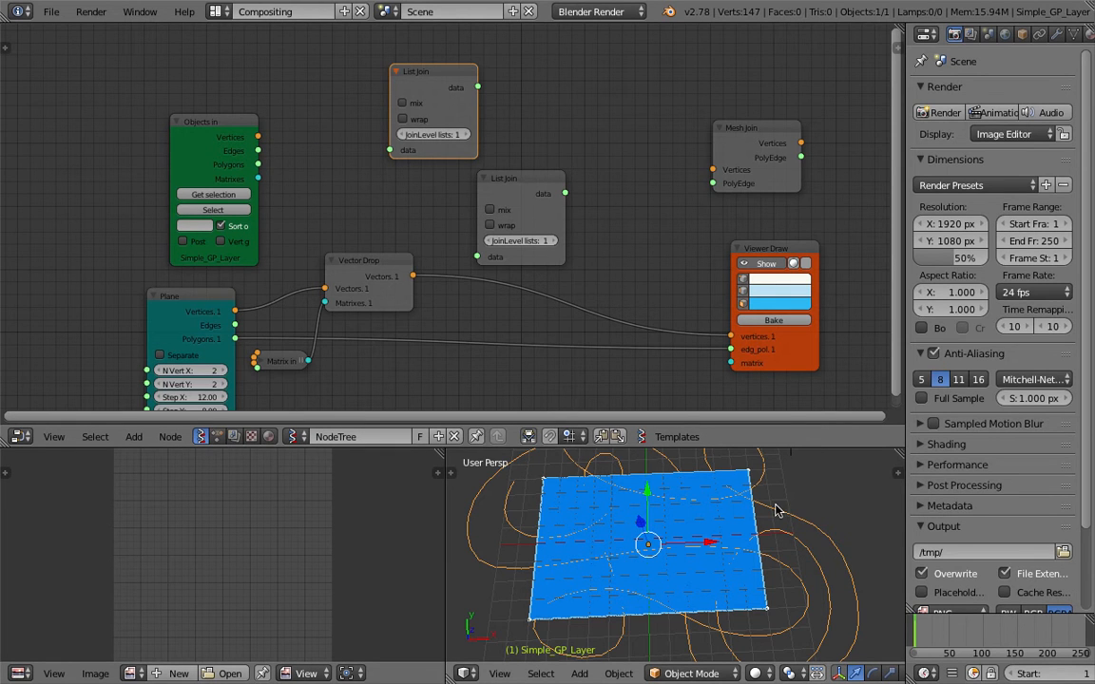
middle_click_drag(285, 138, 286, 130)
left_click_drag(262, 129, 390, 143)
left_click_drag(236, 302, 391, 156)
left_click_drag(259, 143, 479, 248)
left_click_drag(514, 176, 547, 136)
left_click_drag(236, 303, 513, 222)
Delete the old Viewer Draw node and save the file over the existing version
left_click(764, 245)
key("x")
middle_click_drag(615, 253, 597, 265)
key("ctrl+s")
left_click(597, 266)
Connect the upper List Join to Mesh Join's Vertices and the lower List Join to its PolyEdge input
left_click_drag(572, 241, 564, 291)
middle_click_drag(575, 166, 552, 192)
left_click_drag(538, 205, 538, 233)
left_click_drag(439, 116, 675, 200)
left_click_drag(552, 254, 673, 215)
Set JoinLevel lists to 2 on both List Join nodes and save the file
scroll(552, 243, "up", 2)
scroll(581, 249, "up", 2)
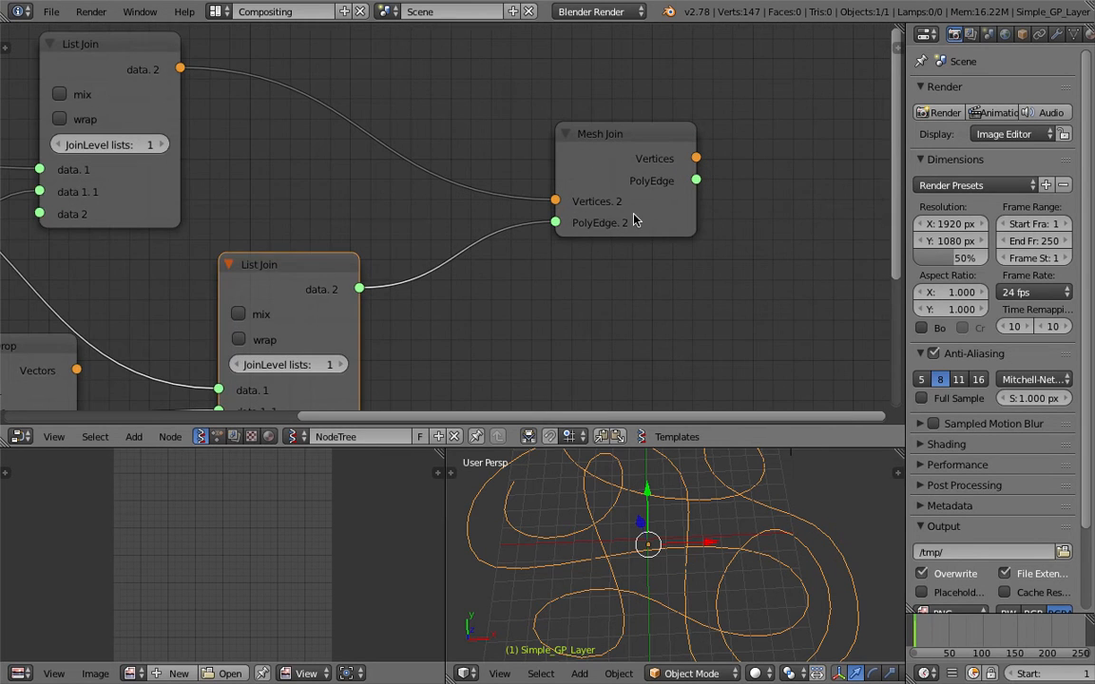
scroll(613, 236, "down", 1)
scroll(593, 236, "down", 1)
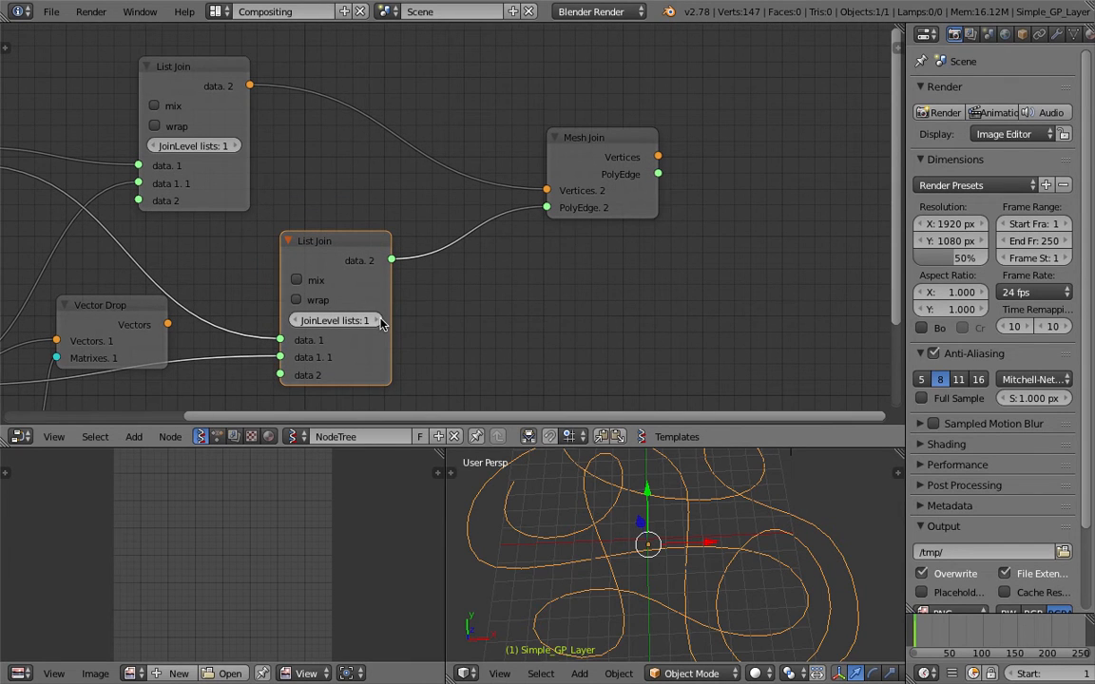
left_click(236, 146)
middle_click_drag(629, 230, 583, 254)
key("ctrl+s")
left_click(582, 254)
Add a new Viewer Draw node beside the Mesh Join node
middle_click_drag(677, 270, 616, 241)
scroll(618, 241, "down", 2)
key("shift+a")
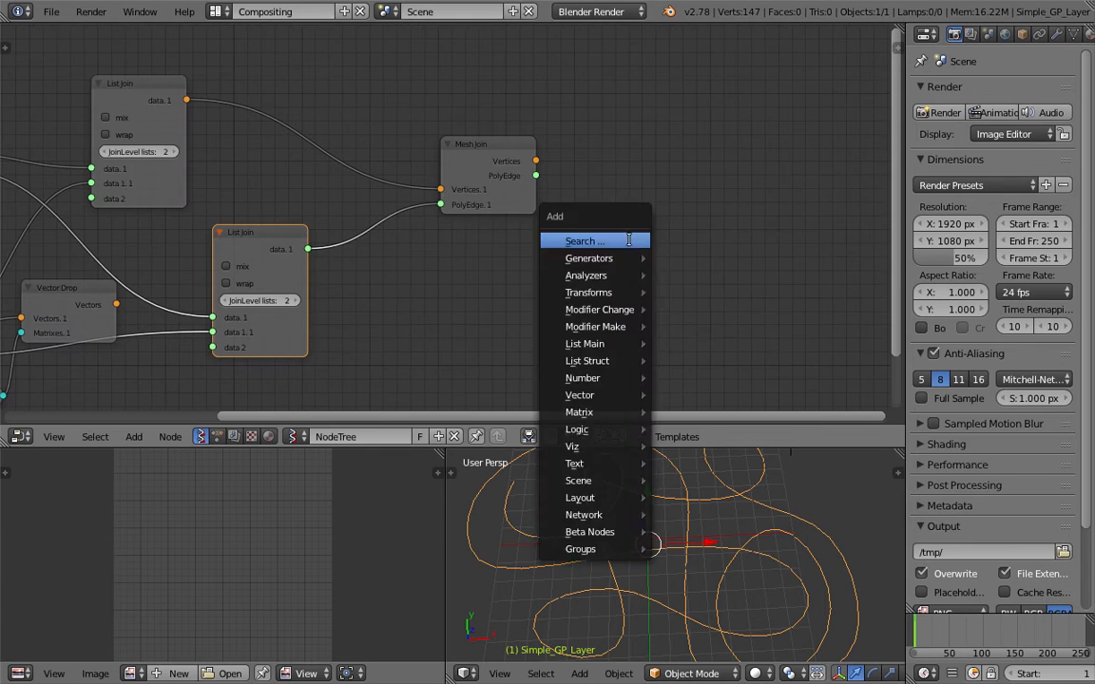
left_click(628, 240)
type("view")
key("Return")
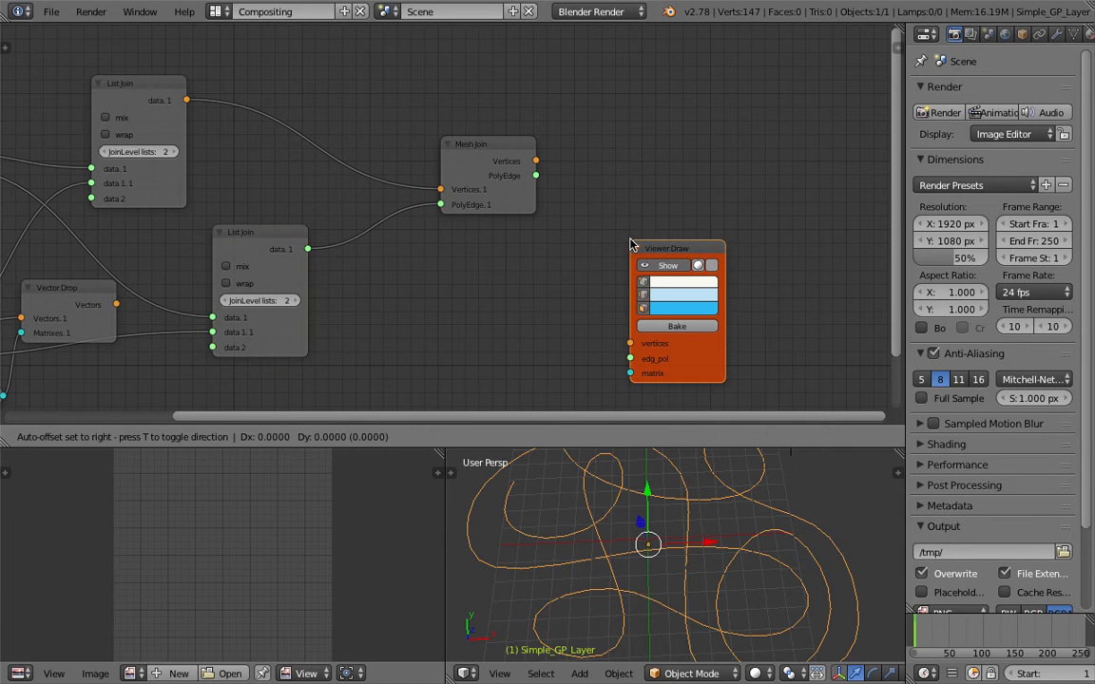
Connect Mesh Join's Vertices and PolyEdge outputs to the Viewer Draw node's vertices and edg_pol inputs, and save the file
mouse_move(537, 162)
left_mouse_down()
mouse_move(623, 244)
mouse_move(619, 254)
left_mouse_up()
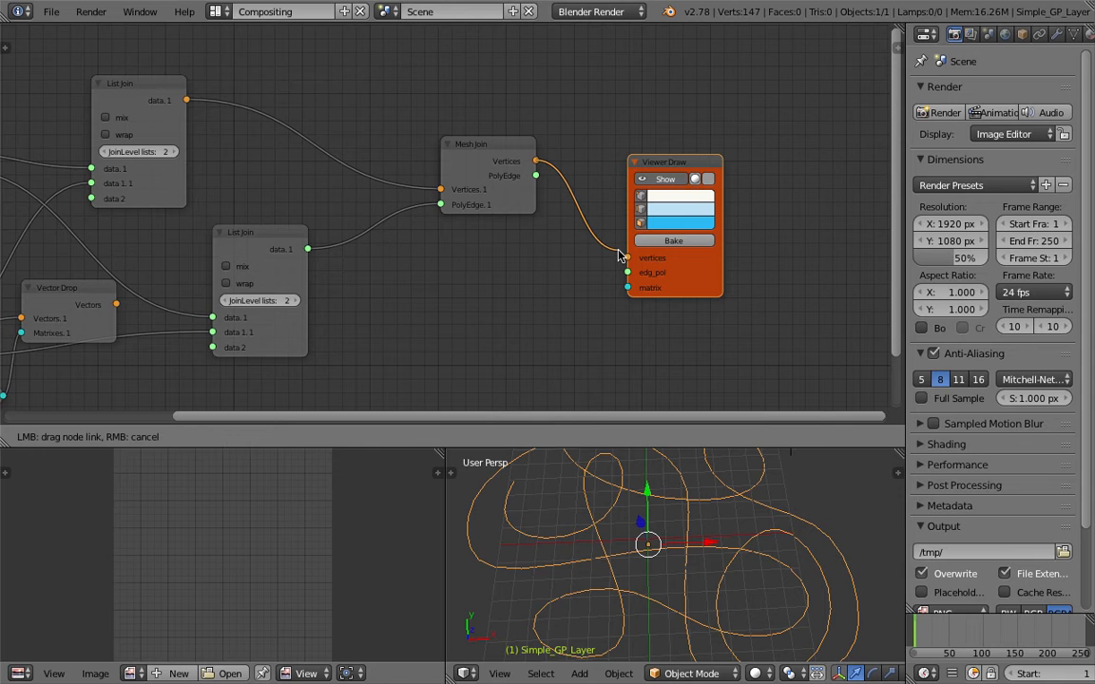
left_click_drag(619, 255, 628, 257)
mouse_move(537, 175)
left_mouse_down()
mouse_move(561, 242)
mouse_move(627, 273)
left_mouse_up()
key("ctrl+s")
left_click(709, 533)
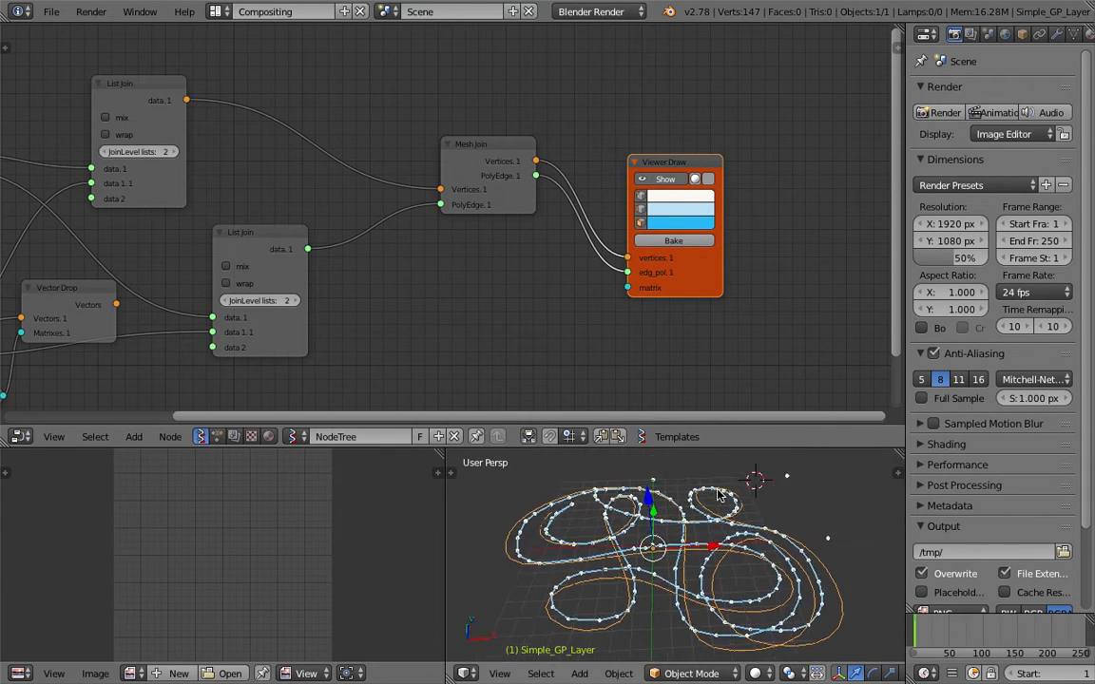
Delete the Simple_GP_Layer object from the scene and save the file
key("x")
left_click(711, 559)
middle_click_drag(711, 559, 691, 565)
key("ctrl+s")
left_click(691, 566)
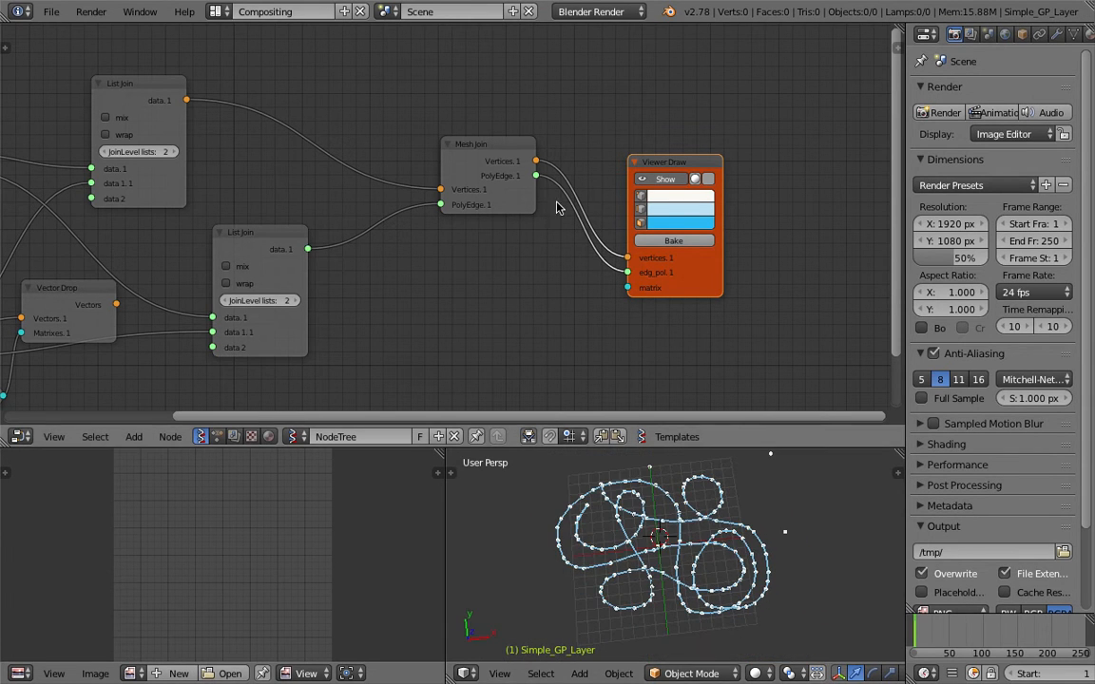
Move the Viewer Draw node up and shift the lower List Join node slightly toward Mesh Join
left_click_drag(672, 161, 671, 126)
scroll(740, 543, "up", 2)
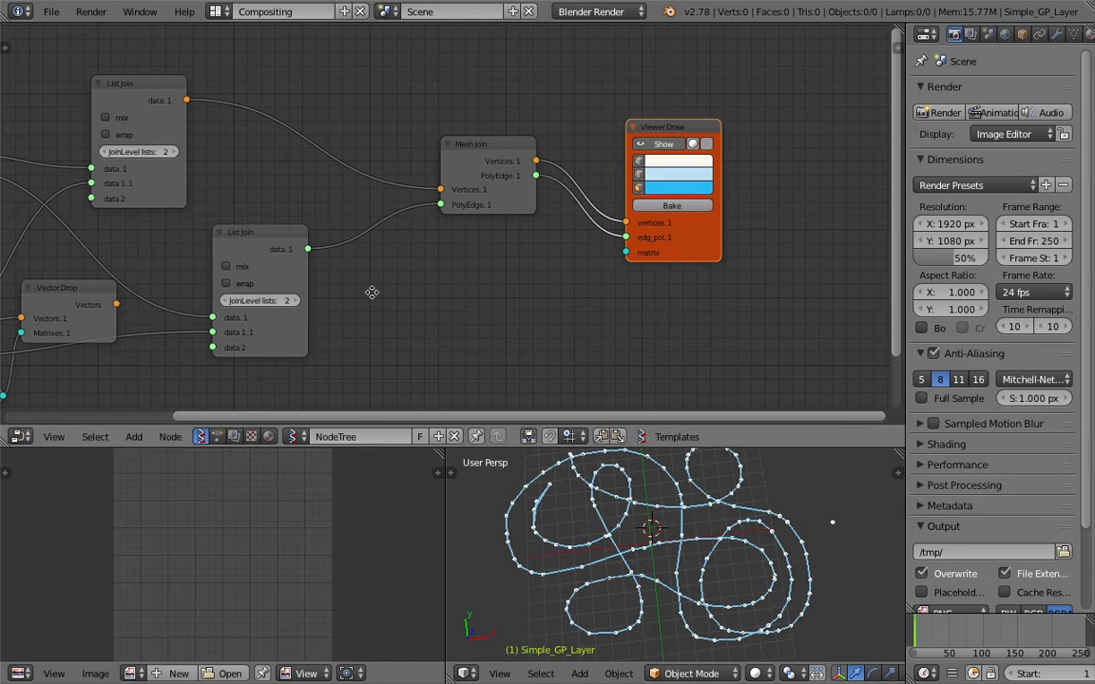
middle_click_drag(372, 291, 455, 271)
left_click_drag(347, 233, 381, 236)
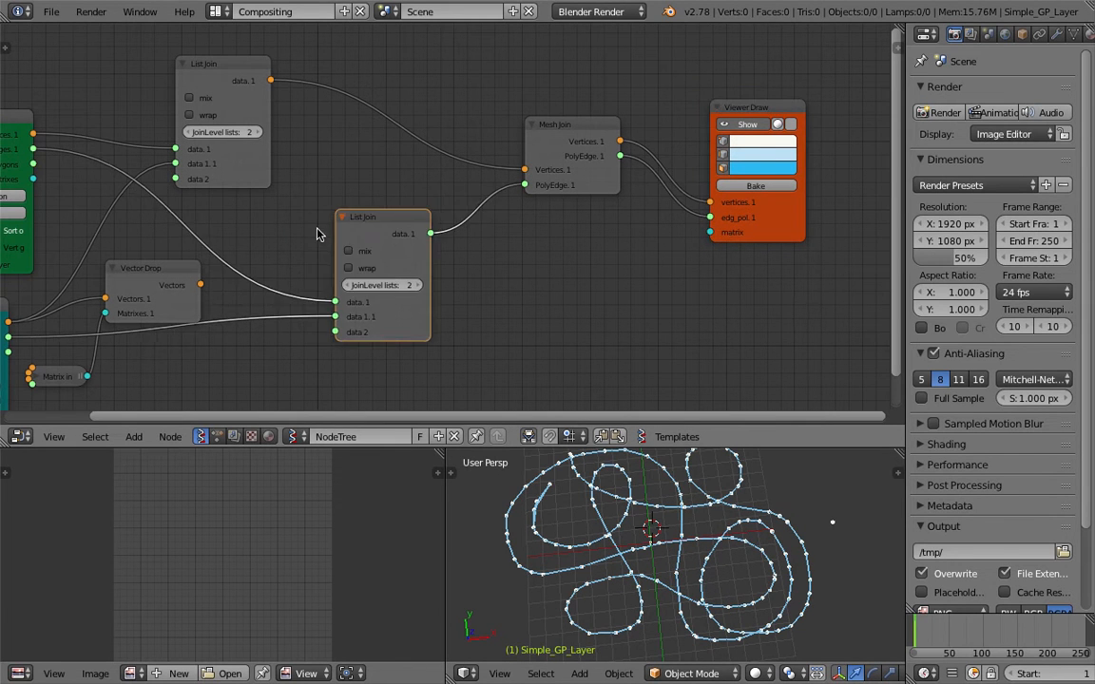
key("Home")
Feed Vector Drop's Vectors output into the upper List Join's second input in place of the Plane's vertices
left_click_drag(264, 252, 254, 248)
middle_click_drag(254, 248, 308, 253)
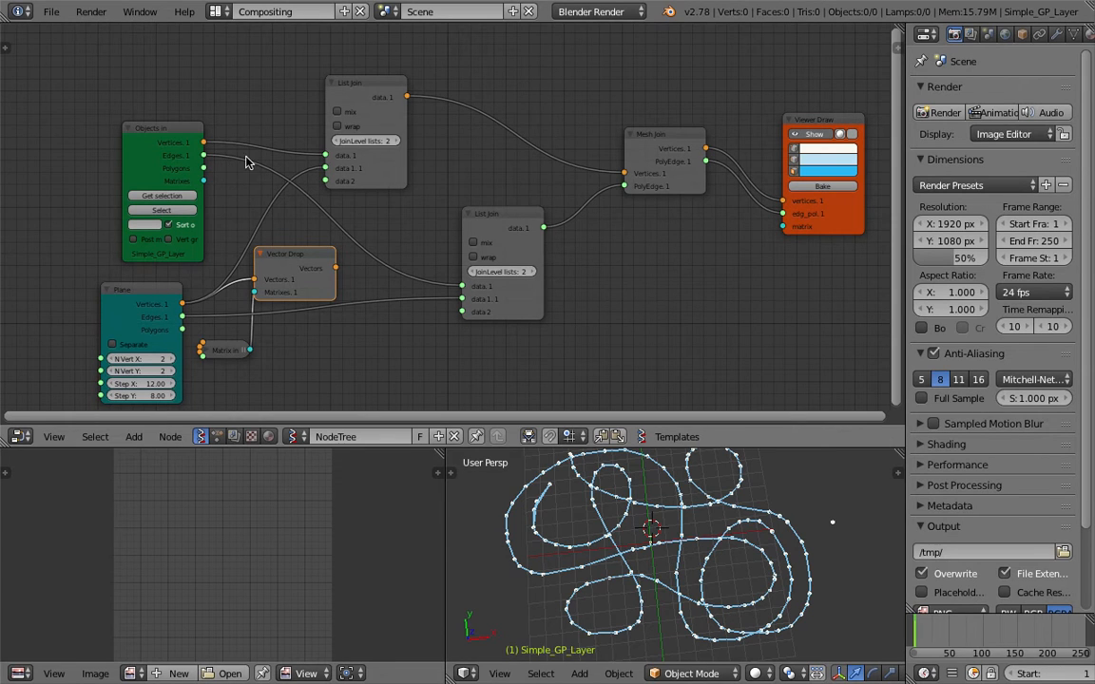
left_click_drag(390, 161, 420, 150)
left_click_drag(335, 268, 418, 168)
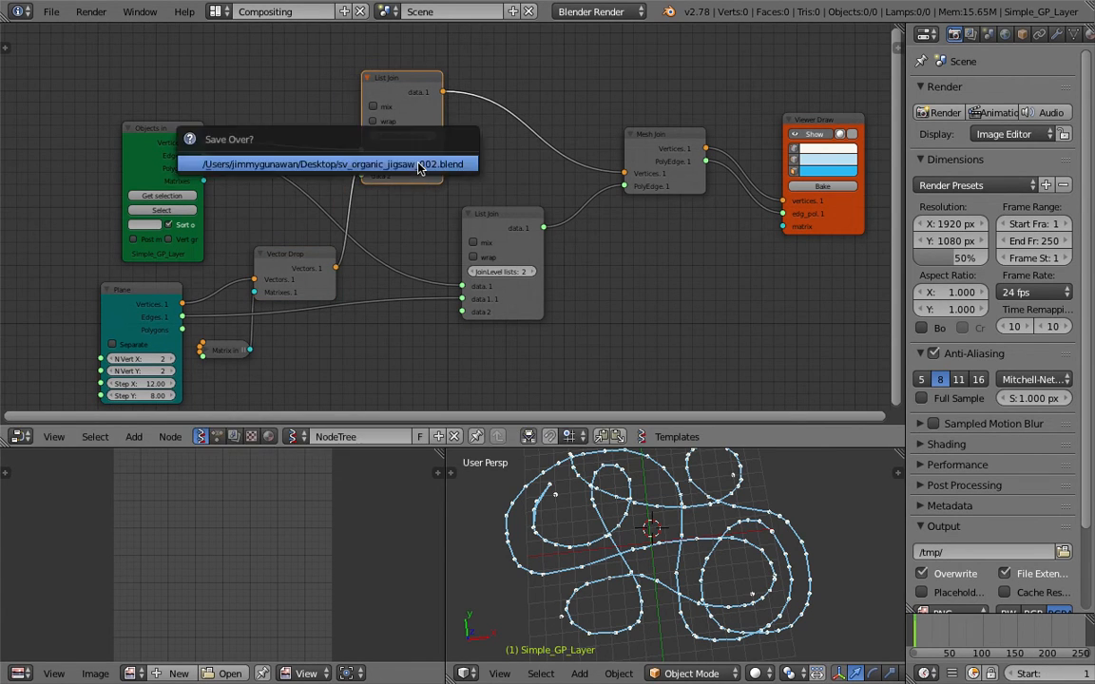
Rearrange the lower List Join, Vector Drop, Matrix in and Plane nodes to untangle their links
left_click_drag(501, 310, 528, 317)
left_click_drag(240, 354, 243, 342)
left_click_drag(294, 268, 286, 257)
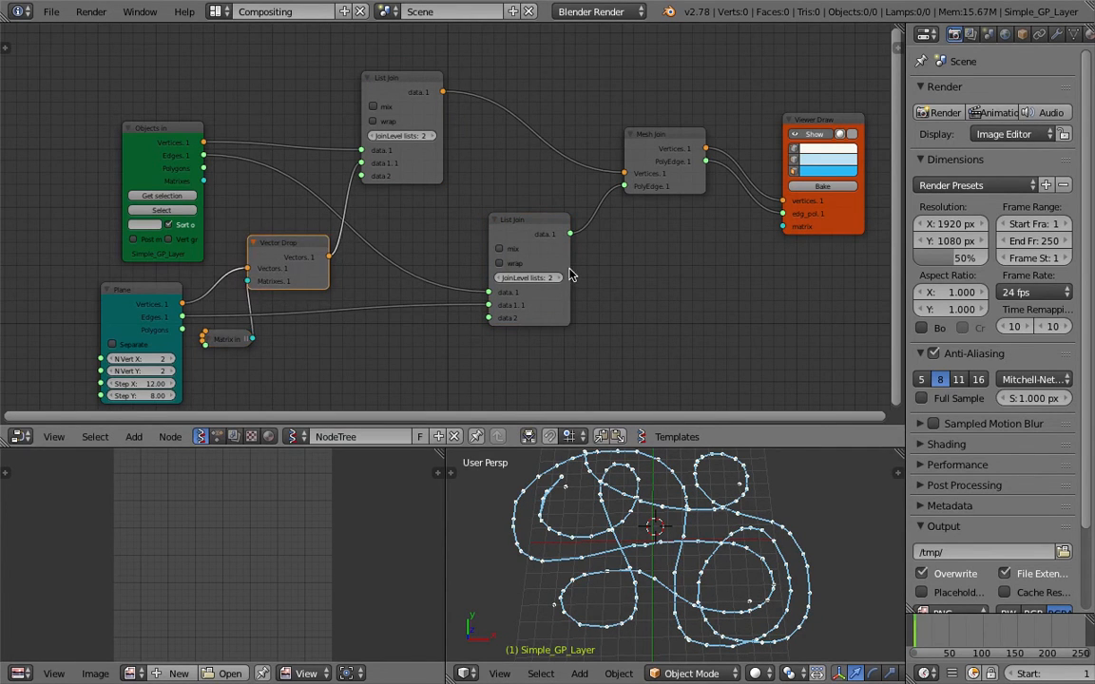
left_click_drag(515, 245, 499, 242)
left_click_drag(160, 291, 119, 293)
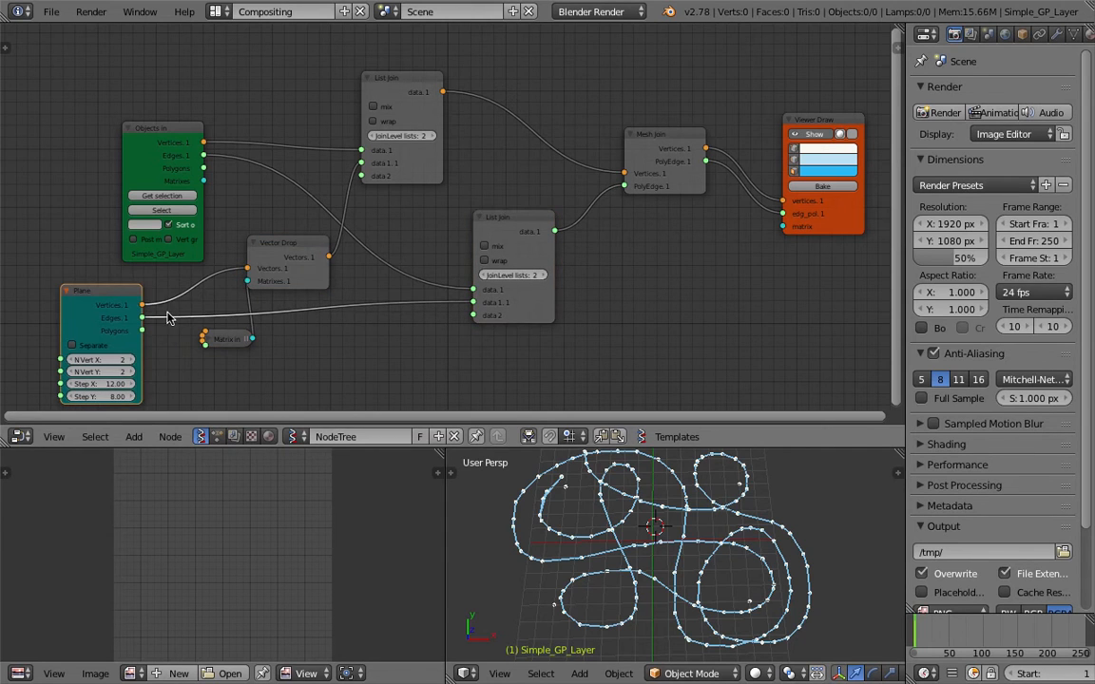
left_click_drag(224, 344, 202, 348)
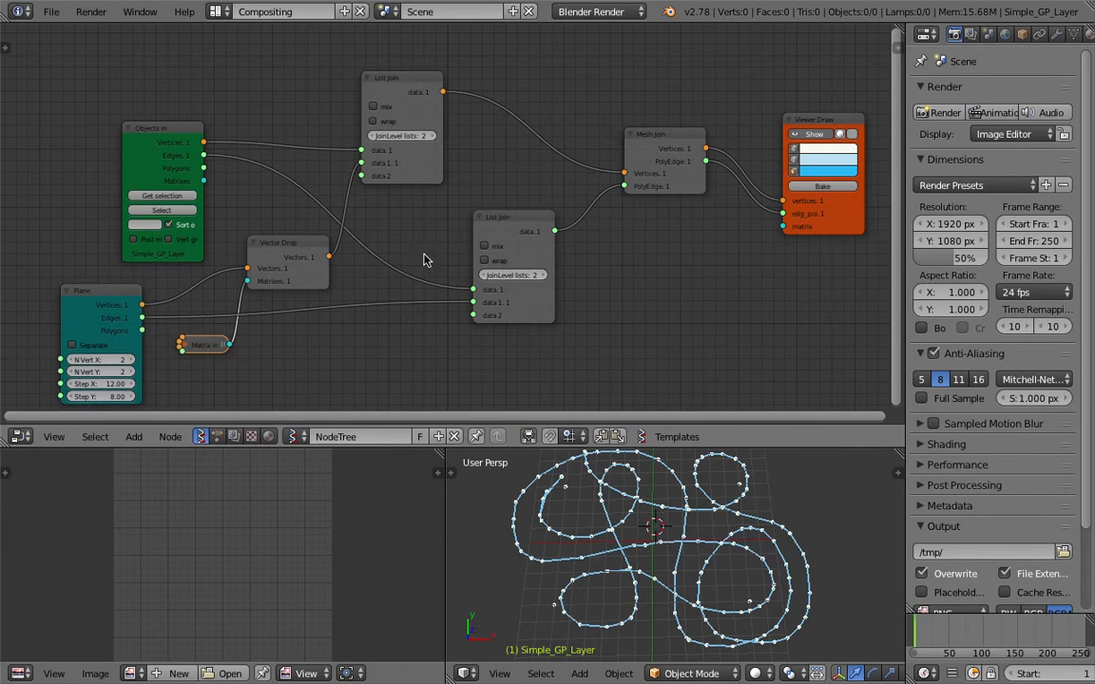
left_click(491, 276)
left_click_drag(516, 224, 461, 225)
Save the file and place a duplicate of the Viewer Draw node below the Mesh Join node
middle_click_drag(708, 241, 596, 258)
left_click(701, 150)
left_click(701, 150)
middle_click_drag(442, 269, 486, 263)
key("ctrl+s")
left_click(485, 262)
key("shift+d")
left_click(469, 321)
middle_click_drag(469, 322, 521, 277)
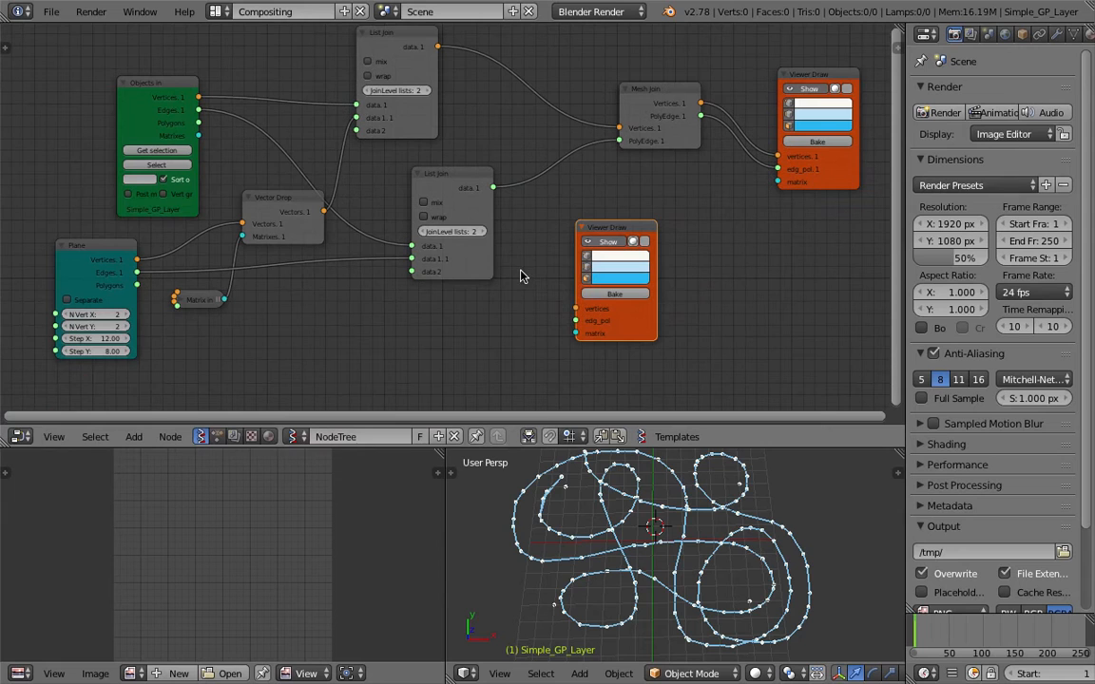
Connect Vector Drop's Vectors and the Plane's Edges to the vertices and edg_pol inputs of the duplicated Viewer Draw
key("ctrl+s")
mouse_move(295, 205)
left_mouse_down()
mouse_move(276, 209)
mouse_move(575, 309)
left_mouse_up()
left_click(276, 209)
left_click_drag(138, 275, 575, 320)
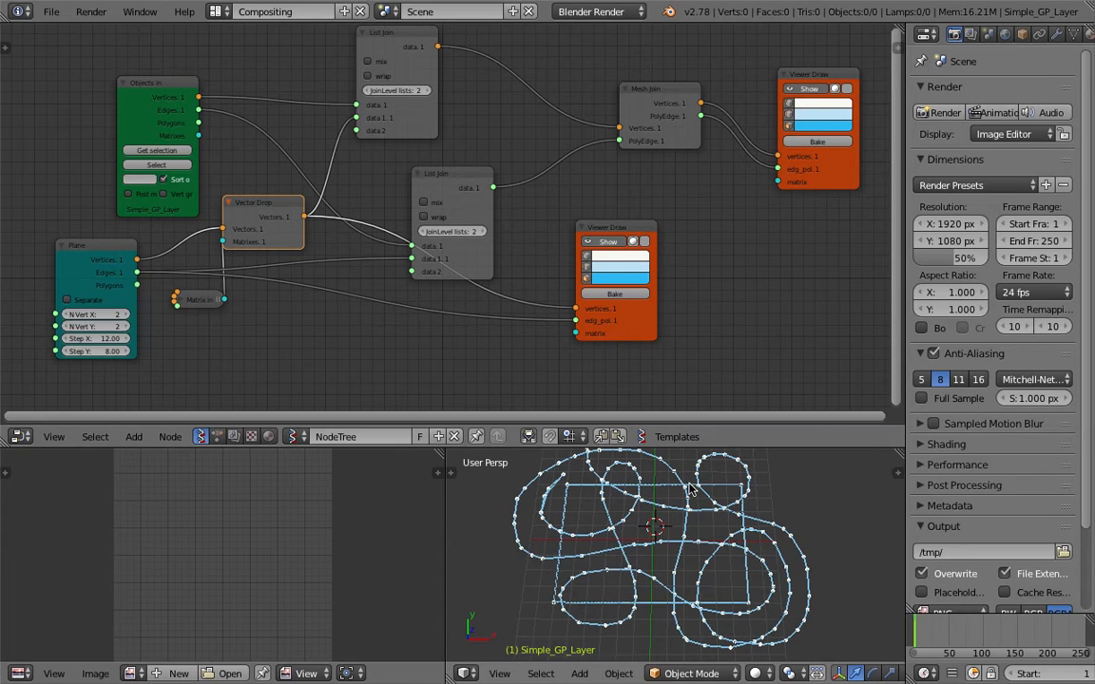
Move the duplicated Viewer Draw lower and spread the lower List Join and Plane nodes apart
left_click(613, 228)
left_click_drag(613, 228, 587, 308)
left_click_drag(419, 172, 454, 156)
left_click_drag(141, 240, 119, 241)
middle_click_drag(421, 304, 437, 293)
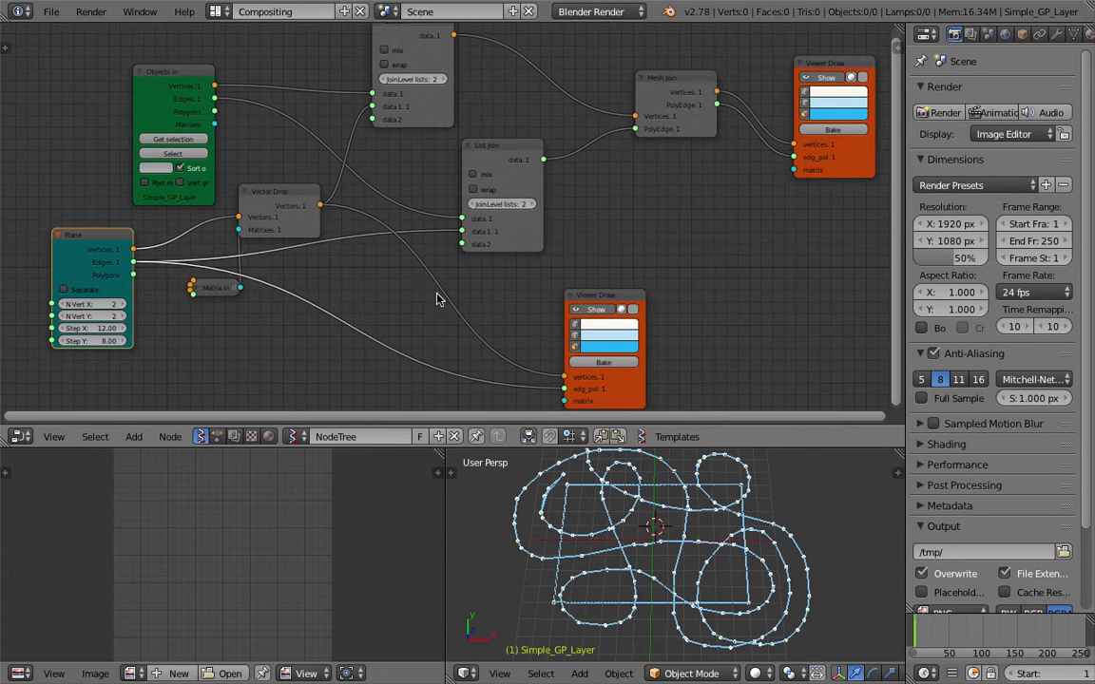
Set JoinLevel lists to 1 on both List Join nodes
left_click(475, 175)
left_click(477, 177)
left_click(475, 205)
left_click(386, 80)
left_click(386, 81)
middle_click_drag(528, 107, 509, 120)
left_click_drag(486, 155, 493, 159)
Bake the joined mesh from the Viewer Draw connected to Mesh Join and move the baked object beside the preview
middle_click_drag(433, 136, 291, 167)
middle_click_drag(536, 235, 466, 207)
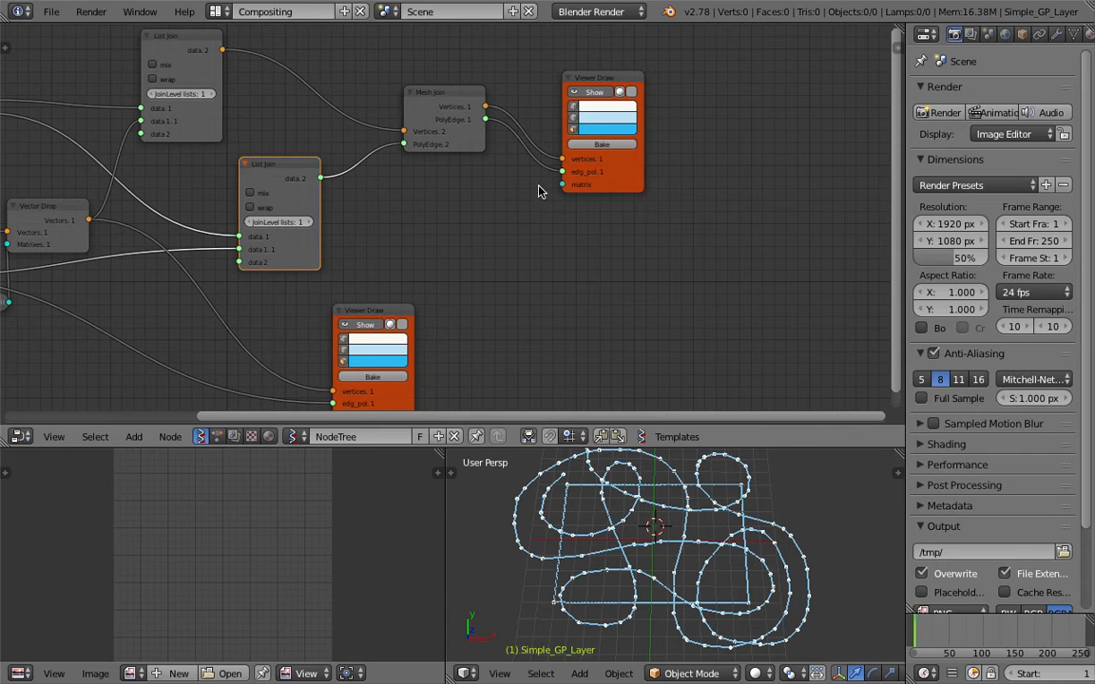
left_click(591, 145)
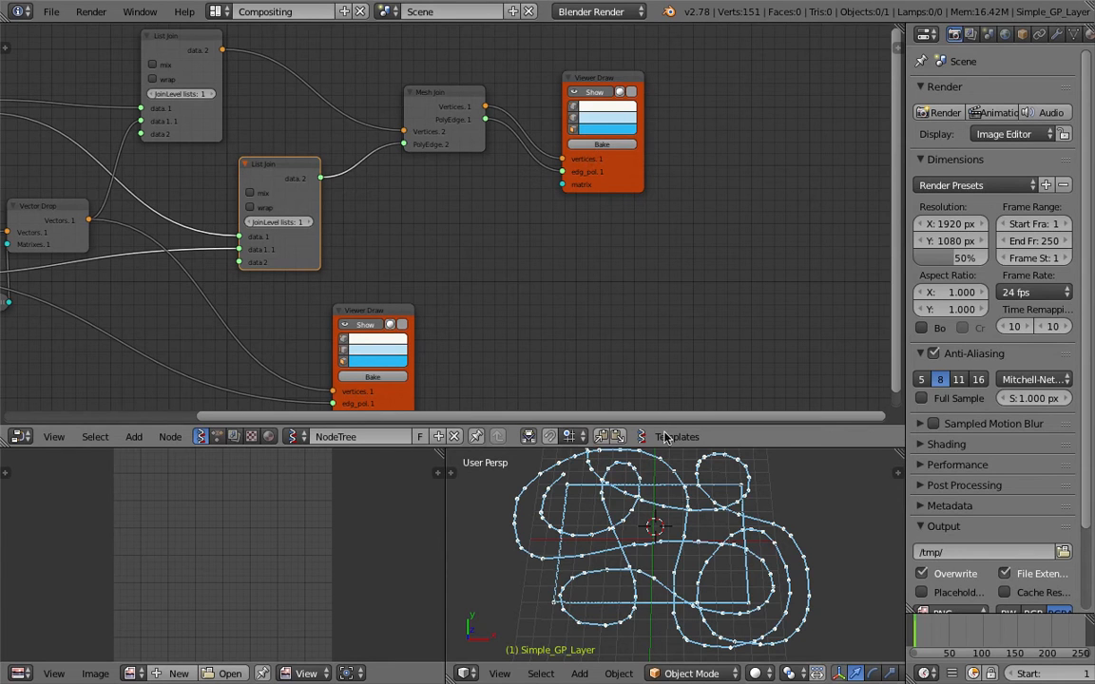
key("g")
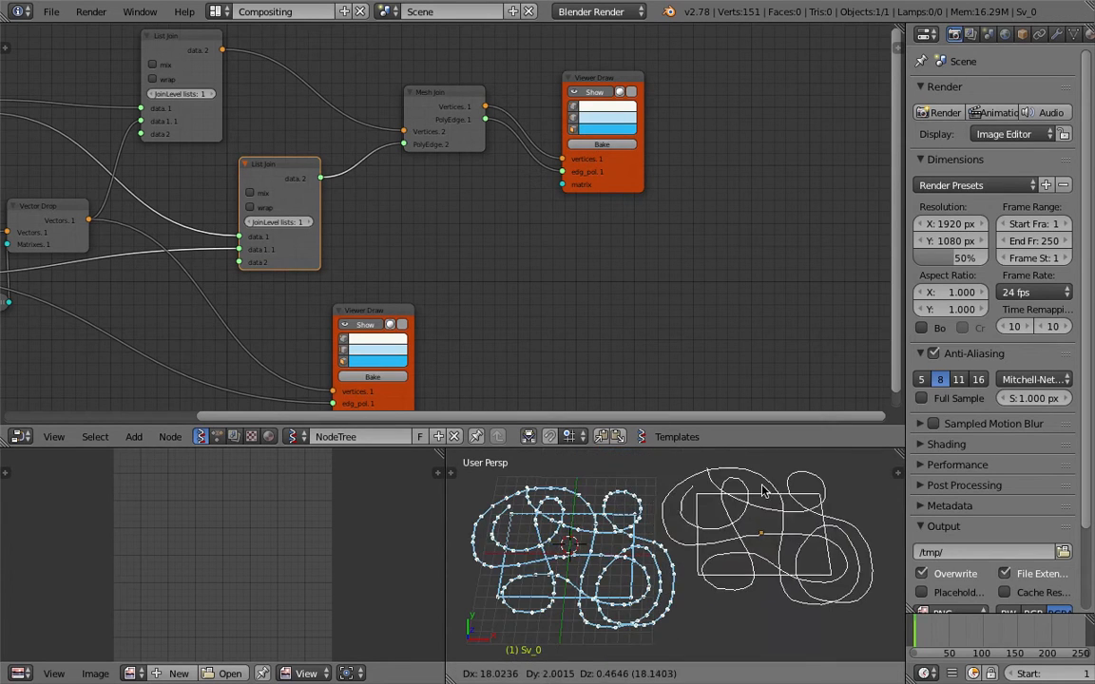
left_click(730, 531)
Examine the geometry of the baked mesh in Edit Mode
key("Tab")
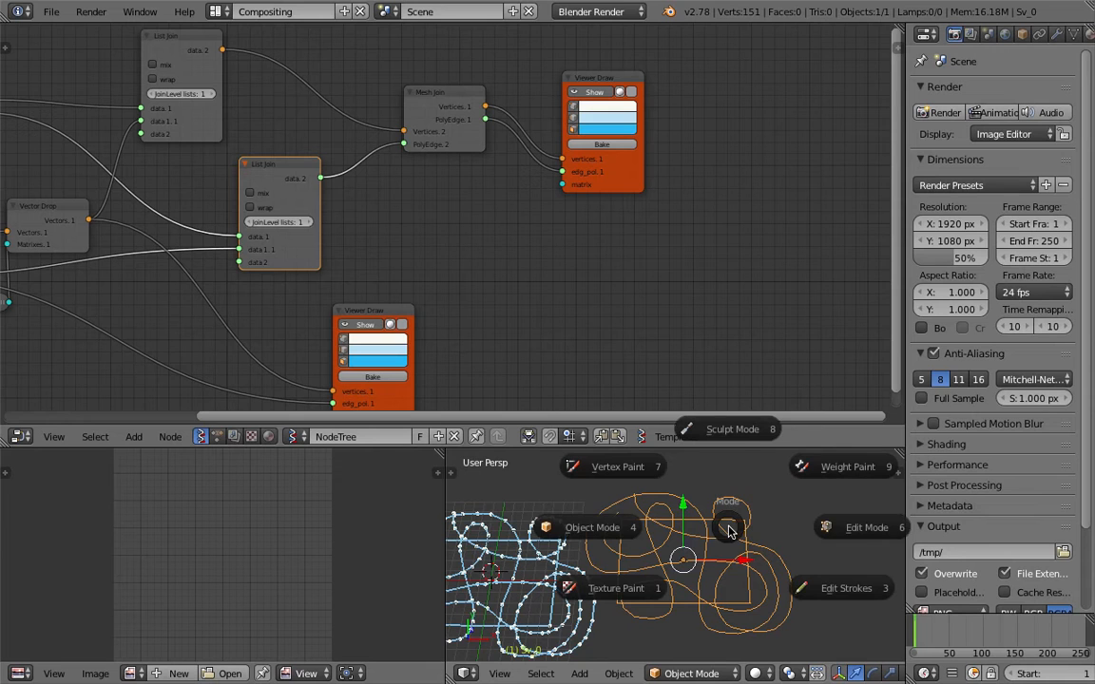
left_click(793, 523)
right_click_drag(751, 519, 761, 503)
left_click(752, 500)
Return to Object Mode and delete the baked mesh
key("Tab")
left_click(669, 501)
key("x")
left_click(704, 522)
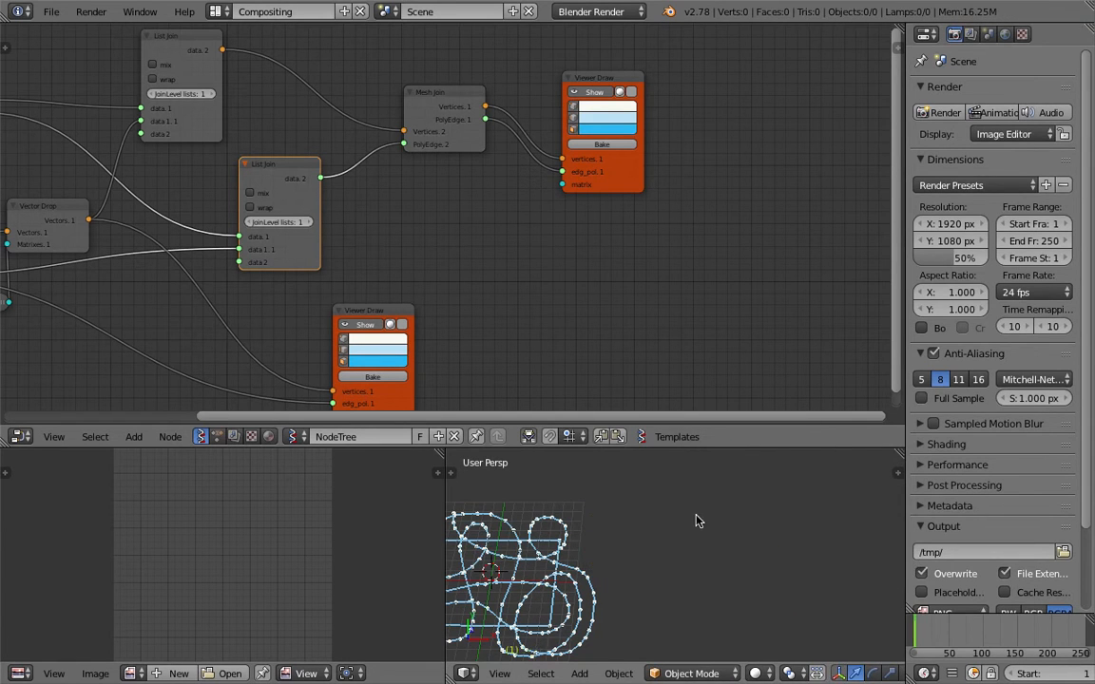
middle_click_drag(700, 521, 763, 521, "shift")
middle_click_drag(222, 134, 274, 173)
scroll(273, 178, "up", 1)
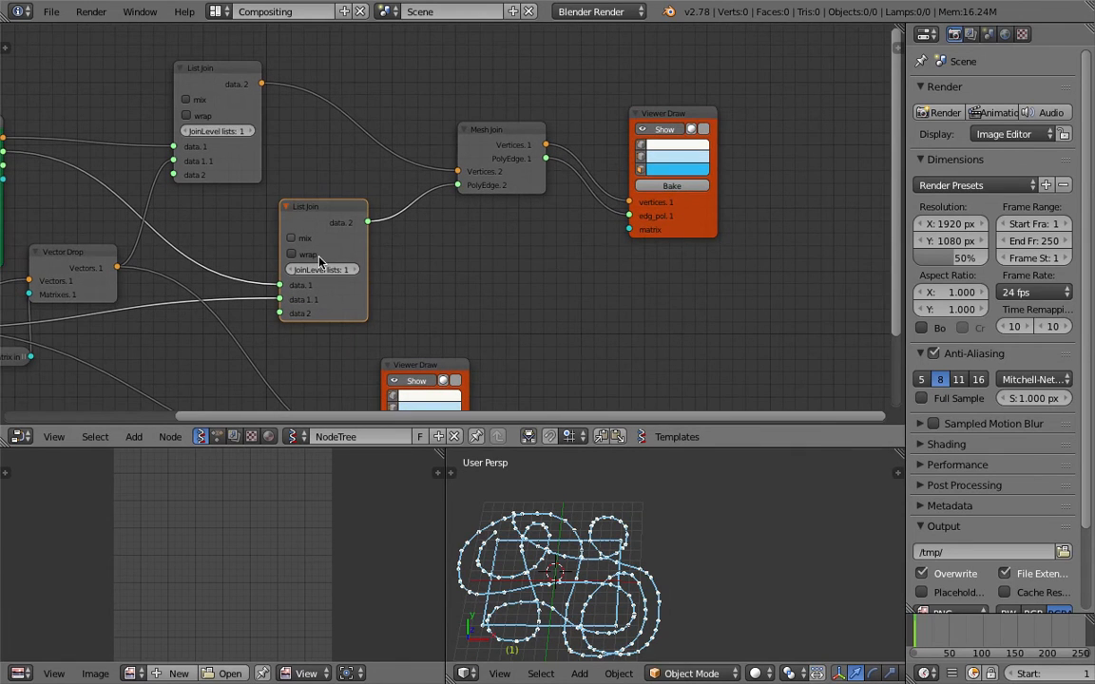
middle_click_drag(417, 281, 423, 258)
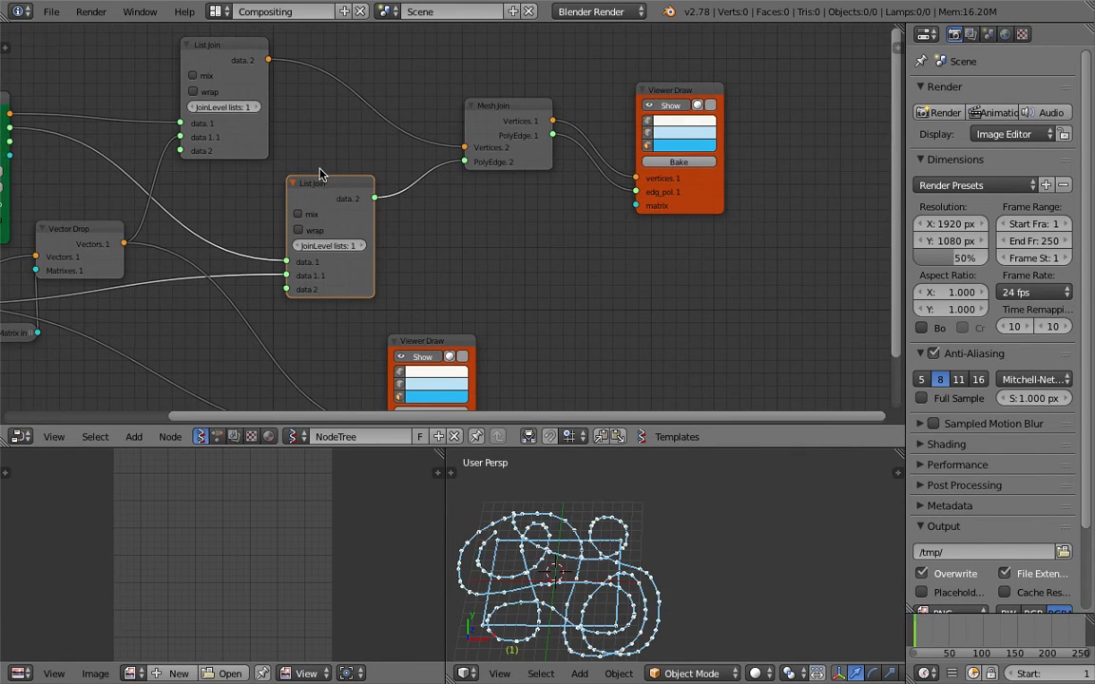
Rearrange the Mesh Join node and its neighbouring nodes to tidy the layout
scroll(325, 172, "down", 1)
middle_click_drag(470, 167, 423, 166)
key("ctrl+s")
left_click(417, 166)
left_click_drag(447, 156, 433, 147)
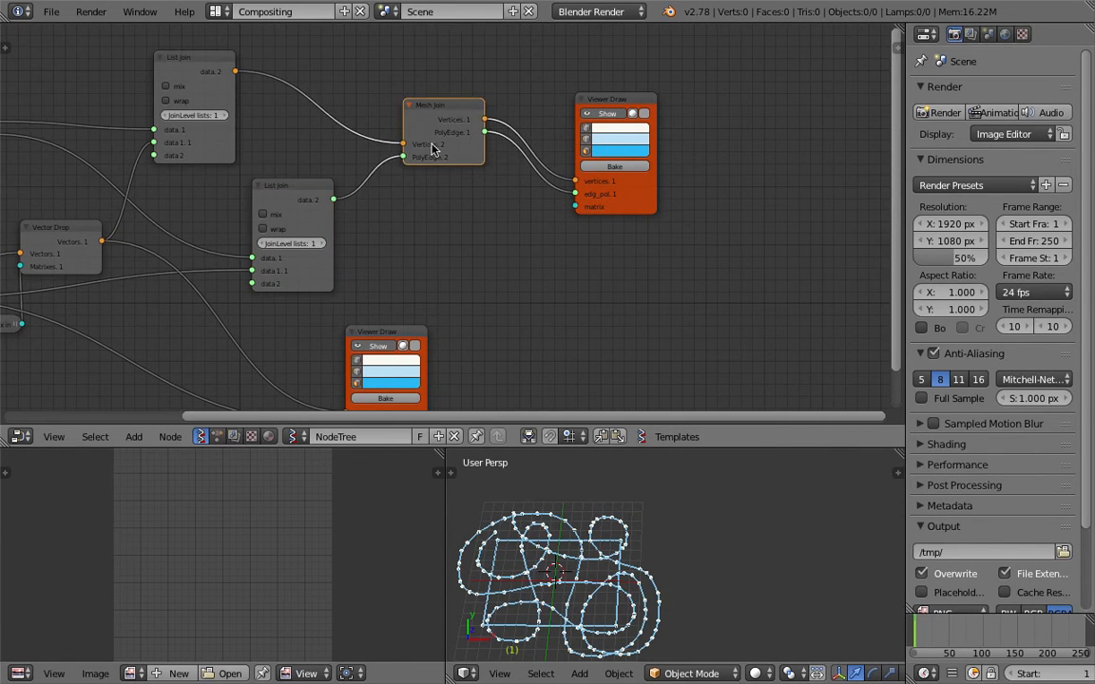
left_click_drag(399, 324, 200, 311)
left_click(243, 333)
key("ctrl+s")
left_click(421, 325)
key("ctrl+s")
left_click(494, 297)
Move the Viewer Draw node farther from Mesh Join to make room between them, and widen the 3D view
middle_click_drag(630, 237, 450, 264)
left_click_drag(456, 232, 594, 239)
scroll(627, 559, "up", 2)
middle_click_drag(583, 554, 735, 531, "shift")
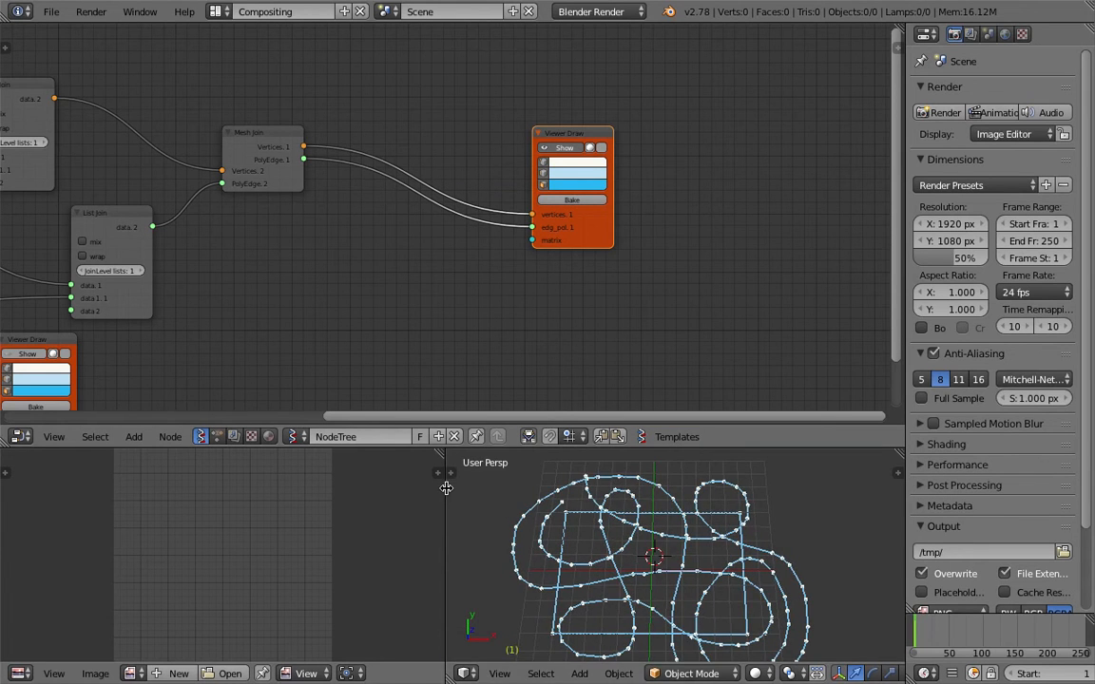
left_click_drag(446, 491, 265, 513)
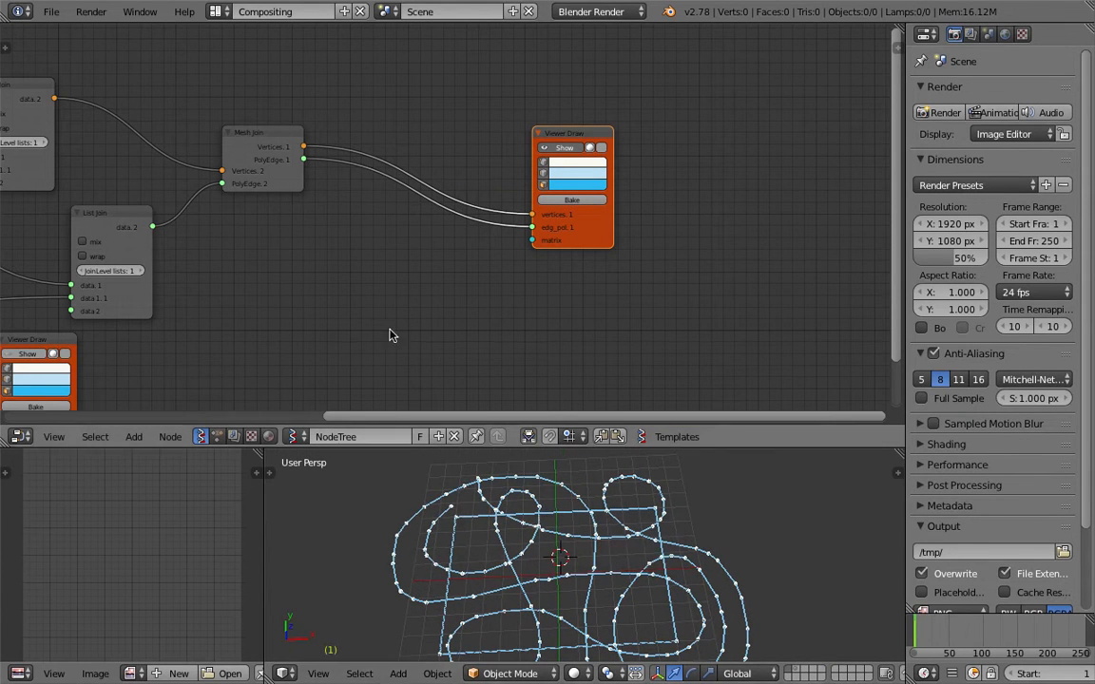
Add an Intersect Edges node in the space between Mesh Join and Viewer Draw
middle_click_drag(395, 318, 410, 304)
key("ctrl+a")
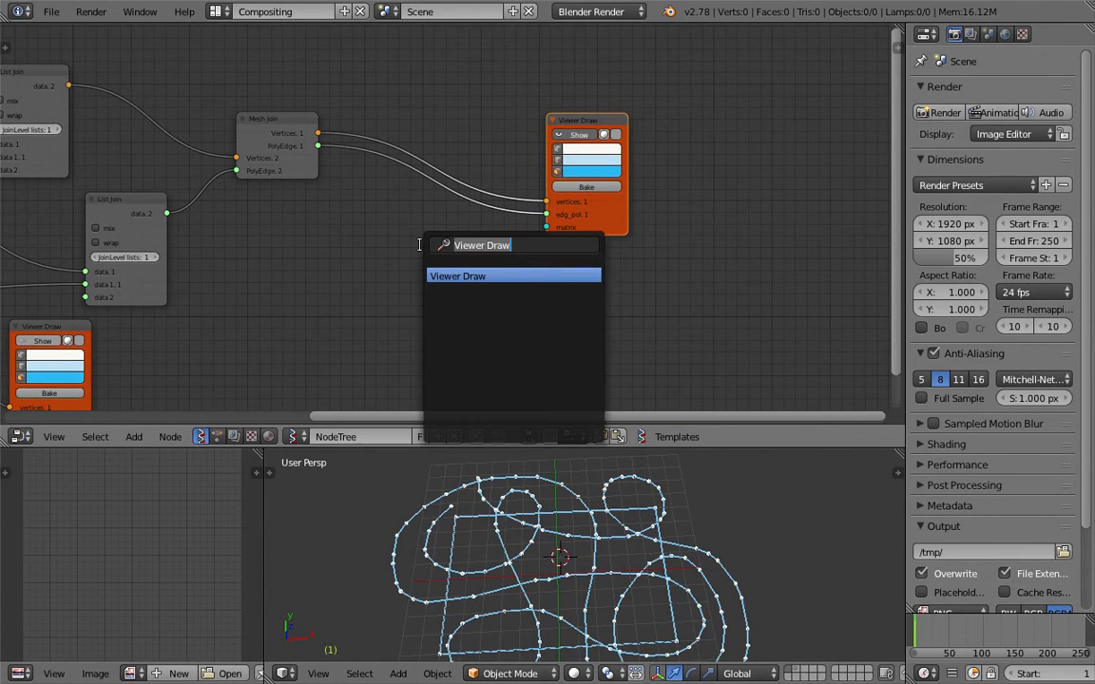
type("inter")
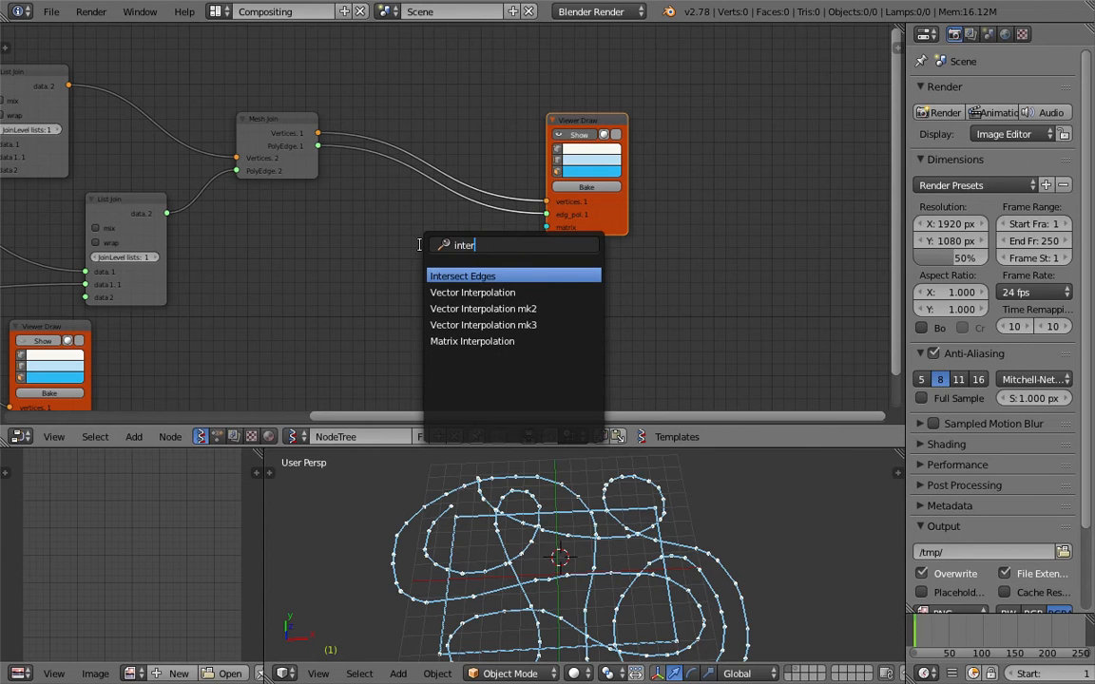
key("Return")
left_click(373, 240)
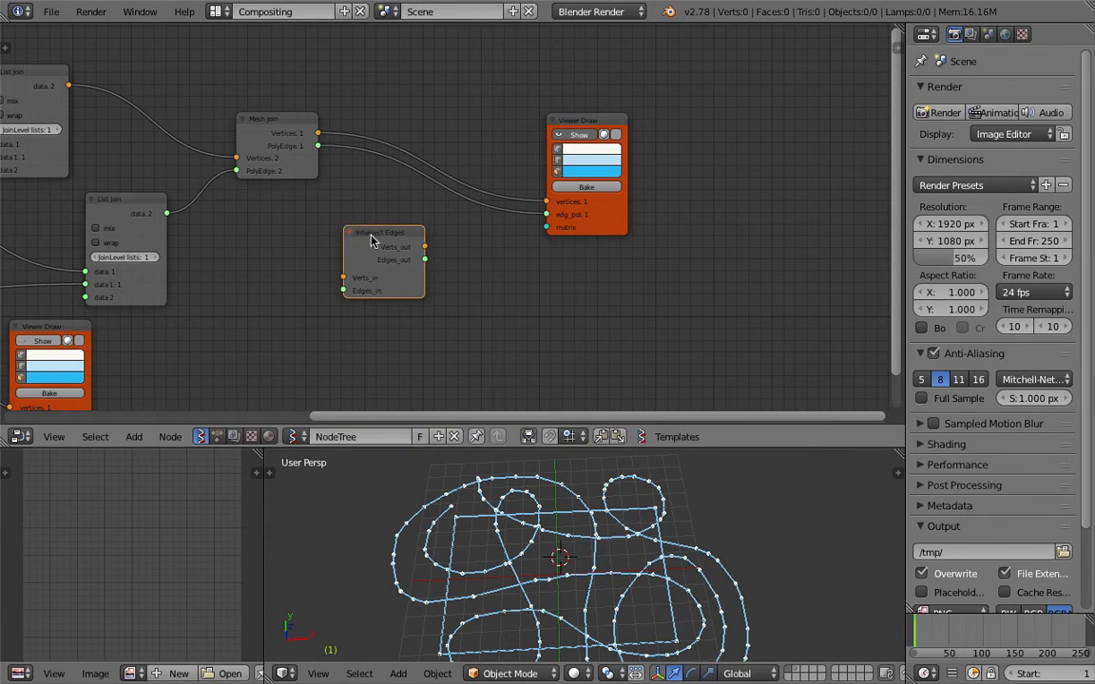
left_click_drag(372, 240, 413, 241)
Connect Mesh Join's Vertices and PolyEdge to Intersect Edges, feed its outputs into Viewer Draw, and place it beside Mesh Join
left_click_drag(320, 134, 385, 277)
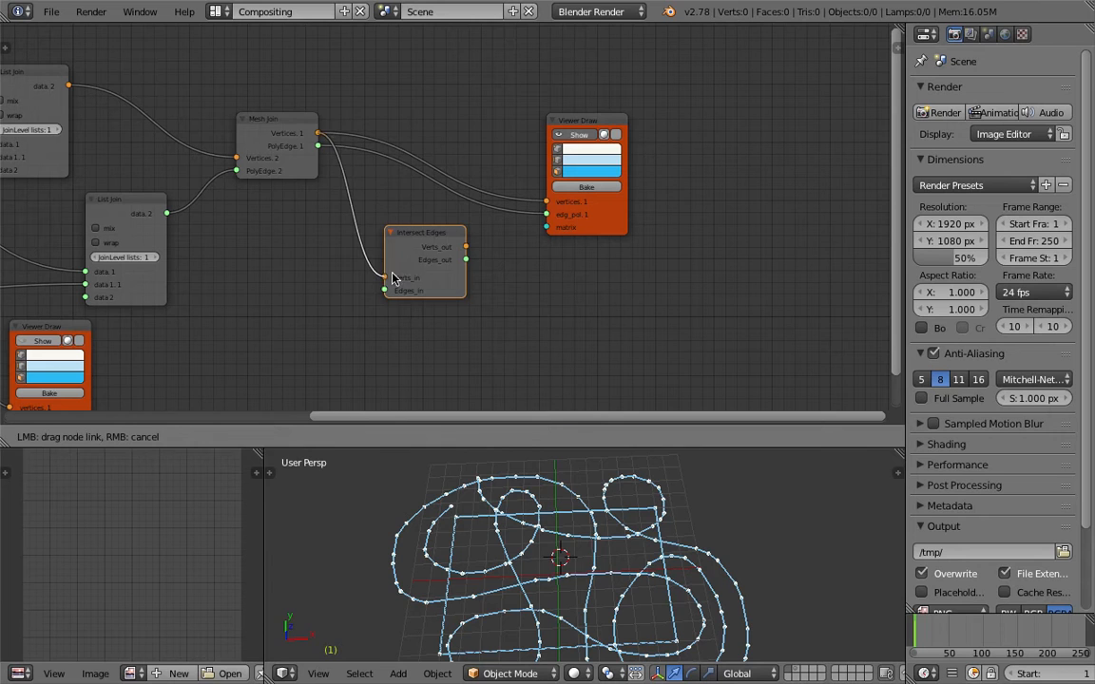
left_click_drag(318, 146, 381, 296)
left_click_drag(453, 255, 514, 225)
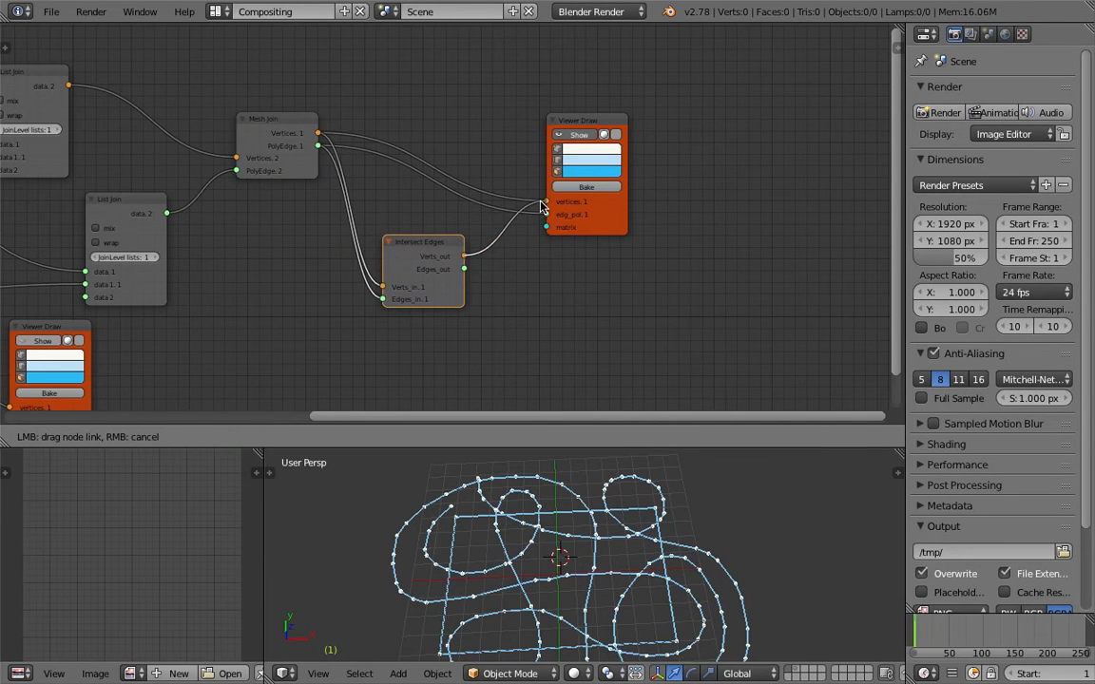
left_click_drag(468, 270, 541, 220)
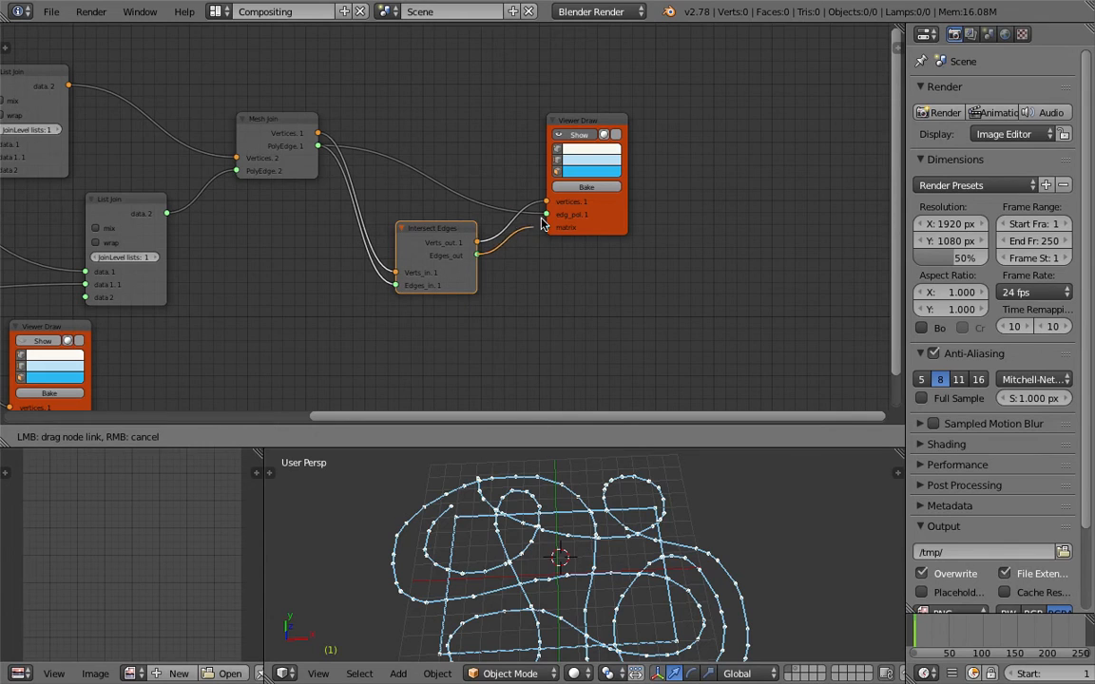
left_click_drag(436, 232, 388, 124)
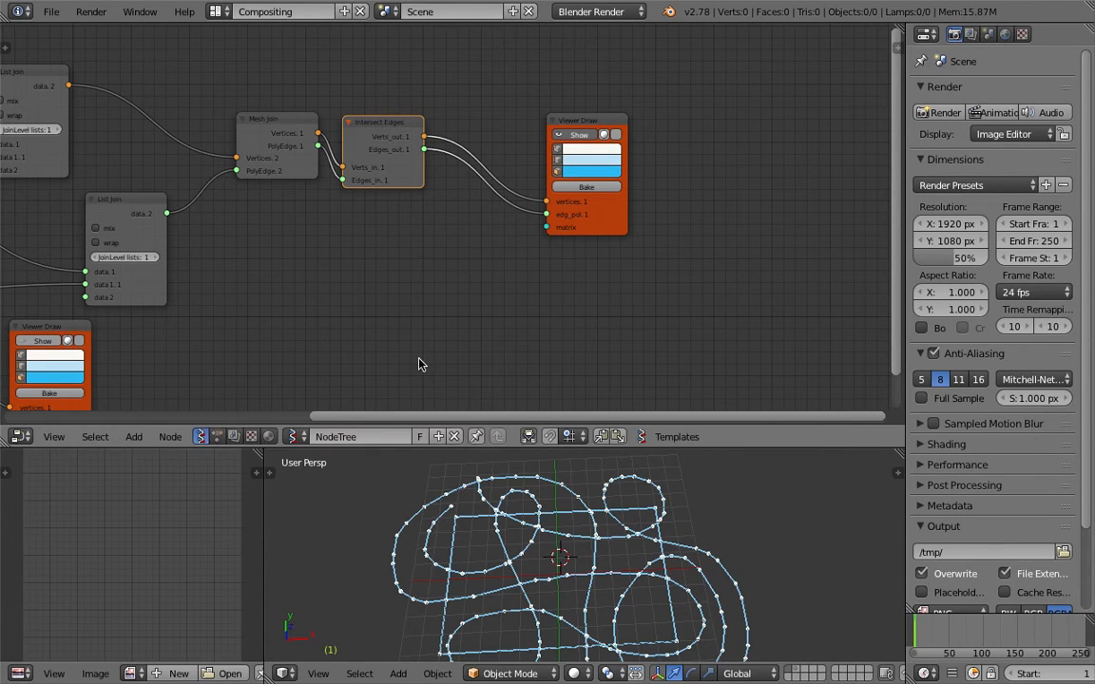
Bake the intersected mesh from Viewer Draw and move the baked object beside the preview
scroll(604, 540, "up", 1)
scroll(618, 566, "down", 4)
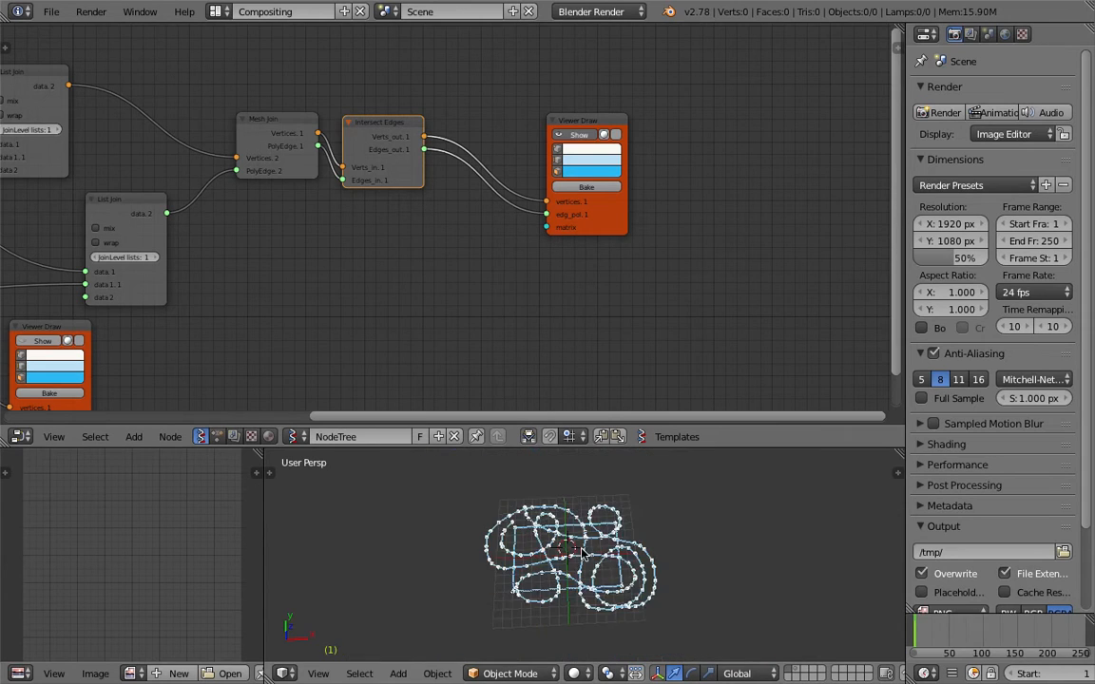
scroll(627, 576, "up", 3)
middle_click_drag(559, 532, 494, 521, "shift")
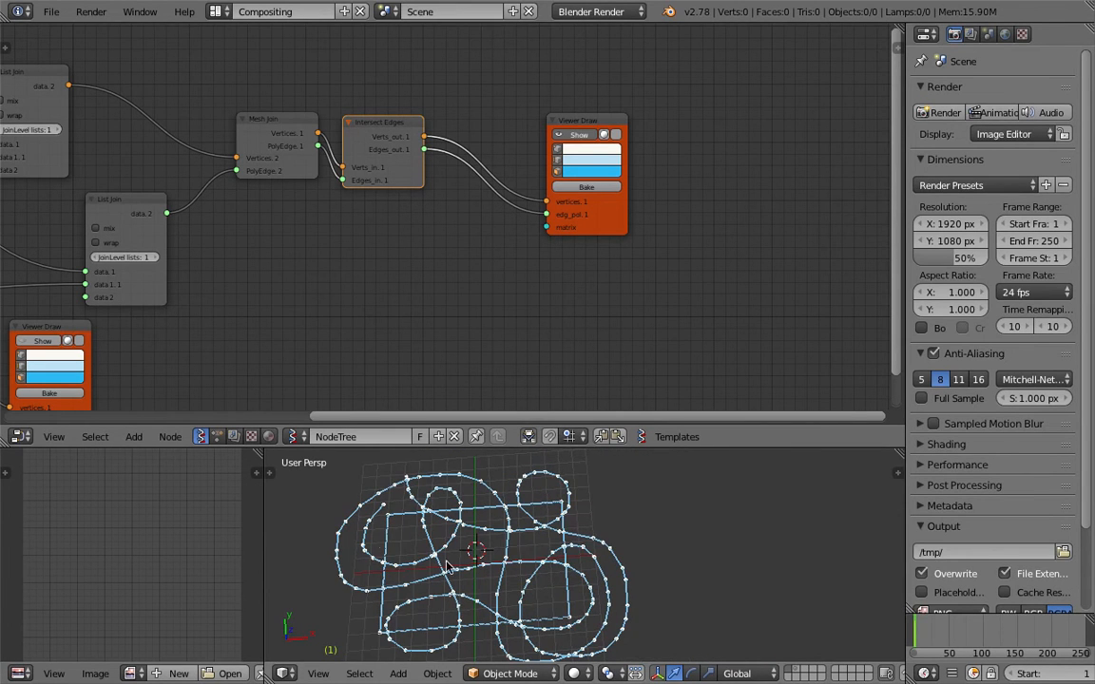
middle_click_drag(455, 491, 463, 561)
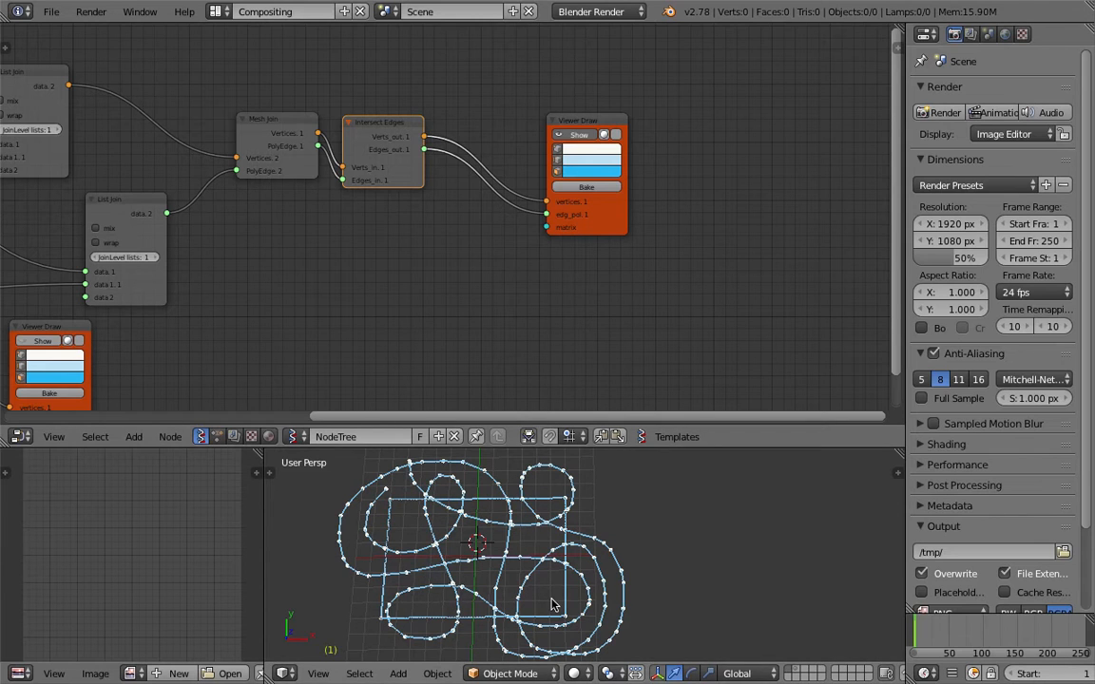
left_click_drag(618, 227, 613, 207)
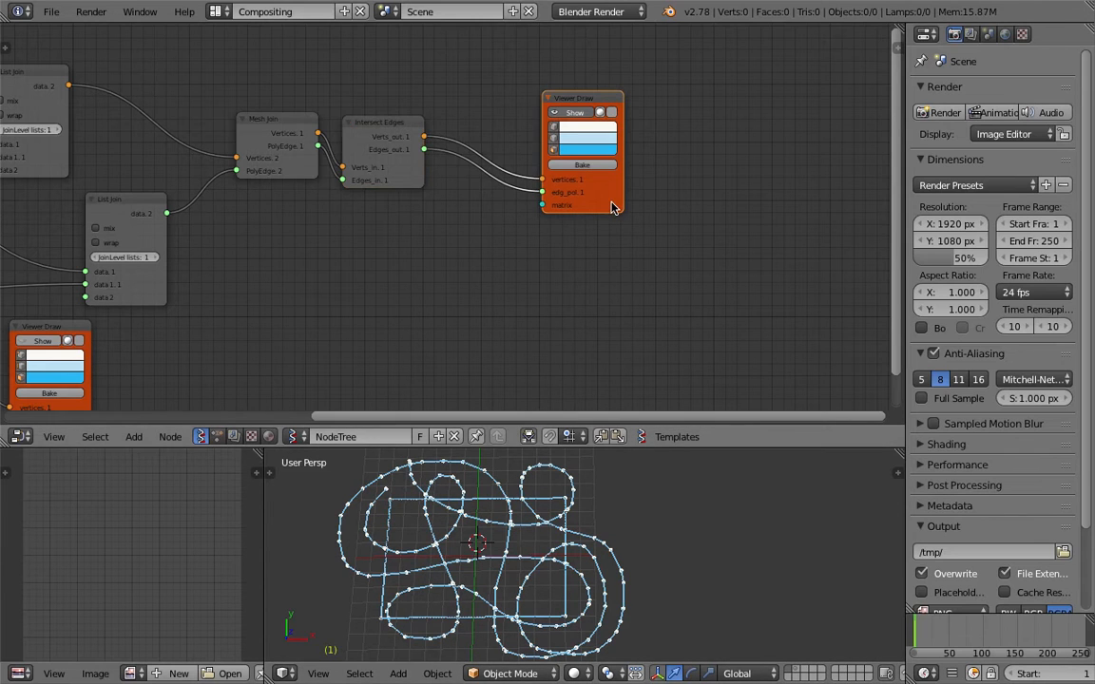
left_click(594, 166)
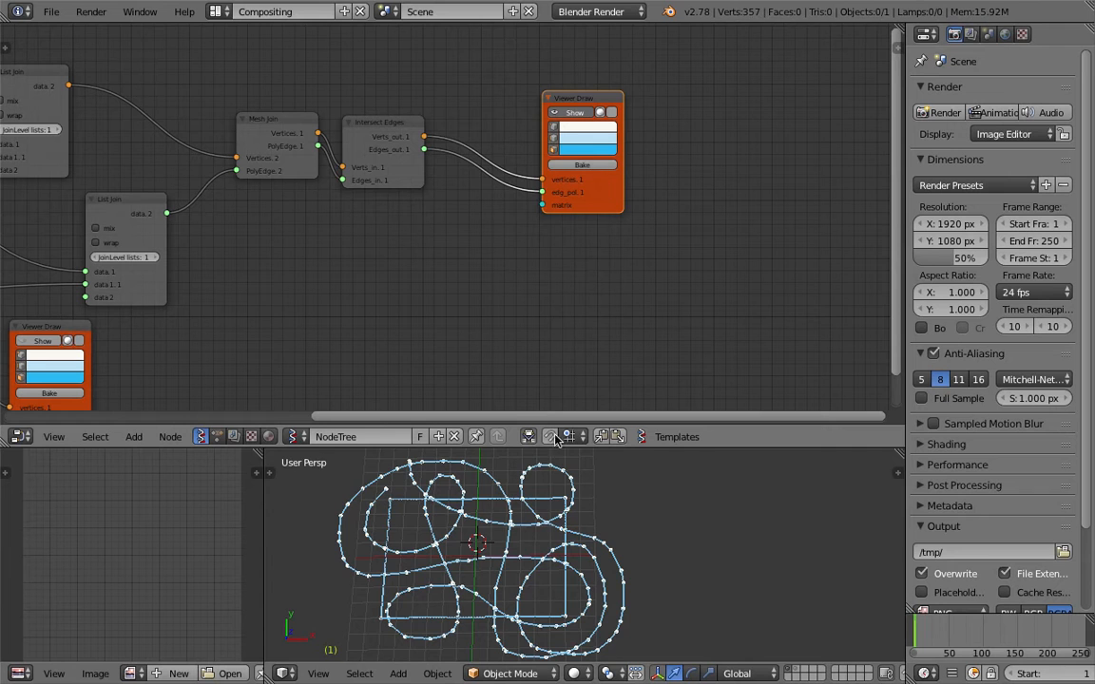
left_click(820, 500)
scroll(808, 498, "up", 2)
middle_click_drag(782, 485, 652, 529, "shift")
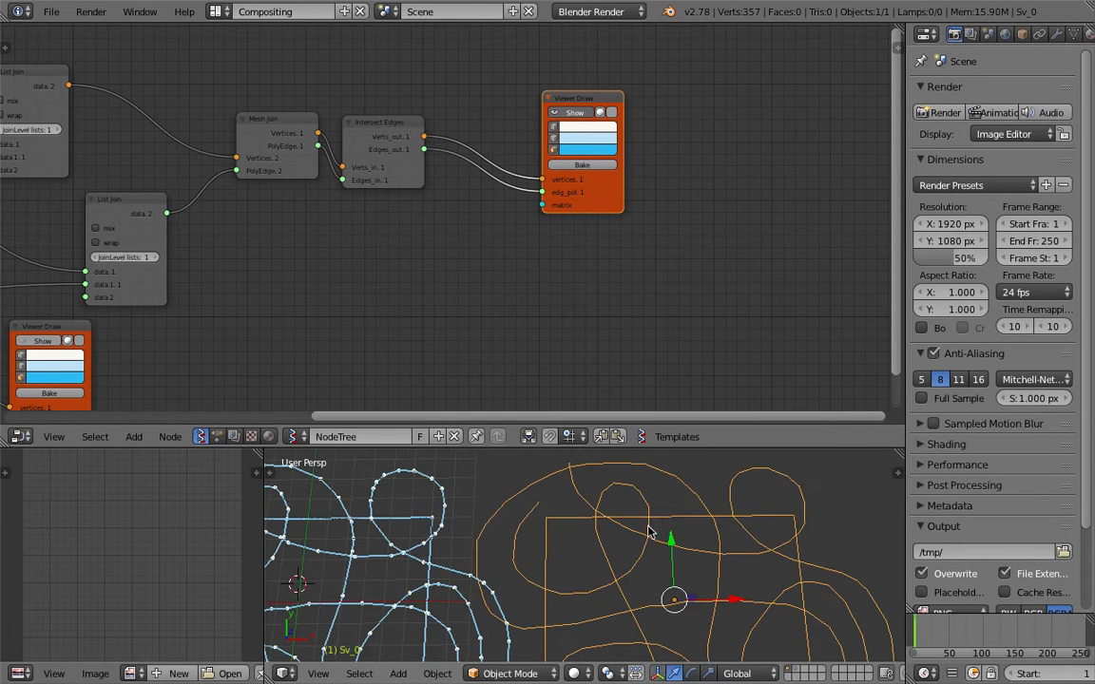
Test-move vertices at the line crossings of the baked mesh in Edit Mode to check for duplicate vertices
key("Tab")
left_click(733, 521)
scroll(768, 578, "up", 3)
right_click(756, 552)
key("g")
left_click(748, 527)
right_click(756, 552)
key("g")
left_click(784, 526)
right_click(619, 555)
key("g")
left_click(634, 540)
key("g")
left_click(635, 580)
key("g")
left_click(616, 552)
key("g")
left_click(594, 548)
right_click(614, 555)
key("g")
left_click(634, 559)
scroll(625, 561, "down", 1)
Return to Object Mode and delete the baked intersection mesh
key("Tab")
left_click(557, 562)
scroll(635, 568, "down", 3)
key("x")
left_click(635, 570)
middle_click_drag(580, 582, 663, 541, "shift")
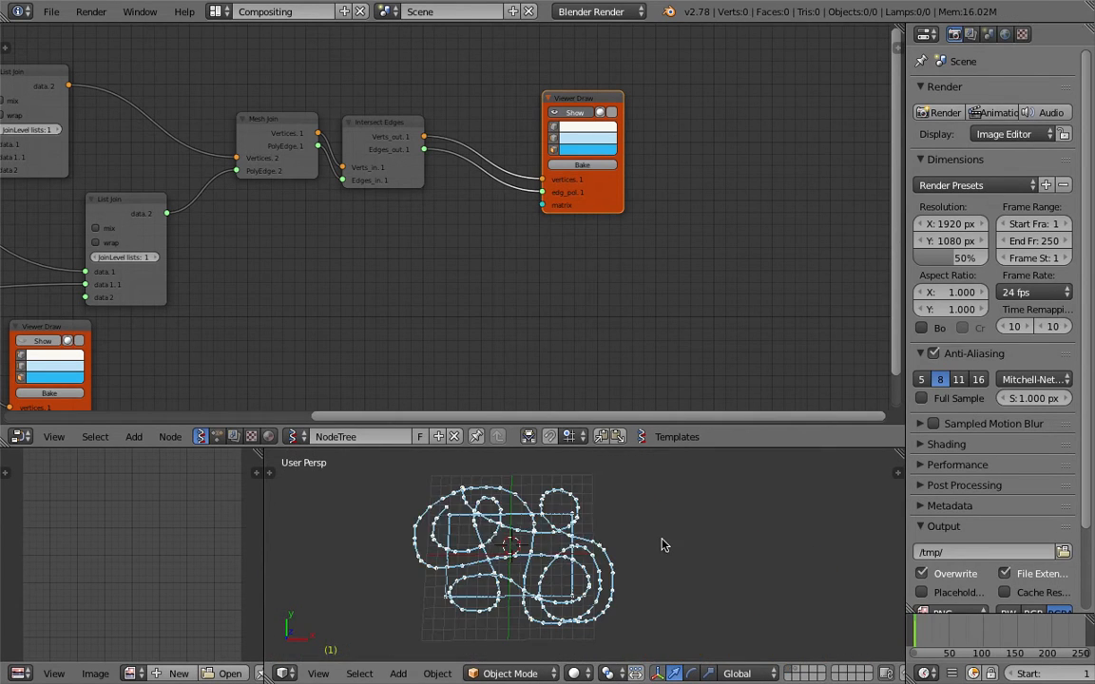
Move Viewer Draw farther from Intersect Edges and add a Remove Doubles node between them
key("g")
left_click(619, 228)
key("shift+a")
left_click(490, 230)
type("remove")
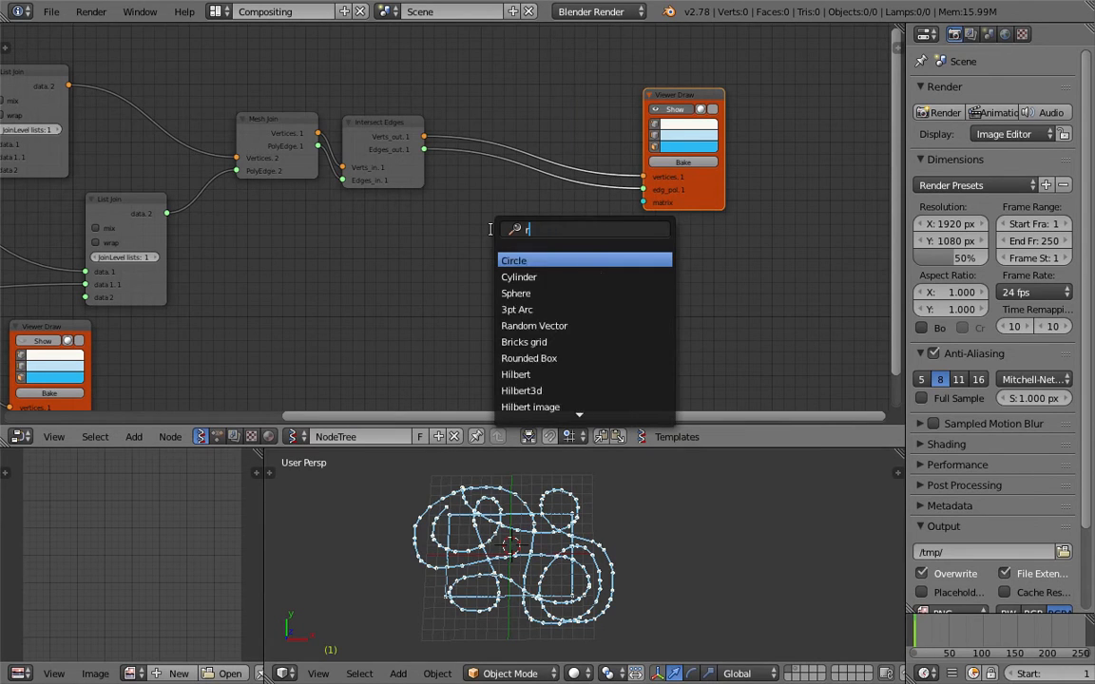
key("Return")
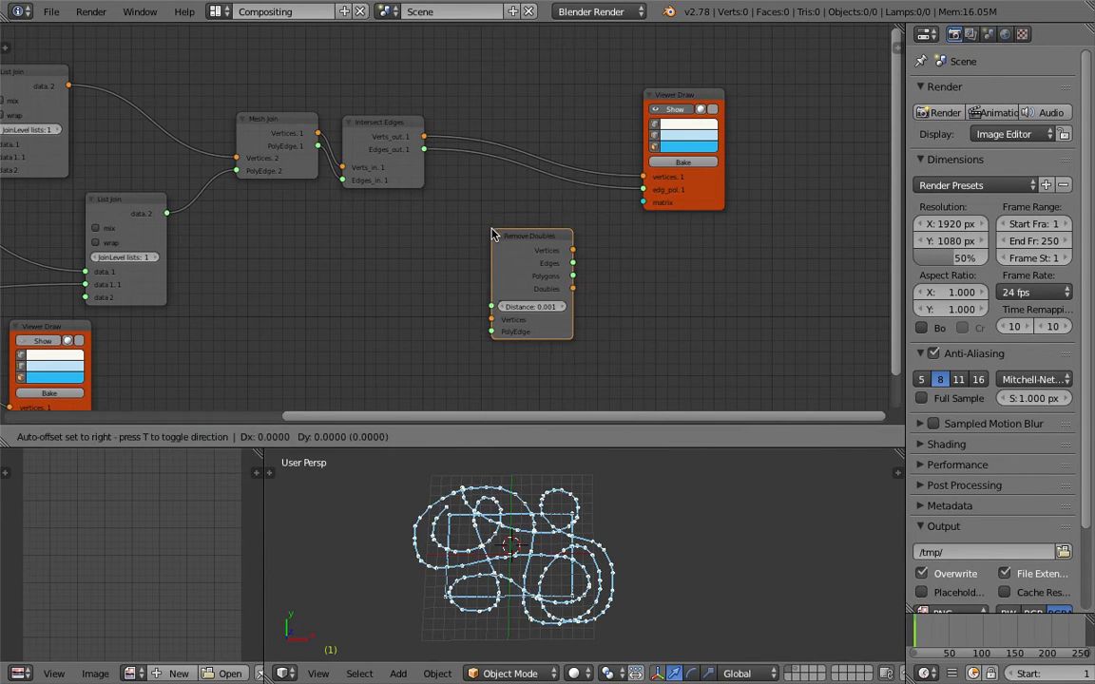
left_click(478, 213)
key("ctrl+s")
left_click(478, 213)
Route Intersect Edges' vertices and edges through Remove Doubles into Viewer Draw, and line up the two downstream nodes
left_click_drag(424, 138, 482, 299)
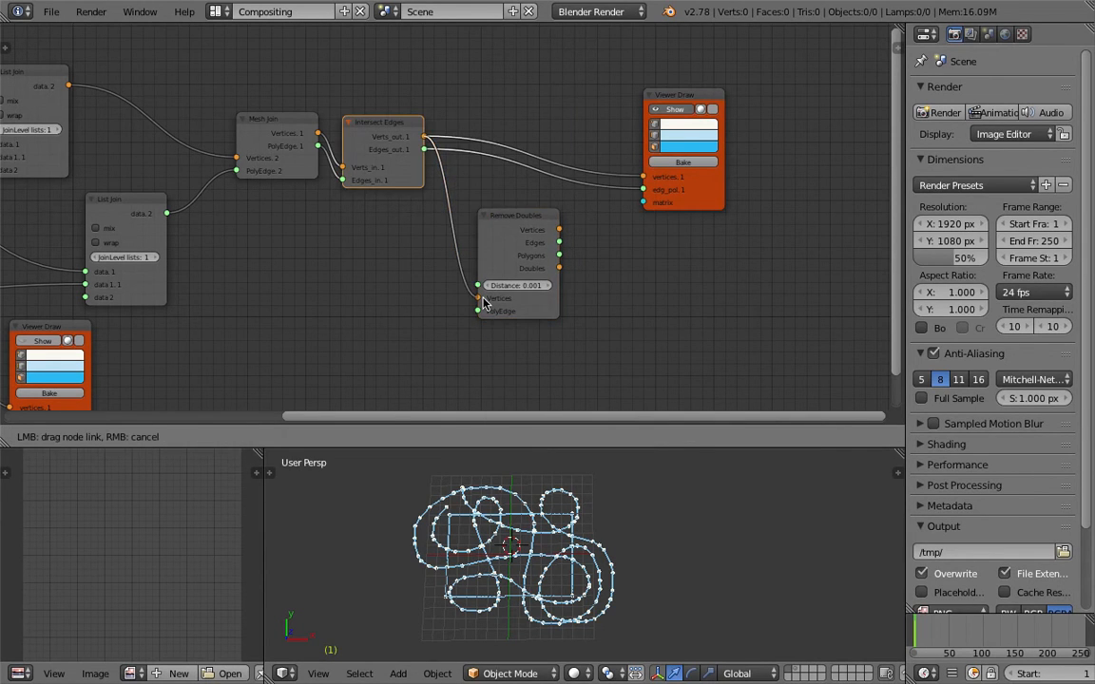
left_click_drag(425, 149, 478, 310)
mouse_move(513, 222)
left_mouse_down()
mouse_move(489, 215)
mouse_move(679, 170)
left_mouse_up()
scroll(504, 221, "up", 1)
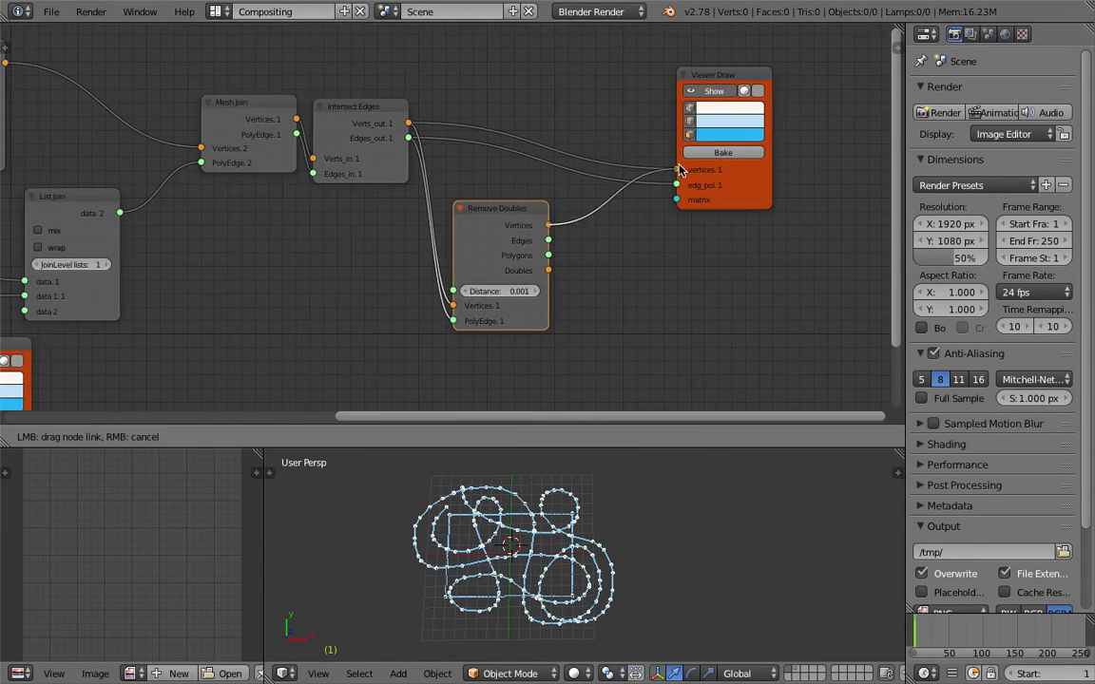
mouse_move(554, 260)
left_mouse_down()
mouse_move(551, 244)
mouse_move(677, 187)
left_mouse_up()
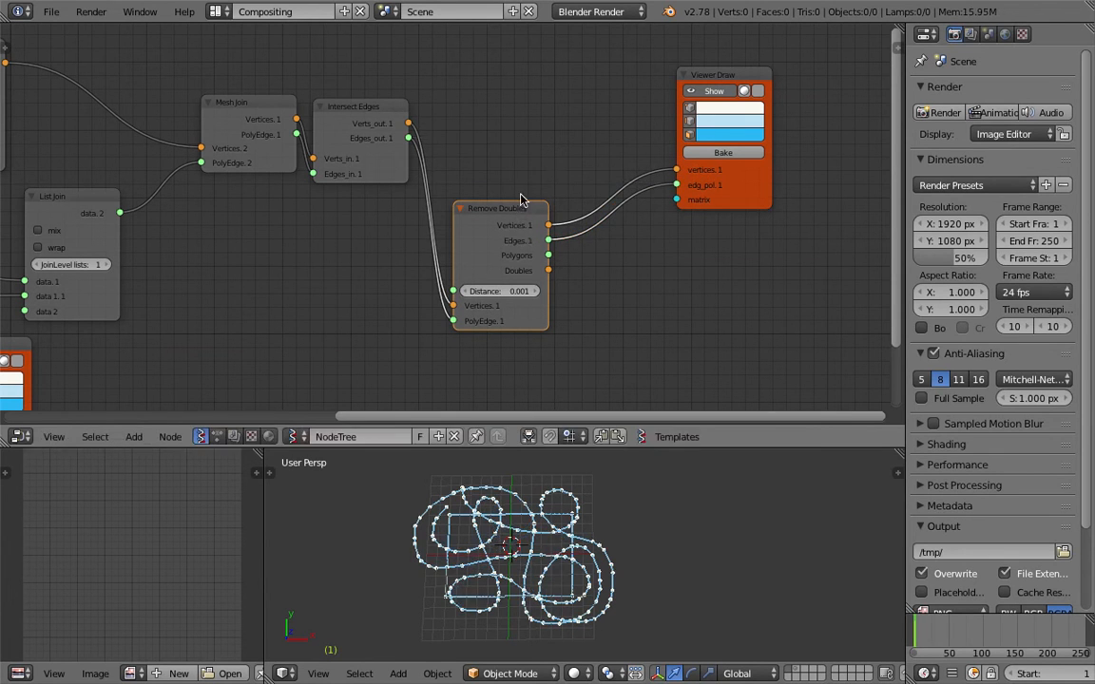
left_click_drag(519, 206, 540, 139)
left_click_drag(716, 75, 643, 112)
key("ctrl+s")
left_click(641, 113)
Try Remove Doubles distances up to 0.091 and return the distance to 0.001
scroll(583, 219, "up", 3)
left_click(579, 225)
left_click(584, 229)
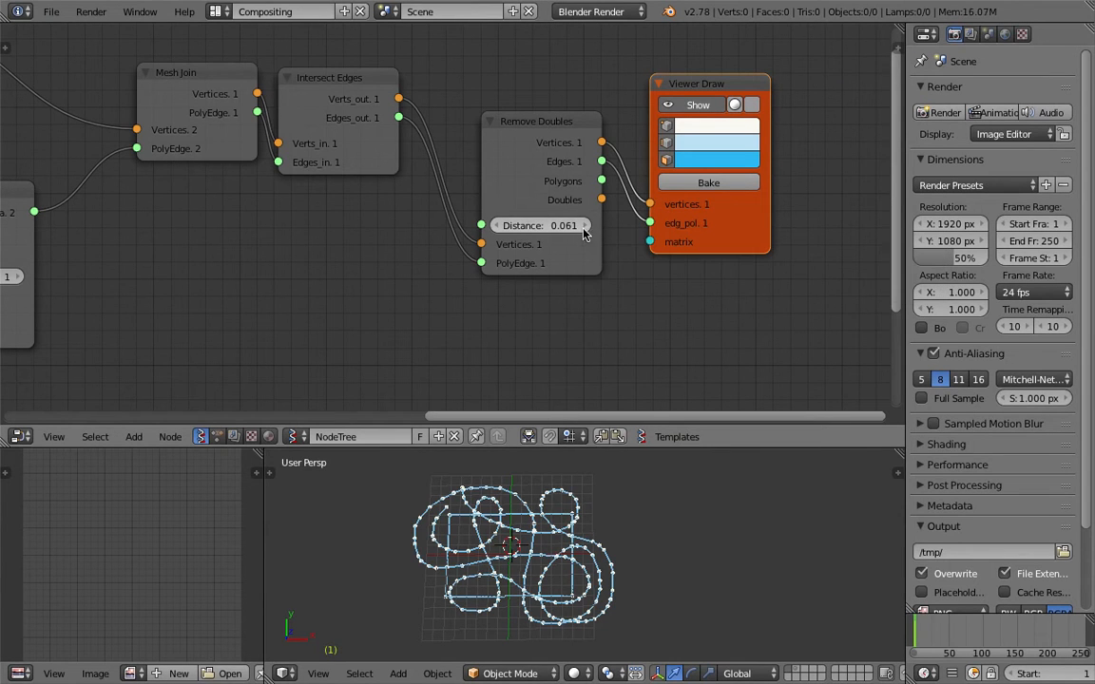
left_click(497, 230)
scroll(587, 547, "up", 2)
left_click(582, 228)
left_click(583, 228)
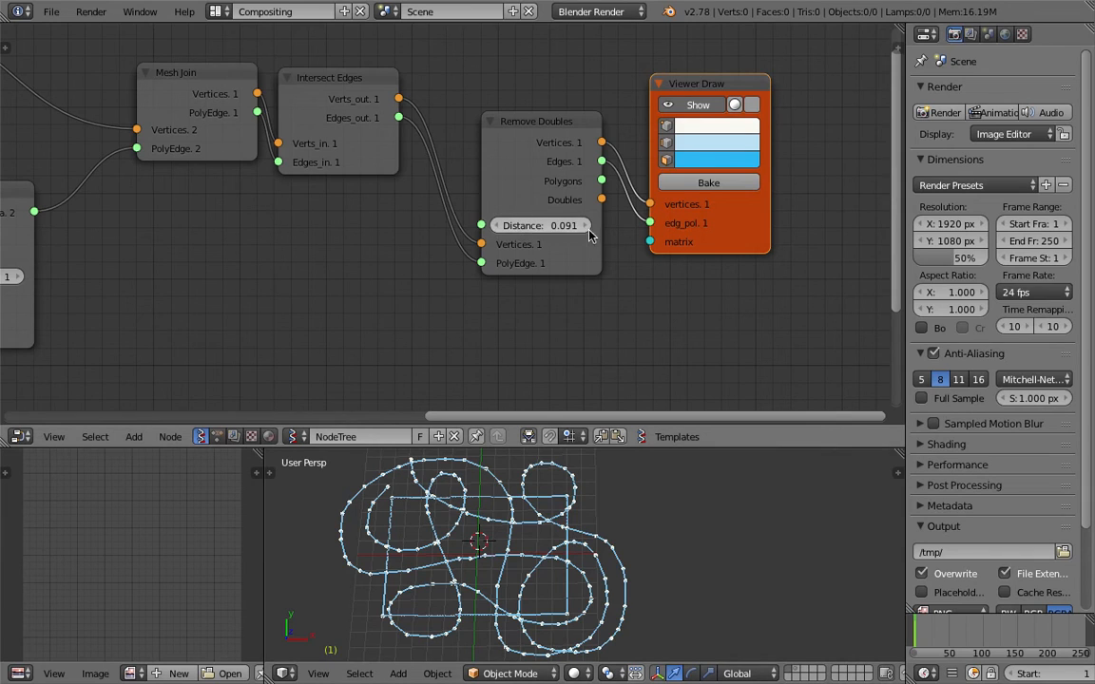
left_click(497, 230)
left_click(497, 230)
left_click(497, 229)
left_click(586, 228)
left_click(496, 229)
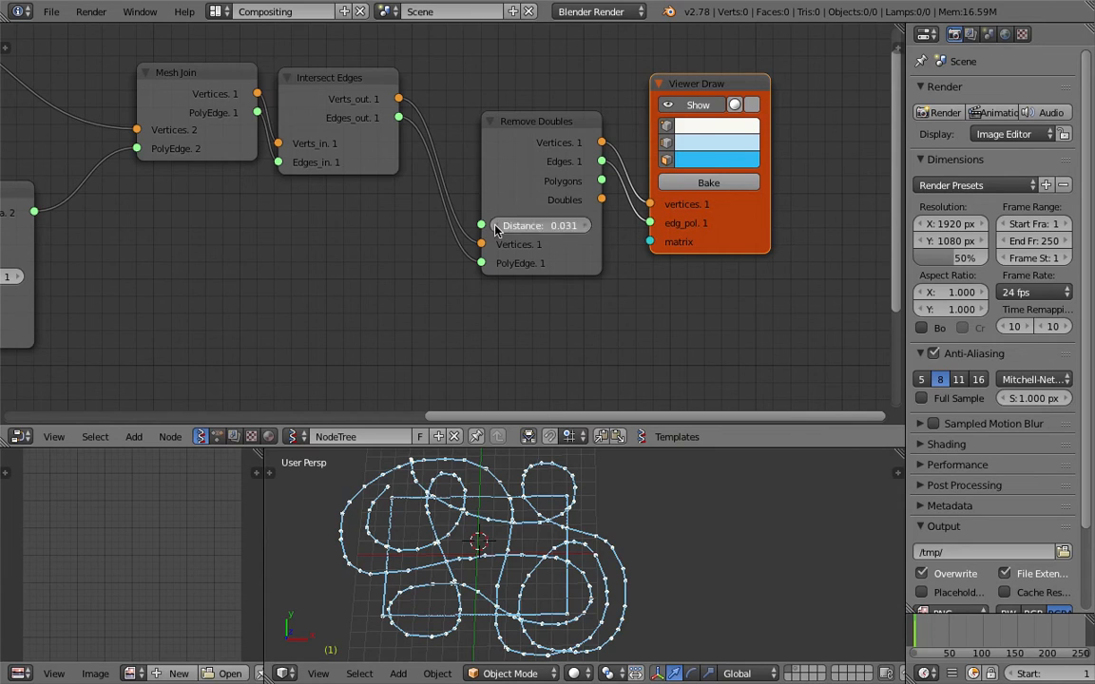
scroll(611, 333, "down", 2)
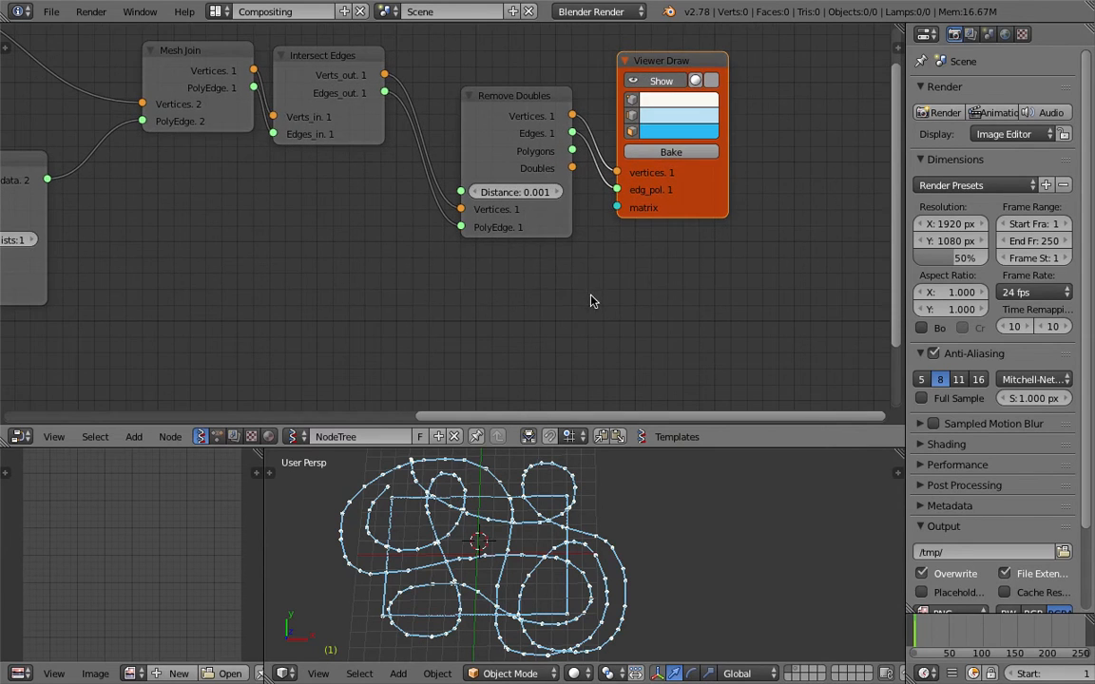
Bake the cleaned mesh from the Viewer Draw connected to Remove Doubles and move the baked object beside the preview
middle_click_drag(591, 301, 423, 255)
key("g")
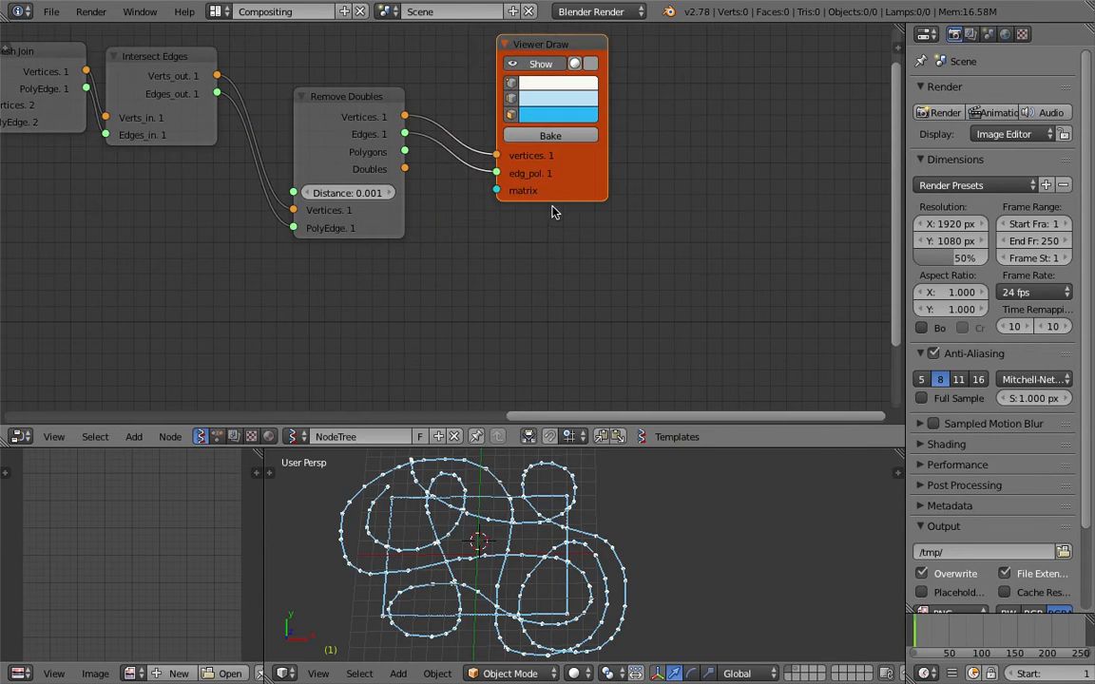
left_click(567, 143)
scroll(570, 552, "down", 1)
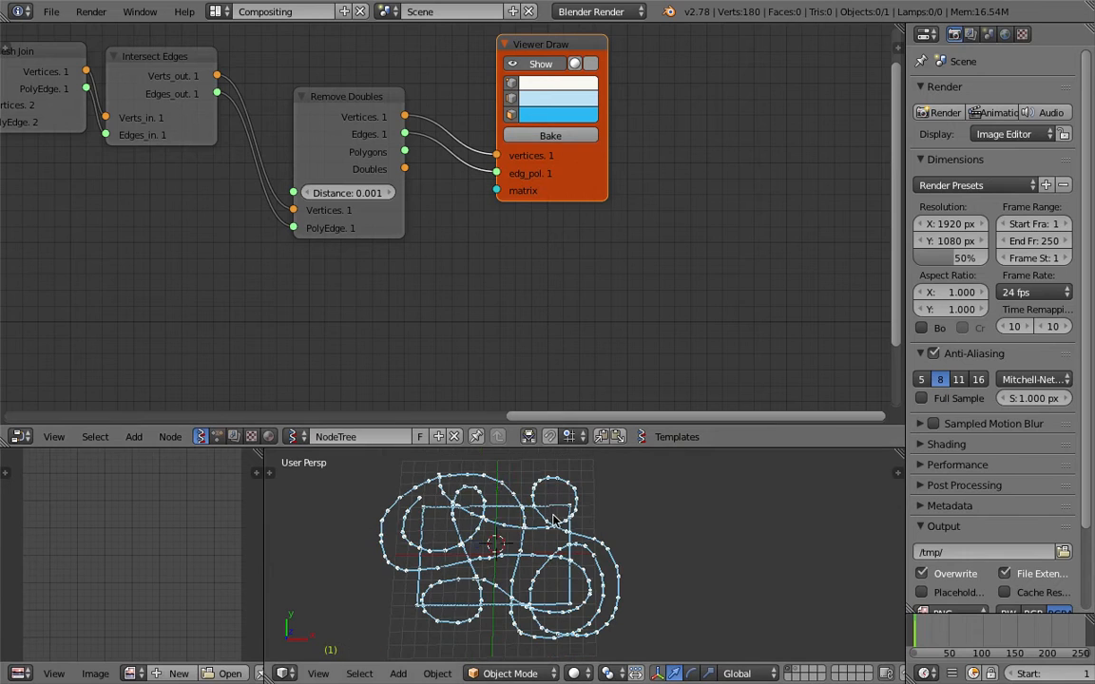
key("g")
left_click(810, 504)
middle_click_drag(810, 504, 673, 547, "shift")
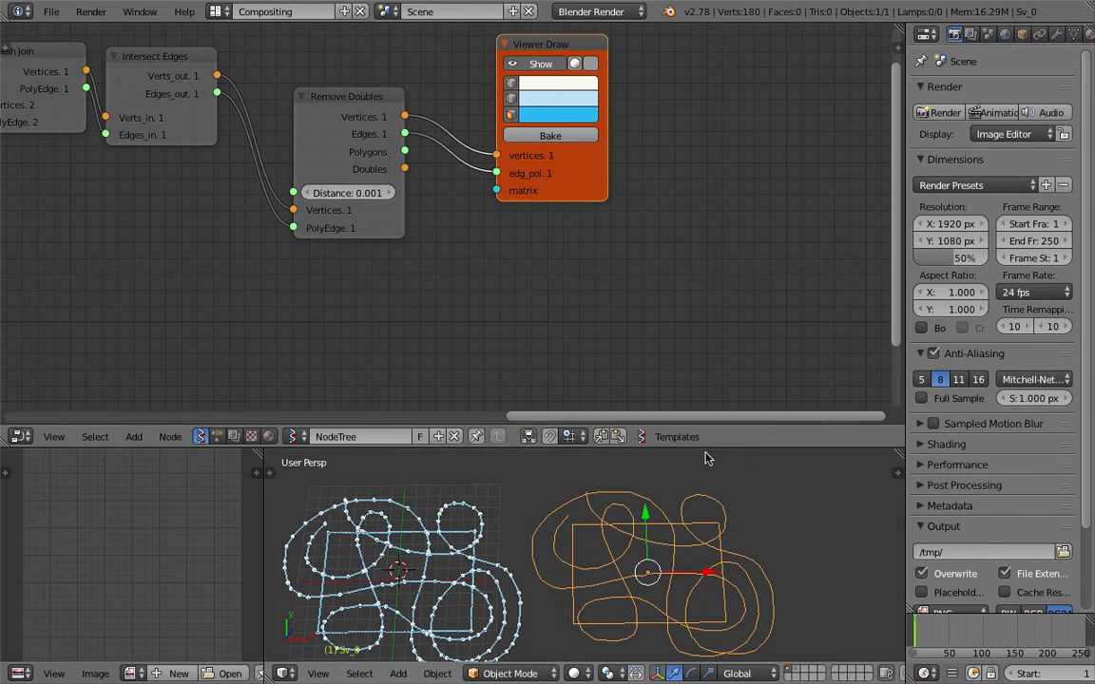
Enlarge the 3D view and select all geometry of the baked mesh in Edit Mode
left_click_drag(705, 450, 705, 306)
scroll(672, 447, "up", 2)
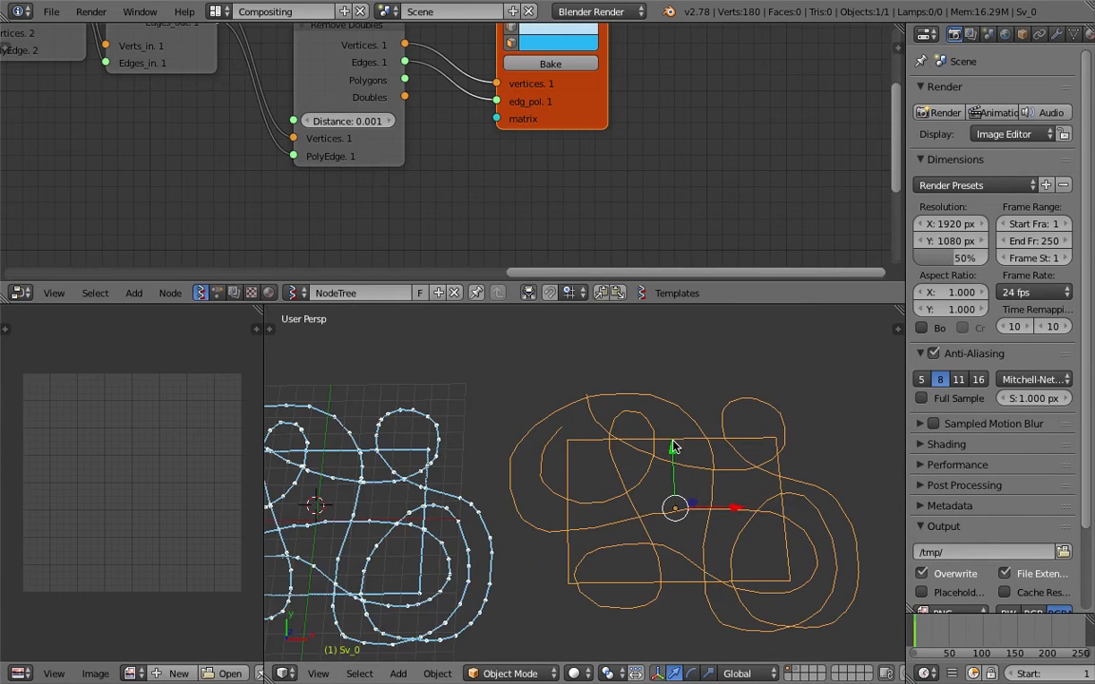
key("Tab")
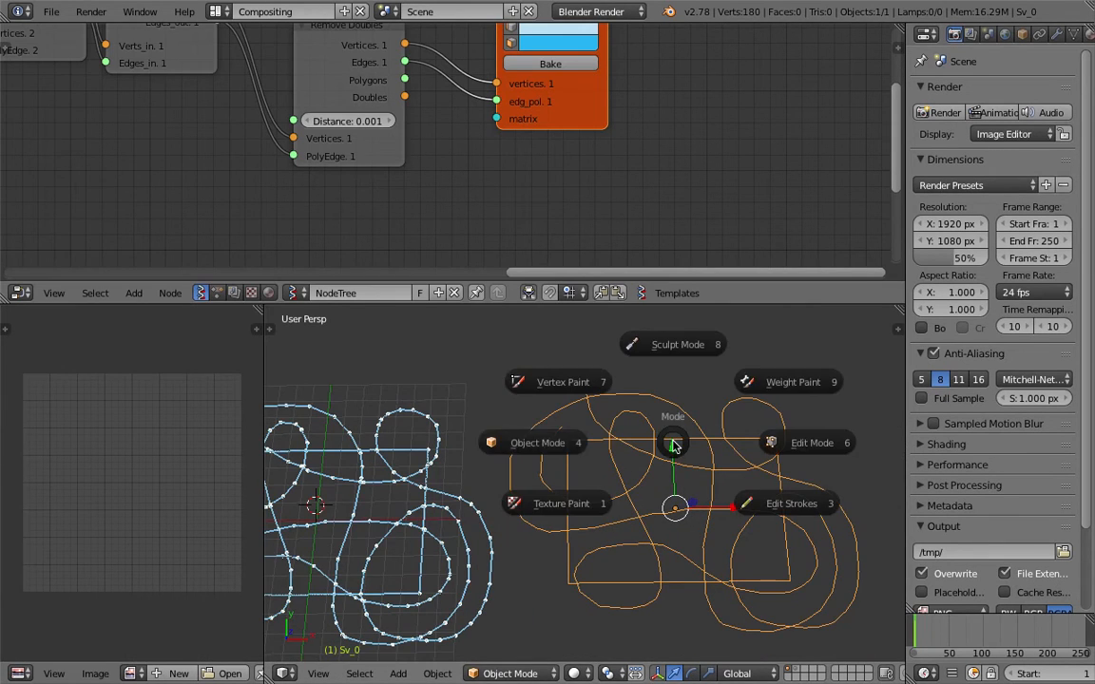
left_click(788, 443)
scroll(751, 457, "up", 3)
scroll(678, 486, "down", 2)
key("a")
key("KP_Decimal")
Run Fill Holes on the selected outlines with Sides set to 27
key("space")
type("fill ho")
key("Return")
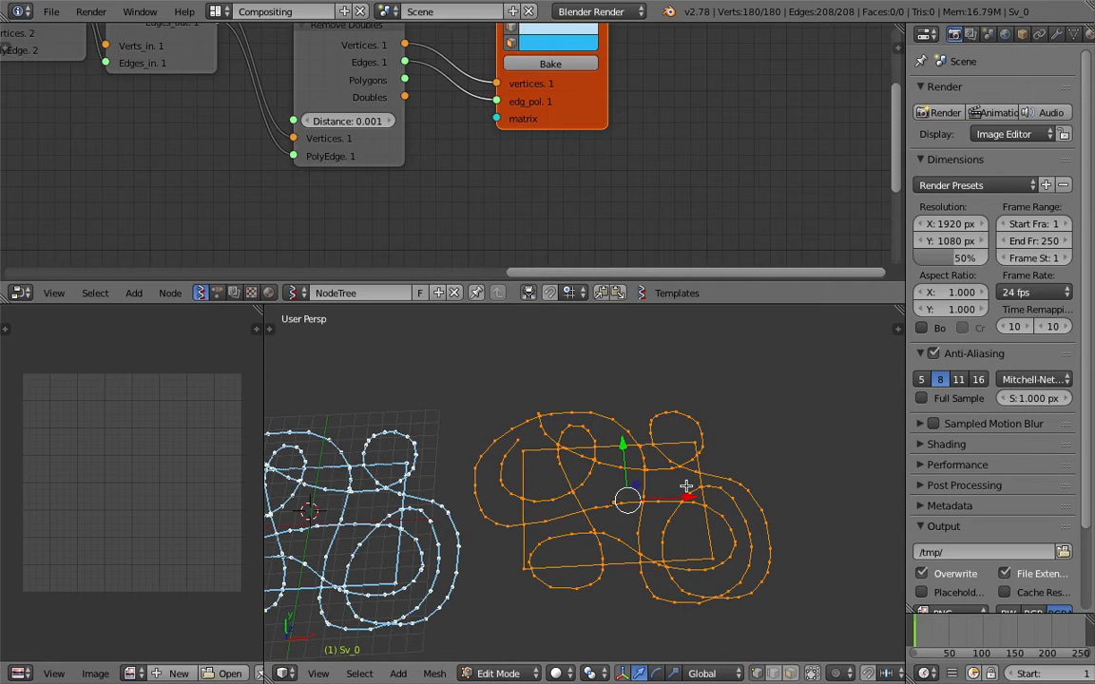
left_click(270, 331)
mouse_move(361, 613)
left_mouse_down()
mouse_move(466, 613)
mouse_move(364, 619)
left_mouse_up()
Return to Object Mode and examine the filled faces of the baked mesh
scroll(672, 532, "up", 4)
key("Tab")
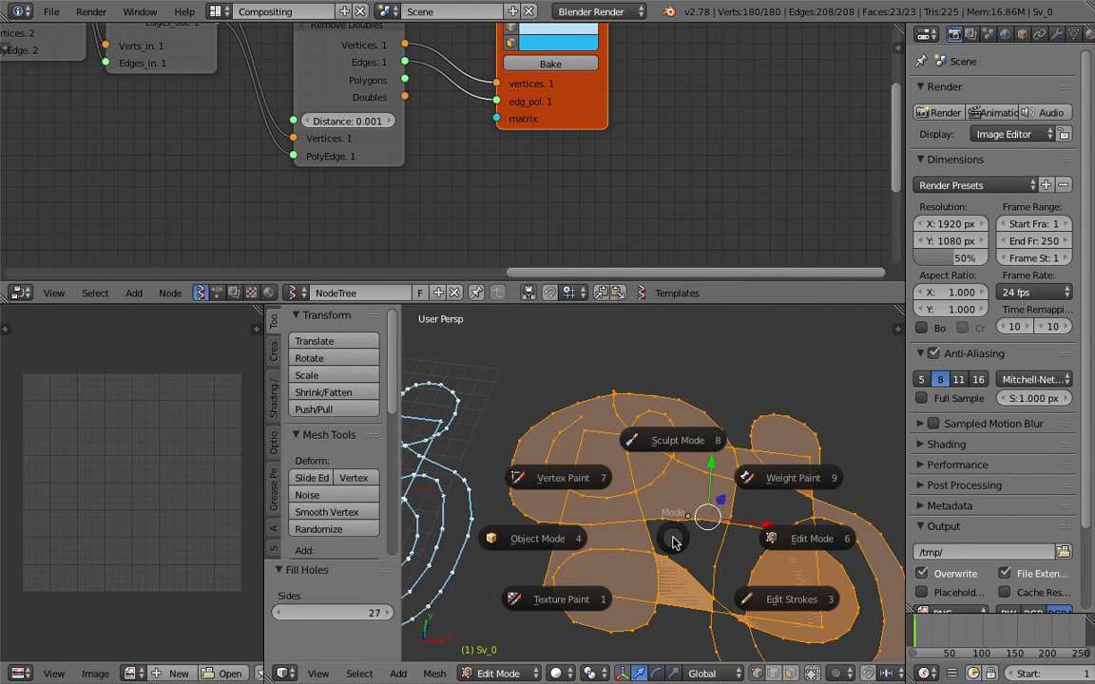
left_click(561, 535)
scroll(659, 518, "up", 5)
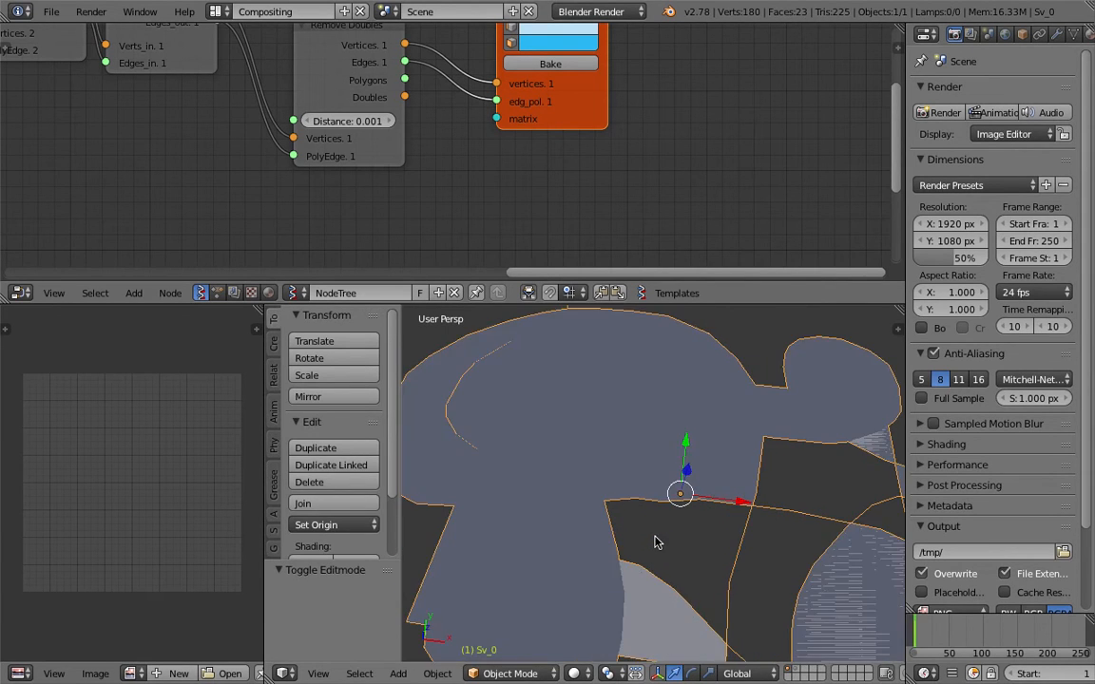
scroll(654, 569, "down", 5)
scroll(637, 493, "up", 3)
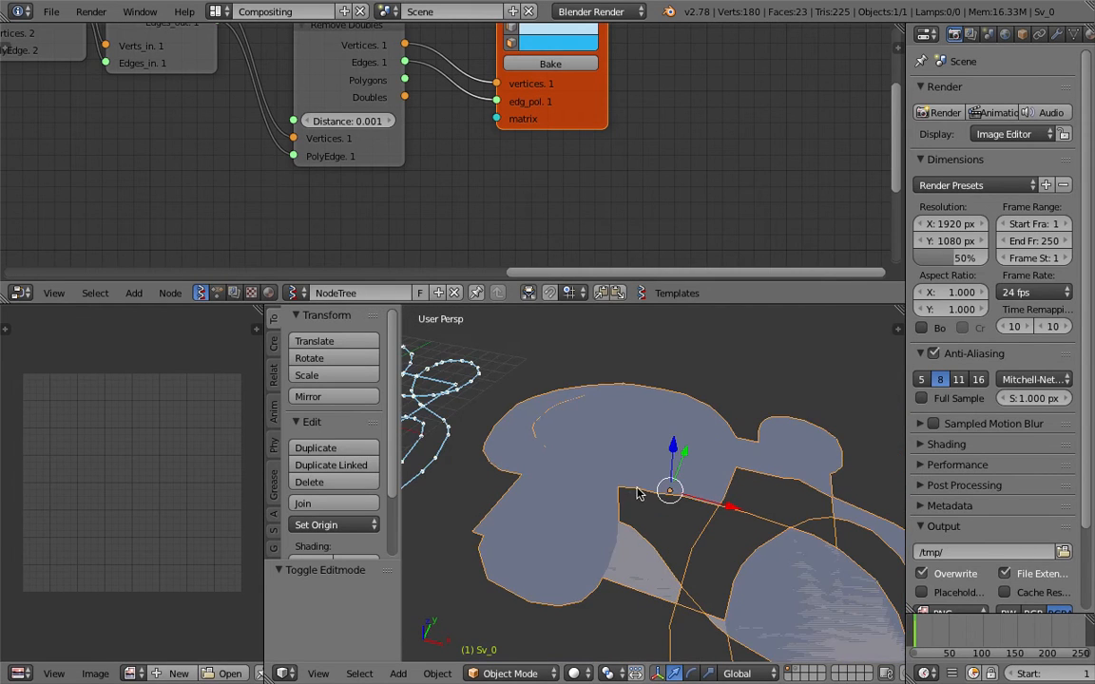
Delete the baked mesh object from the scene
scroll(696, 513, "up", 1)
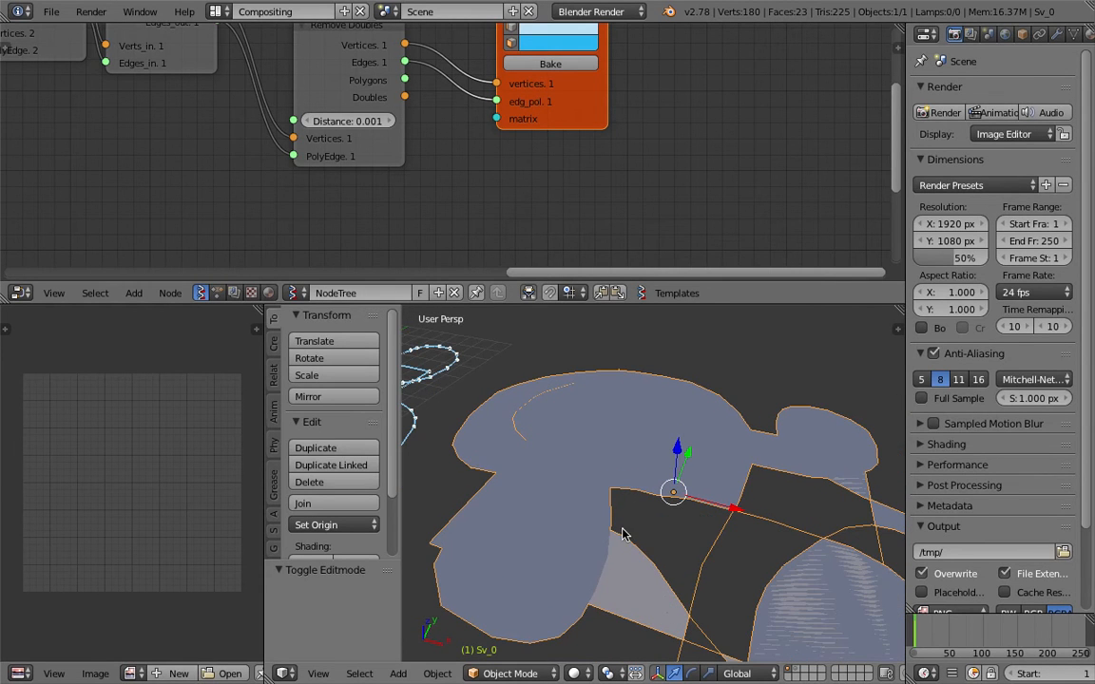
middle_click_drag(622, 535, 648, 510)
middle_click_drag(705, 589, 698, 562)
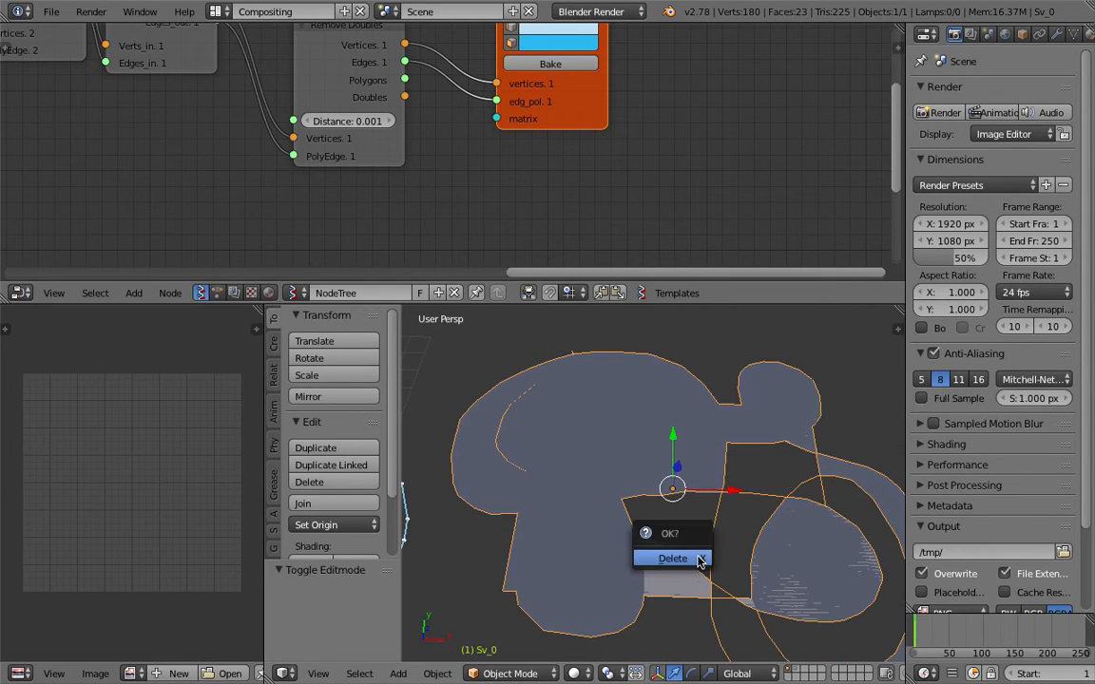
key("x")
left_click(677, 556)
Set the Remove Doubles node's Distance to 0.020 and move the Viewer Draw node farther from it
middle_click_drag(409, 178, 410, 203)
scroll(422, 267, "up", 1)
left_click(398, 221)
left_click_drag(539, 184, 639, 183)
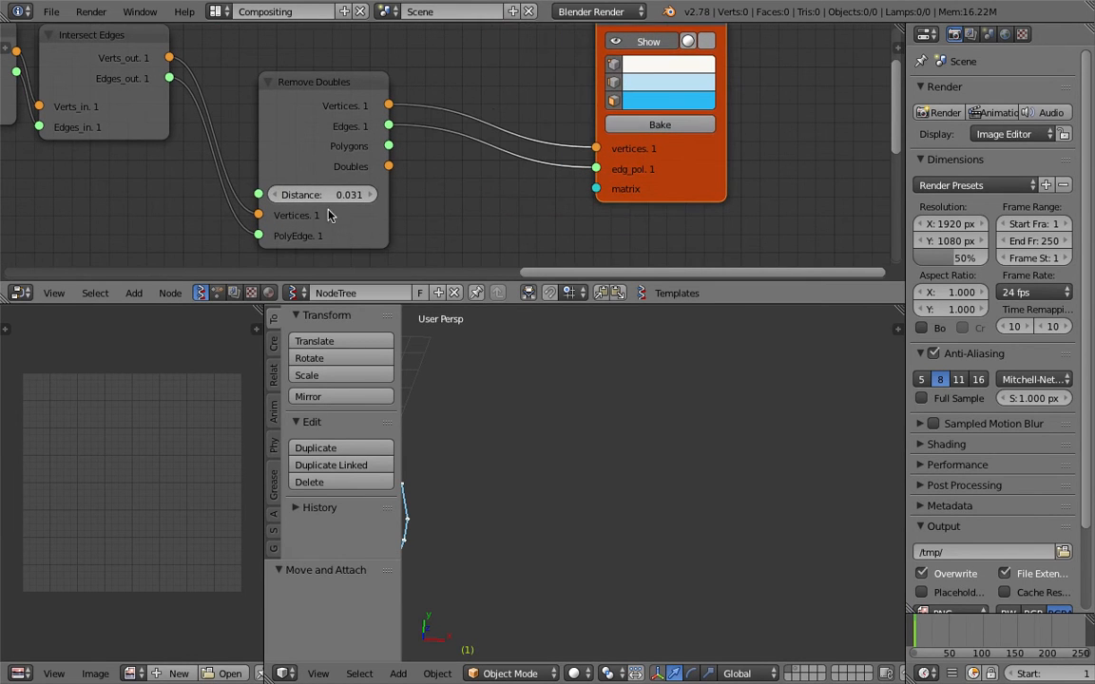
left_click(346, 195)
type("0.02")
key("Return")
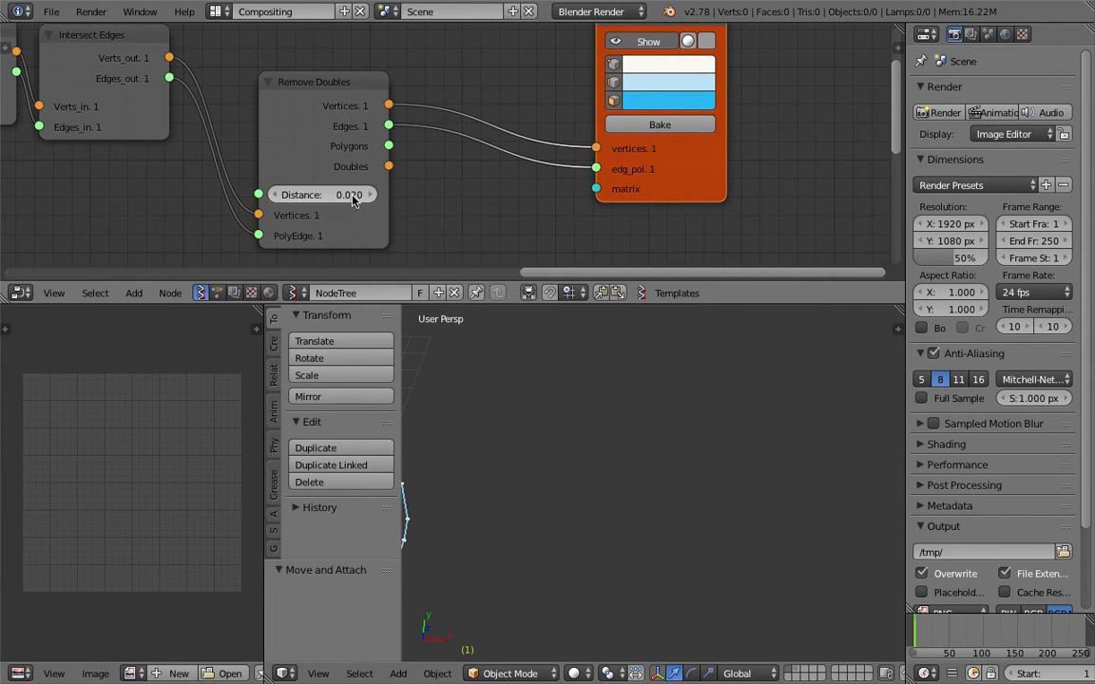
Make room for another node by moving Viewer Draw well away from Remove Doubles
scroll(432, 184, "down", 2)
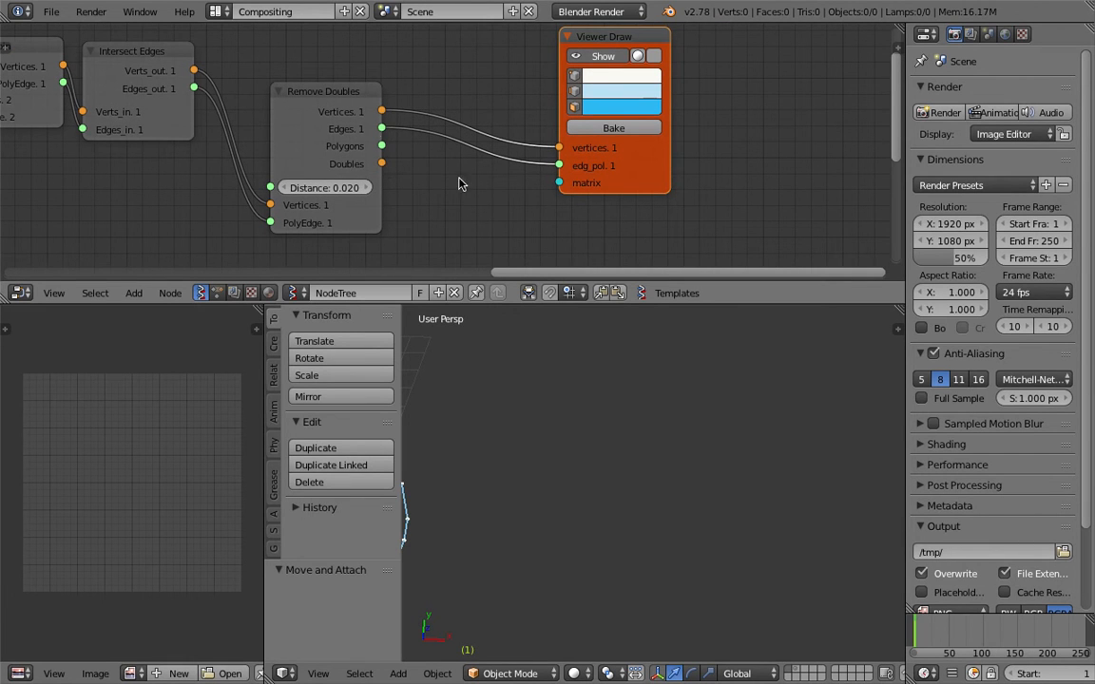
scroll(447, 199, "down", 1)
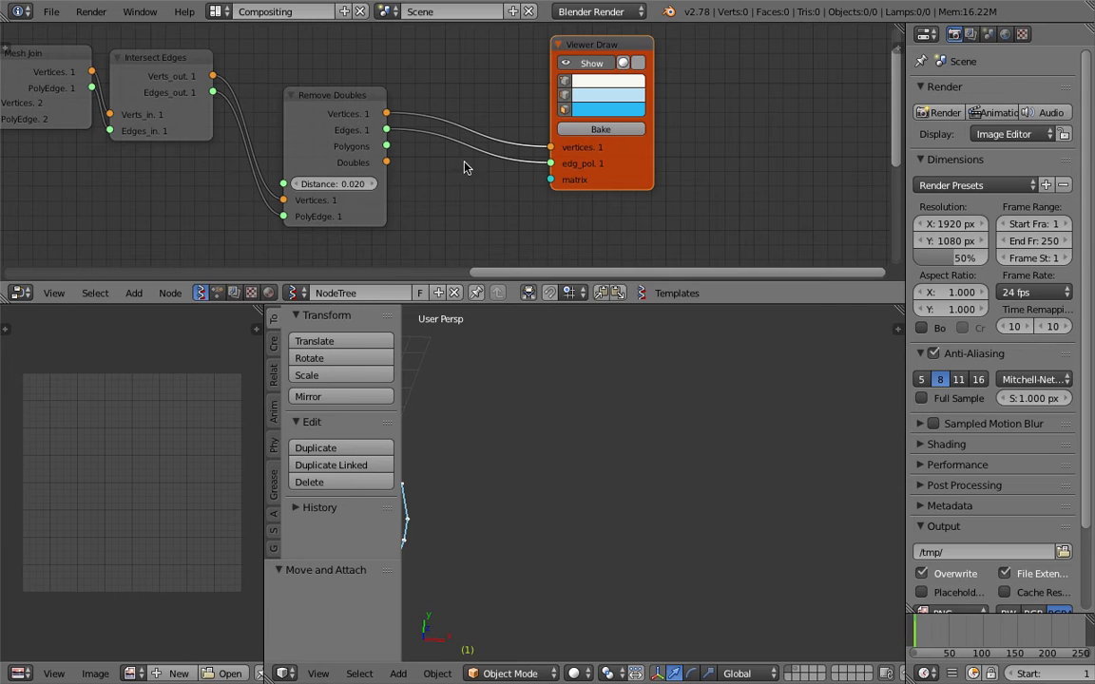
left_click_drag(614, 174, 834, 195)
Search for the Delete Loose node and insert it on the vertices link between Remove Doubles and Viewer Draw
key("shift+a")
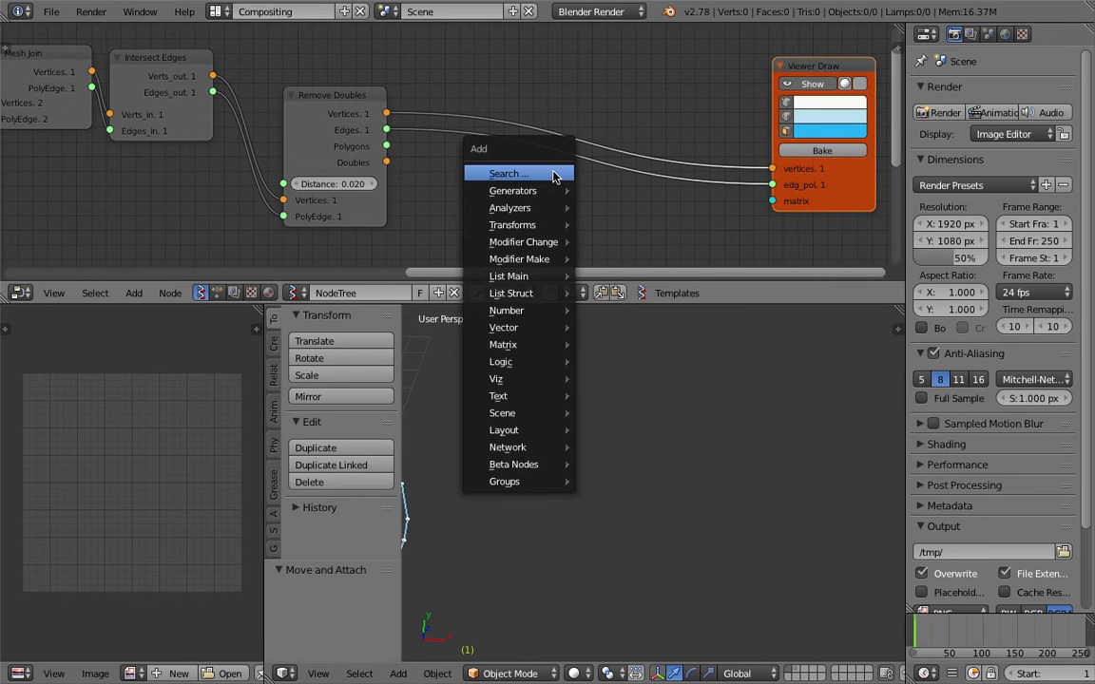
left_click(553, 174)
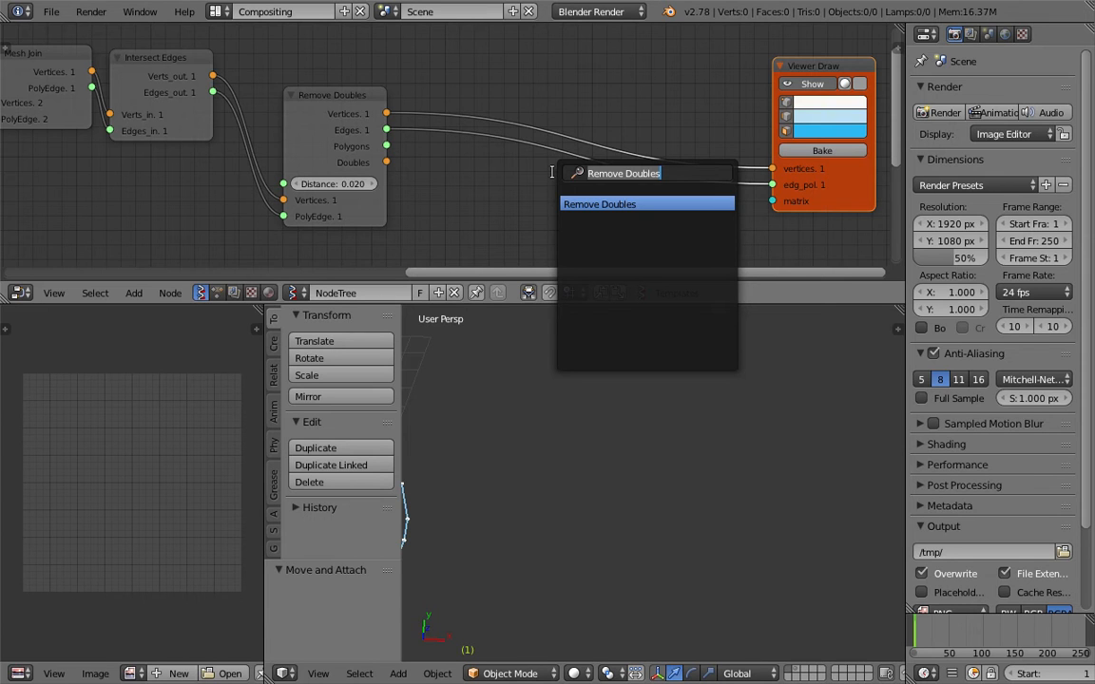
type("rem")
key("BackSpace")
key("BackSpace")
key("BackSpace")
type("delete")
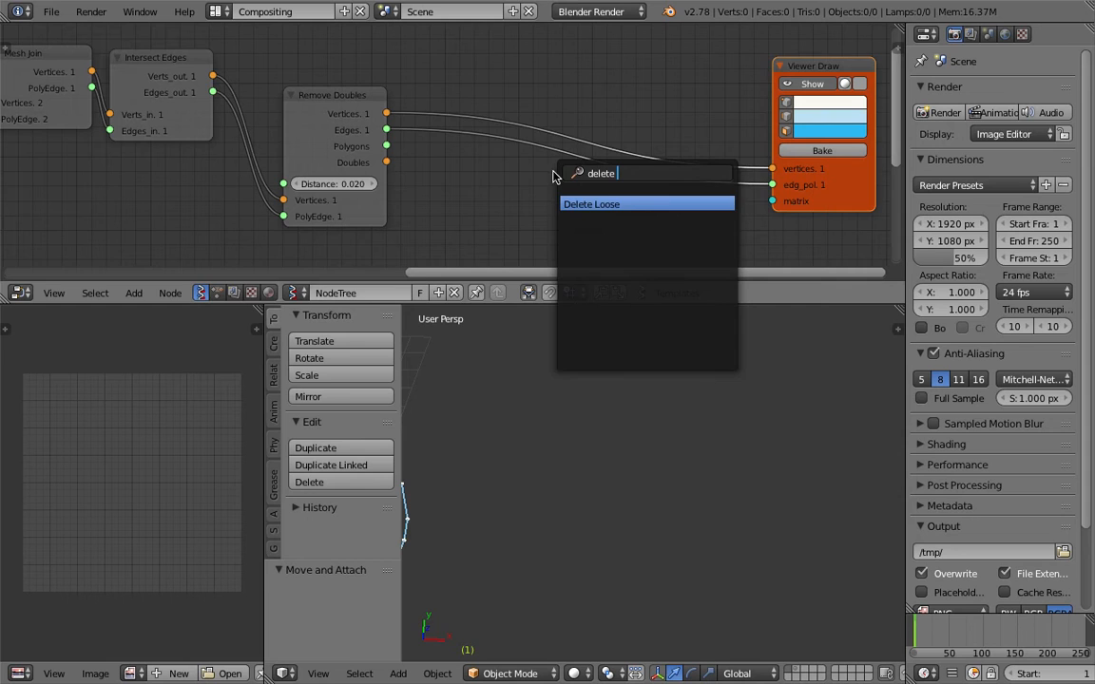
key("Return")
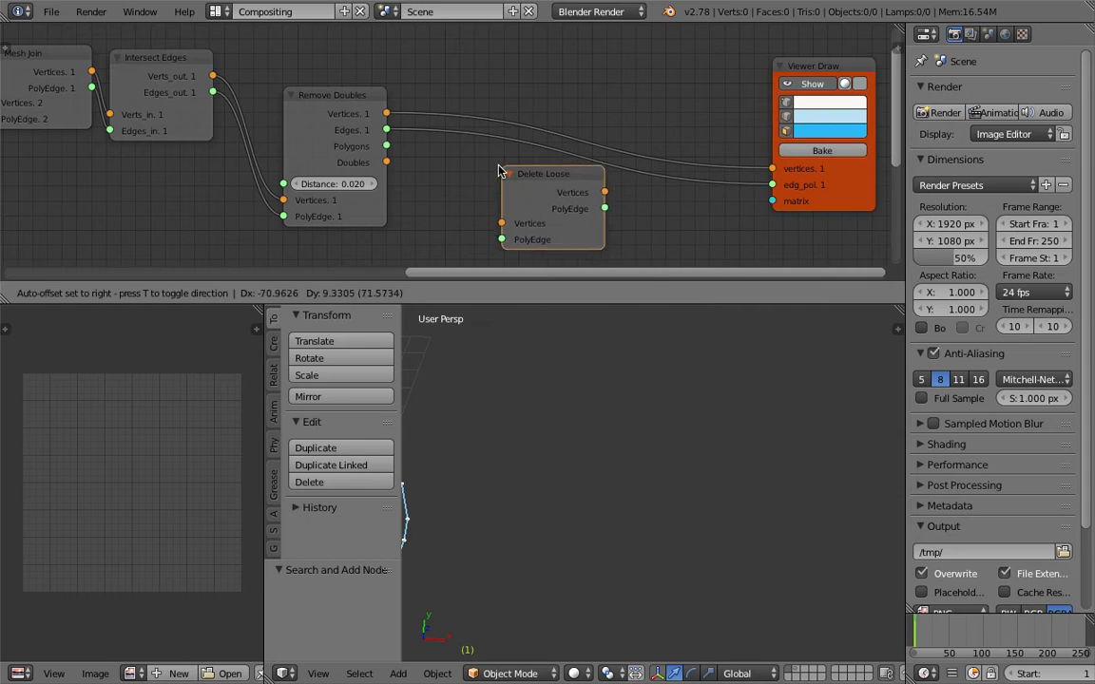
left_click(465, 74)
Link Remove Doubles' Edges into Delete Loose's PolyEdge and its PolyEdge output to Viewer Draw's edg_pol, placing the node closer to Remove Doubles
left_click_drag(387, 130, 447, 166)
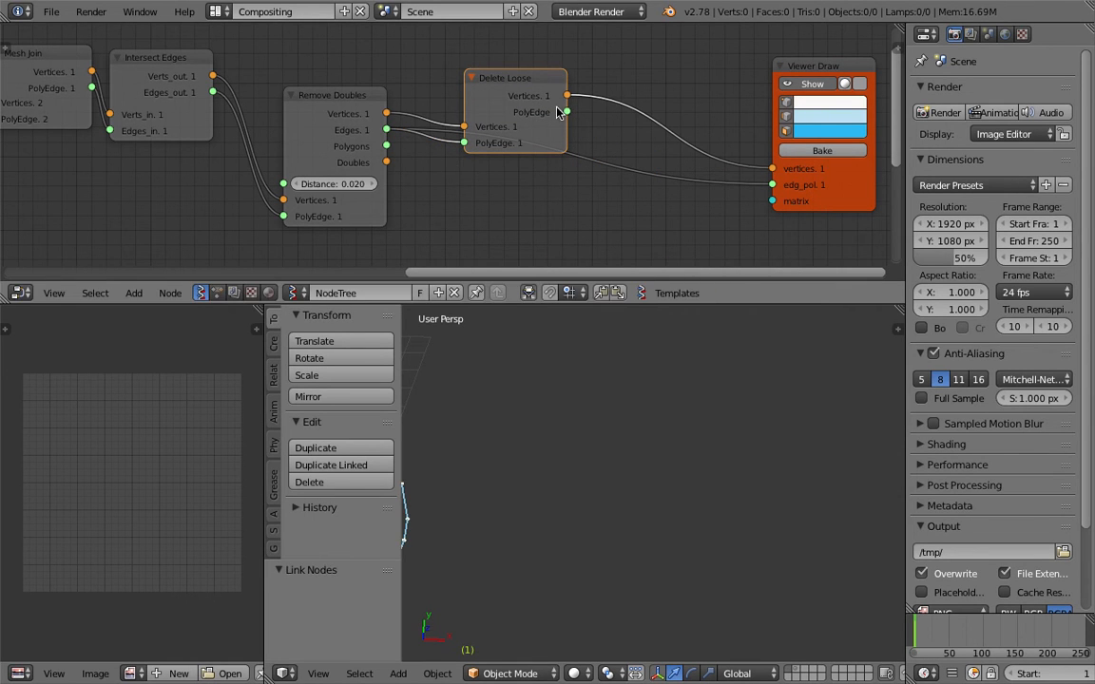
mouse_move(566, 114)
left_mouse_down()
mouse_move(677, 170)
mouse_move(772, 185)
left_mouse_up()
left_click_drag(571, 99, 512, 107)
key("KP_Decimal")
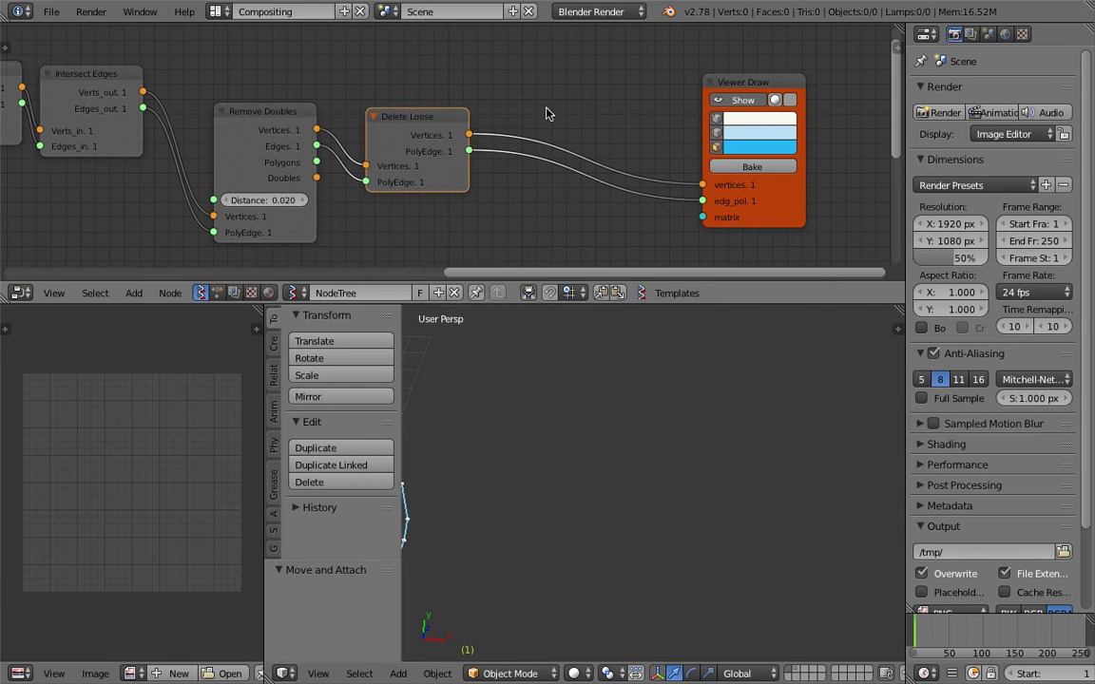
Insert a Fill Holes node between Delete Loose and Viewer Draw, linking its polygons output to edg_pol
key("space")
type("fill")
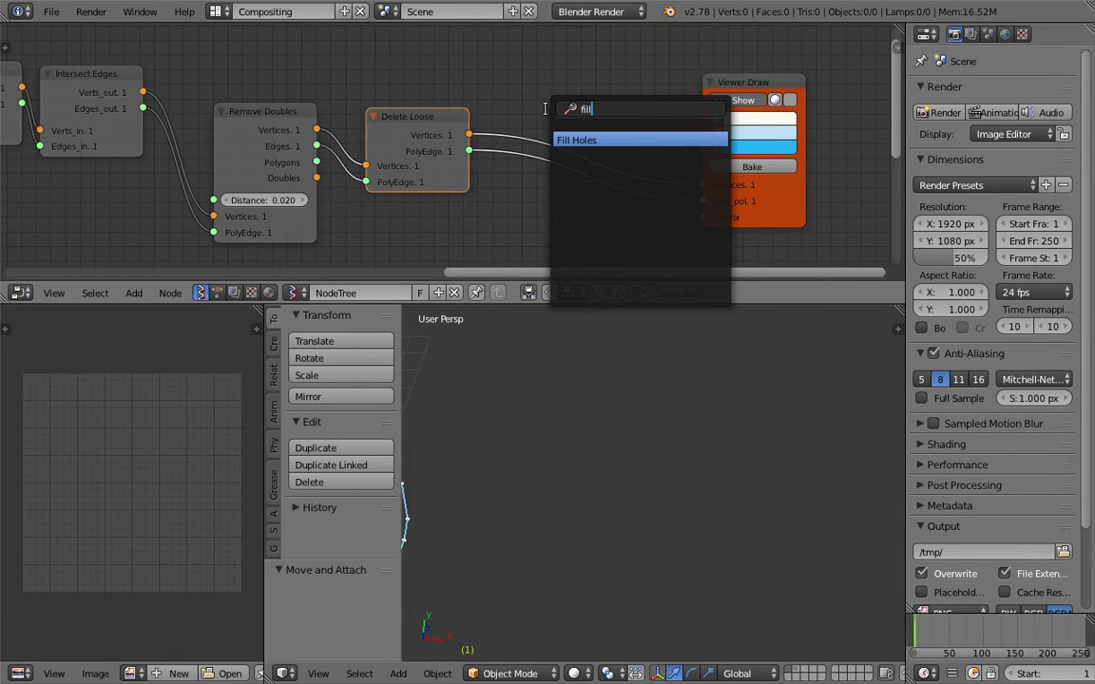
key("Return")
left_click(563, 104)
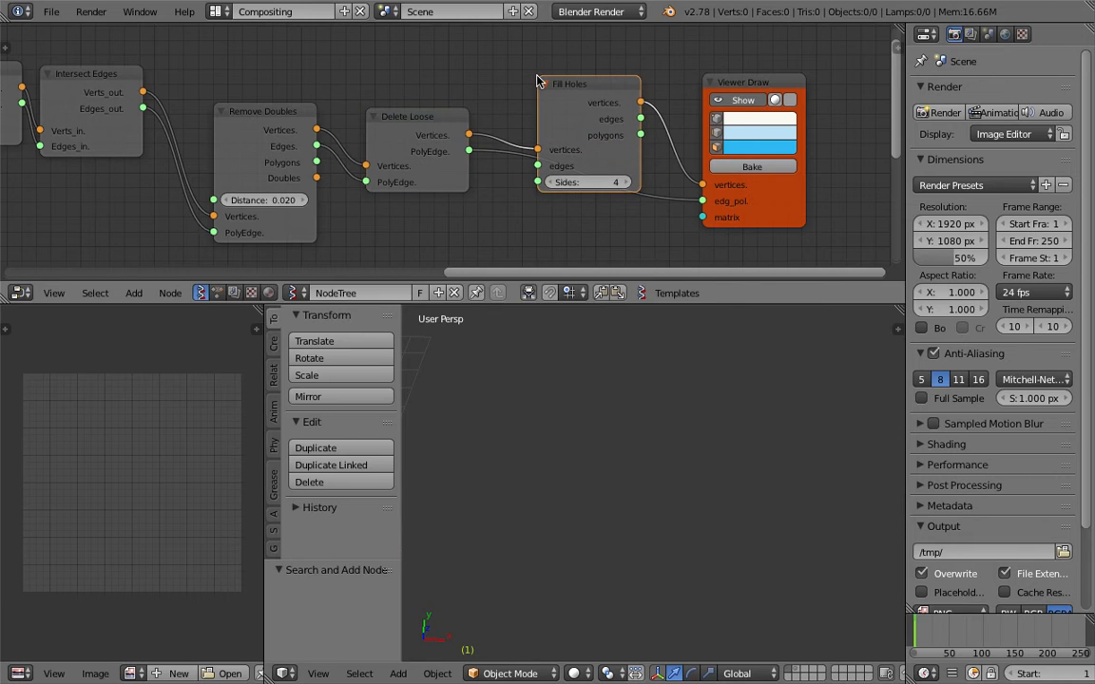
left_click_drag(469, 152, 538, 166)
left_click_drag(565, 127, 543, 141)
mouse_move(619, 148)
left_mouse_down()
mouse_move(620, 183)
mouse_move(699, 202)
left_mouse_up()
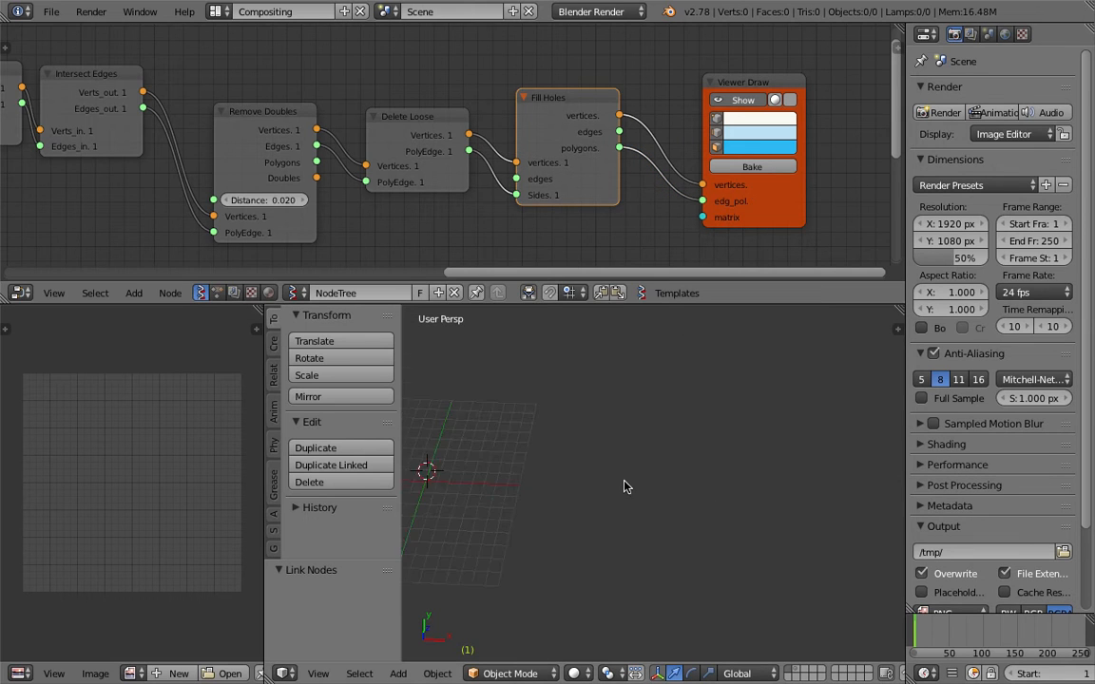
Set the Remove Doubles node's Distance to 0.030
middle_click_drag(714, 191, 652, 185)
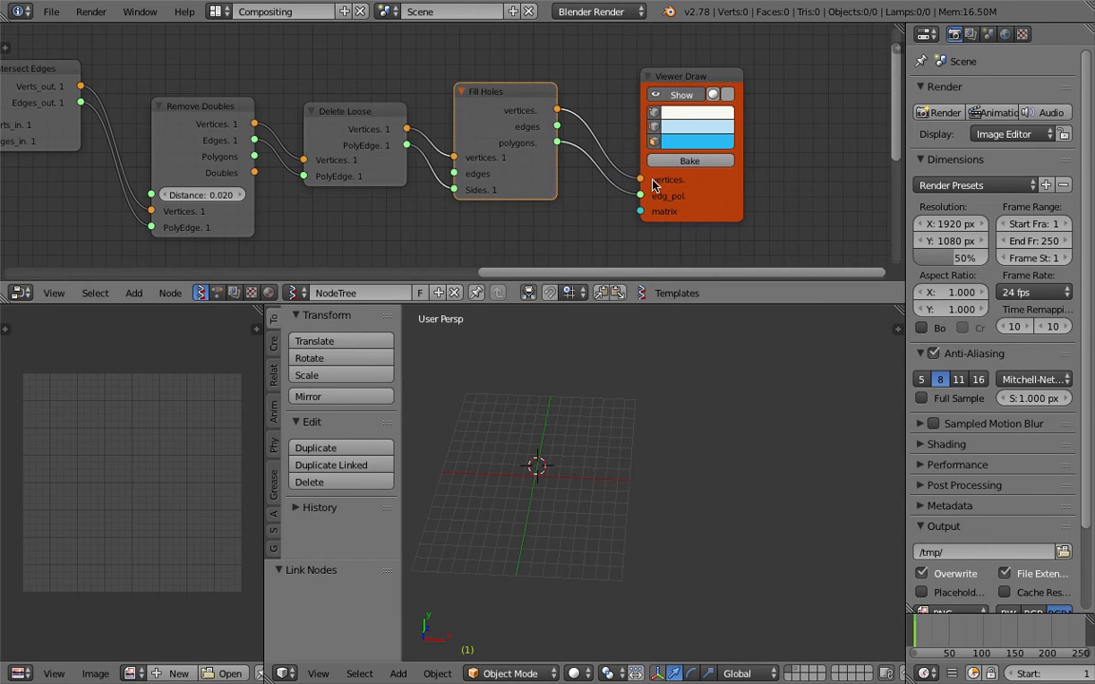
scroll(520, 114, "down", 1)
middle_click_drag(520, 114, 504, 164)
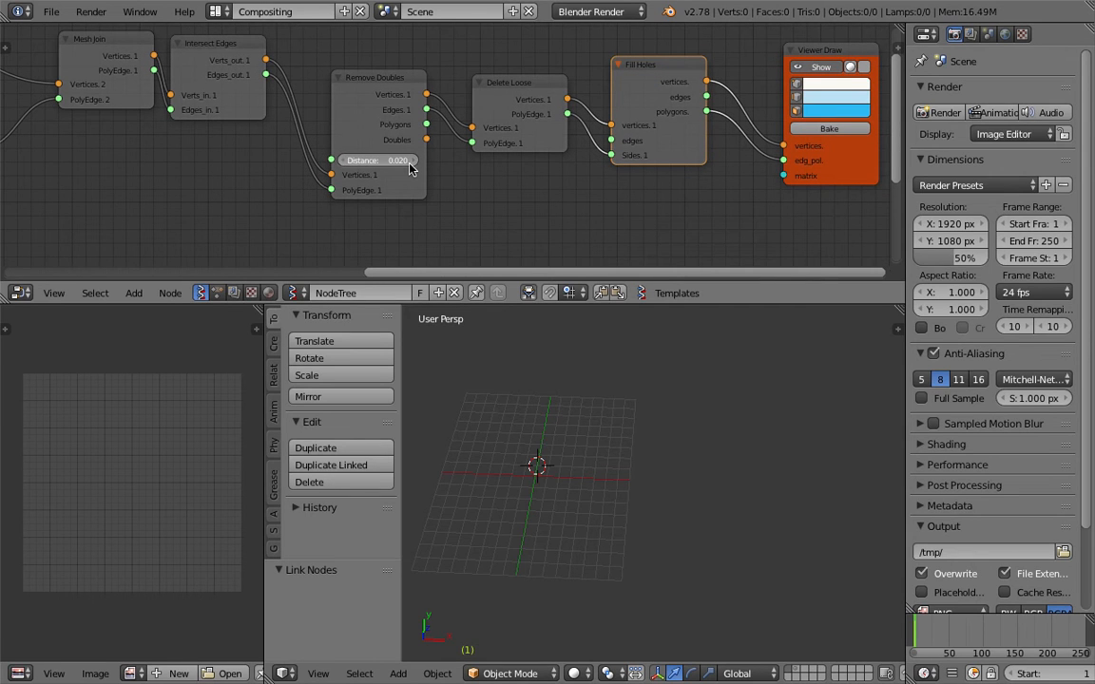
key("BackSpace")
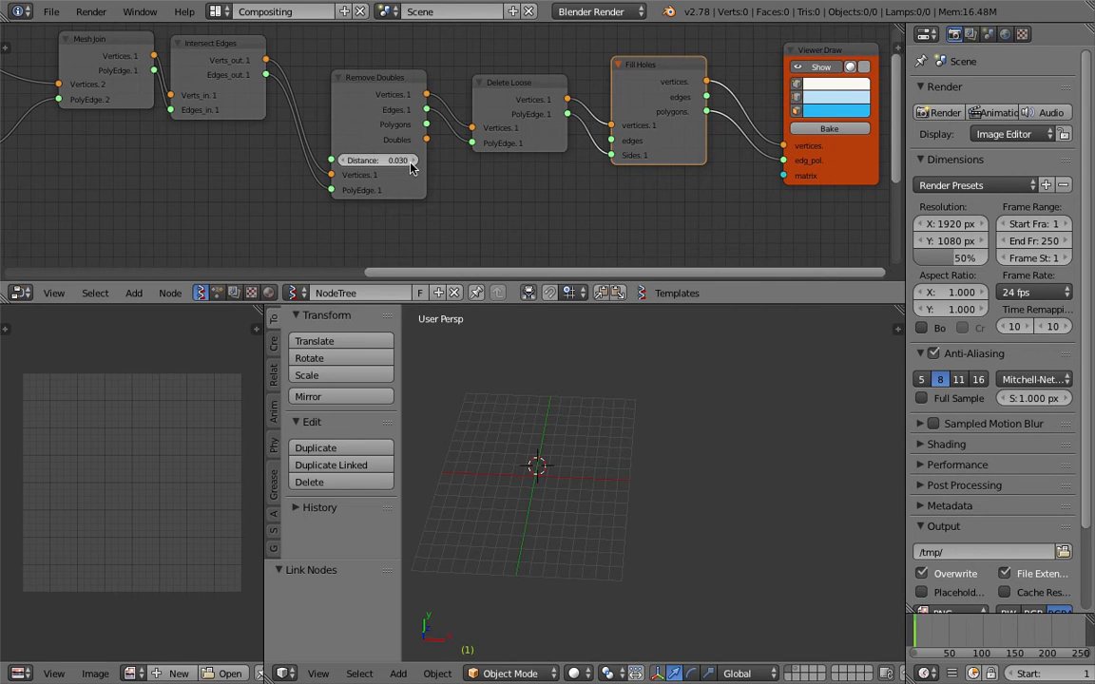
key("ctrl+s")
Space out the Intersect Edges and Mesh Join nodes in the node layout
left_click(501, 233)
left_click(517, 120)
left_click_drag(544, 114, 544, 103)
middle_click_drag(516, 96, 668, 107)
left_click_drag(351, 82, 379, 91)
left_click(691, 103)
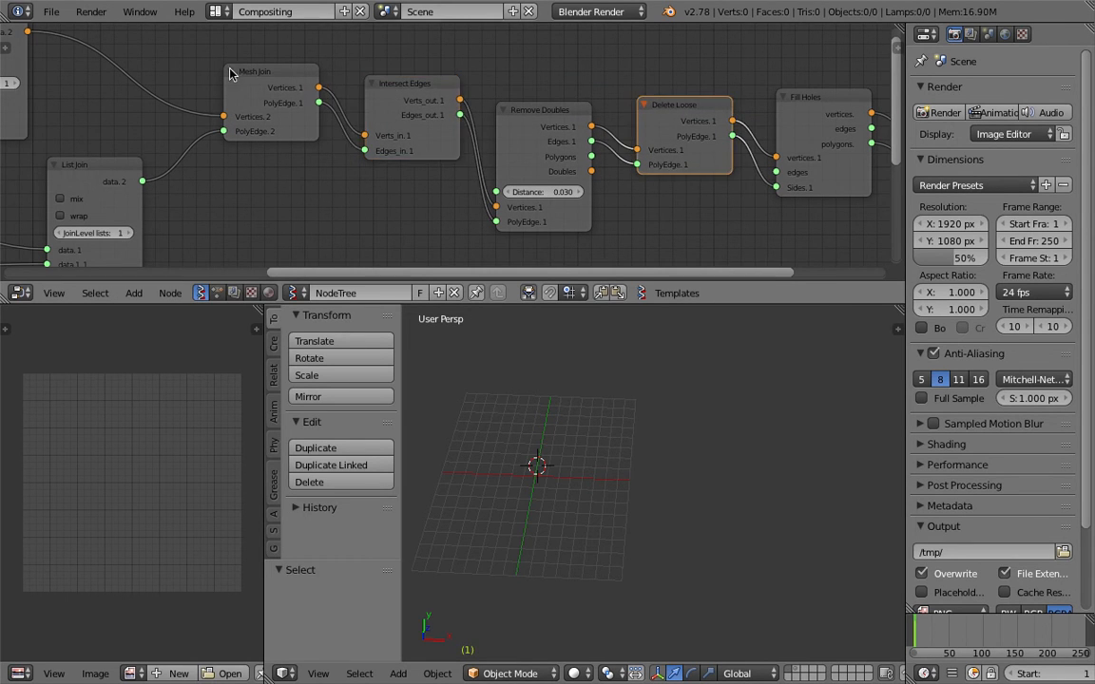
left_click_drag(232, 73, 200, 81)
key("ctrl+s")
left_click(195, 83)
Delete the Delete Loose node and connect Remove Doubles' Vertices and Edges directly to the Fill Holes inputs
left_click(664, 114)
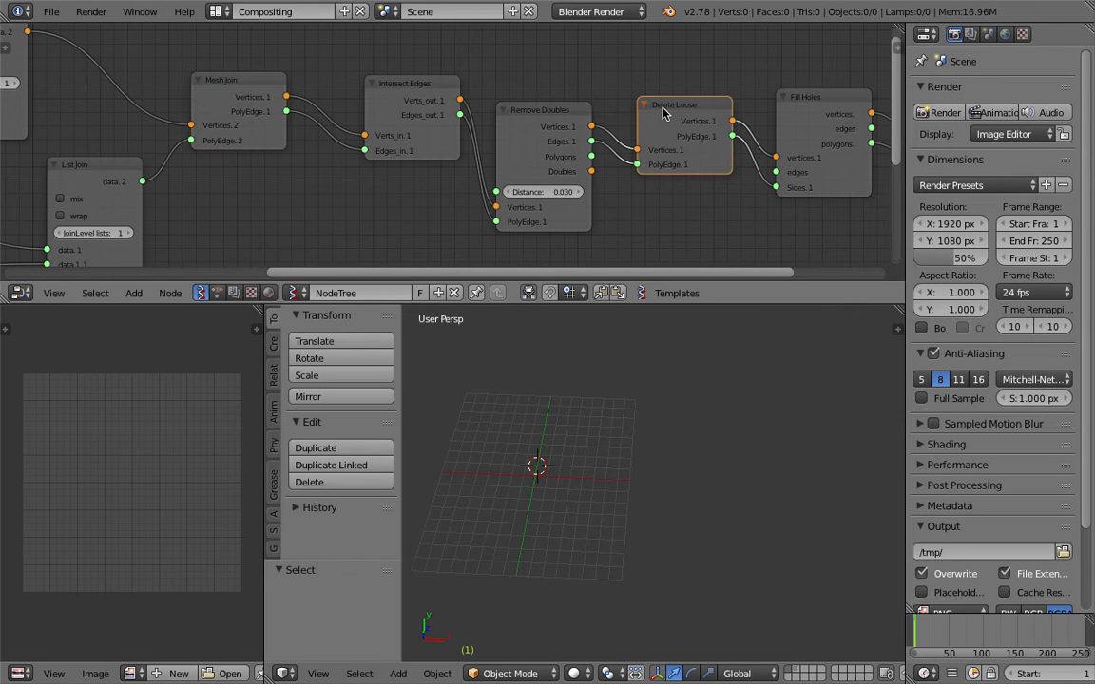
key("x")
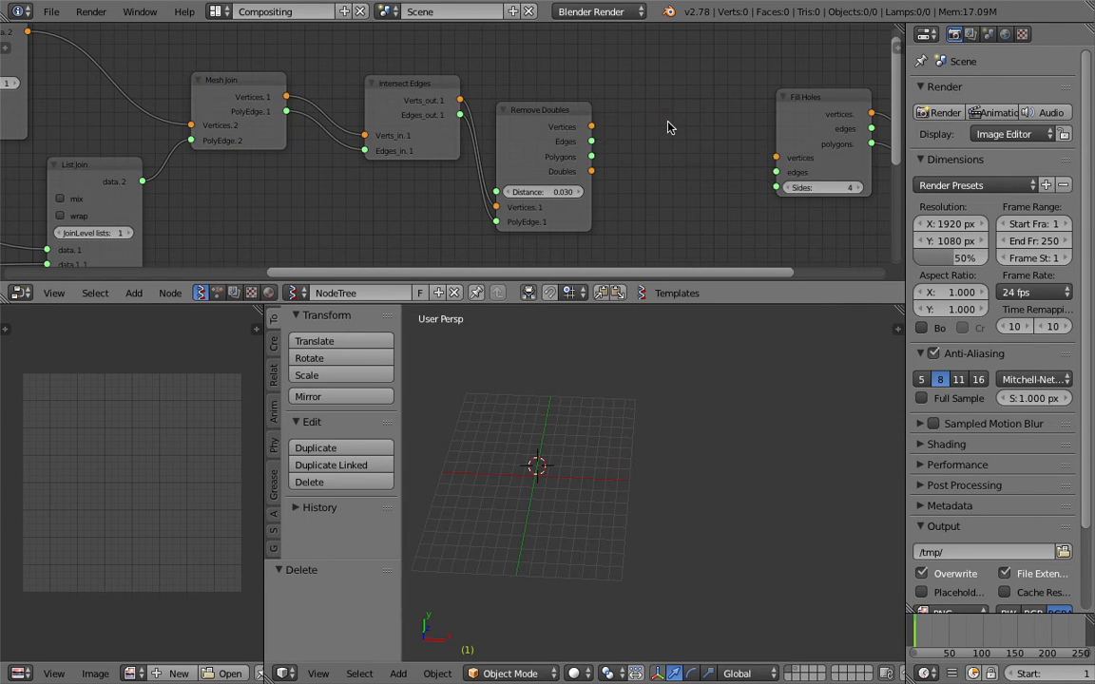
key("Home")
key("ctrl+s")
left_click(589, 123)
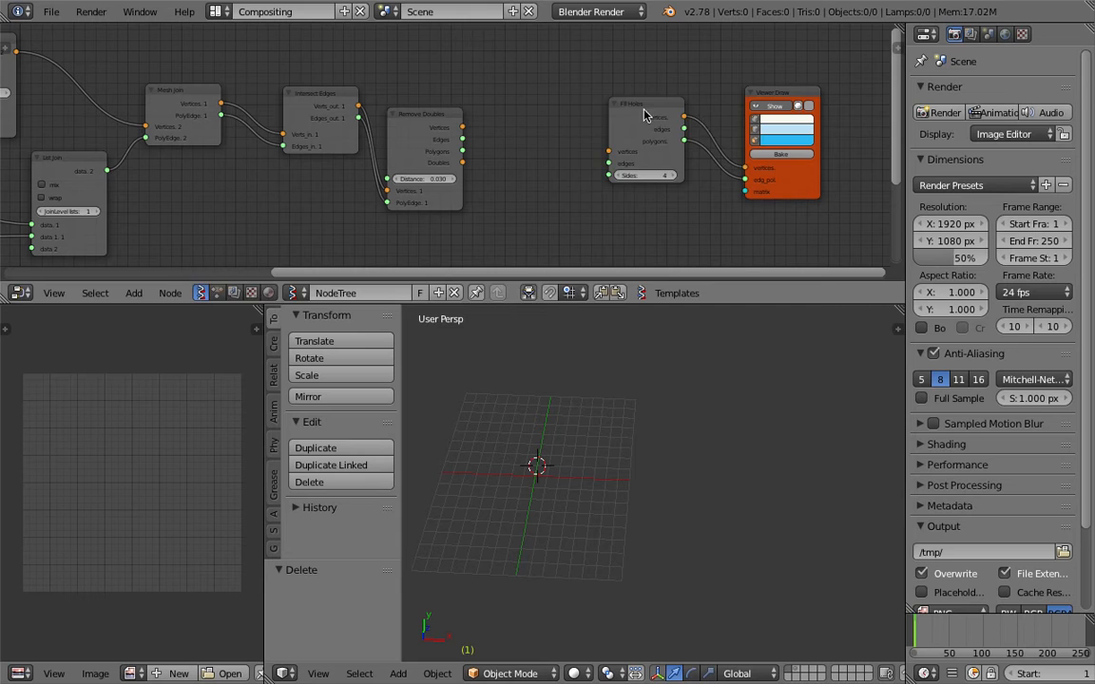
left_click_drag(644, 115, 568, 132)
left_click_drag(463, 126, 533, 169)
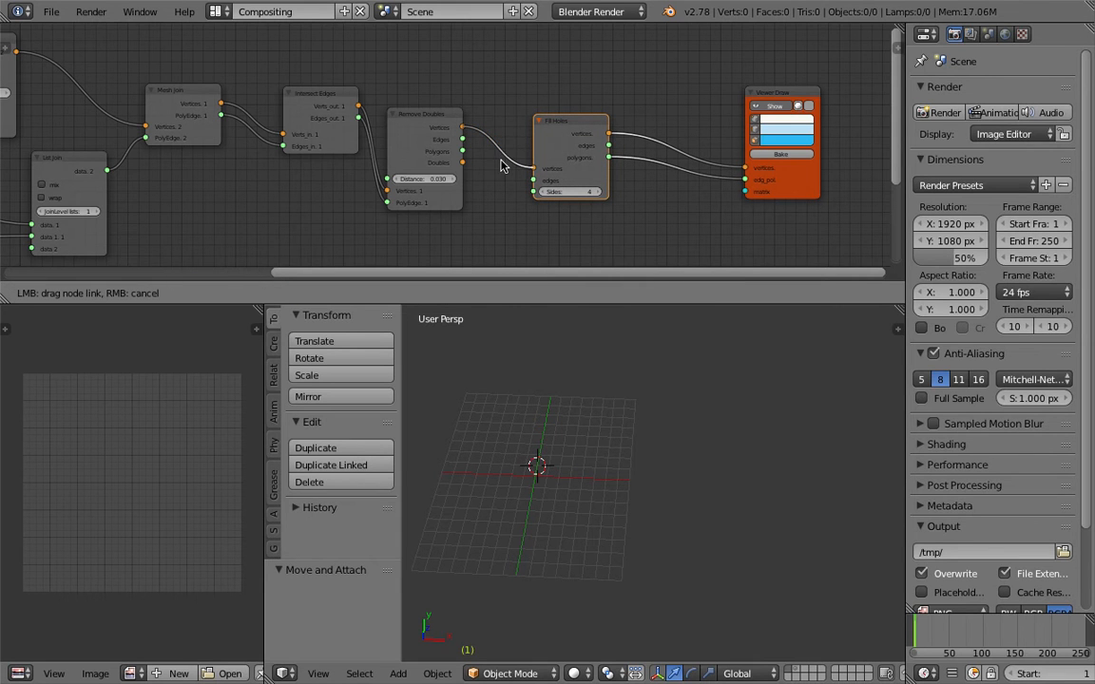
left_click_drag(463, 139, 534, 179)
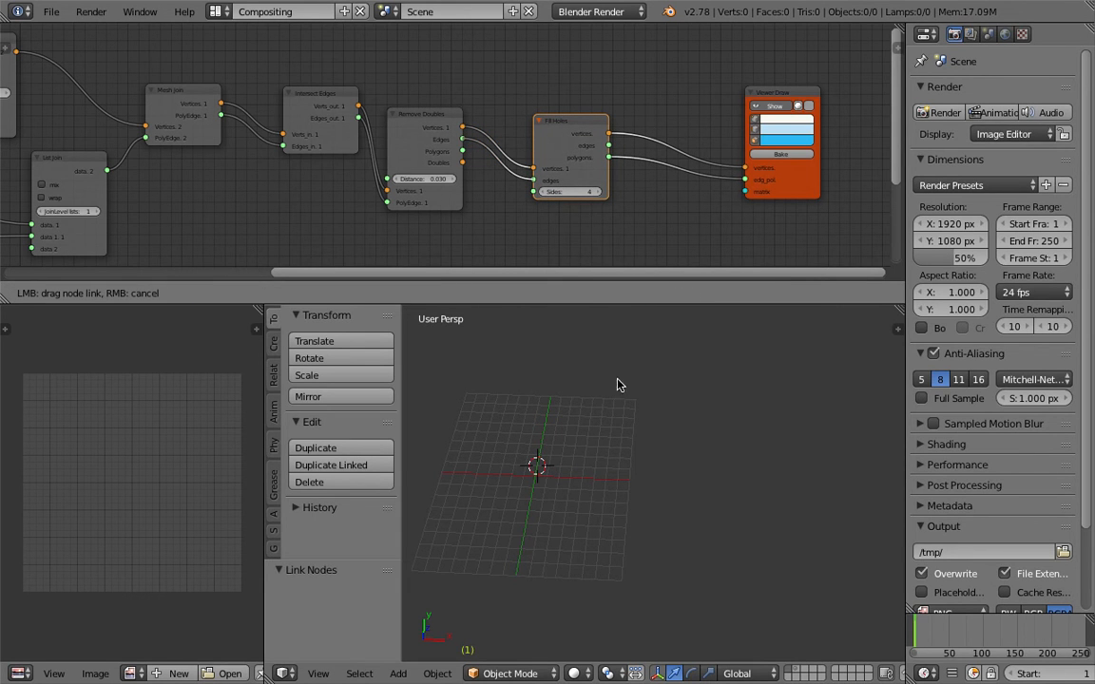
Set the Fill Holes node's Sides to 53, checking the filled regions in the 3D view
middle_click_drag(583, 431, 618, 445)
scroll(618, 445, "up", 3)
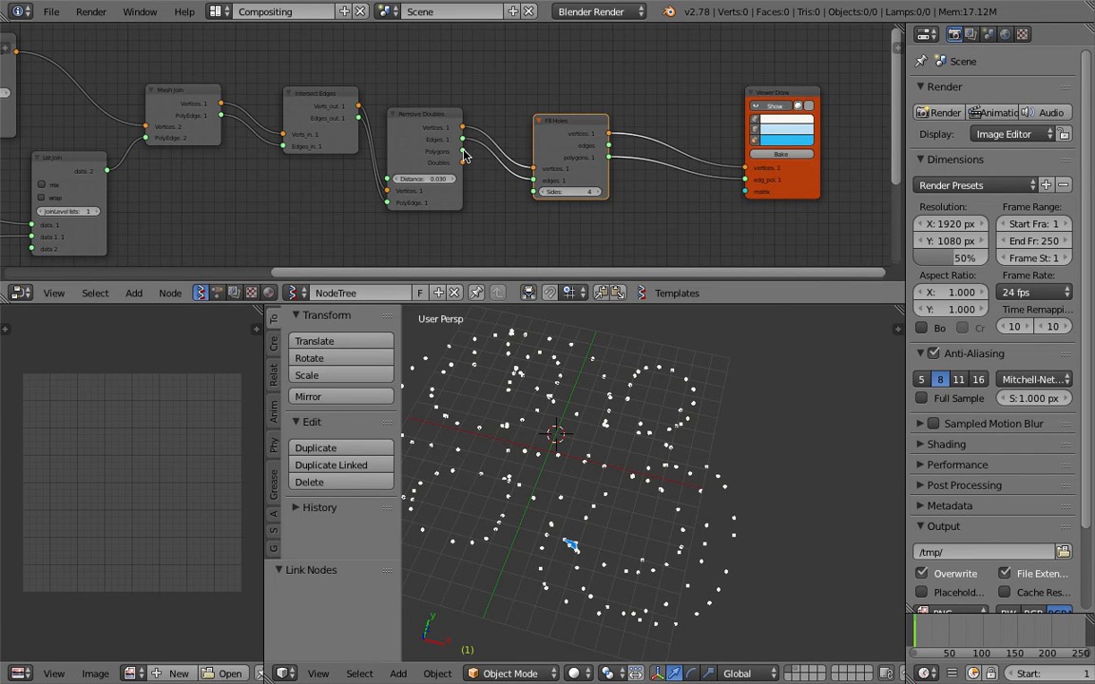
scroll(596, 388, "up", 2)
middle_click_drag(596, 388, 652, 378, "shift")
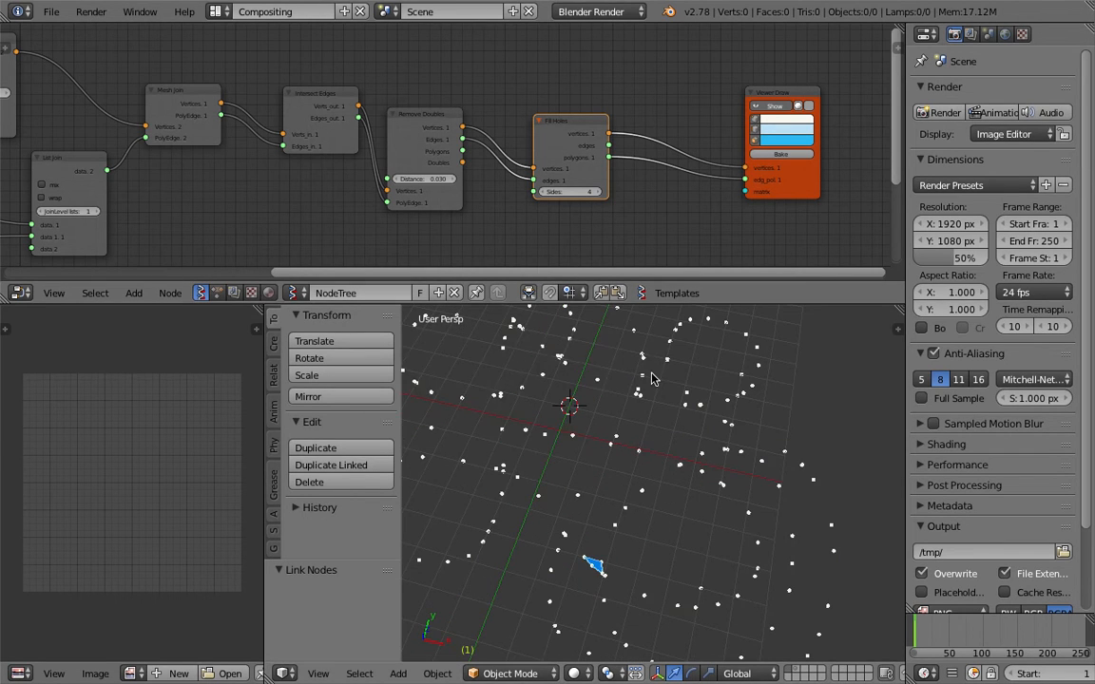
middle_click_drag(603, 199, 584, 195)
left_click(581, 190)
left_click(581, 190)
left_click(581, 190)
left_click(581, 190)
left_click(581, 190)
left_click(581, 190)
left_click(580, 190)
left_click(581, 190)
left_click_drag(570, 189, 615, 189)
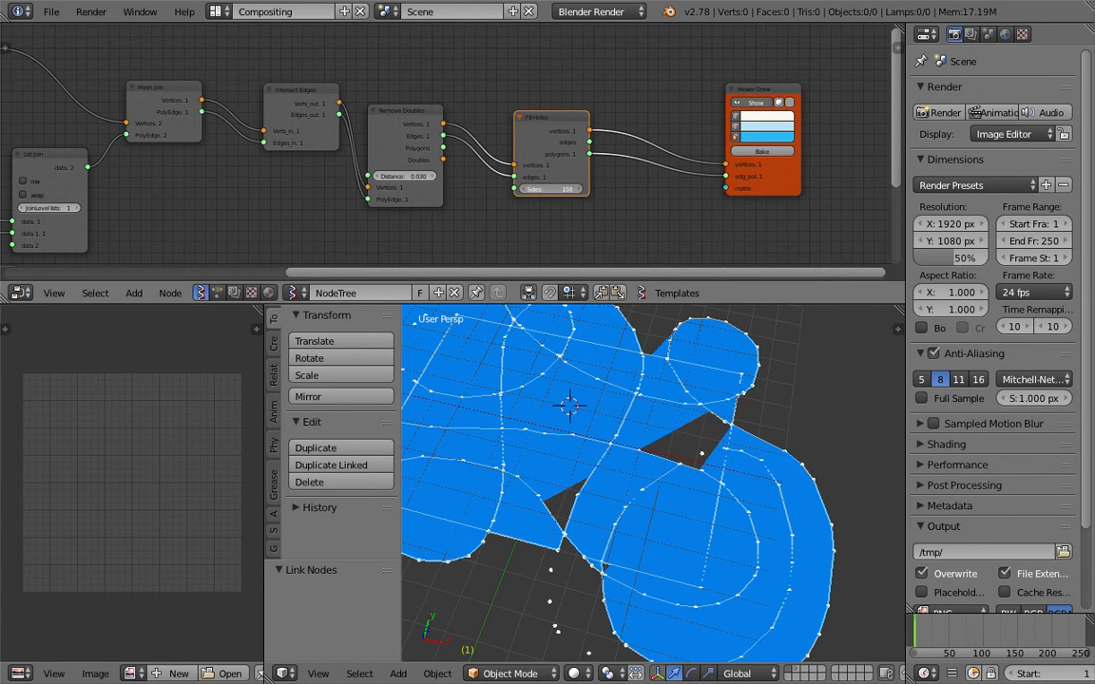
left_click_drag(644, 189, 619, 189)
middle_click_drag(662, 460, 609, 433)
left_click_drag(562, 190, 551, 190)
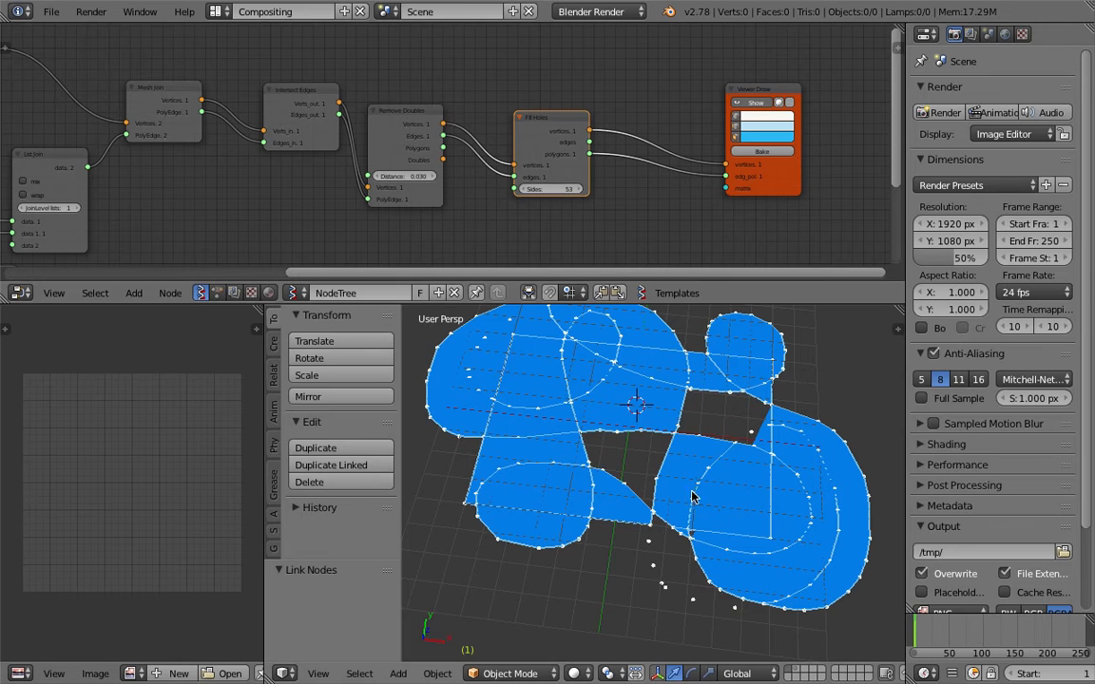
middle_click_drag(692, 499, 715, 478)
Open the properties of the Viewer Draw node and enable ngons tessellation
left_click(767, 90)
middle_click_drag(766, 90, 688, 94)
left_click(896, 49)
scroll(808, 142, "down", 3)
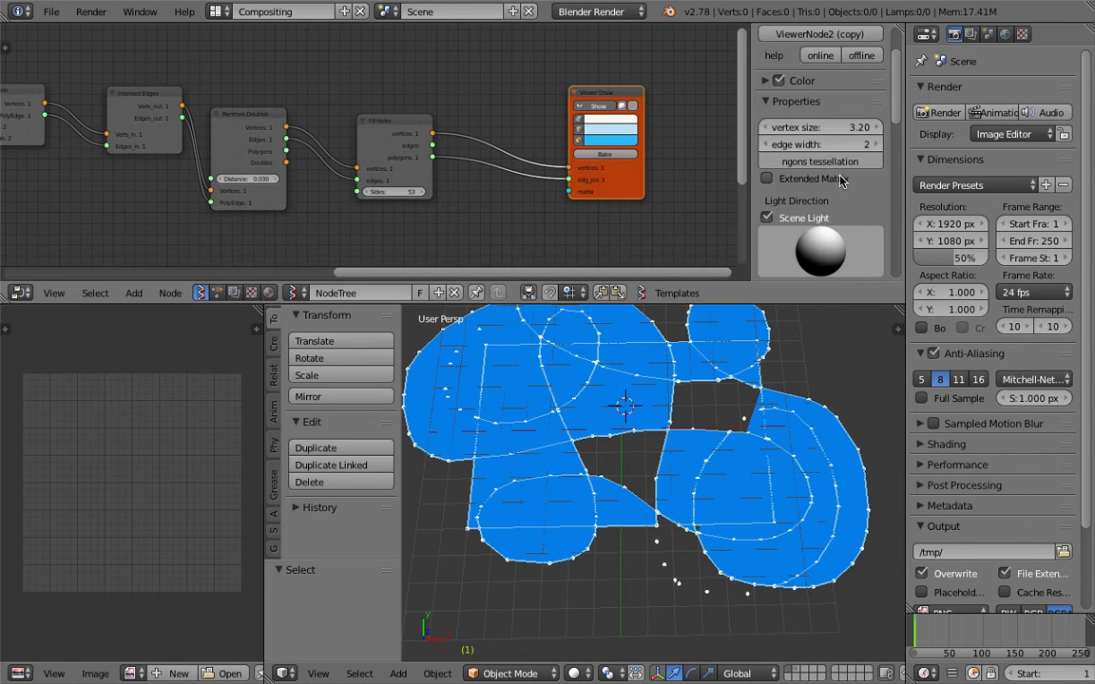
left_click(834, 163)
left_click(836, 164)
left_click(835, 165)
left_click(835, 164)
left_click(836, 165)
Examine the filled preview closely around its gaps and from different angles
middle_click_drag(620, 177, 623, 181)
middle_click_drag(692, 349, 714, 463)
key("ctrl+s")
left_click(714, 462)
scroll(747, 445, "up", 6)
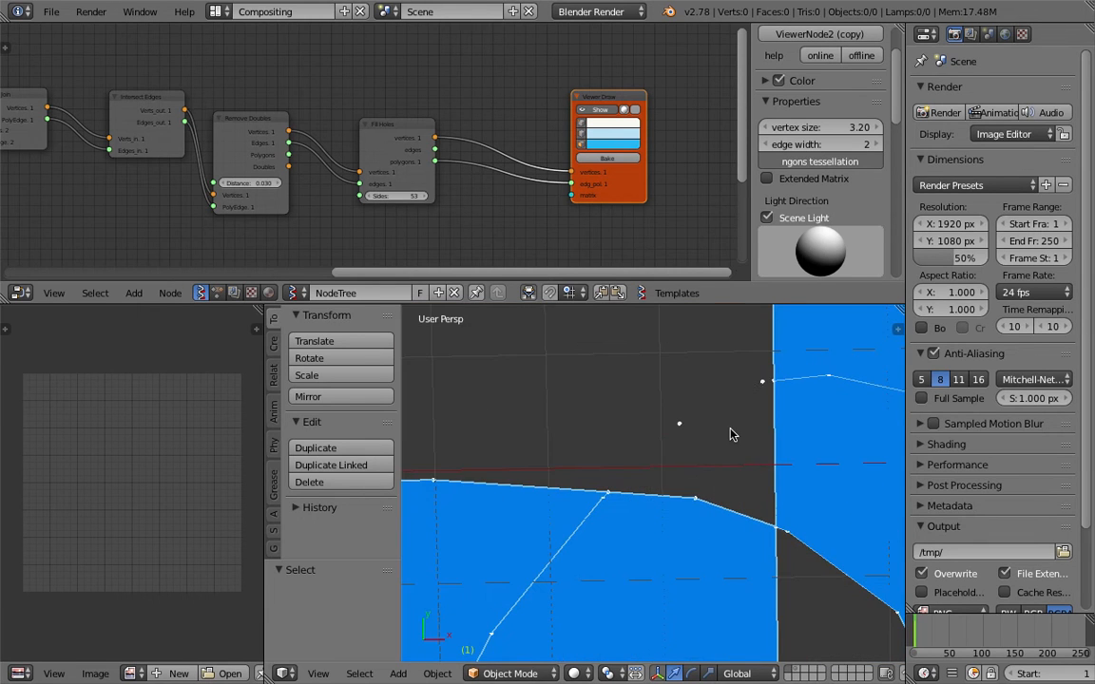
scroll(730, 434, "down", 7)
middle_click_drag(687, 486, 627, 456)
key("ctrl+s")
left_click(617, 453)
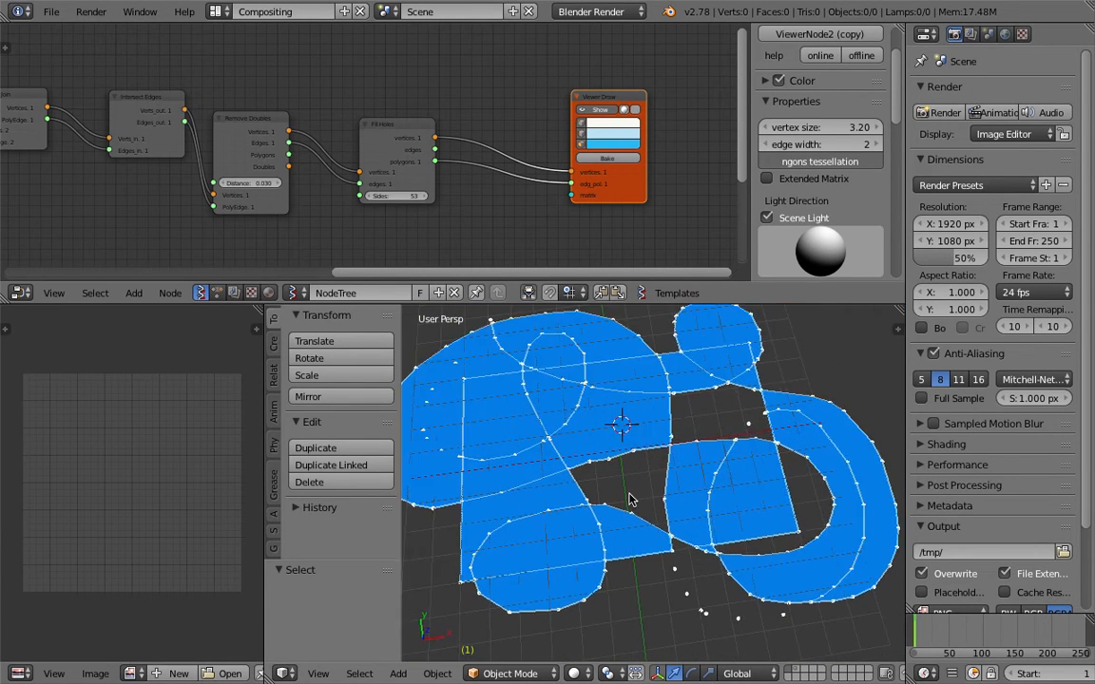
scroll(629, 500, "down", 3)
Save the file under the new name sv_organic_jigsaw_003.blend
key("super+s")
left_click(631, 503)
scroll(630, 499, "up", 1)
left_click(59, 12)
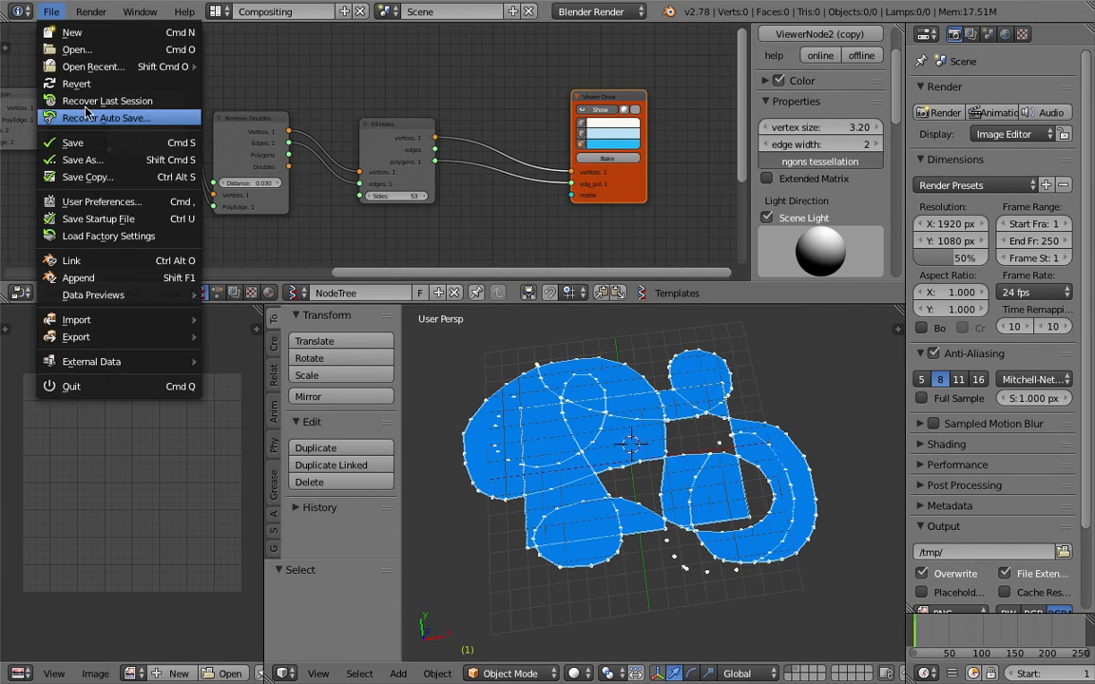
left_click(82, 160)
left_click(970, 76)
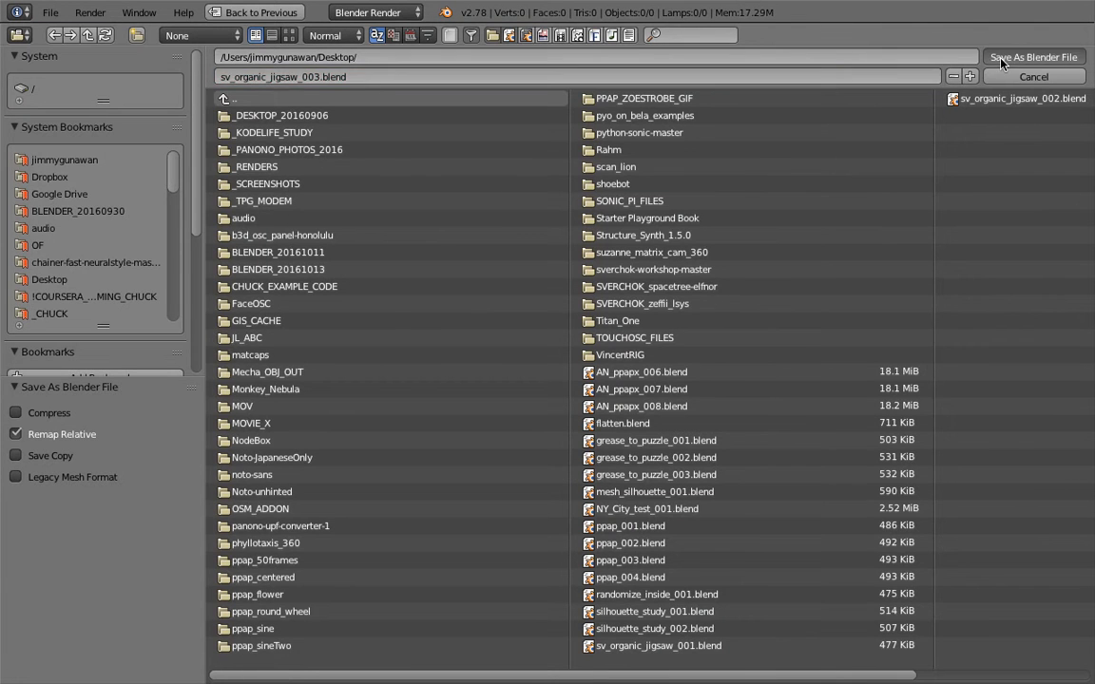
left_click(1001, 59)
Enlarge the node editor by lowering its border with the 3D view and bring the Plane node into view
middle_click_drag(162, 157, 447, 135)
middle_click_drag(367, 165, 563, 146)
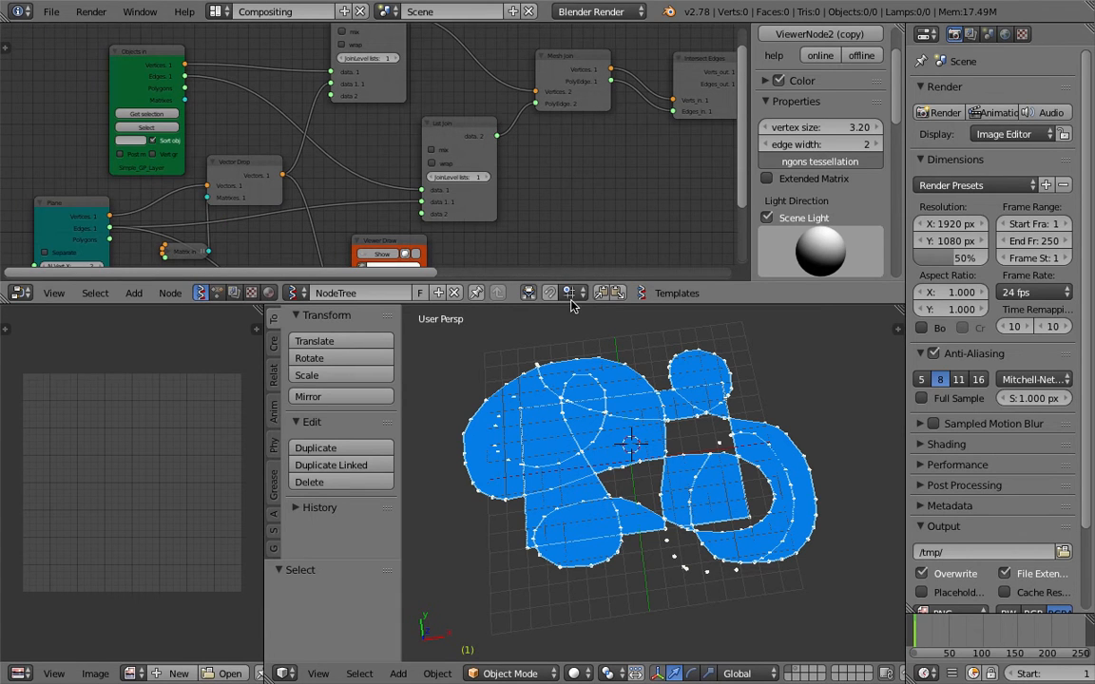
left_click_drag(570, 304, 571, 338)
middle_click_drag(484, 237, 579, 176)
middle_click_drag(321, 186, 344, 160)
scroll(343, 159, "up", 1)
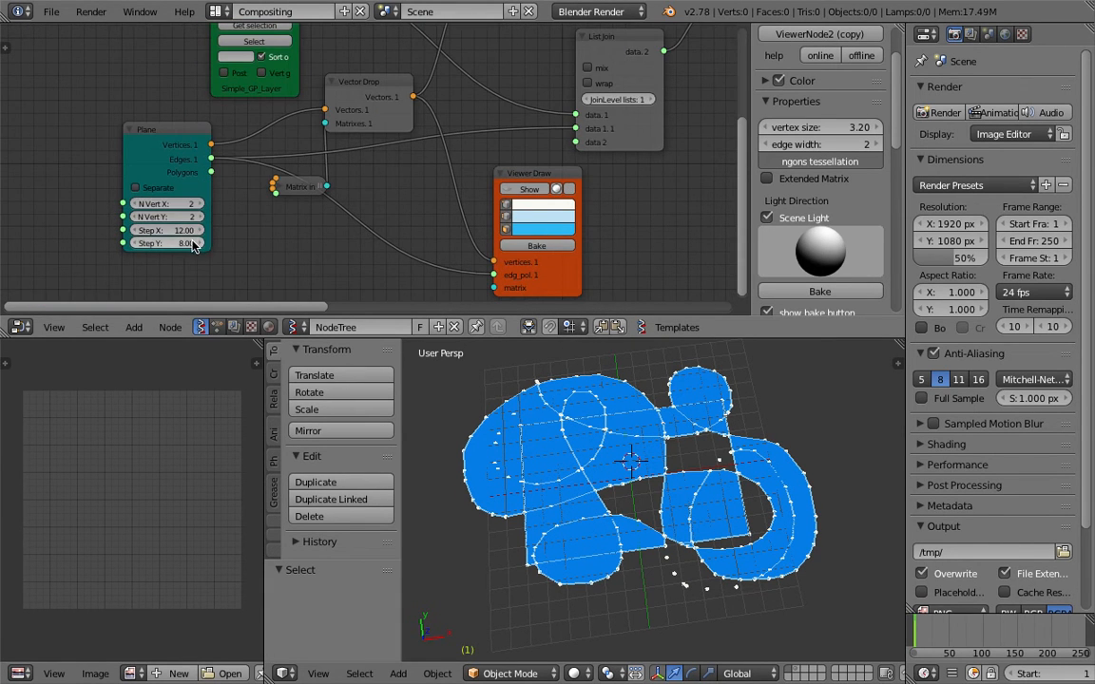
Try different Step Y lengths on the Plane node, ending with a value of 6
left_click_drag(166, 244, 238, 244)
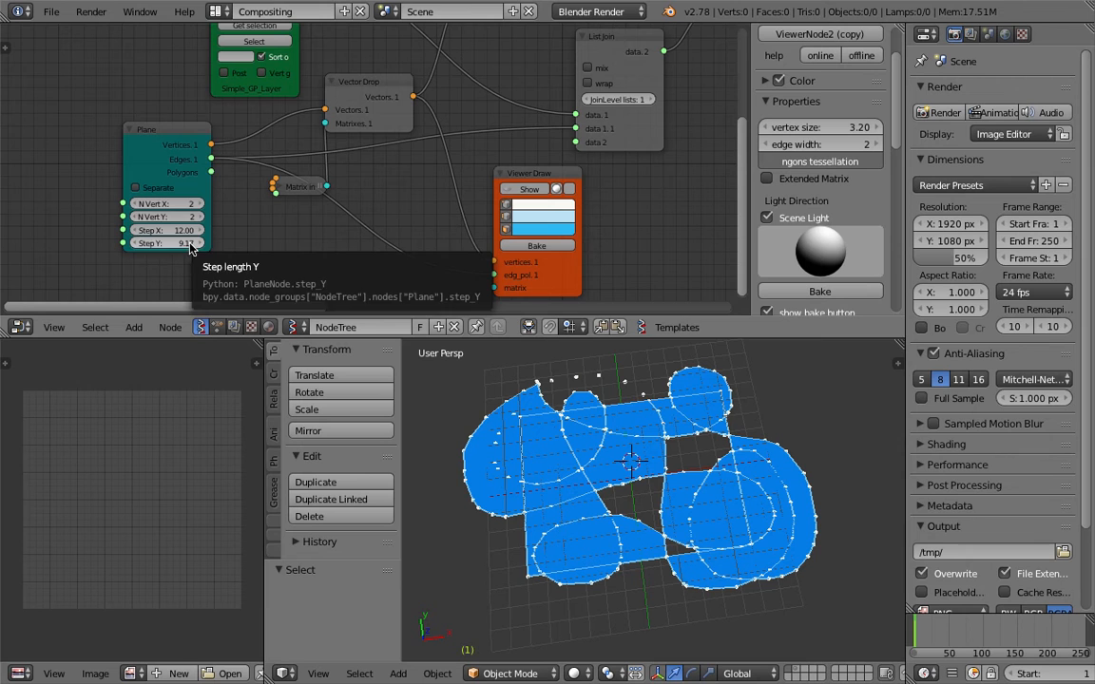
left_click(190, 244)
type("6")
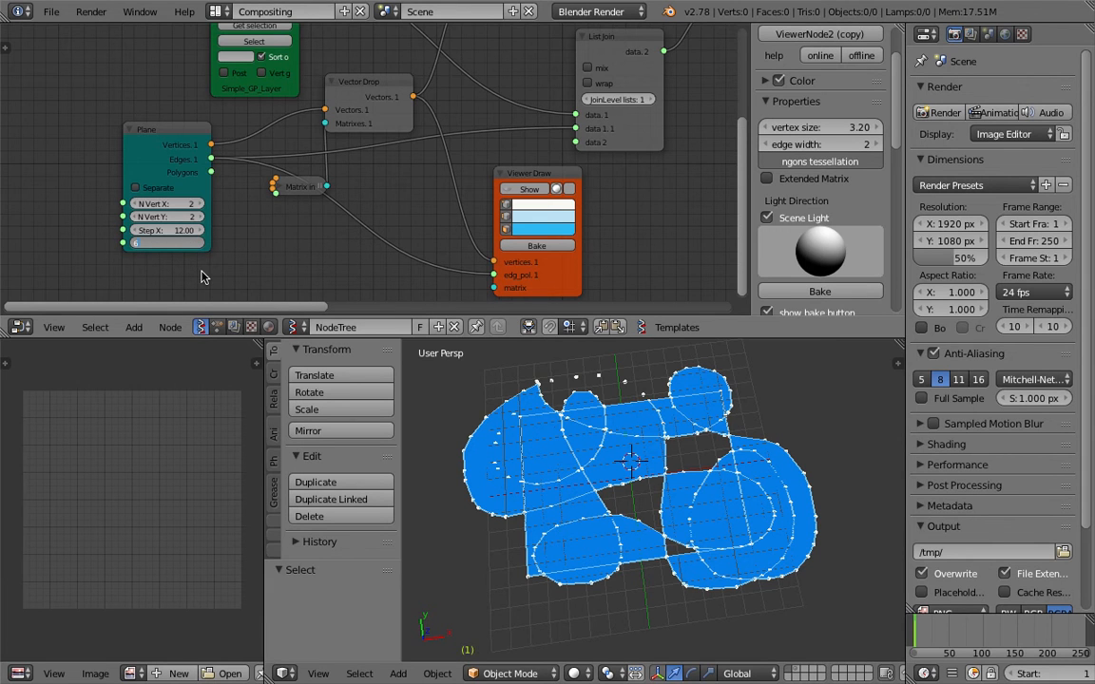
key("Return")
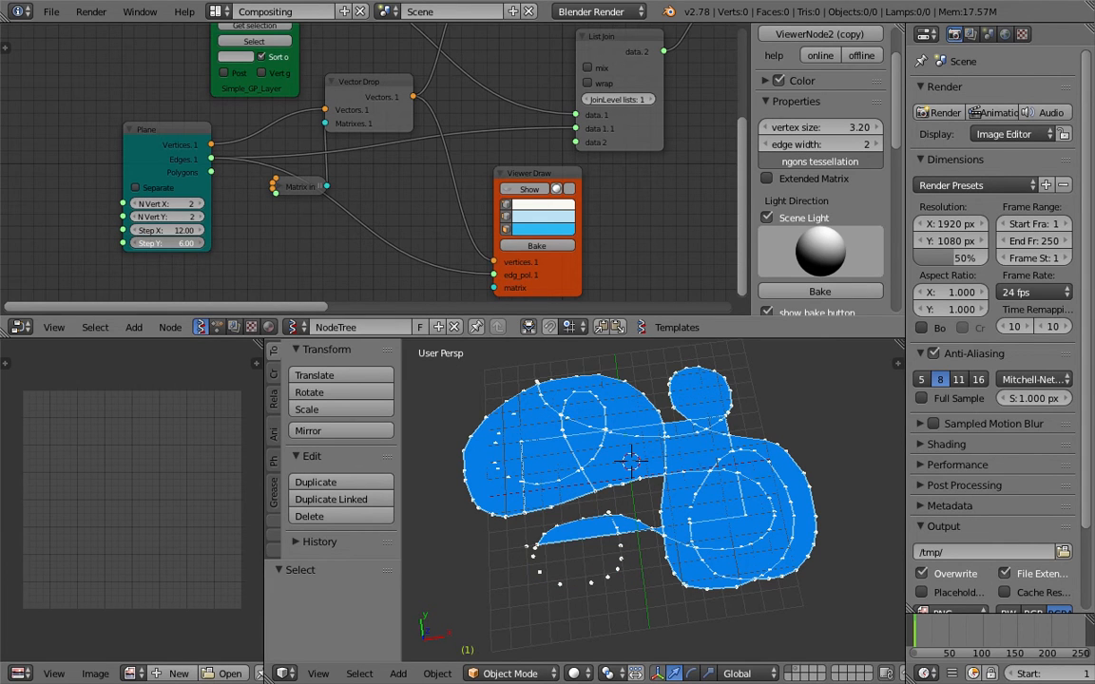
Adjust the Plane node to a Step X of 13.71 and a Step Y of 6.57, checking the fill up close
left_click_drag(168, 243, 218, 230)
scroll(787, 478, "up", 4)
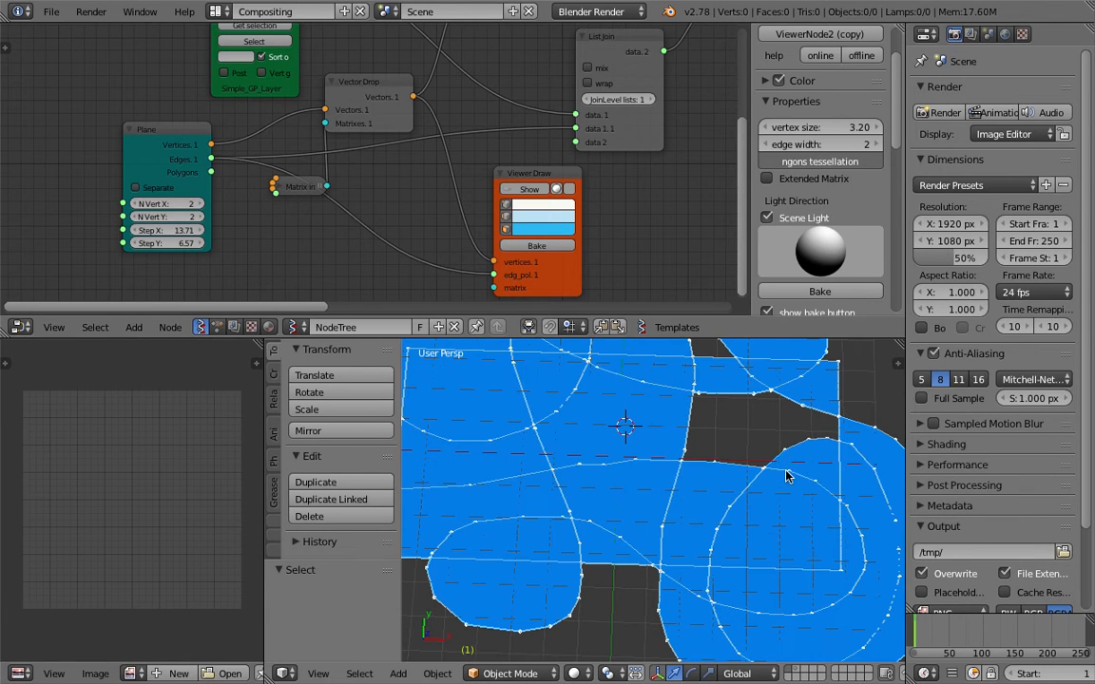
scroll(483, 204, "down", 5)
Set the Fill Holes node's Sides to 59 and inspect the filled pieces in the 3D view
mouse_move(483, 204)
middle_mouse_down()
mouse_move(440, 190)
mouse_move(112, 201)
middle_mouse_up()
middle_click_drag(535, 162, 349, 242)
scroll(349, 242, "up", 3)
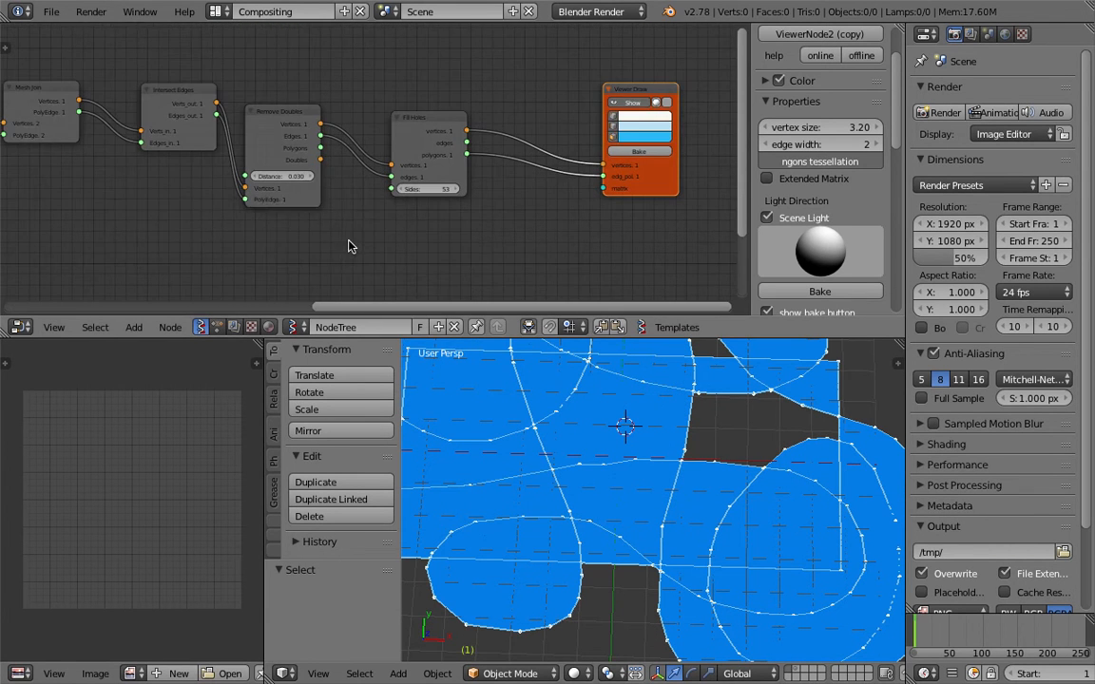
left_click_drag(439, 190, 423, 190)
left_click_drag(424, 190, 428, 190)
scroll(689, 466, "up", 6)
middle_click_drag(756, 435, 804, 472, "shift")
scroll(732, 483, "down", 7)
middle_click_drag(733, 485, 680, 486)
scroll(670, 481, "down", 1)
Save over the current file and collapse the 3D view's tool shelf
key("ctrl+s")
left_click(680, 488)
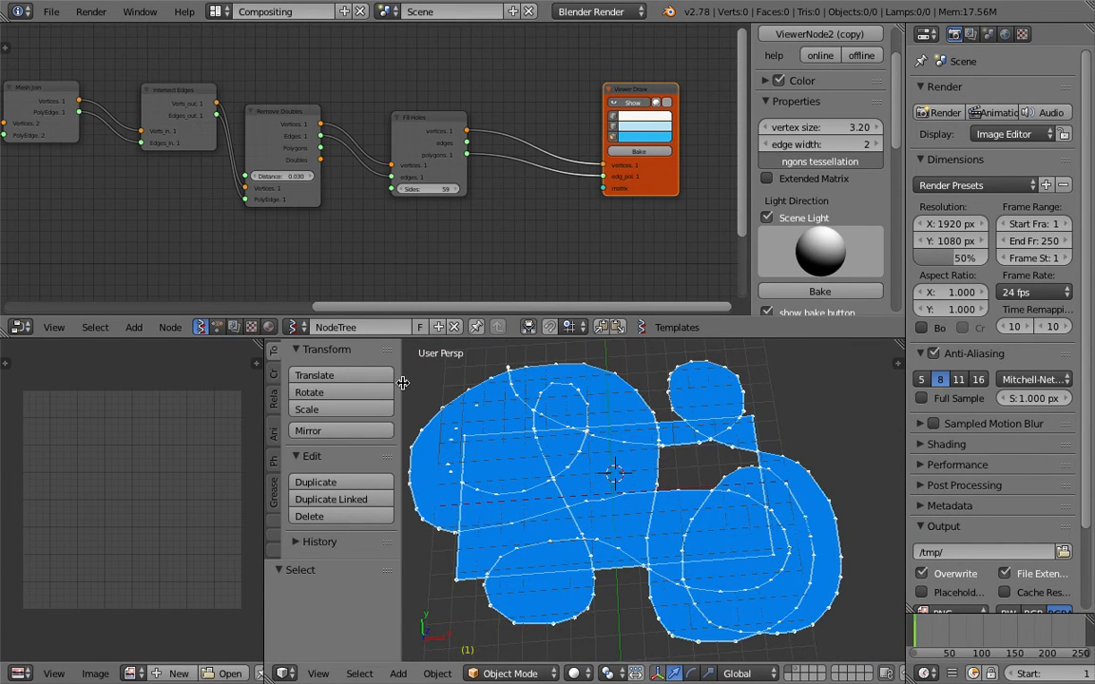
left_click_drag(403, 383, 201, 378)
key("ctrl+s")
left_click(362, 406)
Bake the filled preview to a mesh object and move it beside the preview
left_click(647, 153)
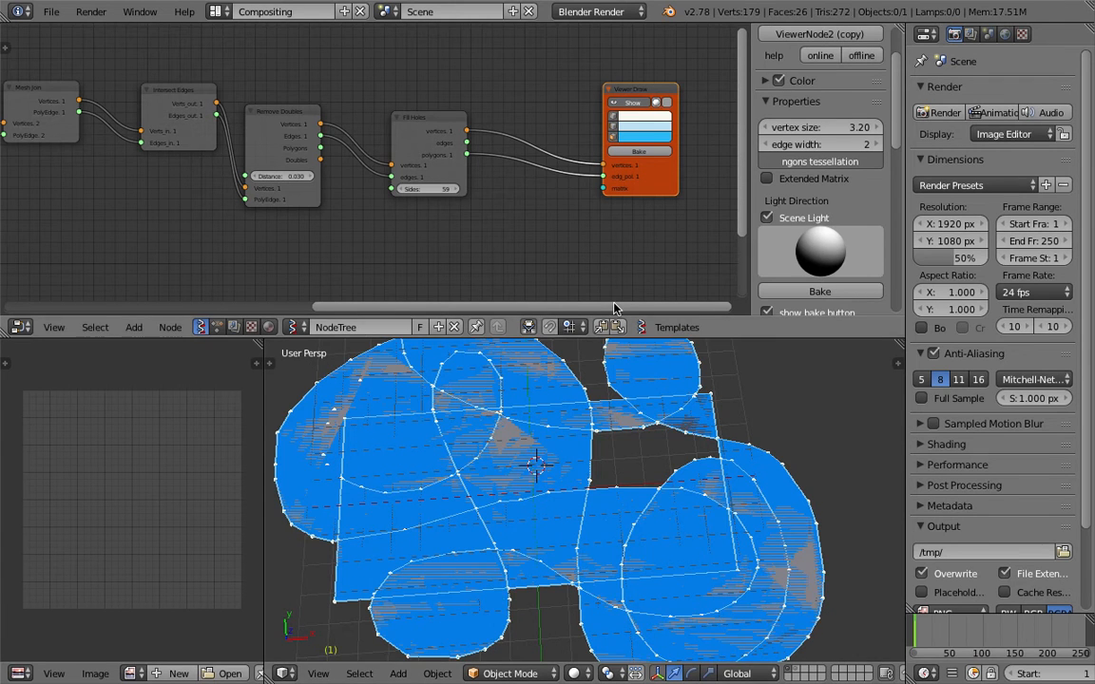
scroll(541, 378, "down", 3)
right_click(550, 401)
middle_click_drag(542, 403, 414, 420, "shift")
key("g")
left_click(748, 416)
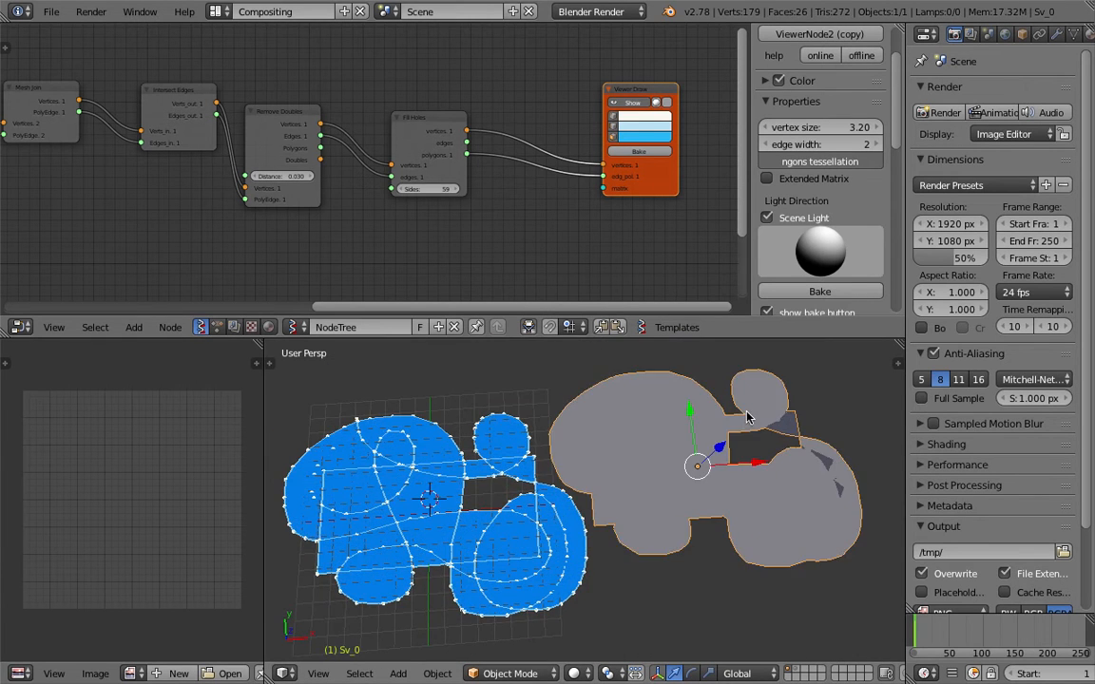
Enter Edit Mode on the baked mesh and examine the vertices around its unfilled gap
middle_click_drag(747, 416, 558, 499, "shift")
scroll(558, 499, "up", 3)
key("Tab")
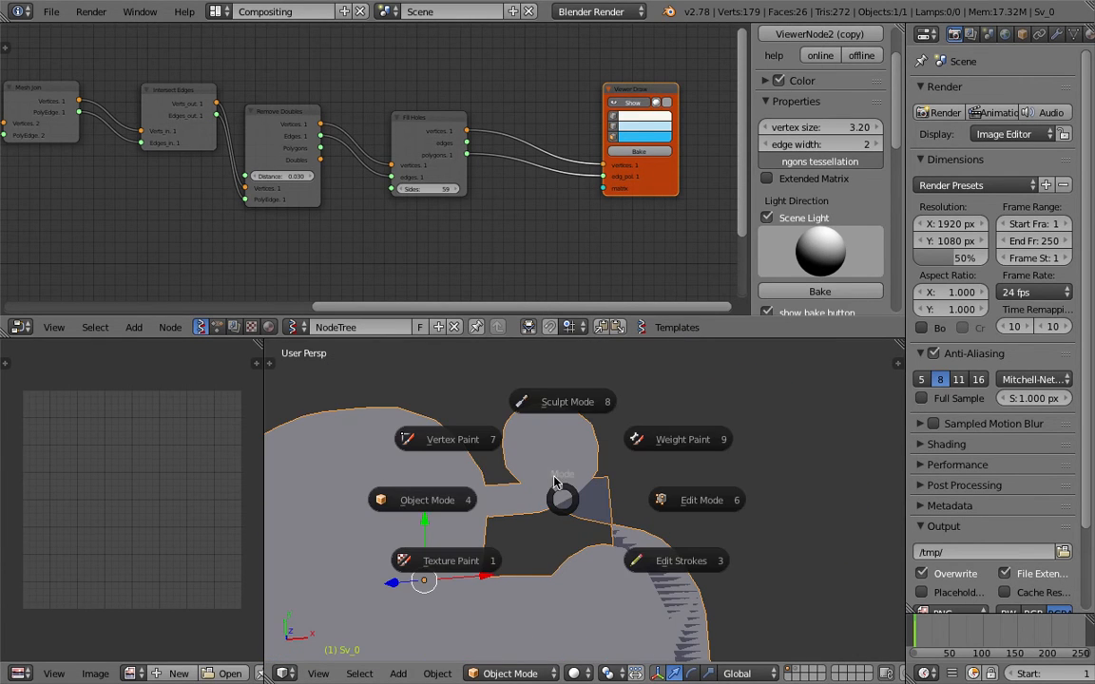
left_click(652, 507)
scroll(599, 518, "up", 5)
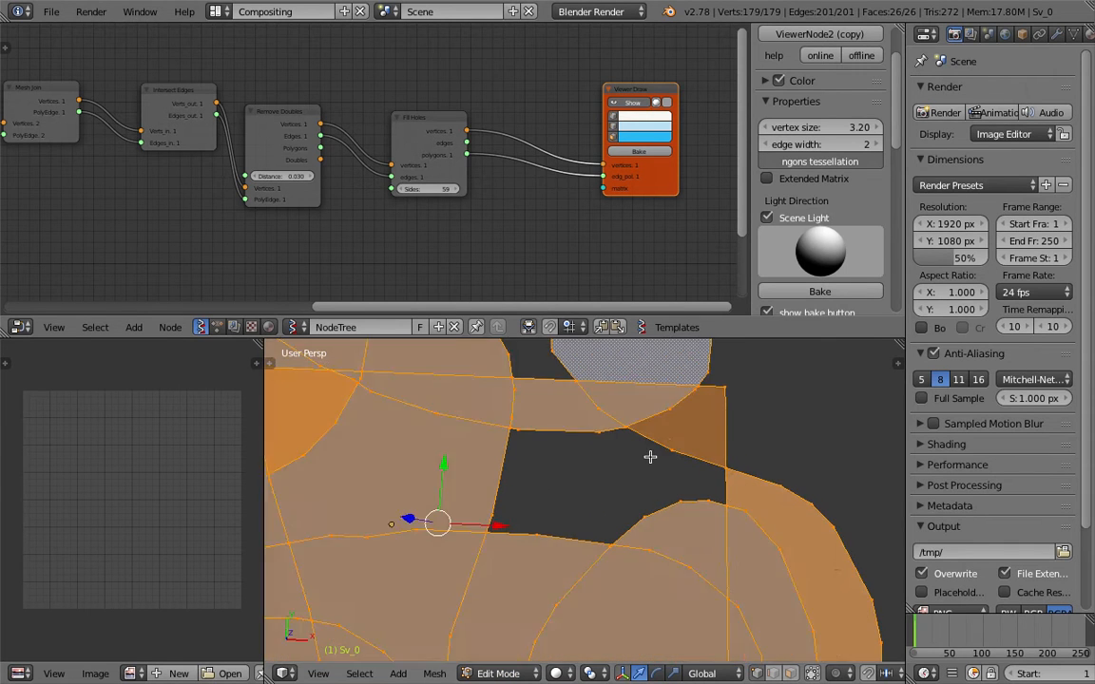
scroll(670, 476, "down", 4)
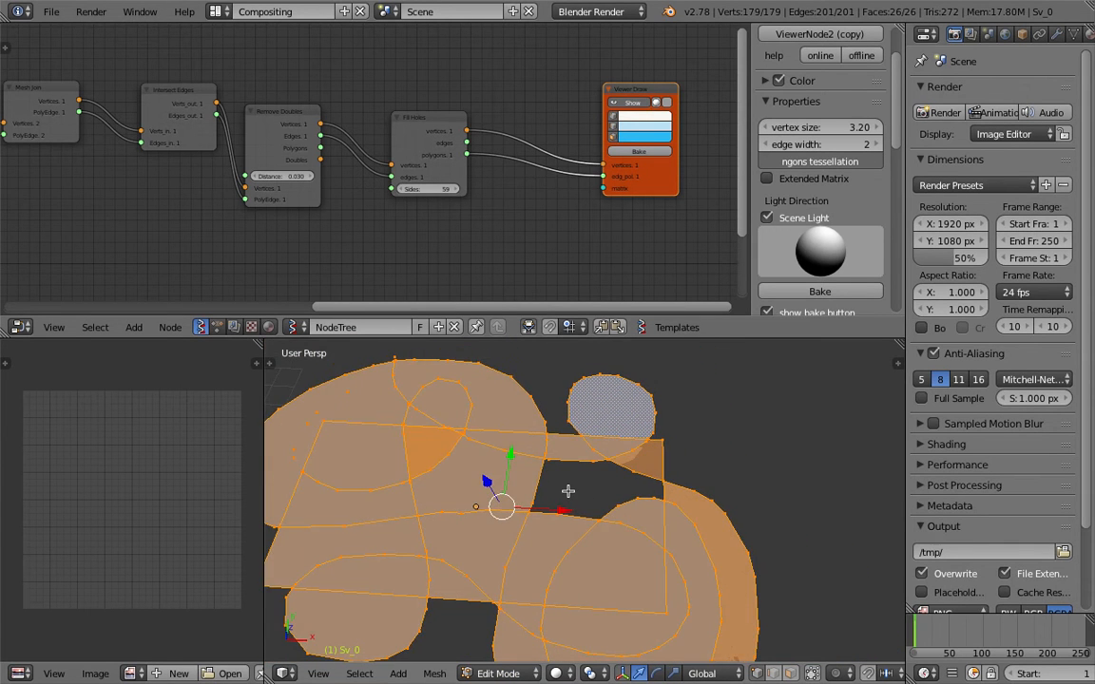
scroll(565, 494, "up", 4)
Try moving individual vertices on the upper edge of the baked mesh's unfilled gap
right_click(594, 447)
key("g")
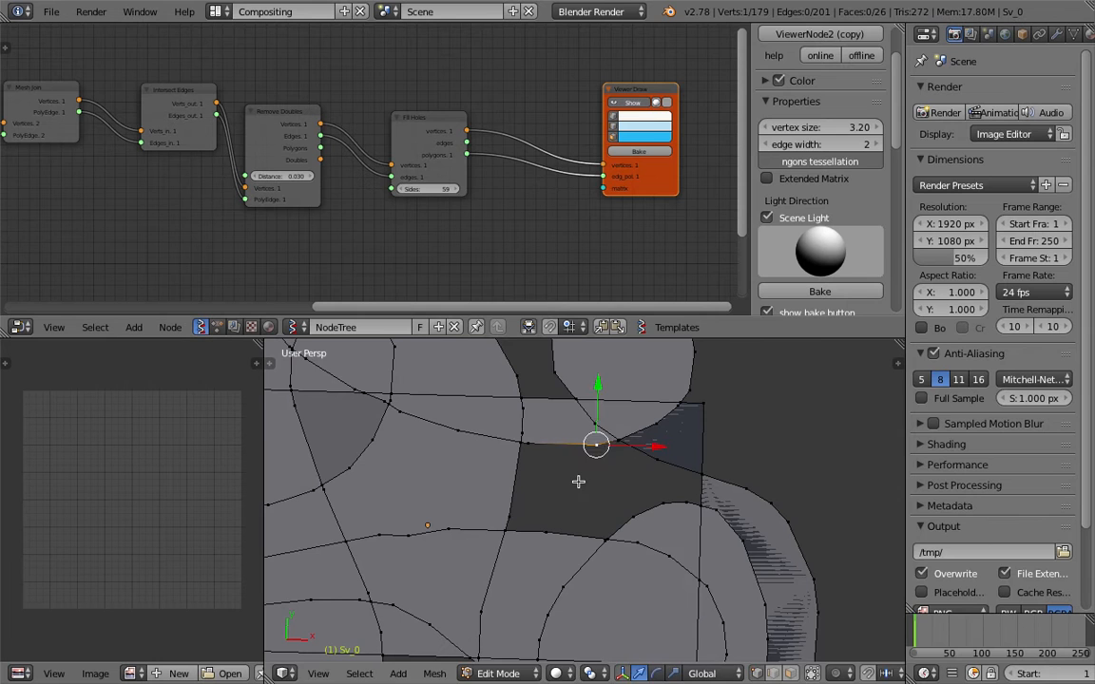
key("Escape")
key("g")
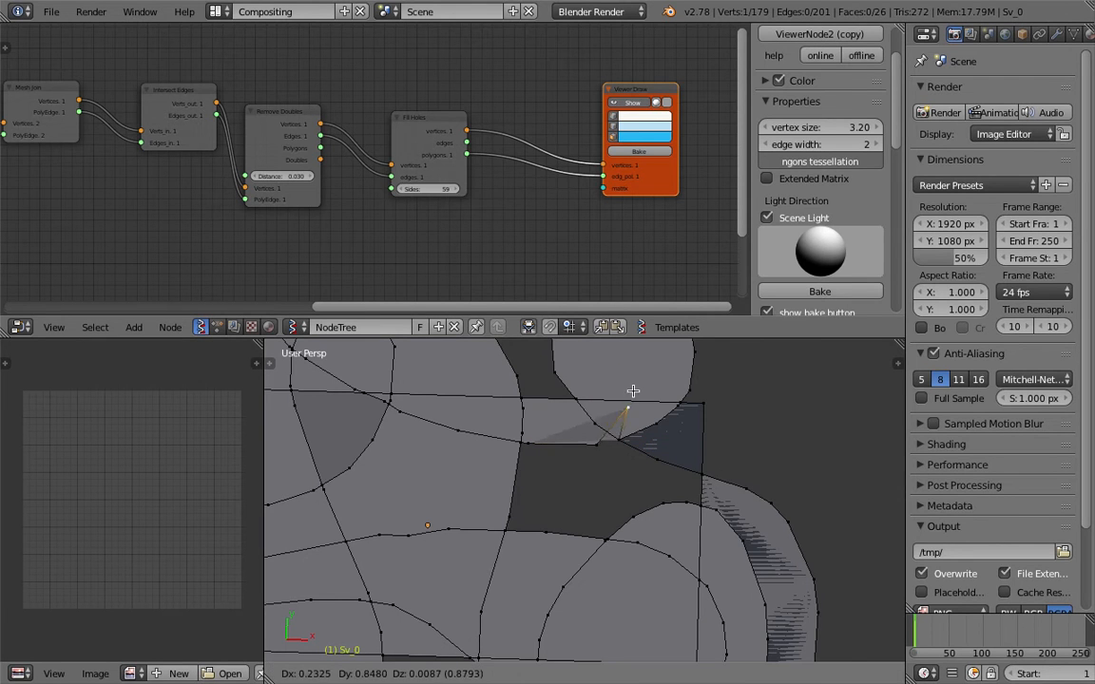
left_click(620, 433)
key("g")
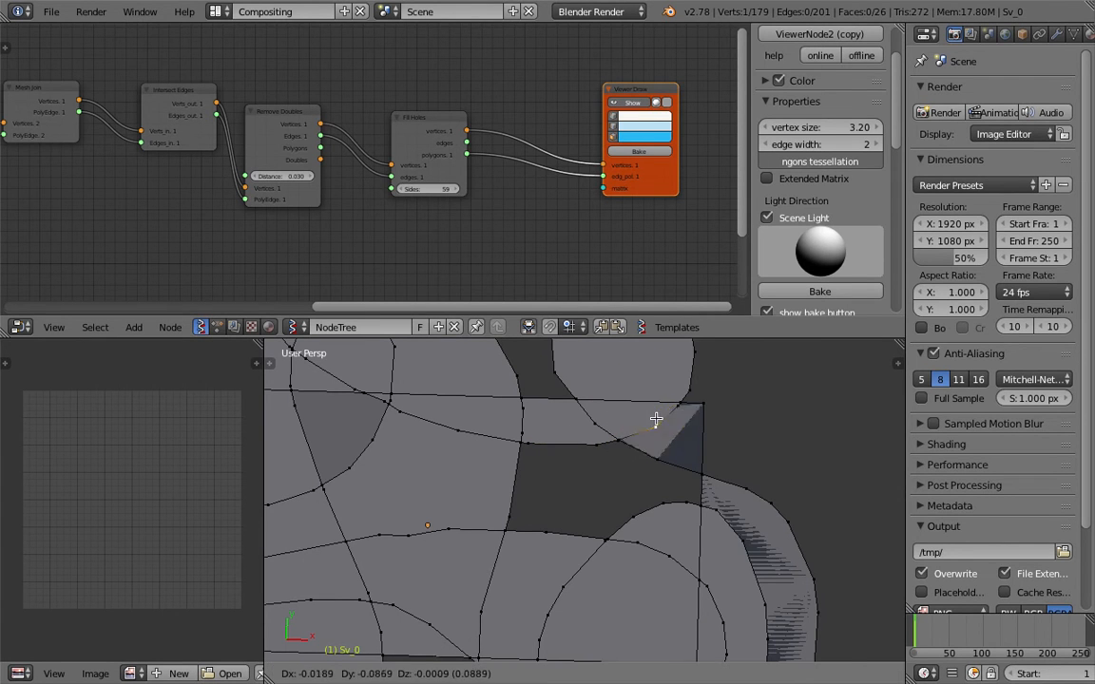
left_click(637, 438)
Return to Object Mode, delete the baked mesh and save over the current file
key("Tab")
left_click(557, 440)
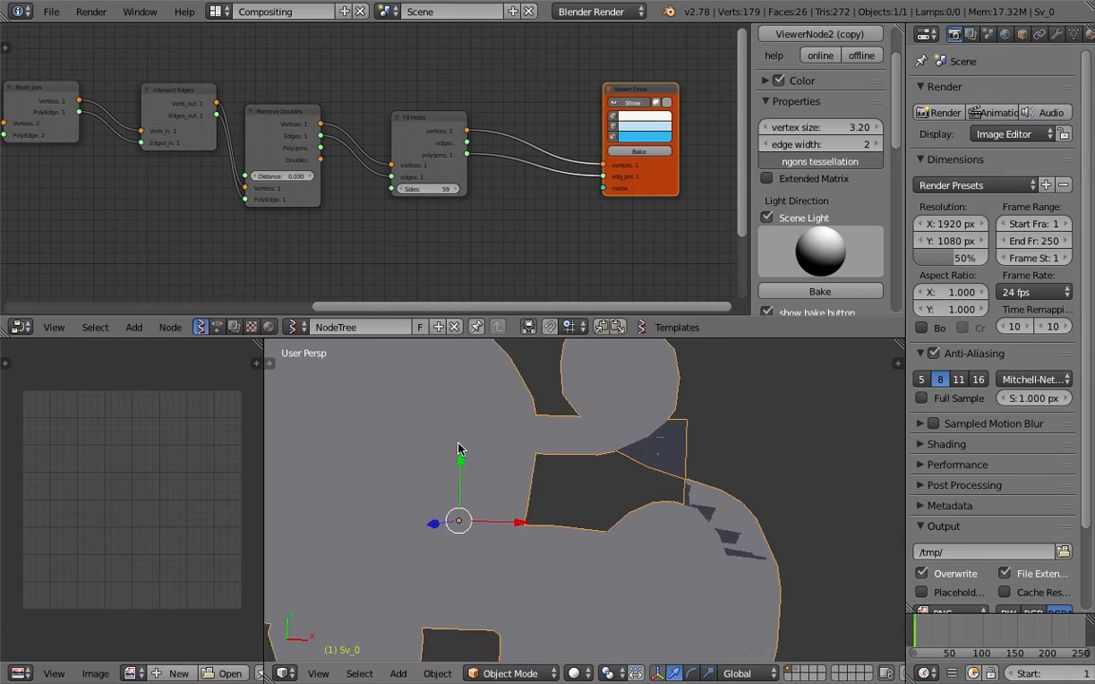
scroll(628, 480, "down", 3)
key("Delete")
key("Home")
key("ctrl+s")
left_click(701, 458)
Raise the Remove Doubles node's Distance in small increments to 0.330
scroll(420, 206, "up", 4)
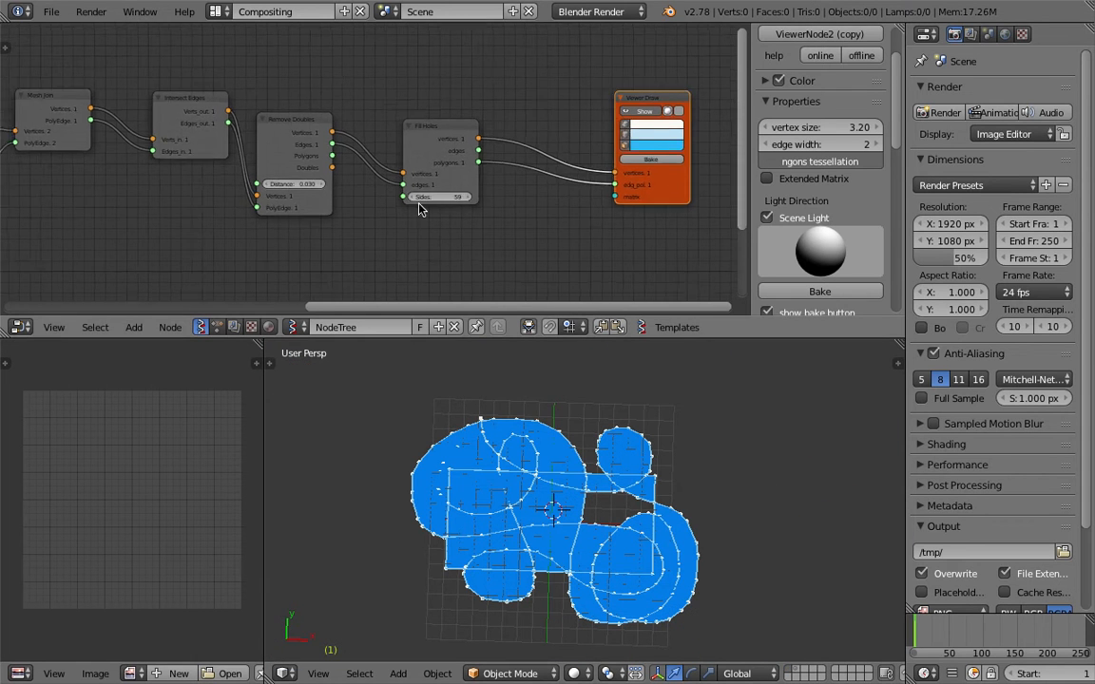
scroll(305, 202, "up", 1)
left_click(288, 201)
left_click(288, 200)
left_click(288, 201)
left_click(289, 200)
left_click(288, 200)
left_click(288, 201)
left_click(288, 201)
left_click(288, 200)
left_click(288, 200)
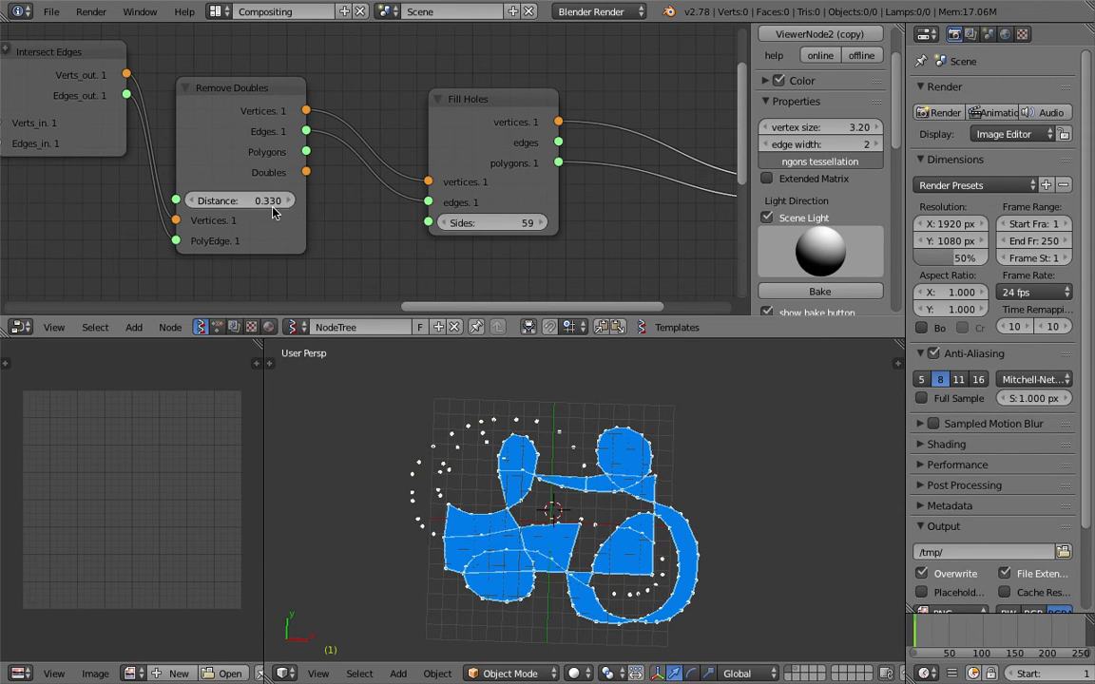
Set the Remove Doubles node's Distance to 0.2
left_click(264, 202)
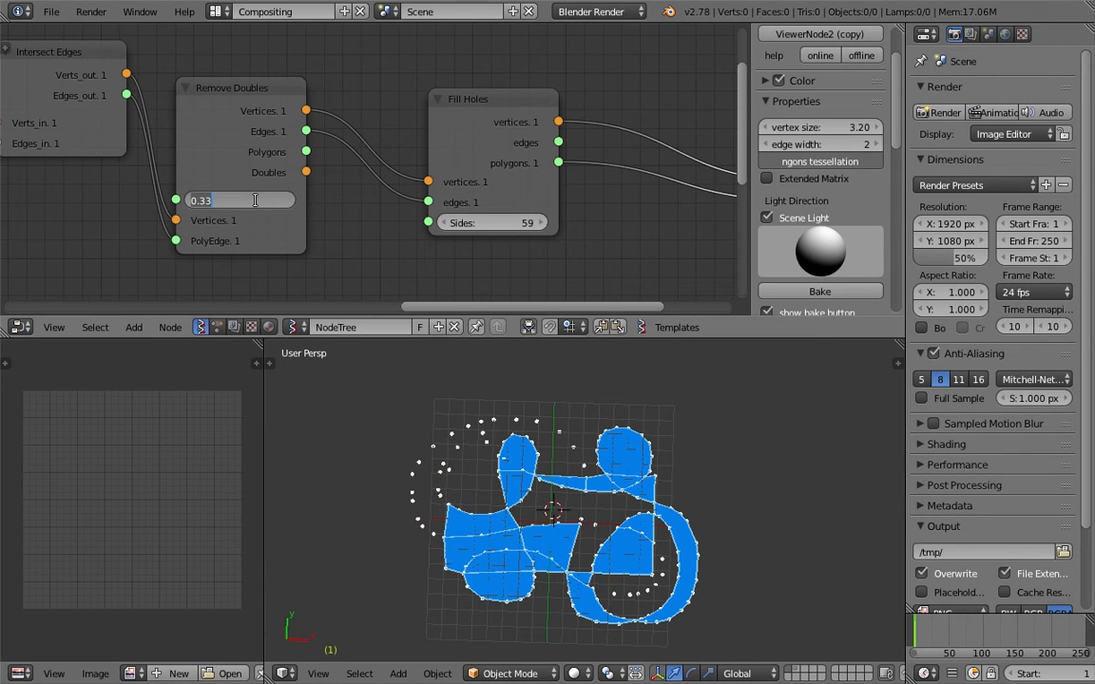
type("0.2")
key("Return")
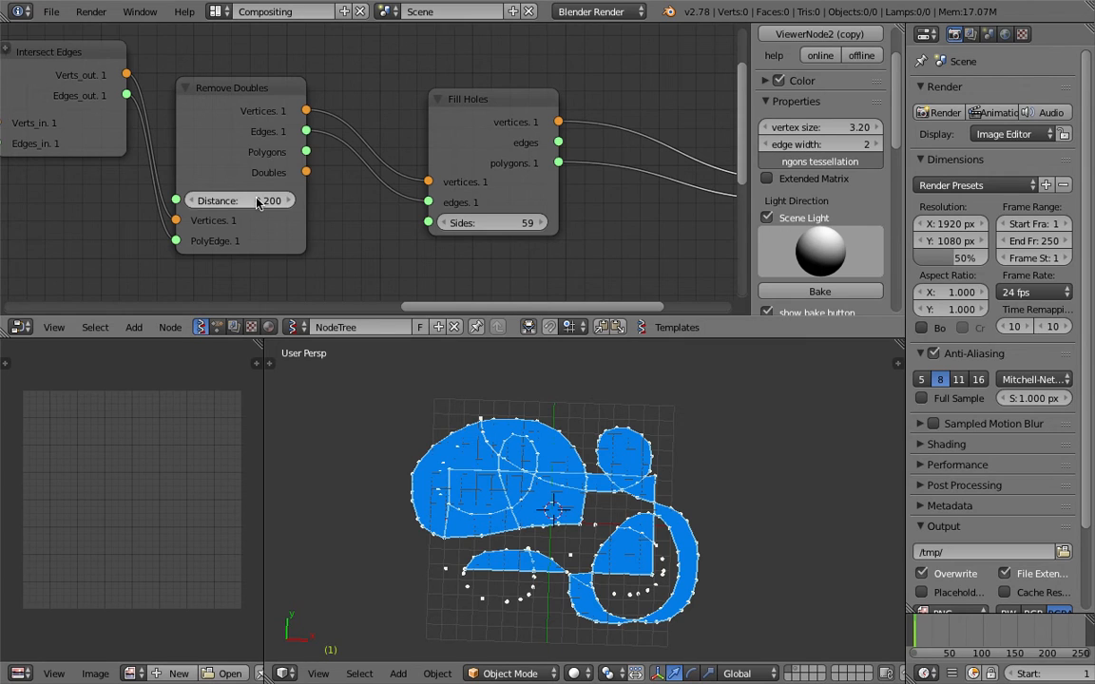
Lower the Remove Doubles node's Distance to 0.060 and check the filled shapes in the 3D view
left_click(190, 201)
left_click(190, 202)
left_click(190, 201)
left_click(190, 202)
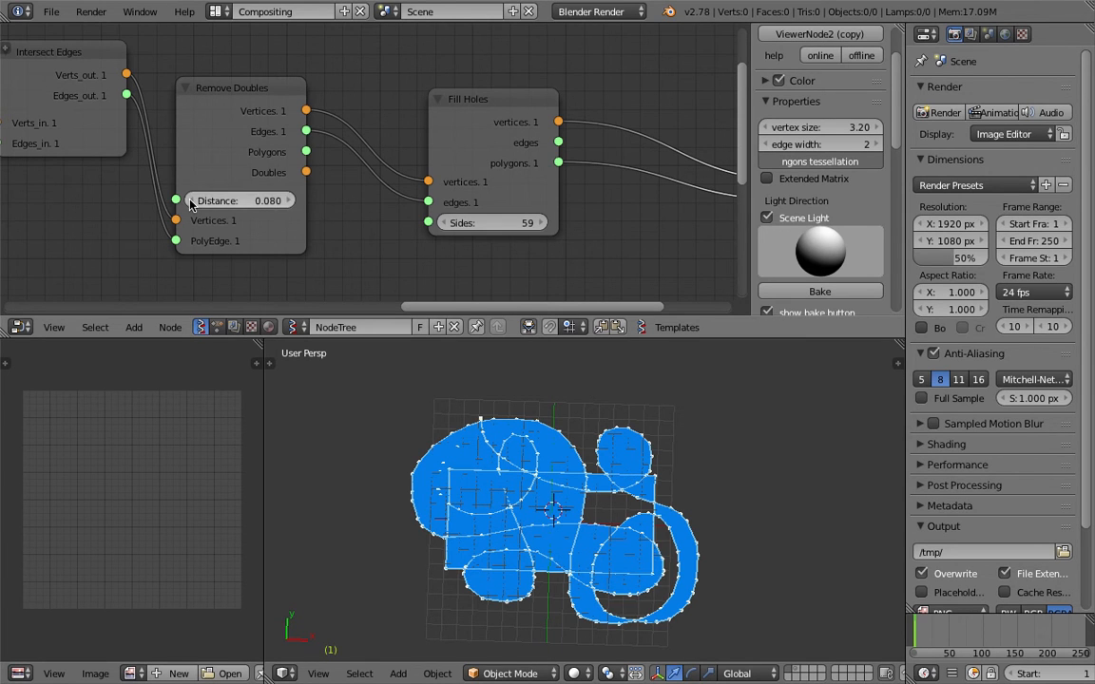
left_click(190, 201)
left_click(190, 202)
left_click(283, 201)
middle_click_drag(369, 277, 449, 266)
middle_click_drag(566, 450, 610, 433)
middle_click_drag(288, 188, 343, 179)
scroll(343, 179, "down", 5)
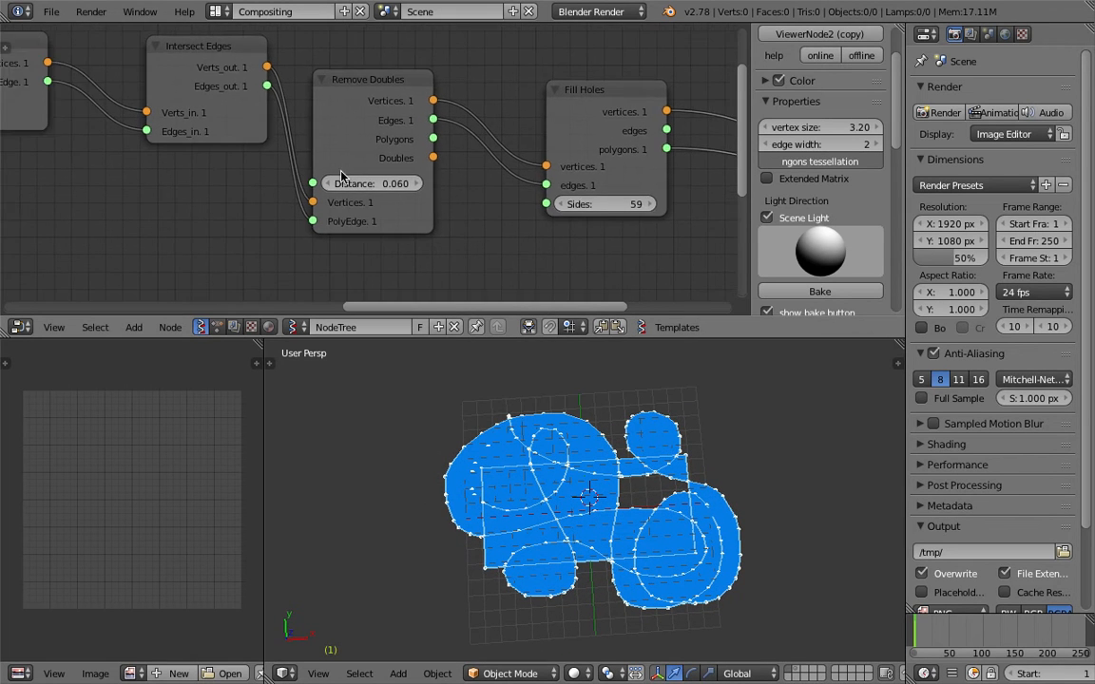
Save over the current file and move the Objects In node slightly higher in the node tree
middle_click_drag(190, 190, 504, 185)
scroll(504, 186, "down", 4)
middle_click_drag(360, 170, 444, 174)
key("ctrl+s")
left_click(427, 168)
left_click_drag(170, 97, 162, 71)
middle_click_drag(200, 96, 300, 112)
scroll(300, 134, "up", 2)
Save the file as a new version with its number incremented by one
left_click(51, 11)
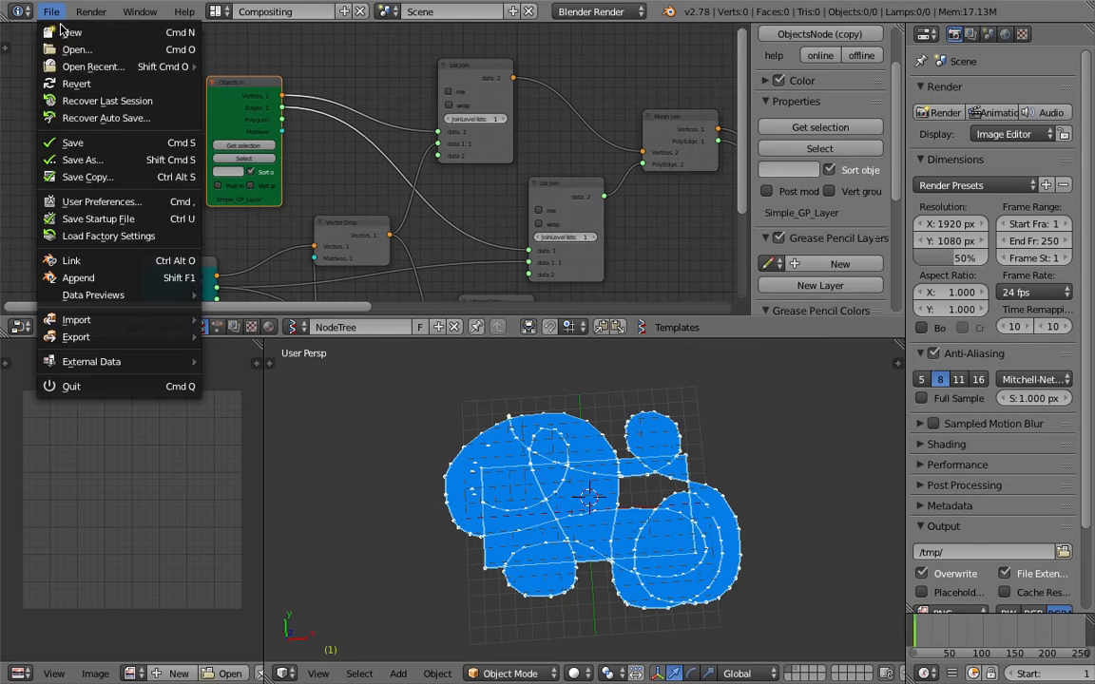
left_click(90, 151)
left_click(970, 76)
left_click(1007, 56)
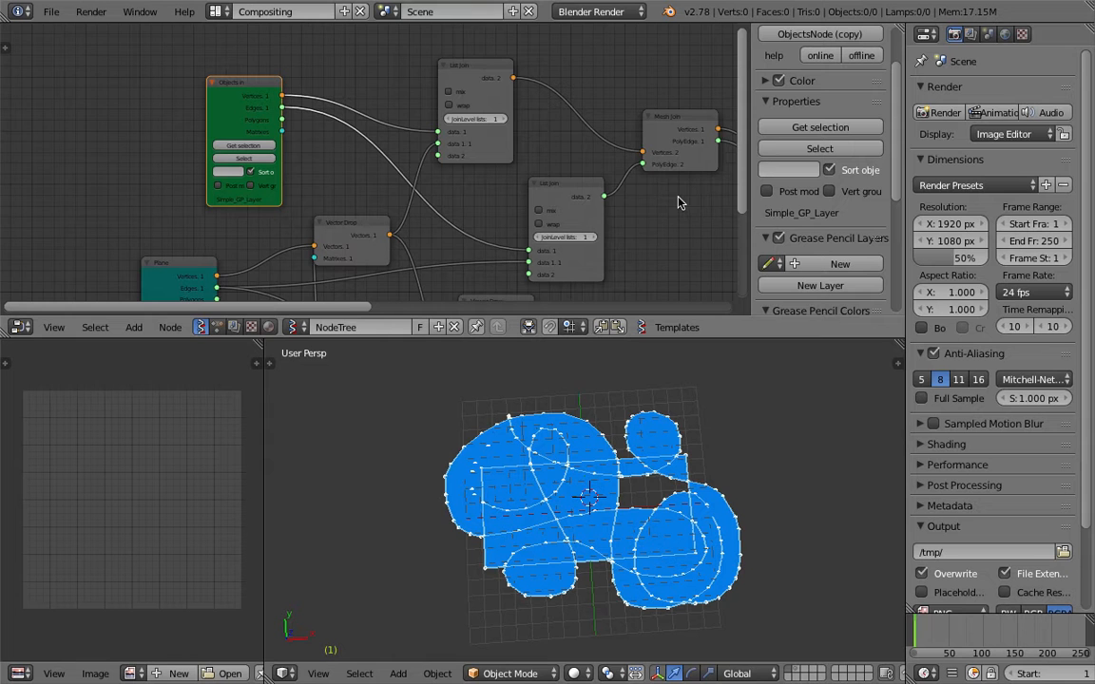
Move the Objects In node farther away from the List Join nodes and save over the current file
scroll(669, 529, "up", 3)
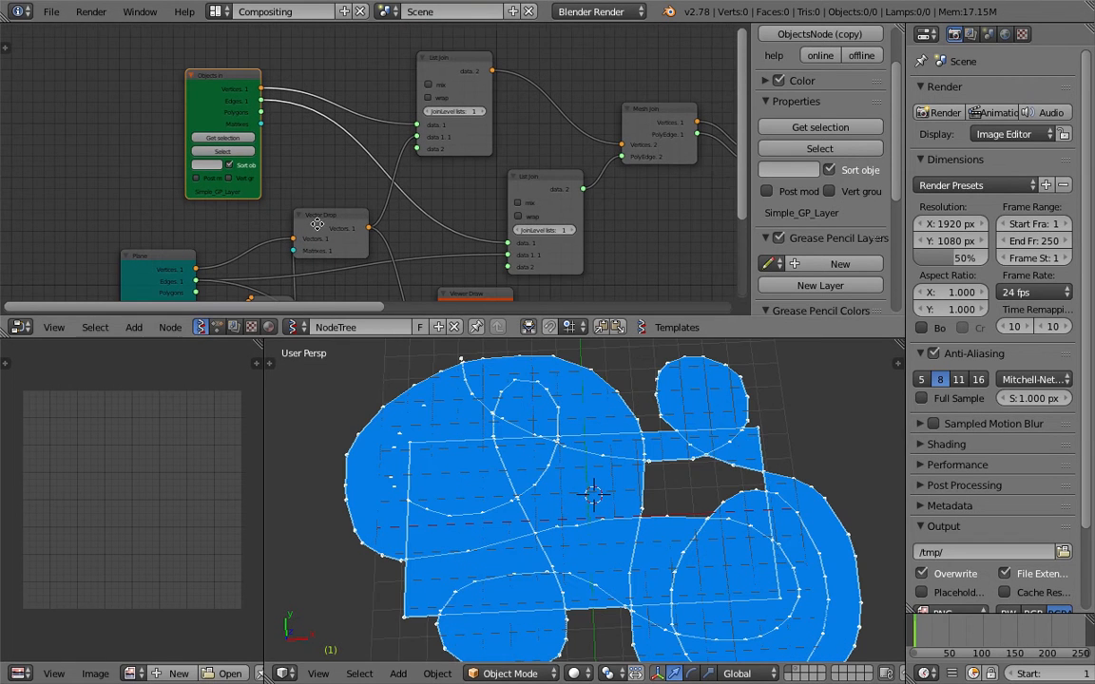
scroll(362, 203, "up", 2)
left_click_drag(274, 63, 121, 73)
middle_click_drag(235, 117, 270, 110)
scroll(271, 155, "down", 1)
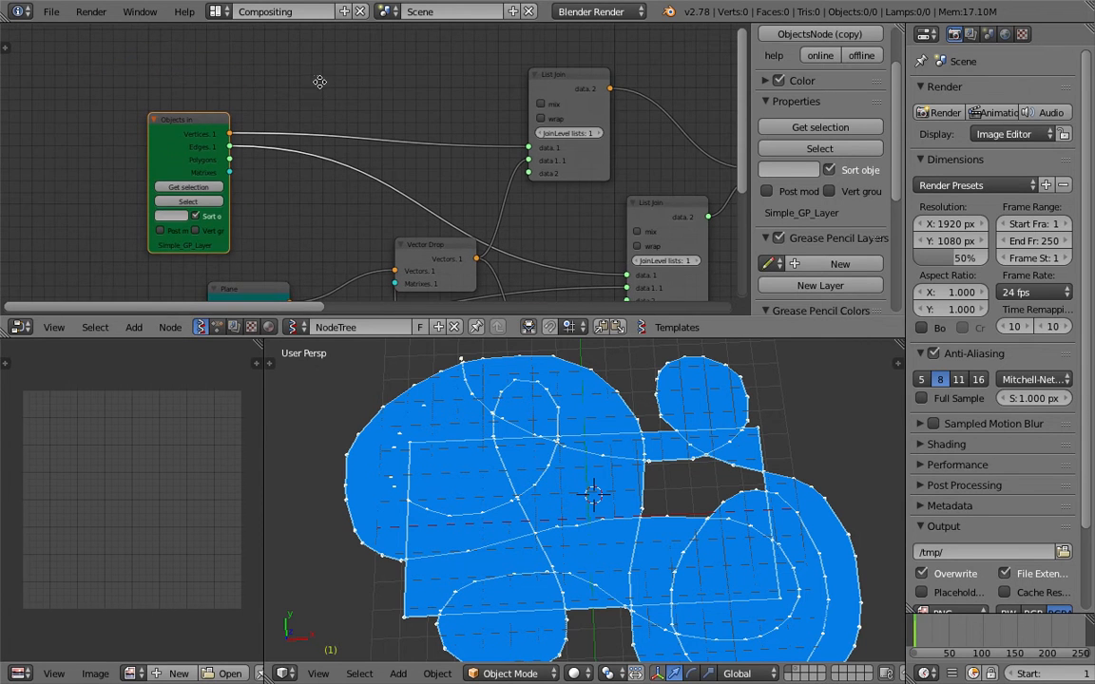
middle_click_drag(319, 87, 328, 104)
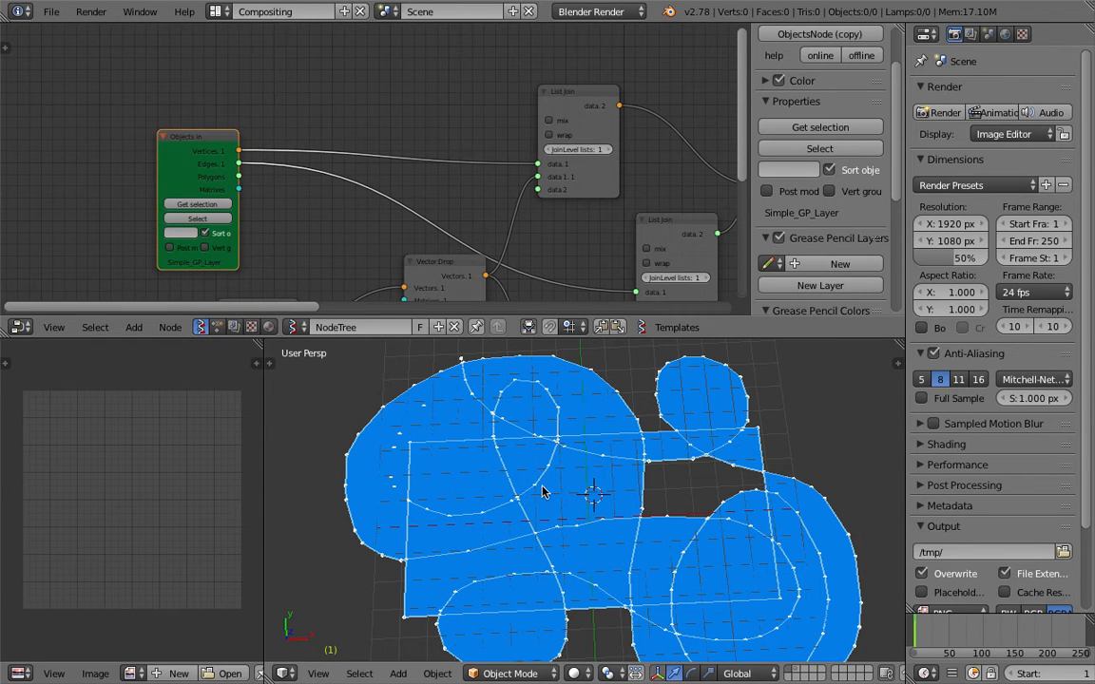
scroll(543, 492, "down", 1)
key("ctrl+s")
left_click(544, 491)
left_click_drag(220, 136, 153, 119)
Spread the Intersect Edges and Remove Doubles nodes apart to make room between them
scroll(627, 228, "down", 2)
middle_click_drag(656, 225, 175, 195)
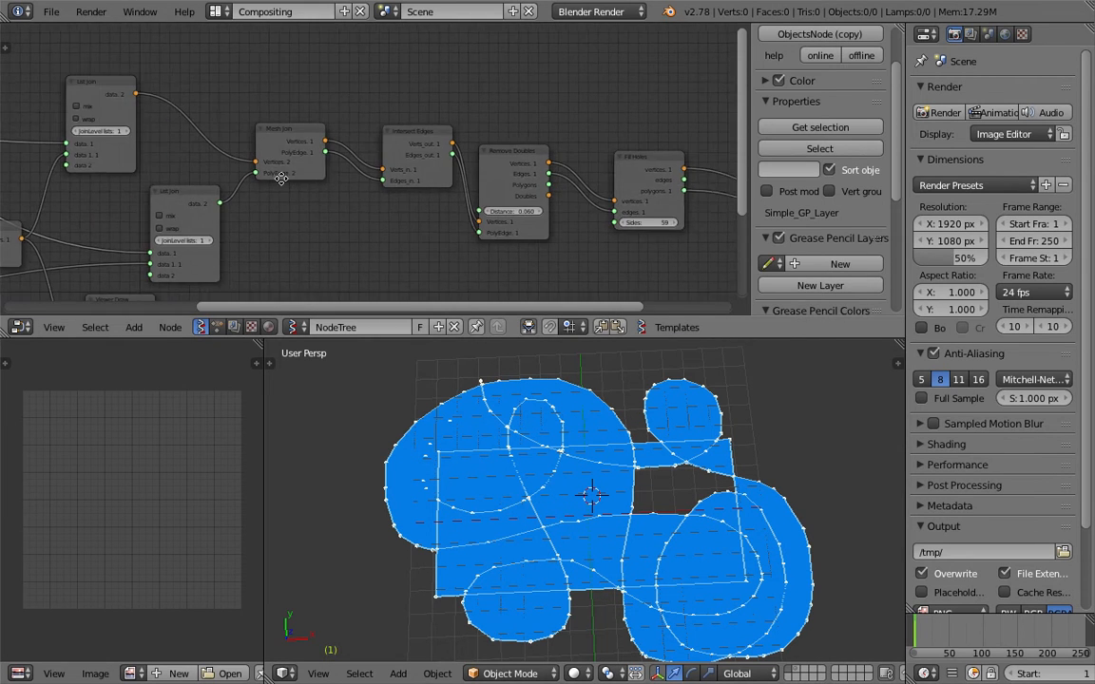
middle_click_drag(390, 213, 328, 218)
scroll(329, 217, "up", 1)
left_click_drag(451, 161, 469, 152)
left_click_drag(361, 139, 347, 148)
Add a Delete Loose node above the gap between Intersect Edges and Remove Doubles
key("space")
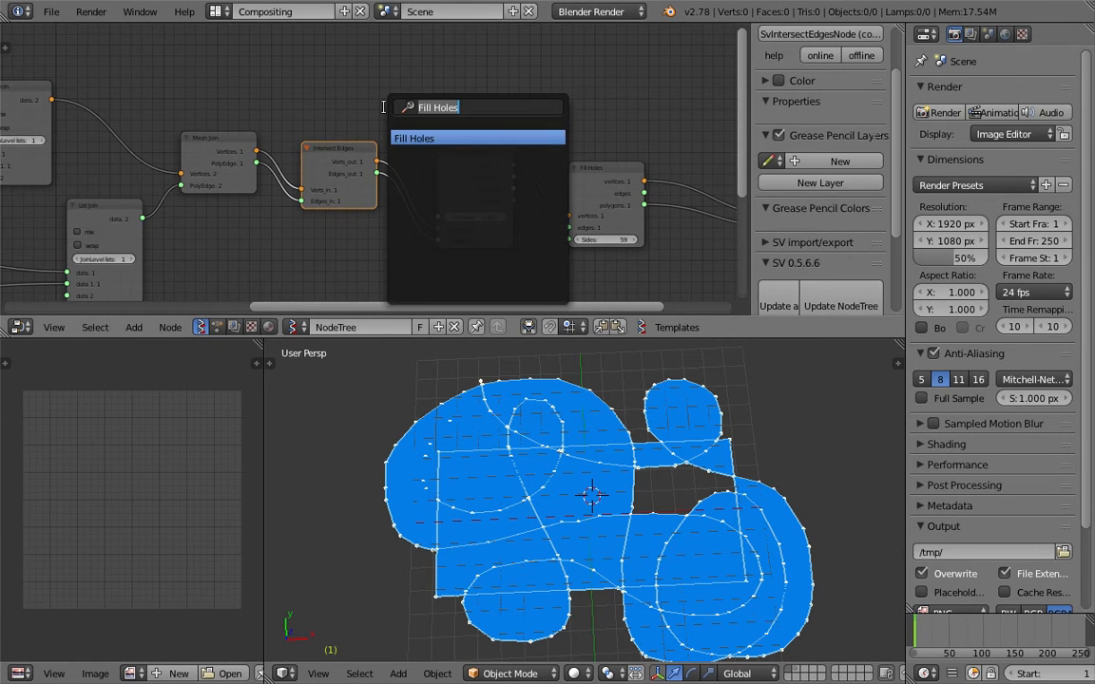
type("delete")
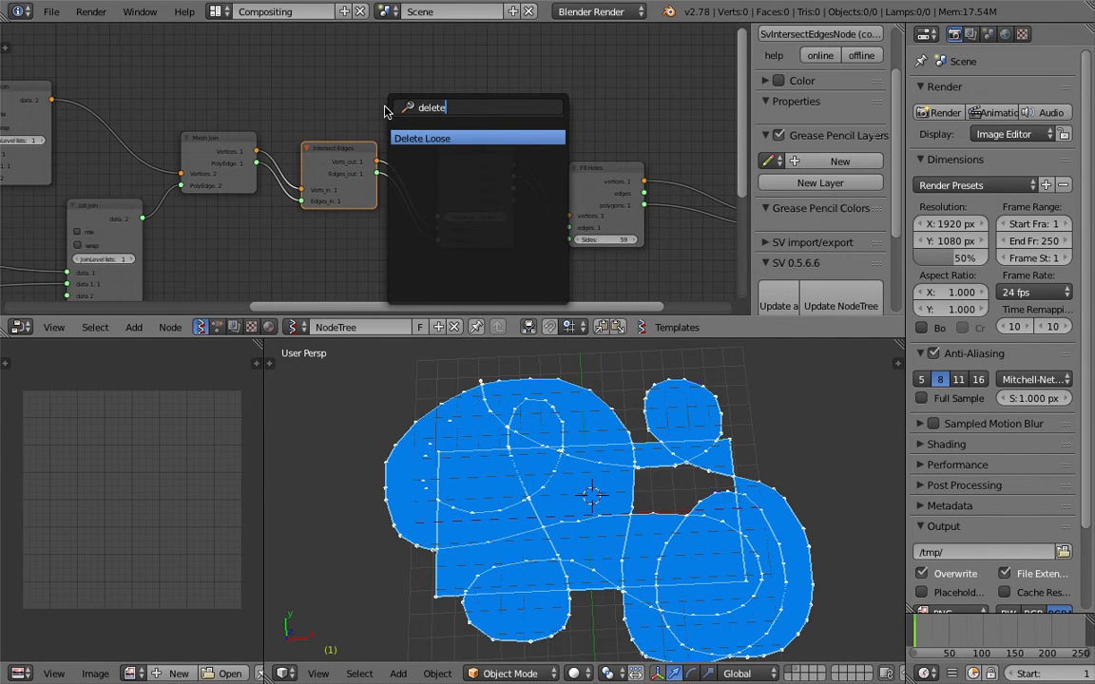
key("Return")
left_click(447, 95)
Route the vertices and edges from Intersect Edges through Delete Loose into Remove Doubles, repositioning the nodes around it
left_click_drag(326, 154, 425, 113)
scroll(314, 156, "up", 2)
left_click_drag(357, 180, 378, 173)
left_click_drag(386, 169, 424, 127)
left_click_drag(504, 103, 454, 236)
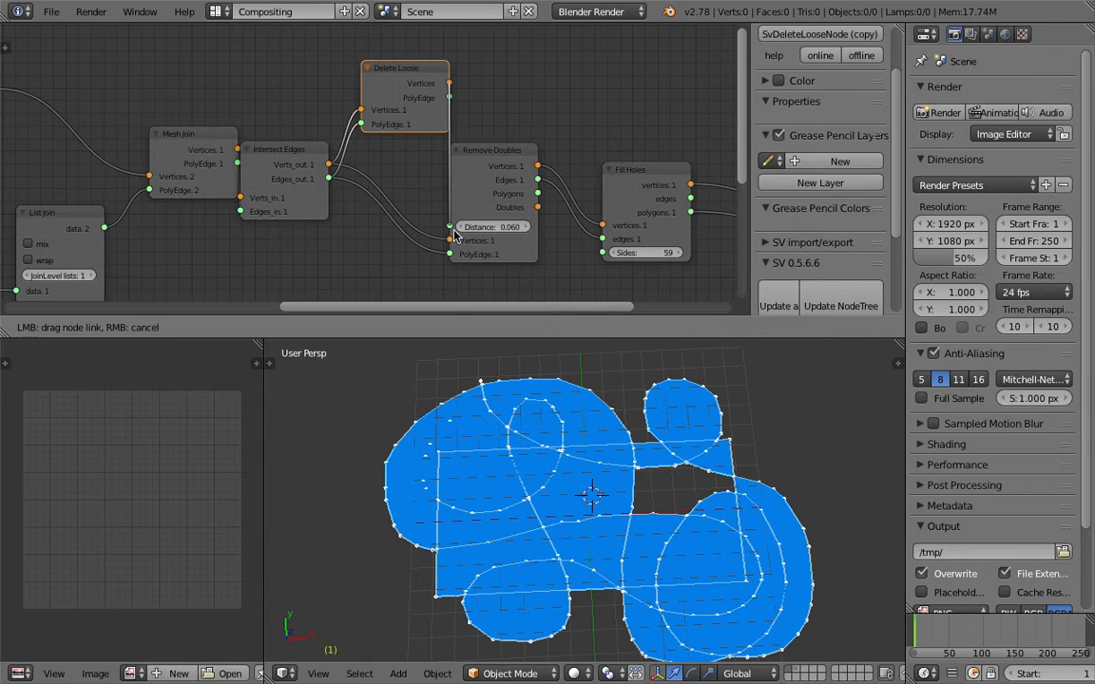
left_click_drag(453, 103, 449, 96)
left_click_drag(403, 72, 412, 238)
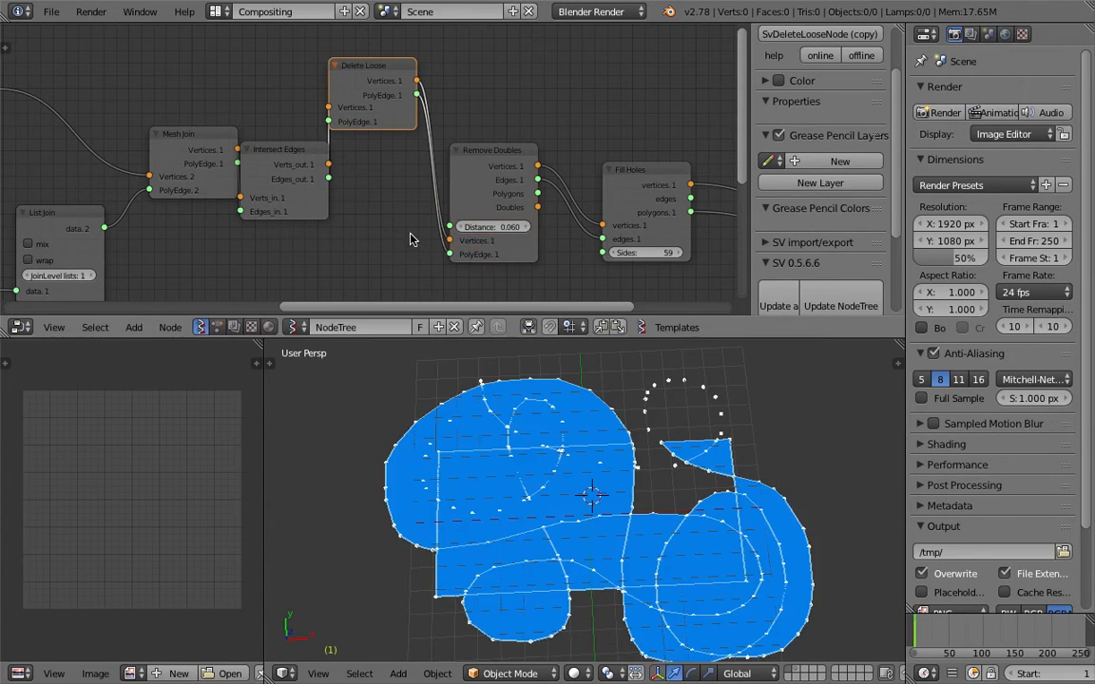
Lower the Remove Doubles node's Distance to 0.000 with the Delete Loose node connected
mouse_move(670, 514)
middle_mouse_down()
mouse_move(674, 538)
mouse_move(673, 511)
middle_mouse_up()
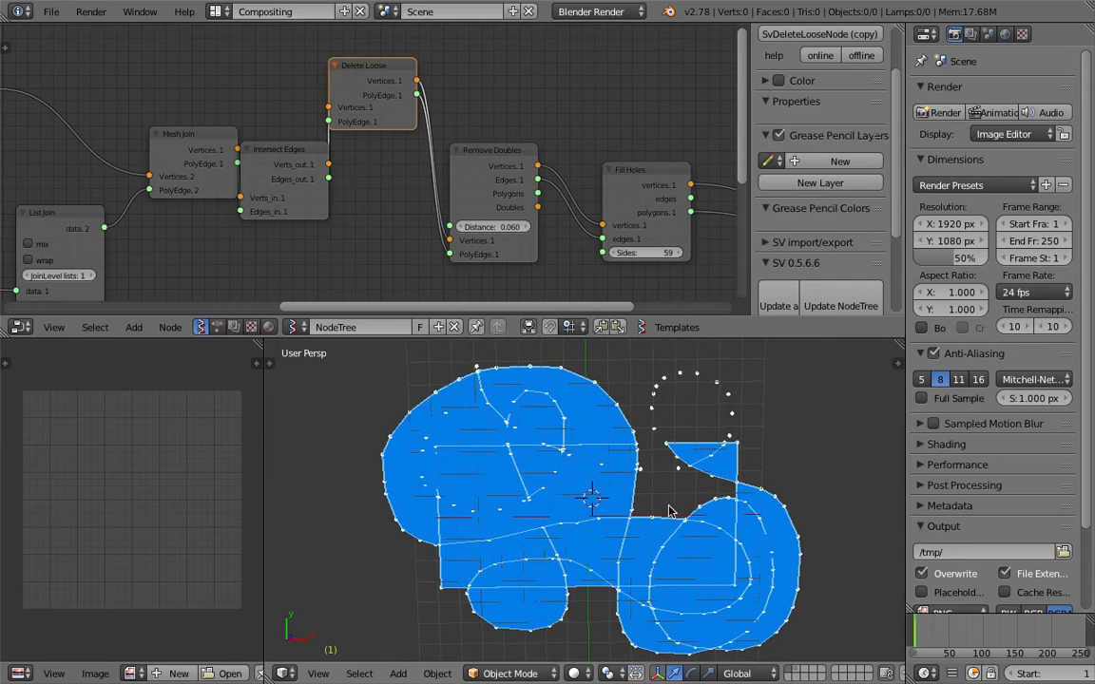
left_click(461, 229)
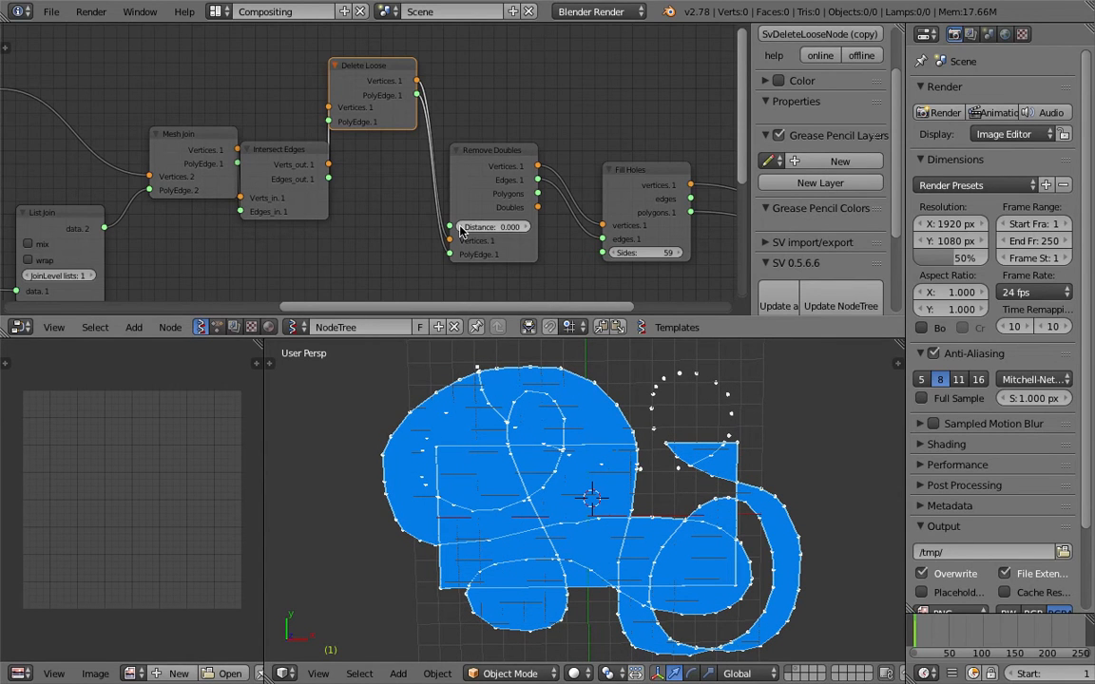
Set the Remove Doubles Distance to 0.060, and replace the Delete Loose node with direct vertex and edge links from Intersect Edges
left_click(528, 232)
left_click(528, 232)
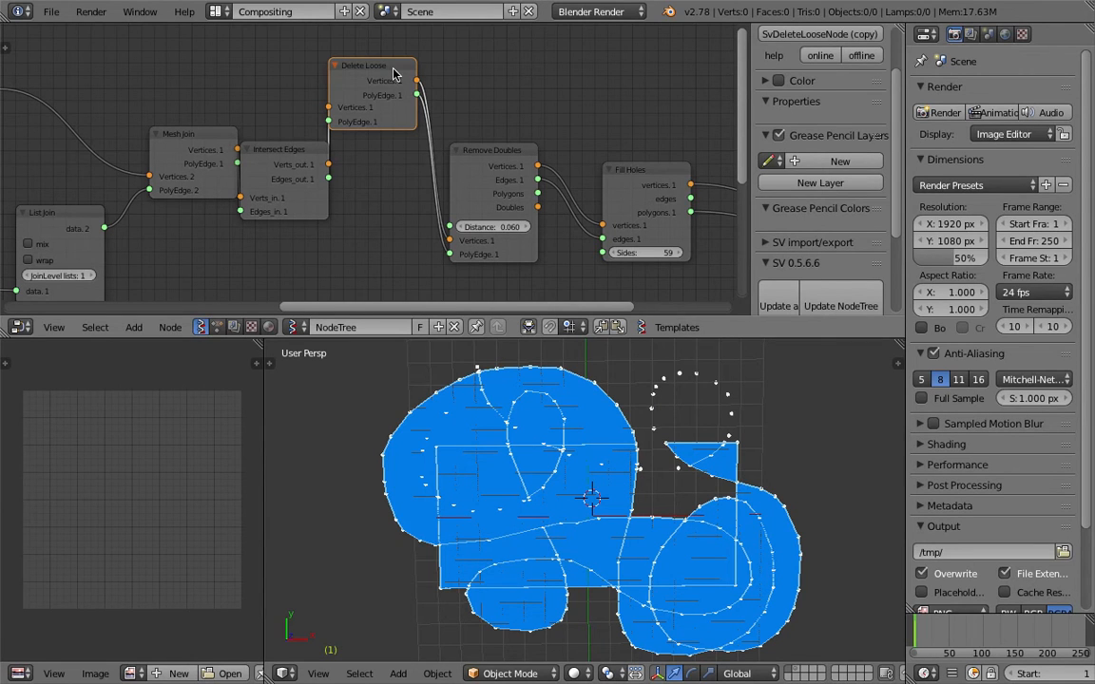
key("x")
left_click_drag(330, 164, 450, 240)
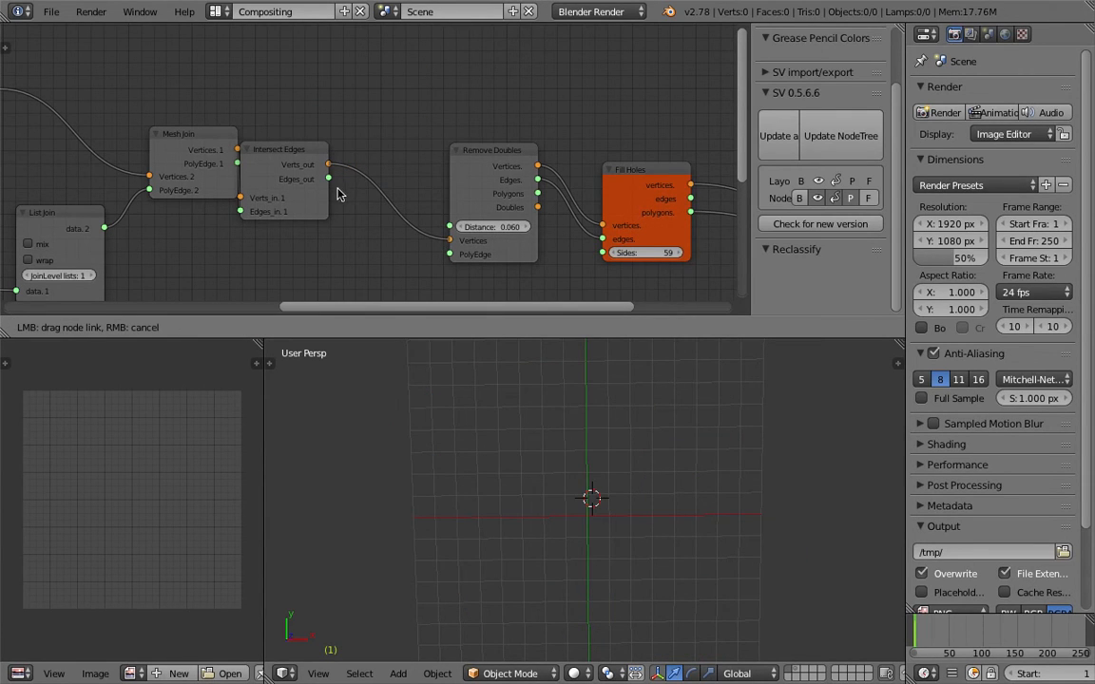
left_click_drag(328, 178, 449, 258)
left_click_drag(274, 144, 314, 144)
Move the Objects in node away from the List Join and Vector Drop nodes to free space after it
middle_click_drag(13, 233, 374, 174)
scroll(375, 174, "left", 5)
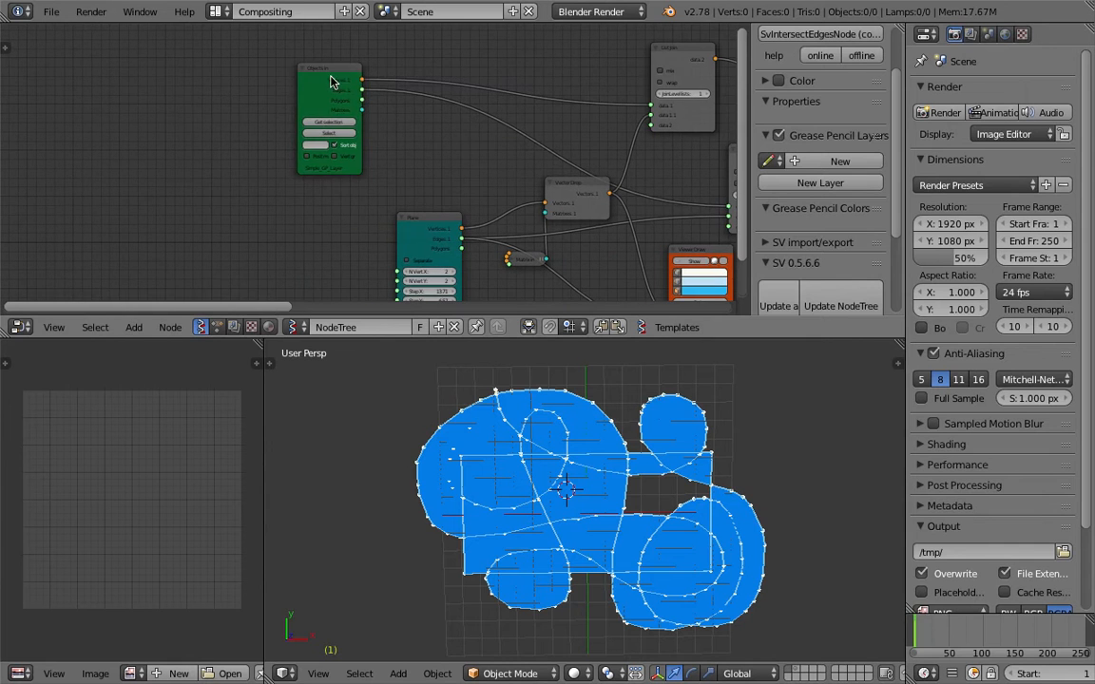
left_click_drag(300, 73, 181, 109)
scroll(597, 547, "up", 1)
middle_click_drag(597, 546, 636, 570)
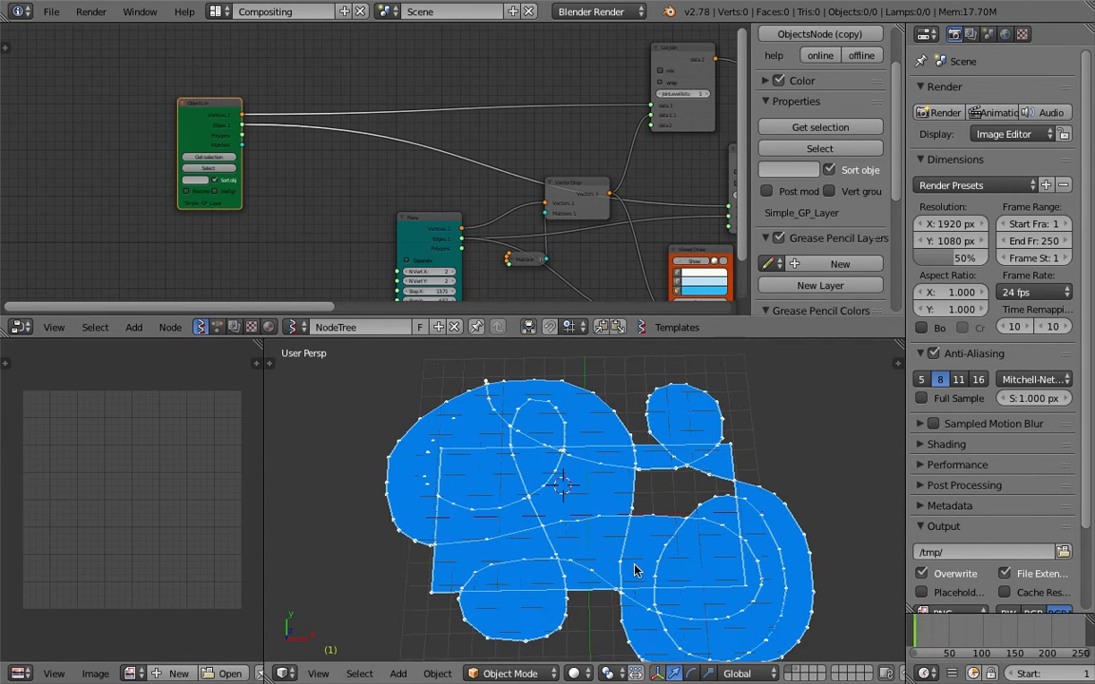
scroll(263, 174, "up", 1)
middle_click_drag(263, 174, 252, 267)
scroll(252, 267, "up", 1)
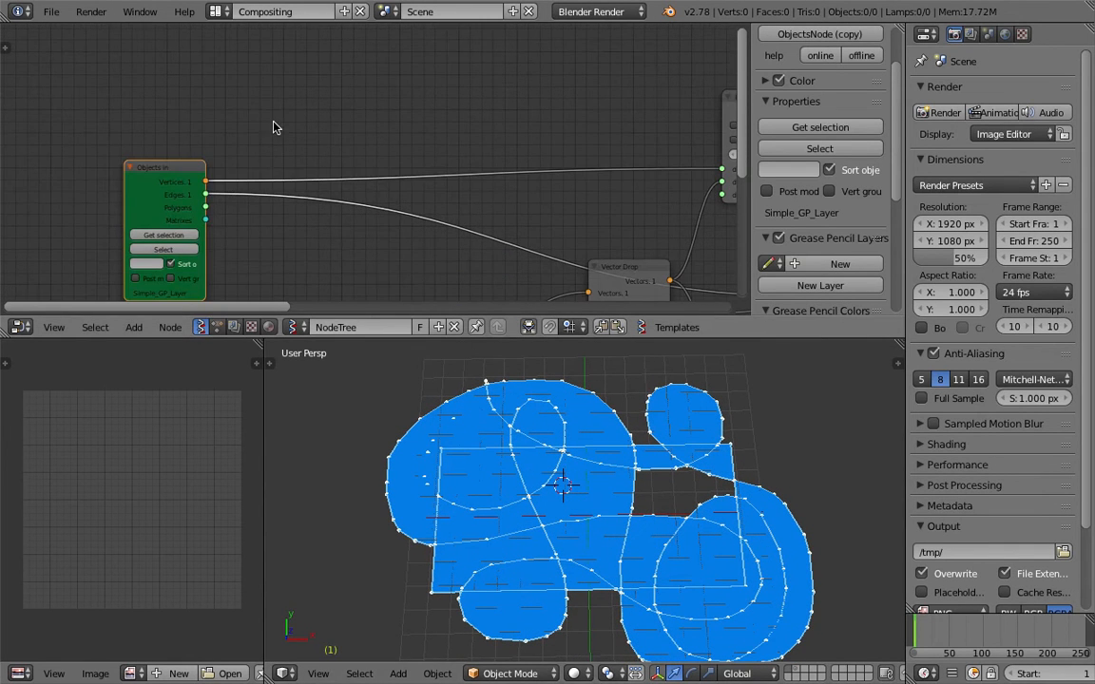
Add a Matrix Apply node beside the Objects in node
key("shift+a")
left_click(274, 123)
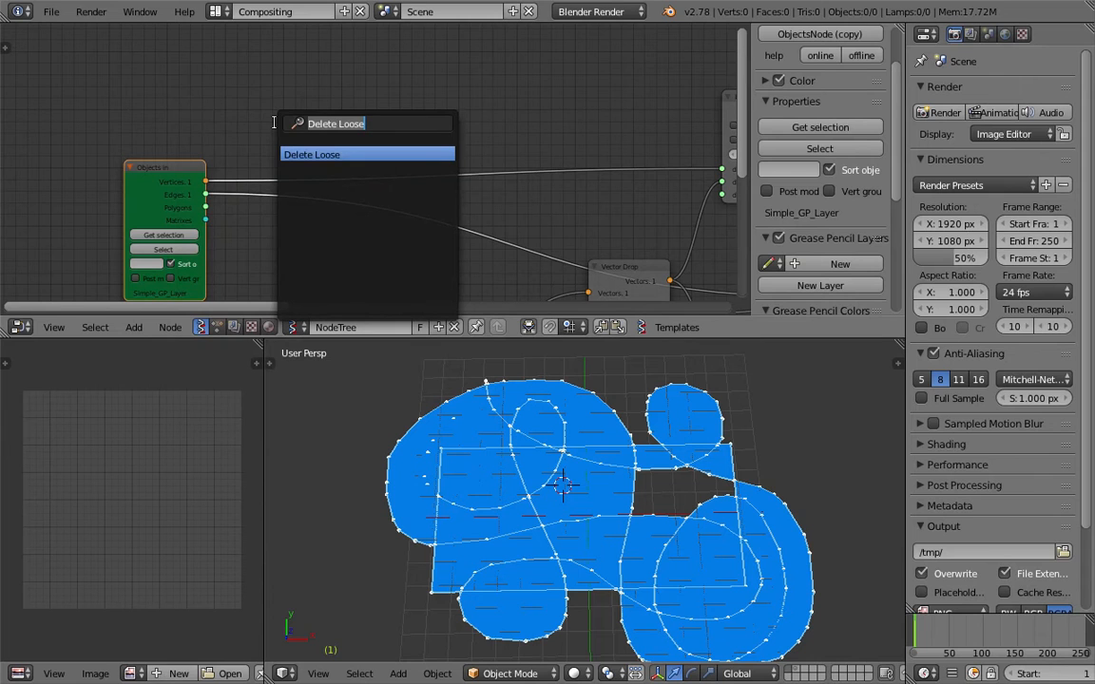
type("matrix")
key("Down")
key("Down")
key("Down")
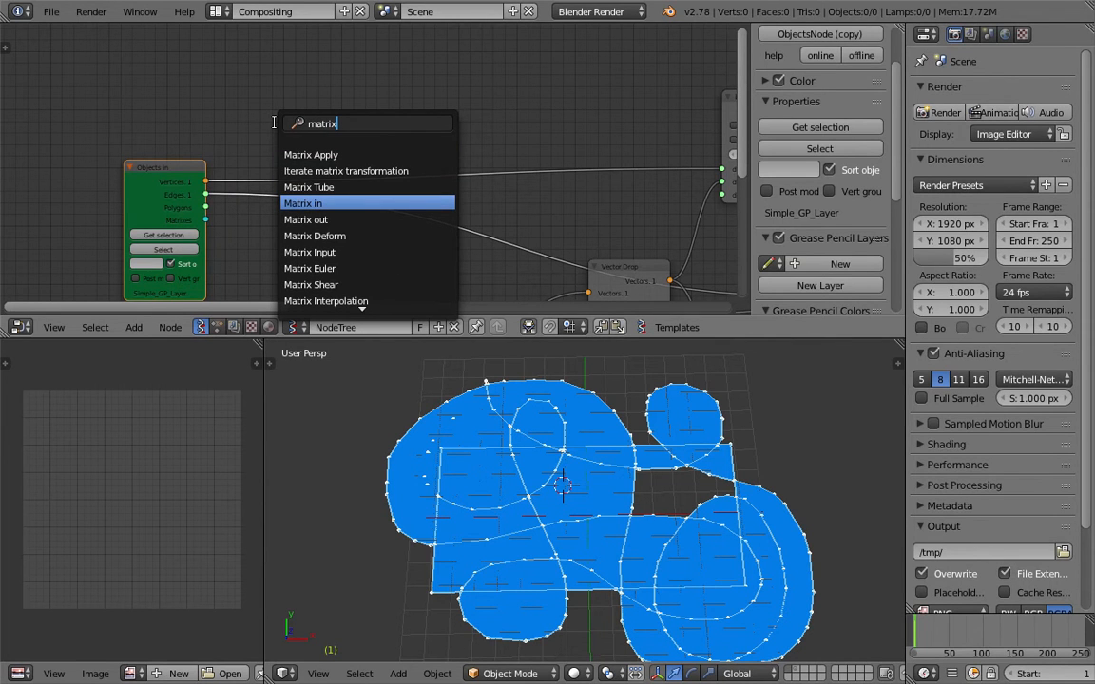
type("ap")
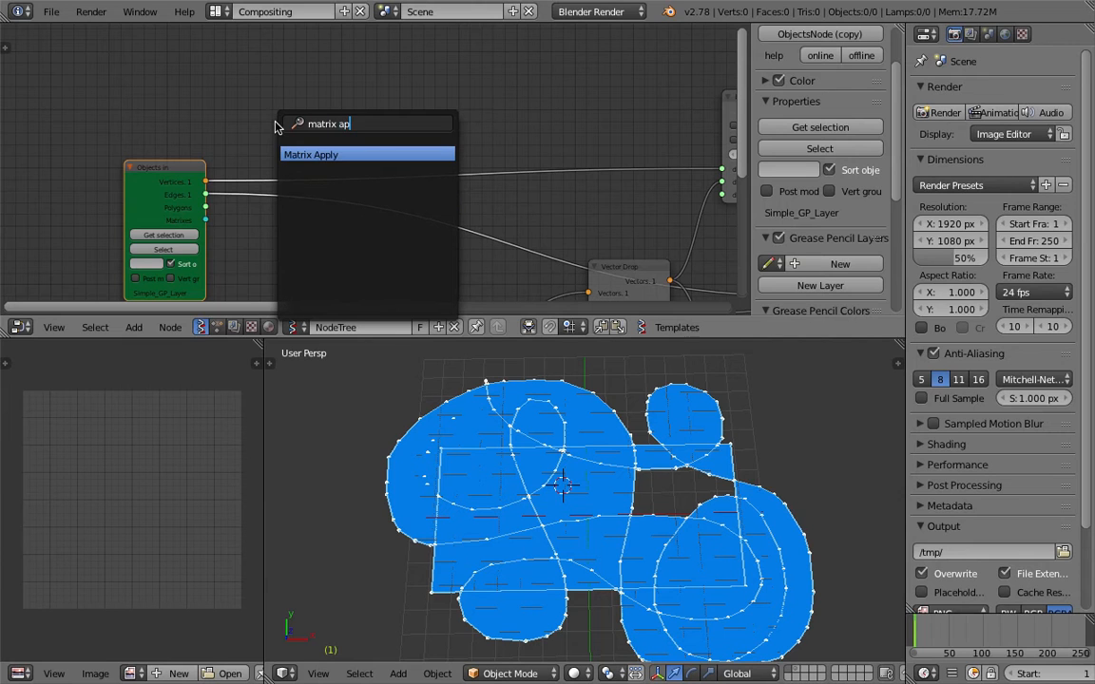
key("Return")
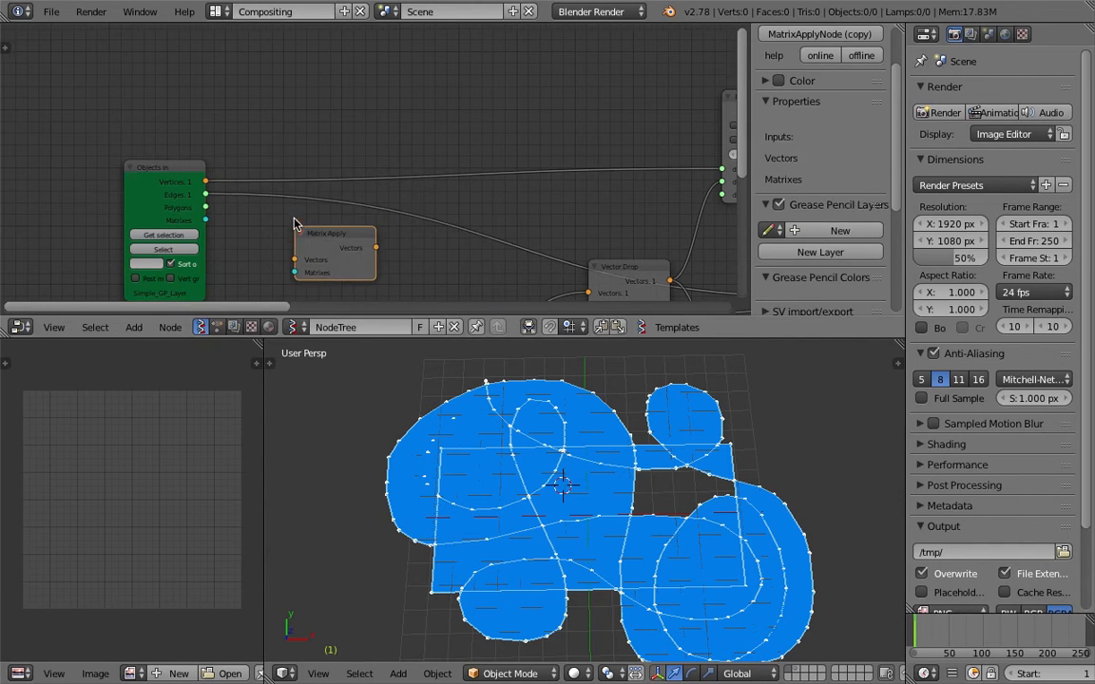
Connect the vertices and matrices of Objects in to the Matrix Apply node and adjust its placement
left_click_drag(167, 112, 326, 218)
left_click_drag(213, 158, 274, 192)
scroll(323, 200, "down", 1)
middle_click_drag(329, 200, 238, 207)
left_click_drag(211, 196, 228, 196)
Add a Vector Math node below Matrix Apply and set its function to Add
middle_click_drag(271, 132, 290, 79)
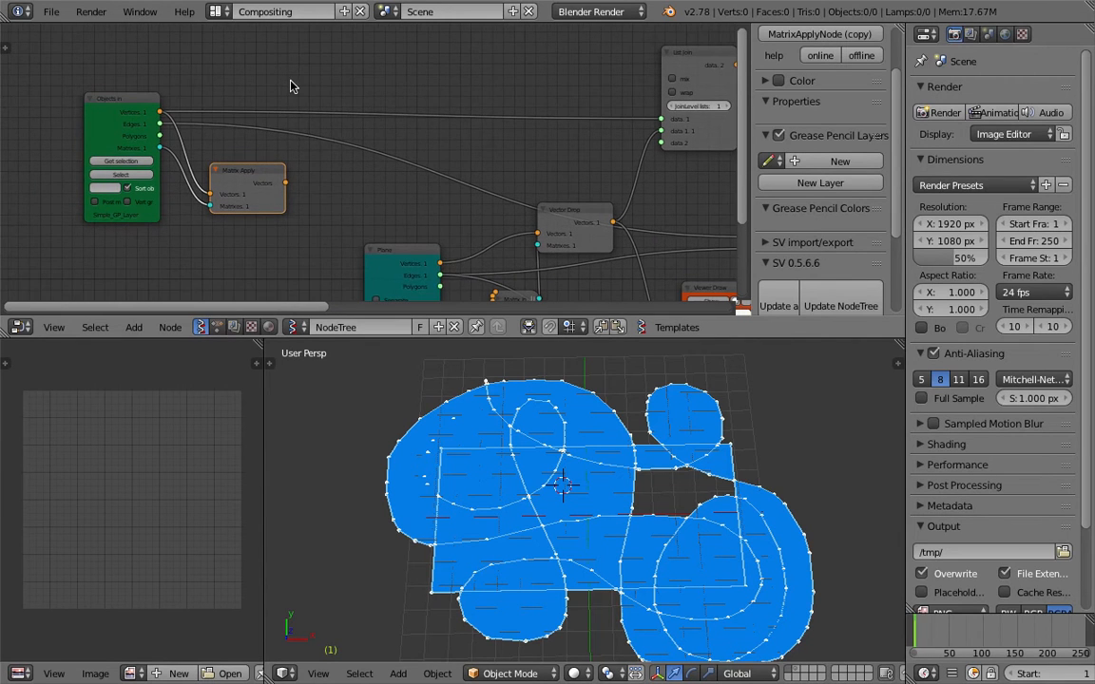
key("space")
type("vector")
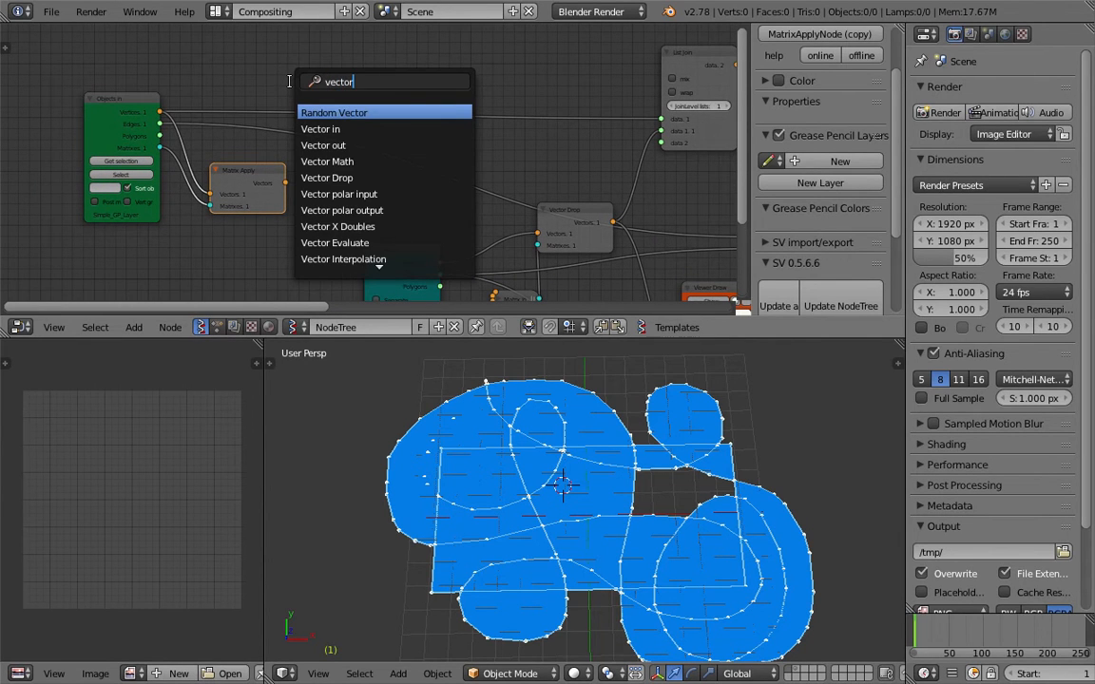
key("Down")
type("or ma")
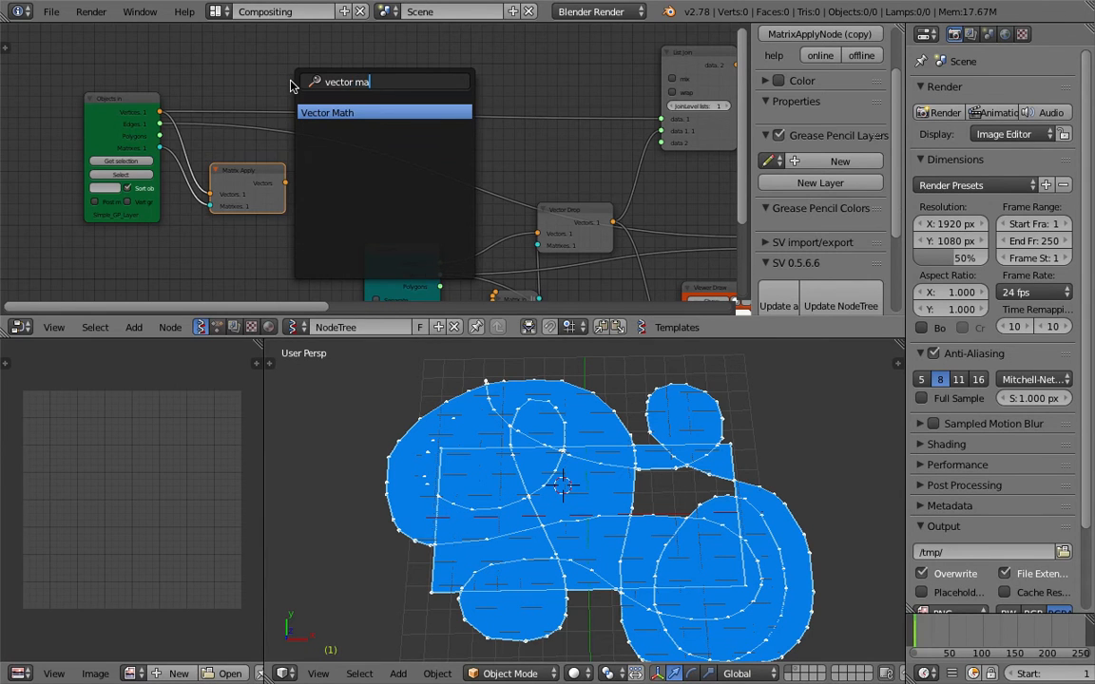
key("Return")
left_click(228, 223)
middle_click_drag(219, 218, 246, 159)
left_click(312, 211)
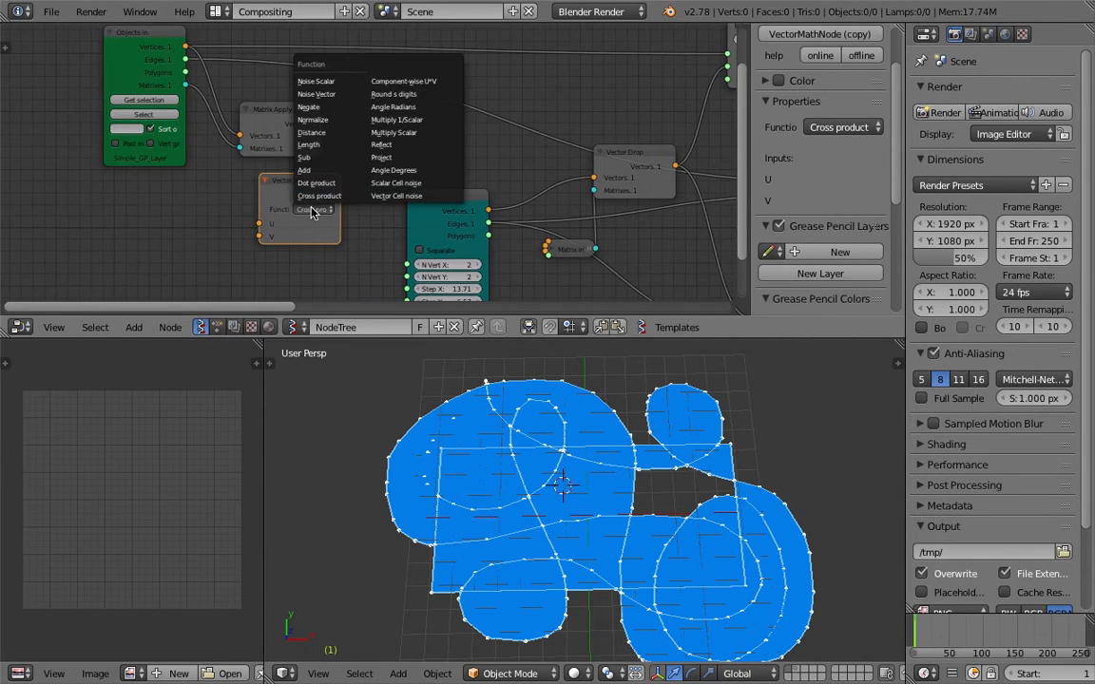
left_click(352, 171)
Feed the Matrix Apply vectors into the Add node's U input and a new Vector in node into its V input
left_click_drag(311, 187, 398, 142)
left_click_drag(322, 124, 298, 184)
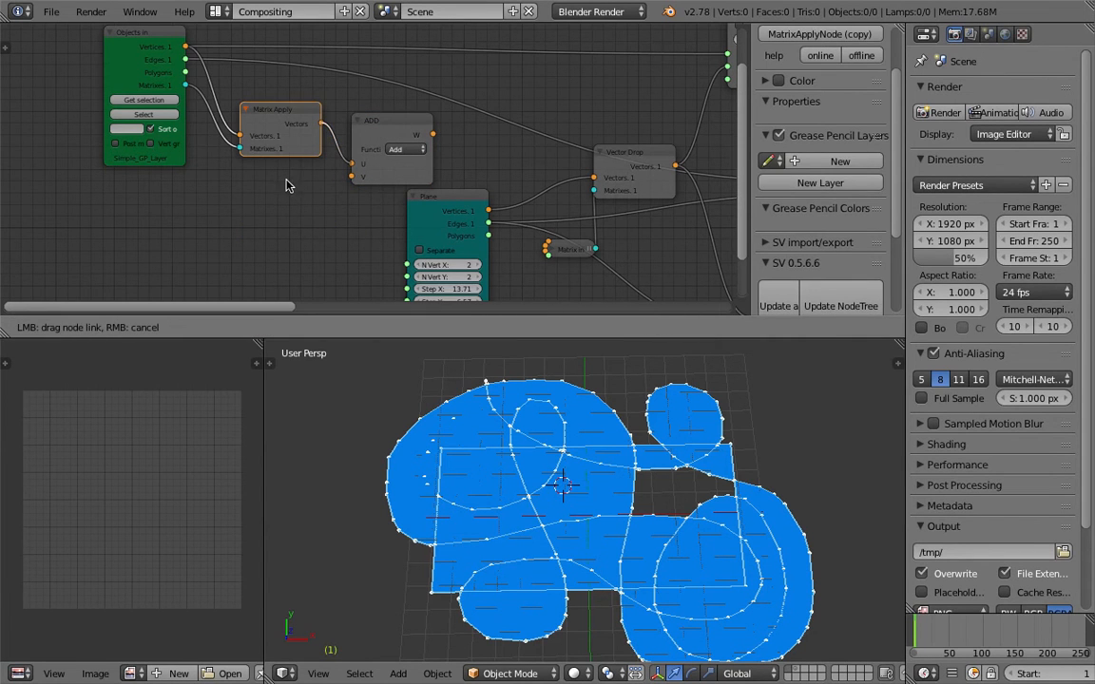
key("shift+a")
left_click(279, 179)
type("vec")
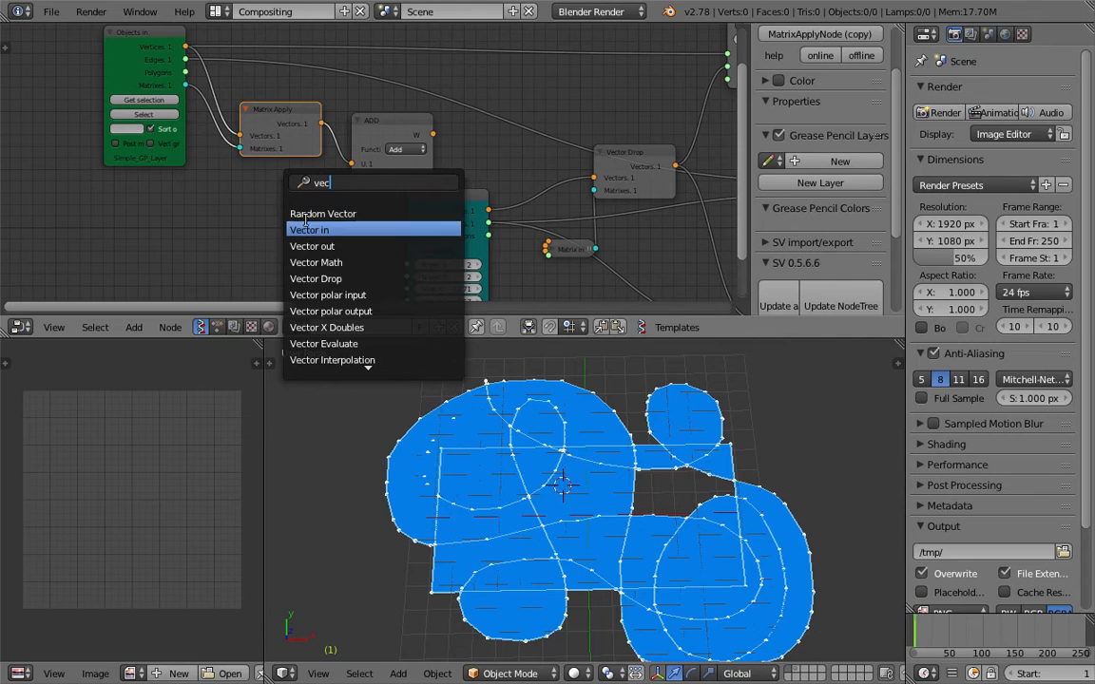
key("Return")
left_click(250, 184)
left_click_drag(290, 202, 352, 178)
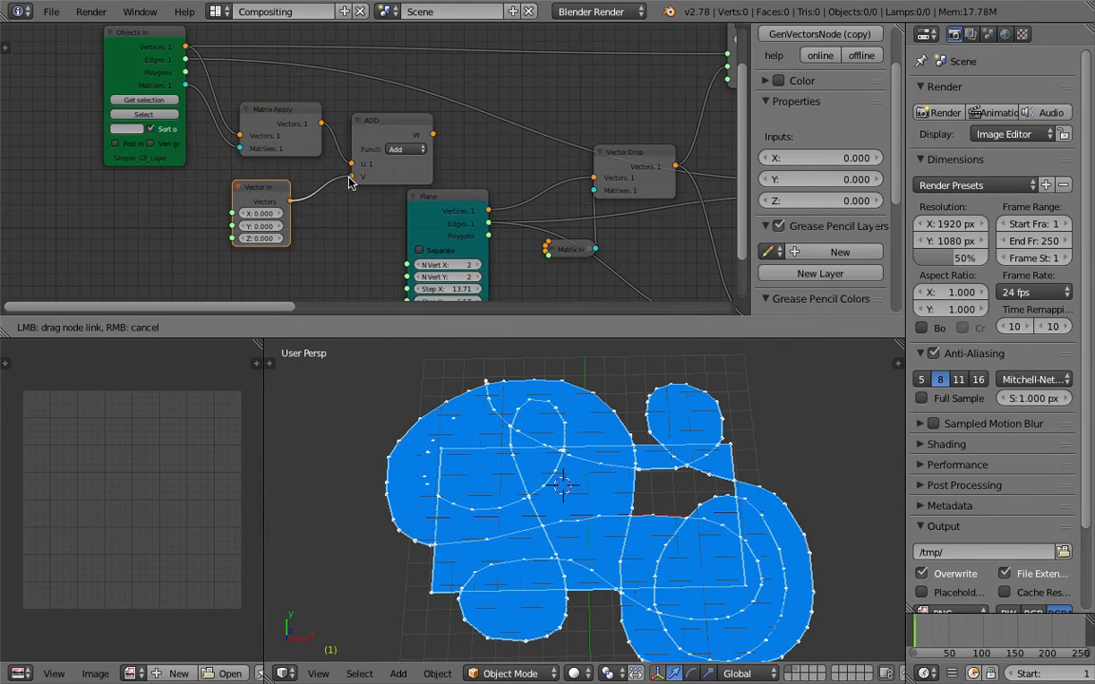
Link the Add node's output to the first data input of the vertices List Join, replacing the direct Objects in vertices link
left_click(404, 121)
left_click_drag(404, 120, 401, 111)
middle_click_drag(400, 126, 253, 108)
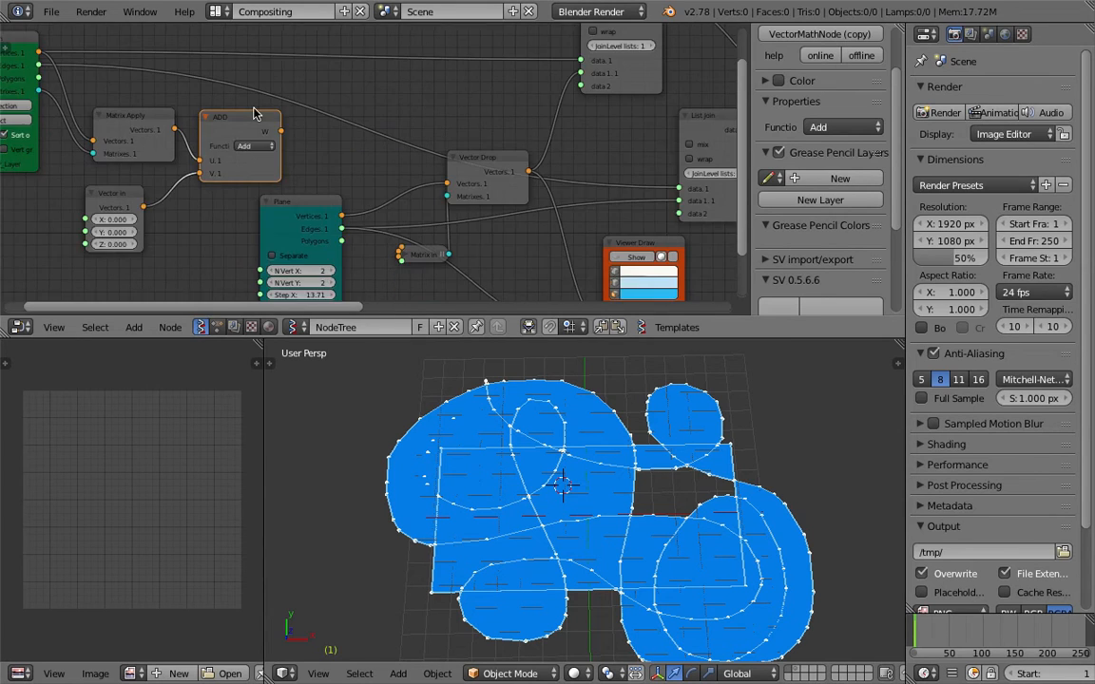
scroll(282, 124, "down", 1)
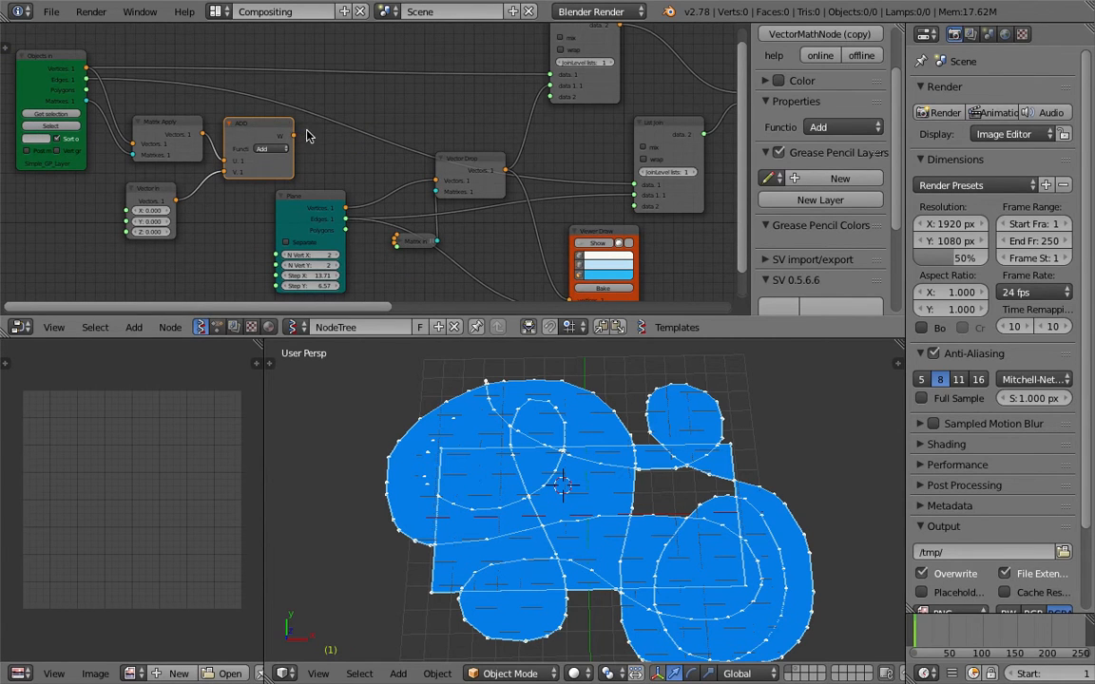
left_click_drag(298, 137, 559, 76)
left_click_drag(466, 154, 466, 157)
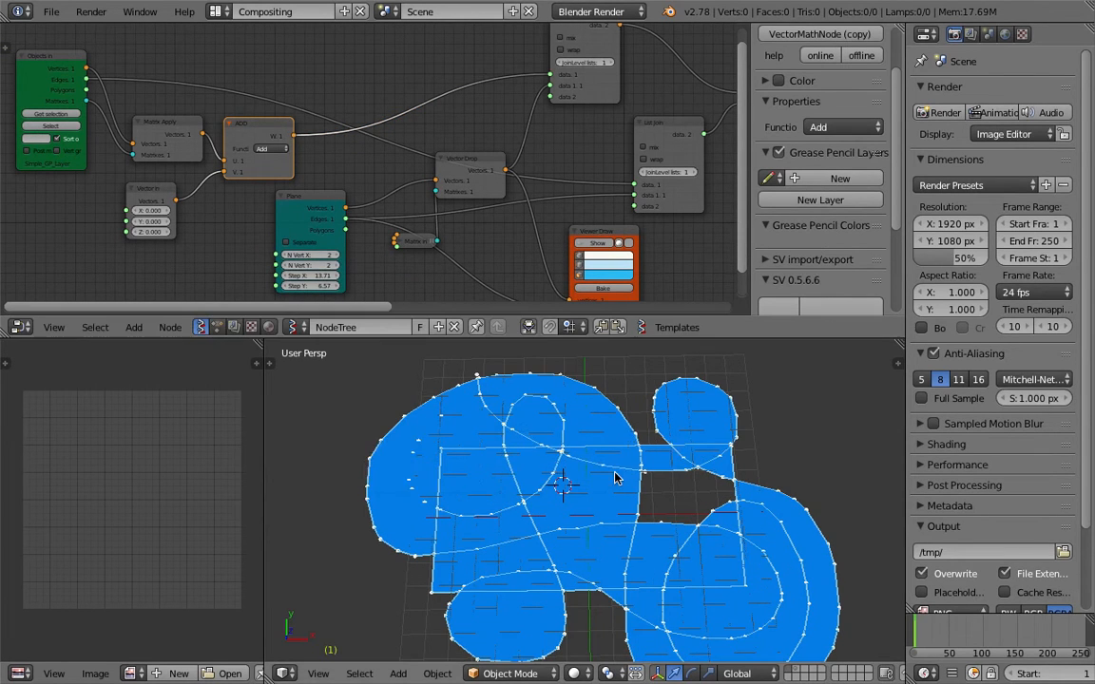
Set the Vector in node's X offset to 0.540
middle_click_drag(186, 138, 312, 103)
scroll(313, 103, "up", 1)
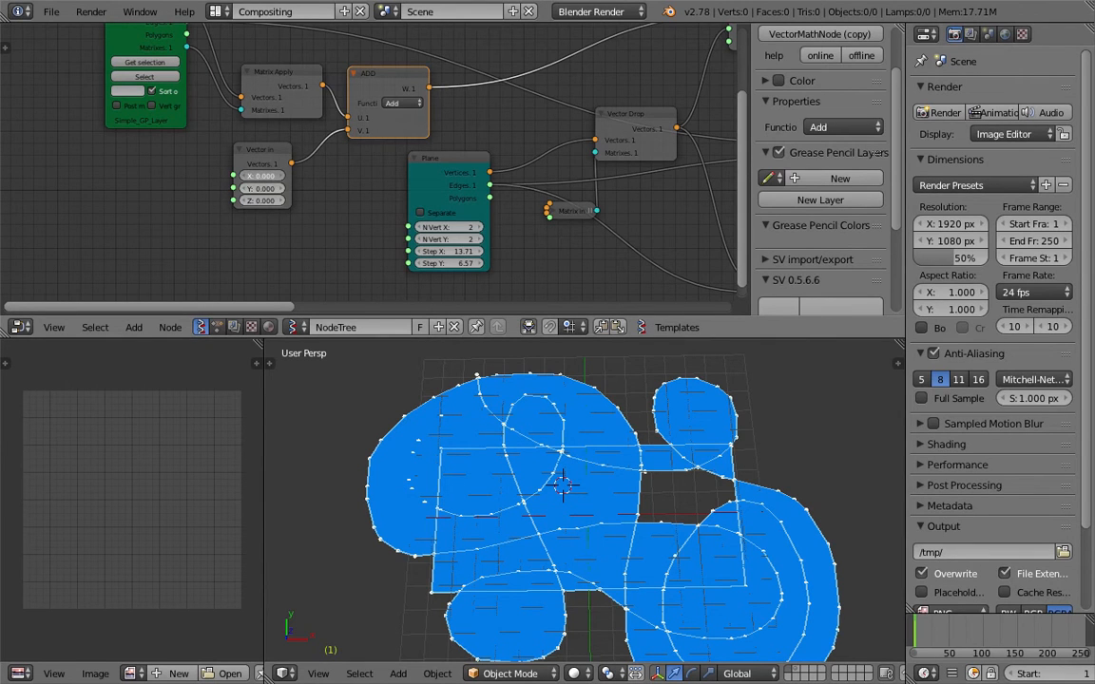
mouse_move(261, 176)
left_mouse_down()
mouse_move(318, 176)
mouse_move(261, 176)
mouse_move(306, 176)
mouse_move(267, 181)
left_mouse_up()
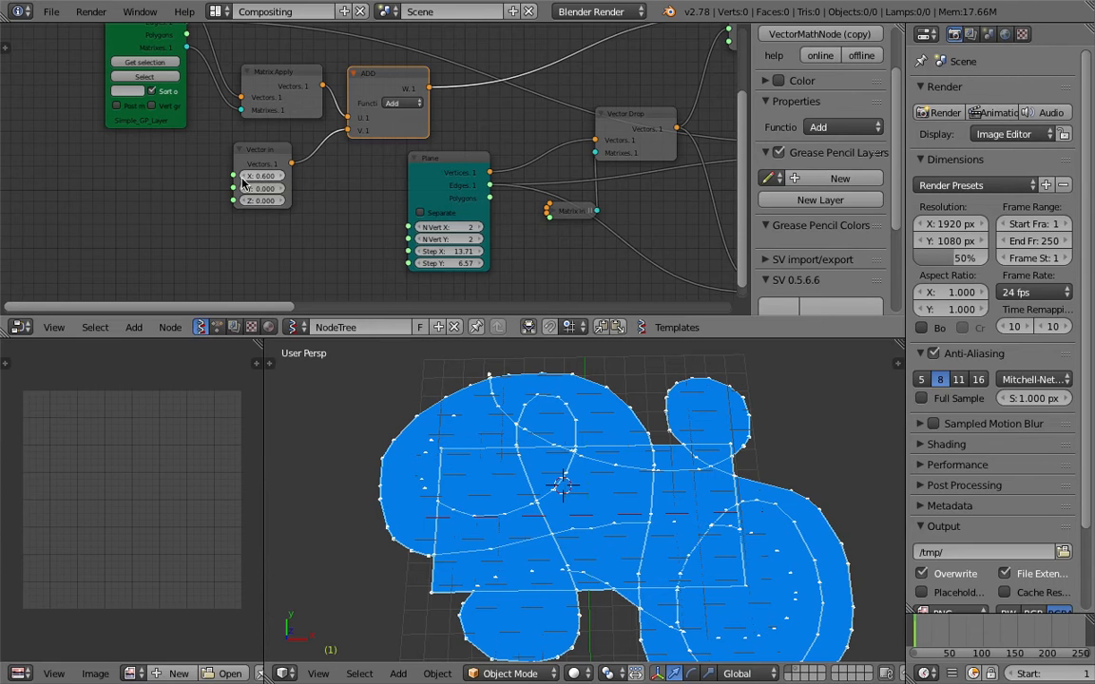
left_click(248, 179)
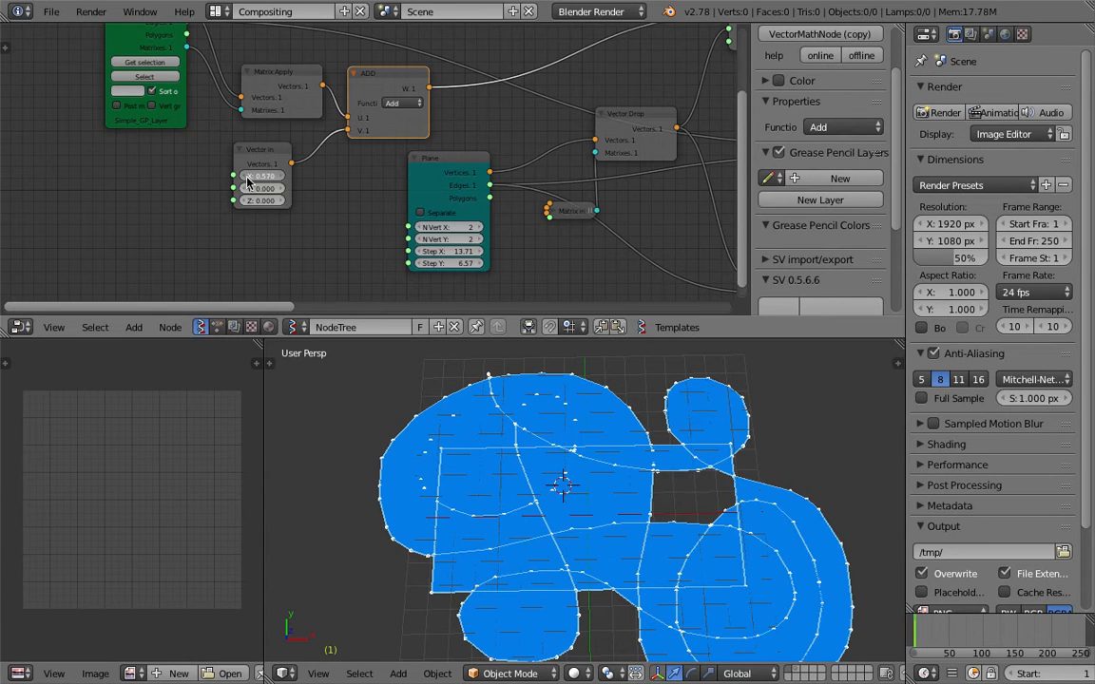
left_click(247, 179)
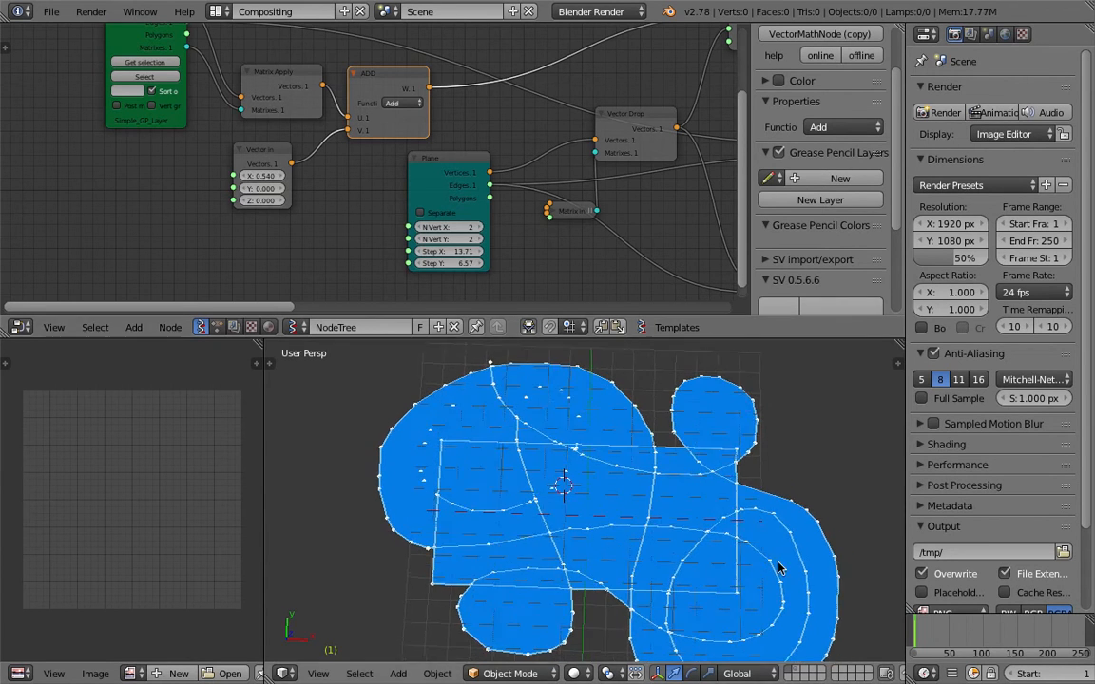
Switch the 3D view to wireframe shading and examine the line intersections and filled pieces up close
middle_click_drag(730, 521, 718, 474, "shift")
scroll(682, 488, "up", 4)
scroll(685, 500, "down", 2)
scroll(684, 504, "down", 1)
scroll(672, 494, "up", 4)
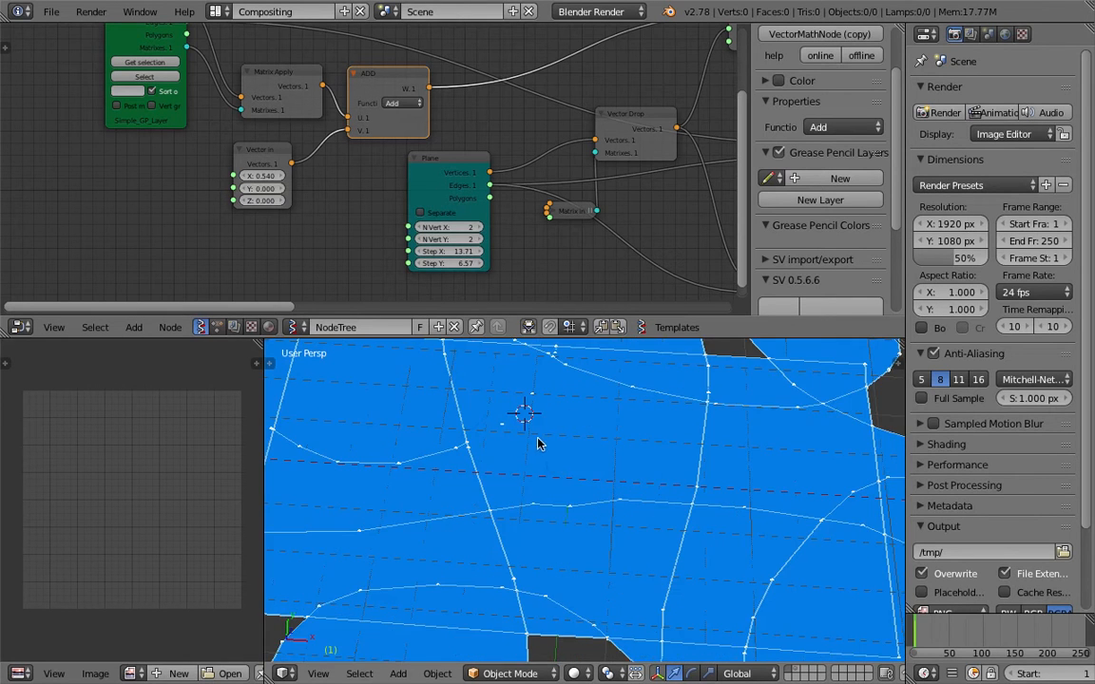
middle_click_drag(528, 450, 561, 494, "shift")
mouse_move(561, 494)
middle_mouse_down()
mouse_move(569, 459)
mouse_move(560, 440)
middle_mouse_up()
key("z")
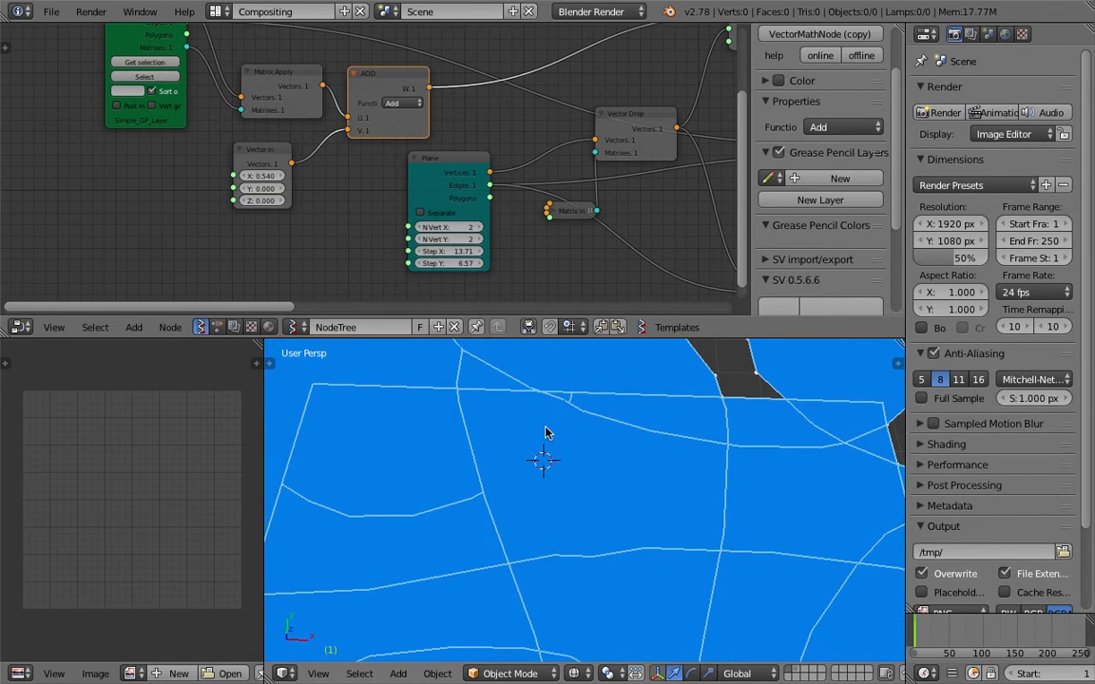
scroll(556, 435, "down", 8)
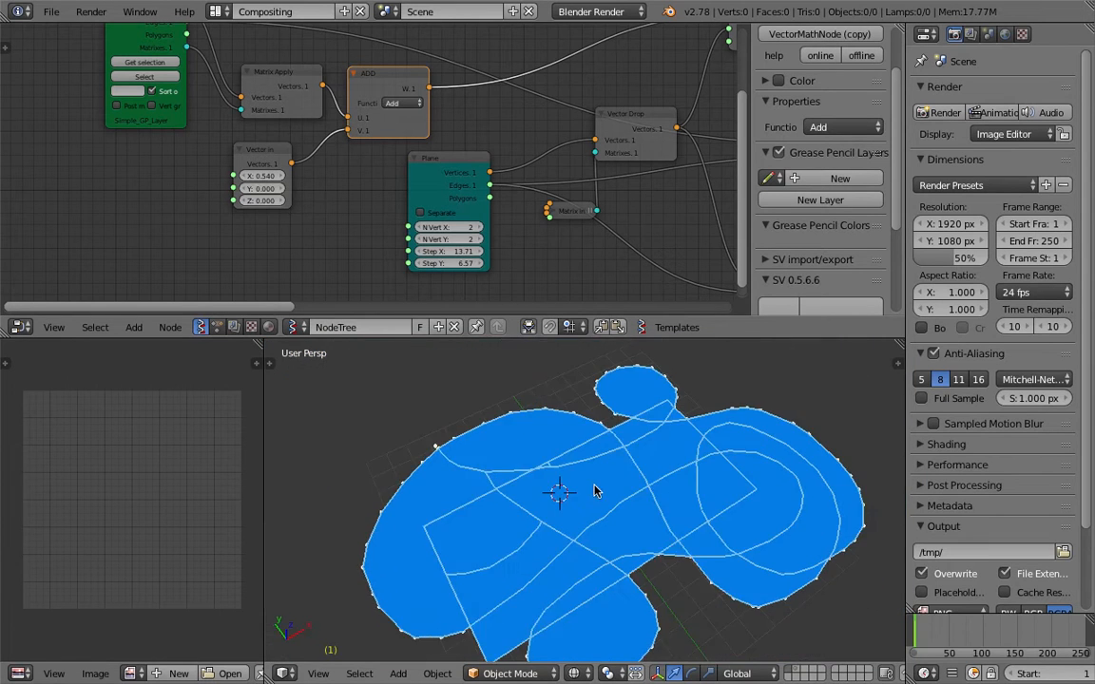
mouse_move(528, 510)
middle_mouse_down()
mouse_move(501, 518)
mouse_move(543, 541)
mouse_move(526, 506)
middle_mouse_up()
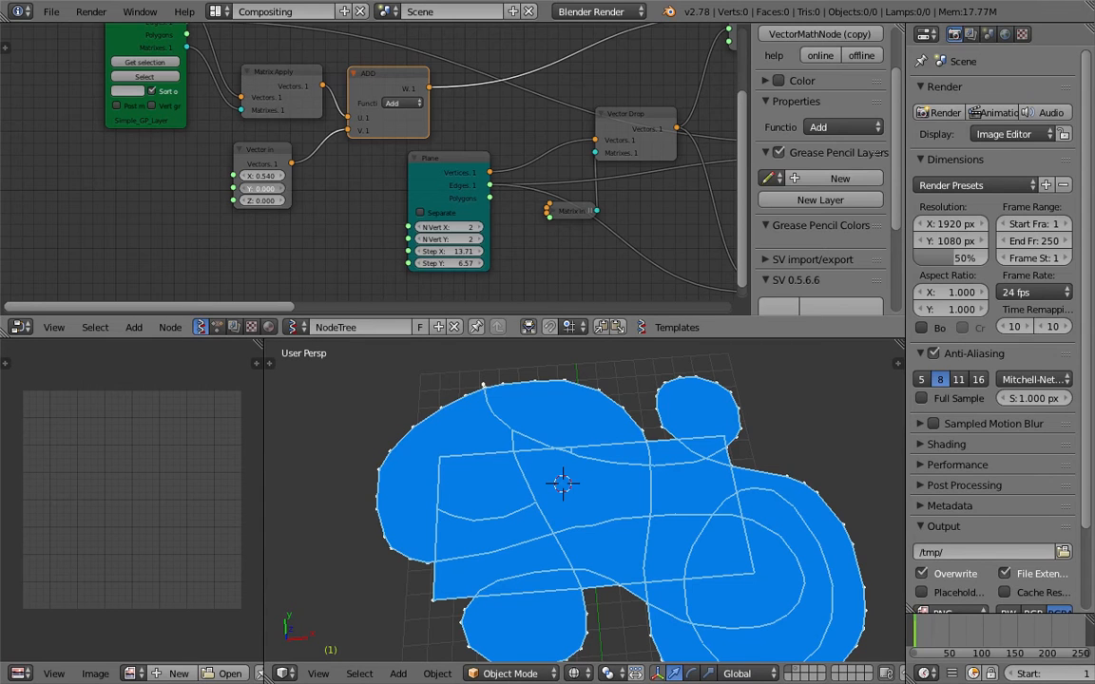
Set the Vector in node's Y offset to -0.270 and check the pieces in the 3D view
mouse_move(262, 188)
left_mouse_down()
mouse_move(305, 189)
mouse_move(281, 188)
left_mouse_up()
middle_click_drag(583, 430, 628, 511)
scroll(626, 504, "up", 5)
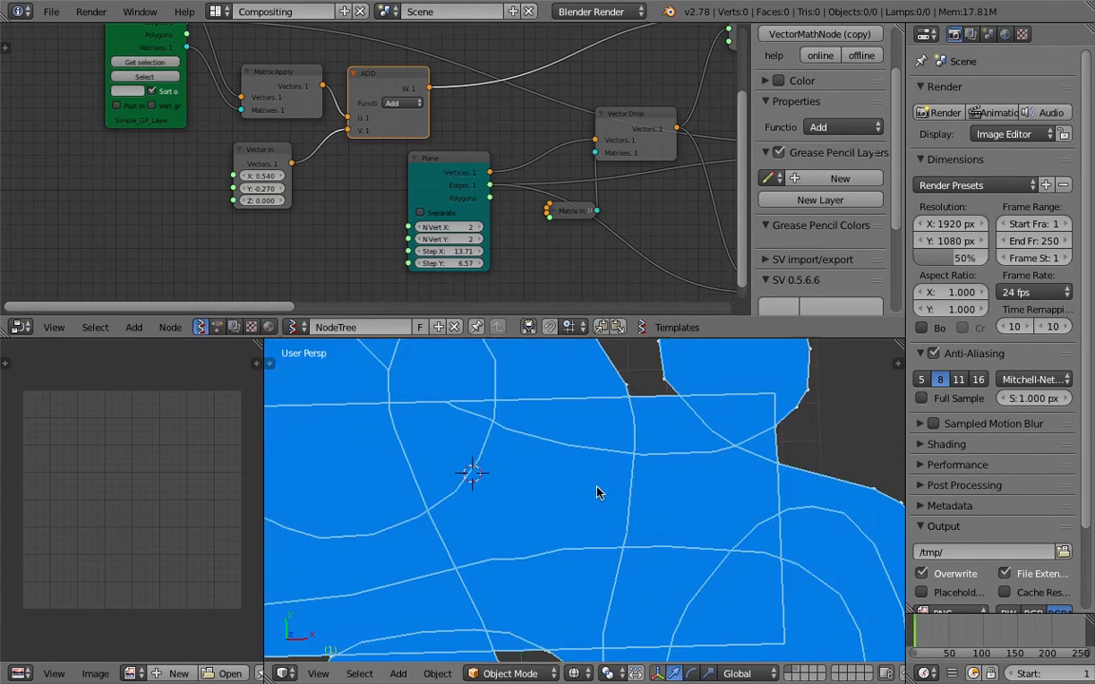
scroll(599, 492, "down", 7)
scroll(612, 511, "down", 1)
Save the project as the next numbered version after sv_organic_jigsaw_004.blend
key("super+s")
left_click(611, 509)
left_click(52, 12)
left_click(112, 159)
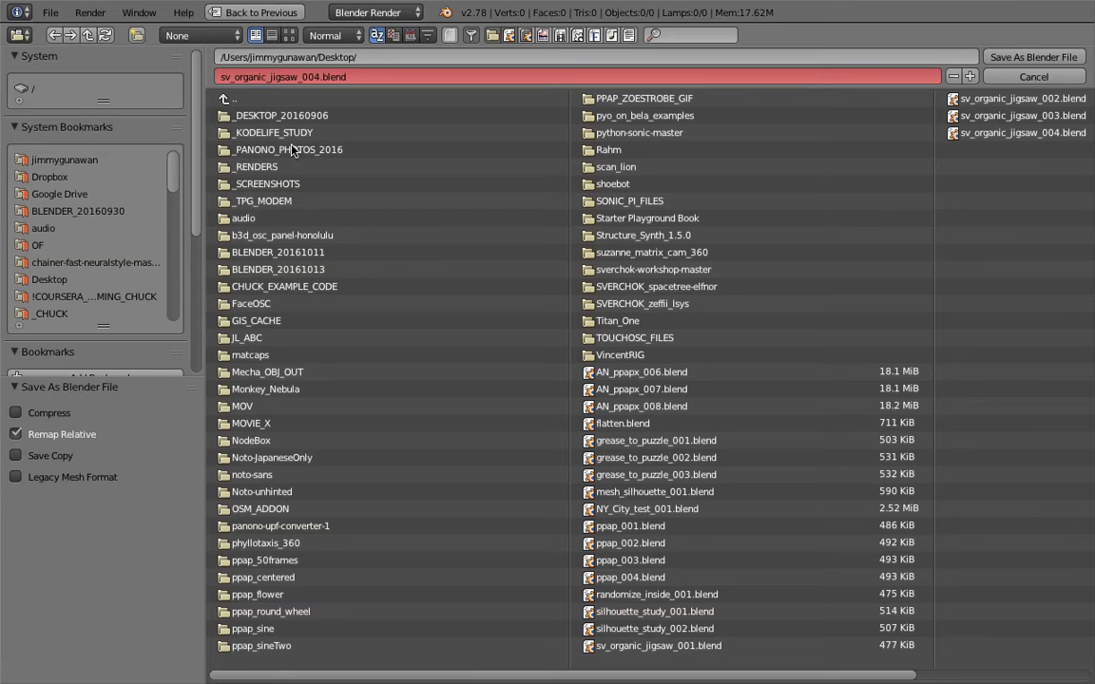
left_click(969, 76)
left_click(998, 62)
scroll(677, 442, "down", 2)
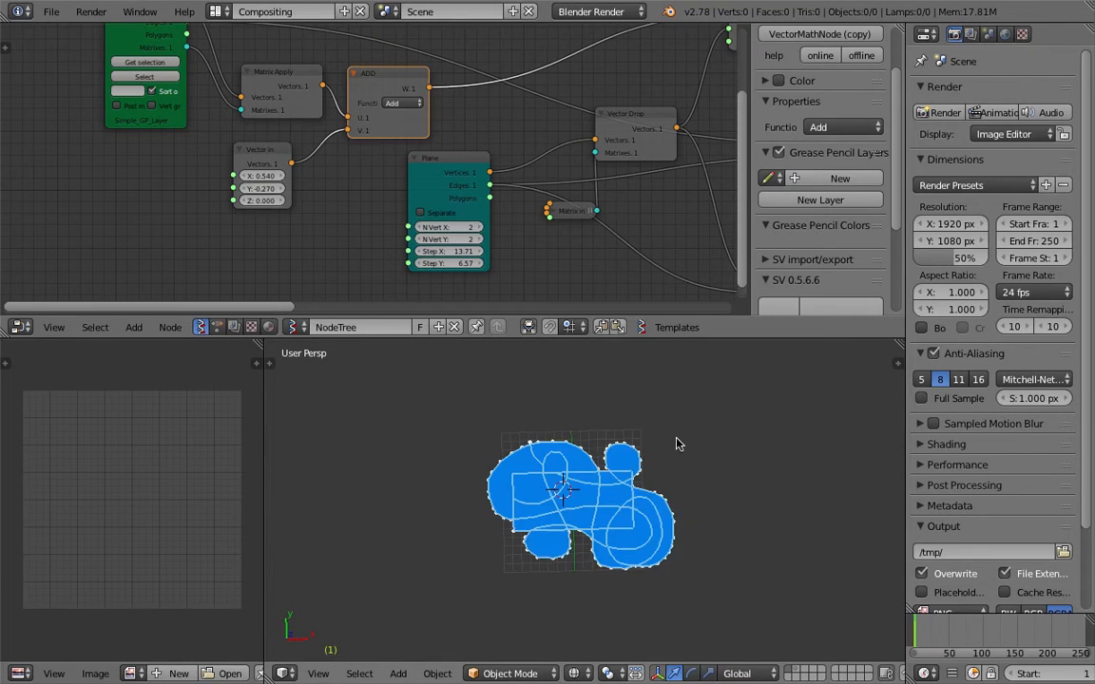
middle_click_drag(677, 442, 616, 449, "shift")
scroll(616, 449, "up", 2)
key("super+s")
left_click(616, 449)
Lower the Fill Holes node's Sides to 29 and check which pieces are filled
mouse_move(622, 214)
middle_mouse_down()
mouse_move(278, 217)
mouse_move(15, 245)
middle_mouse_up()
mouse_move(447, 178)
middle_mouse_down()
mouse_move(296, 239)
mouse_move(10, 252)
middle_mouse_up()
scroll(350, 232, "up", 2)
left_click_drag(409, 204, 415, 190)
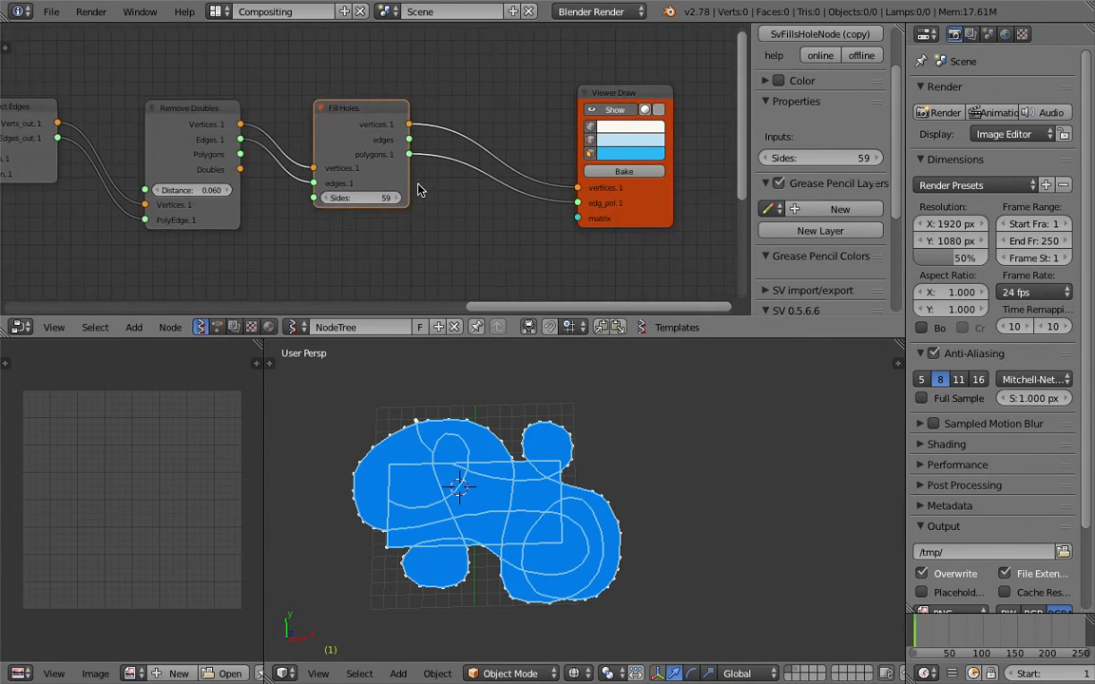
middle_click_drag(416, 190, 411, 201)
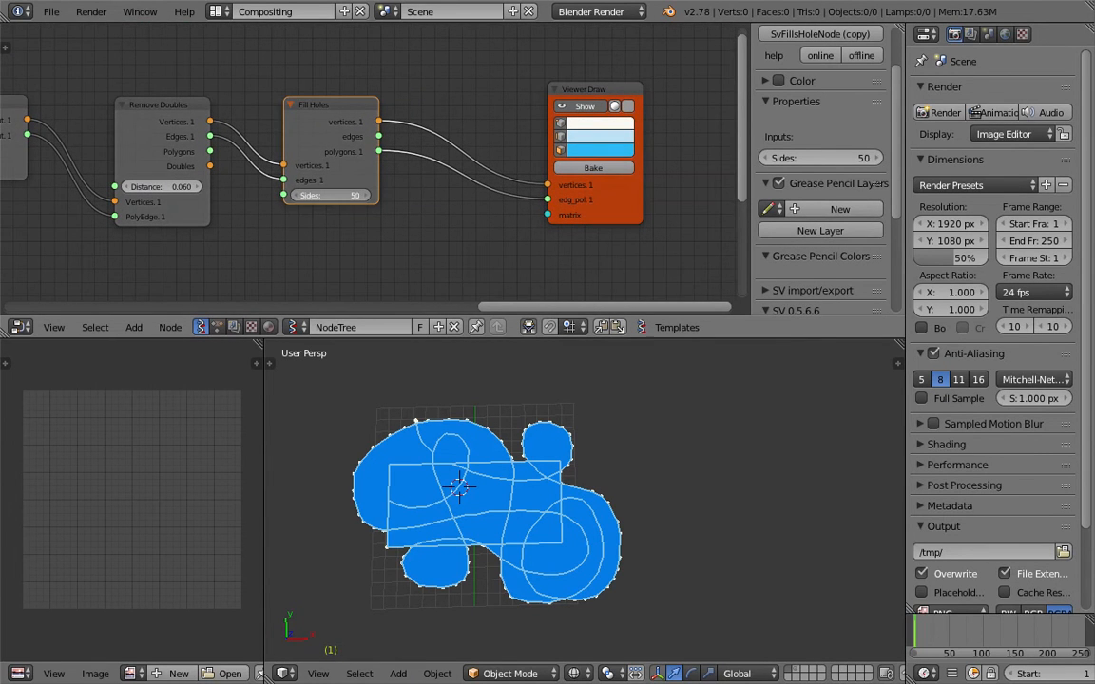
mouse_move(820, 158)
left_mouse_down()
mouse_move(781, 158)
mouse_move(816, 158)
left_mouse_up()
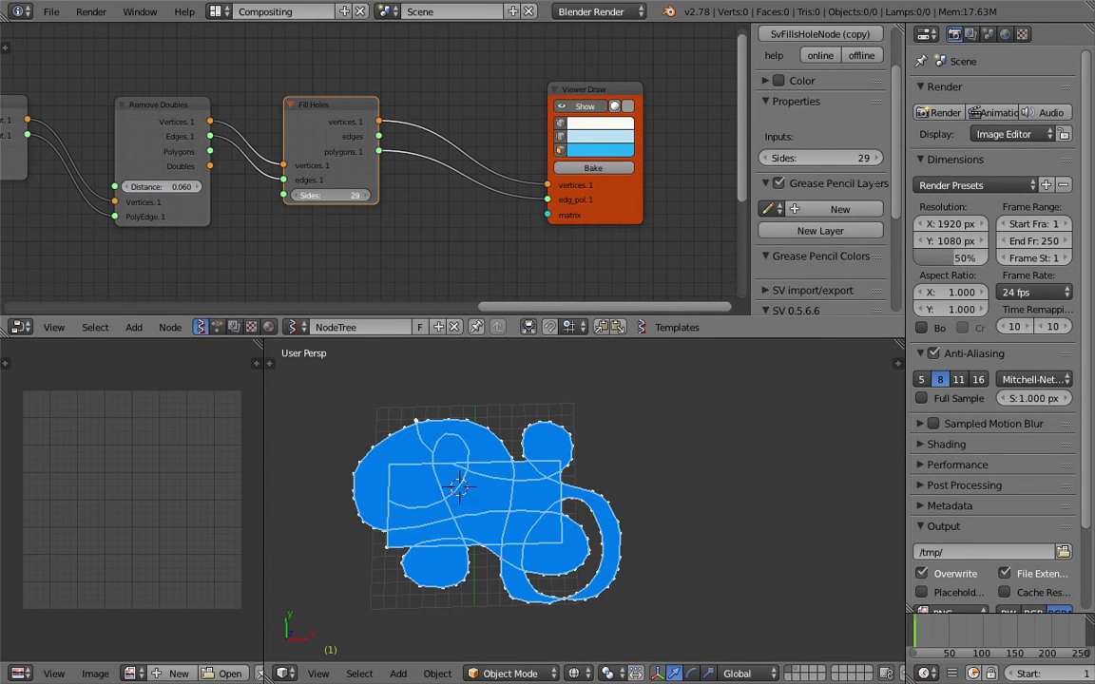
middle_click_drag(560, 471, 583, 485)
scroll(571, 514, "up", 2)
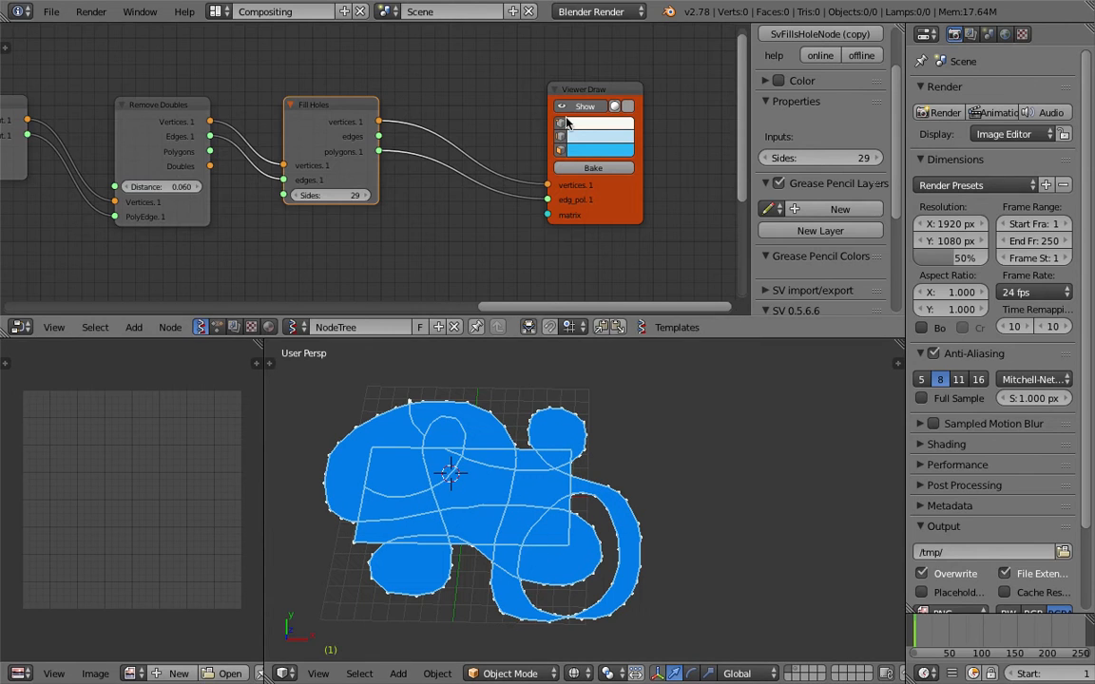
Move the Viewer Draw node farther away from the Fill Holes node to make room for another node
left_click_drag(586, 93, 636, 85)
middle_click_drag(474, 95, 385, 107)
scroll(386, 109, "up", 2)
key("space")
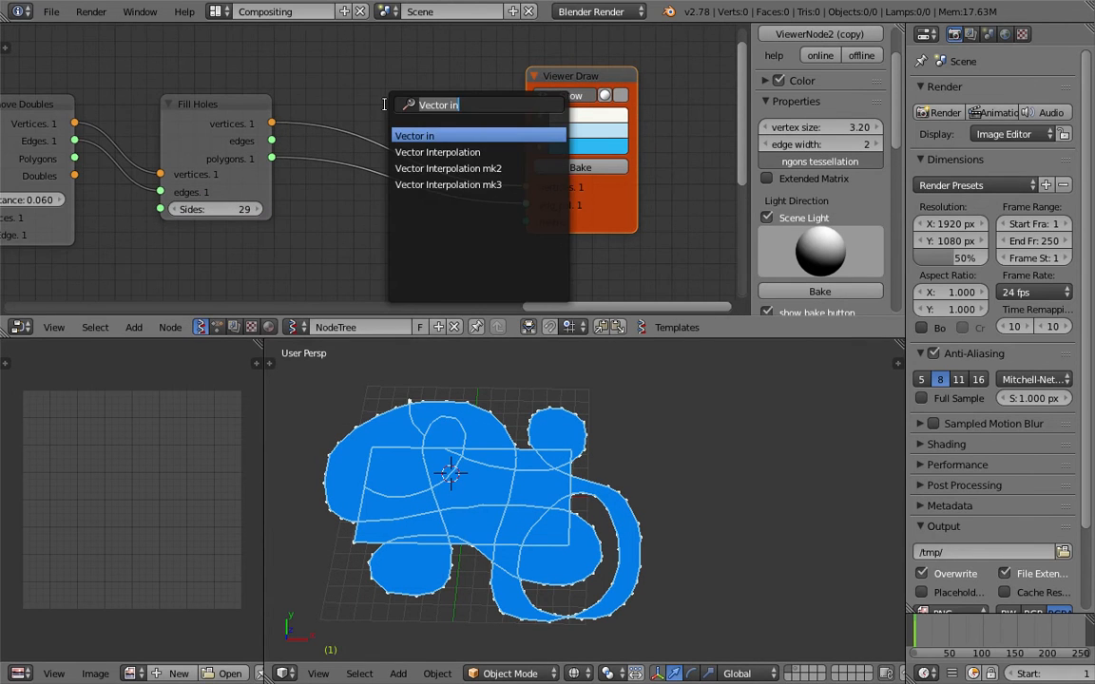
type("poly")
key("Escape")
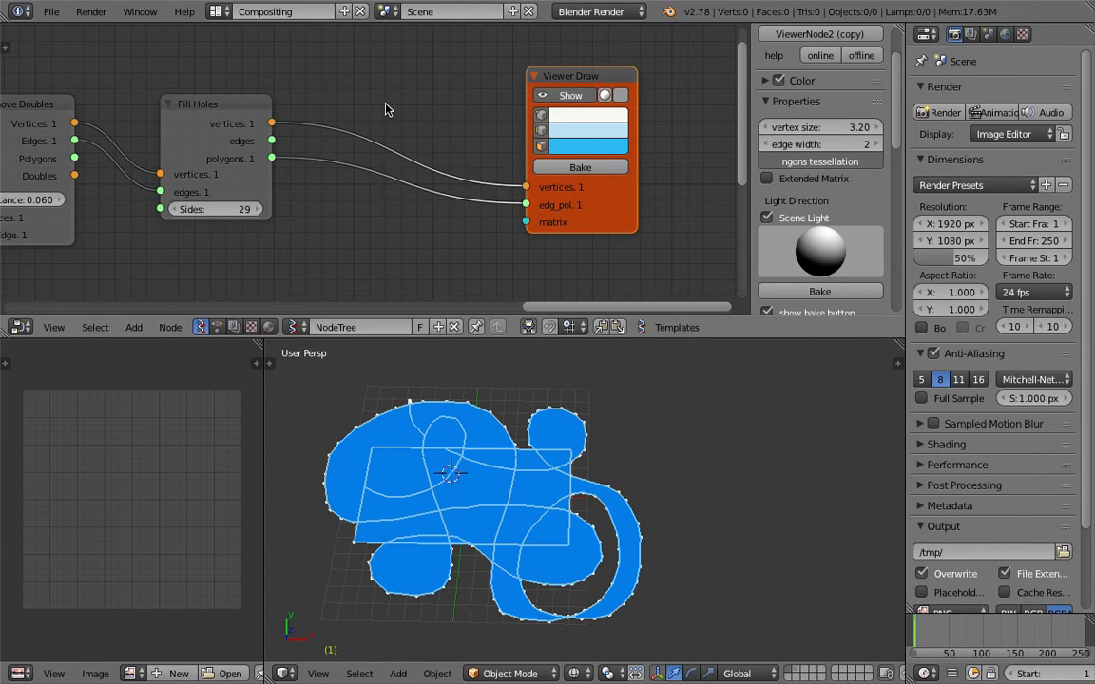
Save the current state of the jigsaw project file
key("ctrl+s")
left_click(52, 12)
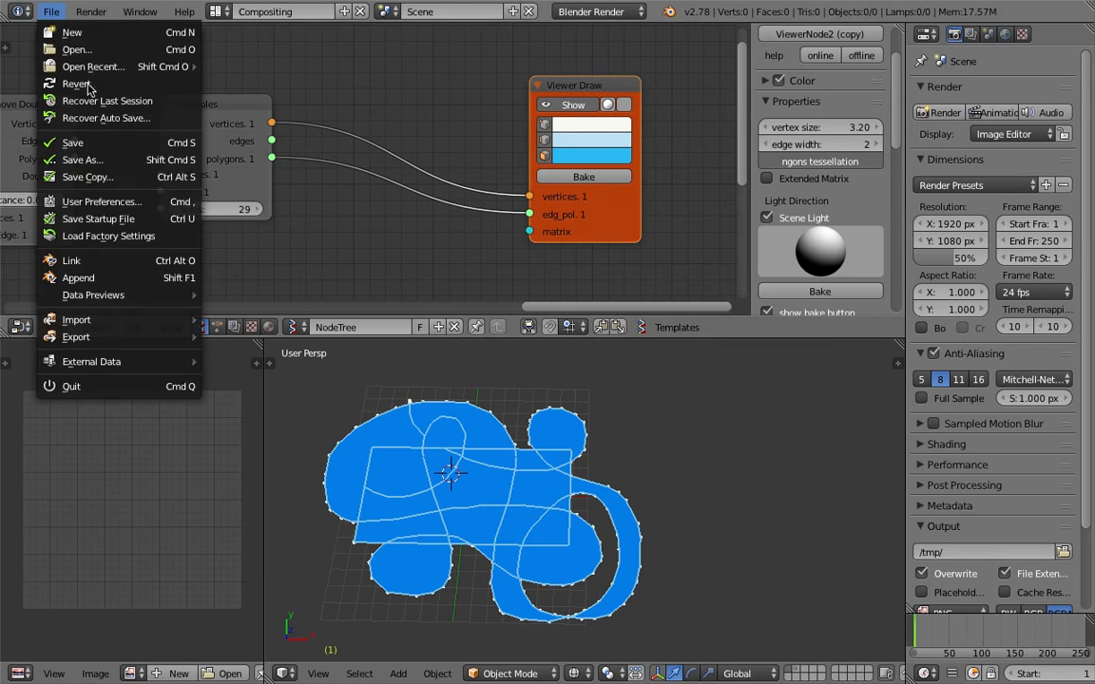
left_click(90, 152)
key("Return")
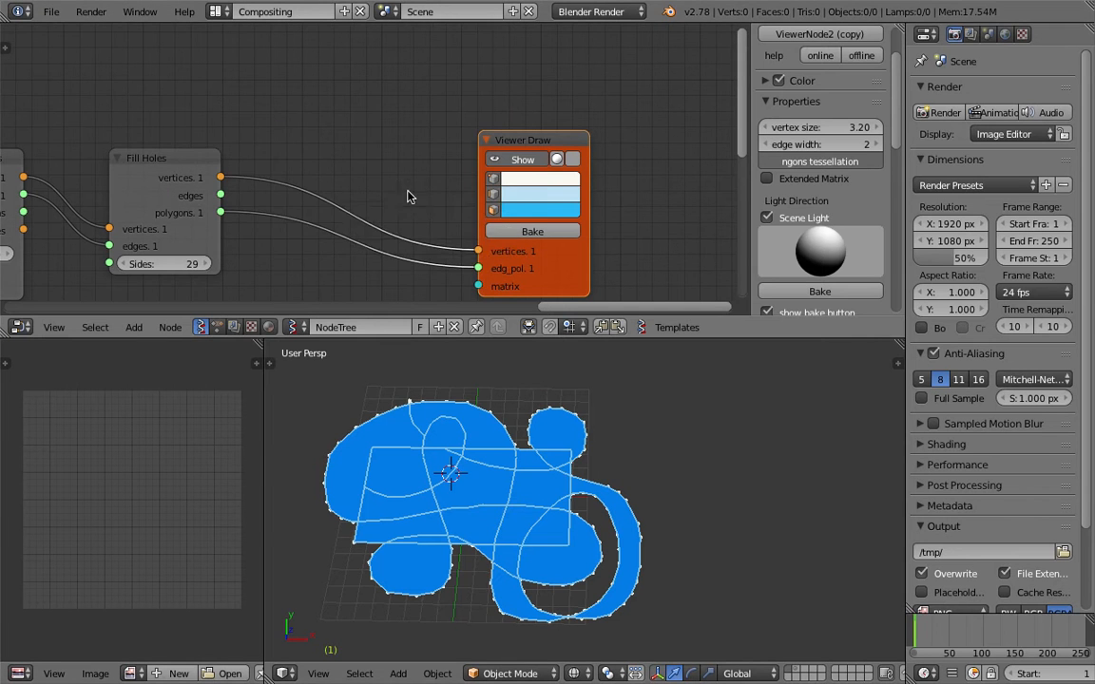
Add a Polygon Boom node between the Fill Holes and Viewer Draw nodes
key("space")
type("poly")
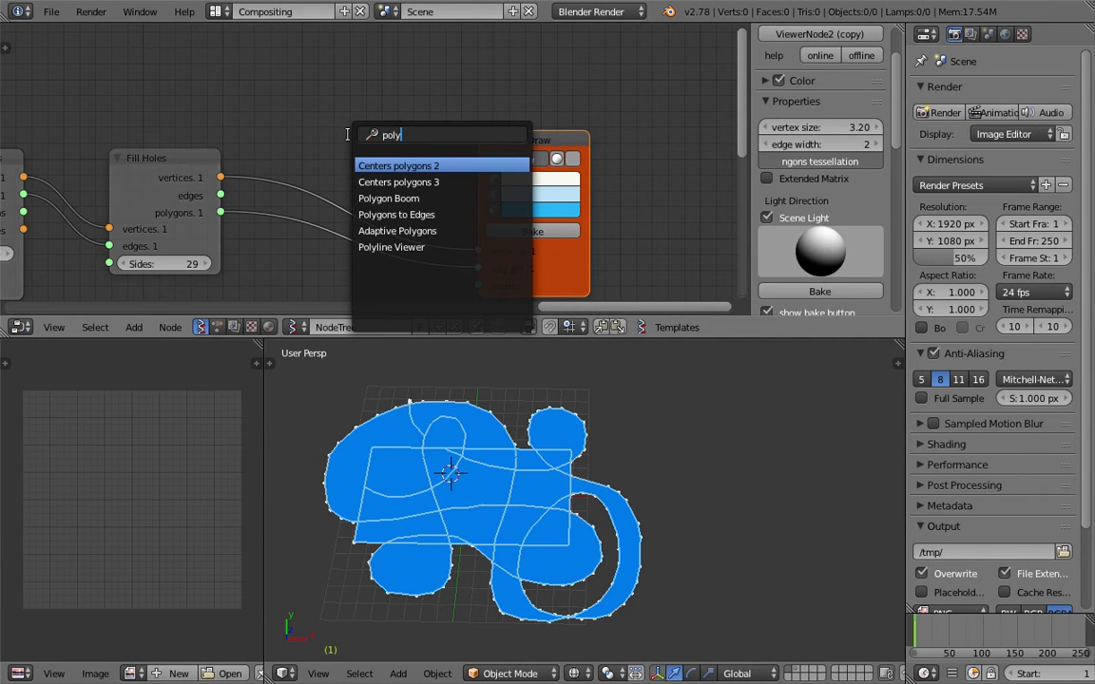
type("gon bo")
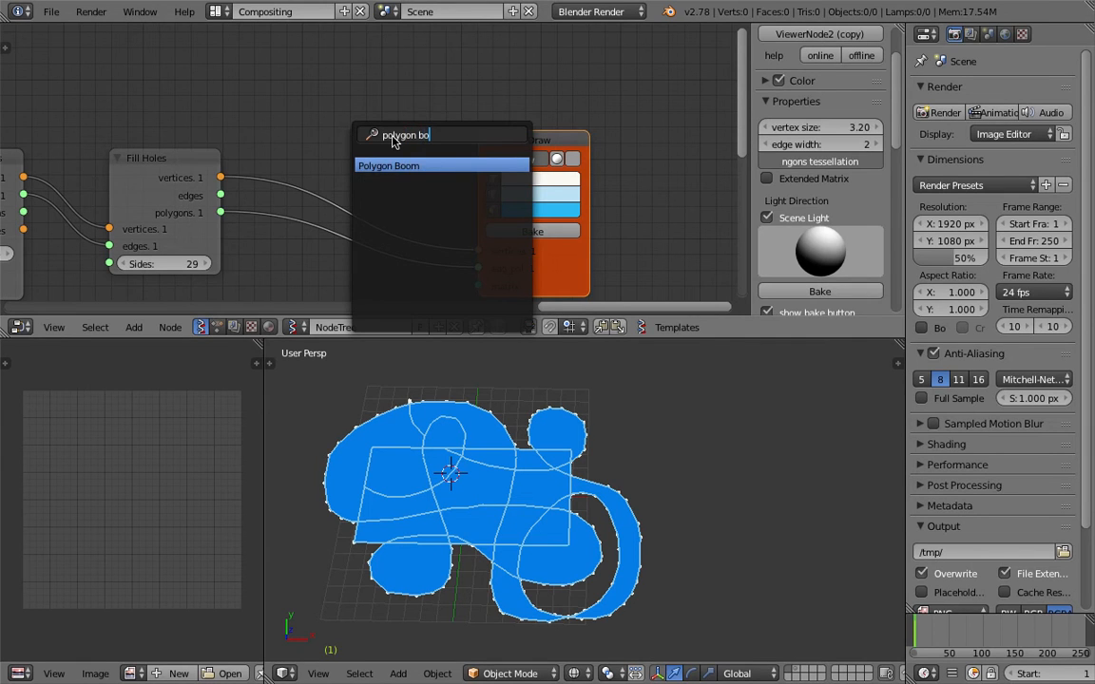
key("Return")
left_click(320, 112)
Route the Fill Holes vertices and polygons through Polygon Boom into Viewer Draw's vertices and edg_pol inputs
left_click_drag(220, 178, 345, 159)
left_click_drag(224, 218, 344, 176)
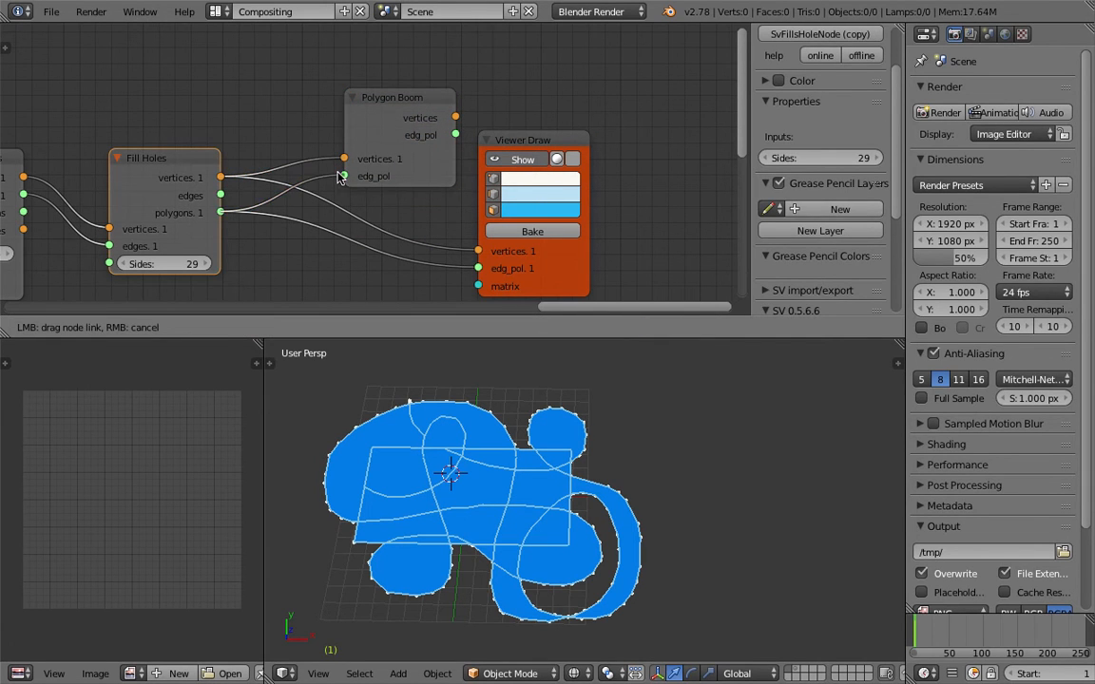
mouse_move(386, 94)
left_mouse_down()
mouse_move(336, 88)
mouse_move(478, 251)
left_mouse_up()
mouse_move(406, 124)
left_mouse_down()
mouse_move(442, 245)
mouse_move(478, 268)
left_mouse_up()
left_click_drag(562, 267, 583, 236)
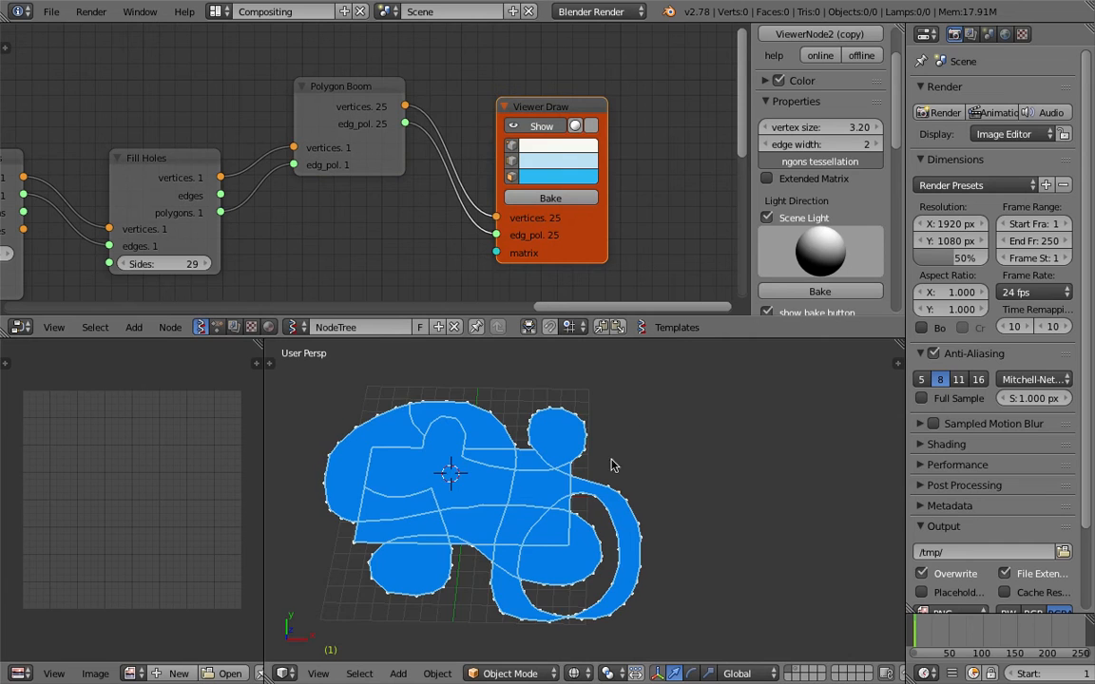
Show the 3D view in solid shading and bake the separated polygons from the Viewer Draw node into mesh objects
middle_click_drag(636, 429, 595, 456)
mouse_move(508, 474)
middle_mouse_down("shift")
mouse_move(556, 473)
mouse_move(593, 493)
middle_mouse_up("shift")
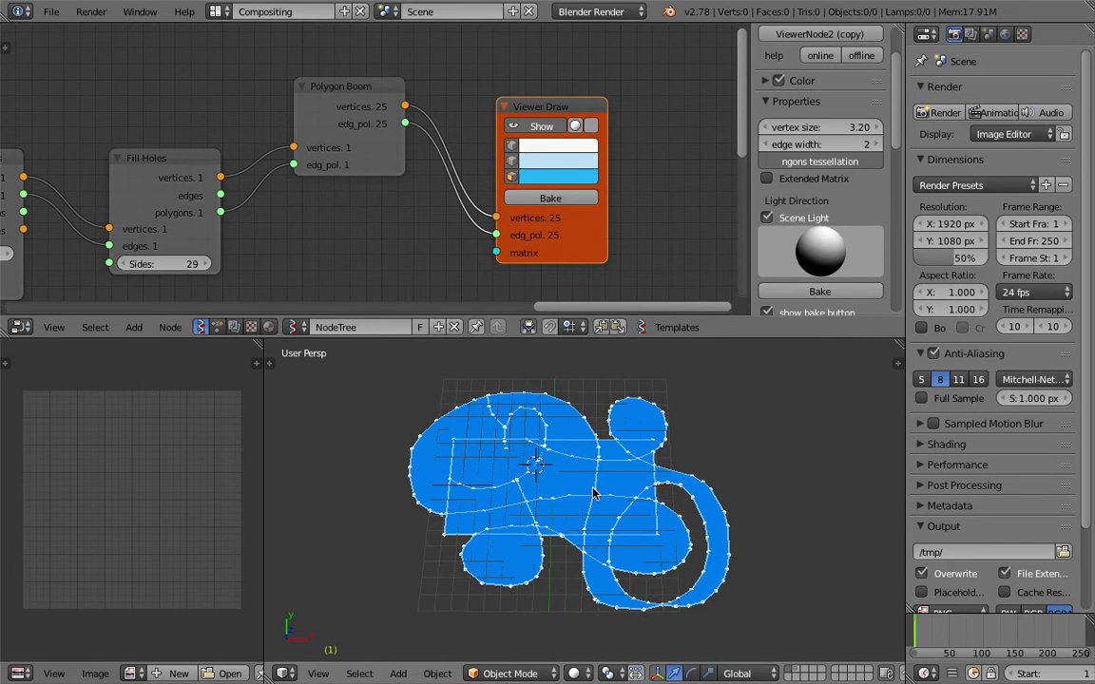
scroll(593, 495, "up", 8)
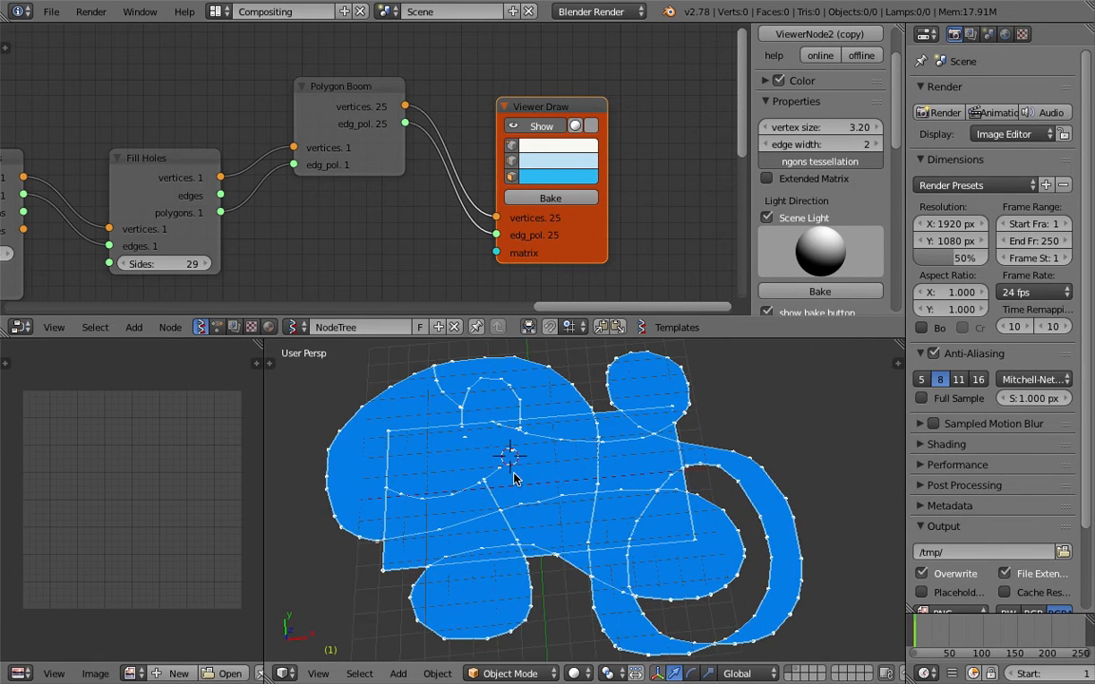
scroll(538, 462, "down", 8)
scroll(570, 503, "down", 2)
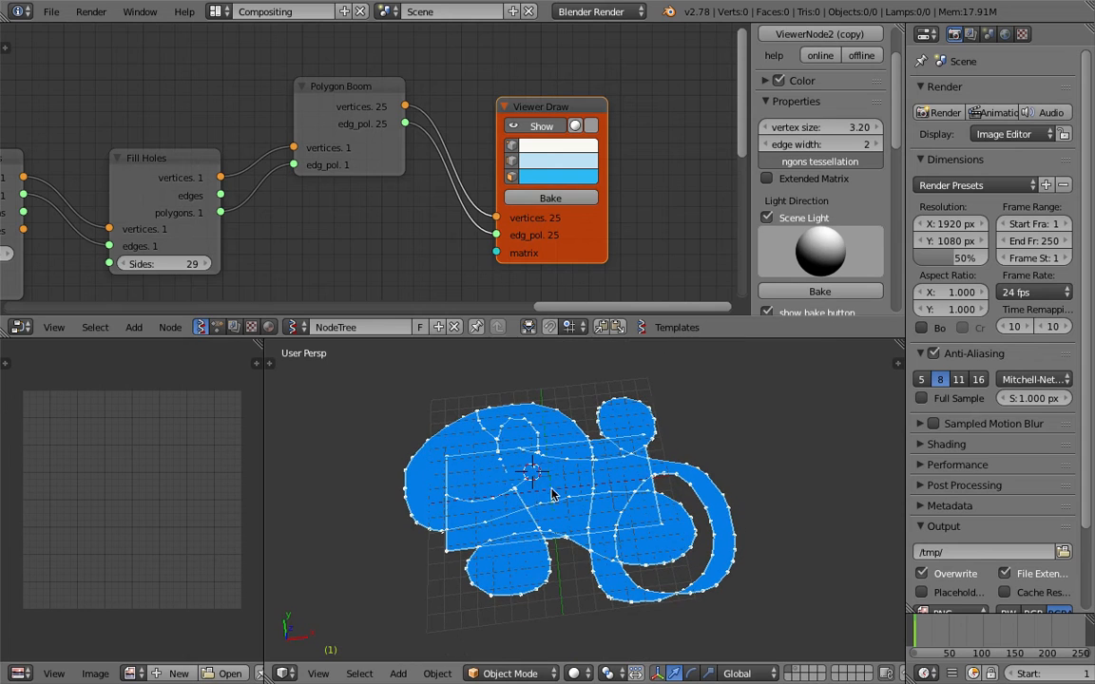
left_click(546, 198)
Move the baked pieces along to the side, clear of the Sverchok preview
scroll(616, 411, "down", 2)
middle_click_drag(616, 411, 495, 473)
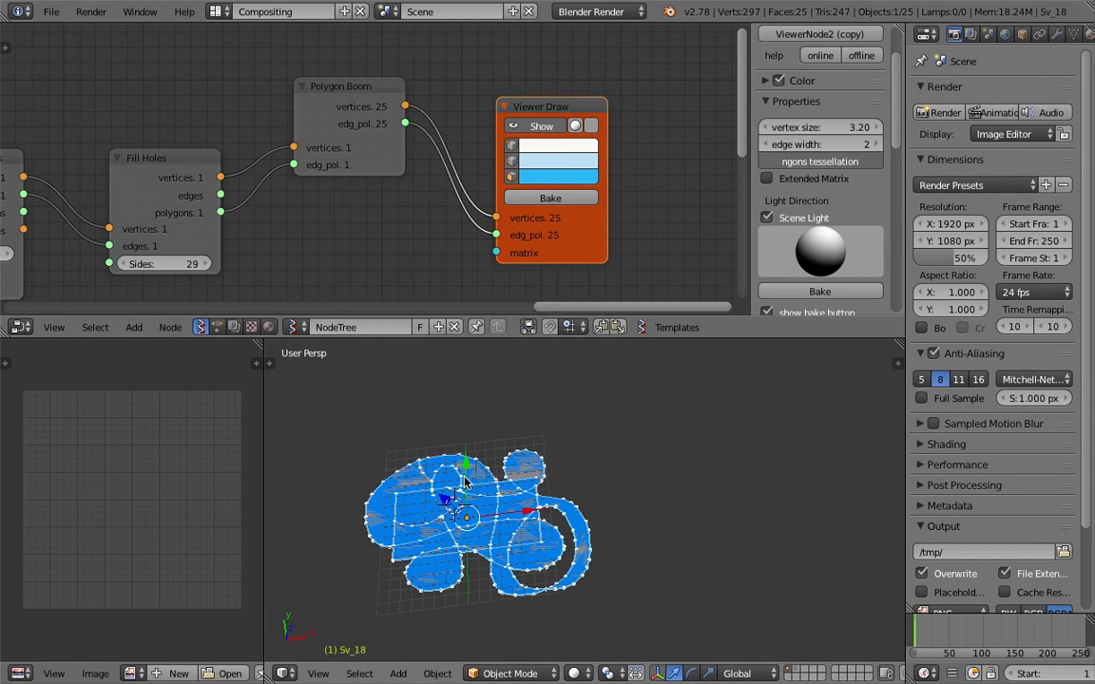
scroll(465, 483, "down", 2)
key("g")
left_click(644, 455)
Delete the baked pieces outside the rectangle's upper and left edges and the large outer ring piece
scroll(433, 496, "up", 3)
middle_click_drag(574, 469, 604, 448, "shift")
scroll(470, 484, "up", 4)
scroll(455, 466, "down", 3)
scroll(508, 473, "down", 1)
middle_click_drag(459, 480, 458, 492)
middle_click_drag(631, 471, 556, 499, "shift")
middle_click_drag(582, 444, 595, 433)
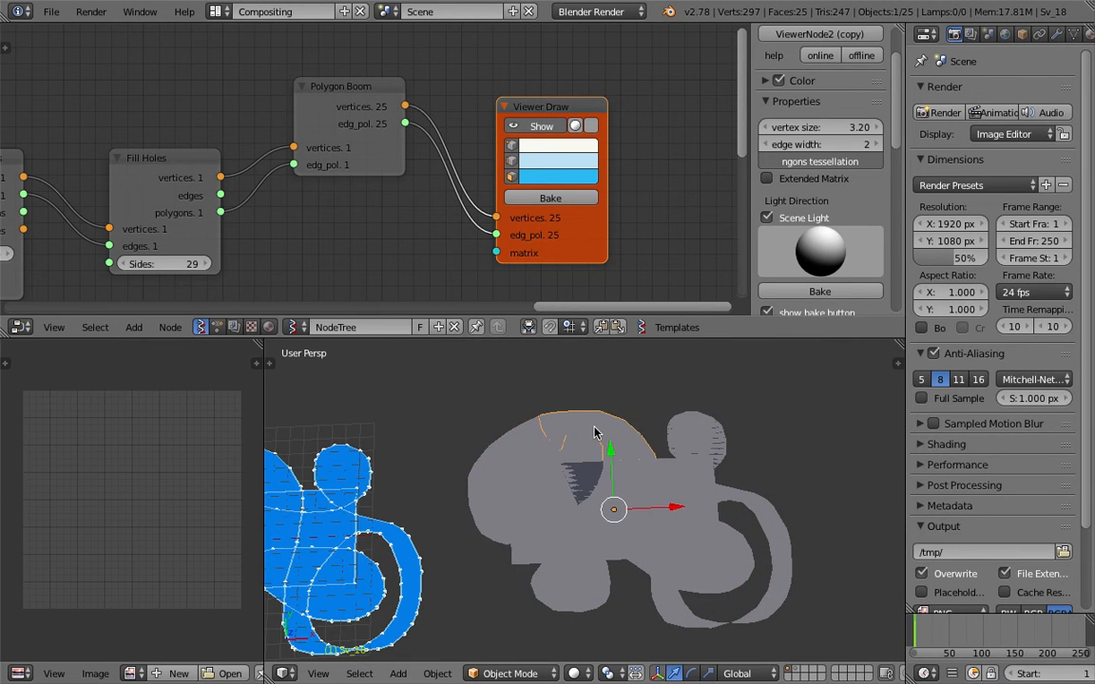
key("Delete")
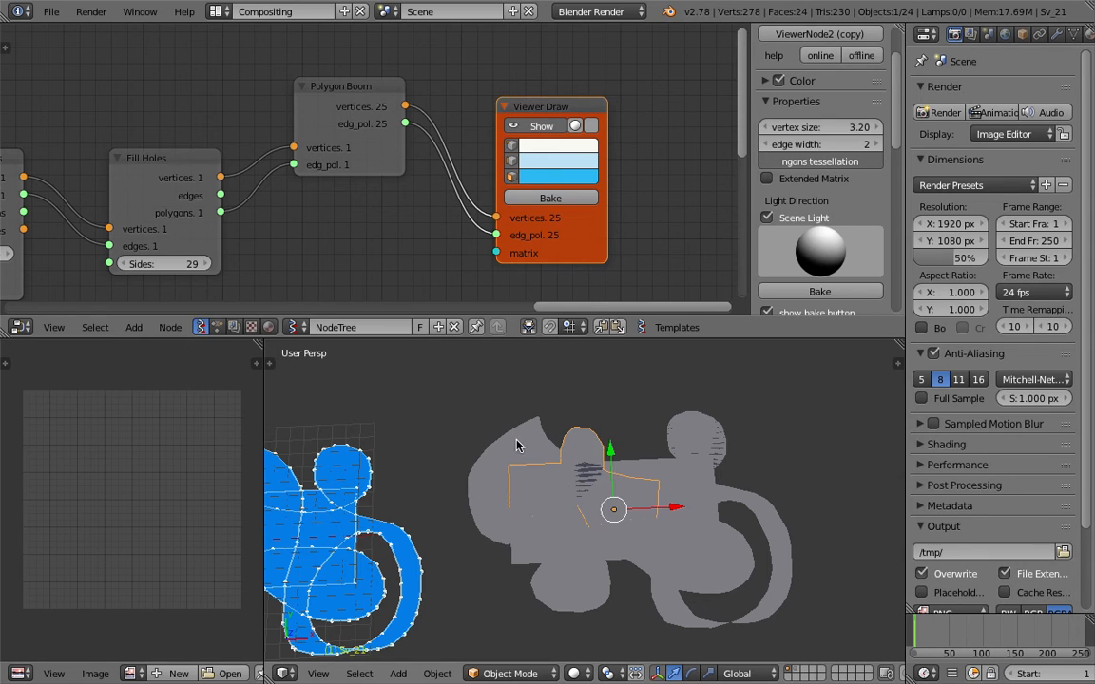
left_click(517, 443)
key("Delete")
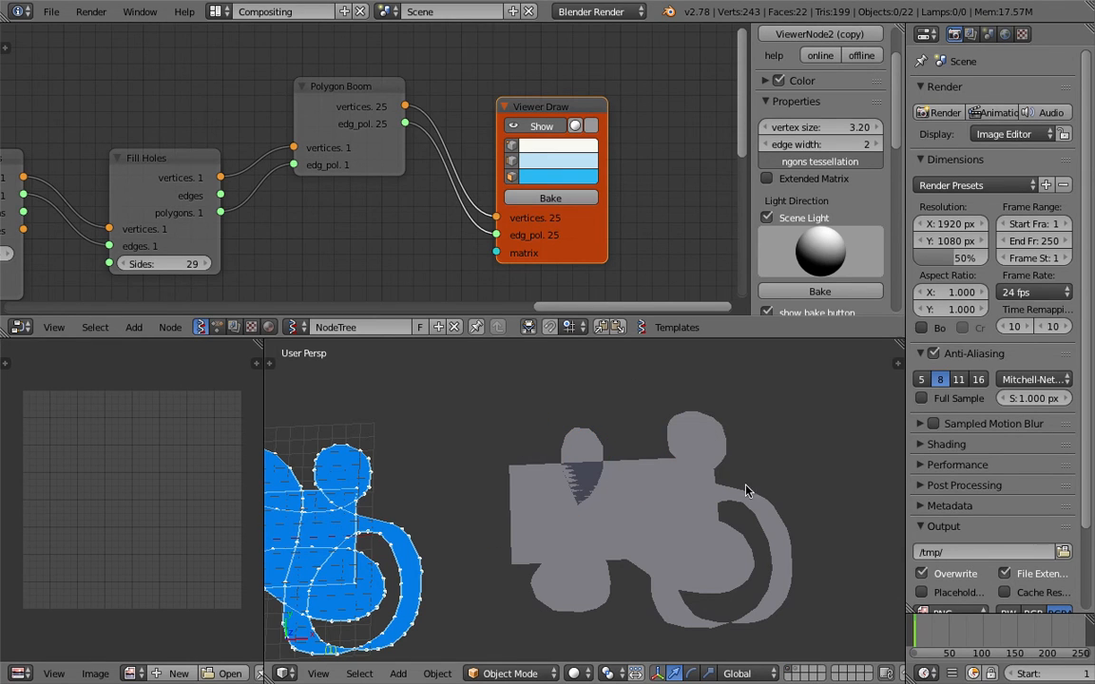
key("Delete")
Try deleting the round piece at the rectangle's upper-right corner, and undo the deletion
right_click(705, 451)
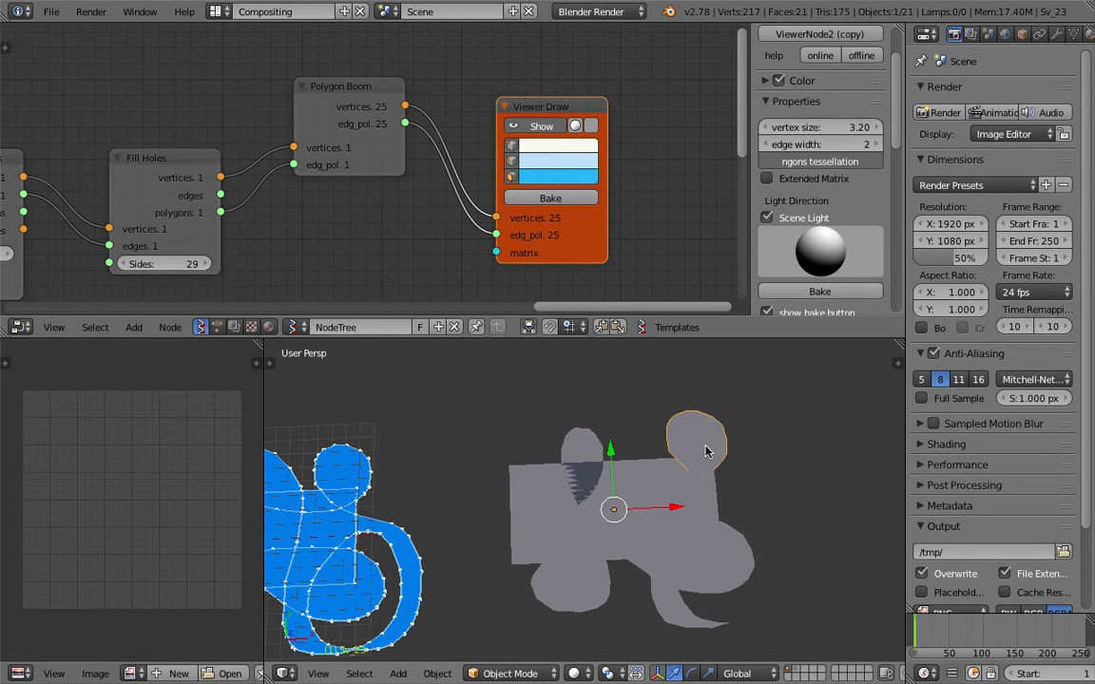
key("Delete")
key("ctrl+z")
Delete the remaining baked pieces that lie below and beyond the rectangle's lower edge
right_click(616, 550)
key("x")
left_click(633, 603)
right_click(558, 597)
key("Delete")
scroll(640, 557, "up", 3)
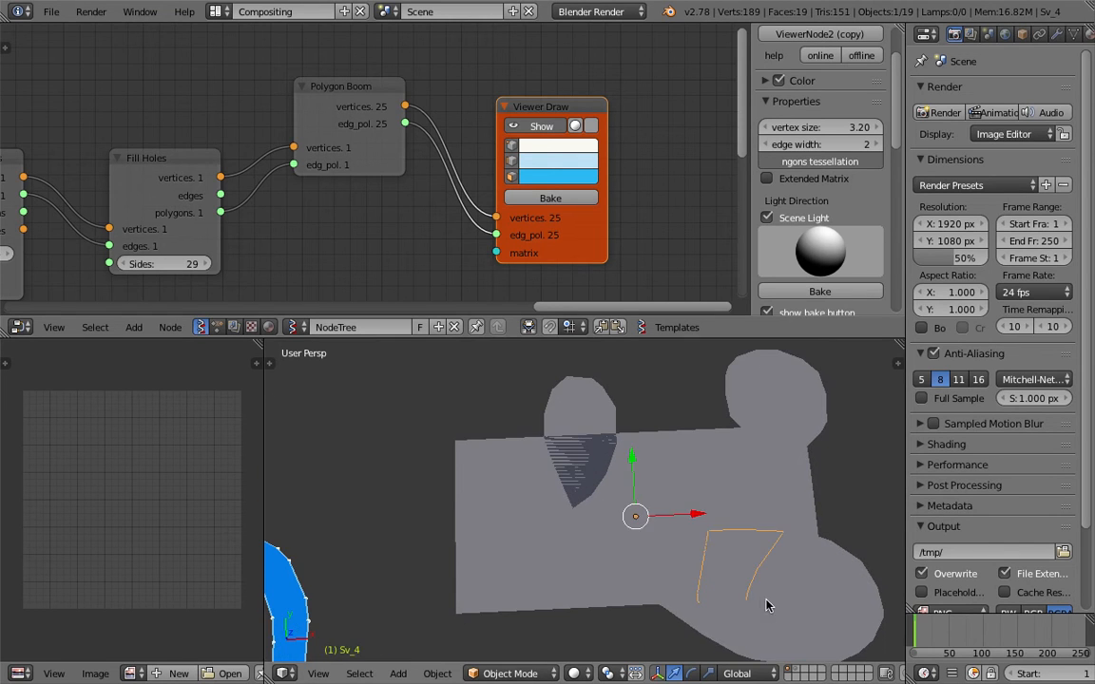
key("Delete")
right_click(708, 594)
key("x")
left_click(677, 597)
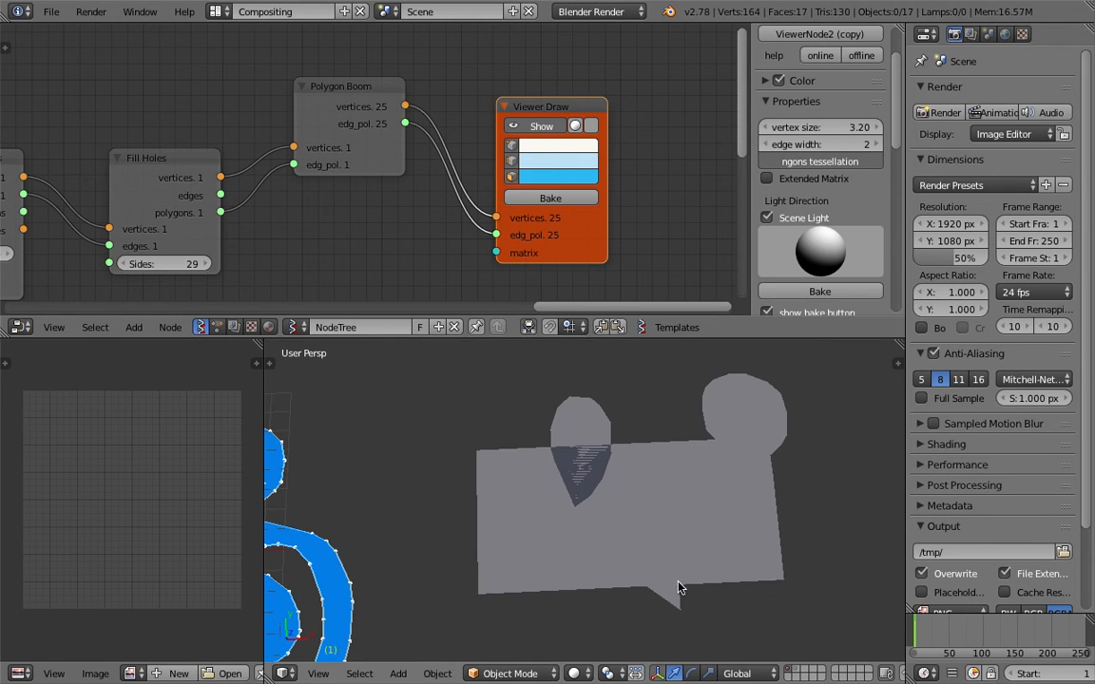
left_click(674, 593)
Check the remaining piece outlines in wireframe shading and save the project
right_click(642, 551)
key("z")
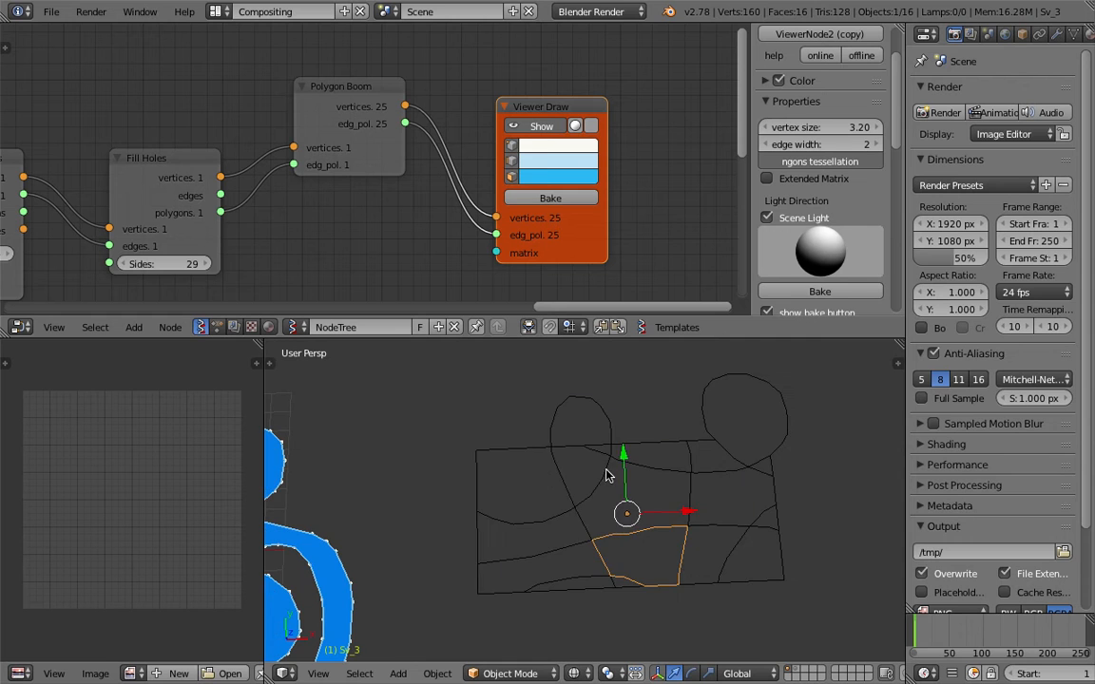
key("z")
mouse_move(609, 442)
middle_mouse_down()
mouse_move(571, 457)
mouse_move(628, 446)
mouse_move(608, 501)
mouse_move(608, 408)
mouse_move(521, 359)
mouse_move(599, 420)
mouse_move(569, 489)
mouse_move(609, 458)
mouse_move(653, 509)
mouse_move(499, 490)
mouse_move(464, 454)
mouse_move(455, 409)
mouse_move(572, 482)
mouse_move(648, 483)
mouse_move(608, 543)
mouse_move(650, 565)
mouse_move(655, 526)
mouse_move(573, 516)
mouse_move(662, 496)
mouse_move(701, 513)
mouse_move(684, 506)
mouse_move(607, 529)
mouse_move(603, 501)
middle_mouse_up()
key("z")
key("ctrl+s")
left_click(653, 508)
Examine the baked pieces up close around the upper tab, where faces overlap, and return to solid shading
scroll(526, 510, "up", 2)
scroll(607, 530, "up", 8)
middle_click_drag(590, 583, 588, 479)
scroll(590, 489, "up", 2)
right_click(590, 489)
scroll(586, 470, "up", 3)
mouse_move(571, 433)
middle_mouse_down("shift")
mouse_move(573, 527)
mouse_move(546, 509)
mouse_move(614, 557)
mouse_move(592, 552)
mouse_move(619, 537)
middle_mouse_up("shift")
scroll(595, 521, "down", 5)
key("z")
middle_click_drag(554, 501, 772, 496, "shift")
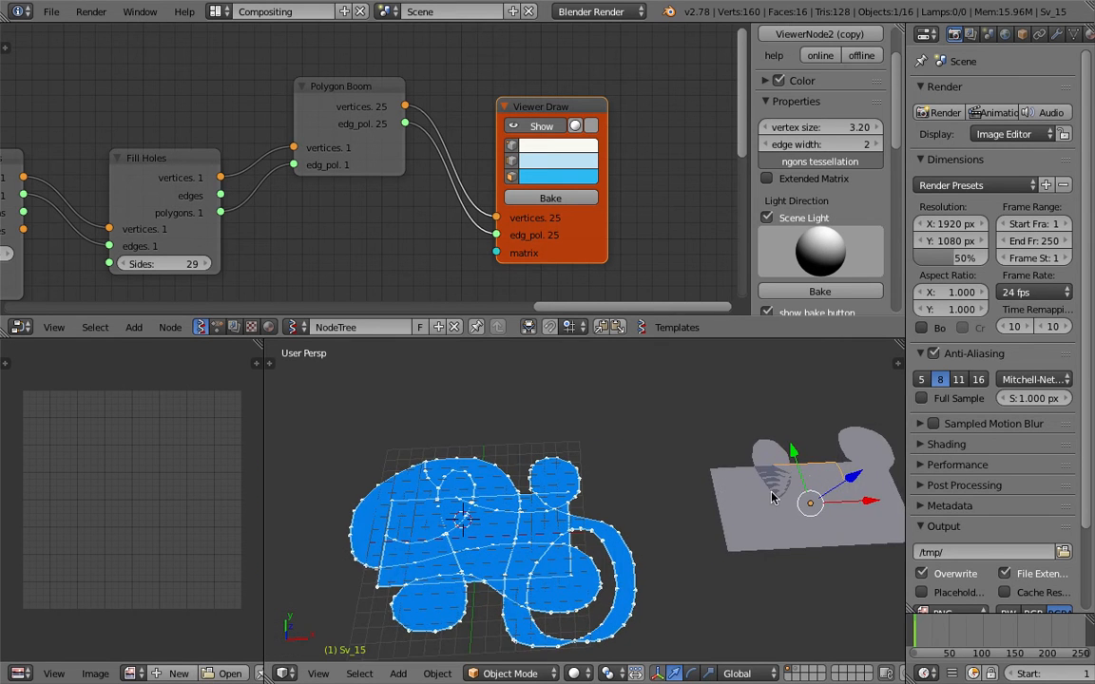
Delete all the remaining baked pieces, keeping only the Sverchok preview
scroll(773, 496, "down", 1)
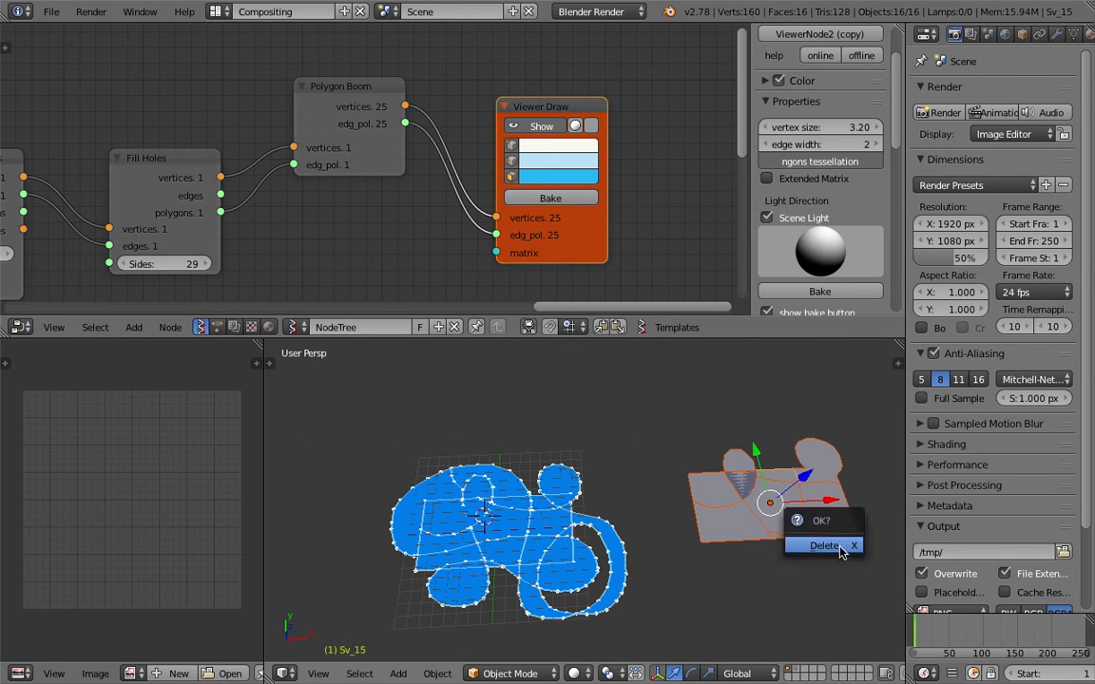
left_click(850, 546)
middle_click_drag(495, 521, 611, 508, "shift")
scroll(611, 508, "up", 1)
scroll(398, 218, "up", 1)
Raise the Remove Doubles node's Distance to 0.360 to test how the pieces merge
middle_click_drag(221, 215, 333, 181)
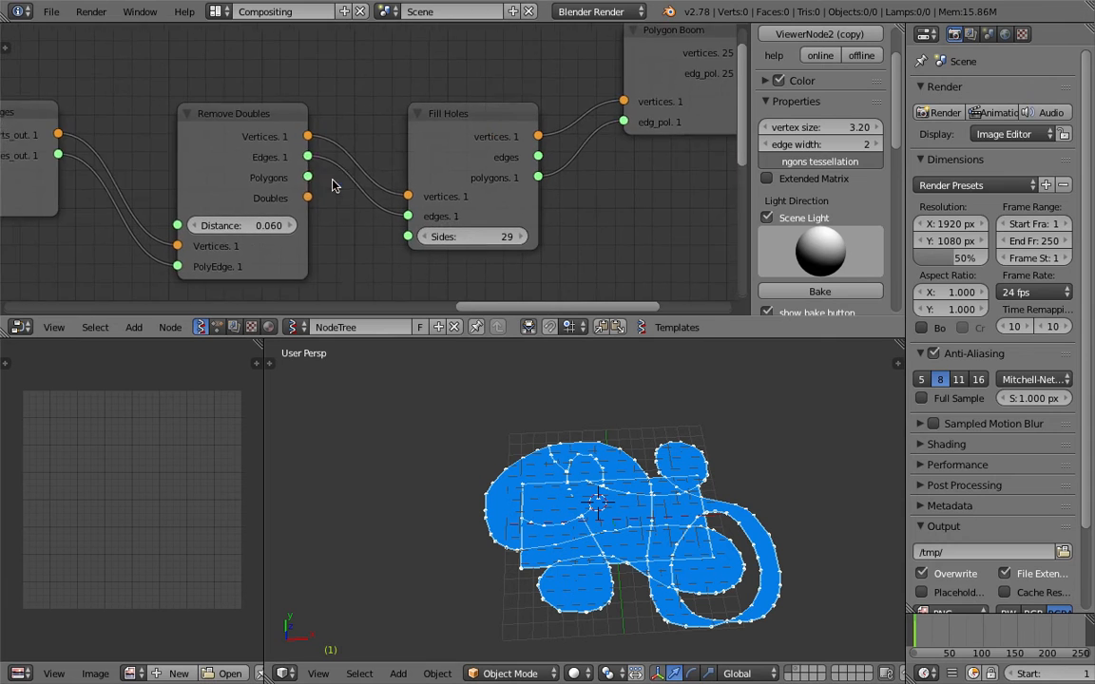
scroll(332, 186, "up", 2)
left_click(262, 250)
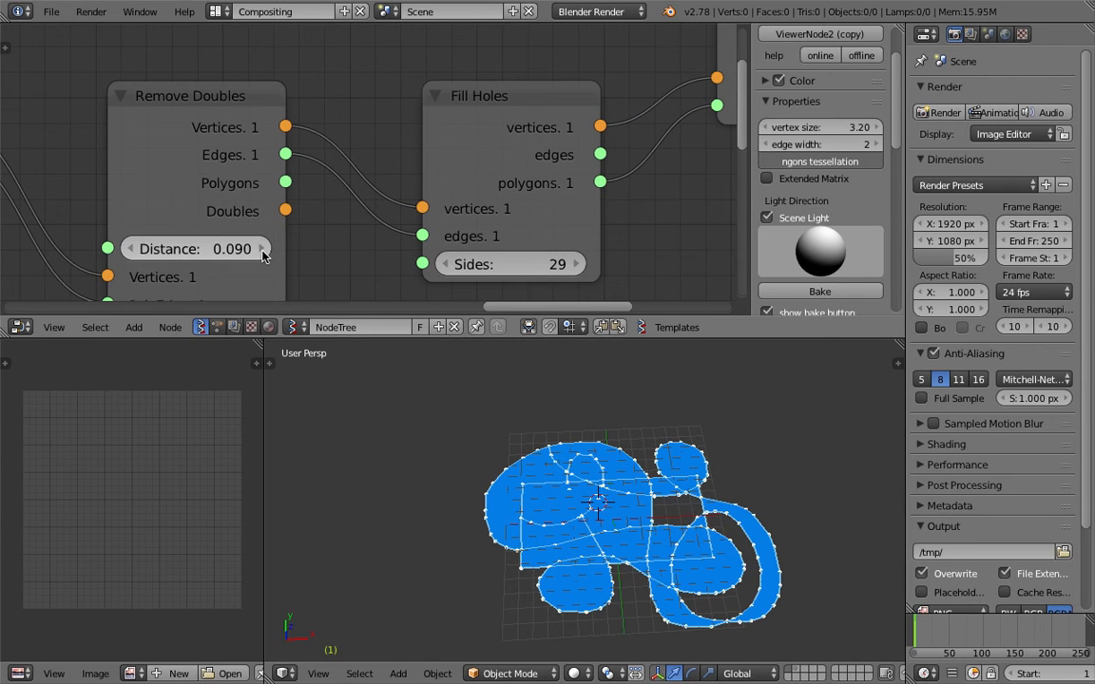
left_click(265, 255)
left_click(264, 255)
left_click(264, 255)
left_click(265, 255)
left_click(264, 255)
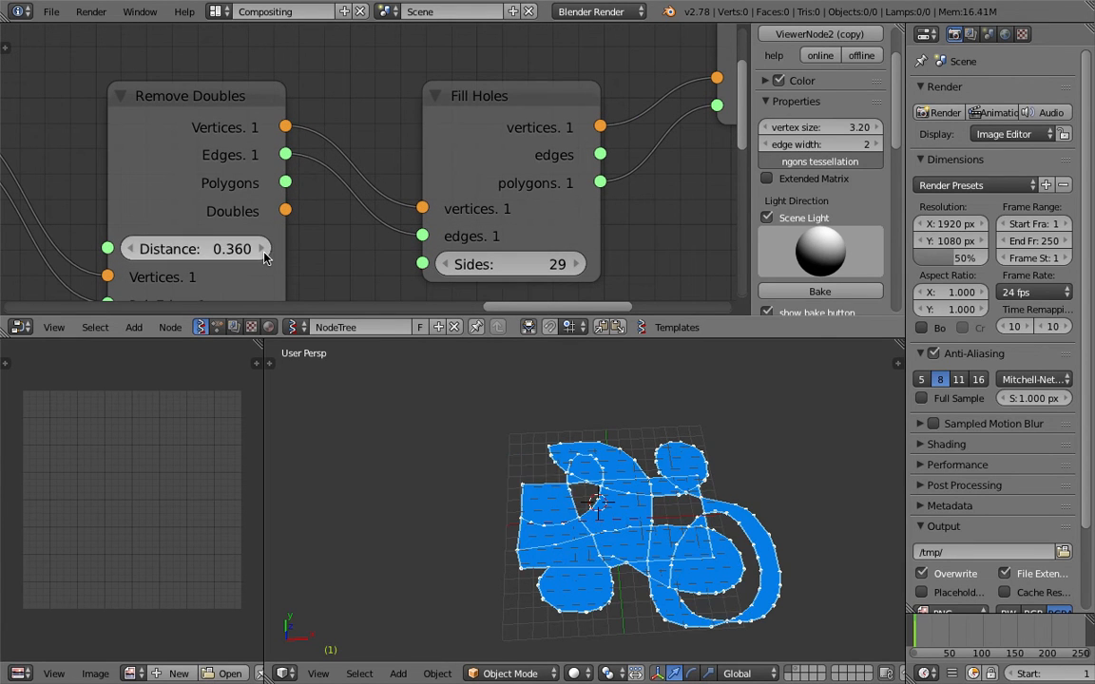
Lower the Remove Doubles node's Distance to 0.030
left_click(136, 248)
left_click(135, 248)
left_click(136, 248)
left_click(136, 249)
left_click(136, 248)
left_click(136, 248)
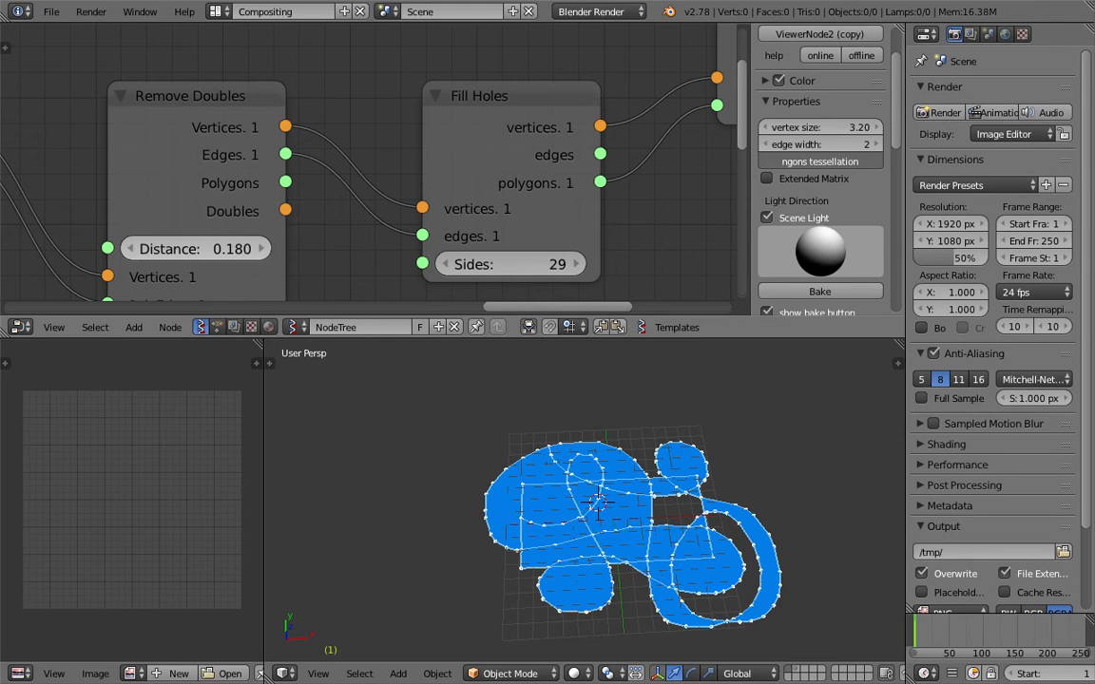
left_click(136, 248)
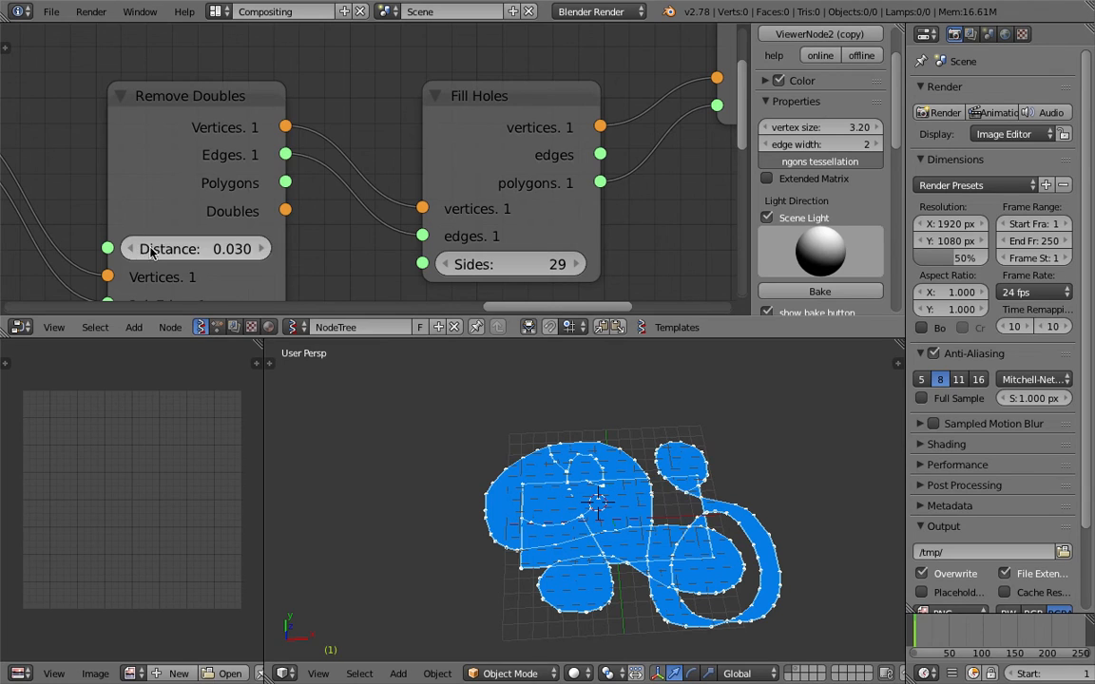
Set the Remove Doubles distance to 0.060 and the Fill Holes sides to 31
left_click(257, 250)
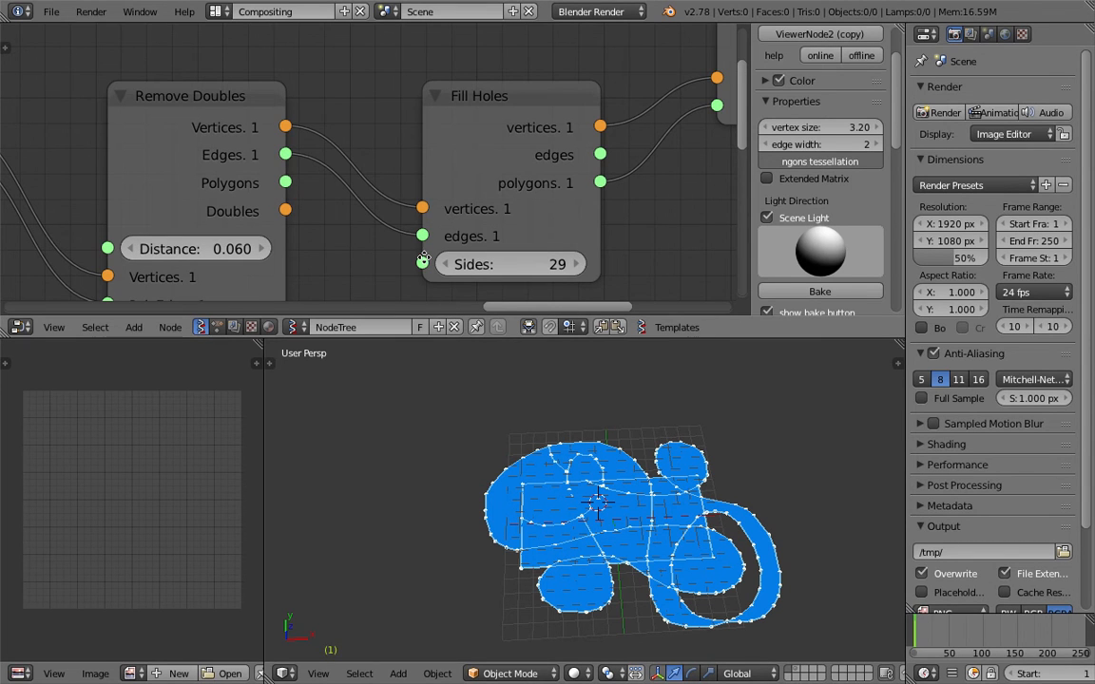
left_click(575, 270)
left_click(574, 271)
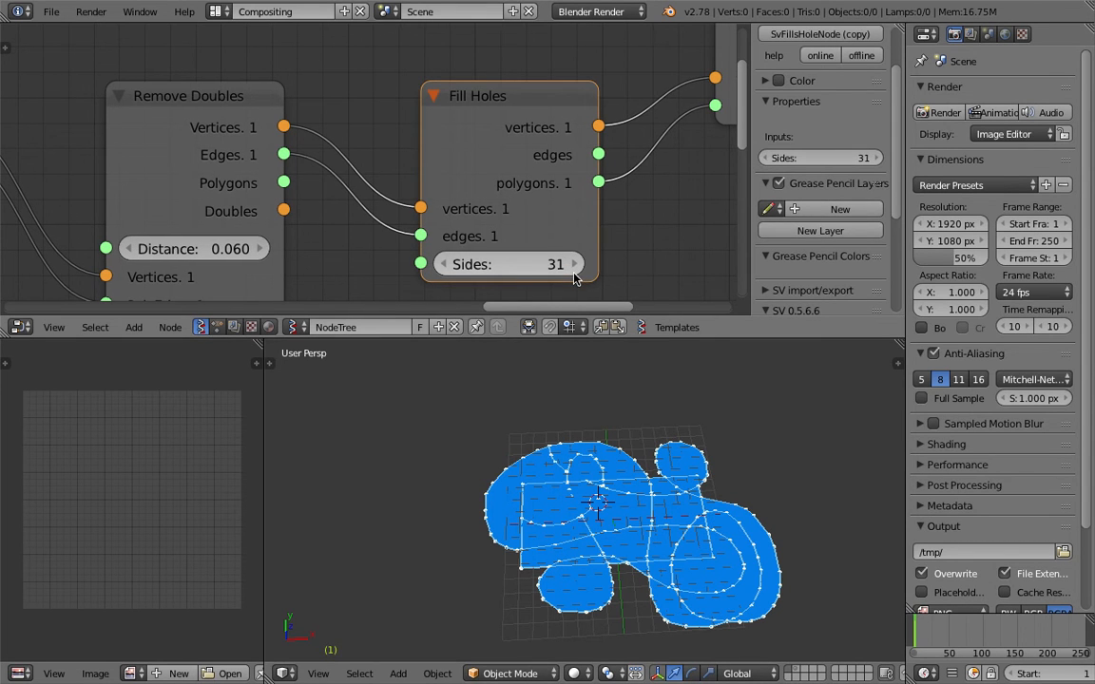
Save the file over the existing one and nudge the Intersect Edges node down slightly
scroll(371, 258, "down", 3)
middle_click_drag(349, 251, 425, 226)
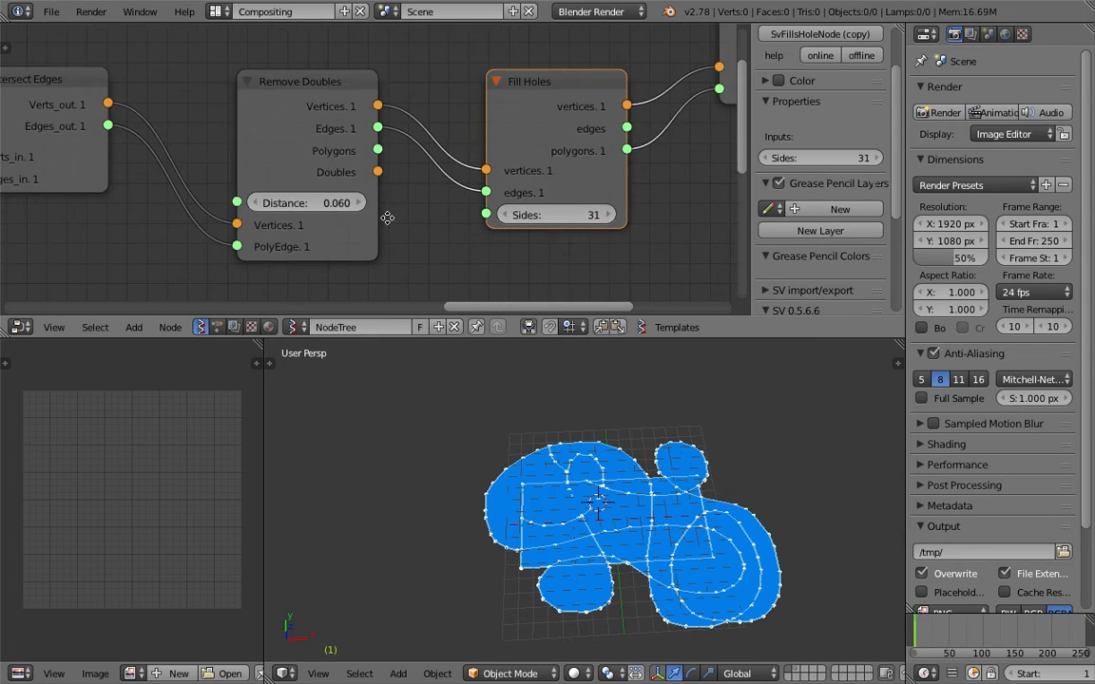
middle_click_drag(207, 211, 478, 214)
scroll(318, 213, "down", 2)
middle_click_drag(317, 213, 500, 201)
key("ctrl+s")
left_click(488, 149)
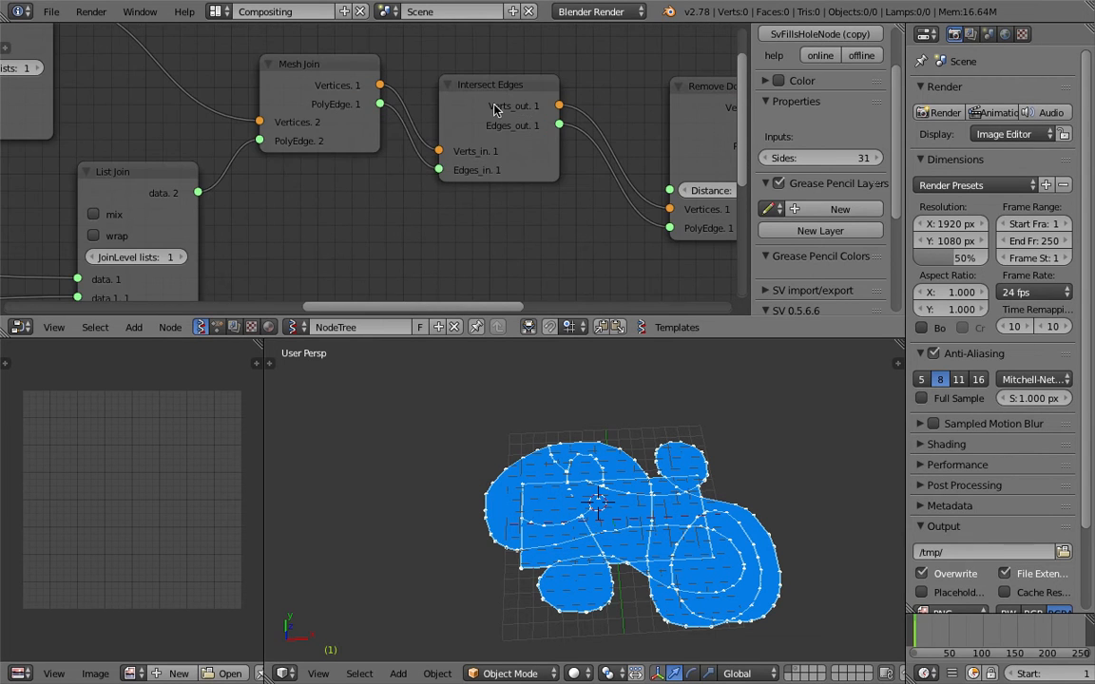
left_click_drag(485, 102, 477, 125)
Set the Y value of the Vector In node feeding the ADD node to -0.180
middle_click_drag(363, 150, 479, 175)
middle_click_drag(301, 236, 403, 180)
scroll(388, 199, "up", 1)
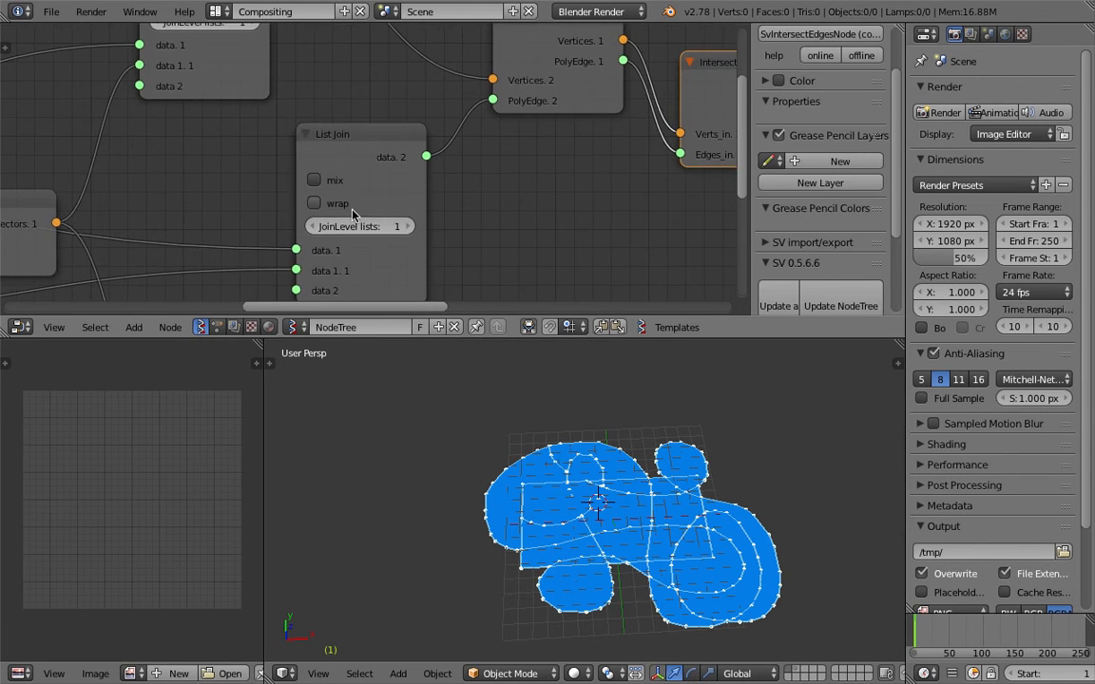
middle_click_drag(286, 209, 478, 198)
scroll(409, 197, "down", 3)
middle_click_drag(362, 191, 560, 150)
middle_click_drag(318, 179, 513, 182)
middle_click_drag(257, 178, 305, 181)
scroll(264, 177, "up", 1)
scroll(306, 181, "up", 3)
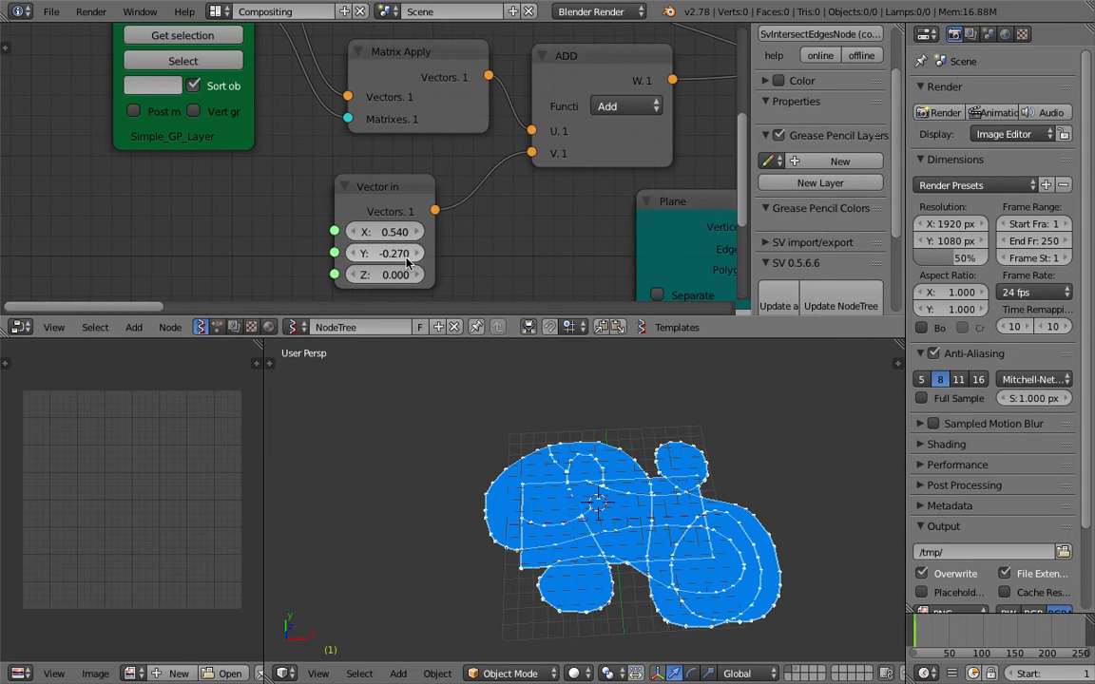
middle_click_drag(532, 399, 501, 436)
middle_click_drag(429, 282, 398, 263)
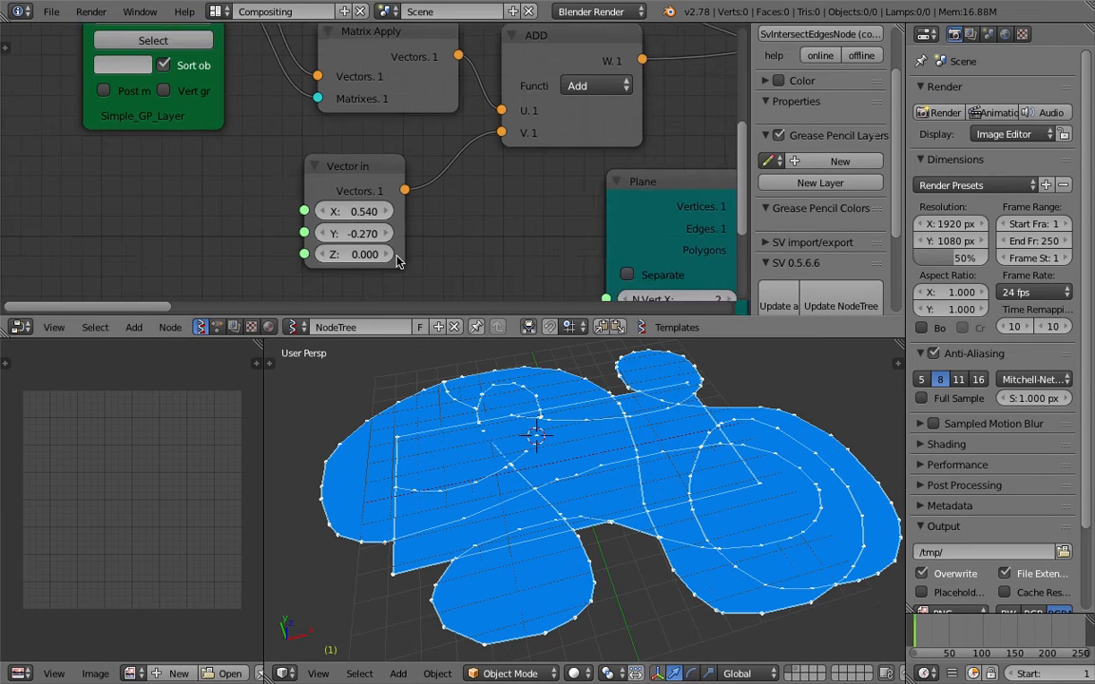
scroll(385, 262, "up", 2)
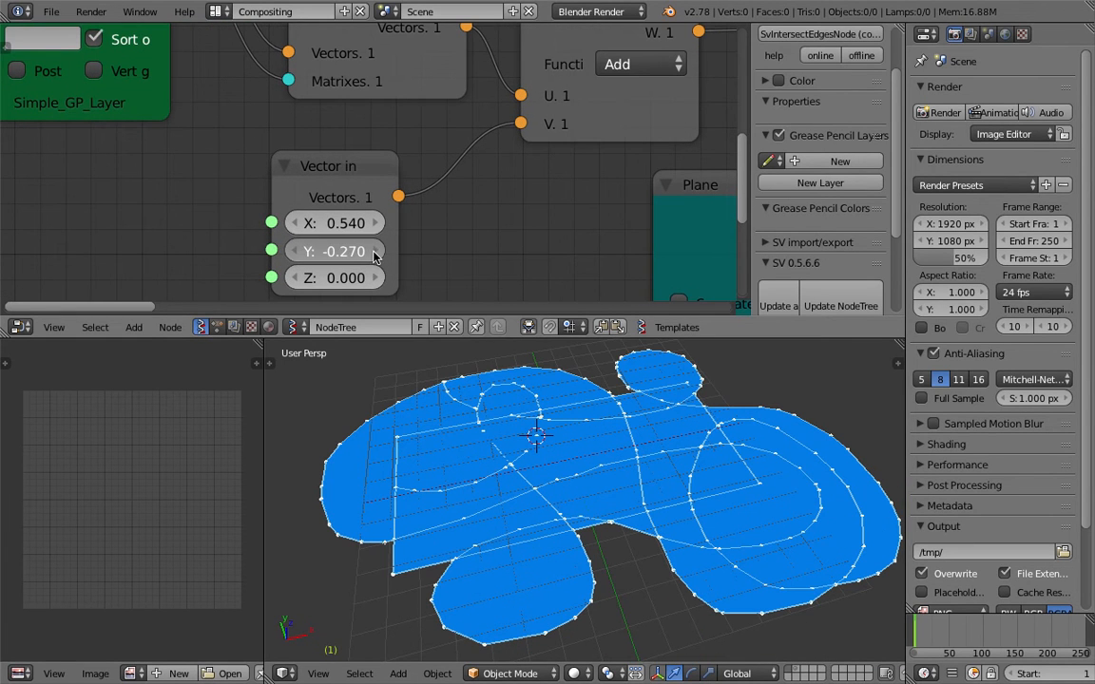
left_click(375, 252)
left_click(375, 252)
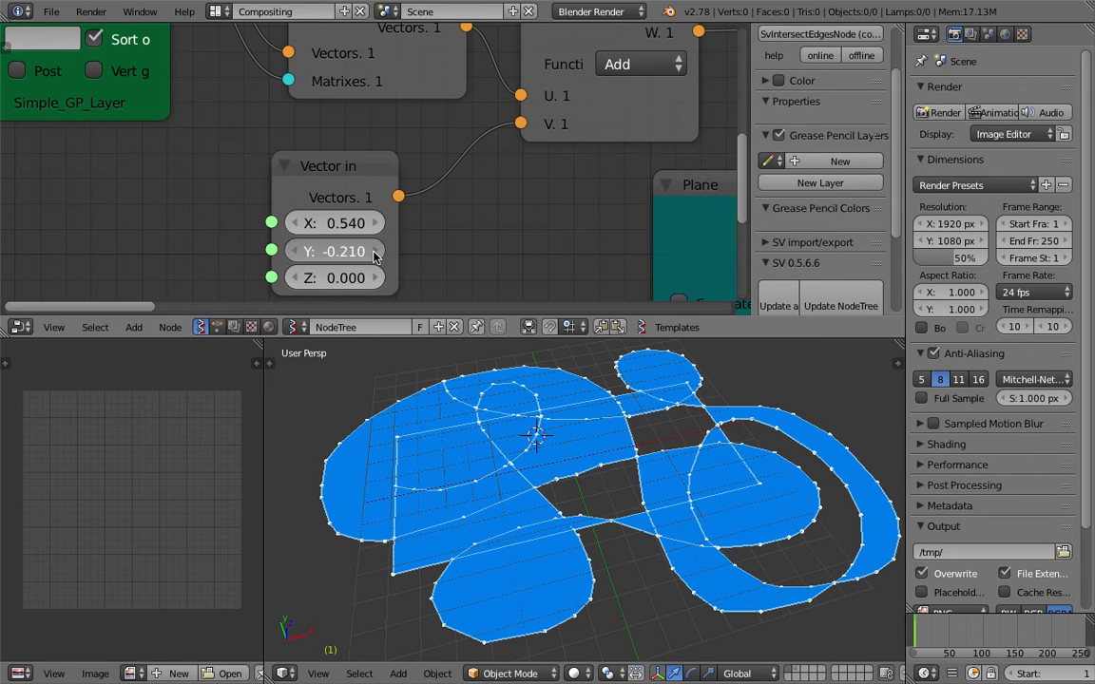
left_click(376, 252)
Check the filled curve intersections up close in the 3D view and save the file again
scroll(703, 561, "up", 2)
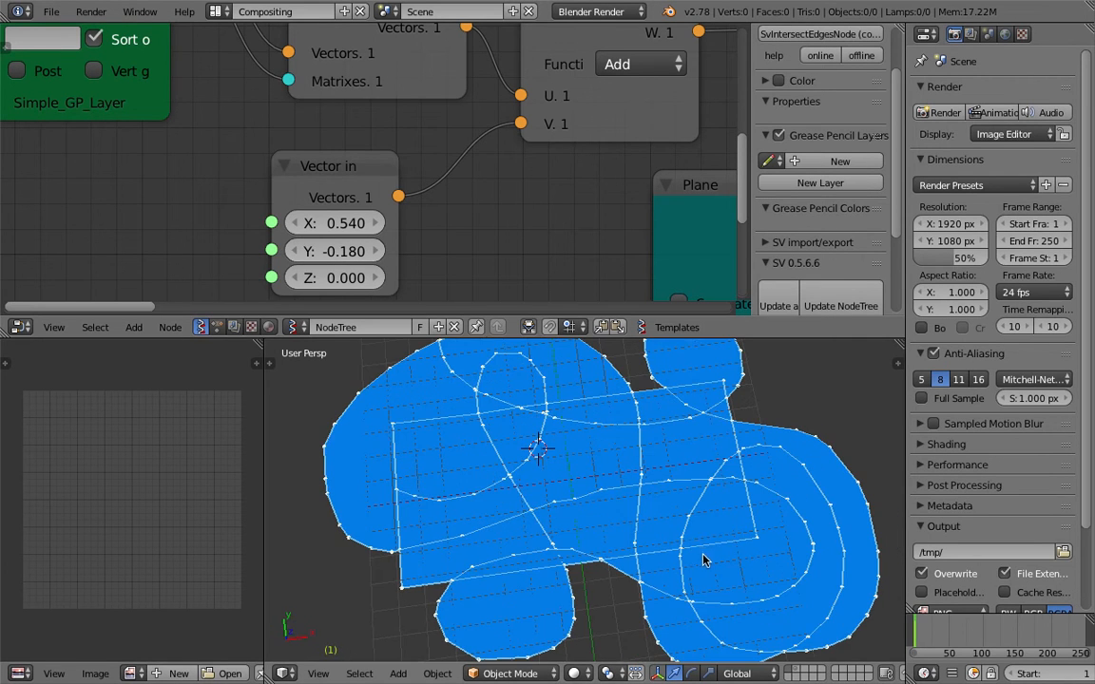
scroll(569, 440, "up", 5)
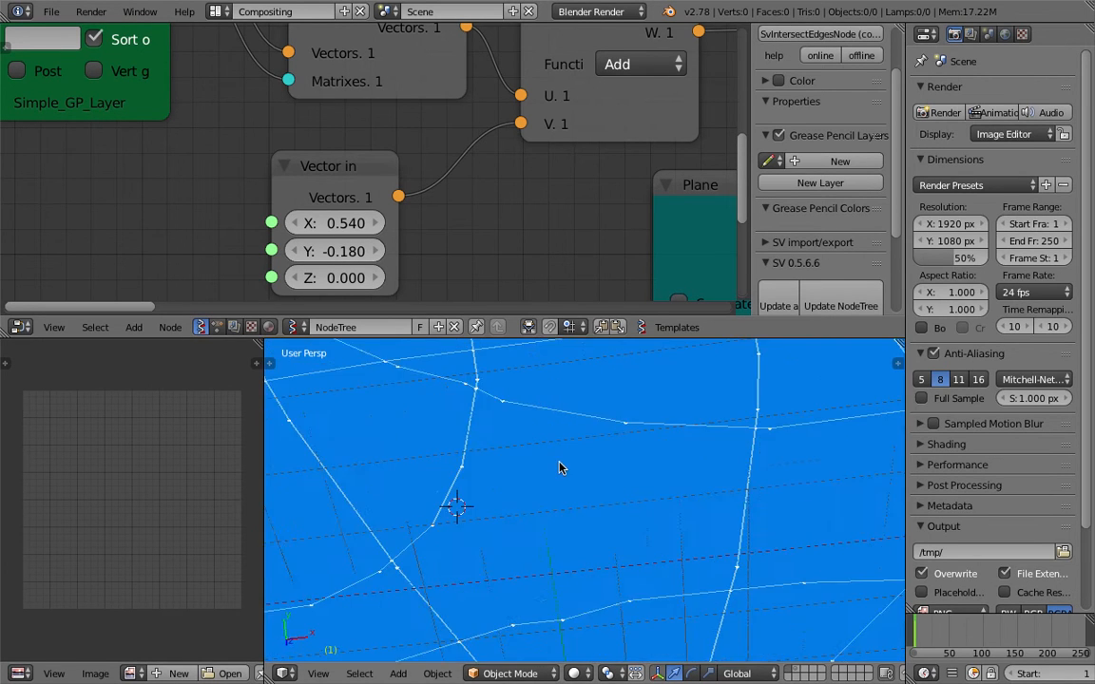
key("ctrl+s")
left_click(584, 456)
scroll(637, 491, "down", 6)
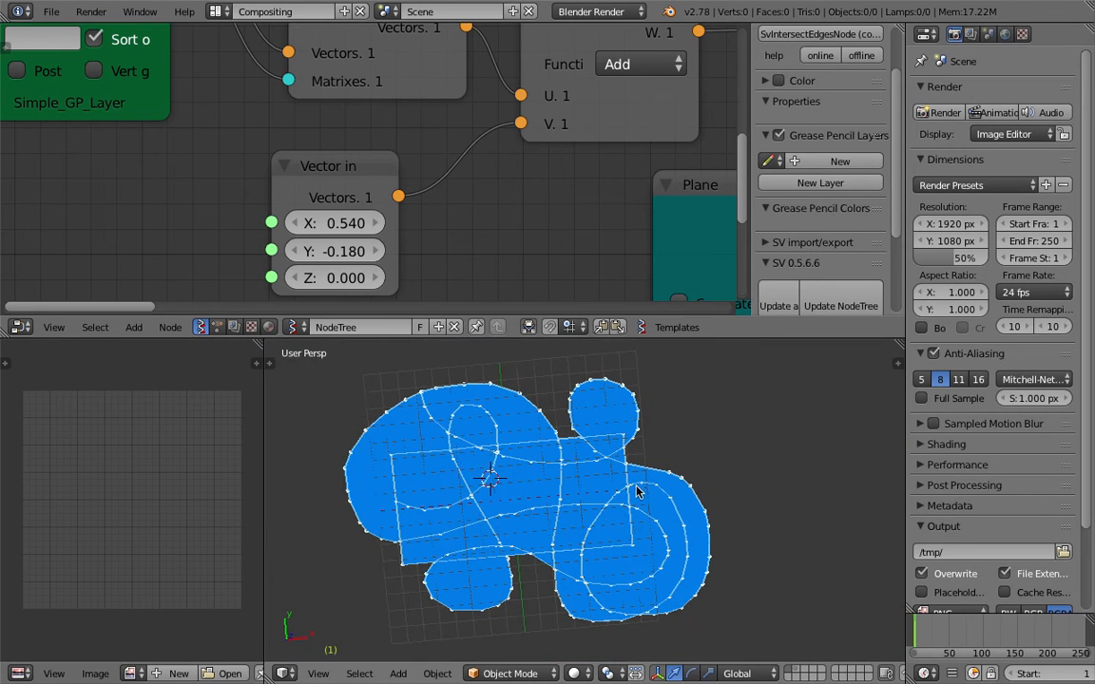
Reposition the Polygon Boom and Viewer Draw nodes at the end of the tree, leaving a wide gap between them
middle_click_drag(703, 257, 569, 226)
scroll(568, 226, "down", 6)
middle_click_drag(703, 224, 455, 216)
middle_click_drag(566, 218, 347, 213)
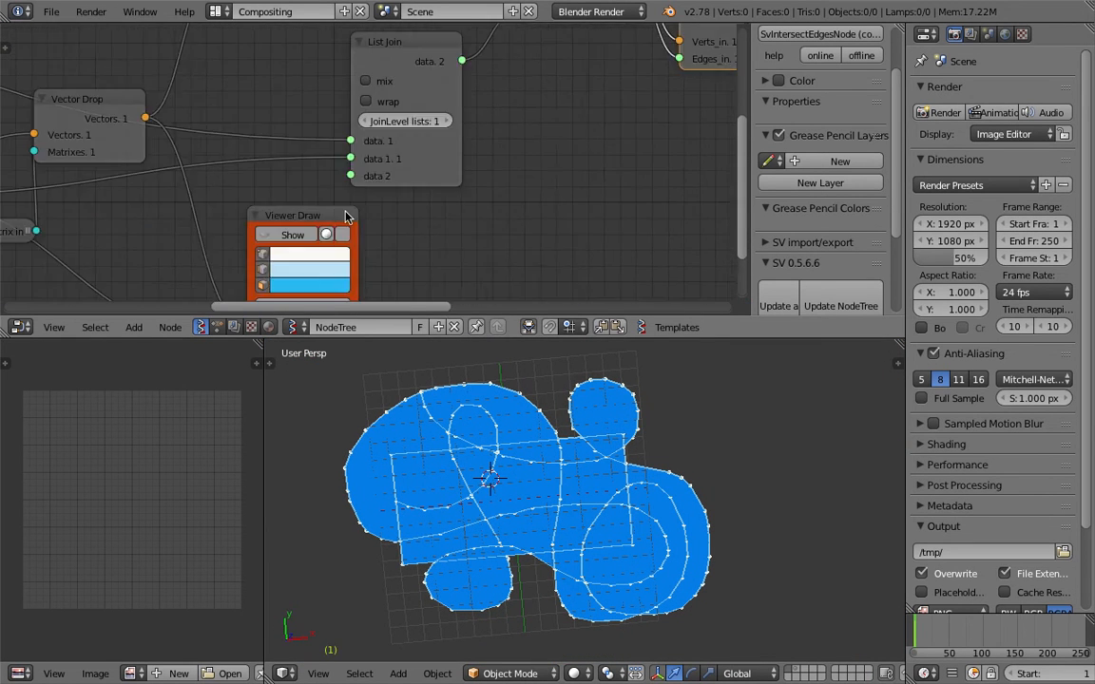
middle_click_drag(718, 152, 477, 243)
scroll(477, 243, "down", 5)
middle_click_drag(553, 235, 257, 273)
scroll(256, 272, "up", 3)
middle_click_drag(398, 245, 290, 280)
left_click_drag(538, 107, 607, 91)
left_click_drag(424, 86, 417, 115)
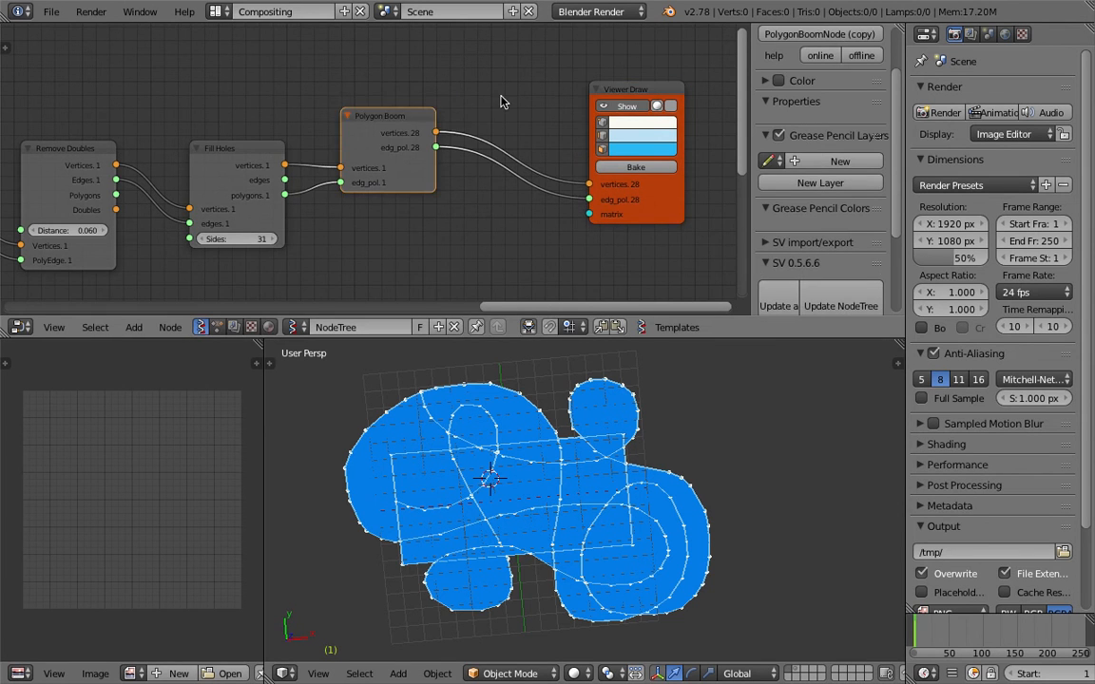
middle_click_drag(504, 100, 464, 106)
left_click_drag(564, 95, 601, 96)
Add a Solidify node between the Polygon Boom and Viewer Draw nodes
key("shift+a")
left_click(527, 96)
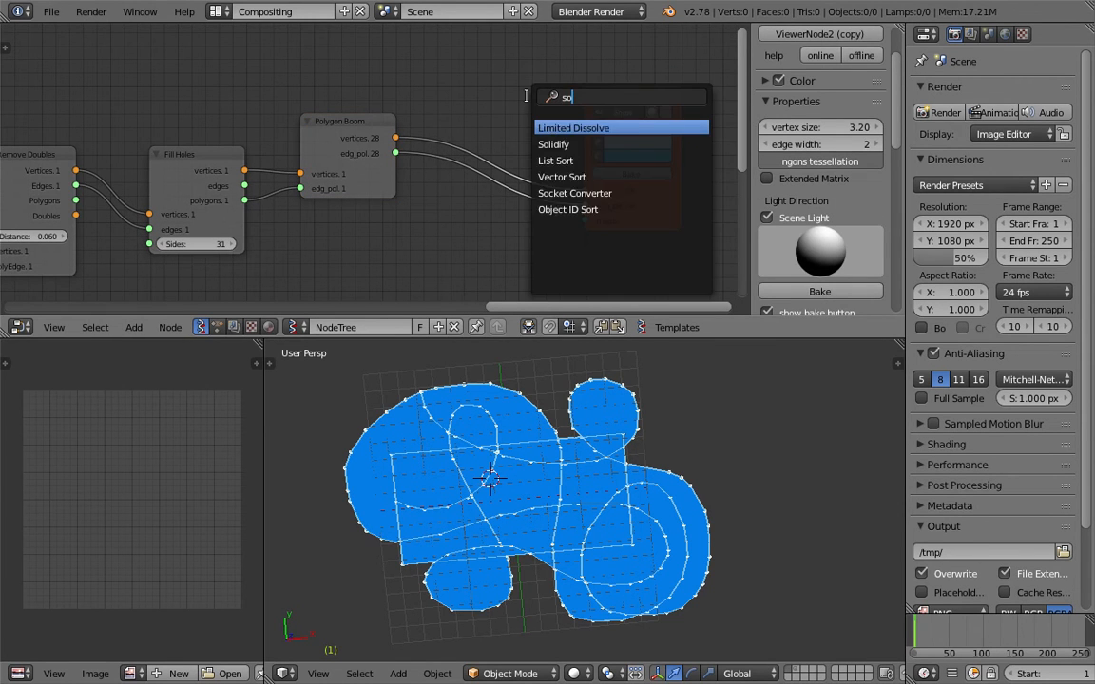
key("Return")
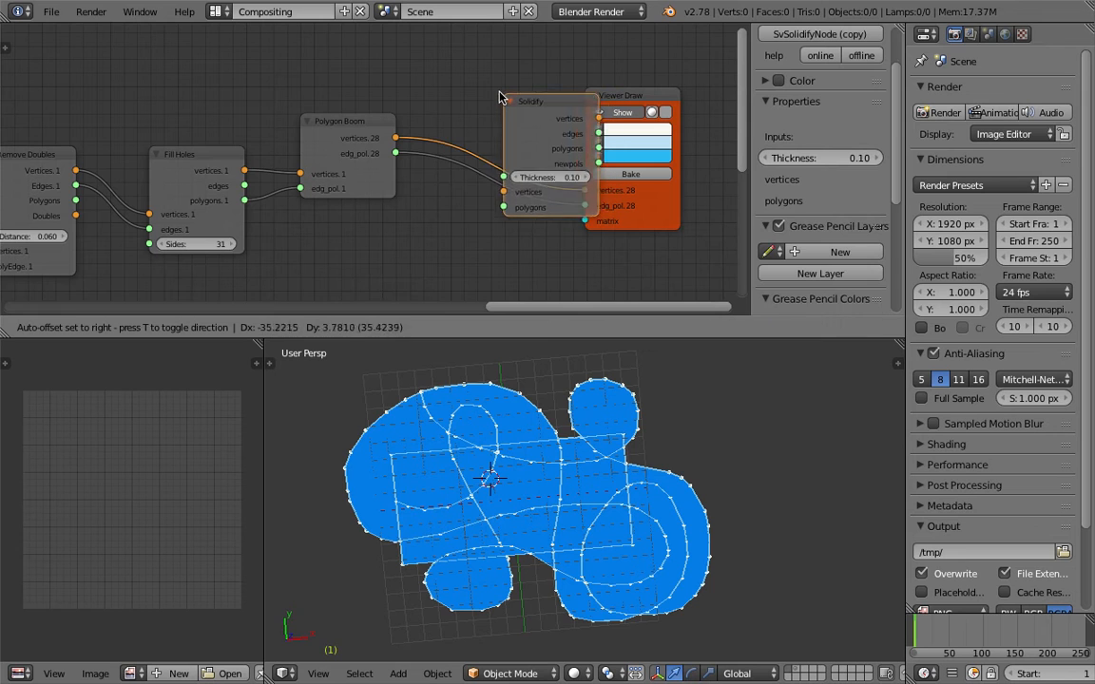
left_click(508, 55)
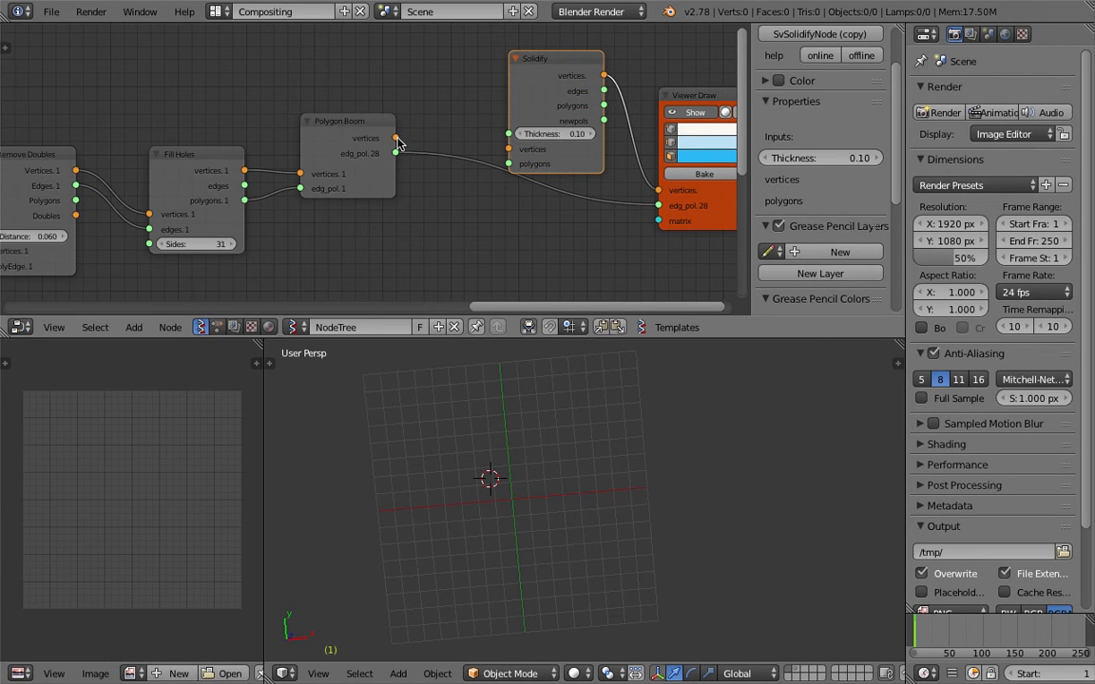
Link Polygon Boom's vertices and edg_pol outputs to Solidify's vertices and polygons, and Solidify's polygons output to Viewer Draw's edg_pol input
left_click_drag(397, 139, 492, 149)
left_click_drag(397, 158, 418, 159)
left_click_drag(549, 89, 502, 99)
scroll(540, 171, "up", 2)
scroll(574, 181, "up", 2)
middle_click_drag(491, 189, 412, 194)
left_click_drag(521, 100, 600, 186)
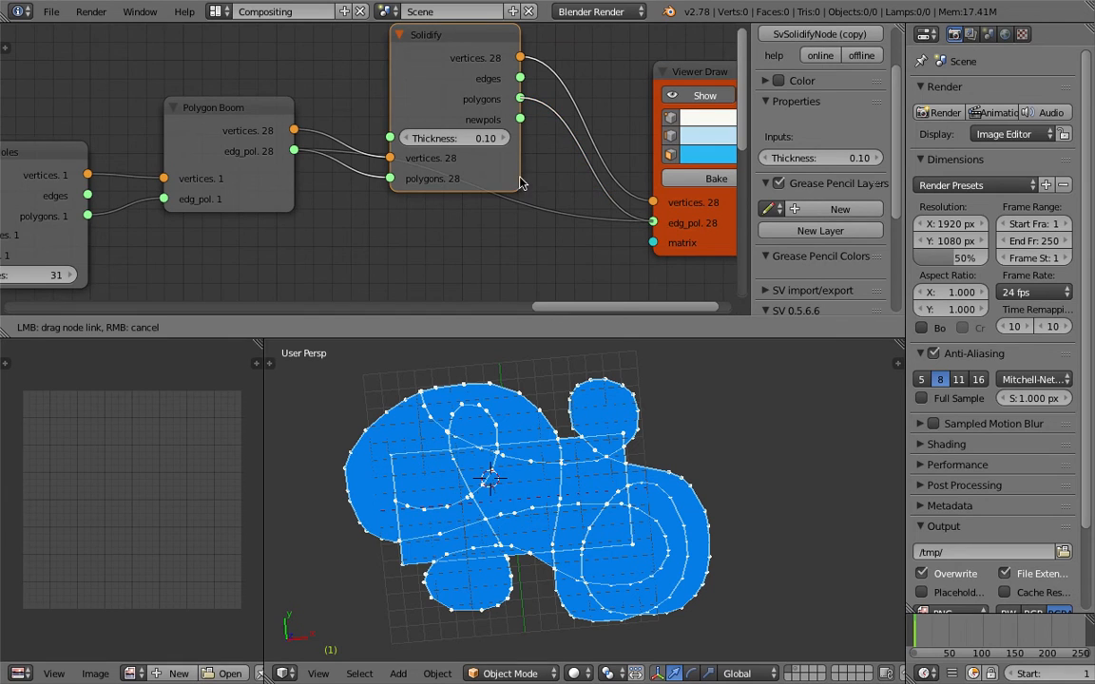
scroll(462, 215, "down", 3)
middle_click_drag(359, 230, 475, 213)
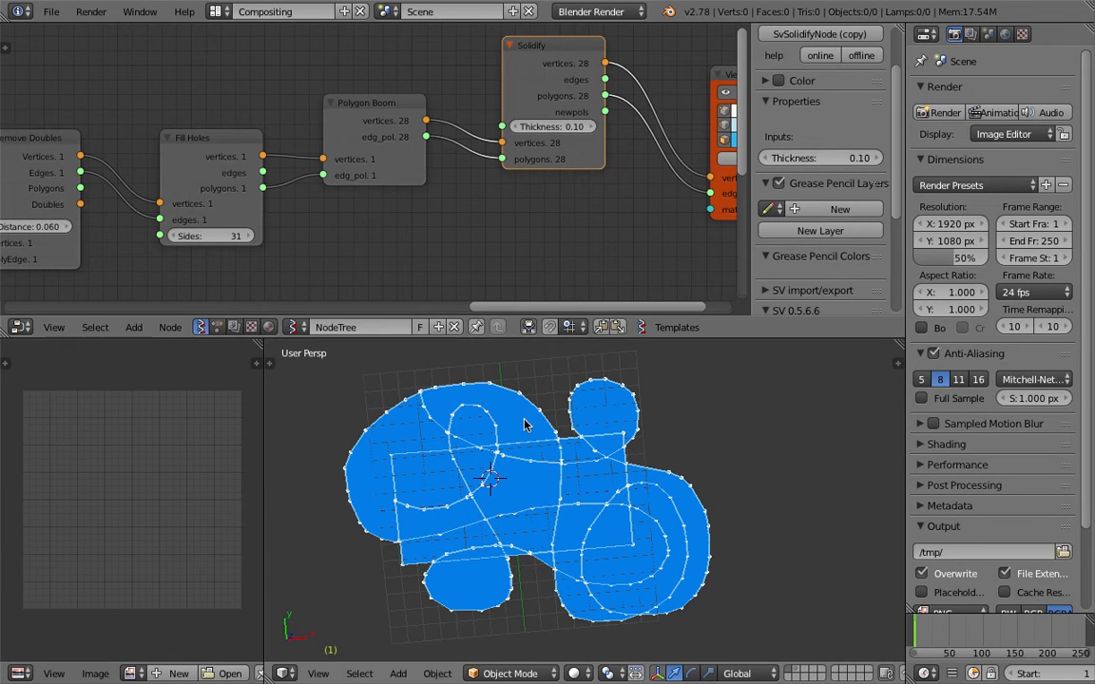
Set the Solidify thickness to 0.61
scroll(538, 380, "up", 3)
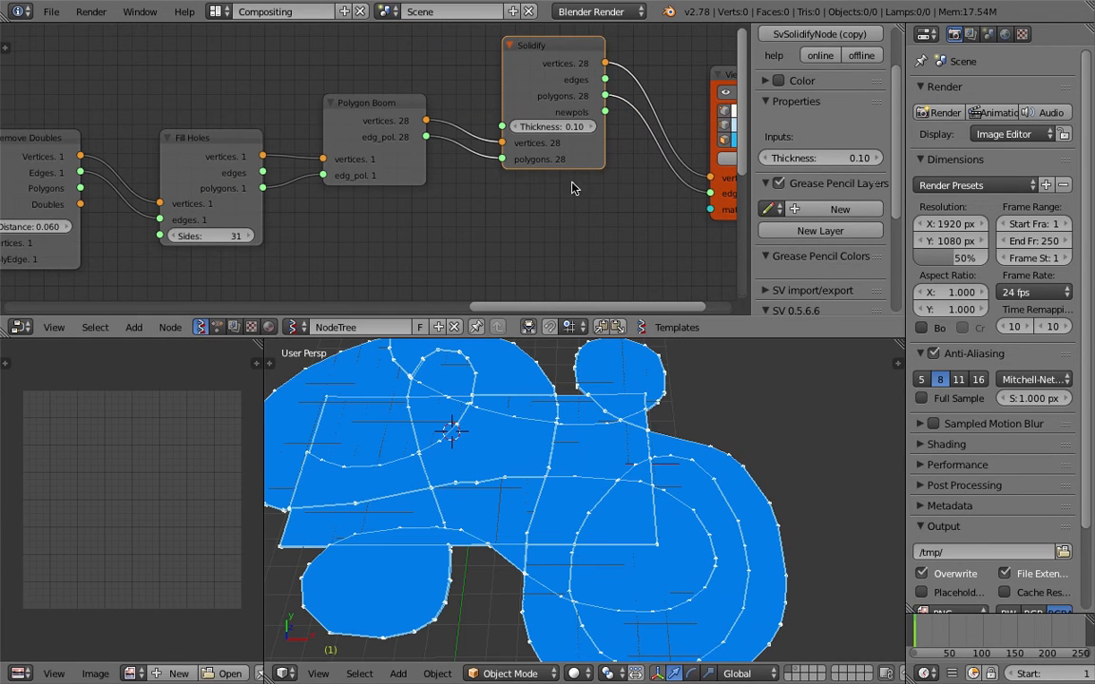
left_click(589, 127)
left_click(589, 128)
left_click(589, 127)
left_click(589, 127)
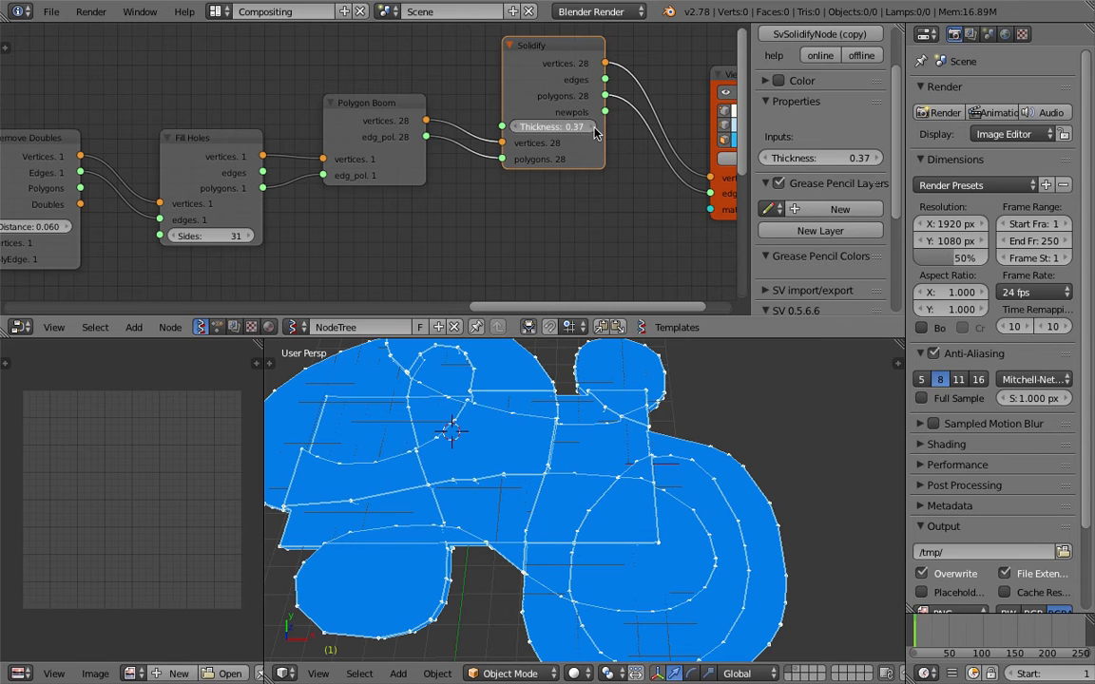
left_click(594, 130)
left_click(595, 130)
left_click(595, 130)
left_click(594, 130)
left_click(594, 130)
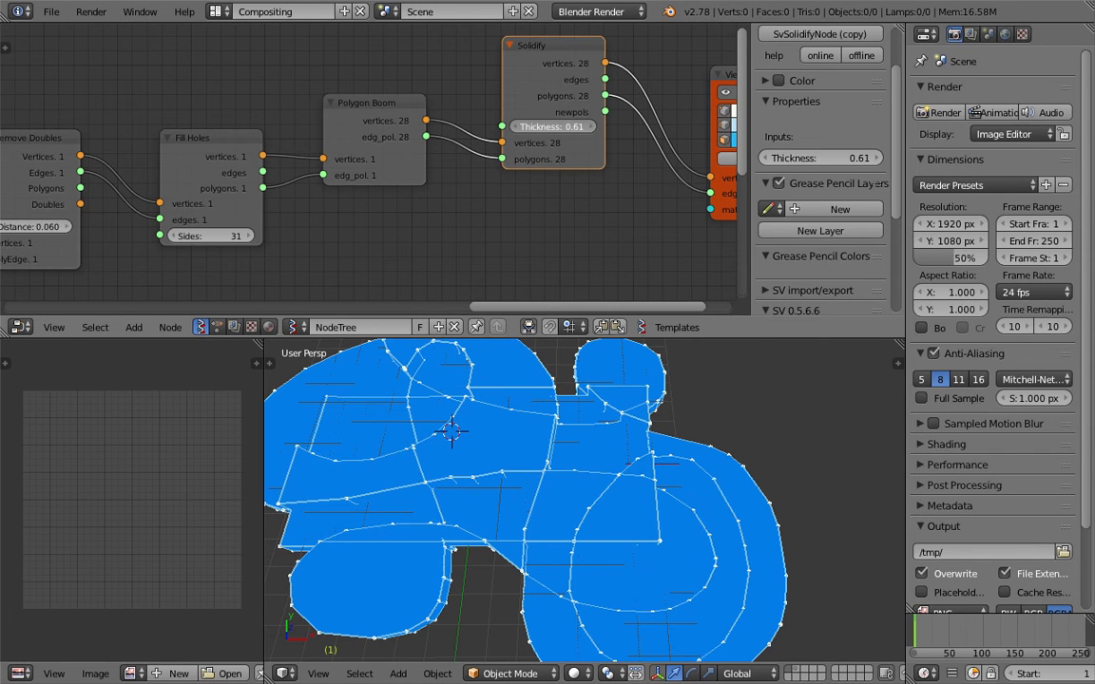
View the solidified shape from the side and set the Solidify thickness to 0.43
middle_click_drag(599, 561, 574, 438)
left_click_drag(567, 127, 542, 127)
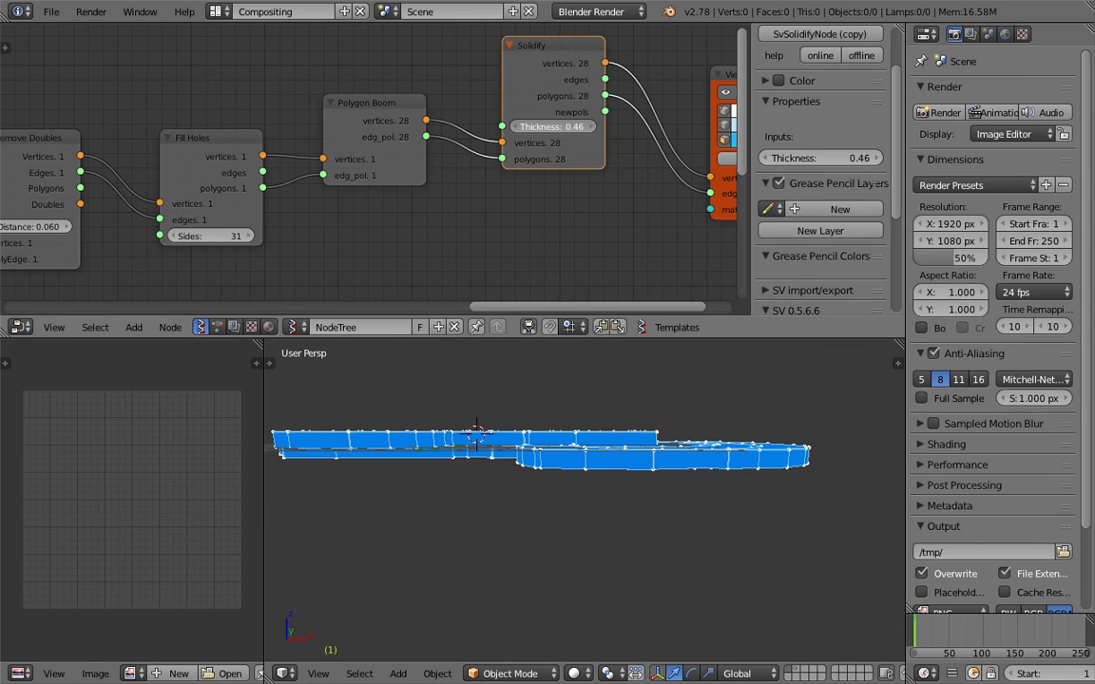
middle_click_drag(529, 432, 599, 518)
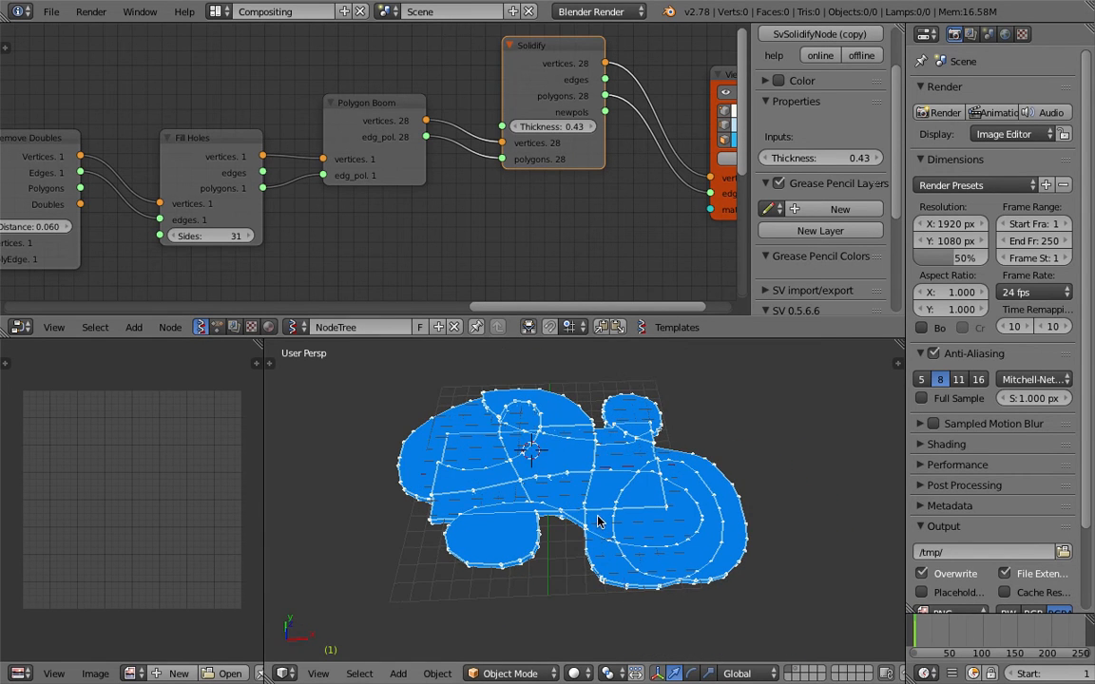
Turn on shaded face display in the Viewer Draw node after Solidify and bake its geometry into mesh objects
middle_click_drag(683, 211, 548, 185)
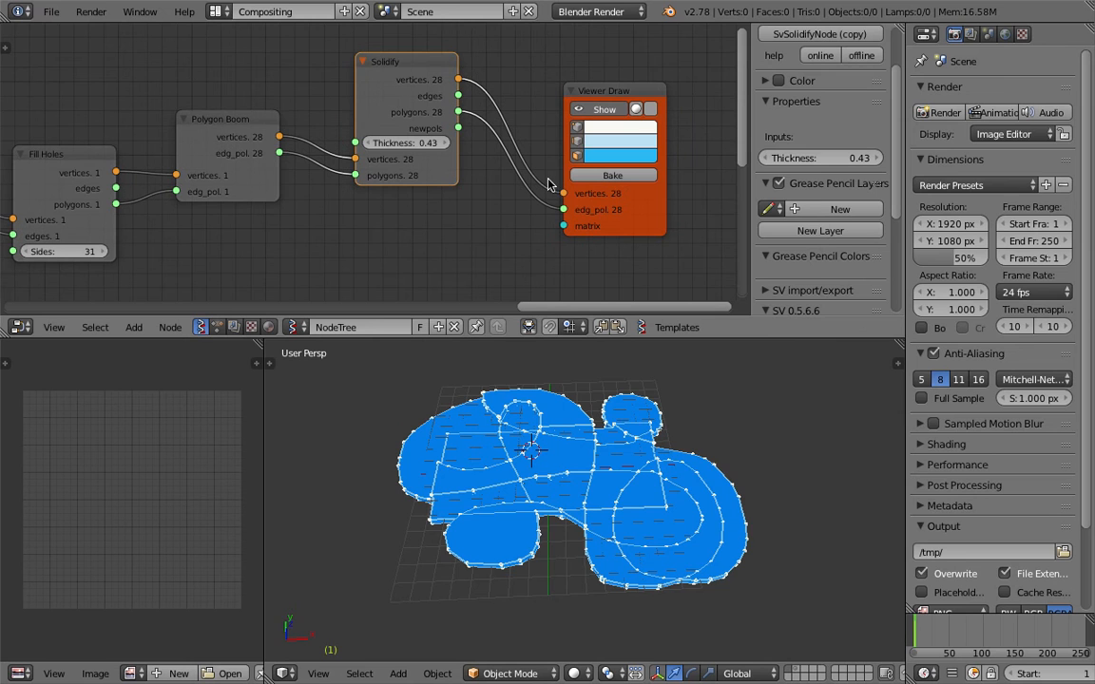
left_click(645, 111)
left_click(643, 111)
left_click(643, 111)
left_click(643, 111)
left_click(643, 111)
left_click(642, 111)
left_click(642, 111)
mouse_move(551, 447)
middle_mouse_down()
mouse_move(607, 452)
mouse_move(537, 497)
mouse_move(376, 448)
mouse_move(492, 397)
mouse_move(547, 357)
middle_mouse_up()
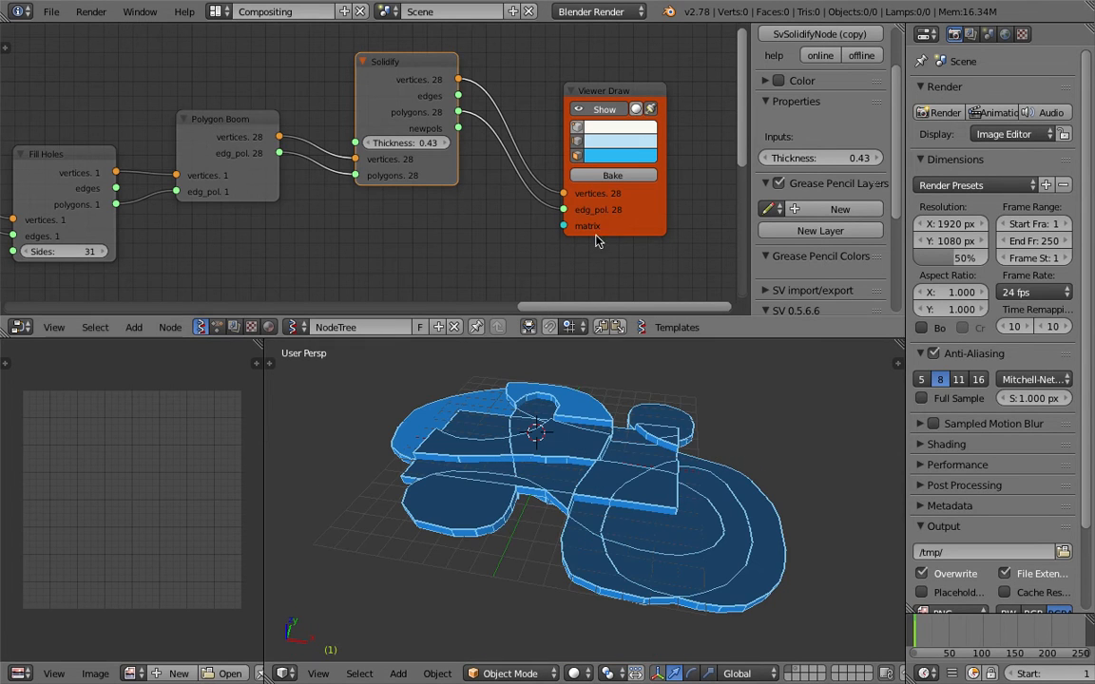
left_click(616, 176)
scroll(600, 476, "down", 2)
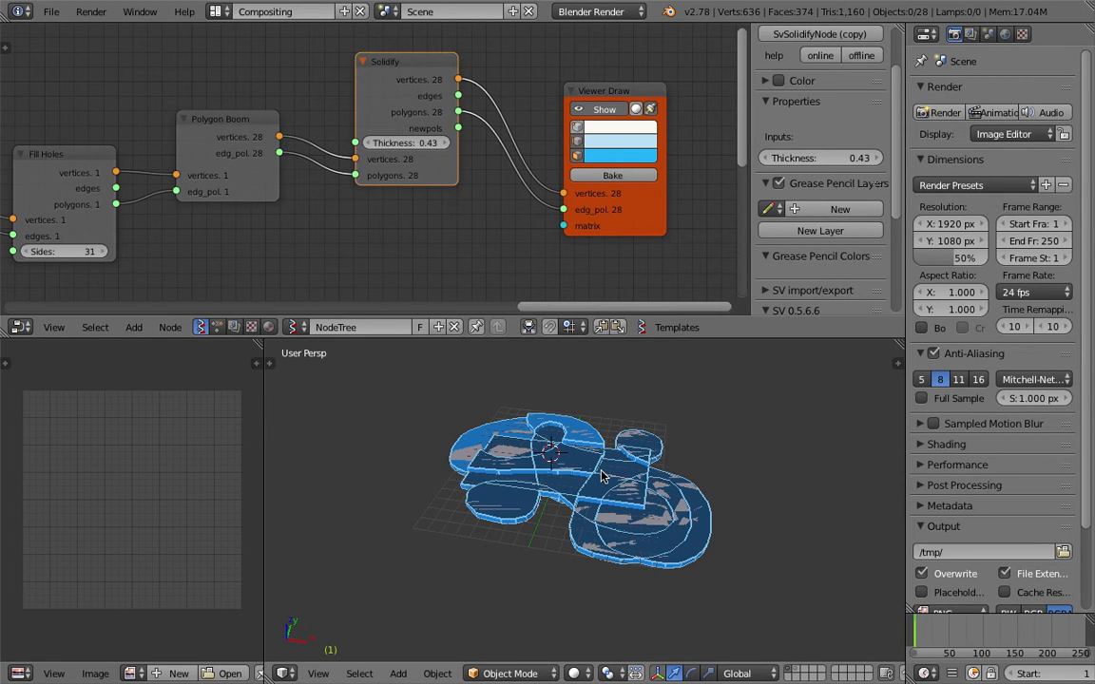
Move all the baked objects away from the blue preview and check the separate pieces
key("a")
key("g")
left_click(800, 455)
middle_click_drag(800, 455, 647, 457, "shift")
key("g")
left_click(718, 466)
key("z")
key("z")
middle_click_drag(715, 466, 740, 444)
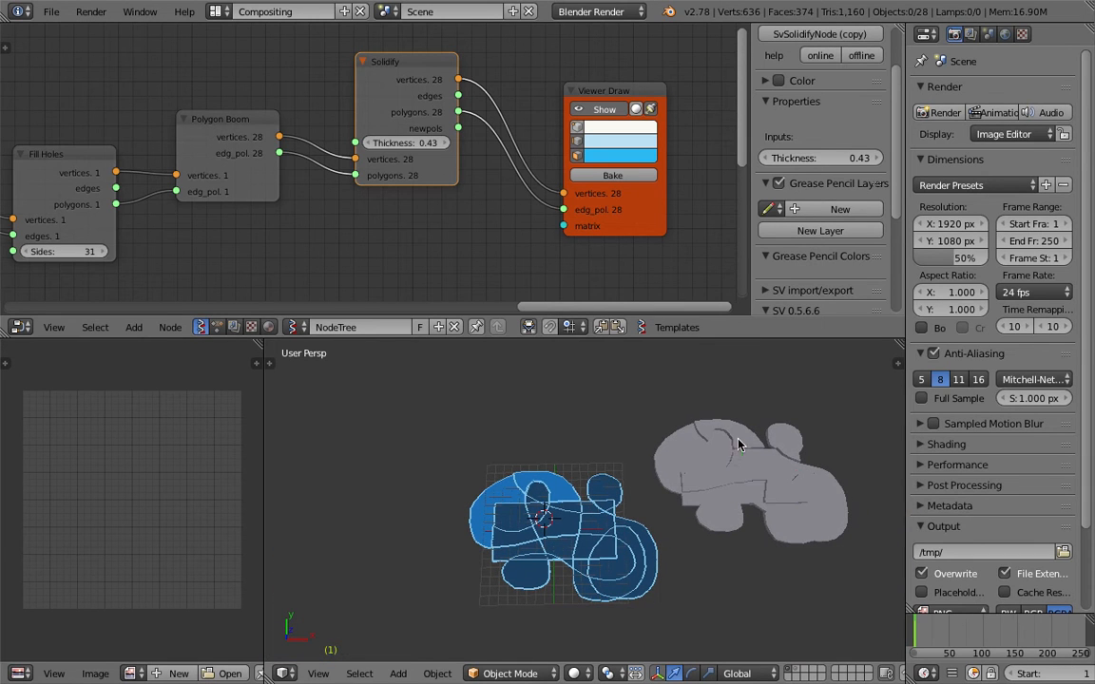
scroll(665, 472, "down", 1)
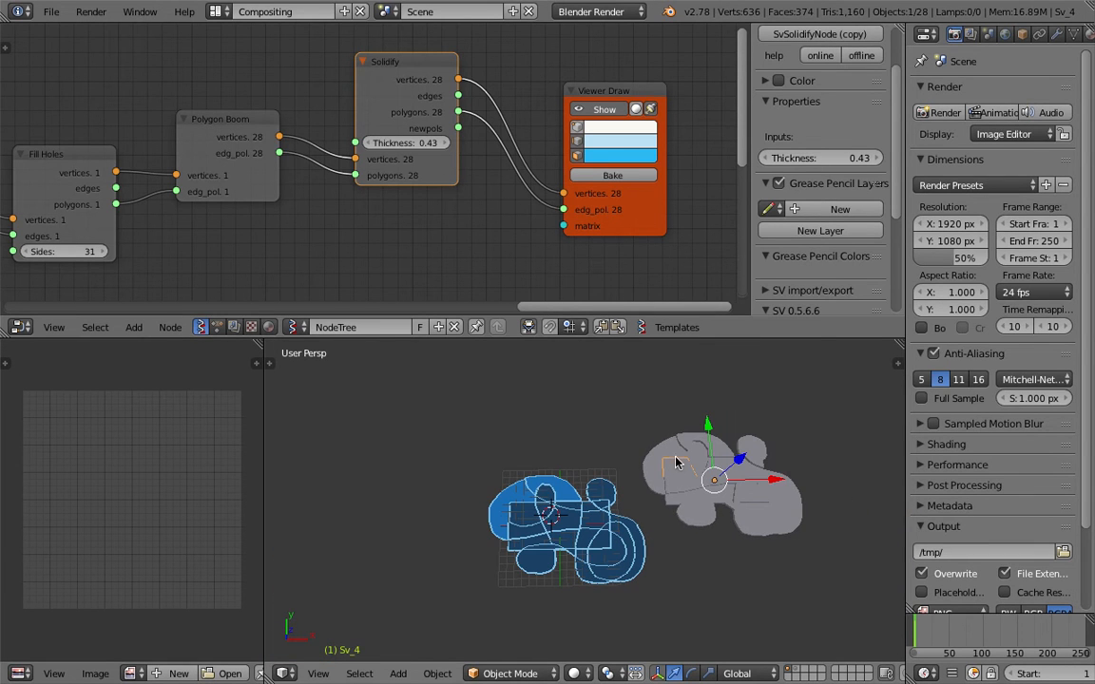
middle_click_drag(635, 494, 569, 502)
Enlarge the node editor by hiding its properties sidebar and extending its height over the 3D view
scroll(220, 212, "down", 3)
middle_click_drag(219, 213, 570, 197)
scroll(308, 195, "down", 3)
middle_click_drag(276, 157, 555, 115)
mouse_move(68, 166)
middle_mouse_down()
mouse_move(270, 175)
mouse_move(437, 90)
middle_mouse_up()
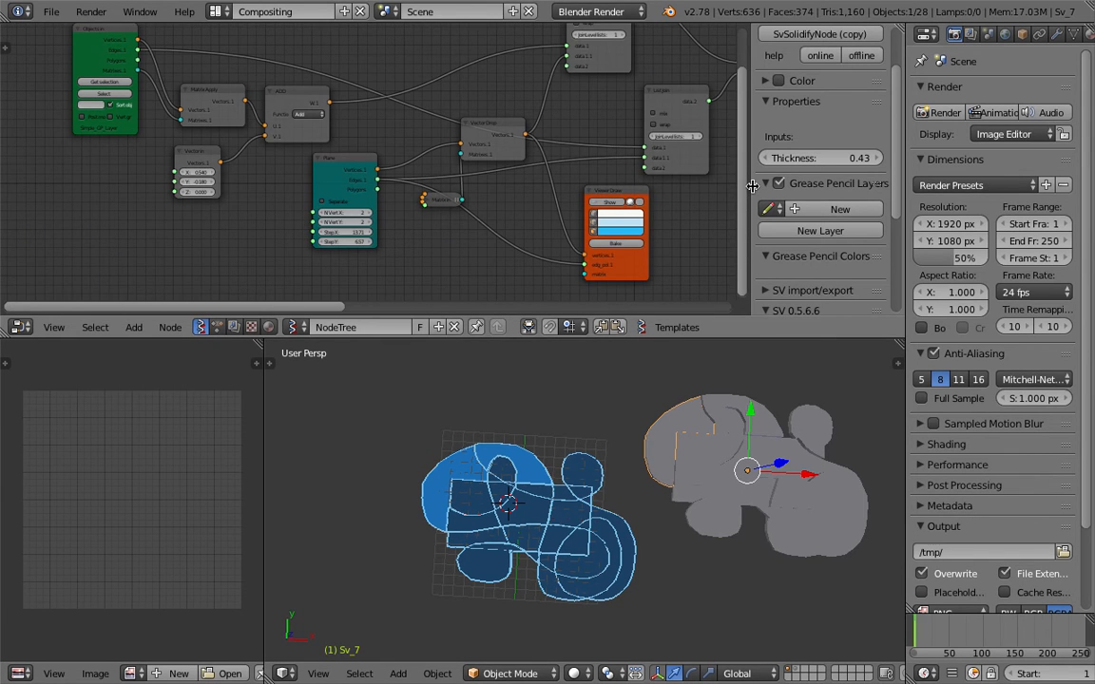
left_click_drag(752, 187, 884, 204)
left_click_drag(779, 337, 781, 468)
middle_click_drag(401, 323, 372, 337)
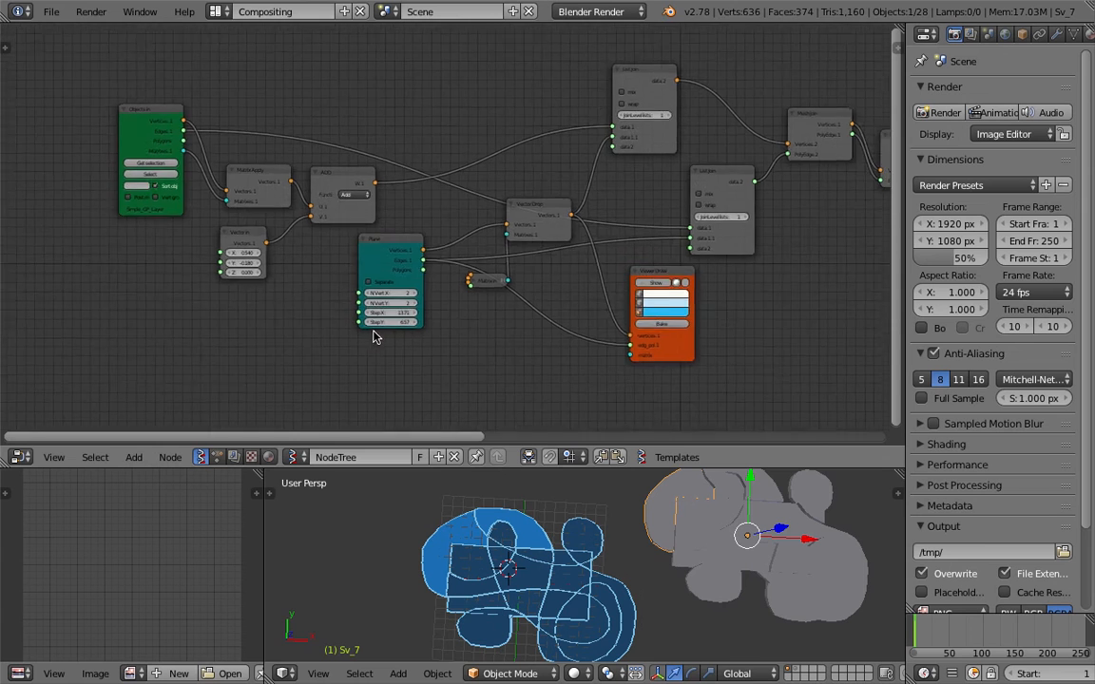
Collapse the ADD node and group it with the Matrix Apply and Vector In nodes beside Objects In
scroll(373, 337, "up", 2)
left_click_drag(220, 158, 206, 134)
middle_click_drag(162, 132, 225, 128)
left_click_drag(257, 230, 246, 205)
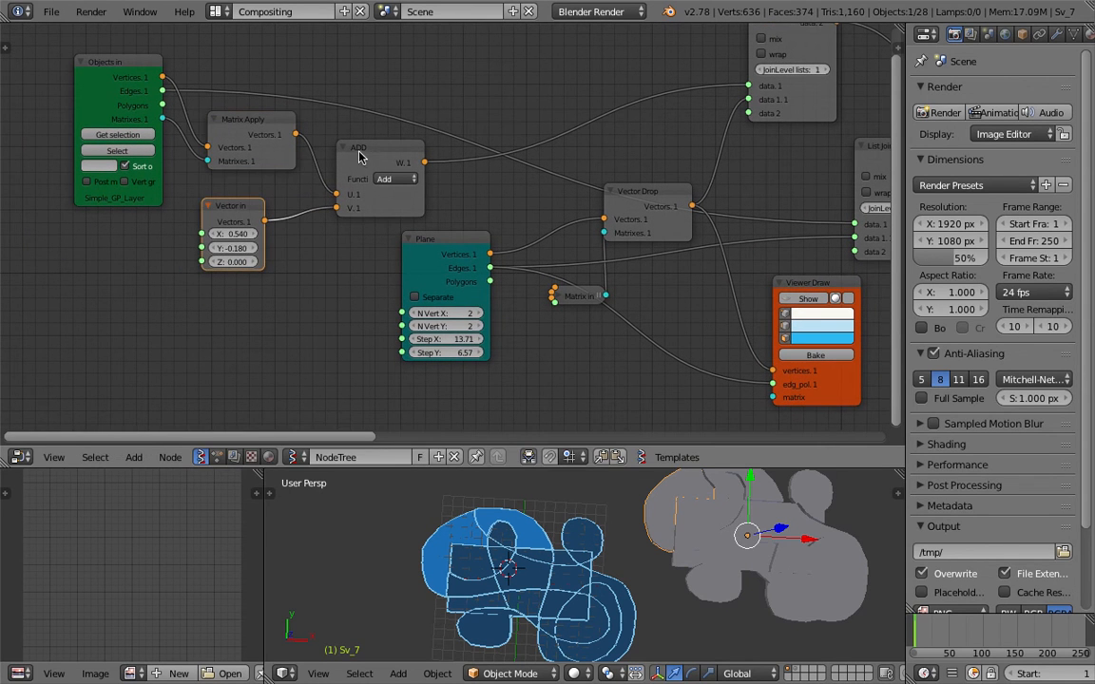
left_click(344, 148)
left_click_drag(371, 148, 352, 169)
left_click_drag(223, 206, 242, 193)
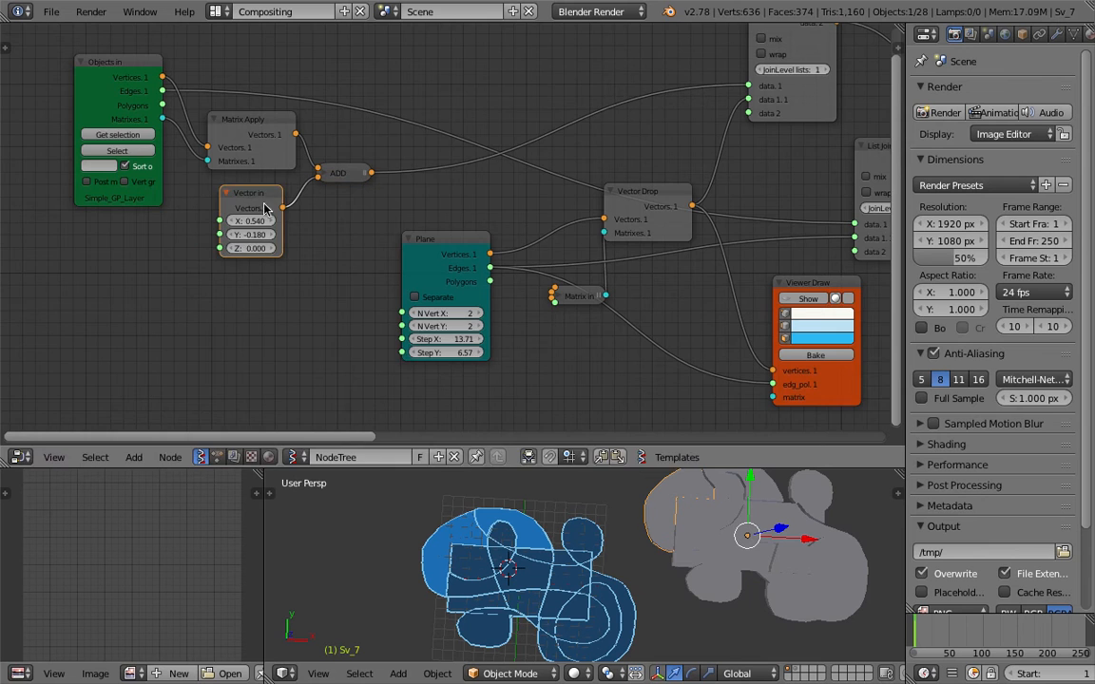
Collapse the Vector Drop node and rearrange it together with the Plane and Matrix In nodes
middle_click_drag(434, 247, 345, 238)
left_click_drag(368, 242, 311, 271)
scroll(361, 233, "down", 1)
middle_click_drag(465, 224, 288, 239)
mouse_move(389, 196)
left_mouse_down()
mouse_move(400, 155)
mouse_move(370, 193)
left_mouse_up()
left_click(350, 159)
left_click_drag(308, 298, 312, 234)
mouse_move(367, 192)
left_mouse_down()
mouse_move(359, 225)
mouse_move(366, 184)
left_mouse_up()
left_click_drag(316, 234, 290, 256)
Move the Vector In node below Matrix Apply and the collapsed Matrix In node just above the Plane node
middle_click_drag(279, 209, 491, 222)
middle_click_drag(273, 199, 287, 201)
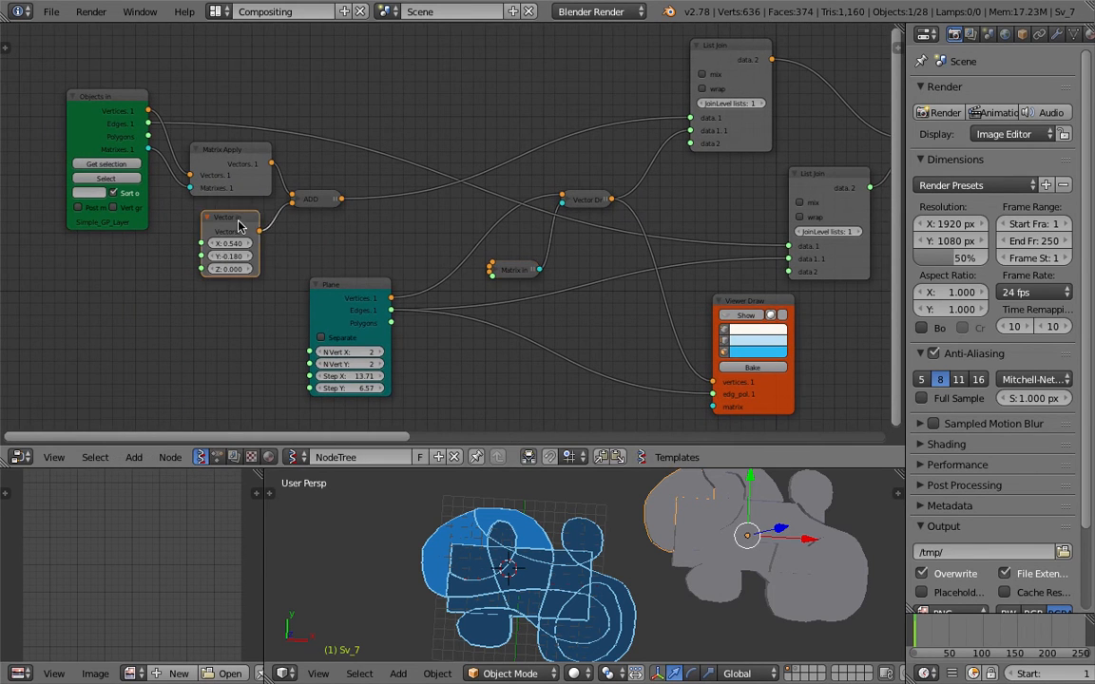
left_click_drag(239, 226, 218, 230)
left_click_drag(511, 270, 404, 242)
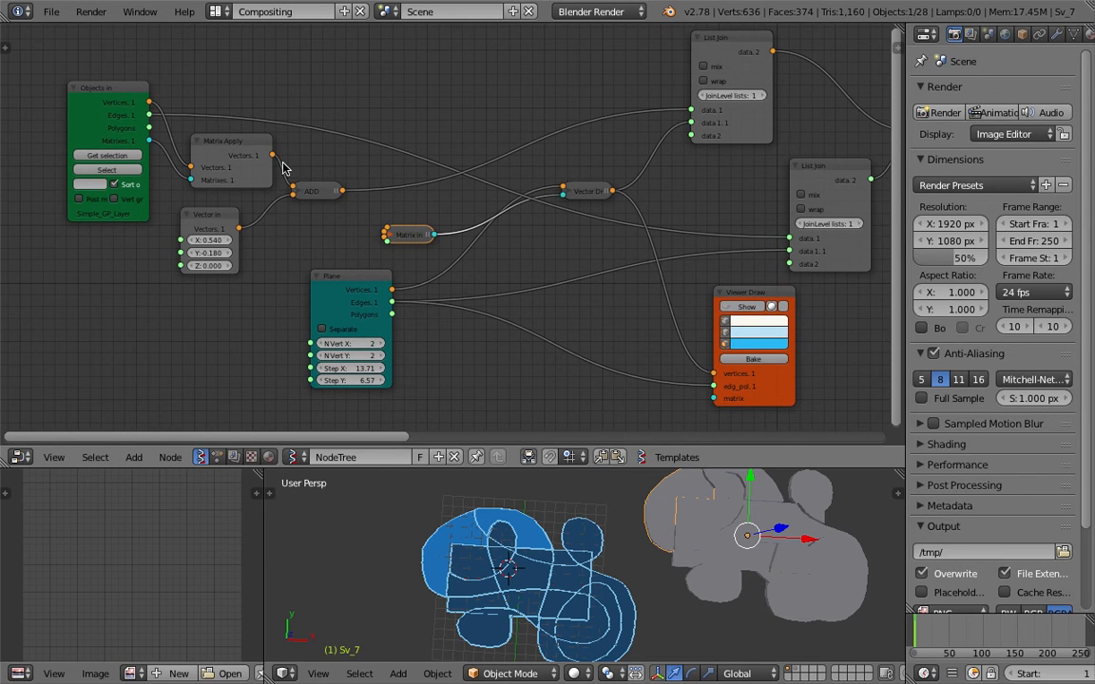
Nudge the Objects In, Matrix Apply and Vector In nodes up and outward to tidy the start of the node tree
middle_click_drag(378, 186, 364, 192)
left_click_drag(105, 93, 87, 83)
left_click_drag(212, 153, 205, 148)
left_click_drag(197, 220, 181, 226)
middle_click_drag(319, 171, 308, 169)
Save the project with Save As
key("ctrl+s")
left_click(308, 169)
left_click(51, 11)
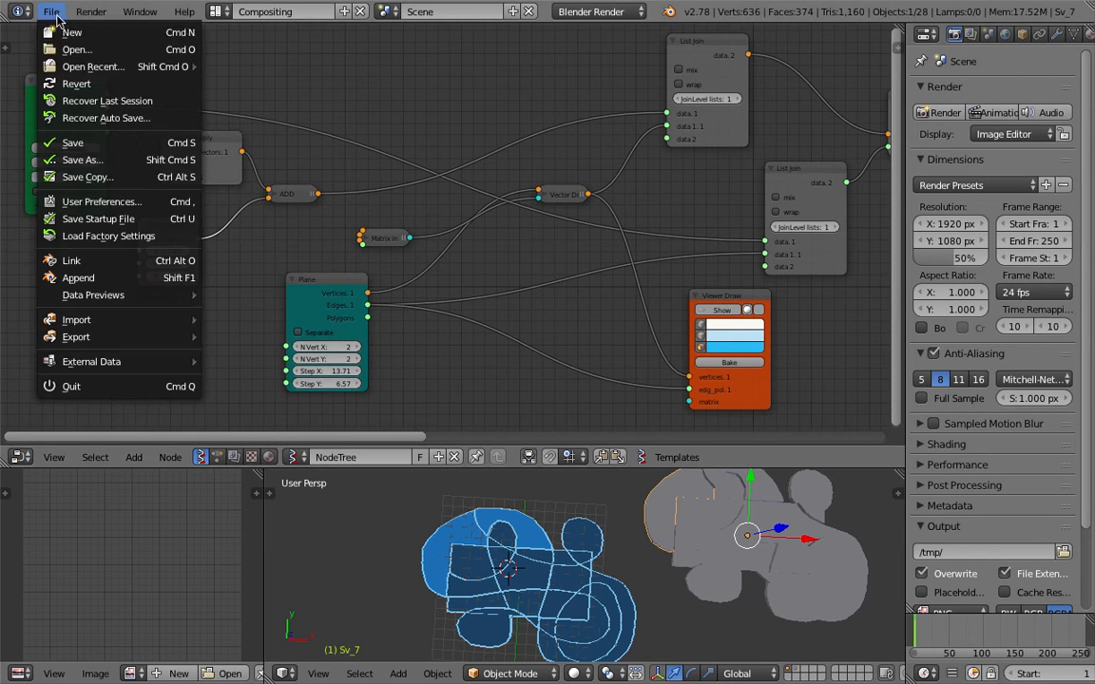
left_click(142, 158)
left_click(969, 77)
left_click(998, 57)
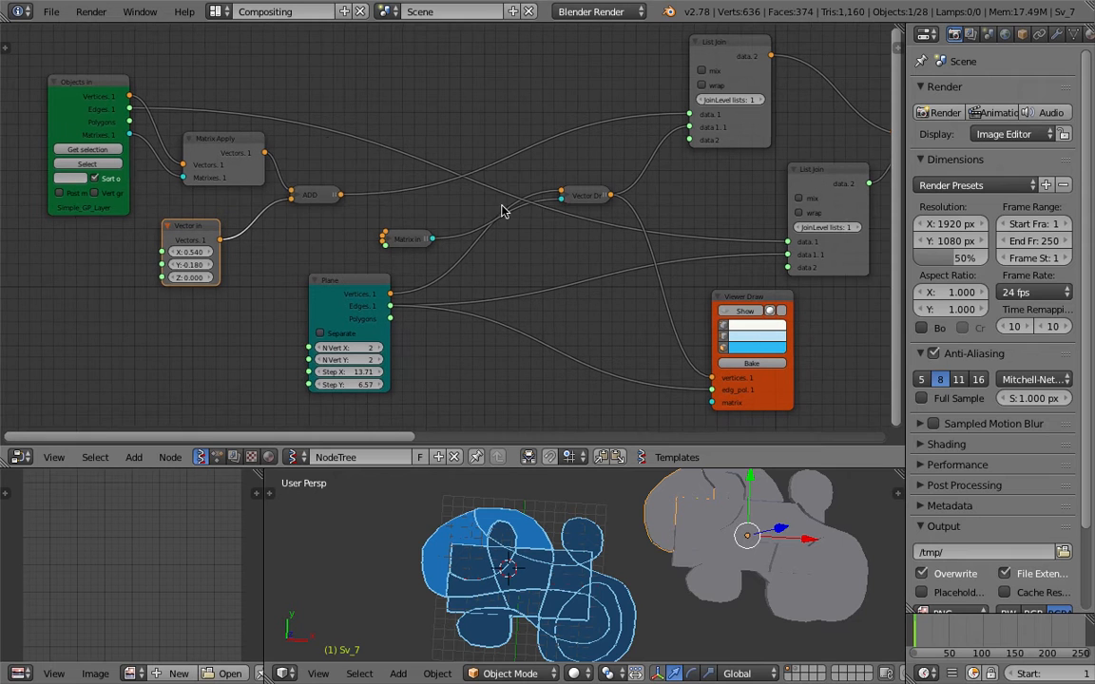
Reposition the Vector Drop node and place a duplicate of it above, beside the upper List Join node
left_click(400, 237)
left_click_drag(412, 237, 453, 234)
left_click_drag(594, 196, 615, 185)
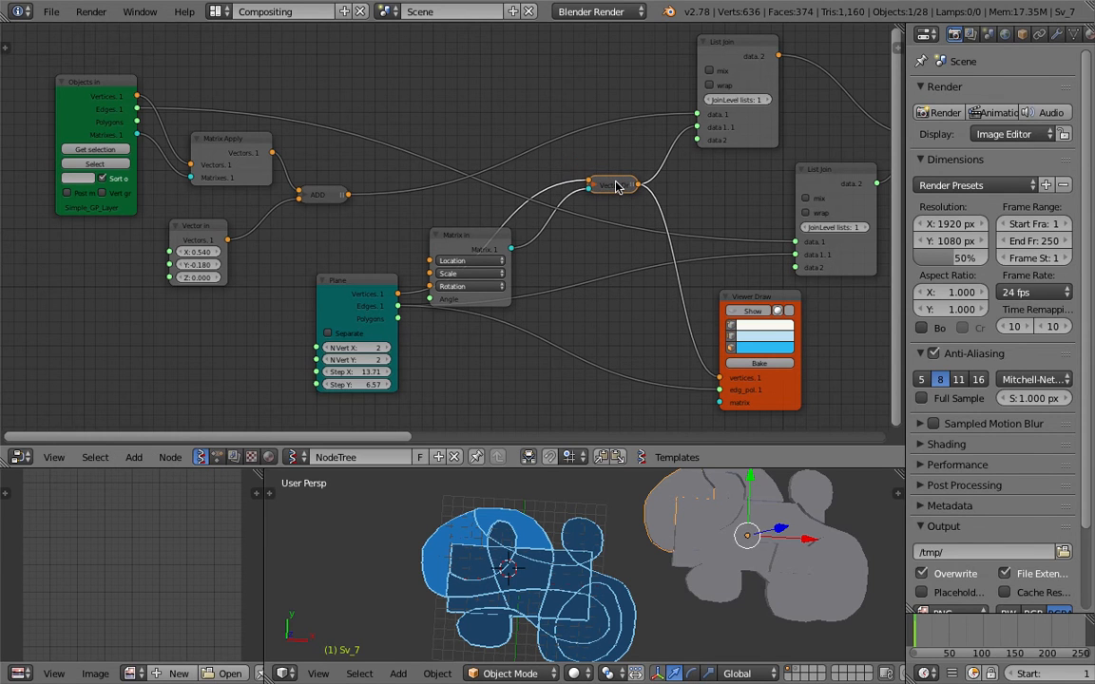
key("shift+d")
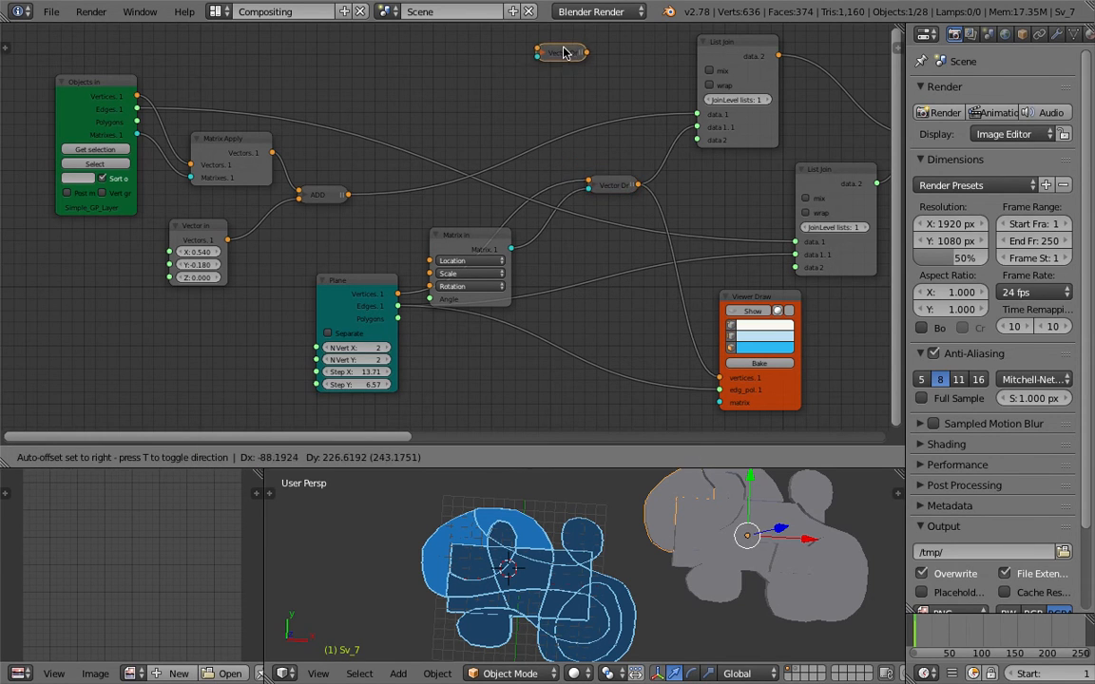
left_click(522, 72)
Collapse the Matrix In node and place it just below the original Vector Drop node
left_click(489, 238)
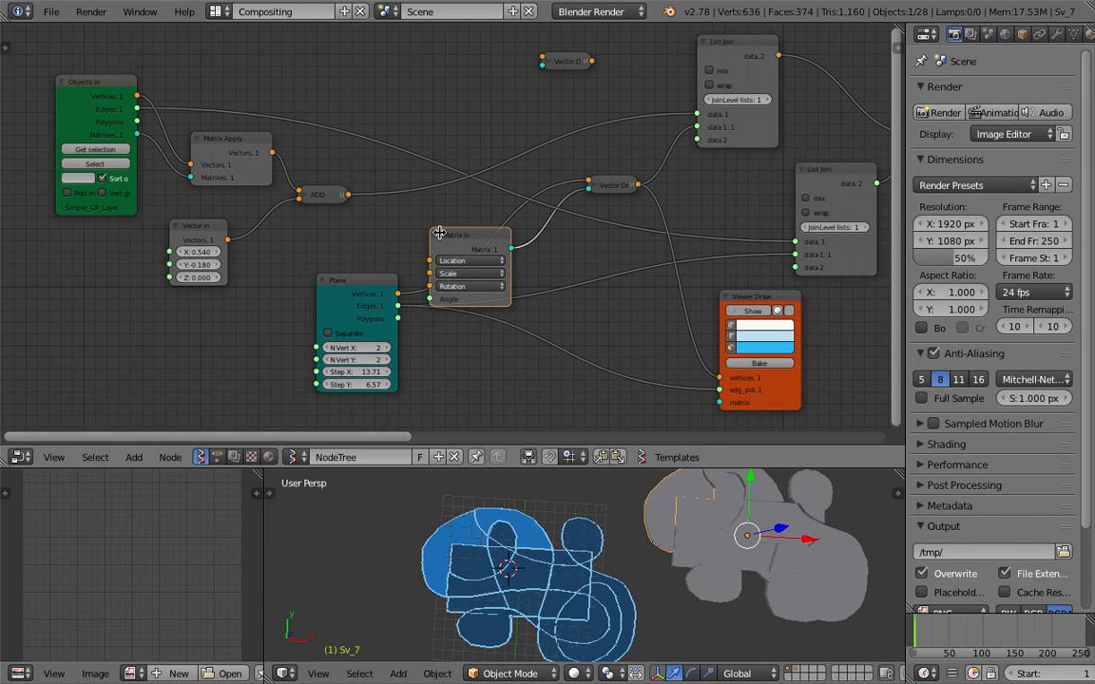
key("h")
left_click_drag(471, 237, 559, 238)
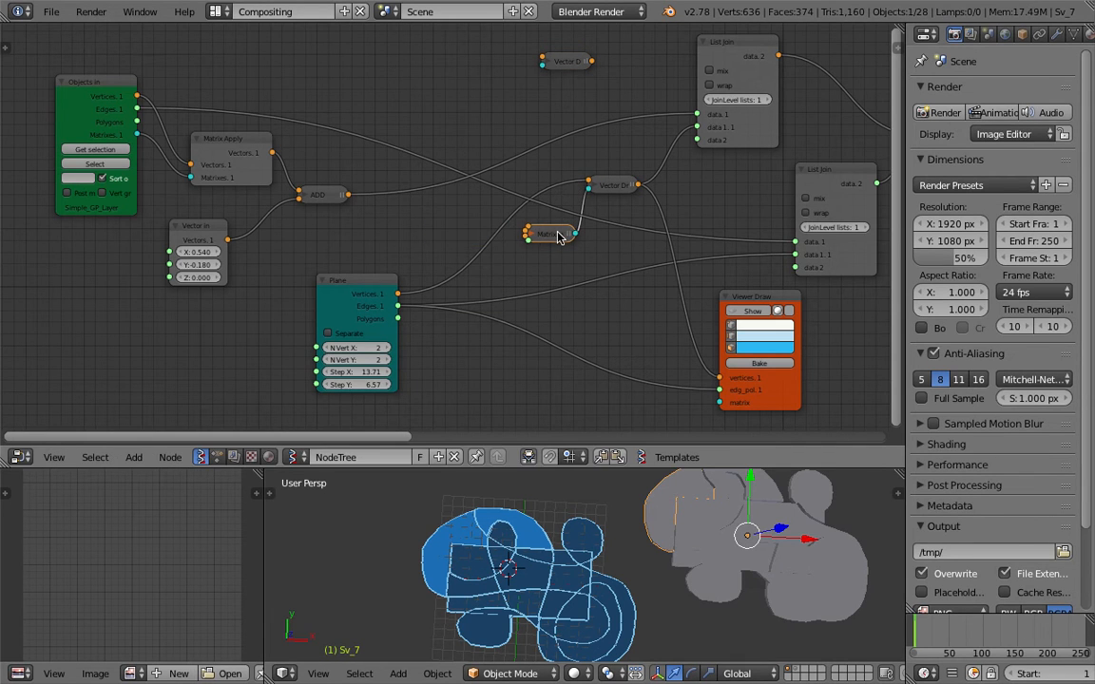
Duplicate Matrix In beside the copied Vector Drop, feeding it, and route ADD through that Vector Drop into the upper List Join
key("shift+d")
left_click(495, 92)
mouse_move(513, 88)
left_mouse_down()
mouse_move(544, 66)
mouse_move(506, 104)
left_mouse_up()
key("ctrl+s")
left_click(506, 106)
left_click_drag(349, 193, 607, 110)
key("ctrl+s")
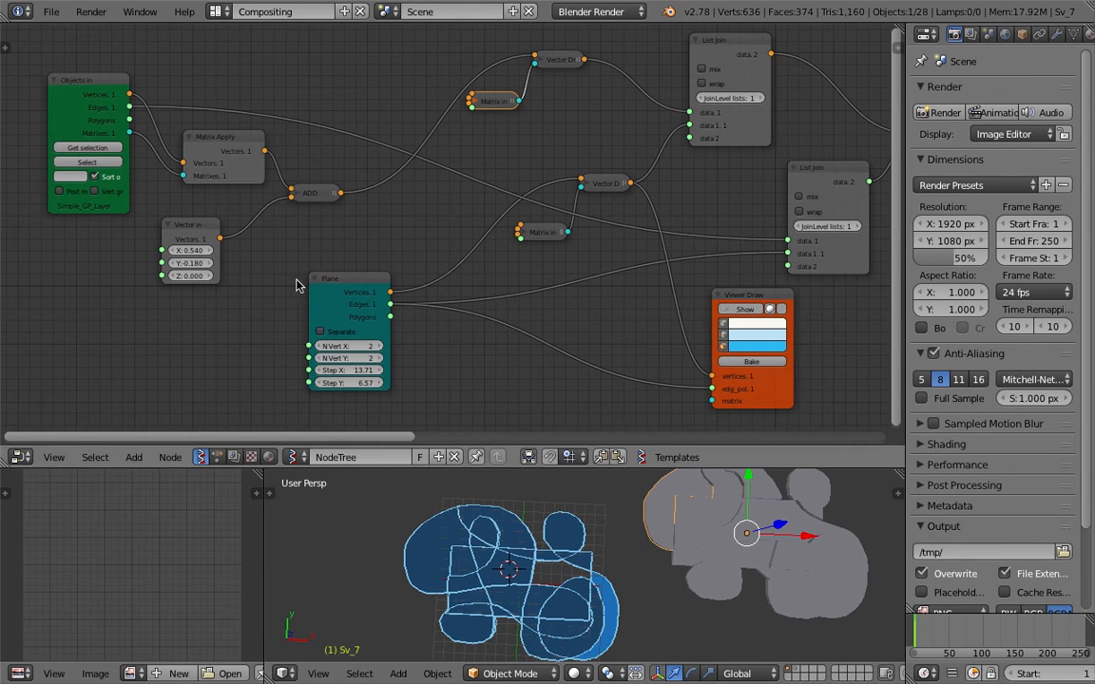
Raise the Vector In node's X value in small increments to 0.870
left_click(618, 529)
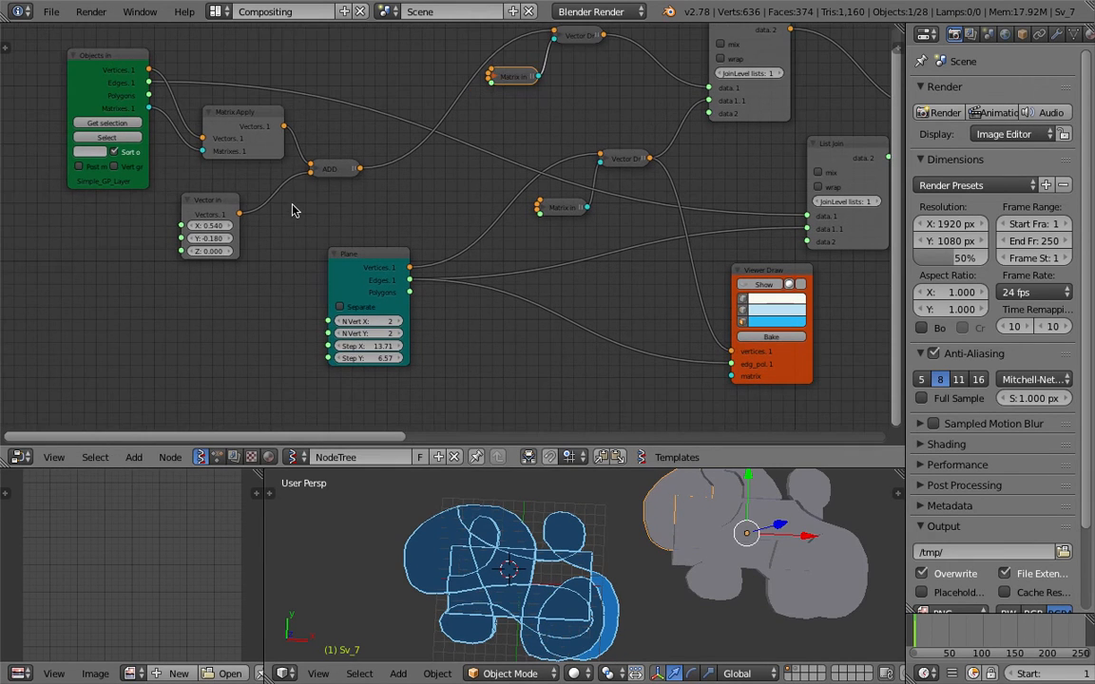
left_click_drag(229, 232, 244, 232)
left_click(230, 232)
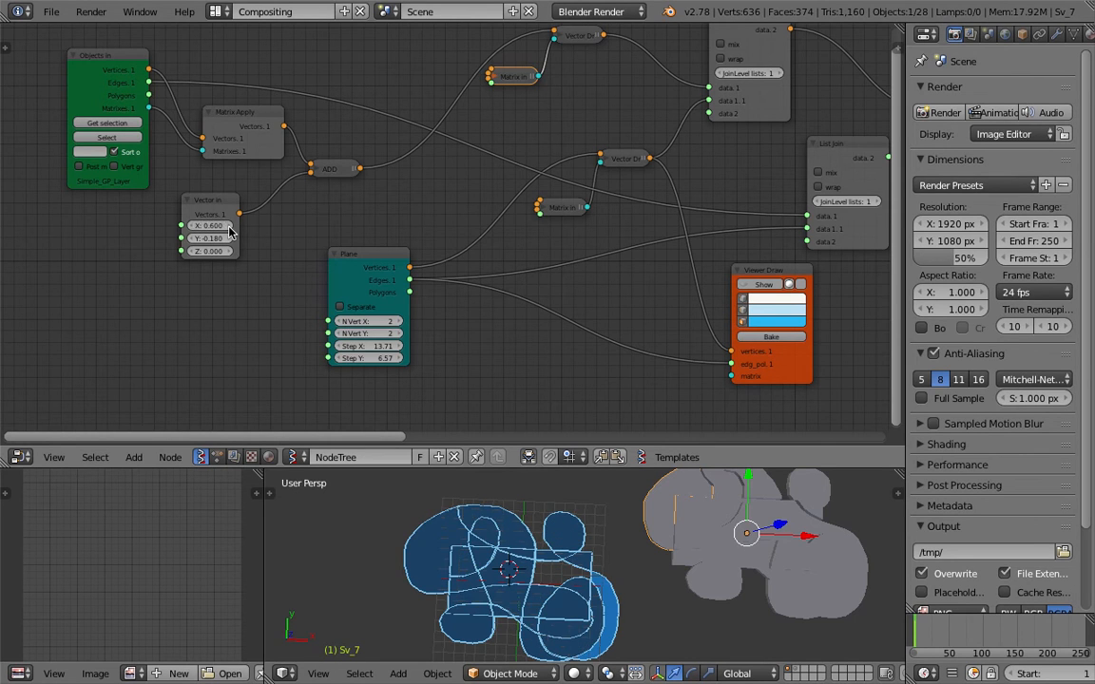
left_click_drag(229, 232, 237, 232)
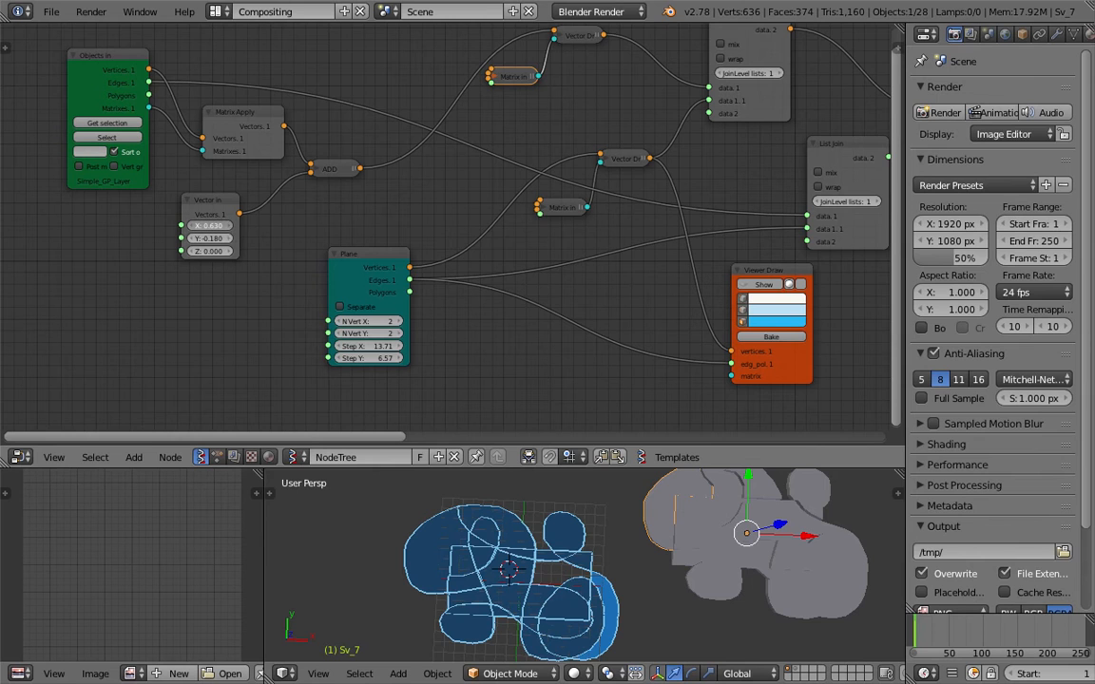
left_click(229, 232)
left_click(229, 232)
left_click(229, 232)
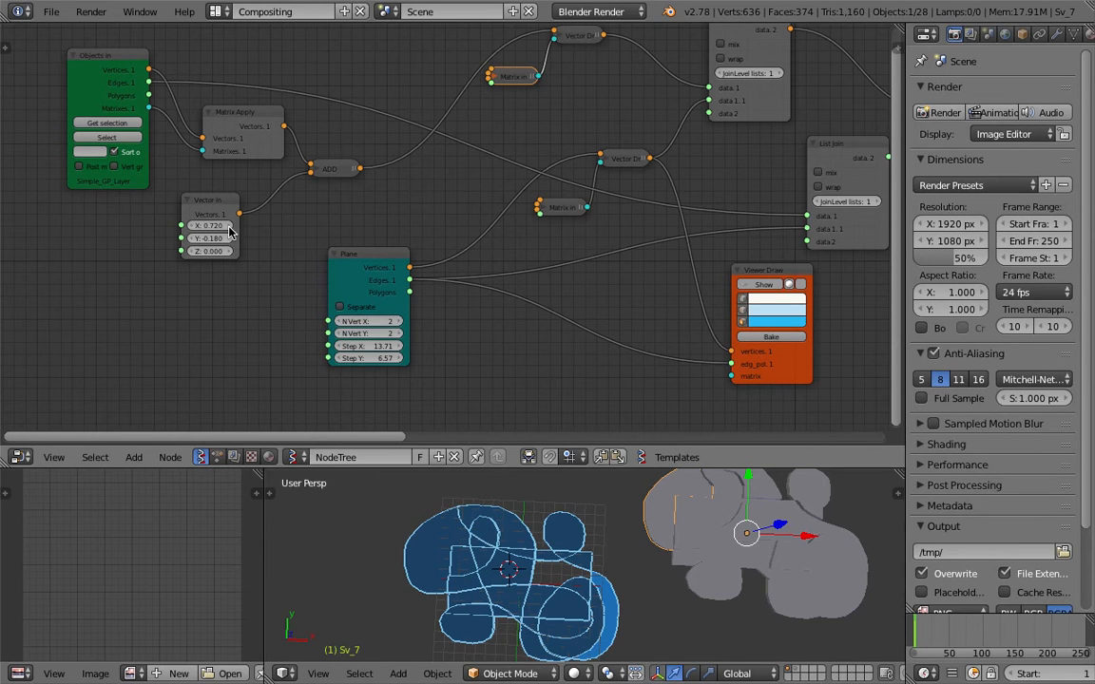
left_click(230, 232)
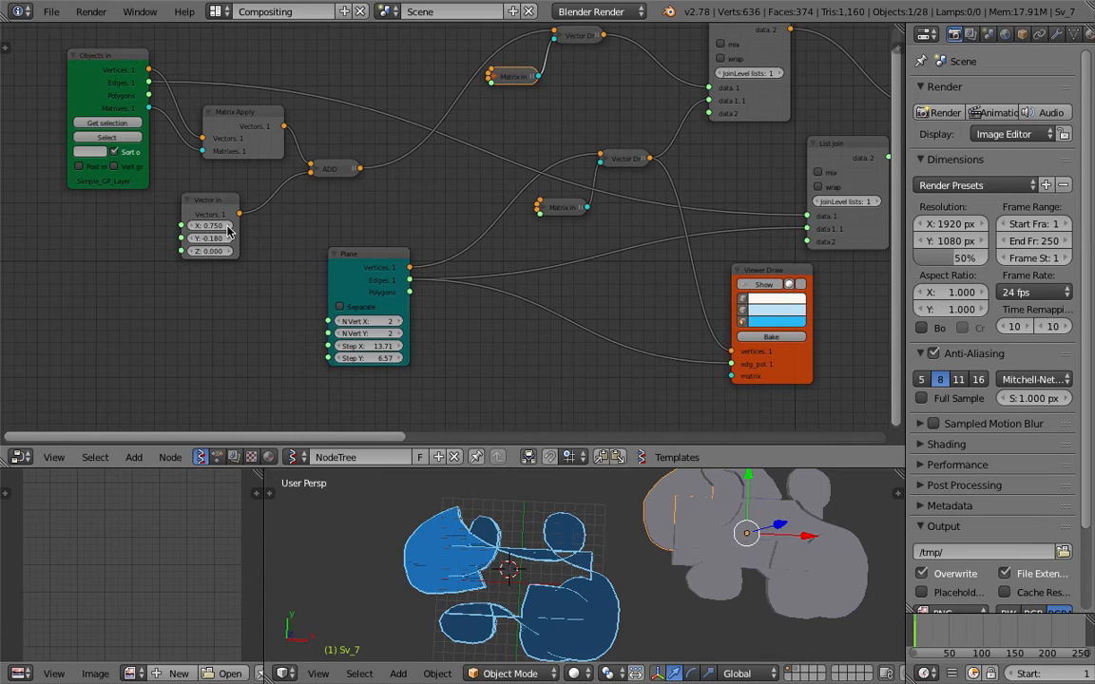
left_click(229, 232)
left_click(229, 232)
left_click(229, 232)
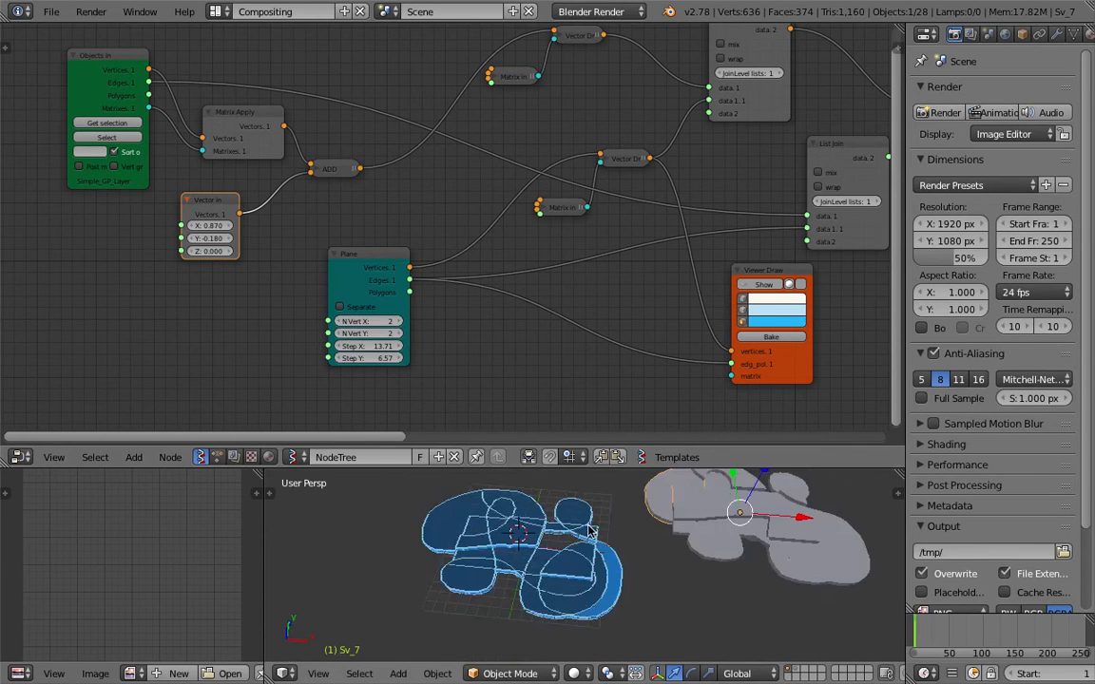
Raise the Vector In node's Y value in small increments to 0.420, checking the filled shapes up close
scroll(537, 475, "up", 5)
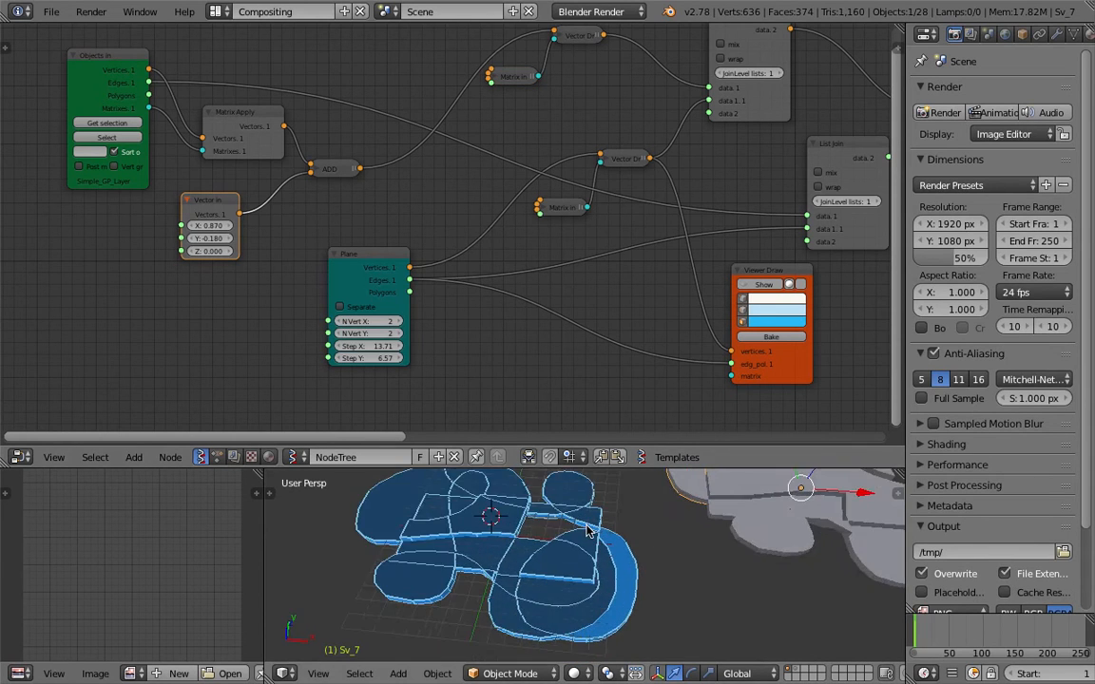
left_click(227, 239)
left_click(226, 241)
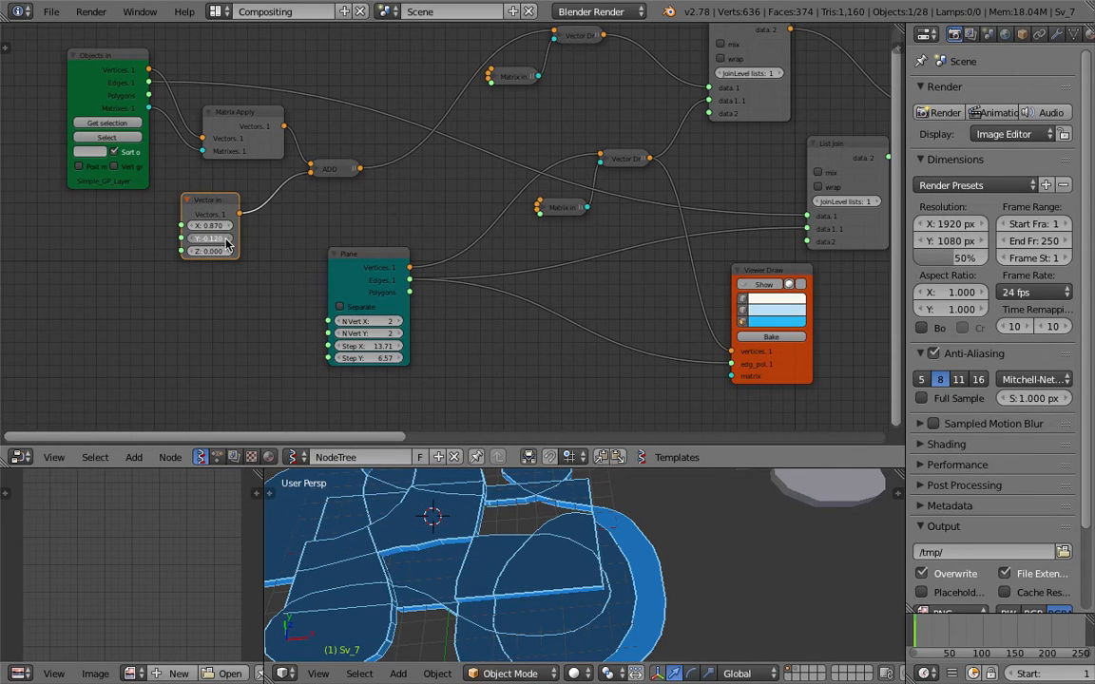
left_click(226, 242)
left_click(227, 241)
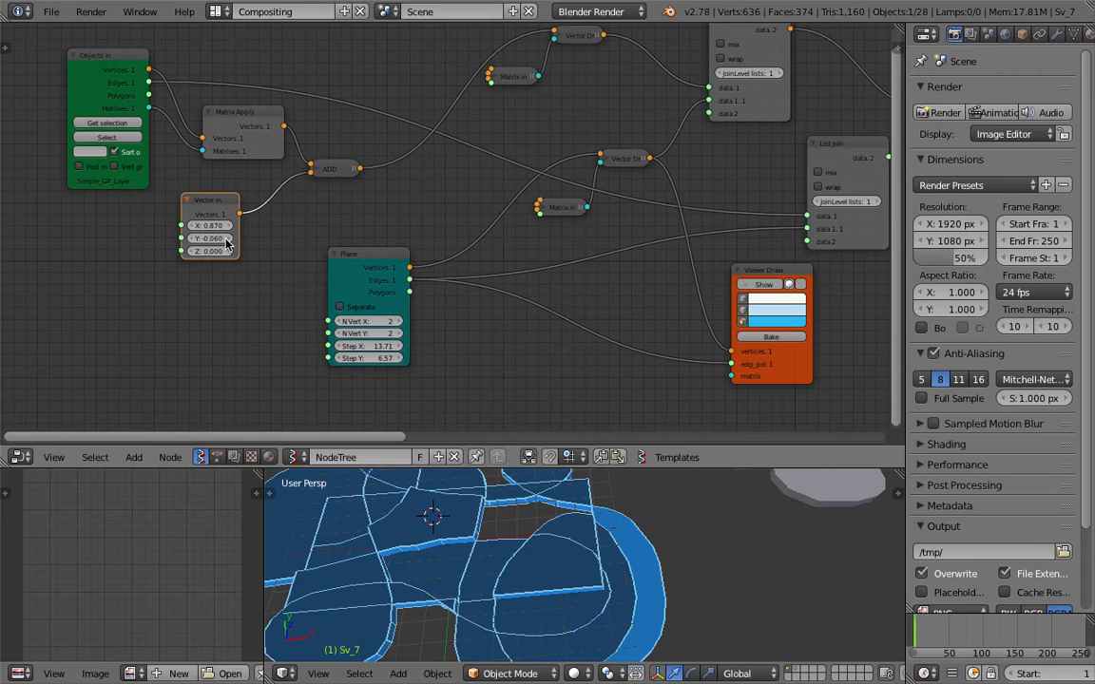
left_click(226, 241)
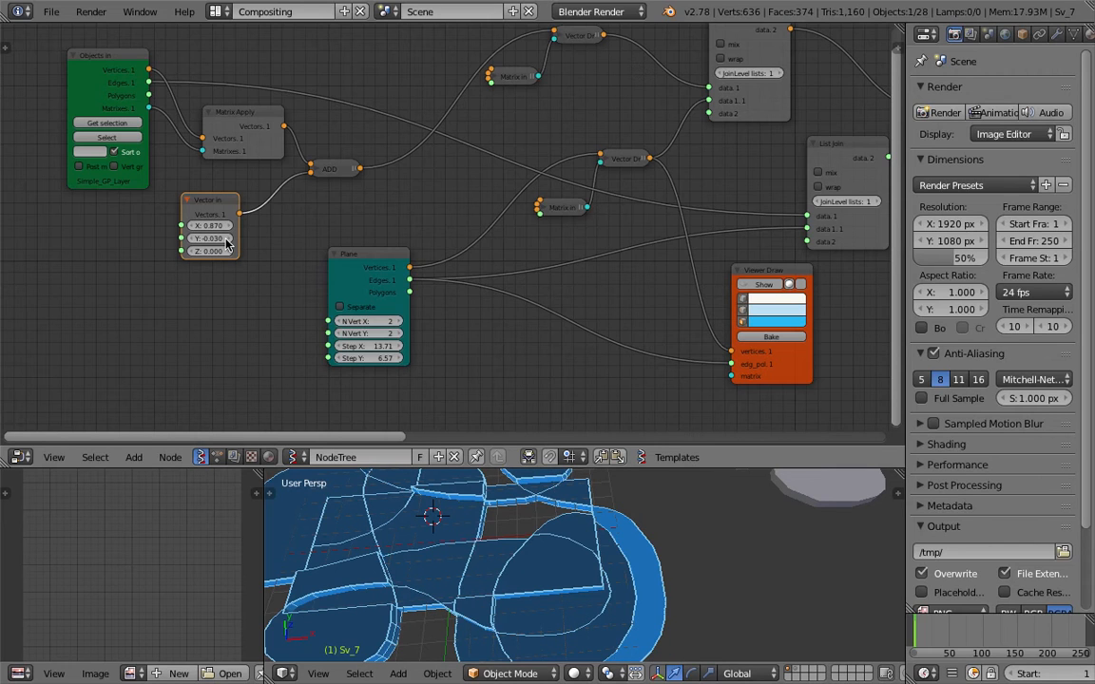
left_click(227, 242)
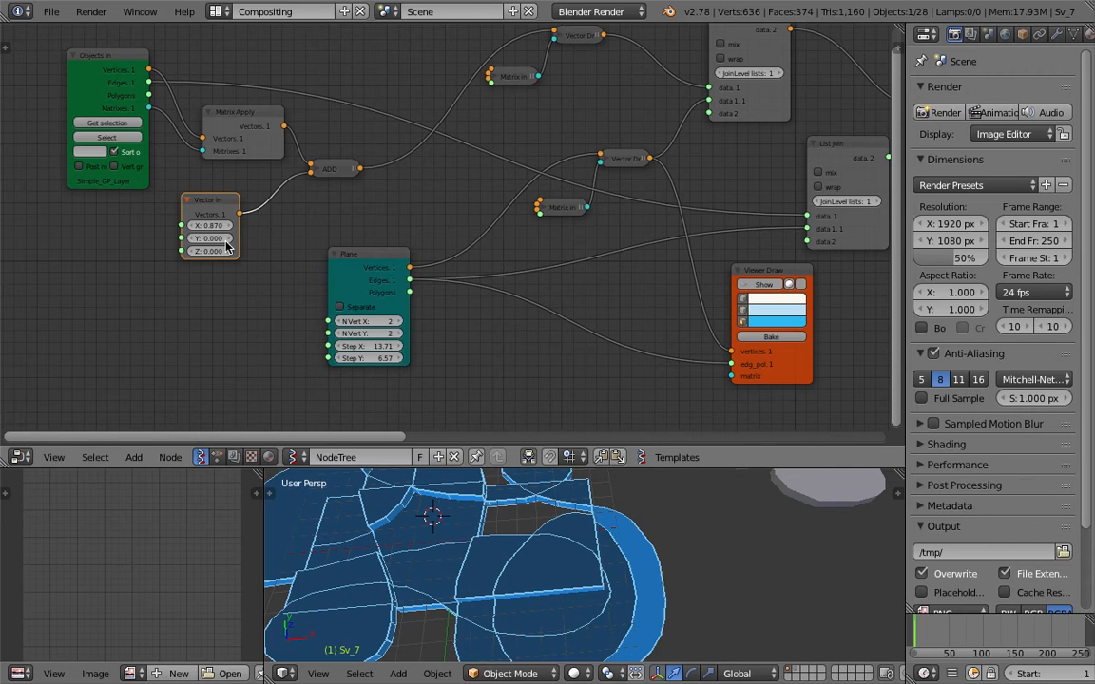
left_click(226, 241)
left_click(227, 241)
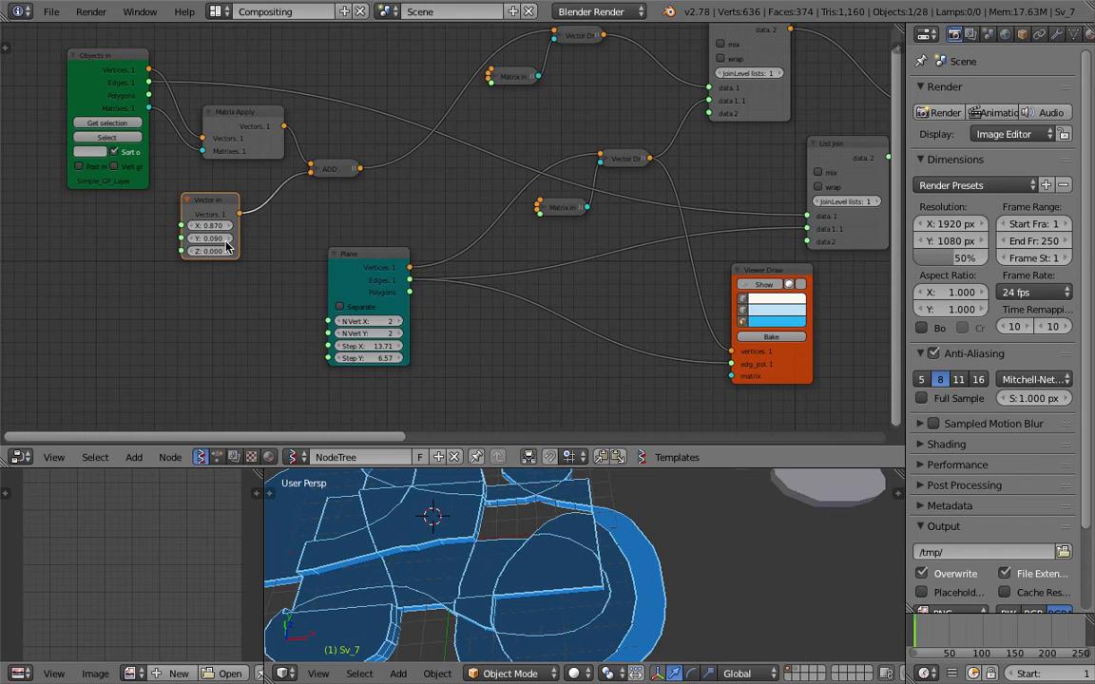
left_click(226, 241)
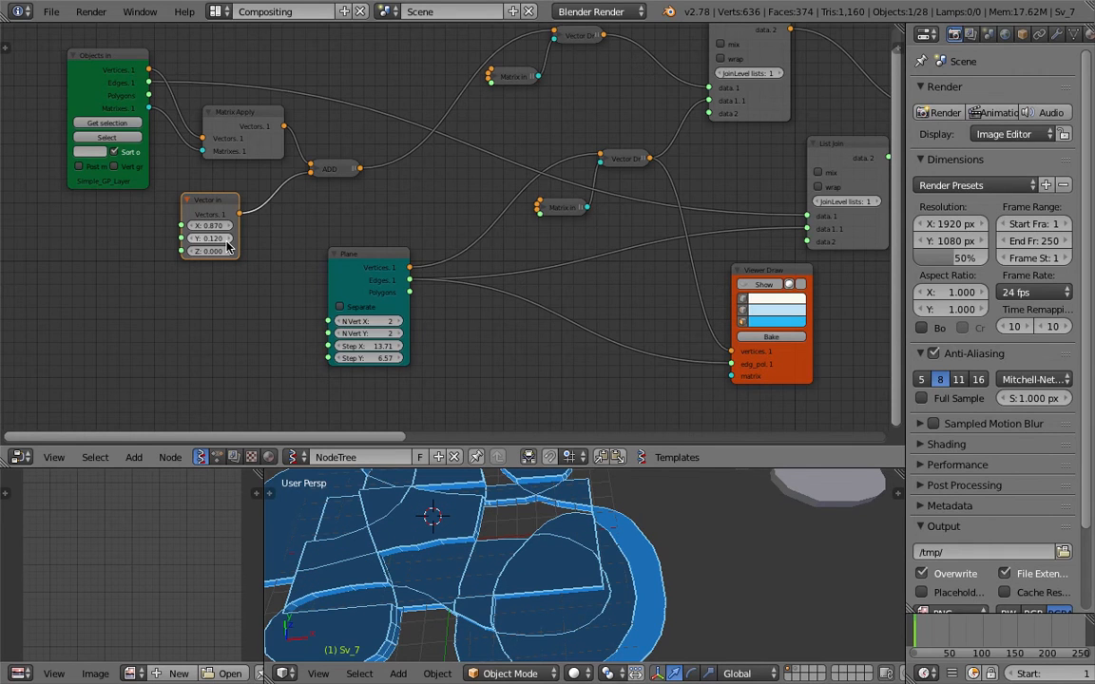
left_click(226, 241)
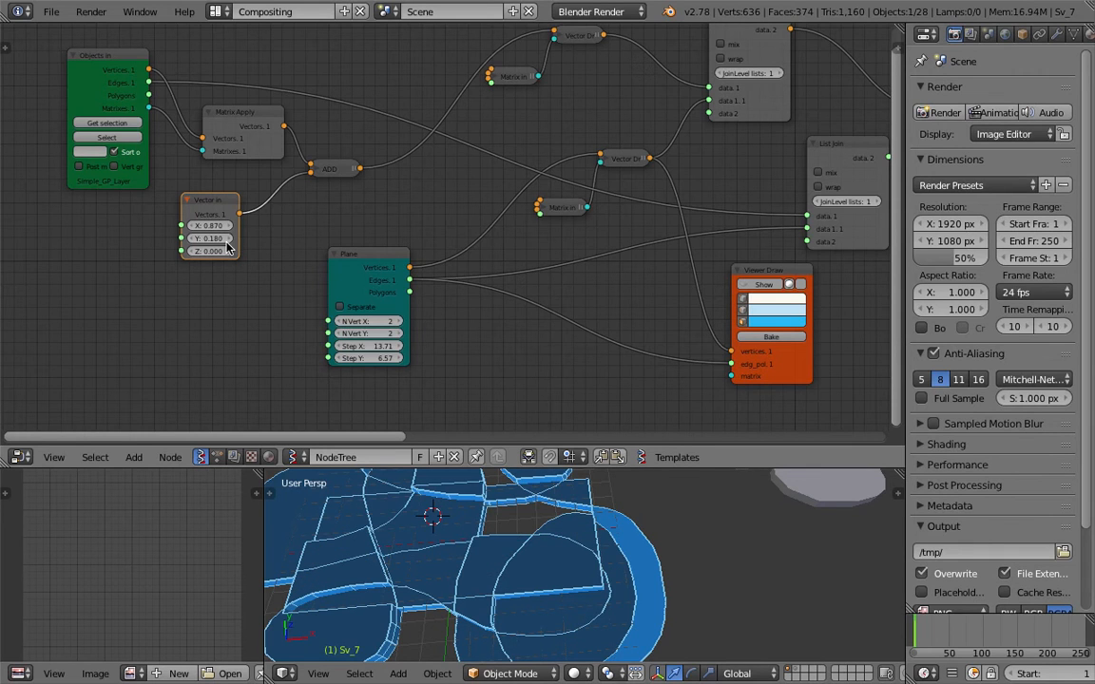
double_click(228, 242)
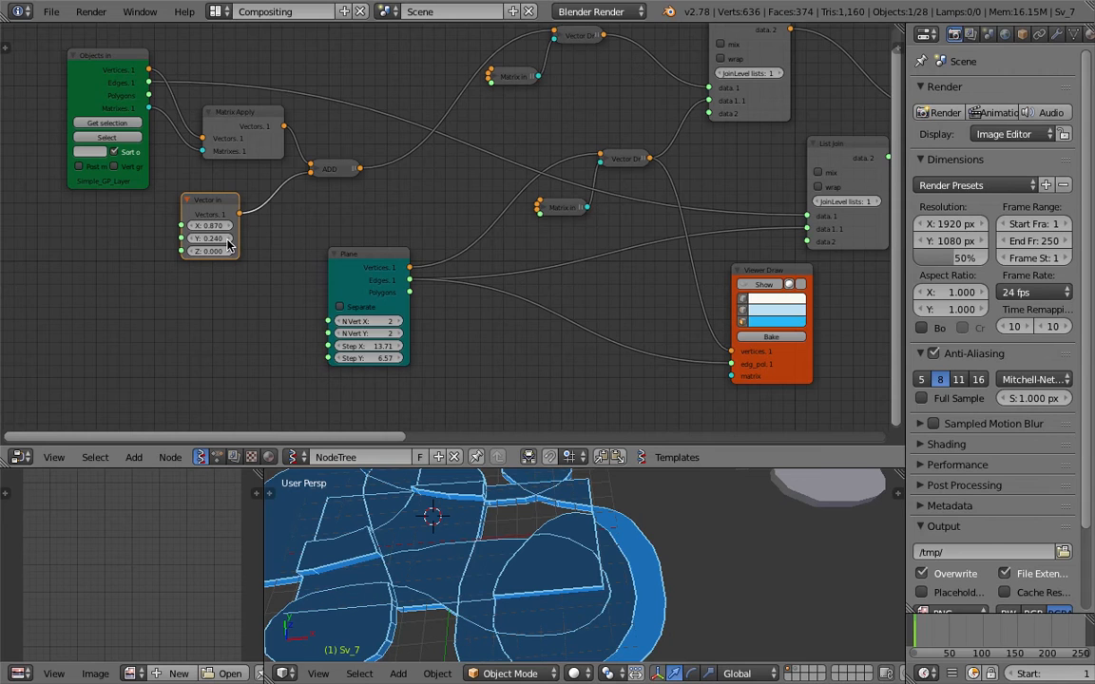
double_click(228, 243)
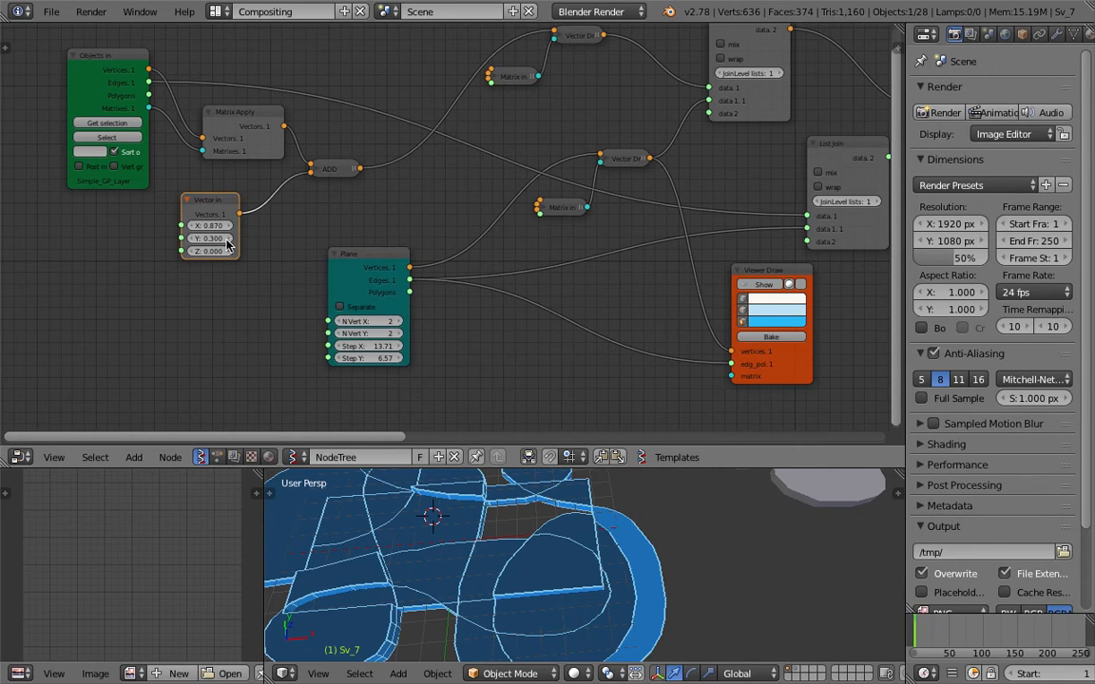
double_click(219, 239)
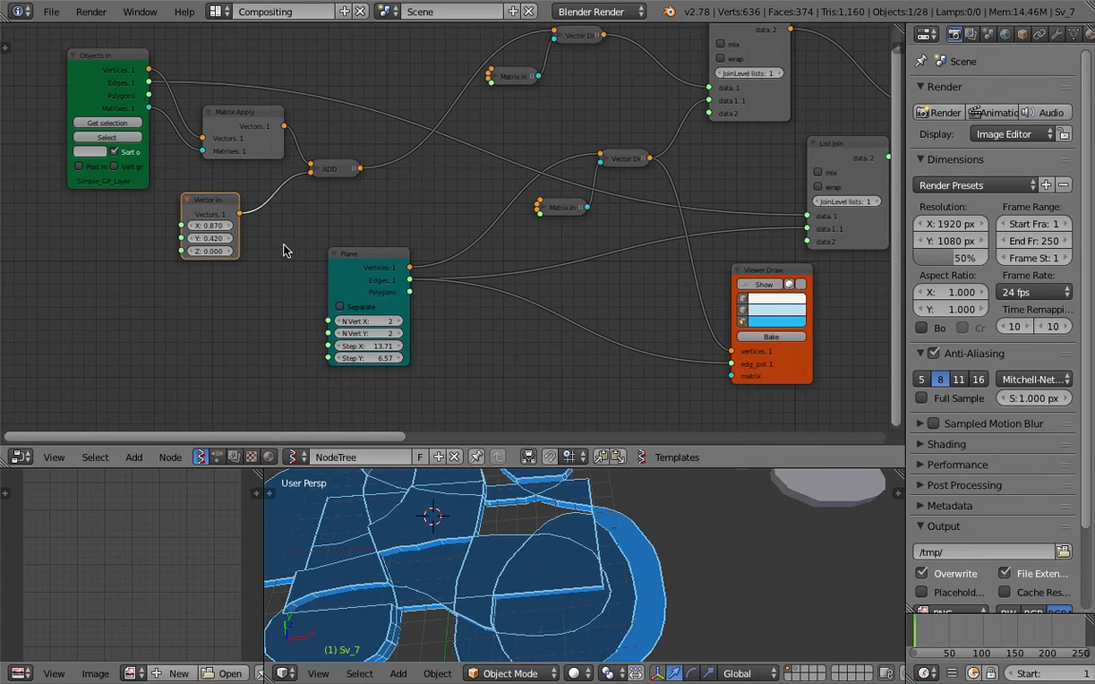
middle_click_drag(281, 244, 283, 241)
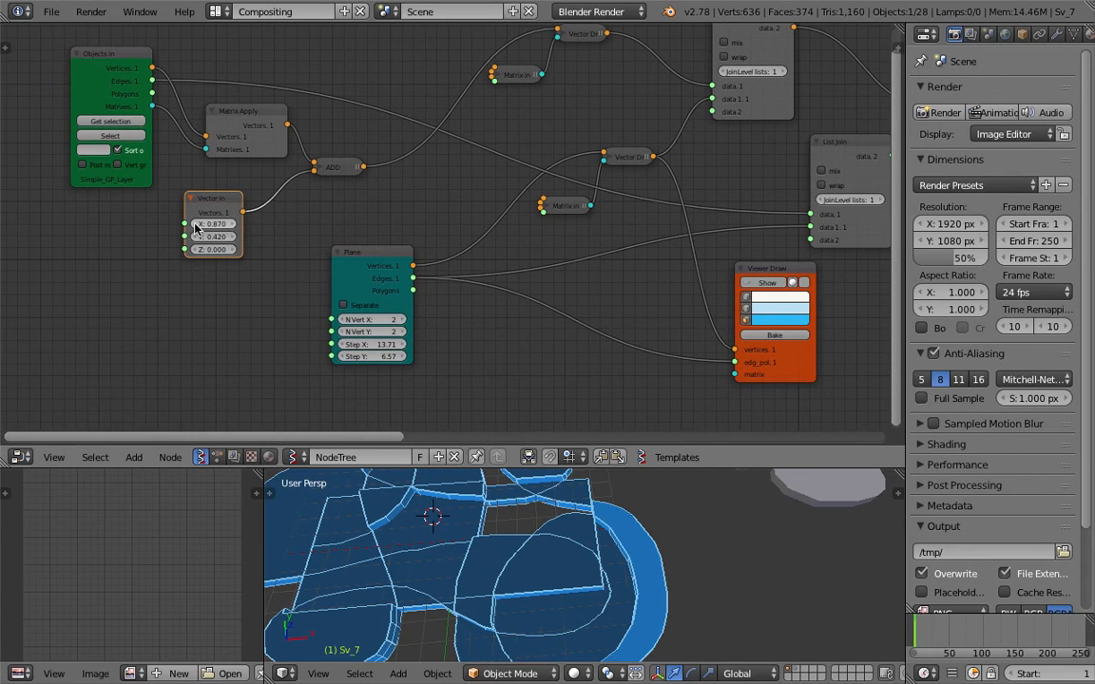
Step the Vector In node's X value up past 1.080 and set it to 1.6
left_click(230, 228)
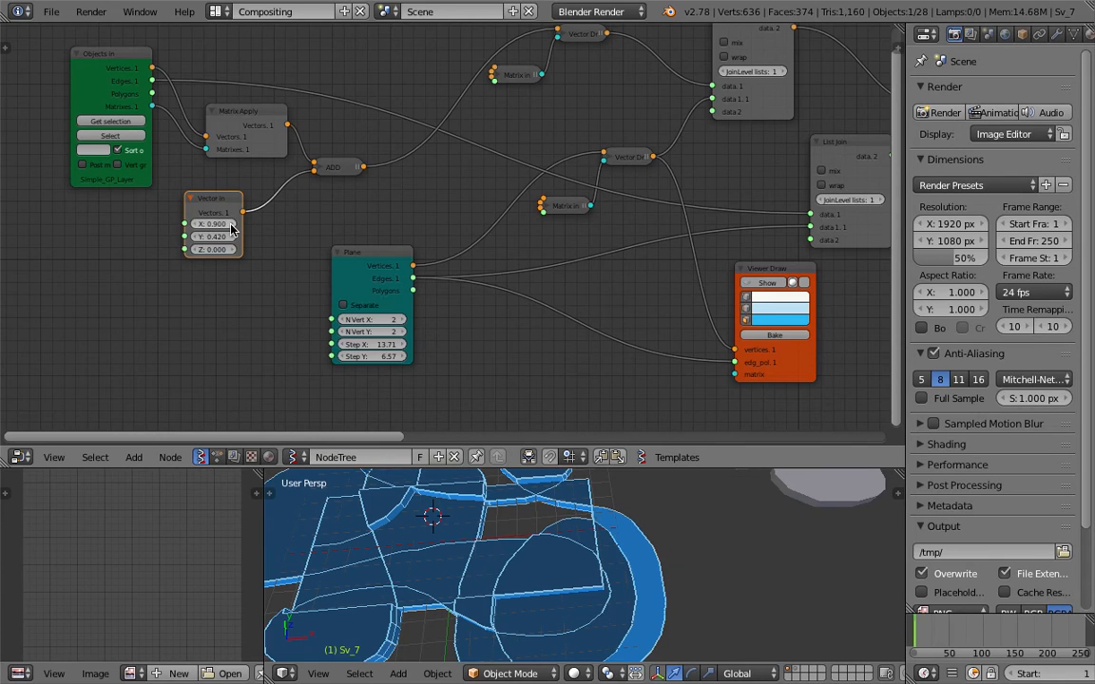
left_click(230, 229)
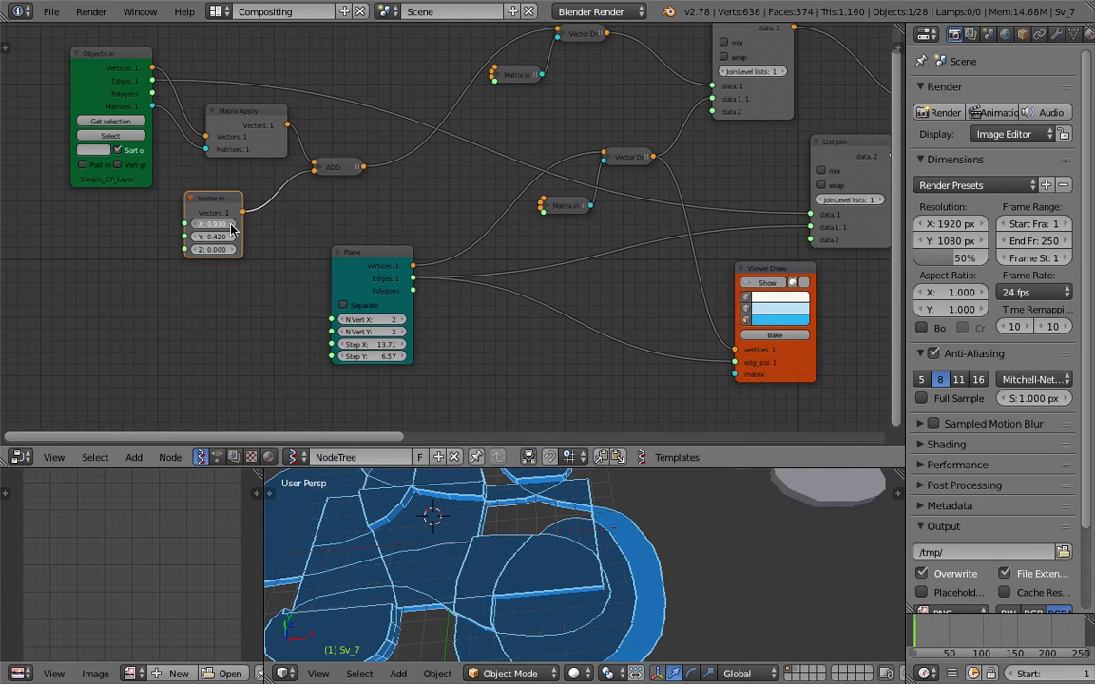
left_click(230, 228)
left_click(230, 228)
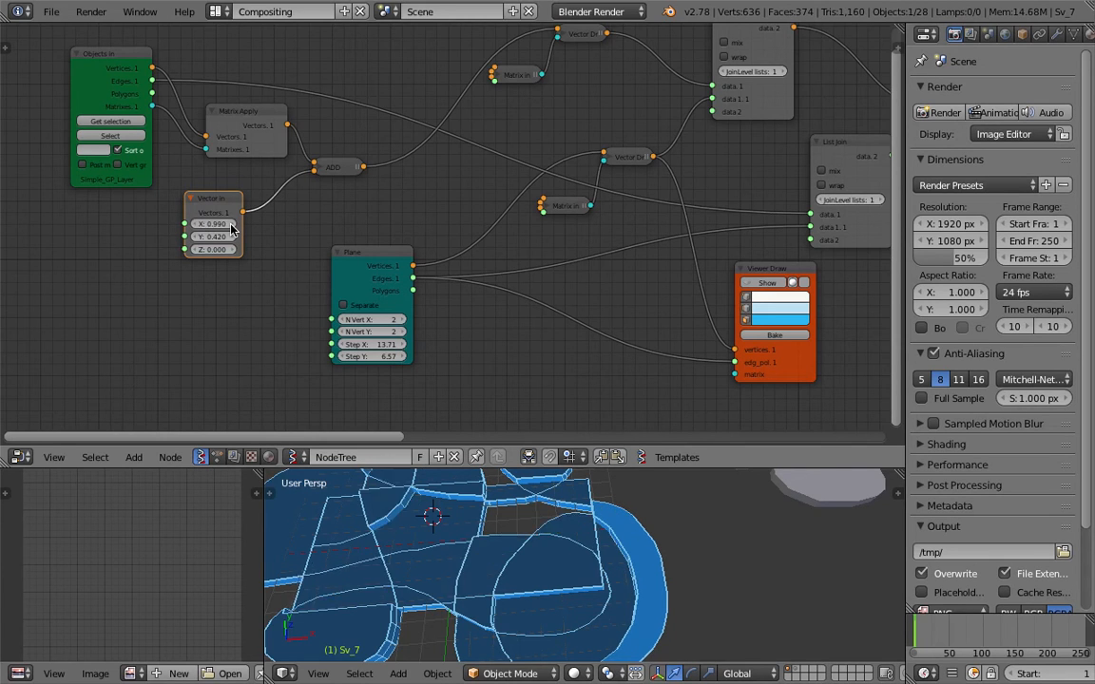
left_click(230, 228)
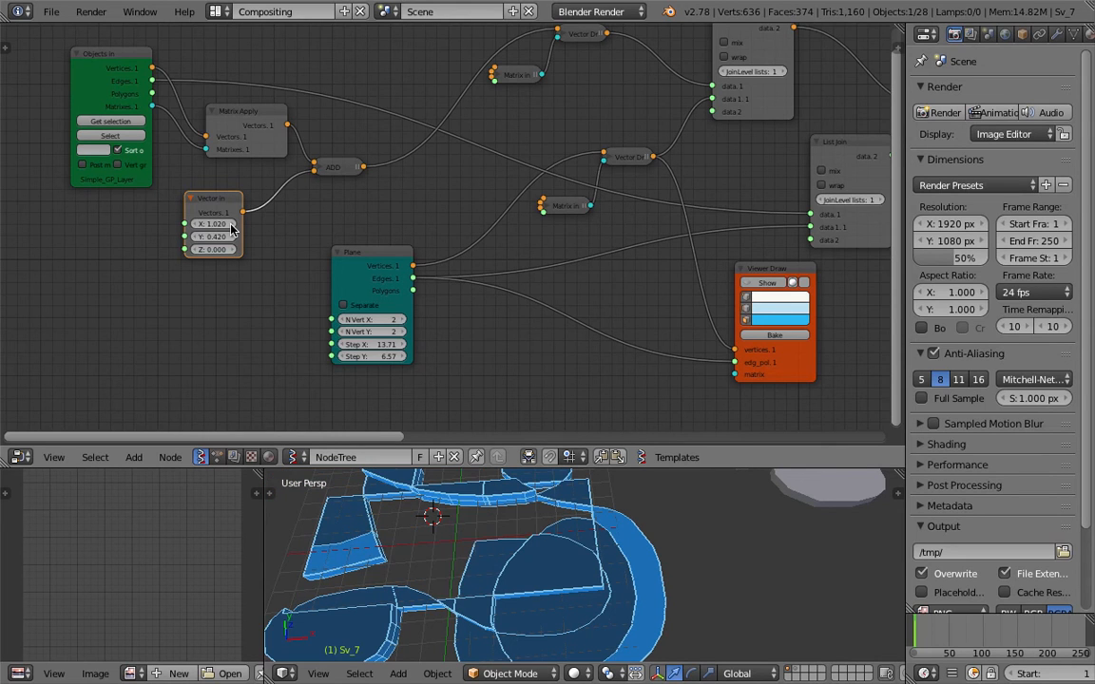
left_click(230, 228)
left_click(230, 228)
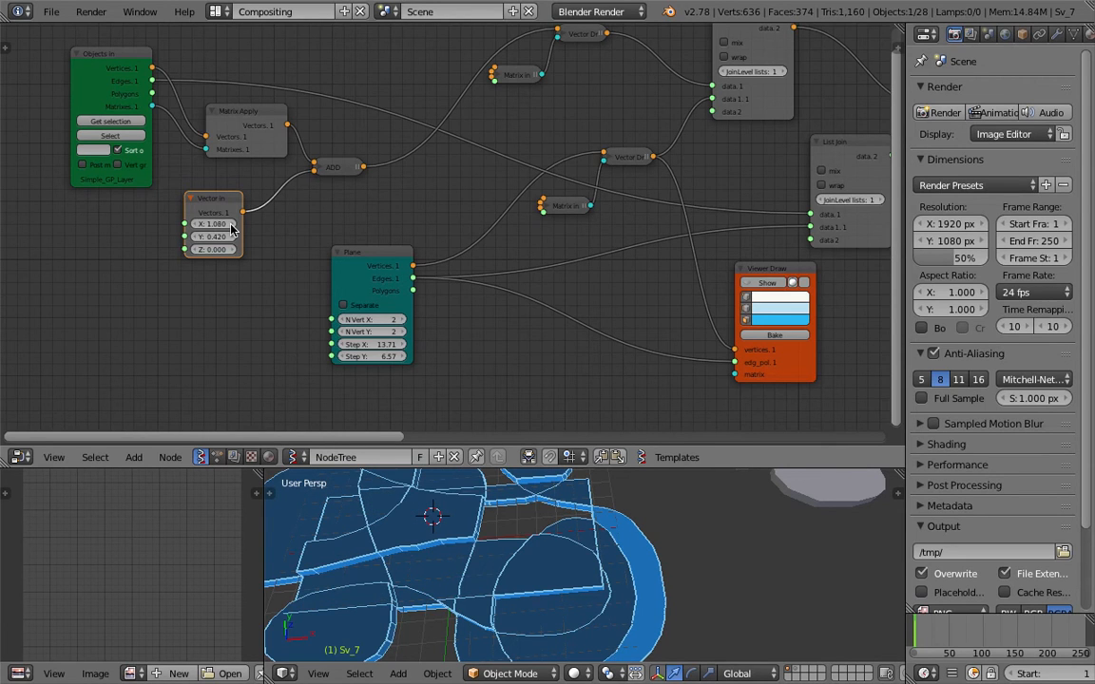
left_click(230, 228)
left_click(224, 223)
key("Return")
Set the Vector In node's X value to 1.7 after trying 7
left_click(224, 224)
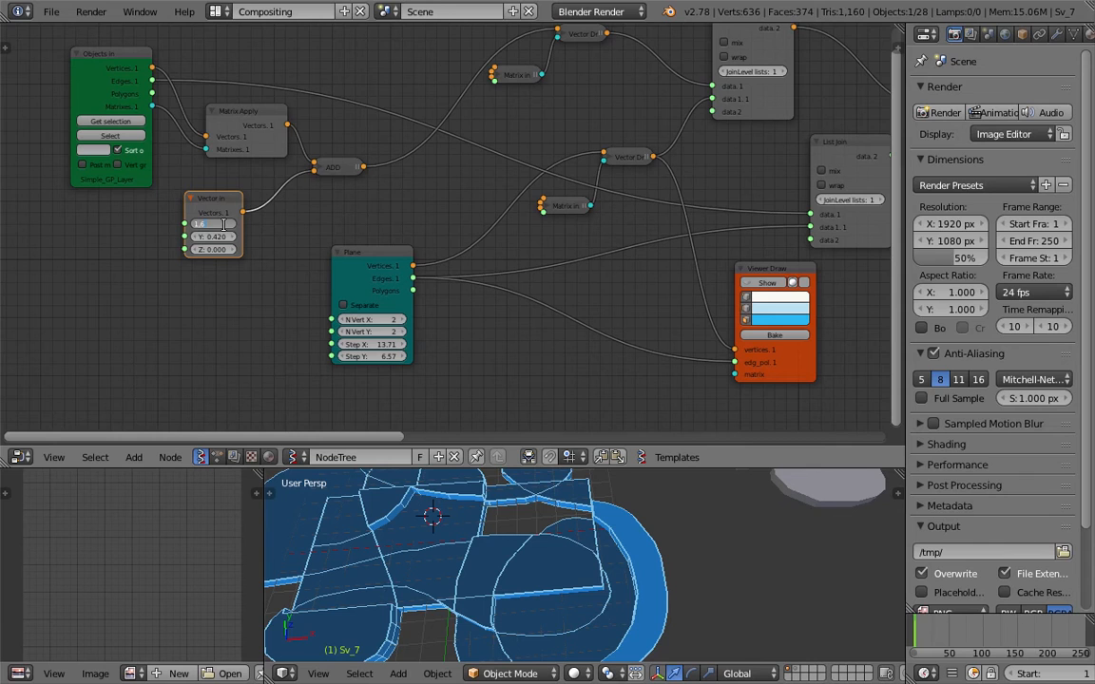
type("7")
key("Return")
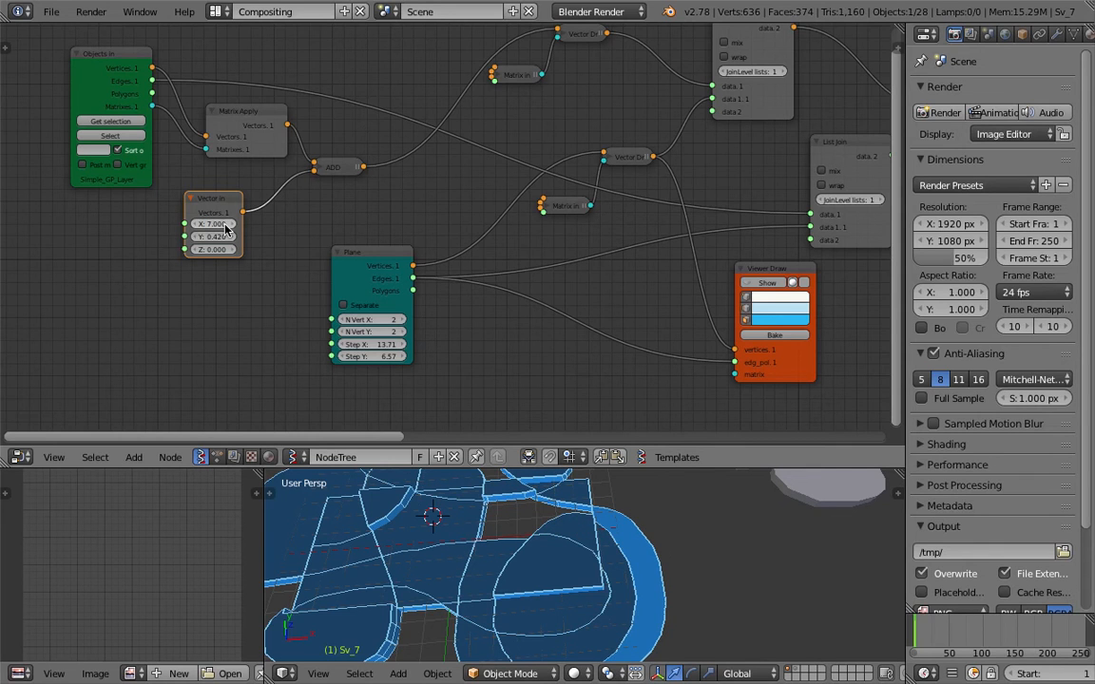
left_click(219, 224)
type("1.7")
key("Return")
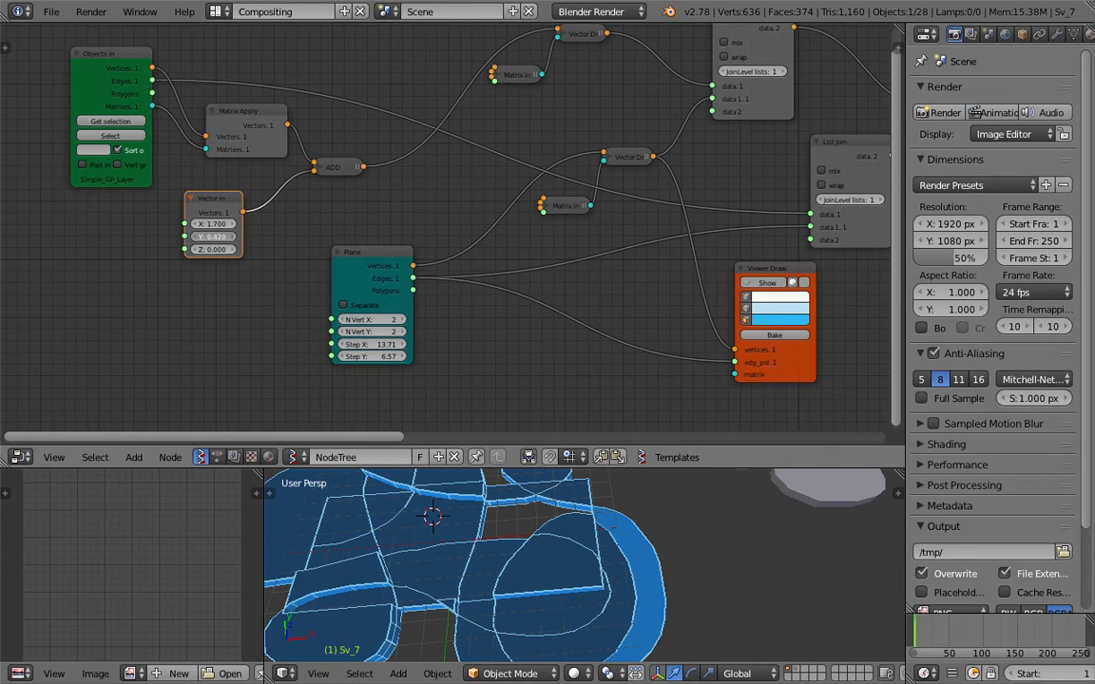
Set the Vector In node's Y value to 0.7 and check the filled shapes from a wider angle
left_click(235, 240)
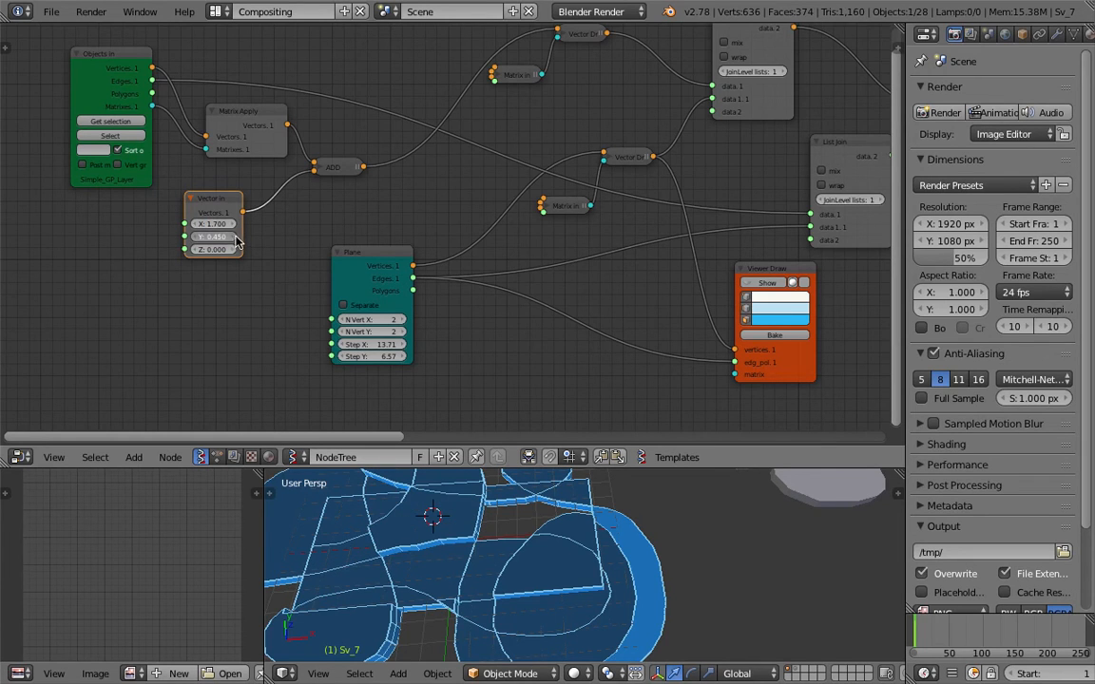
left_click(217, 237)
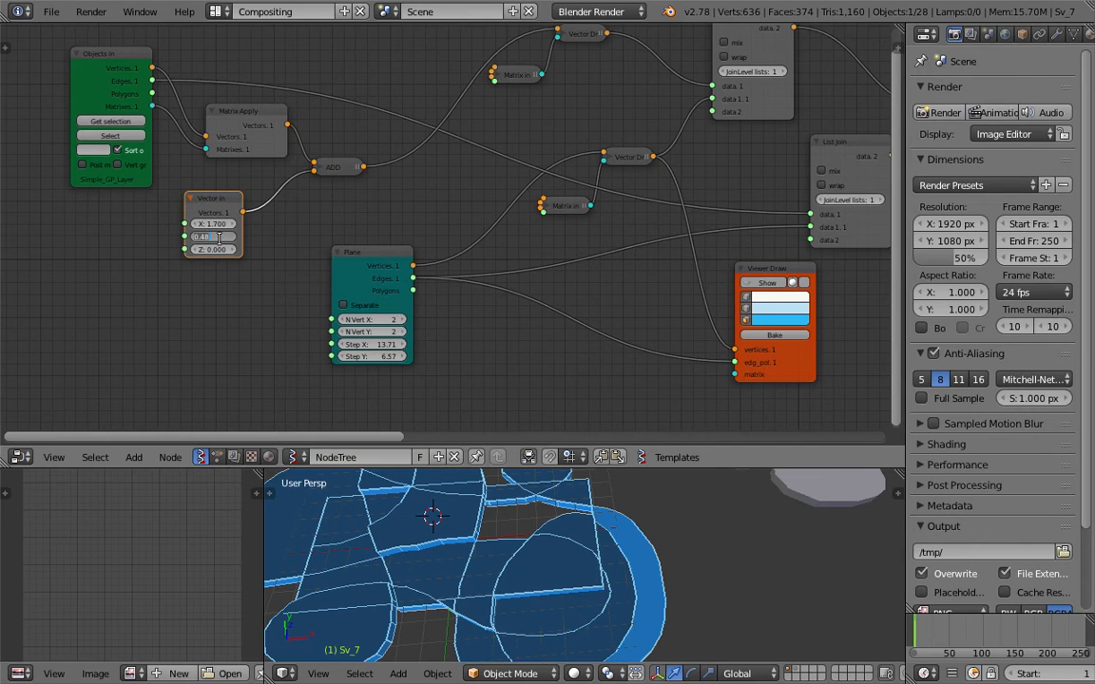
type("0.7")
key("Return")
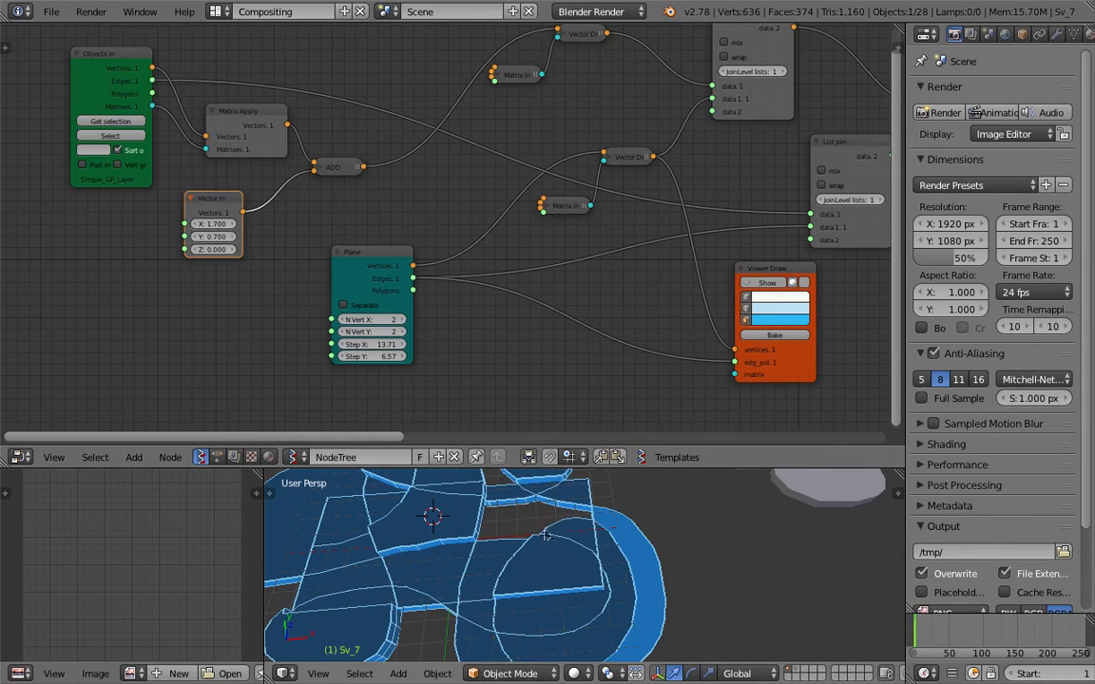
middle_click_drag(549, 522, 572, 582)
scroll(582, 588, "down", 2)
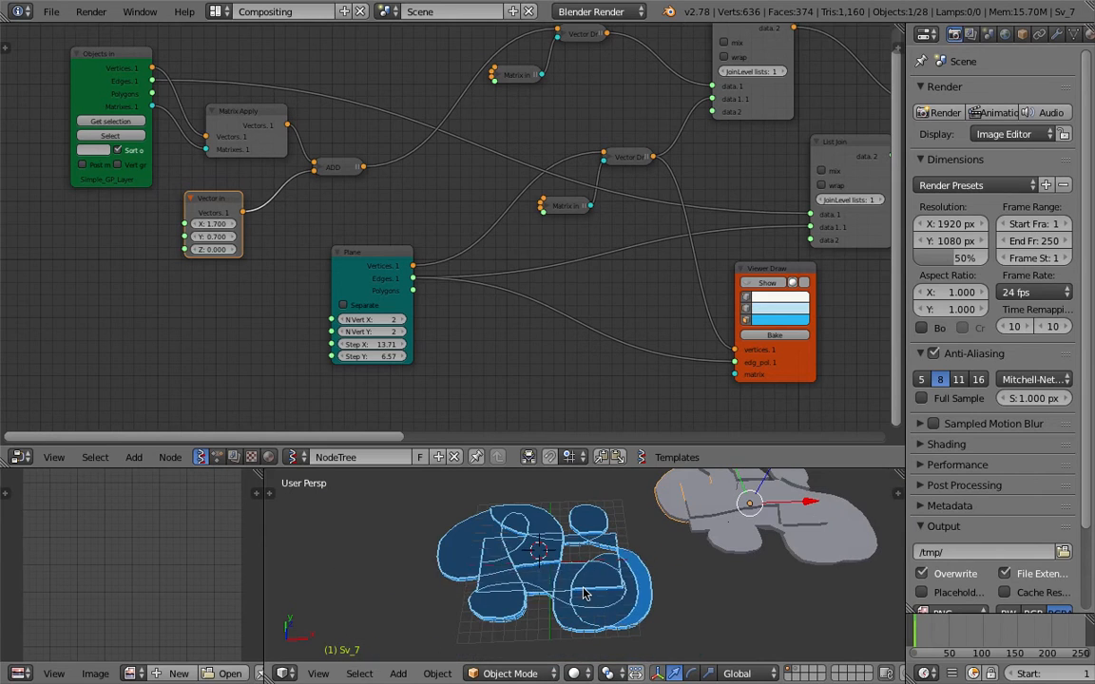
Enlarge the 3D view area for a closer look at the filled shapes
left_click_drag(606, 466, 608, 408)
scroll(577, 521, "up", 5)
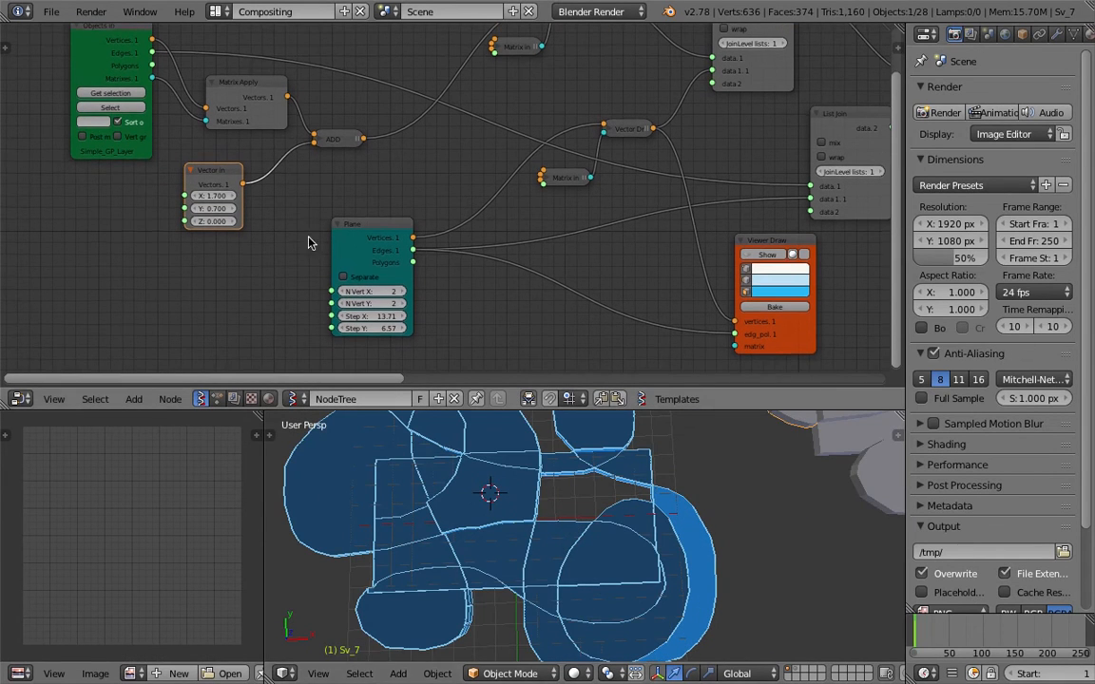
middle_click_drag(313, 315, 316, 249)
scroll(317, 249, "up", 2)
Try Step Y values of 8 and 10 on the Plane node
left_click(371, 274)
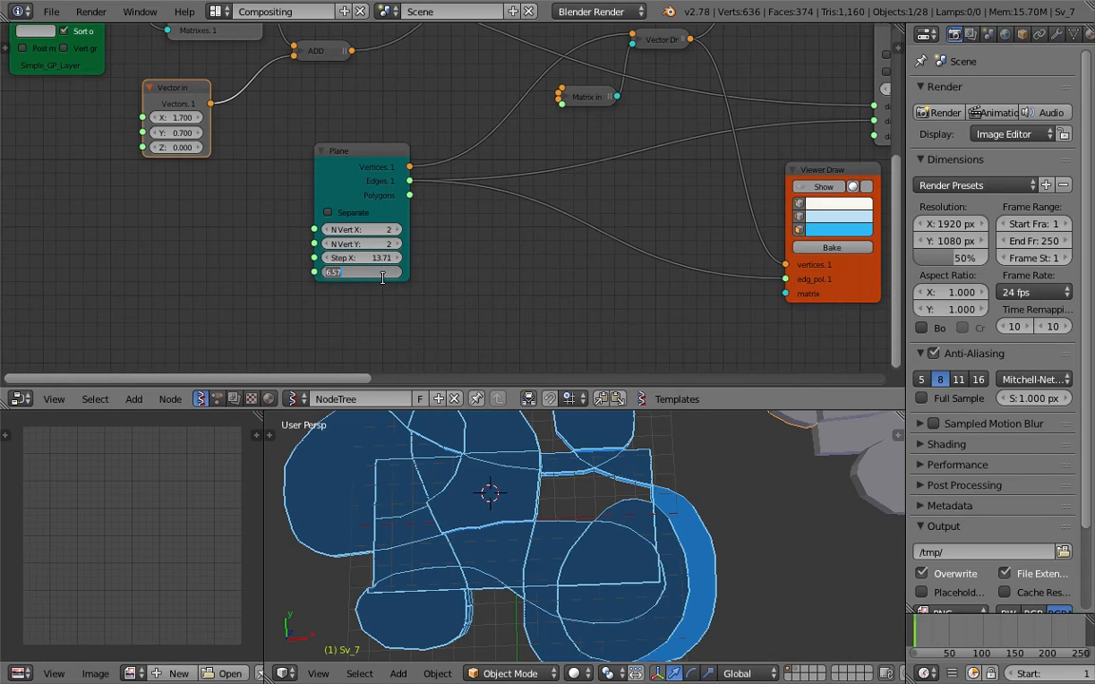
key("Return")
left_click(379, 273)
type("8")
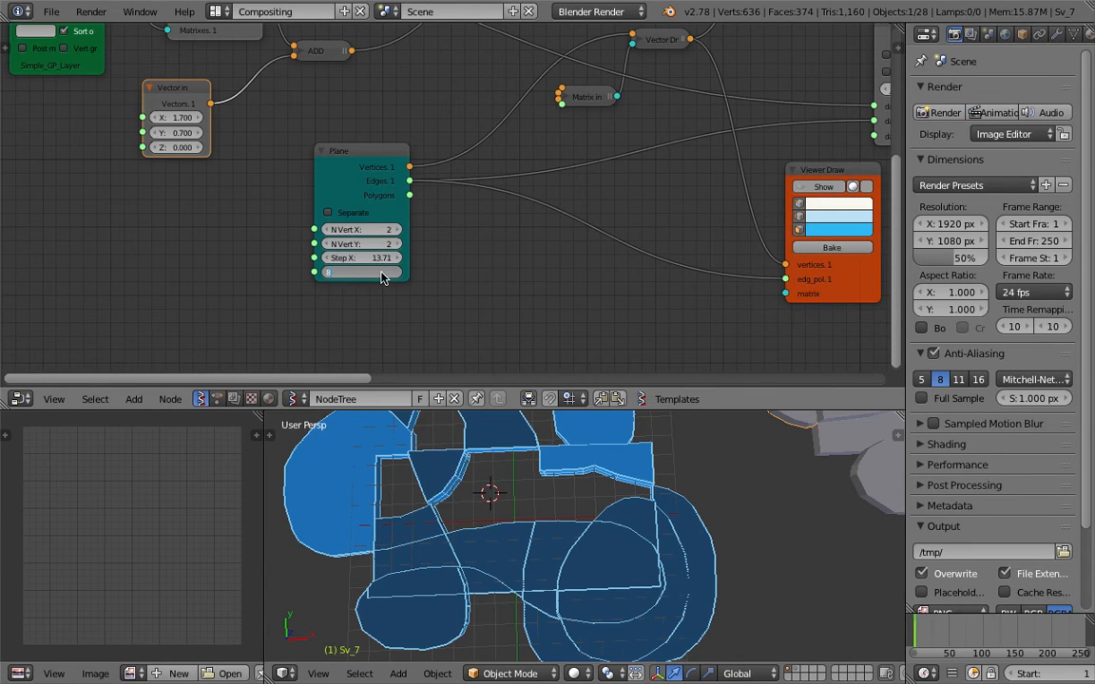
key("BackSpace")
type("10")
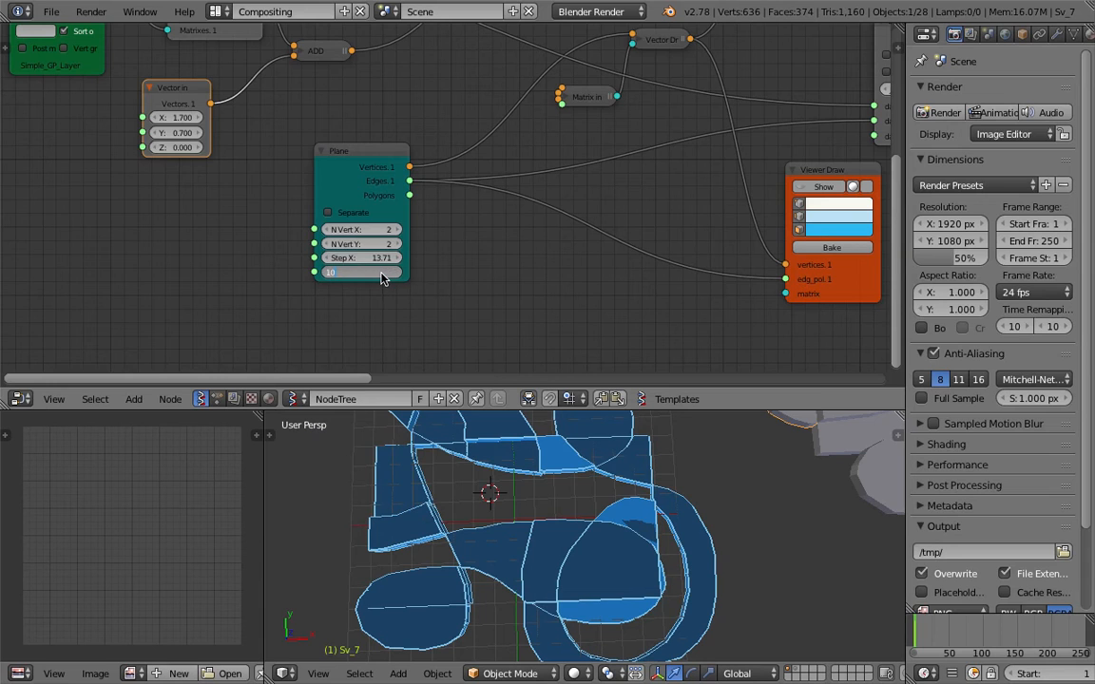
key("Return")
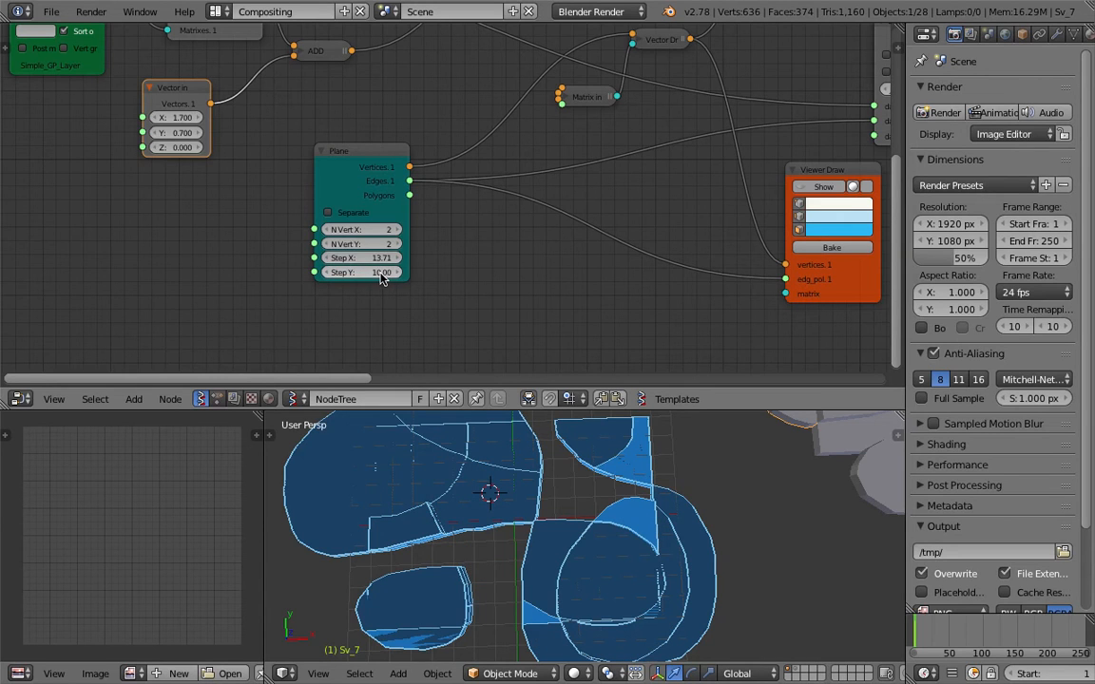
Set the Plane node's Step Y to 7 after trying 6 and 5
left_click(379, 274)
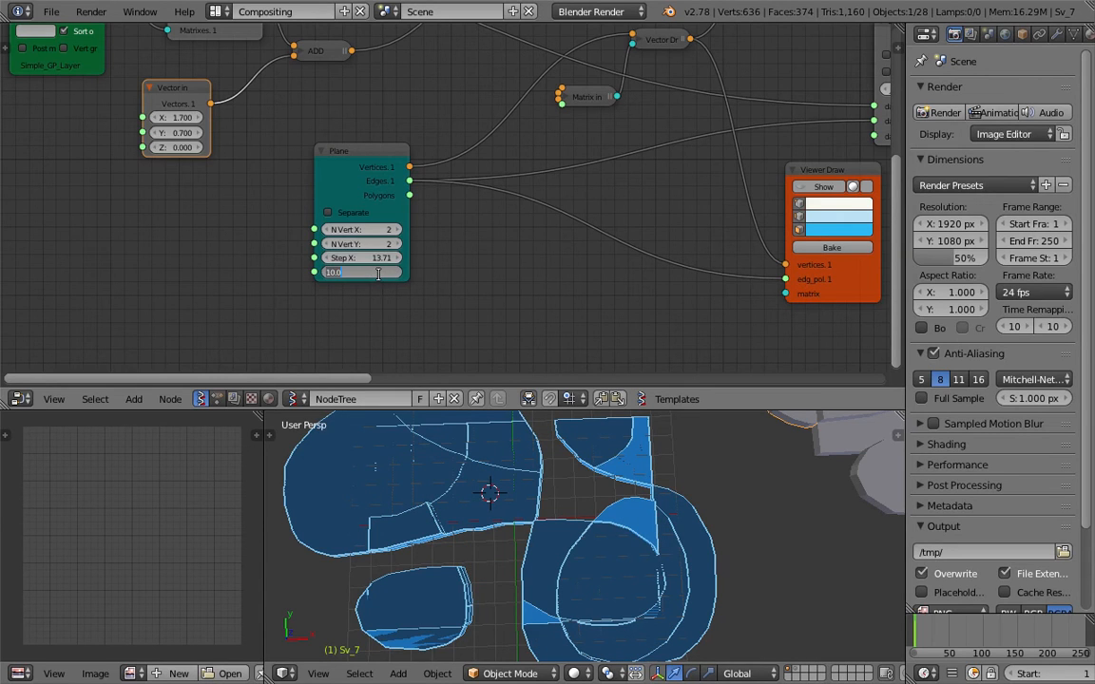
type("6")
key("BackSpace")
type("5")
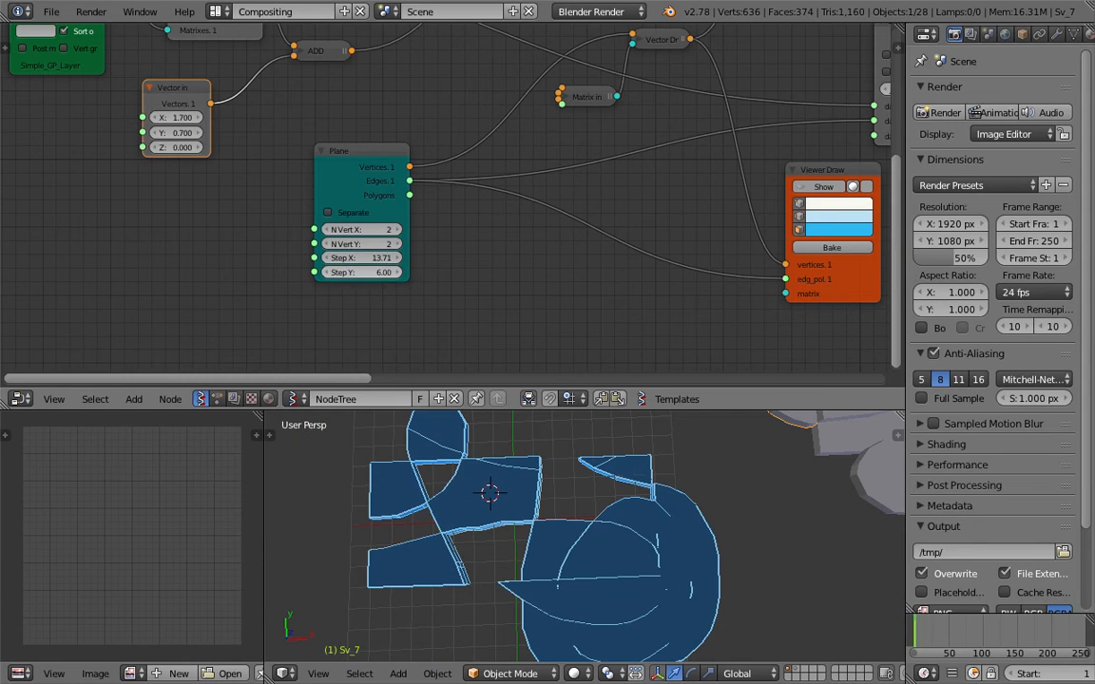
key("BackSpace")
type("7")
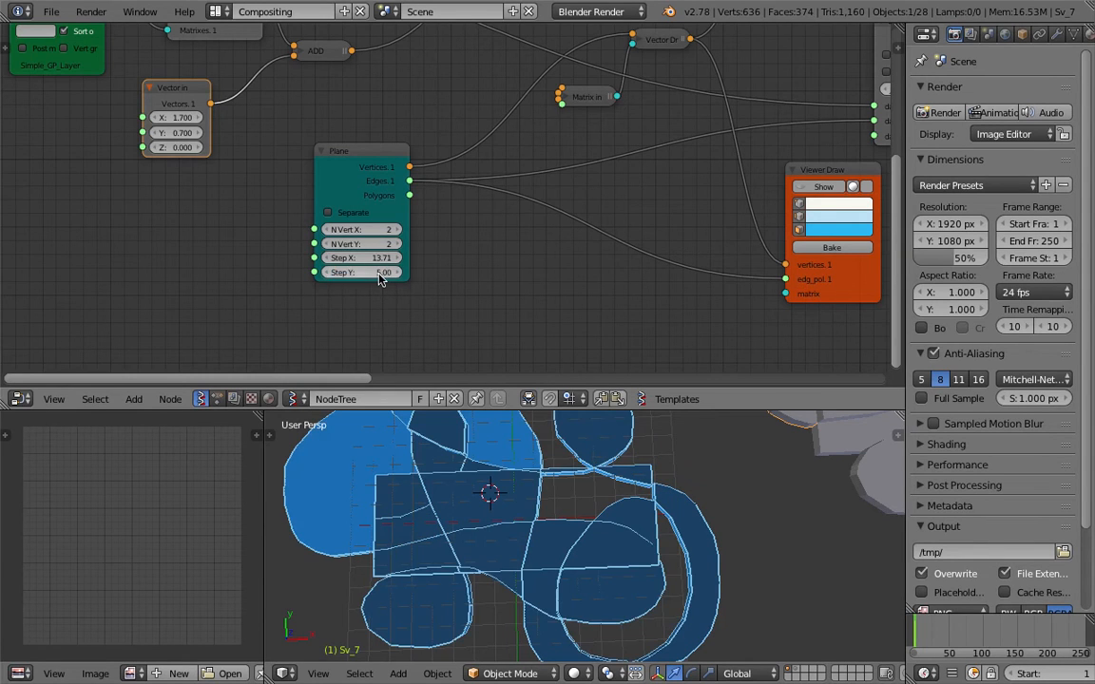
key("Return")
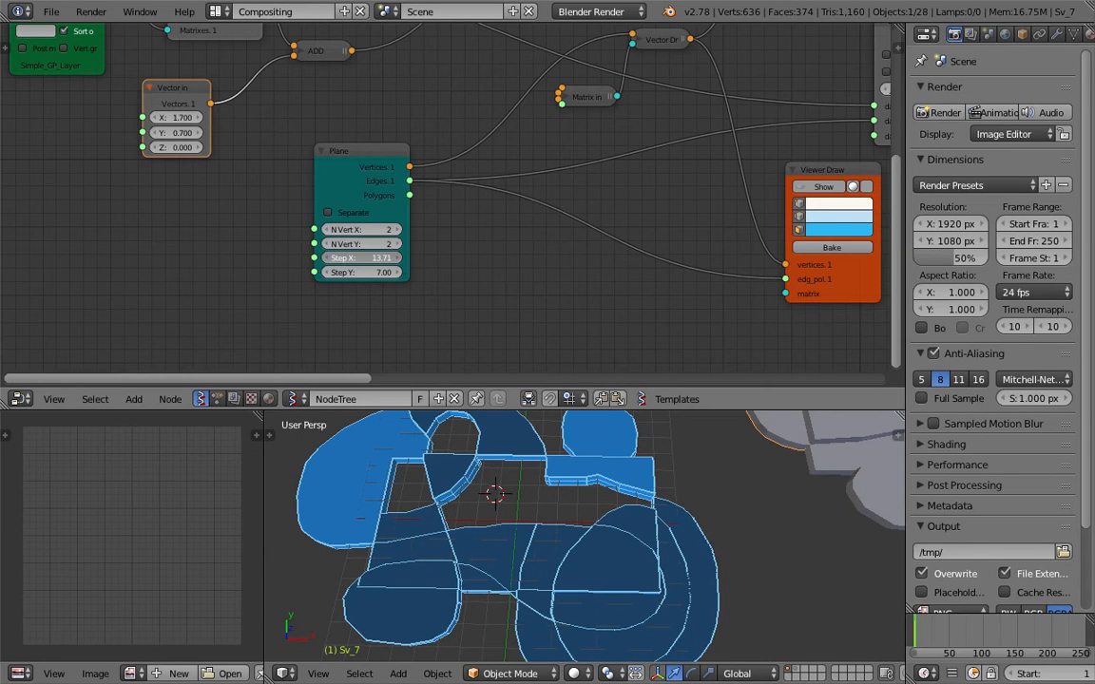
Set the Plane node's Step X to 17 and check the shapes from another angle
left_click(400, 260)
left_click(400, 259)
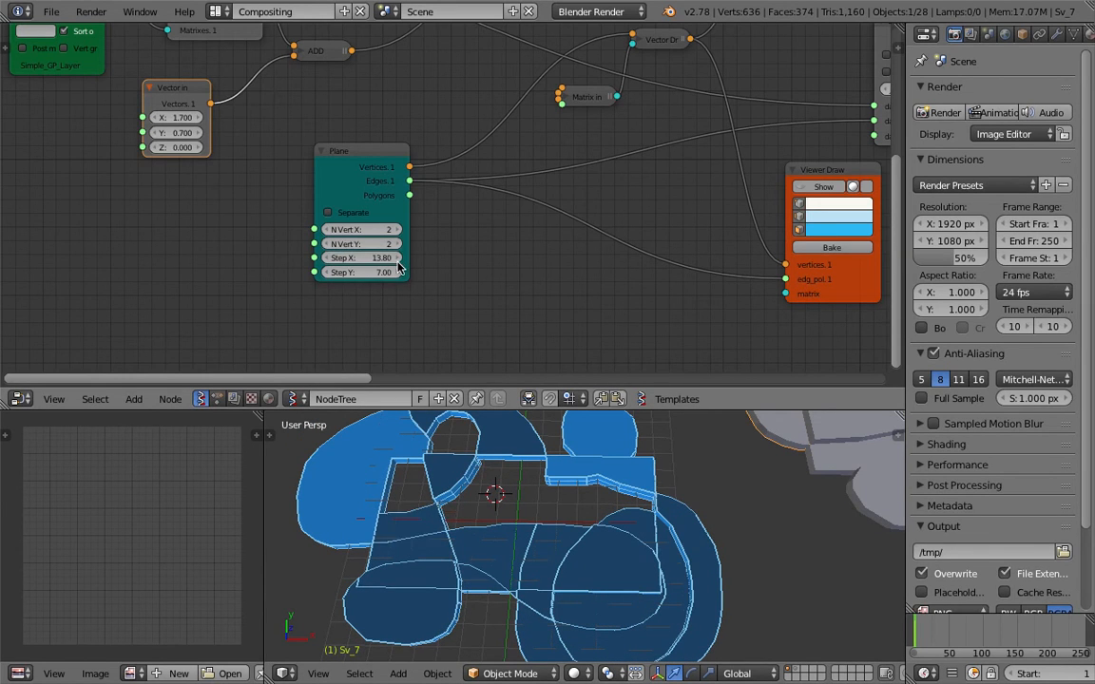
left_click(383, 259)
type("17")
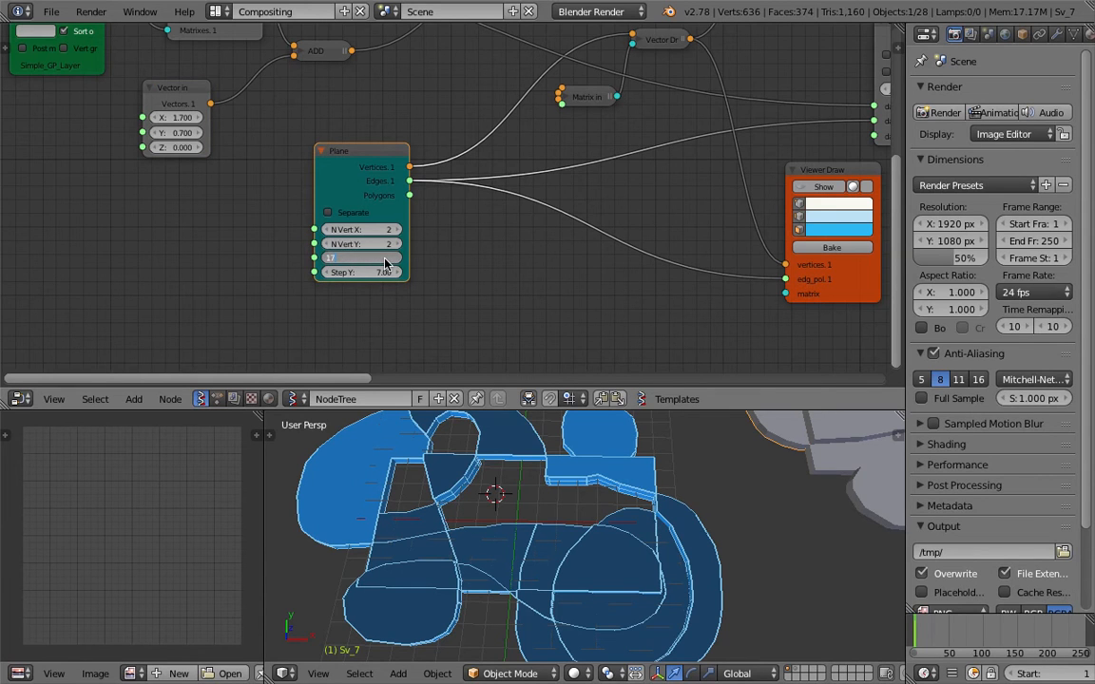
key("Return")
middle_click_drag(680, 504, 625, 523)
scroll(628, 525, "down", 1)
Cut the links between the Polygon Boom and Solidify nodes and space the two nodes apart
middle_click_drag(527, 294, 490, 284)
scroll(494, 281, "down", 8)
mouse_move(772, 192)
middle_mouse_down()
mouse_move(692, 189)
mouse_move(318, 276)
middle_mouse_up()
middle_click_drag(732, 185, 450, 206)
scroll(450, 205, "up", 6)
scroll(457, 191, "up", 2)
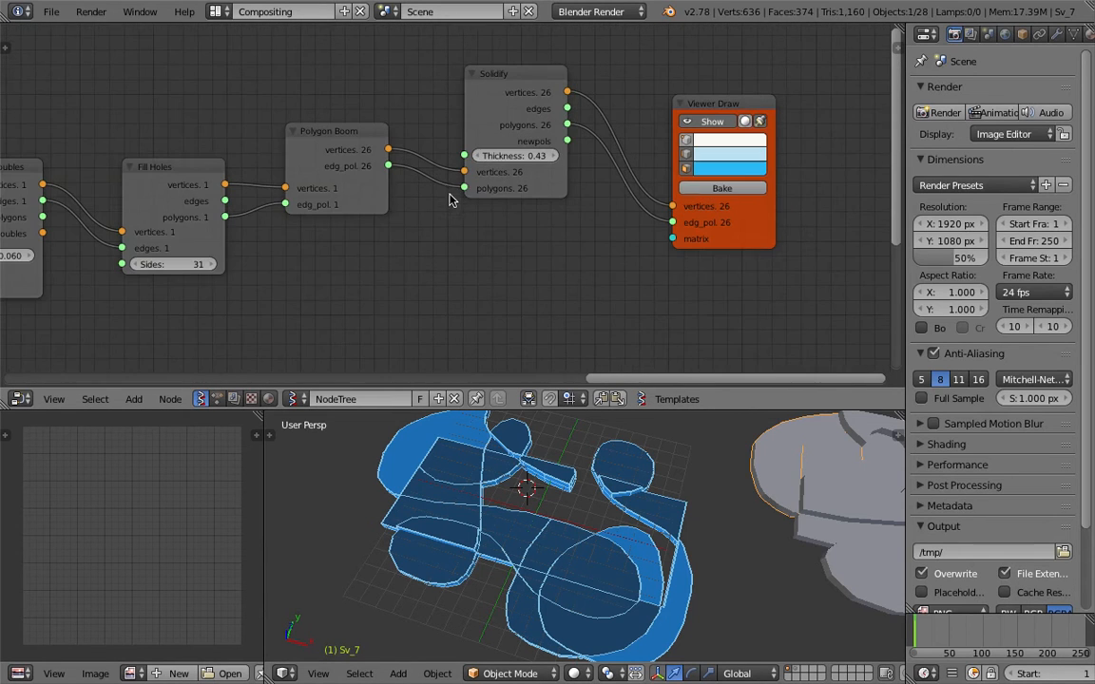
left_click_drag(501, 85, 566, 150)
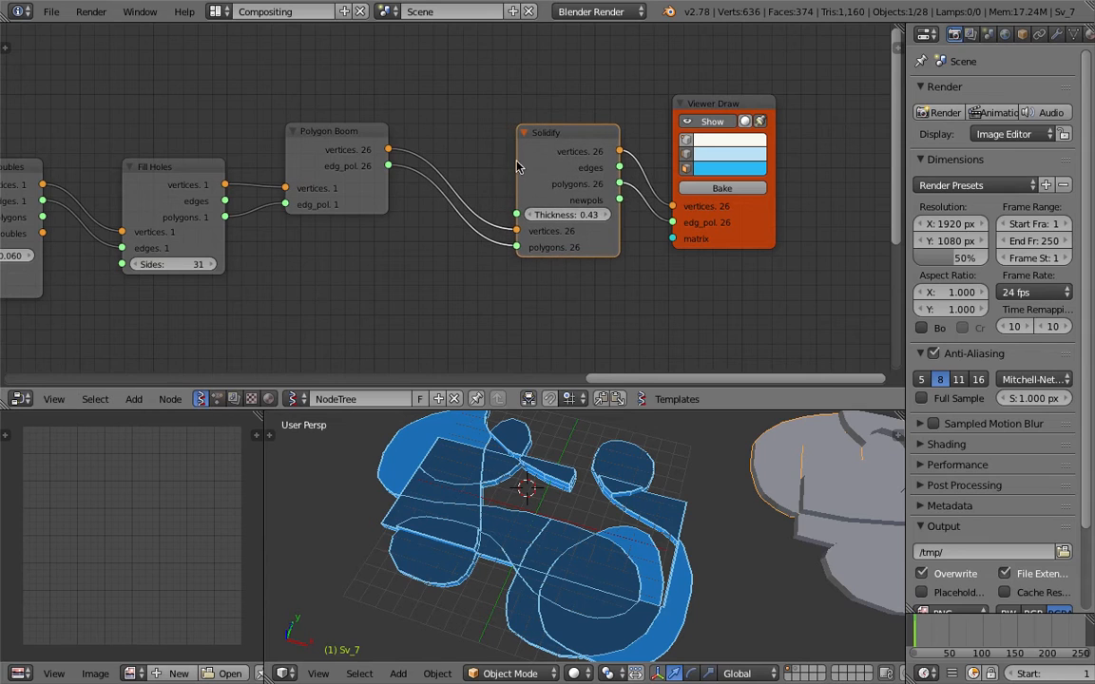
left_click_drag(473, 160, 456, 232, "ctrl")
scroll(476, 231, "down", 1)
left_click_drag(349, 143, 408, 192)
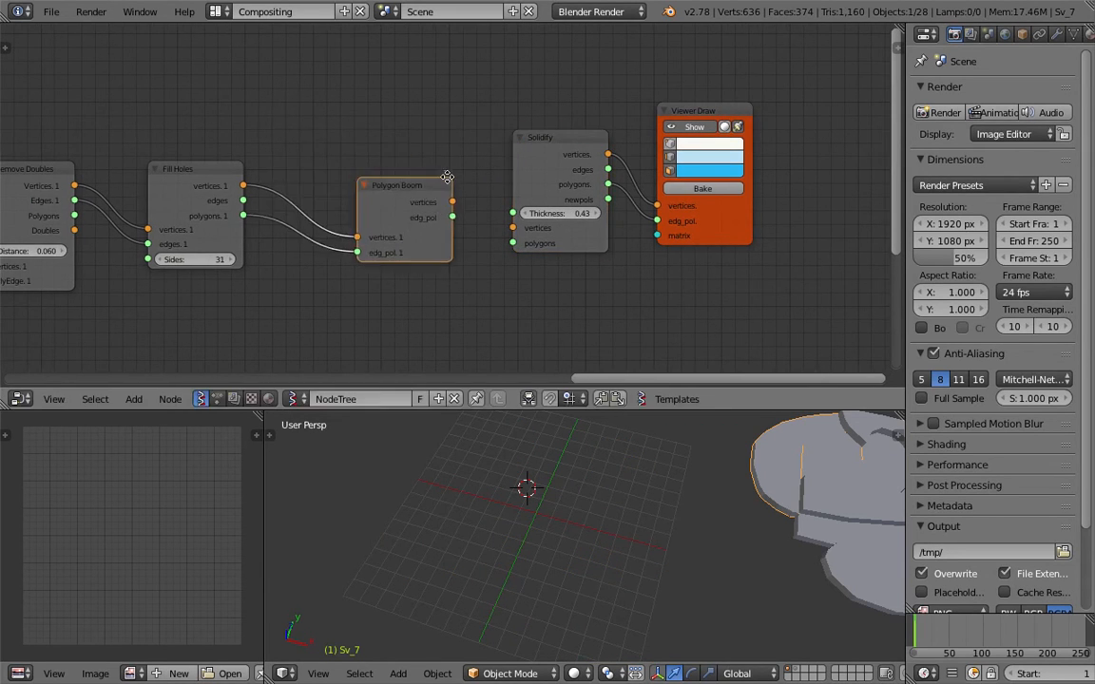
middle_click_drag(449, 181, 511, 195)
Duplicate the Viewer Draw node above Polygon Boom and feed it the vertices and polygons from Fill Holes
mouse_move(766, 133)
left_mouse_down()
mouse_move(453, 88)
mouse_move(439, 65)
mouse_move(501, 59)
mouse_move(771, 110)
left_mouse_up()
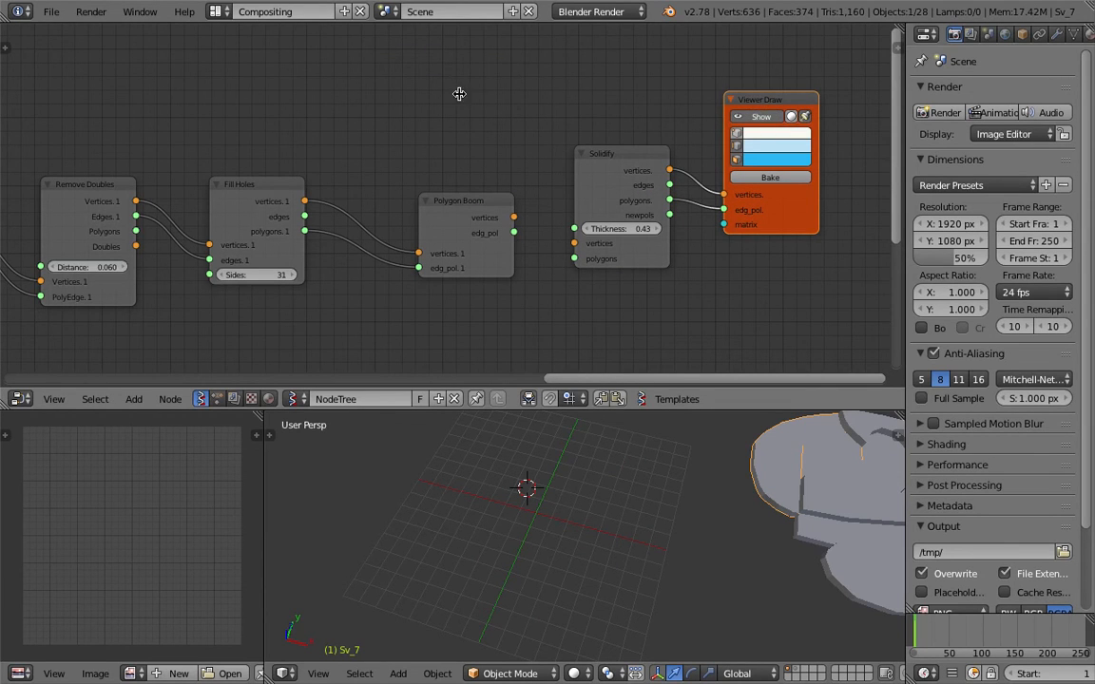
key("shift+d")
left_click(320, 172)
mouse_move(304, 201)
left_mouse_down()
mouse_move(344, 144)
mouse_move(381, 150)
left_mouse_up()
left_click_drag(305, 231, 381, 165)
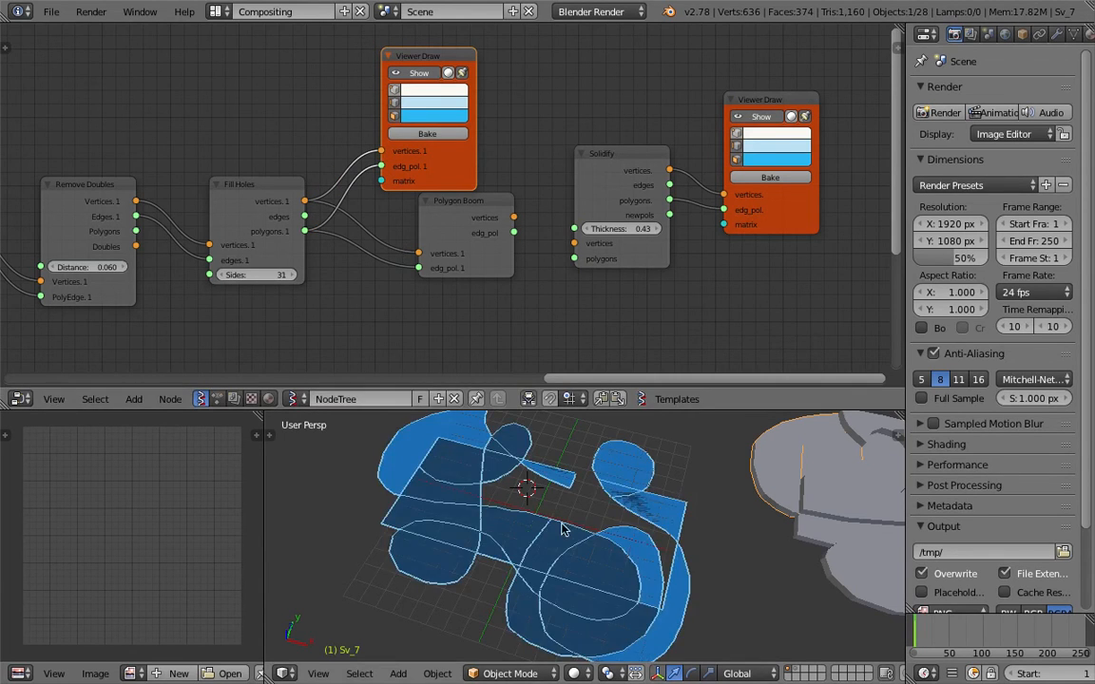
Lower the Vector In node's X value to 1.400
scroll(571, 551, "down", 3)
middle_click_drag(173, 282, 559, 197)
scroll(559, 198, "down", 3)
middle_click_drag(191, 202, 543, 201)
scroll(301, 246, "up", 4)
scroll(301, 245, "up", 1)
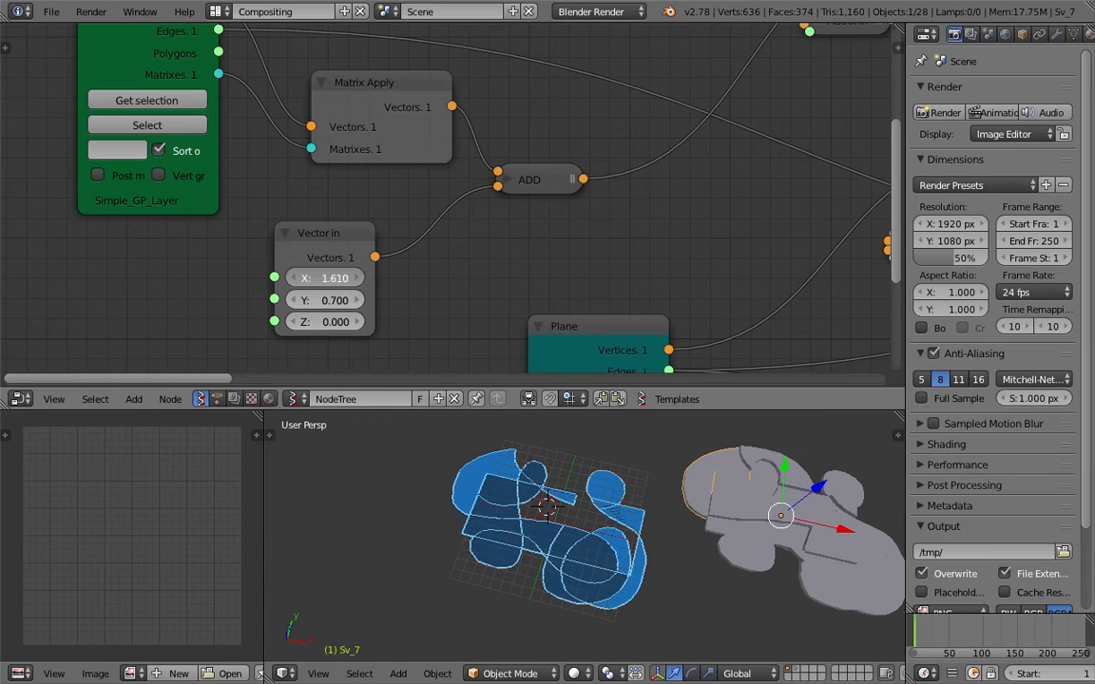
mouse_move(334, 277)
left_mouse_down()
mouse_move(324, 277)
mouse_move(334, 278)
left_mouse_up()
left_click(356, 277)
left_click(356, 278)
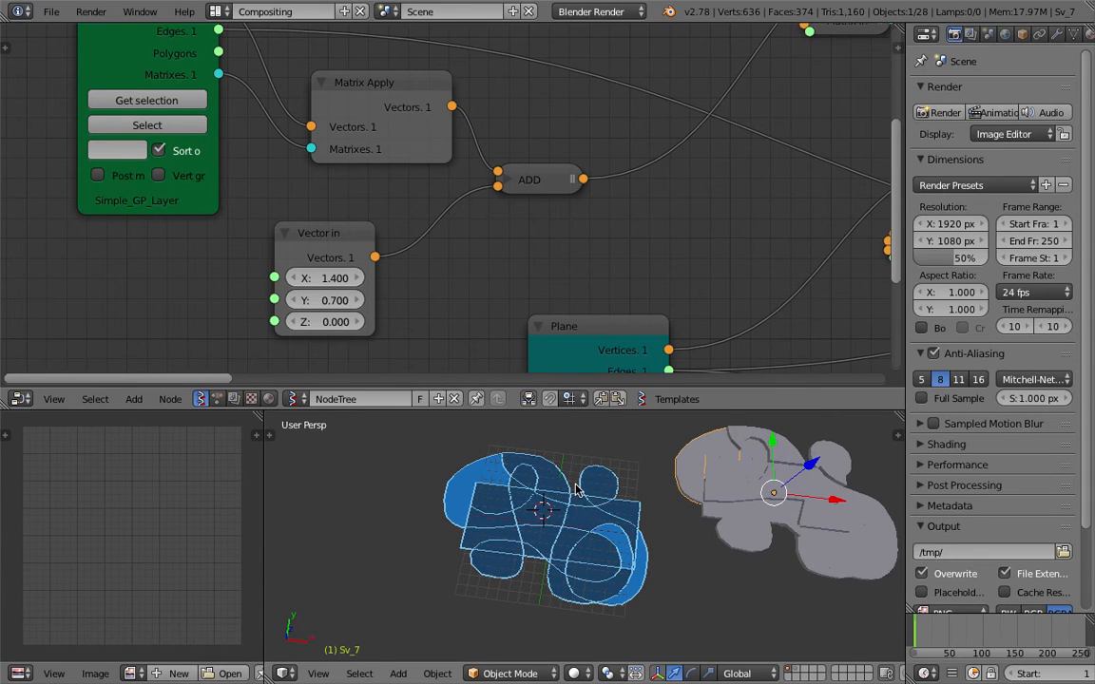
Inspect the filled shapes up close and save the file over the existing one
scroll(587, 518, "up", 4)
mouse_move(603, 521)
middle_mouse_down()
mouse_move(615, 531)
mouse_move(591, 519)
middle_mouse_up()
key("ctrl+s")
left_click(615, 532)
scroll(592, 504, "down", 3)
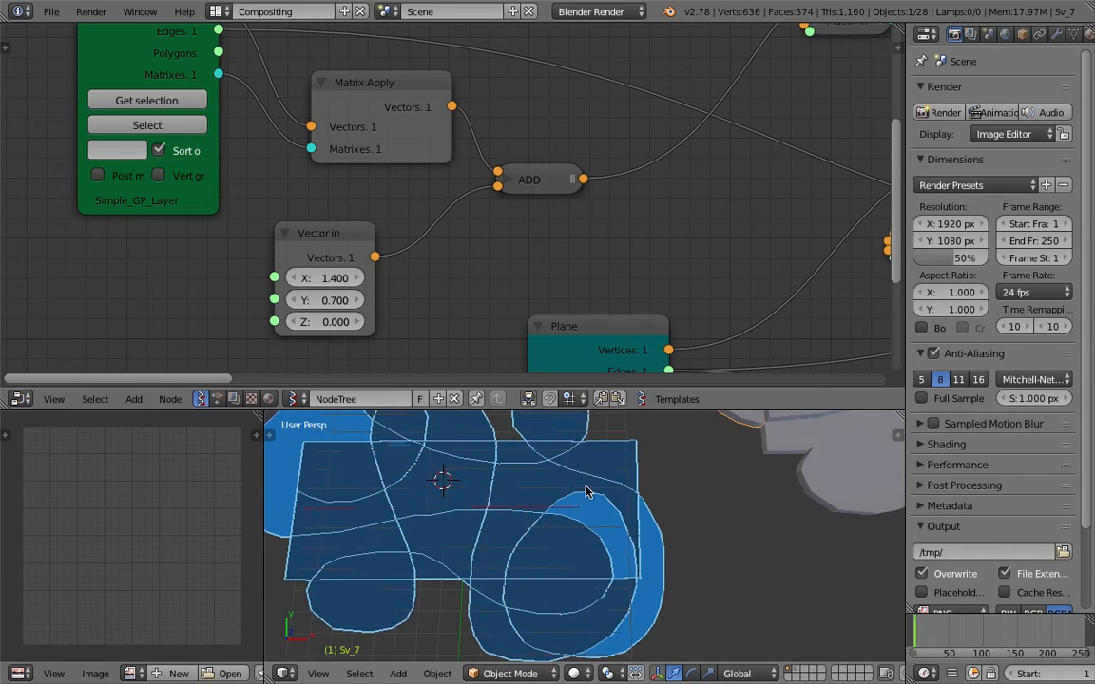
key("ctrl+s")
left_click(585, 498)
scroll(592, 484, "down", 2)
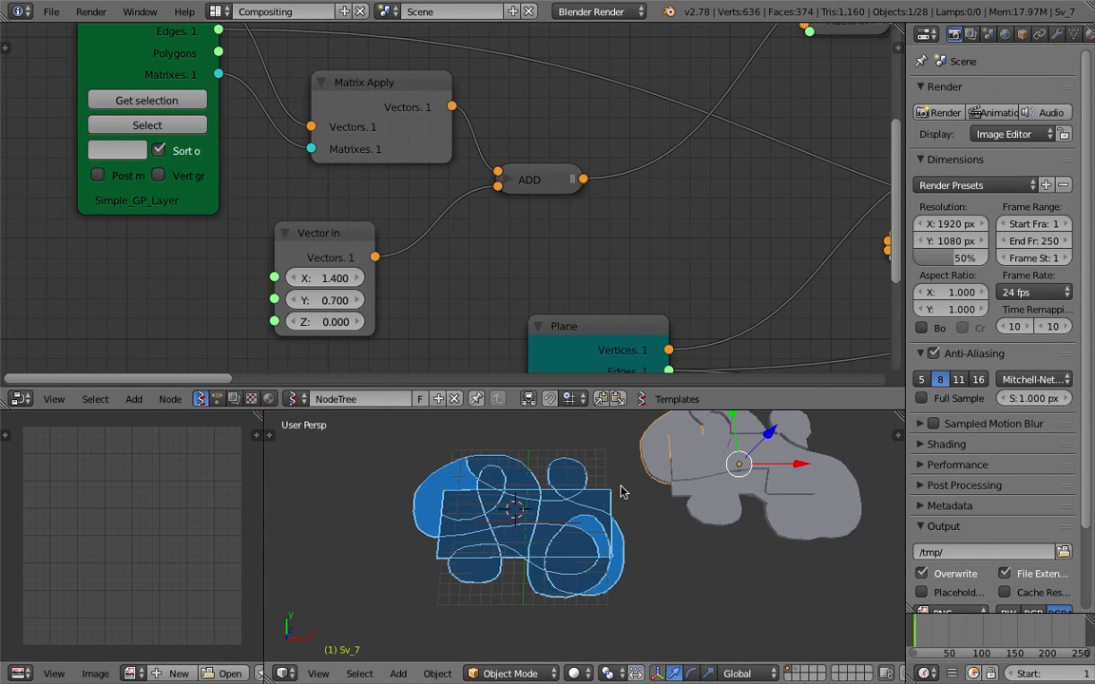
middle_click_drag(613, 484, 594, 458, "shift")
scroll(711, 257, "down", 2)
Look over the join nodes and the filled preview, and save the file again
middle_click_drag(711, 257, 318, 286)
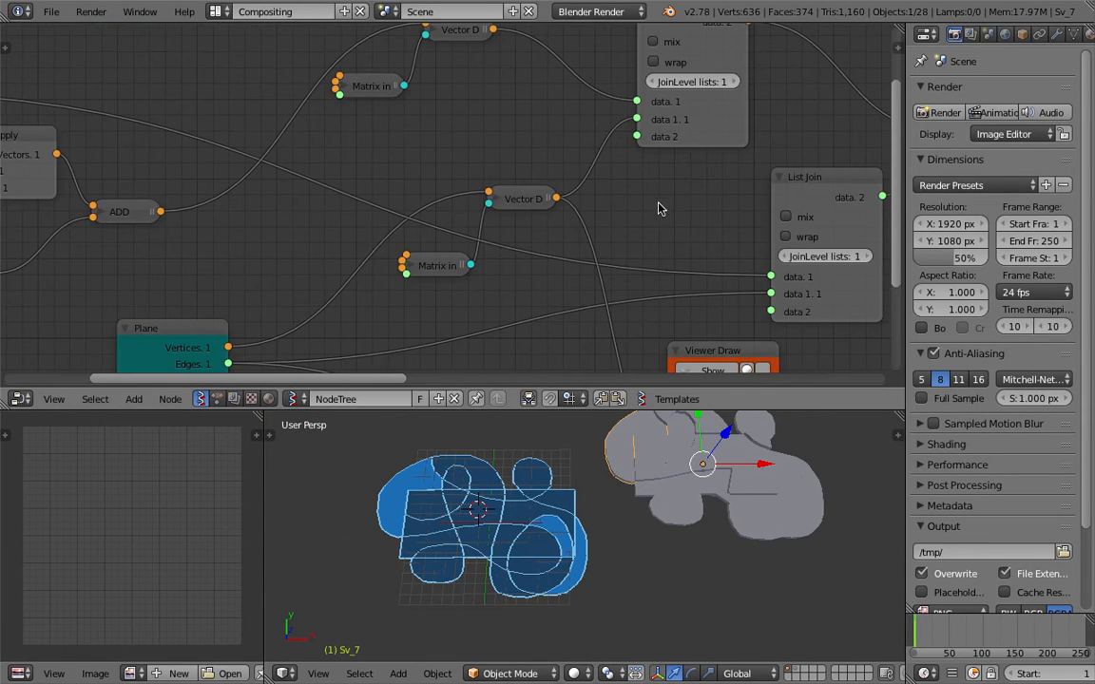
middle_click_drag(660, 208, 466, 209)
scroll(470, 218, "down", 2)
scroll(606, 491, "up", 2)
scroll(571, 526, "up", 4)
scroll(562, 533, "down", 3)
middle_click_drag(562, 533, 501, 479)
scroll(530, 552, "up", 2)
scroll(531, 553, "down", 3)
key("ctrl+s")
left_click(504, 489)
Save the file and reconnect Polygon Boom's outputs to the Solidify node's vertices and polygons inputs
middle_click_drag(666, 245, 213, 279)
middle_click_drag(544, 287, 313, 288)
key("ctrl+s")
left_click(313, 288)
left_click_drag(401, 188, 500, 204)
middle_click_drag(564, 516, 514, 482)
Go over the tree from the Objects In node onward, nudging the upper List Join and the Mesh Join nodes
scroll(187, 228, "down", 4)
middle_click_drag(187, 229, 578, 231)
middle_click_drag(190, 181, 545, 173)
middle_click_drag(270, 181, 525, 172)
scroll(410, 188, "up", 2)
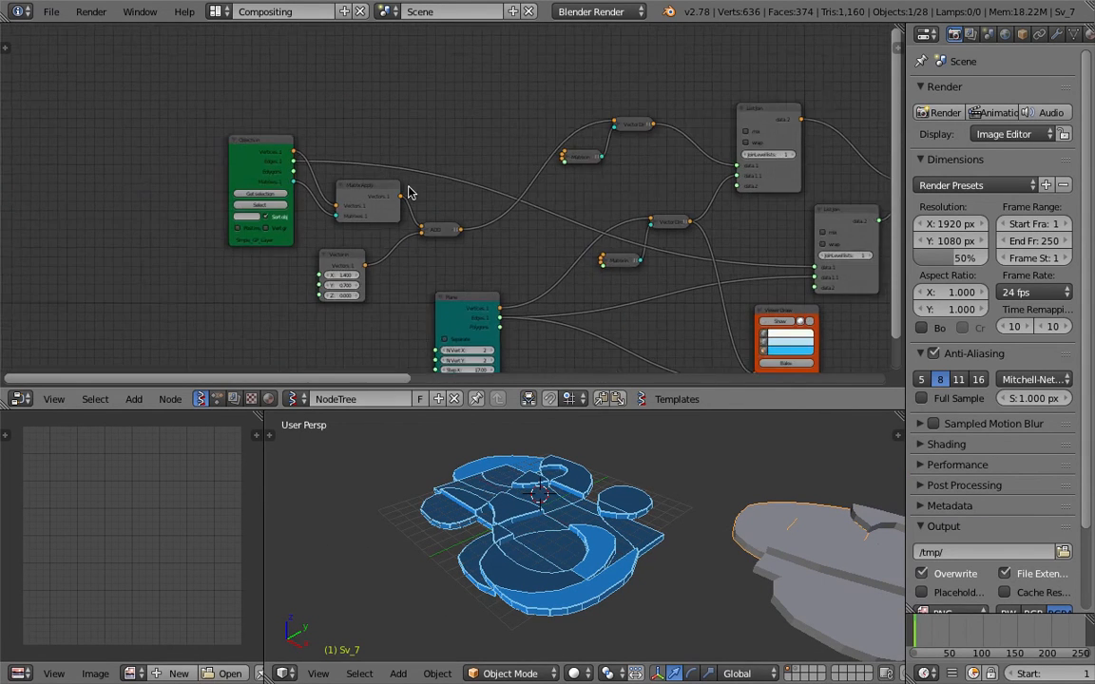
middle_click_drag(464, 217, 343, 229)
middle_click_drag(497, 193, 276, 185)
scroll(304, 173, "up", 1)
left_click_drag(439, 101, 422, 99)
middle_click_drag(499, 142, 432, 144)
middle_click_drag(488, 231, 342, 230)
left_click(466, 152)
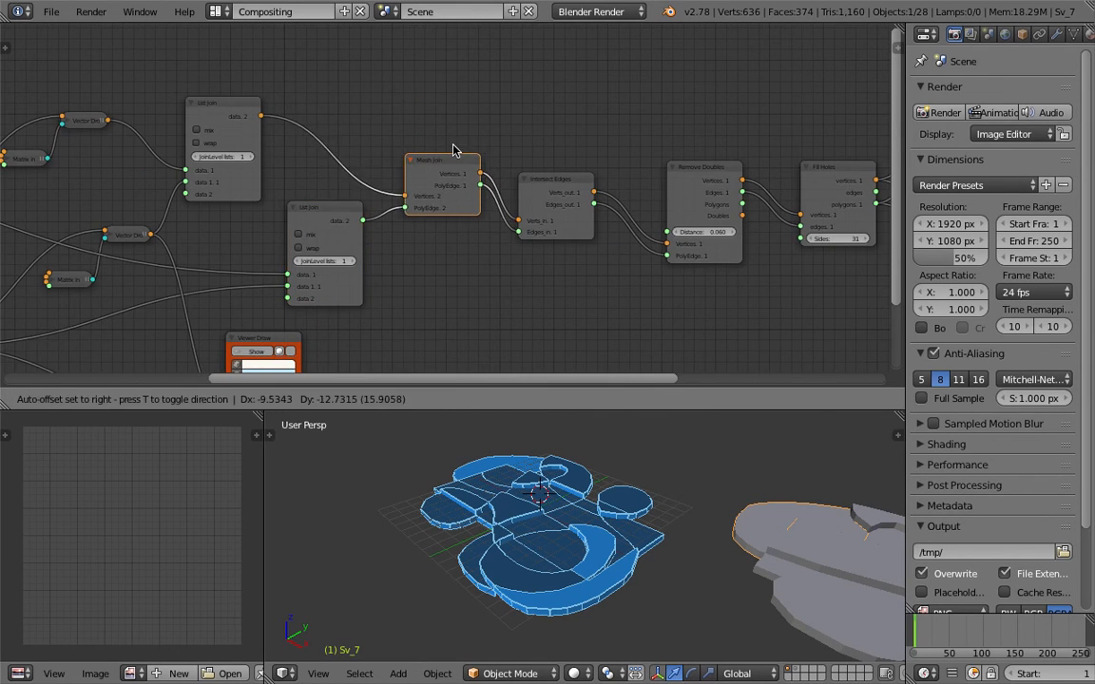
Pick out the Mesh Join, Intersect Edges and Remove Doubles nodes one by one to review their roles
middle_click_drag(542, 181, 371, 187)
left_click(385, 190)
left_click(516, 177)
middle_click_drag(516, 177, 408, 173)
left_click(169, 149)
left_click(276, 181)
left_click(418, 173)
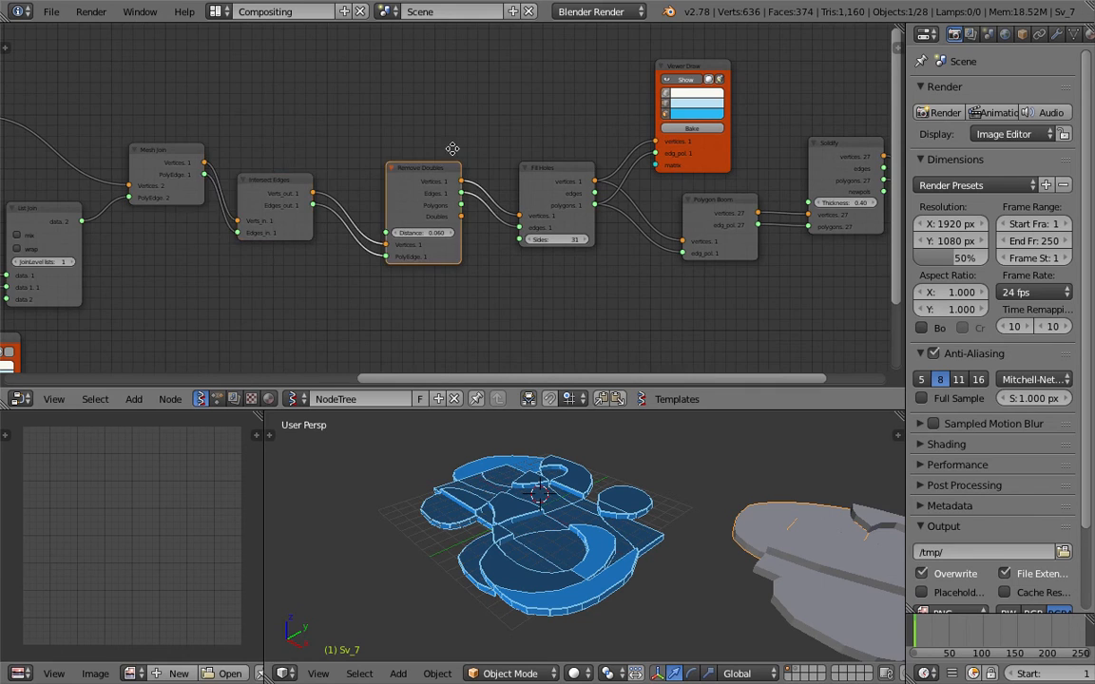
Pick out the remaining nodes from Fill Holes to Solidify to review the end of the chain
middle_click_drag(535, 165, 370, 168)
left_click(388, 172)
middle_click_drag(553, 199, 442, 203)
scroll(442, 203, "up", 1)
left_click(442, 203)
left_click(552, 137)
left_click_drag(440, 157, 419, 154)
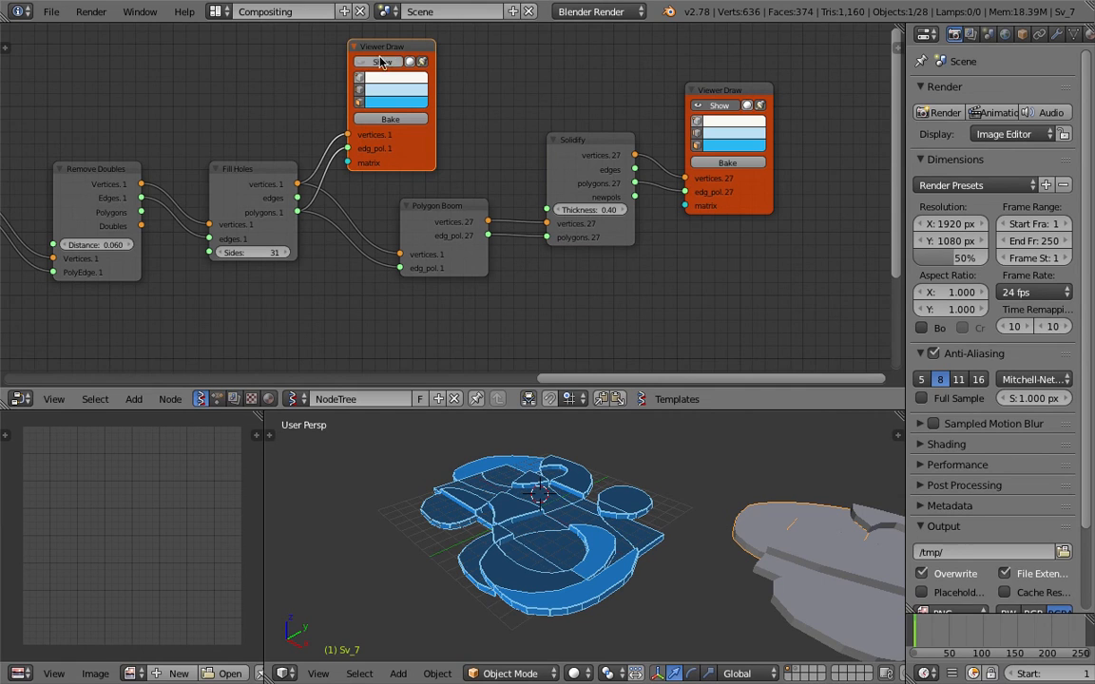
Collapse the Viewer Draw node fed by Fill Holes and move it above the link to Polygon Boom
left_click(354, 48)
left_click_drag(377, 45, 388, 100)
left_click(709, 109)
left_click(709, 108)
mouse_move(647, 552)
middle_mouse_down()
mouse_move(628, 489)
mouse_move(639, 525)
mouse_move(643, 495)
mouse_move(618, 511)
mouse_move(612, 571)
mouse_move(606, 544)
mouse_move(610, 554)
middle_mouse_up()
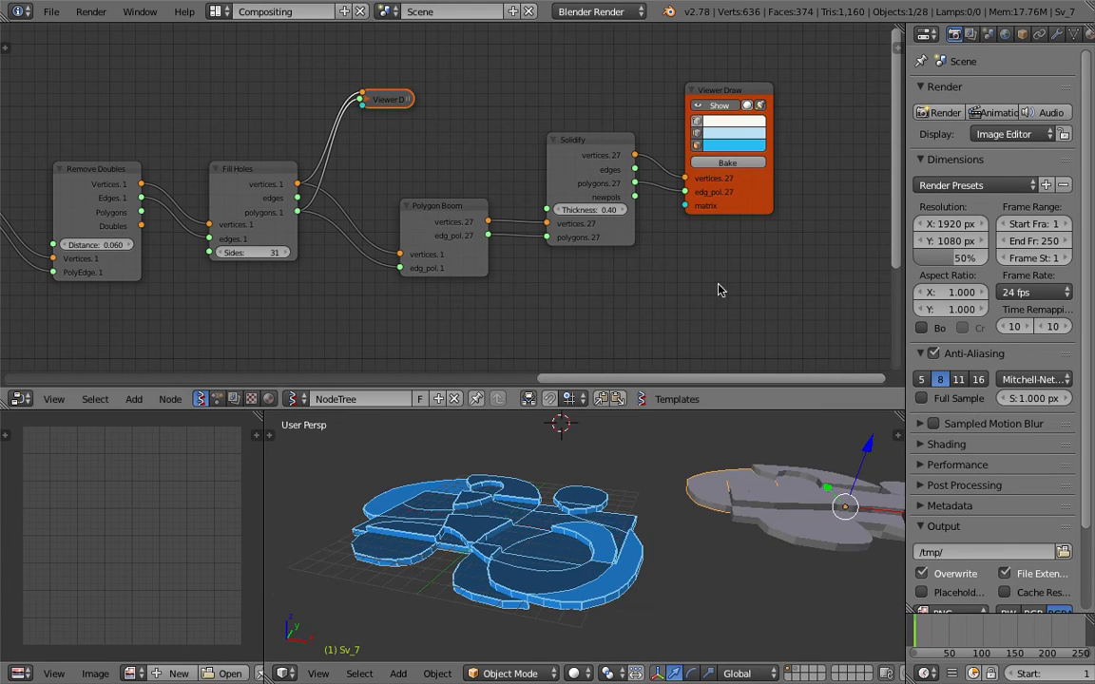
Bake the solid pieces from the final Viewer Draw node and delete the previously baked group beside the preview
left_click(727, 166)
scroll(751, 478, "down", 2)
scroll(757, 498, "down", 2)
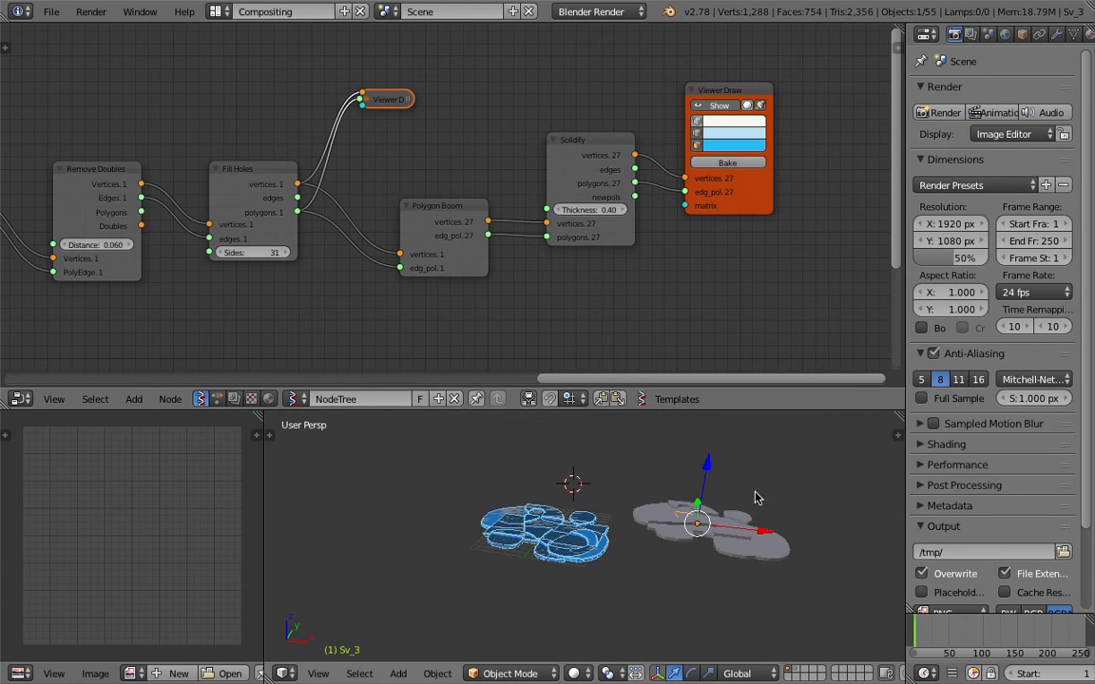
key("b")
left_click_drag(668, 470, 779, 570)
key("x")
left_click(778, 570)
Select all the newly baked pieces and move them beside the node preview
middle_click_drag(544, 485, 592, 493)
key("b")
left_click_drag(443, 485, 628, 580)
key("g")
left_click(745, 542)
middle_click_drag(699, 507, 604, 516, "shift")
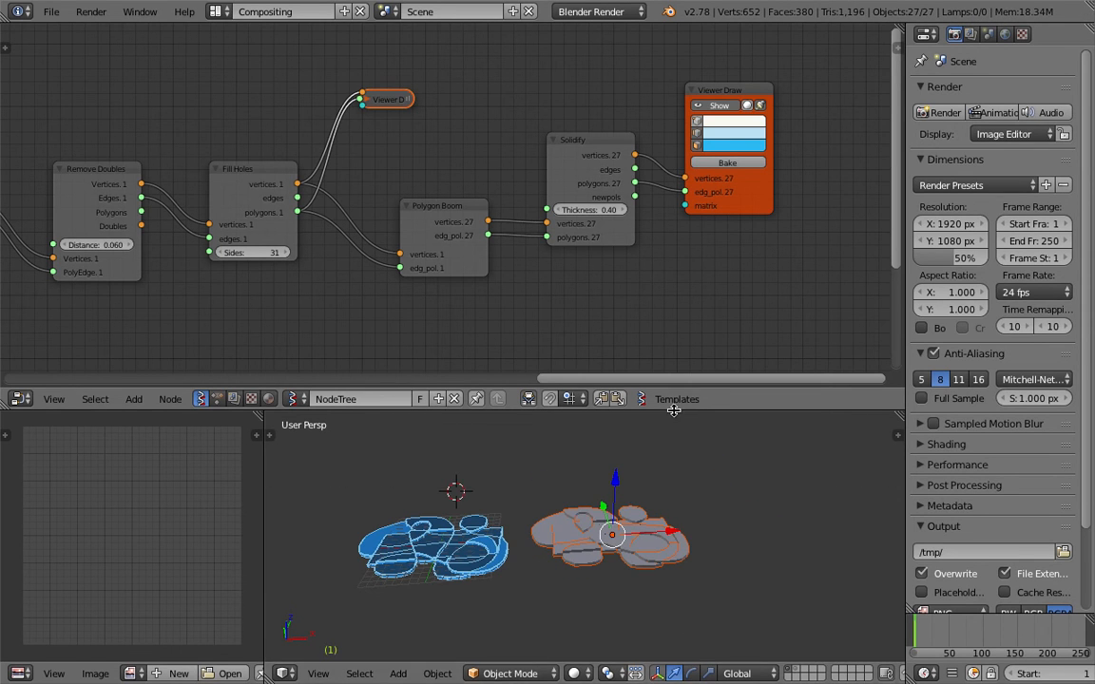
Enlarge the 3D view around the baked pieces and save the file over the existing one
left_click_drag(672, 410, 673, 282)
scroll(649, 448, "up", 4)
scroll(649, 448, "up", 3)
key("ctrl+s")
left_click(651, 448)
mouse_move(651, 448)
middle_mouse_down()
mouse_move(629, 429)
mouse_move(630, 413)
mouse_move(646, 430)
middle_mouse_up()
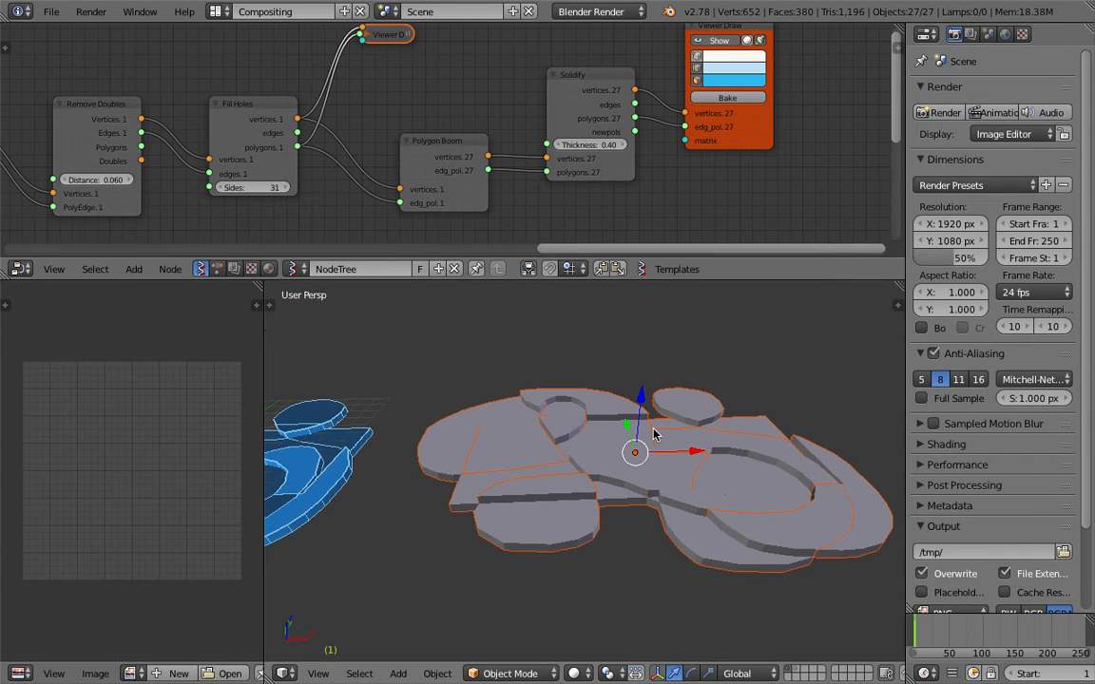
Set the origin of every selected baked piece to its own geometry
key("space")
type("scenter")
key("ctrl+a")
type("set go")
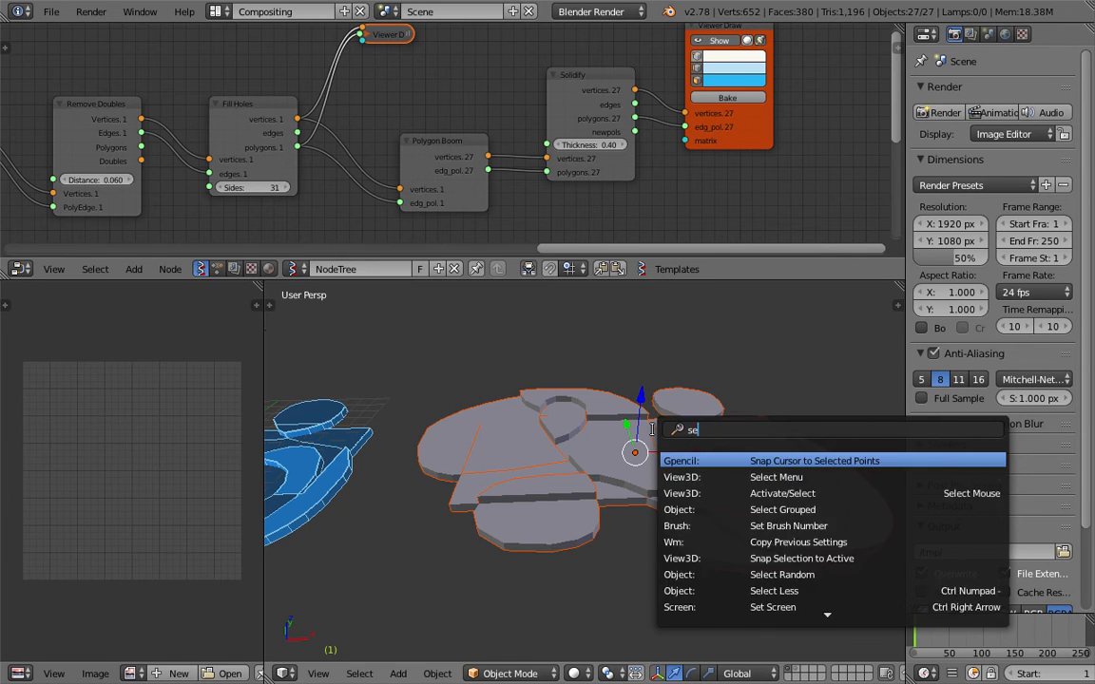
key("BackSpace")
key("BackSpace")
type("or")
key("Return")
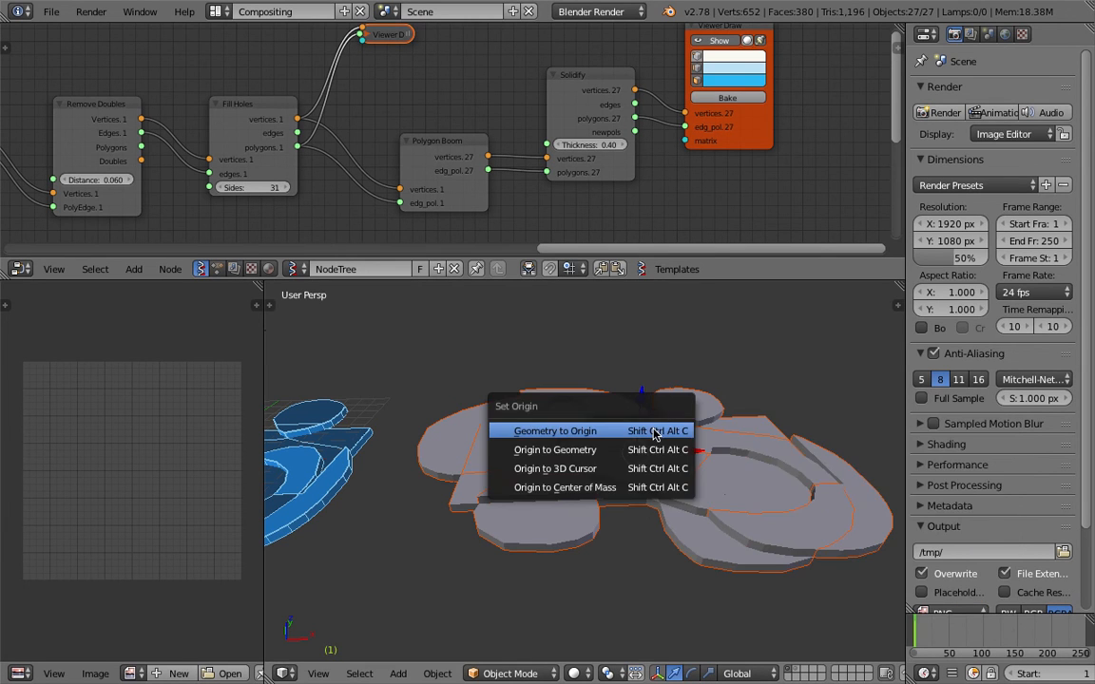
left_click(639, 451)
mouse_move(641, 471)
middle_mouse_down()
mouse_move(646, 416)
mouse_move(642, 451)
middle_mouse_up()
Try to align all the baked pieces on Z with Align Objects, by centers relative to the active object
key("space")
type("alig")
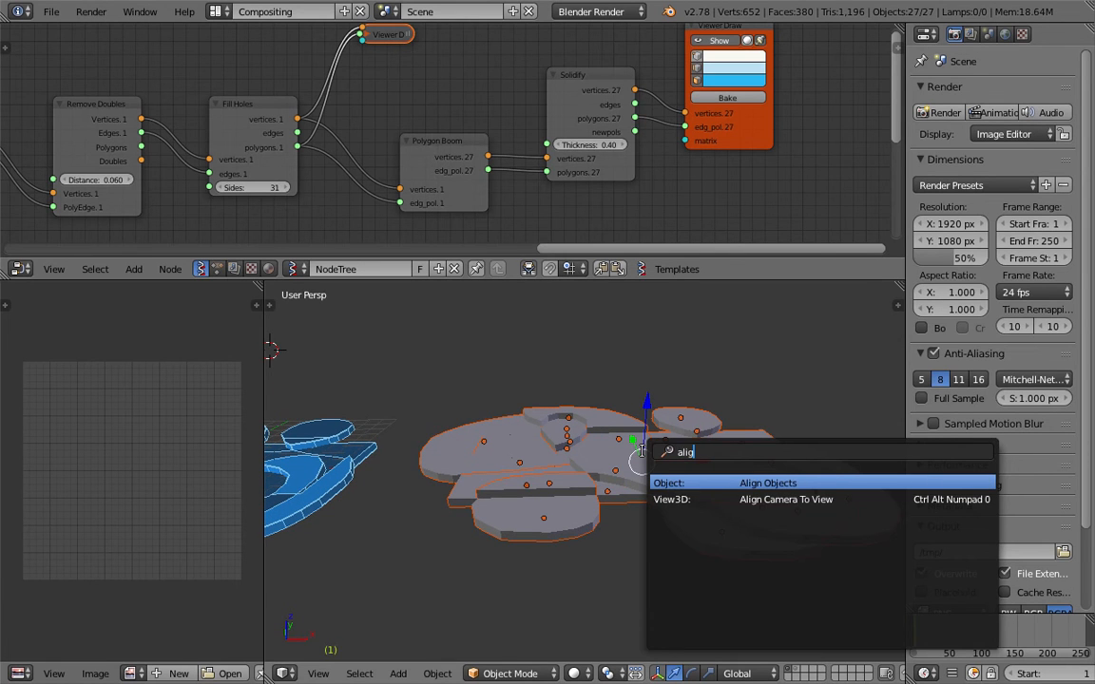
key("Return")
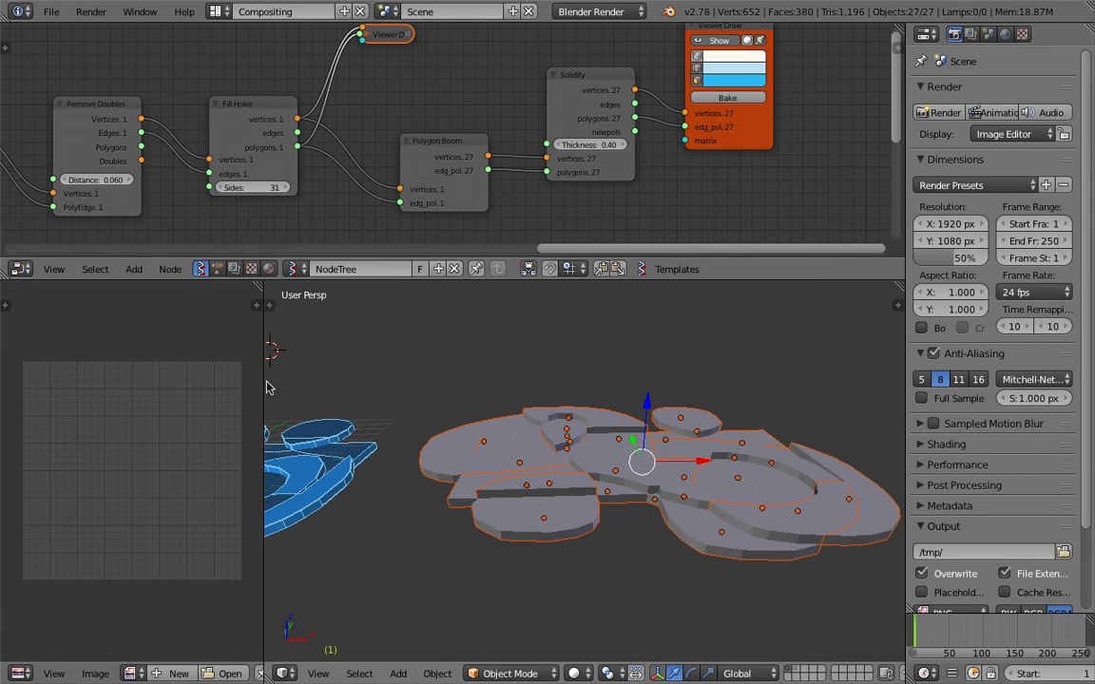
key("t")
left_click_drag(357, 562, 363, 432)
left_click(333, 505)
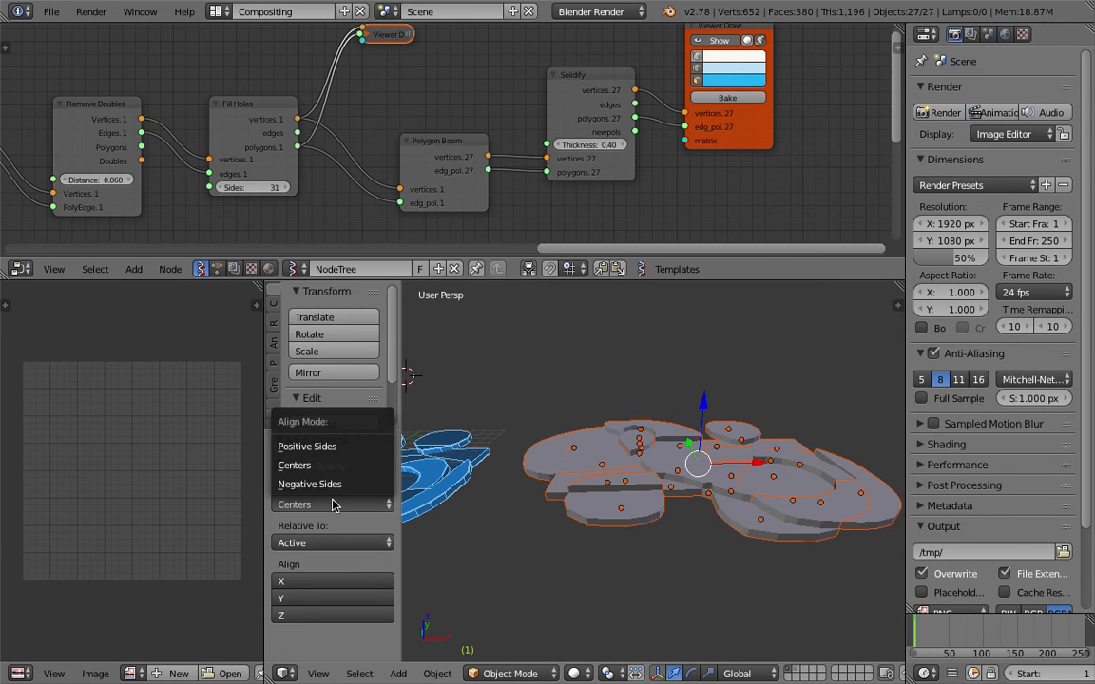
left_click(337, 609)
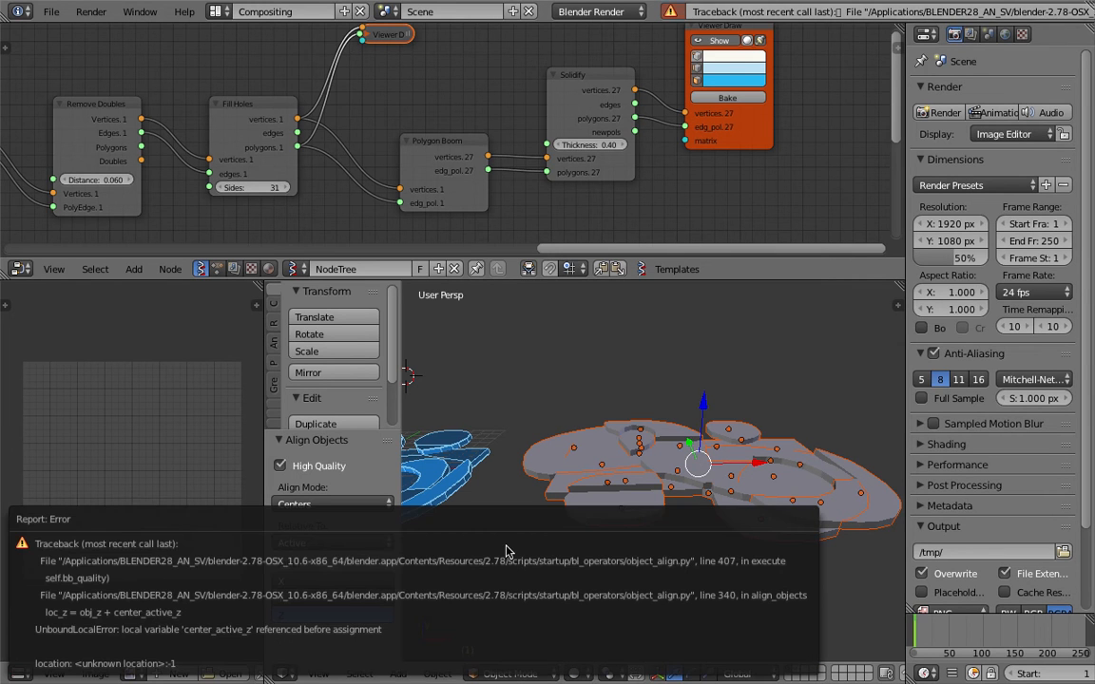
Make the front rounded piece the active object and retry the Z alignment of the pieces
middle_click_drag(585, 472, 638, 499)
scroll(560, 504, "down", 2)
right_click(638, 504)
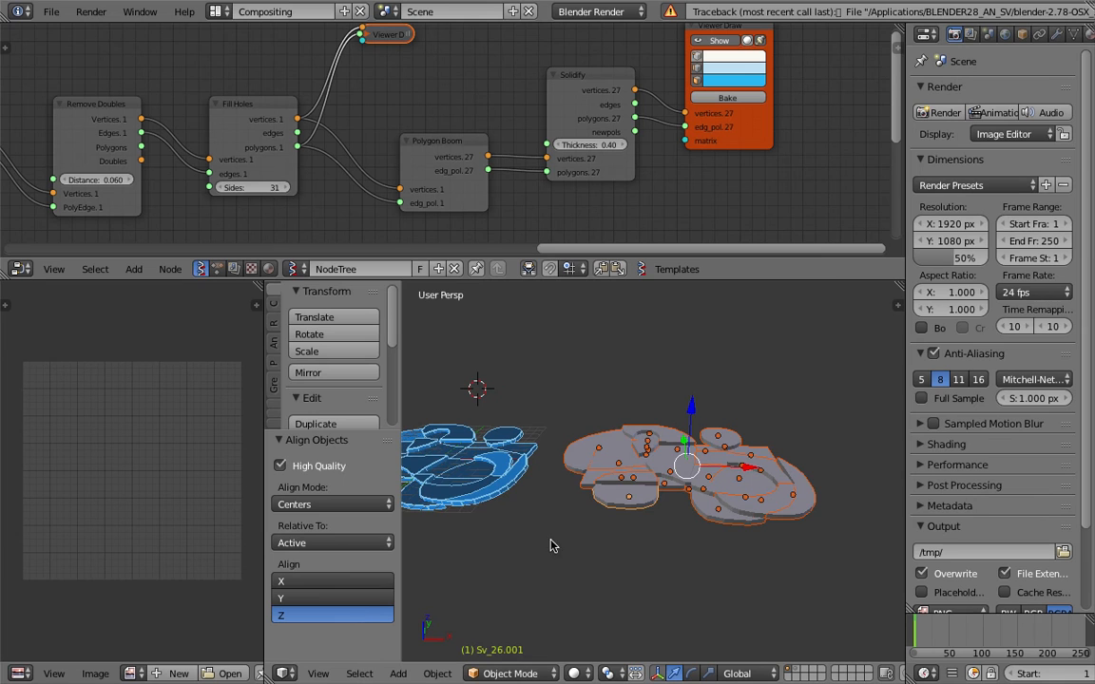
left_click(347, 613)
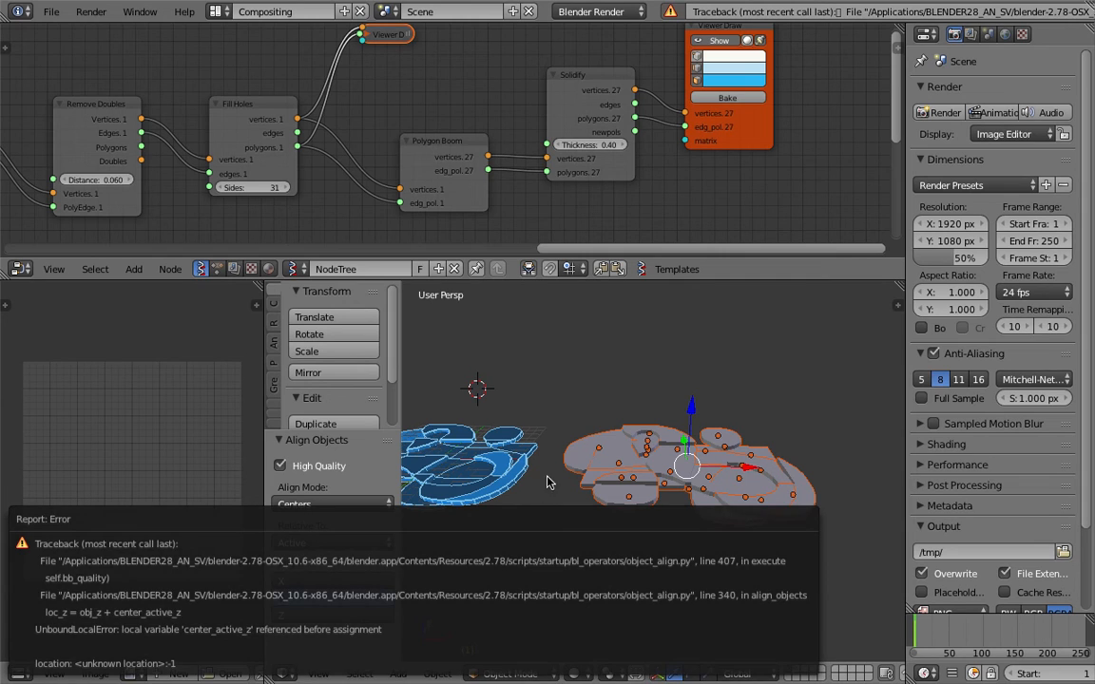
middle_click_drag(561, 473, 569, 463)
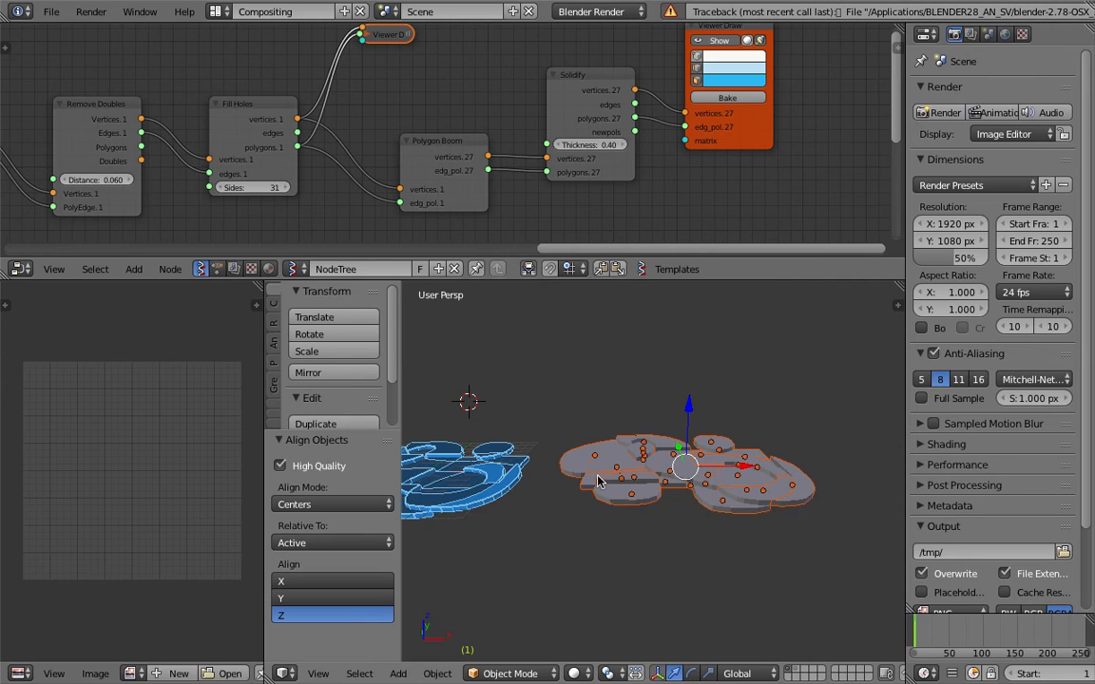
scroll(599, 497, "down", 2)
scroll(604, 503, "up", 4)
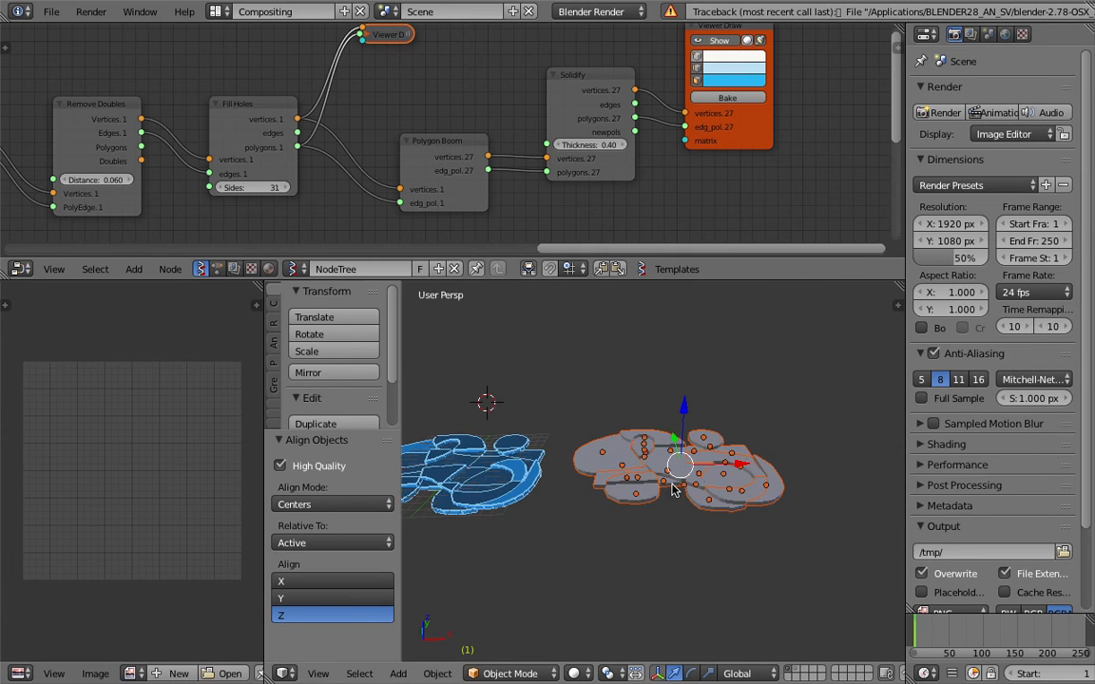
Select only the front rounded piece and find the viewport shading settings in the 3D view's properties
middle_click_drag(689, 466, 643, 461)
right_click(637, 482)
scroll(651, 473, "up", 4)
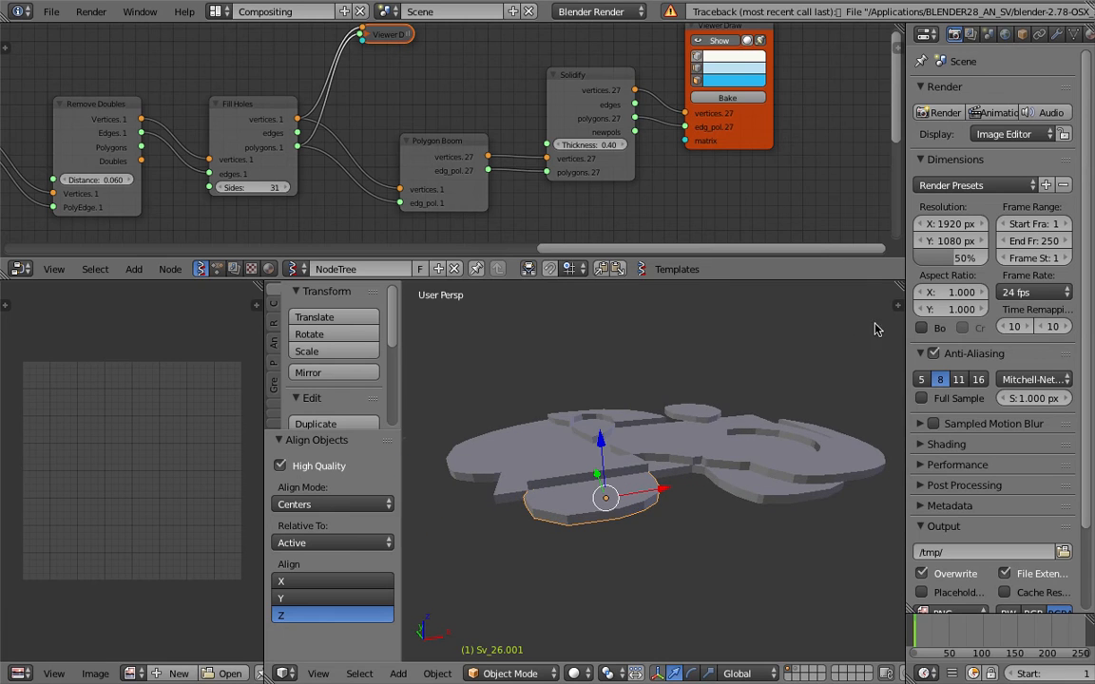
key("n")
scroll(808, 475, "down", 5)
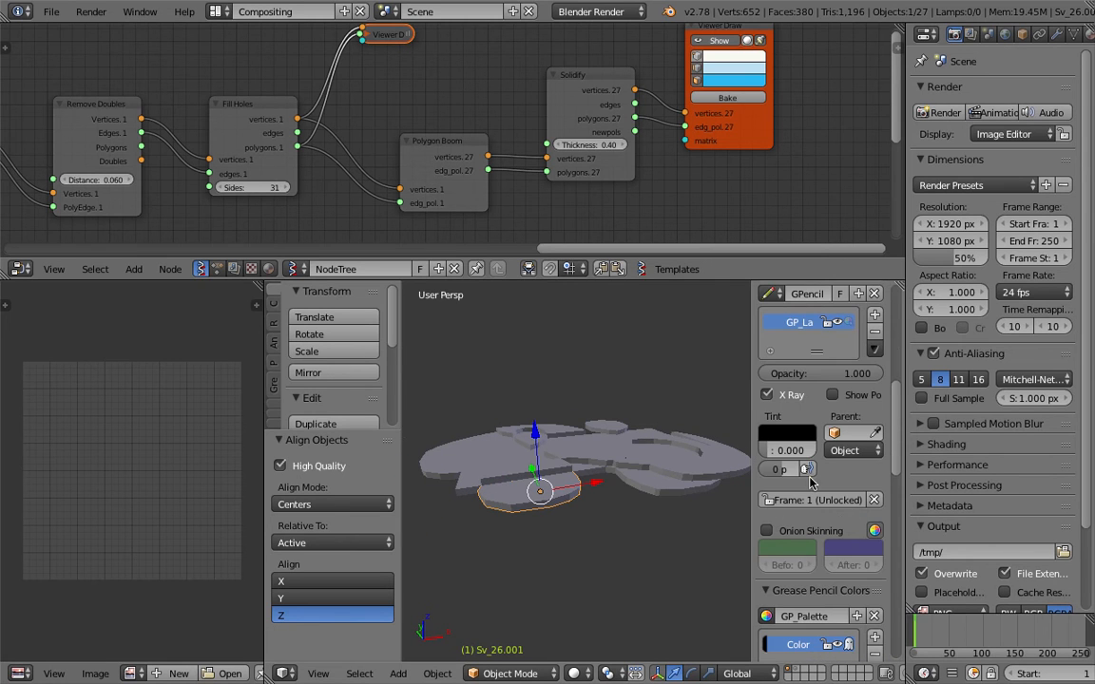
scroll(801, 485, "down", 8)
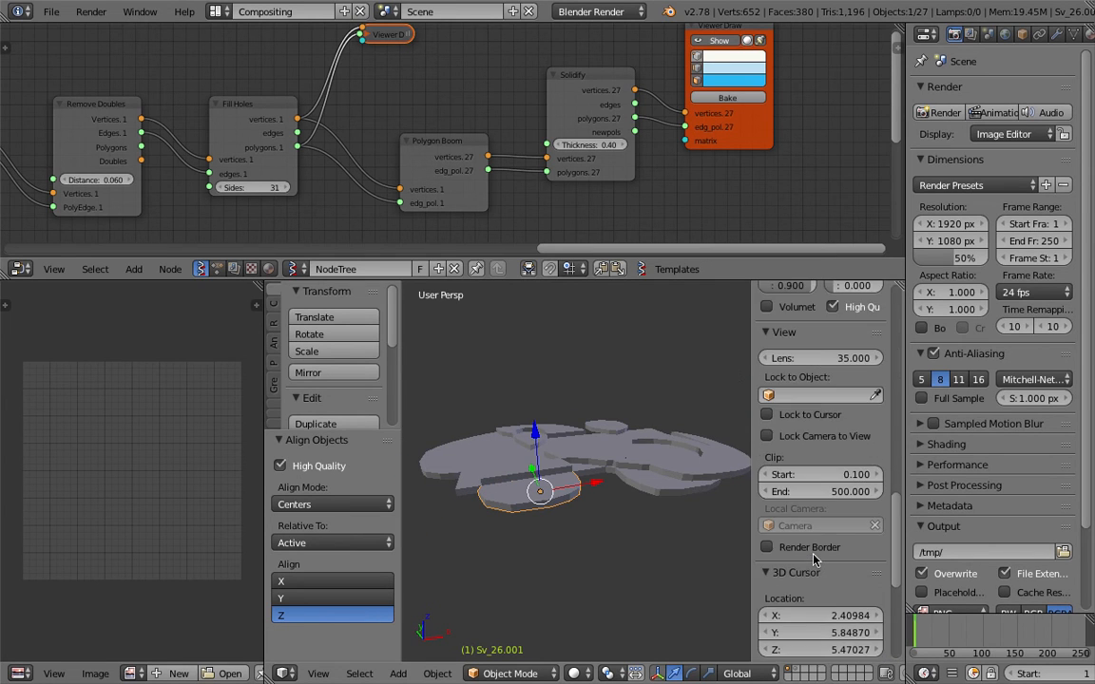
scroll(797, 455, "up", 7)
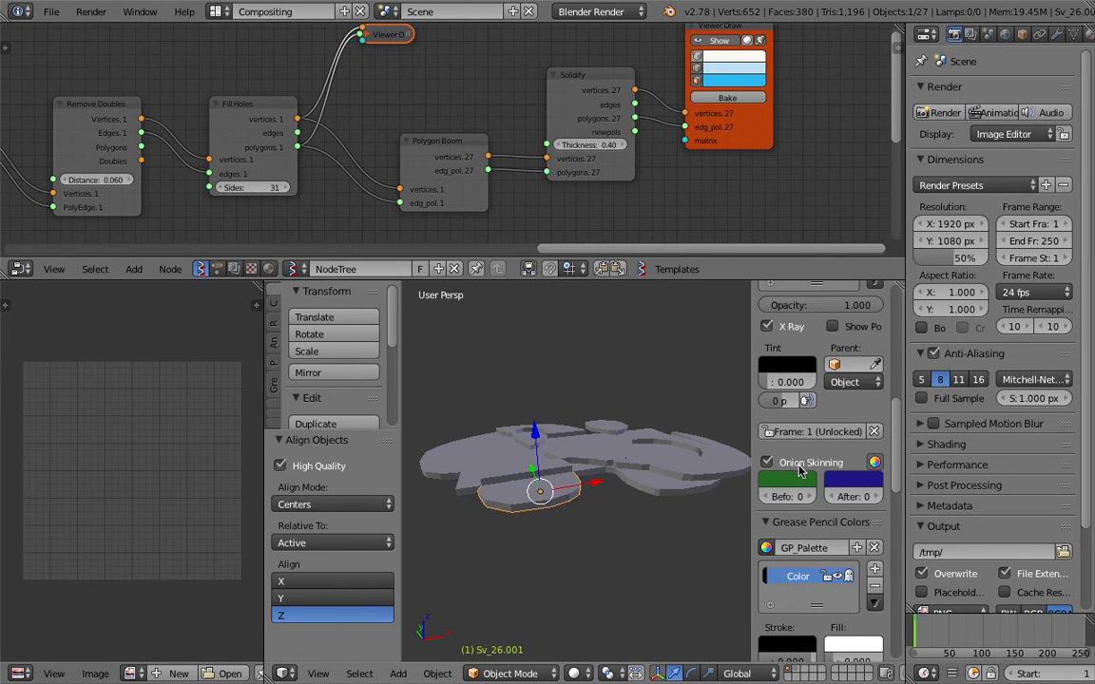
scroll(775, 442, "up", 6)
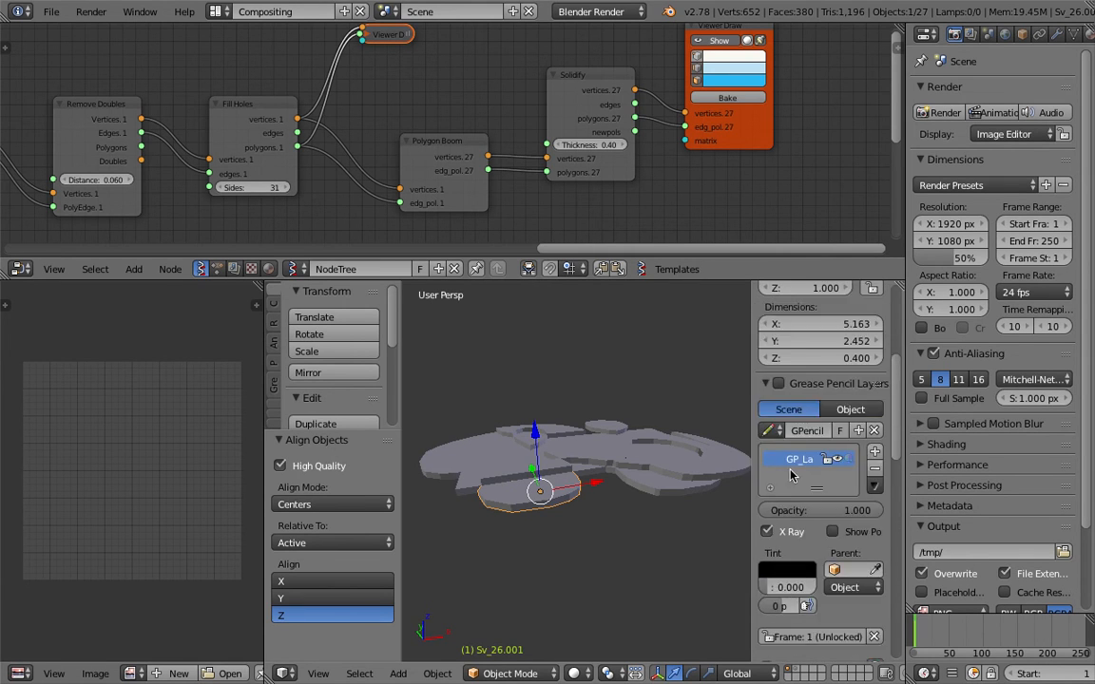
scroll(785, 471, "down", 8)
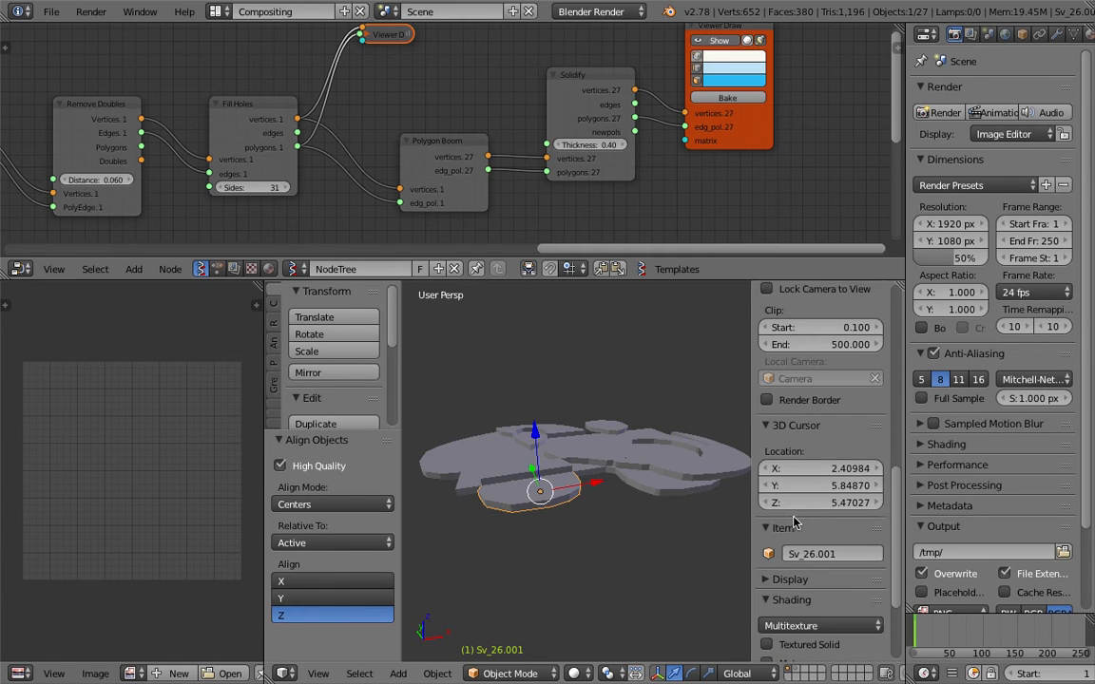
Try Matcap shading on the pieces in the 3D view and turn it off again
left_click(797, 531)
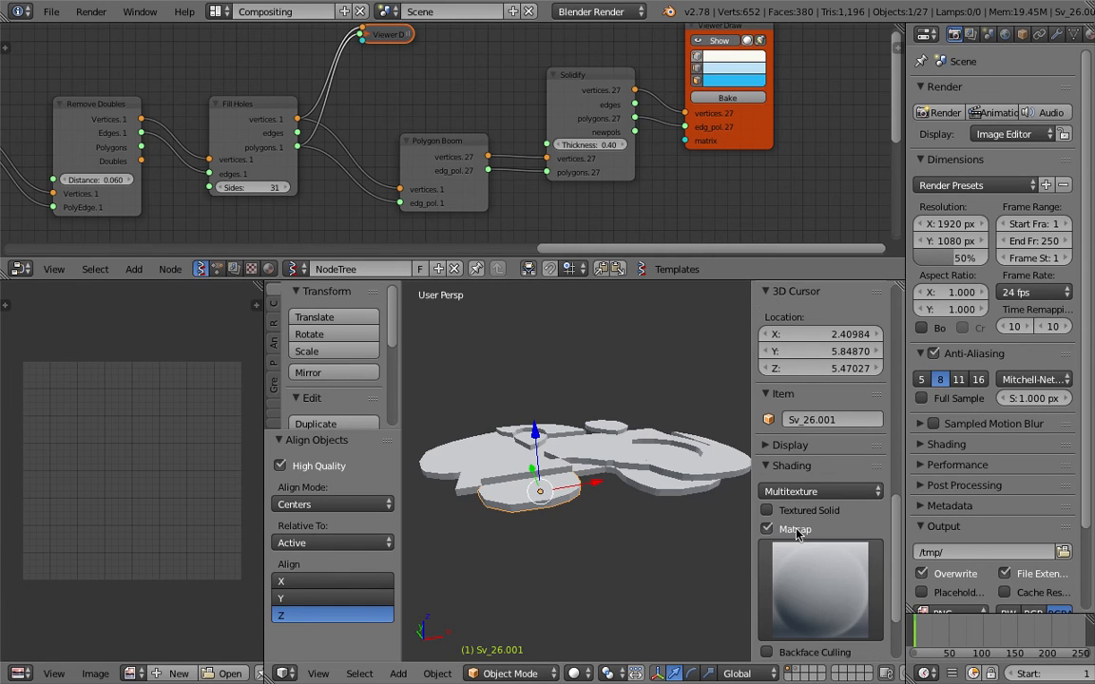
left_click(789, 445)
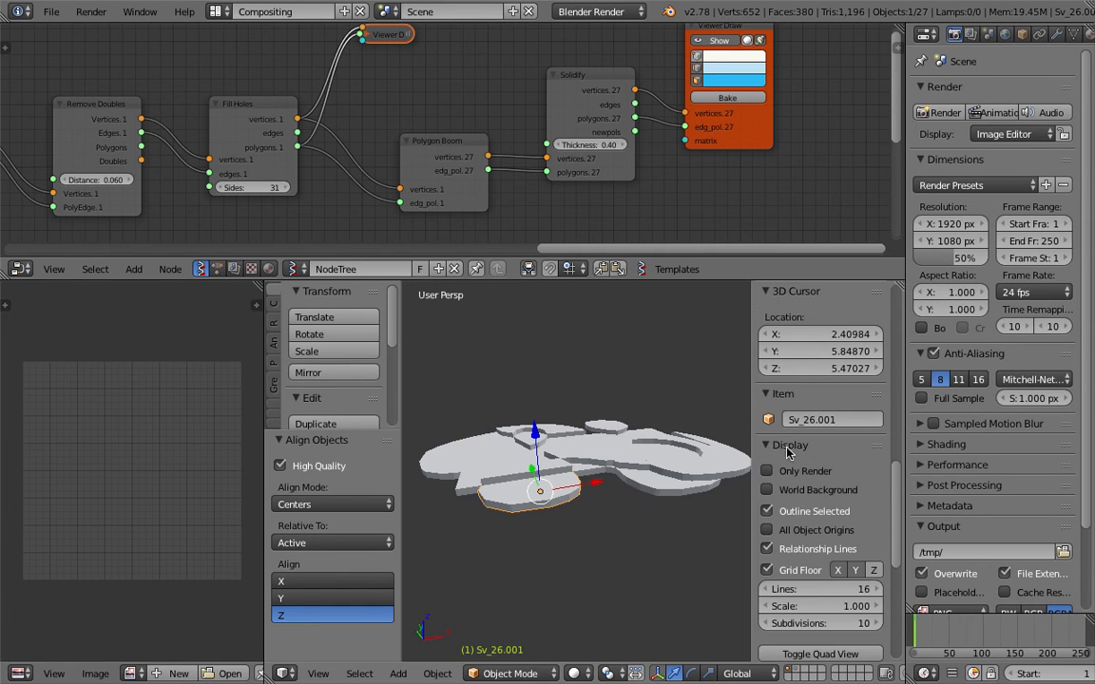
left_click(787, 448)
left_click(797, 529)
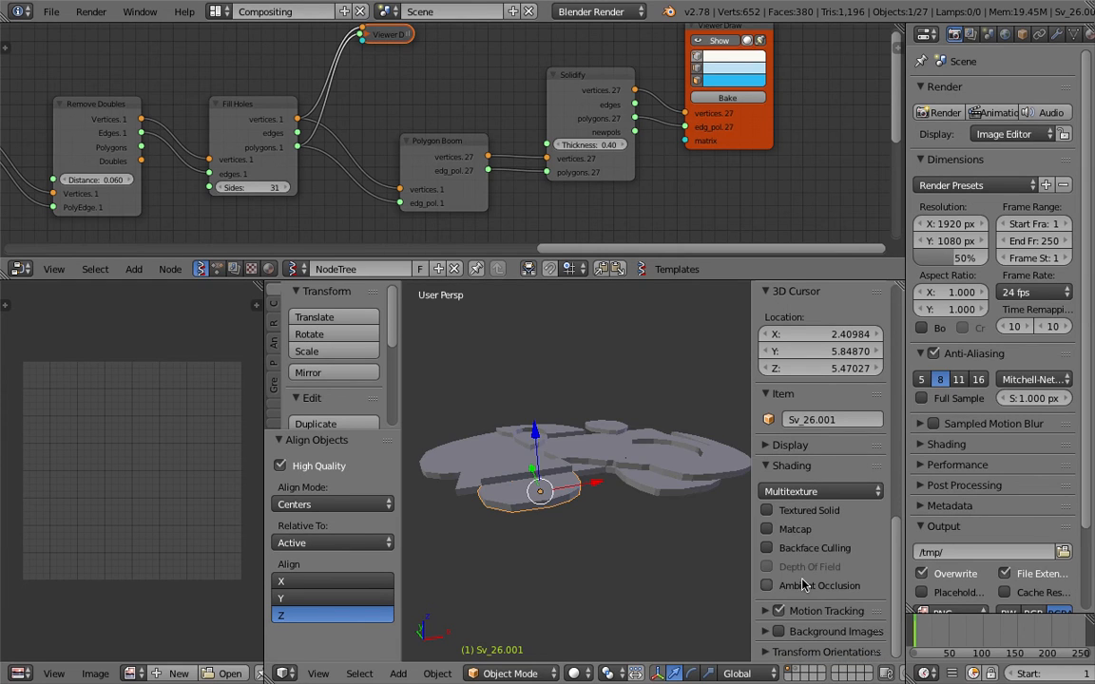
Enable Ambient Occlusion in the viewport shading and hide the tool shelf of the 3D view
left_click(768, 586)
left_click_drag(401, 394, 376, 383)
left_click_drag(375, 309, 245, 326)
middle_click_drag(409, 390, 466, 401)
Shift several individual baked pieces slightly along Z, one after another, to level them with their neighbours
right_click(521, 421)
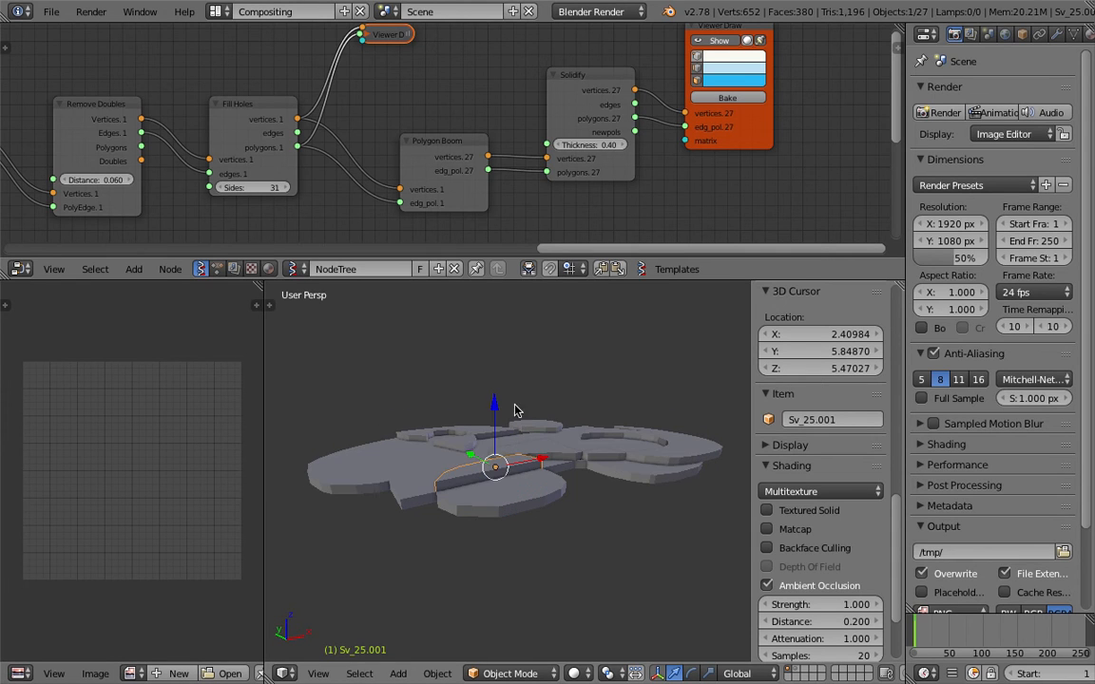
left_click_drag(493, 409, 509, 415)
middle_click_drag(594, 441, 595, 479)
right_click(551, 436)
left_click_drag(539, 391, 544, 399)
right_click(595, 449)
left_click_drag(610, 398, 621, 399)
right_click(681, 409)
left_click_drag(703, 358, 686, 412)
right_click(692, 421)
middle_click_drag(685, 416, 652, 463)
Delete three pieces along the front edge: two by the large ring and the rounded front piece
right_click(630, 508)
key("x")
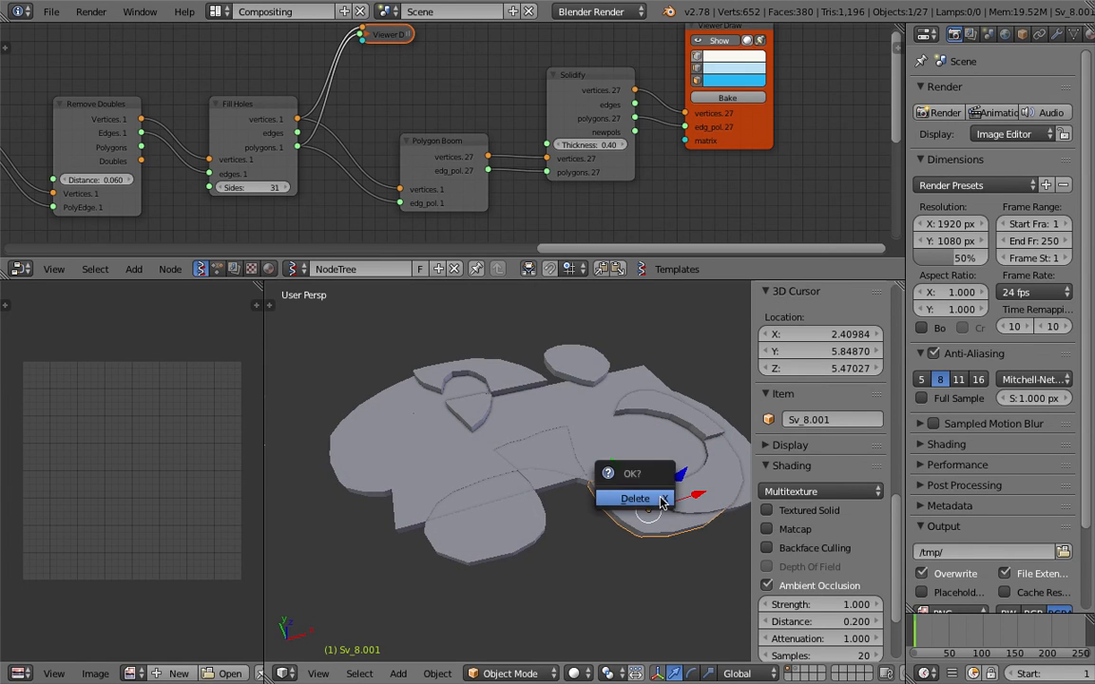
left_click(665, 501)
right_click(695, 491)
key("x")
left_click(697, 494)
right_click(745, 467)
middle_click_drag(721, 441, 647, 486)
right_click(490, 533)
key("x")
left_click(491, 536)
Move the small piece inside the narrow loop along Z until it sits level with the surrounding pieces
middle_click_drag(490, 521, 480, 454)
right_click(466, 405)
middle_click_drag(466, 403, 420, 309)
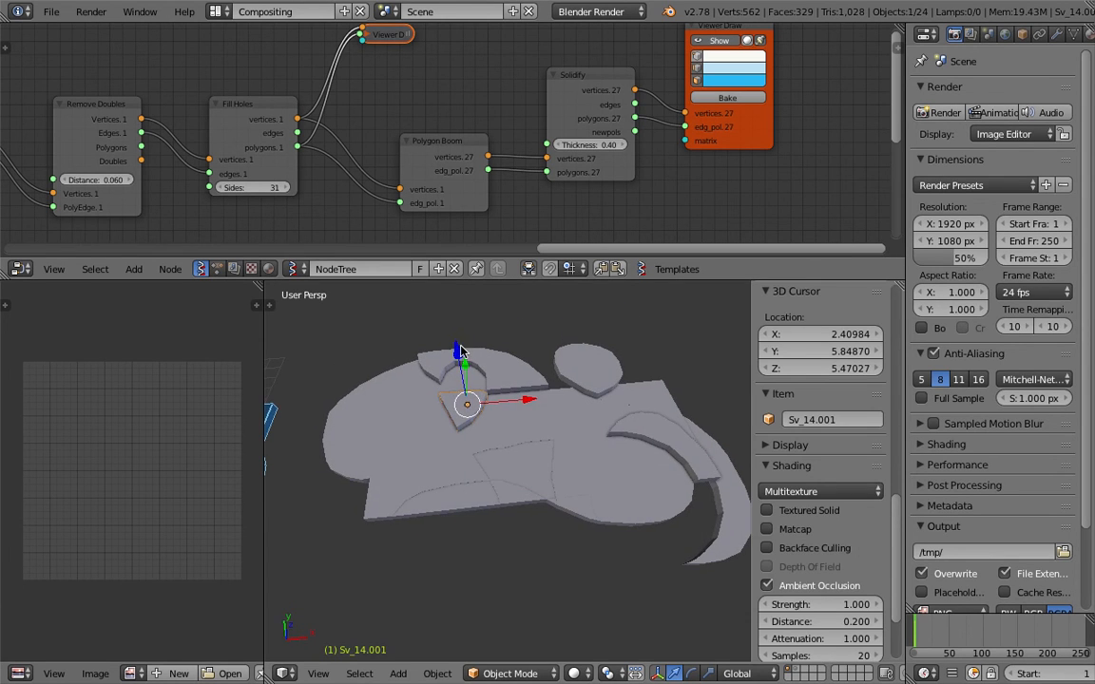
key("g")
key("z")
left_click_drag(463, 352, 464, 353)
Delete the four pieces around the narrow loop and the round piece on the back edge
right_click(494, 357)
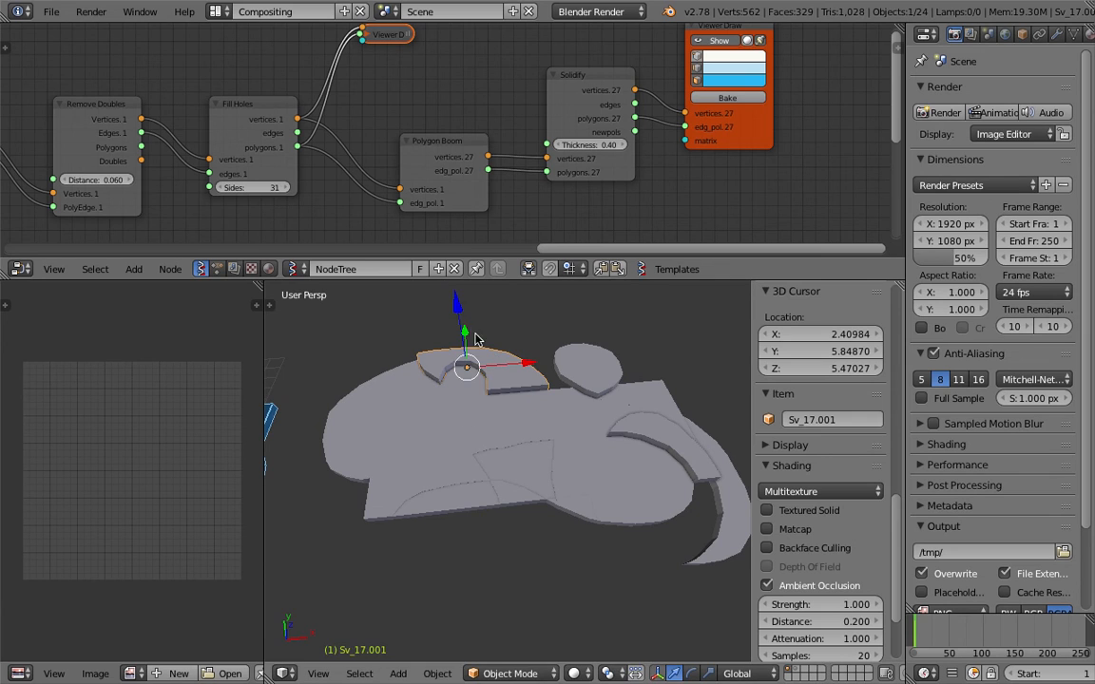
key("x")
left_click(471, 336)
right_click(456, 367)
key("x")
left_click(454, 377)
right_click(426, 378)
key("x")
left_click(400, 379)
right_click(447, 391)
key("x")
left_click(453, 390)
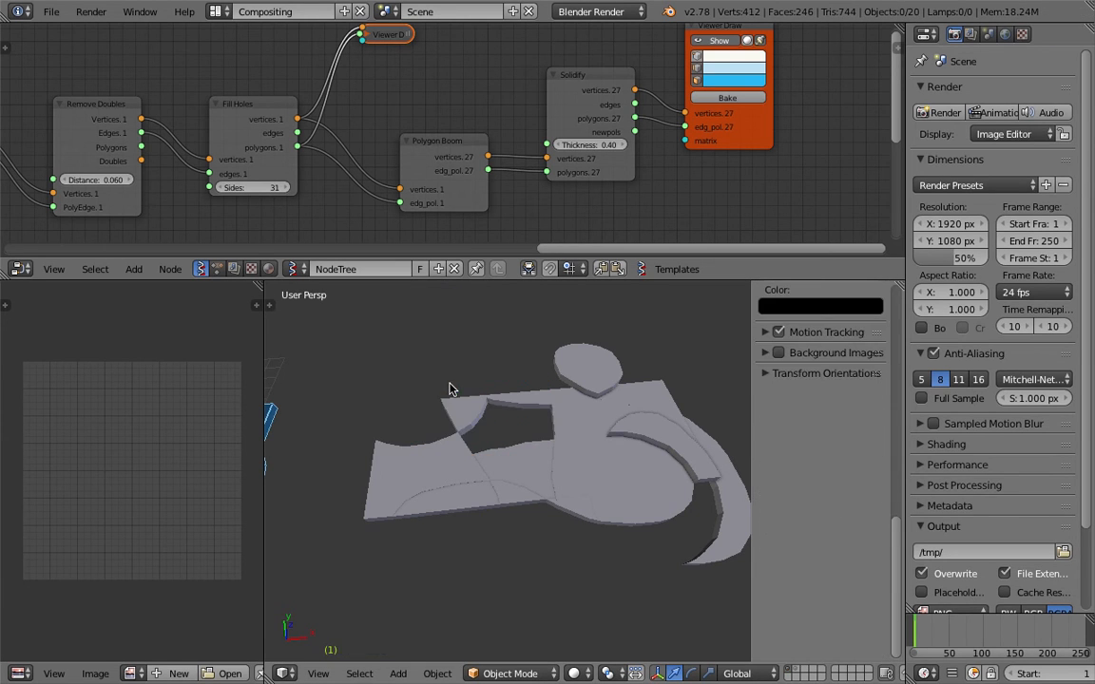
right_click(601, 357)
key("x")
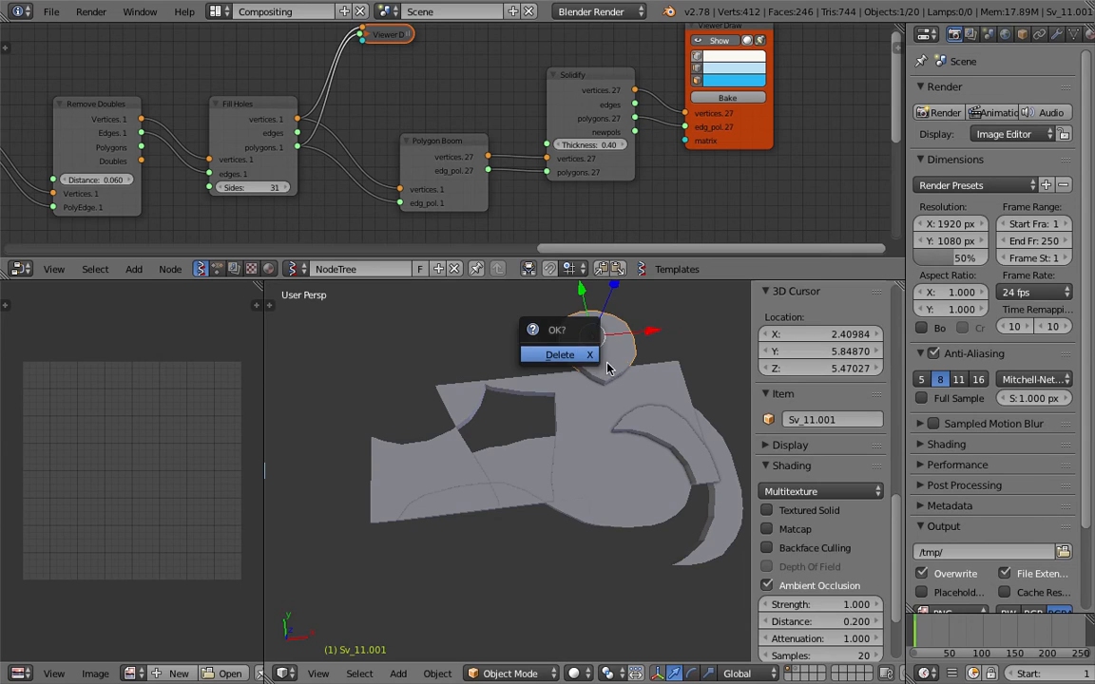
left_click(586, 362)
Lower the small back-edge piece about 0.42 along Z, and adjust the curved band and the adjoining large piece on Z
right_click(604, 378)
key("g")
key("z")
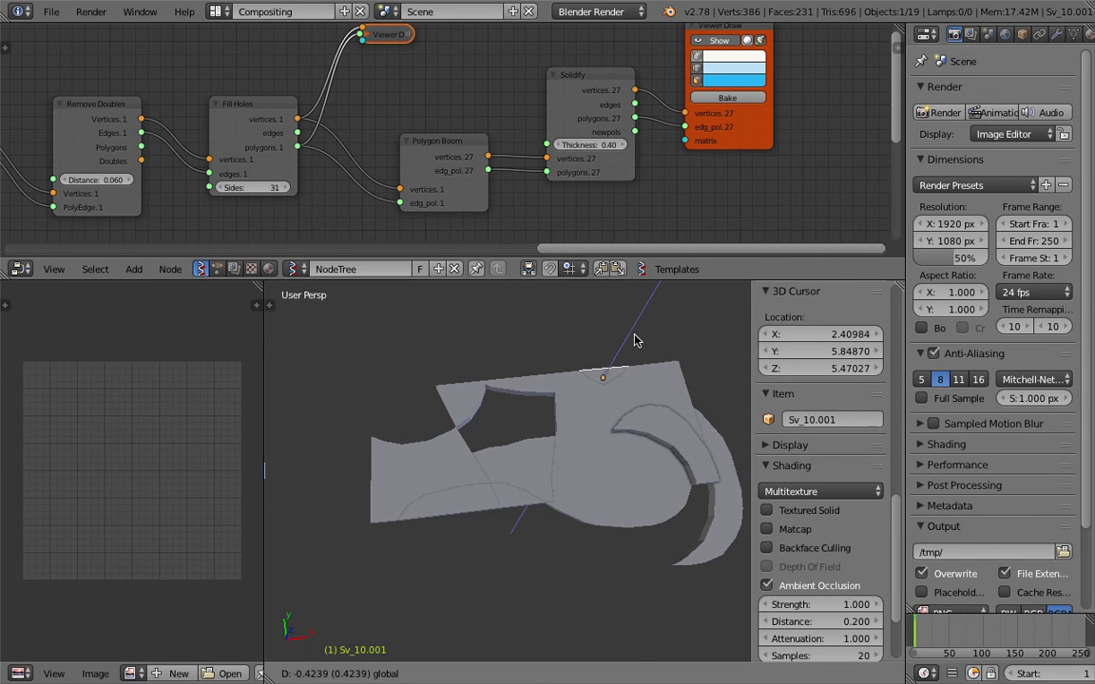
left_click(636, 340)
right_click(664, 445)
key("g")
key("z")
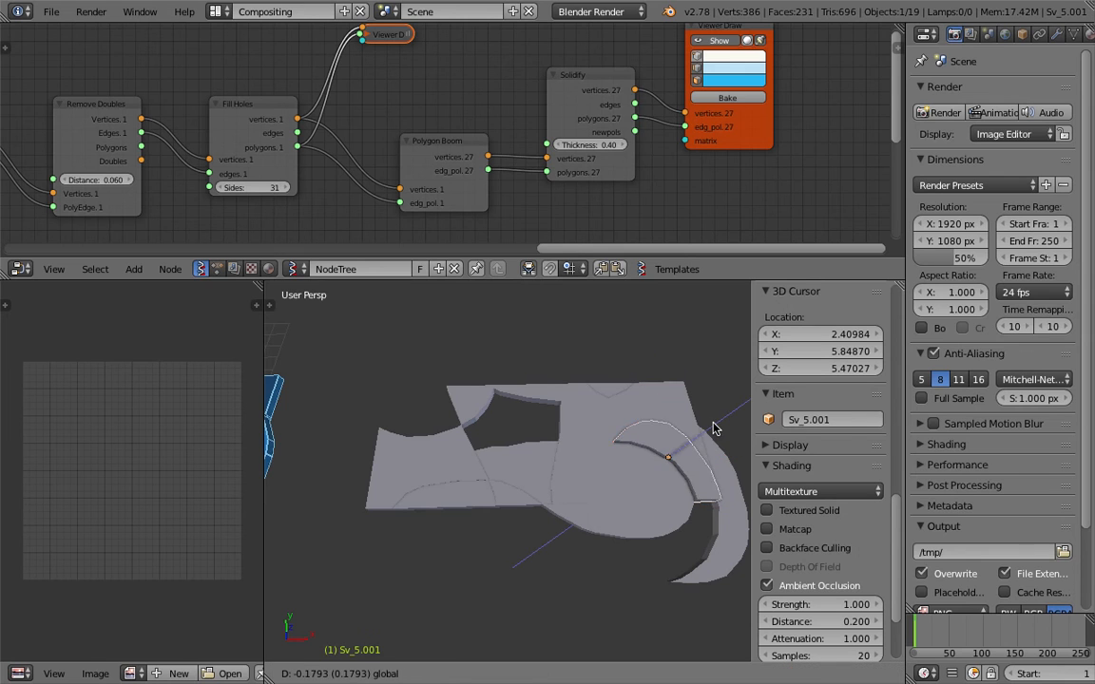
left_click(615, 403)
right_click(595, 430)
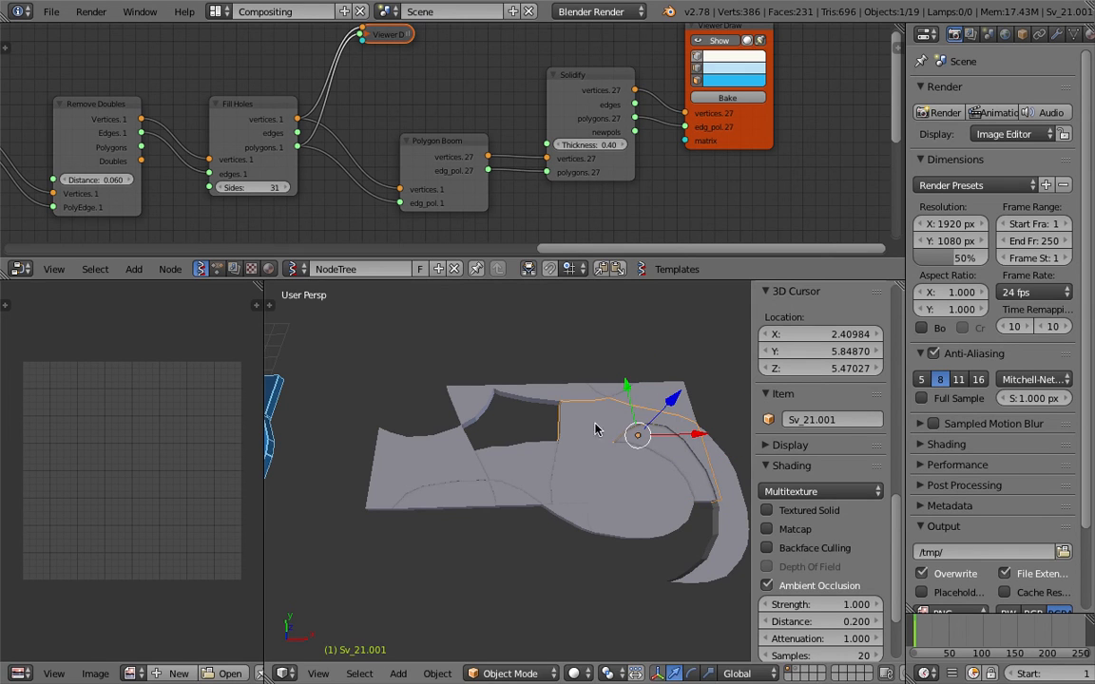
left_click_drag(675, 393, 674, 393)
left_click(673, 365)
Examine the blue node preview of the intersected pieces up close and from different angles
middle_click_drag(620, 395, 514, 396)
key("a")
key("a")
key("a")
scroll(505, 399, "up", 2)
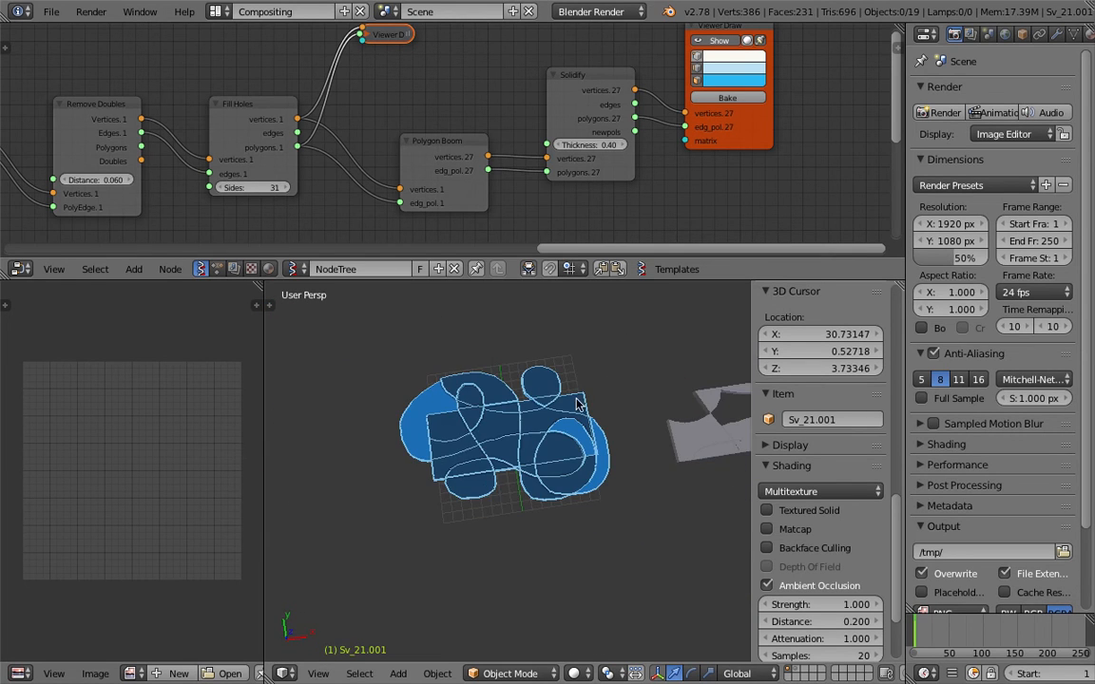
middle_click_drag(482, 459, 563, 445)
scroll(518, 456, "up", 6)
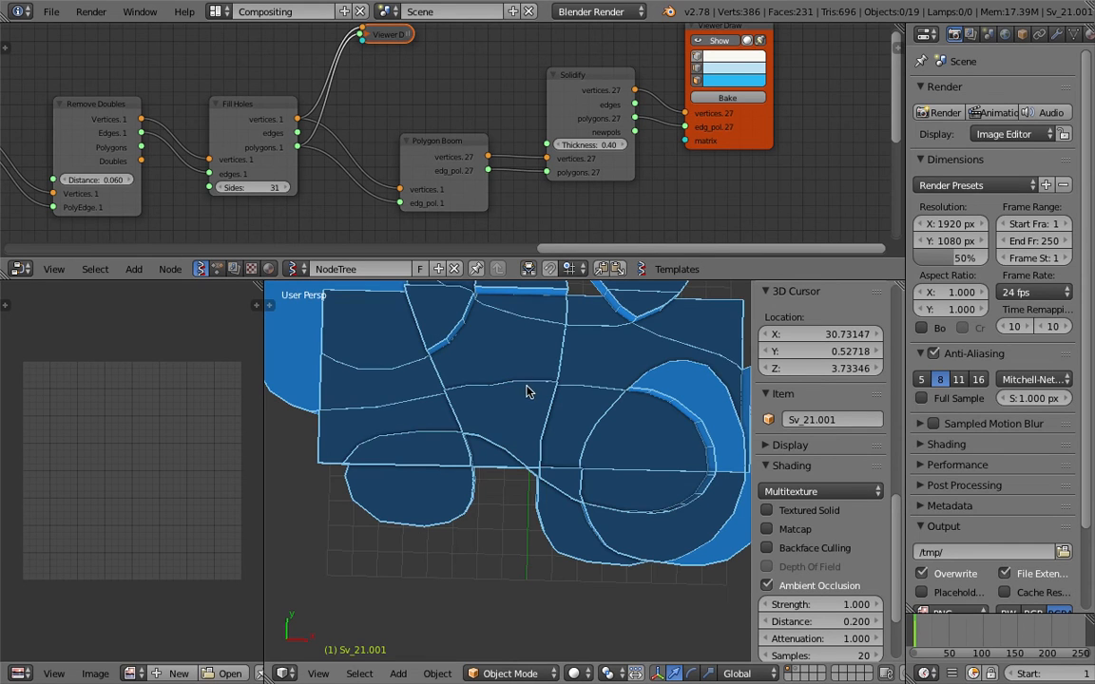
scroll(487, 426, "down", 4)
middle_click_drag(506, 423, 499, 481)
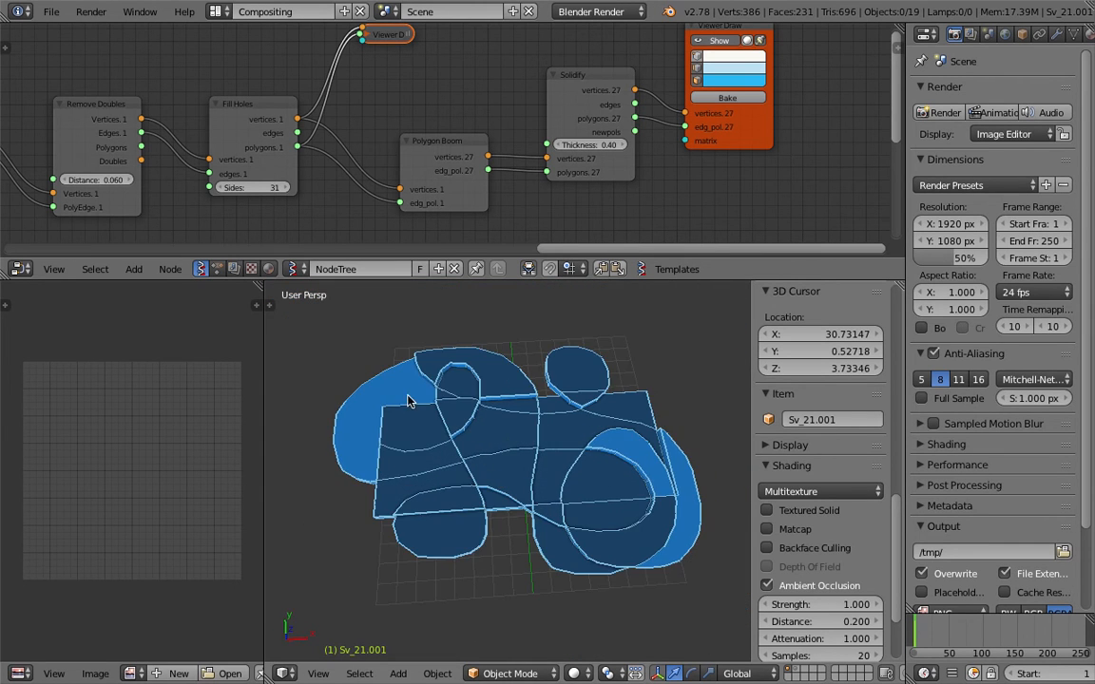
Save the scene under the next incremented file name, sv_organic_jigsaw_008.blend
left_click(51, 11)
left_click(59, 156)
left_click(970, 76)
left_click(1032, 56)
Delete all the remaining baked pieces beside the node preview
scroll(607, 452, "down", 3)
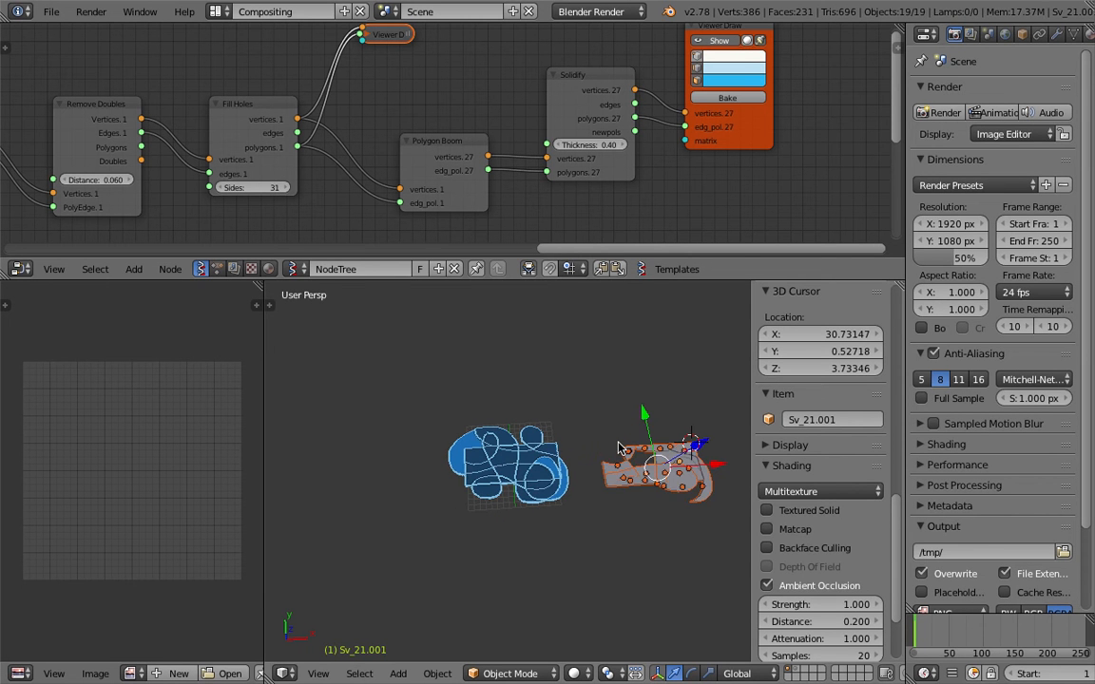
key("Delete")
scroll(582, 447, "up", 7)
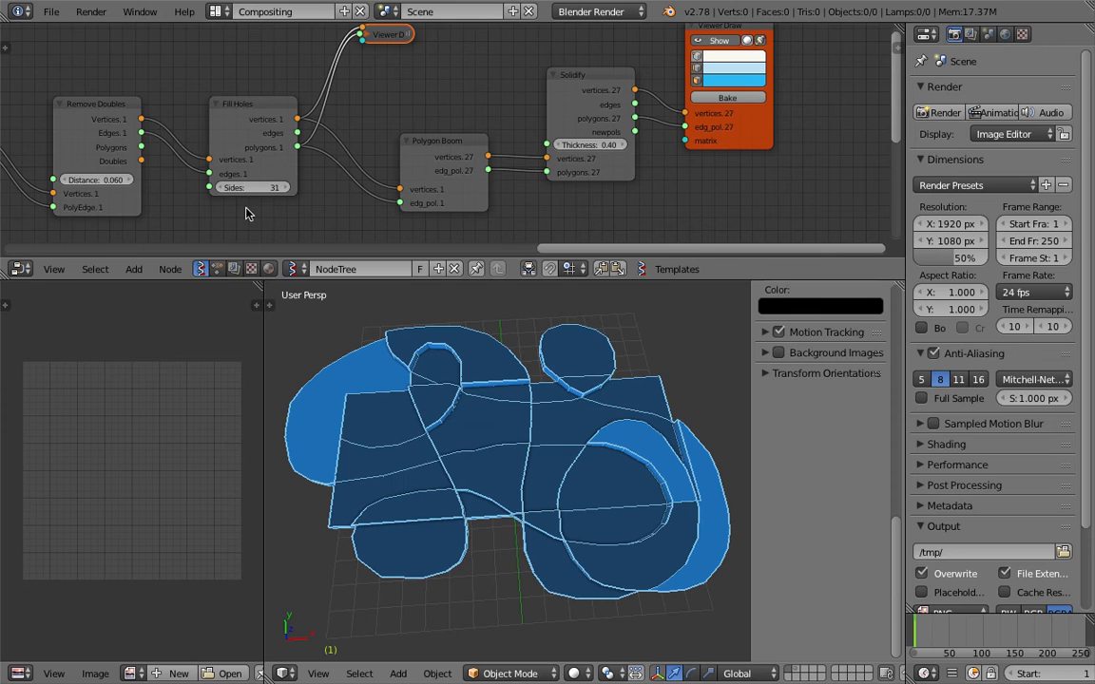
Save the cleaned-up scene as a new file with the number after 008
left_click(51, 12)
left_click(59, 154)
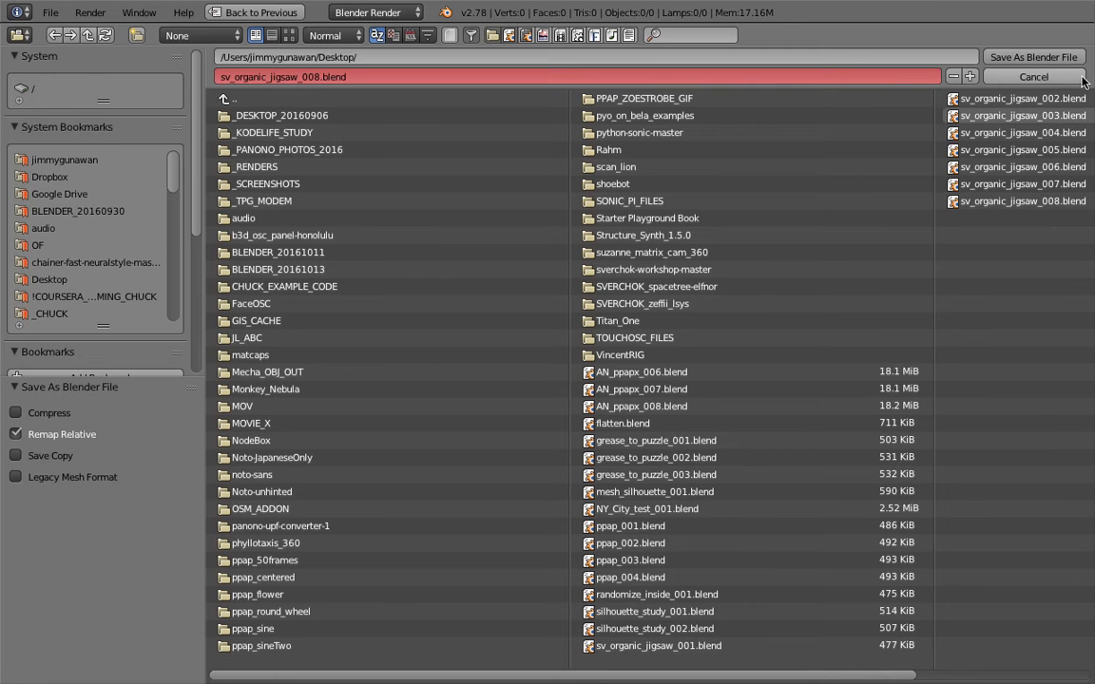
left_click(969, 76)
left_click(1032, 56)
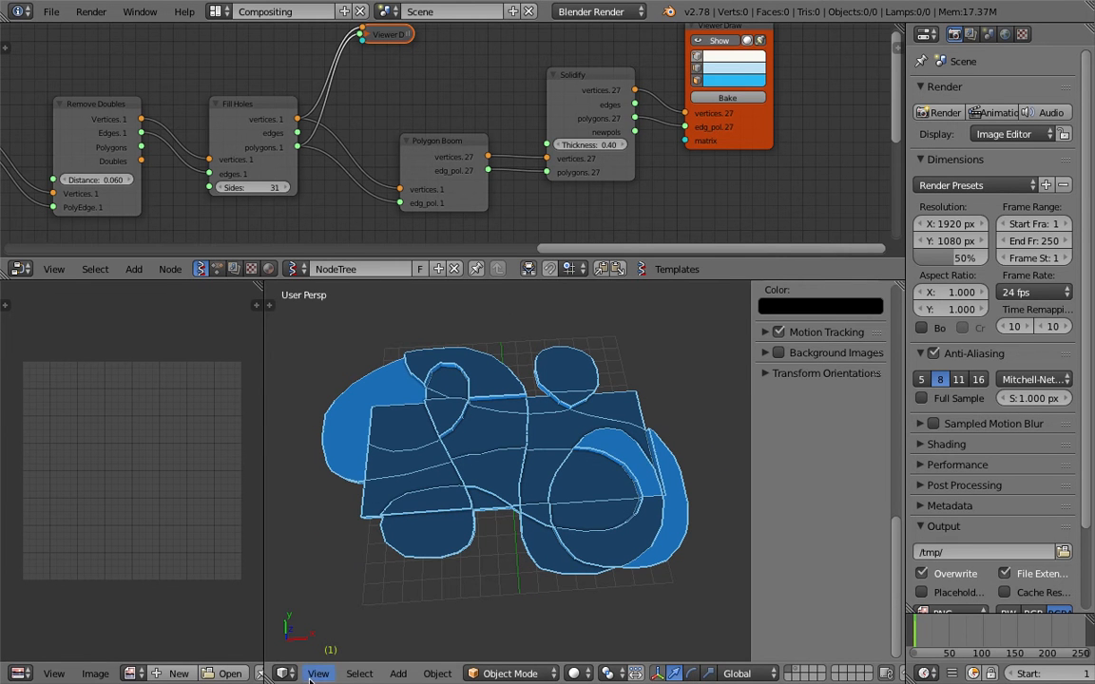
Set the 3D view to top and delete the existing grease pencil layer from the scene
left_click(319, 673)
left_click(347, 594)
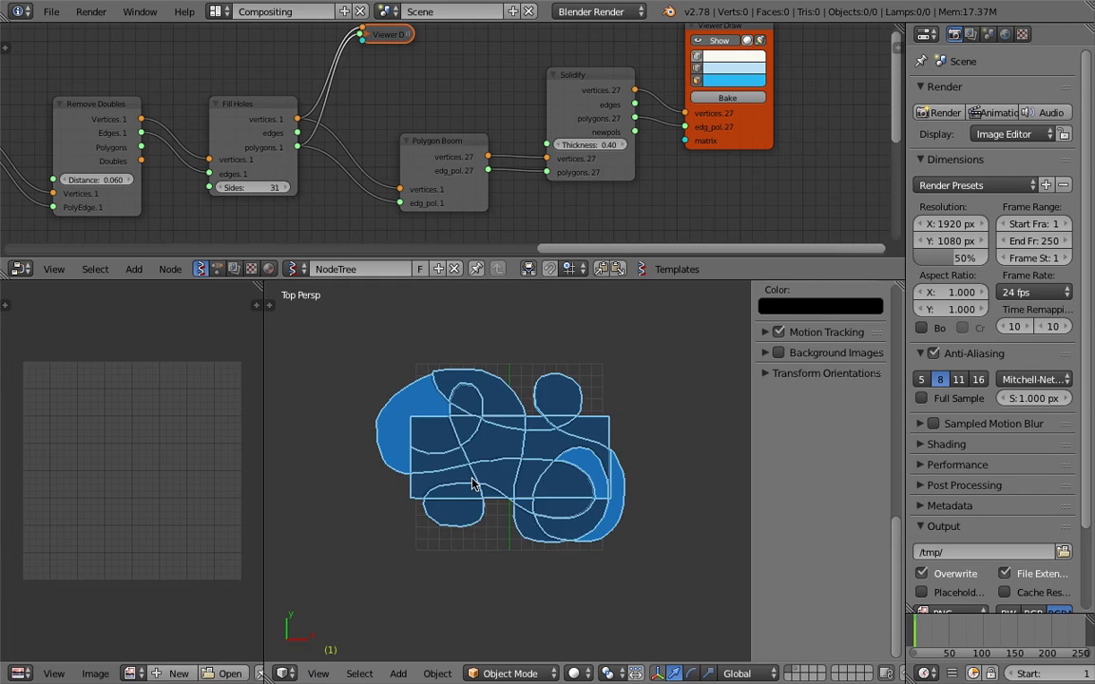
middle_click_drag(478, 480, 459, 501, "shift")
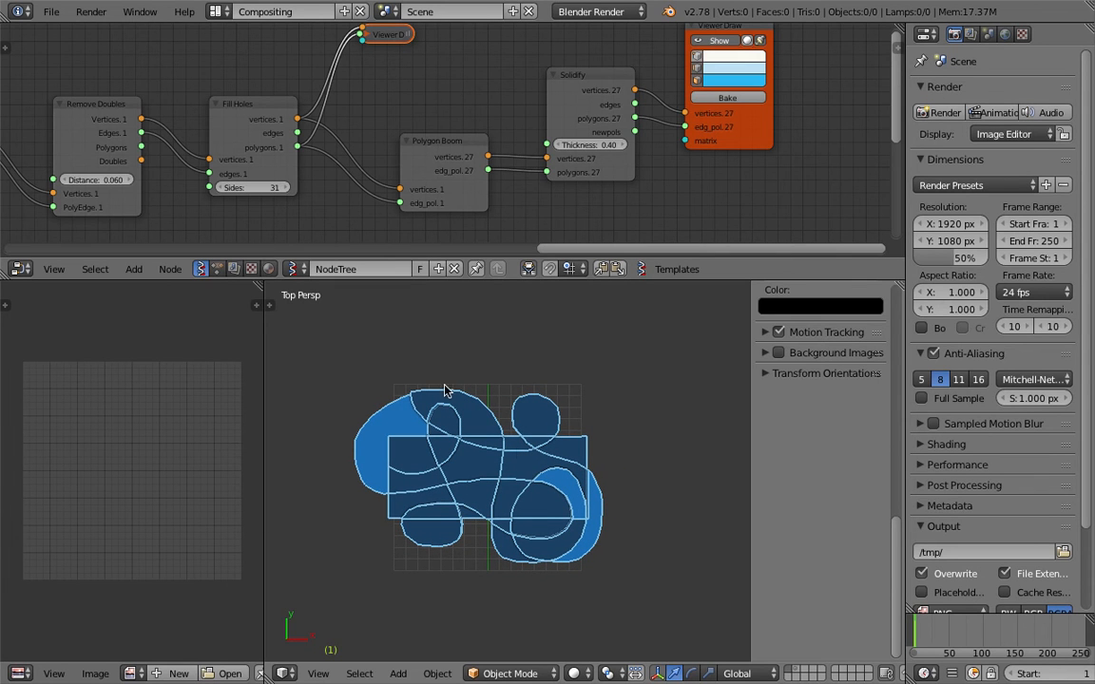
scroll(376, 211, "down", 4)
middle_click_drag(330, 228, 608, 194)
scroll(608, 194, "down", 2)
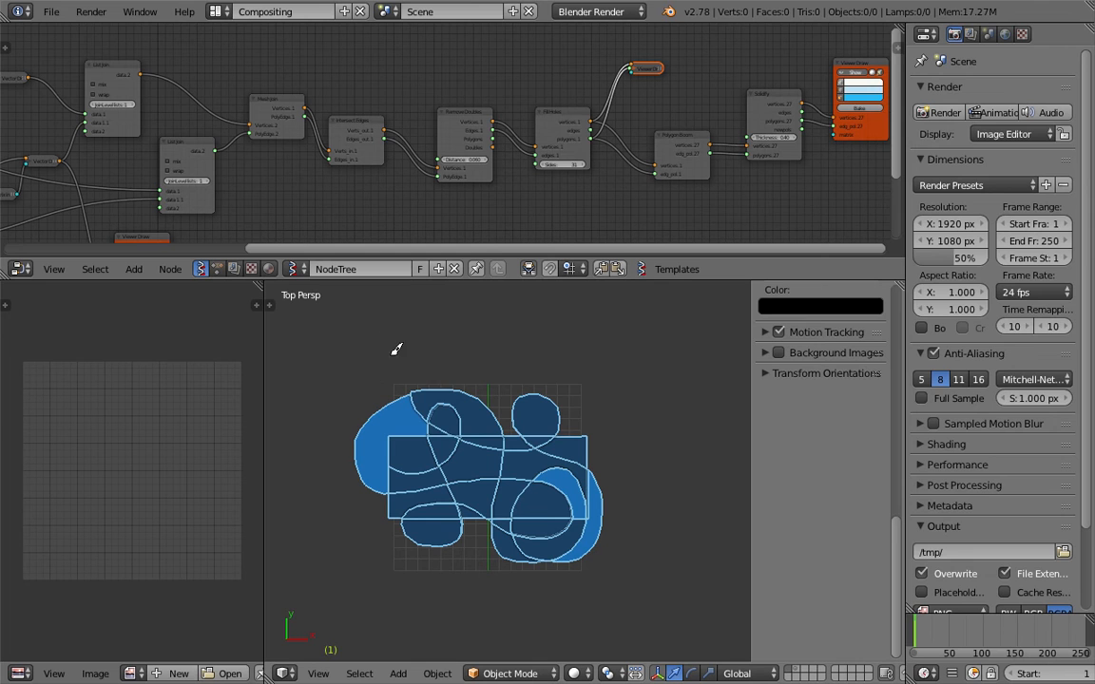
scroll(803, 378, "up", 15)
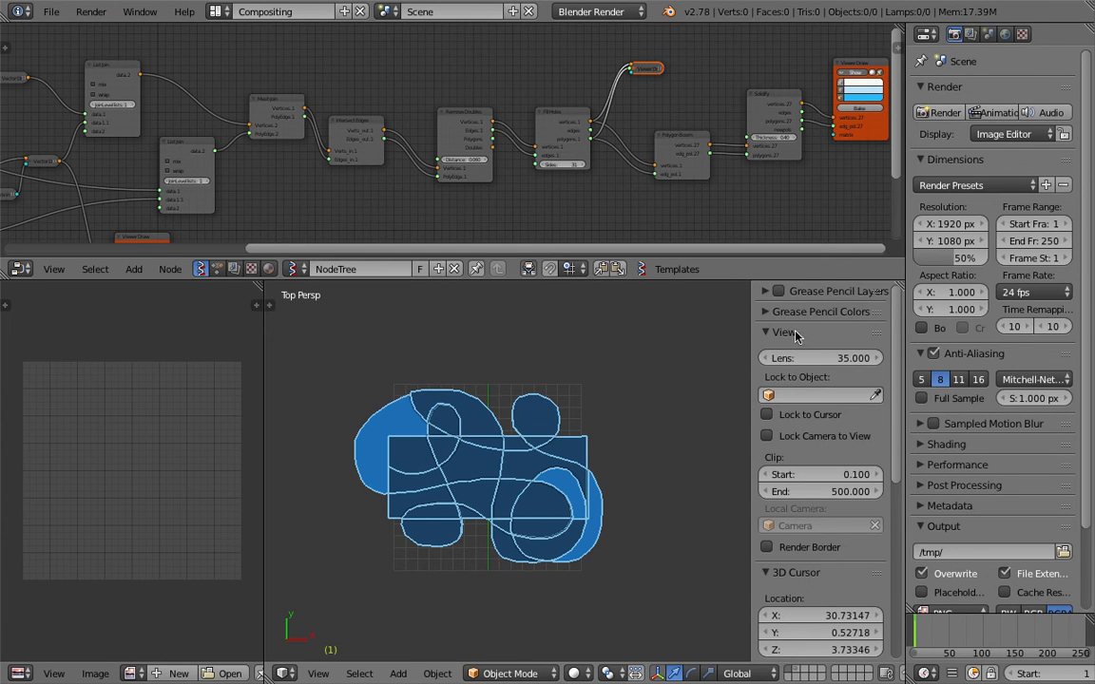
left_click(770, 295)
left_click(781, 293)
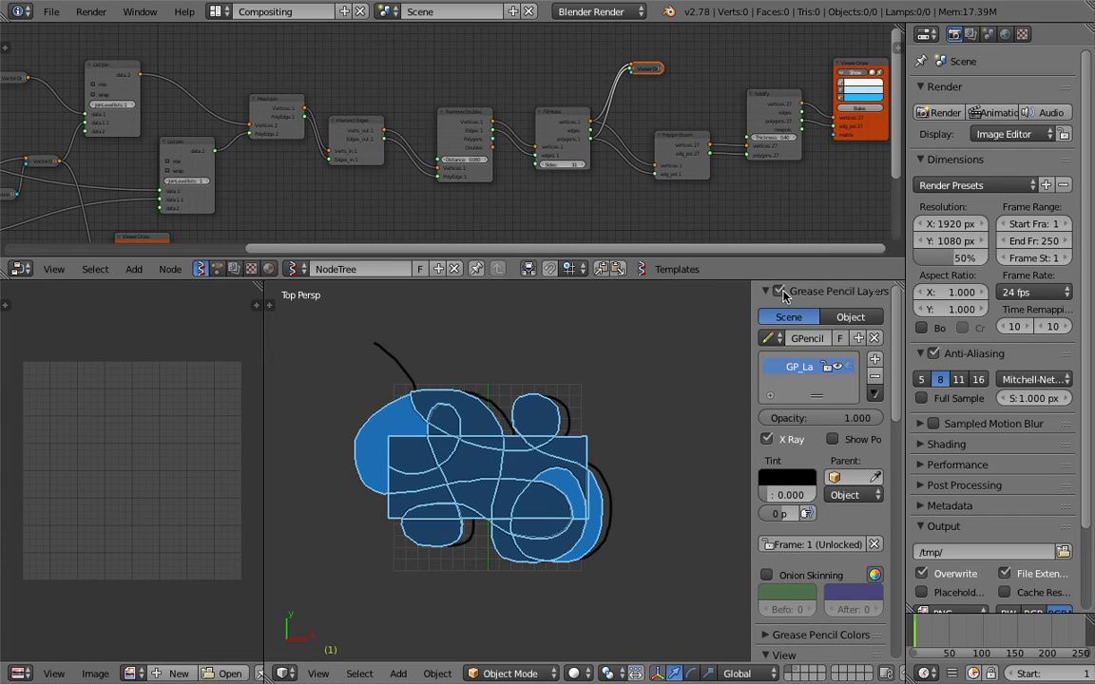
left_click(881, 378)
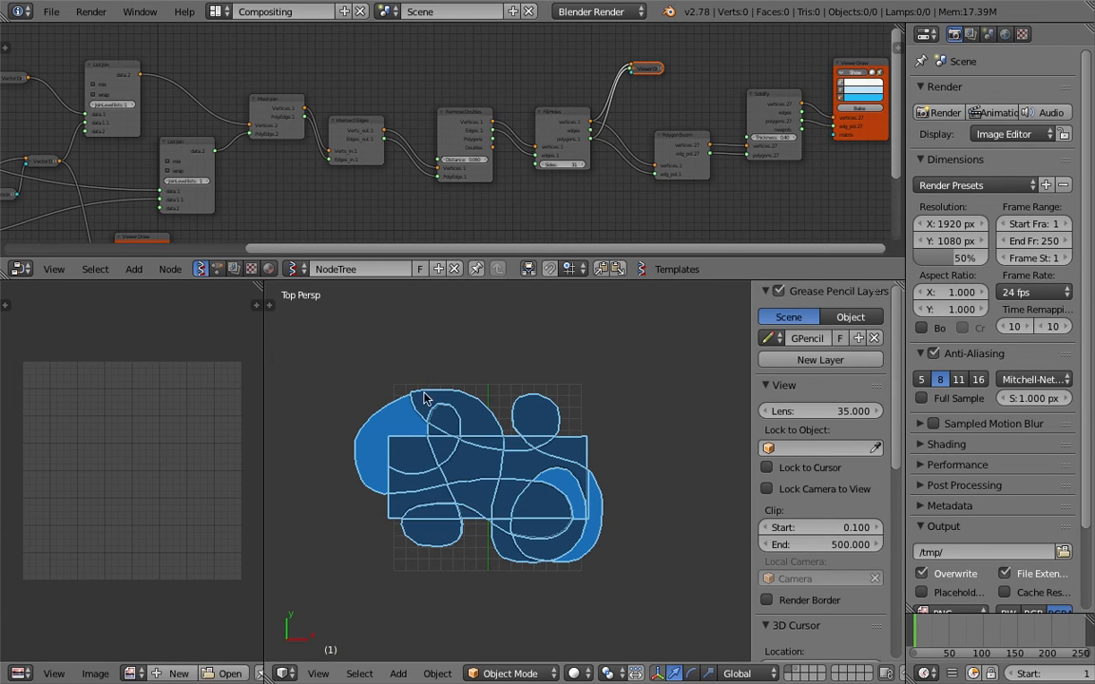
Draw a long freehand grease pencil stroke that loops and crosses itself several times over the grid
mouse_move(403, 350)
left_mouse_down()
mouse_move(357, 388)
mouse_move(362, 488)
left_mouse_up()
left_click_drag(487, 526, 518, 434)
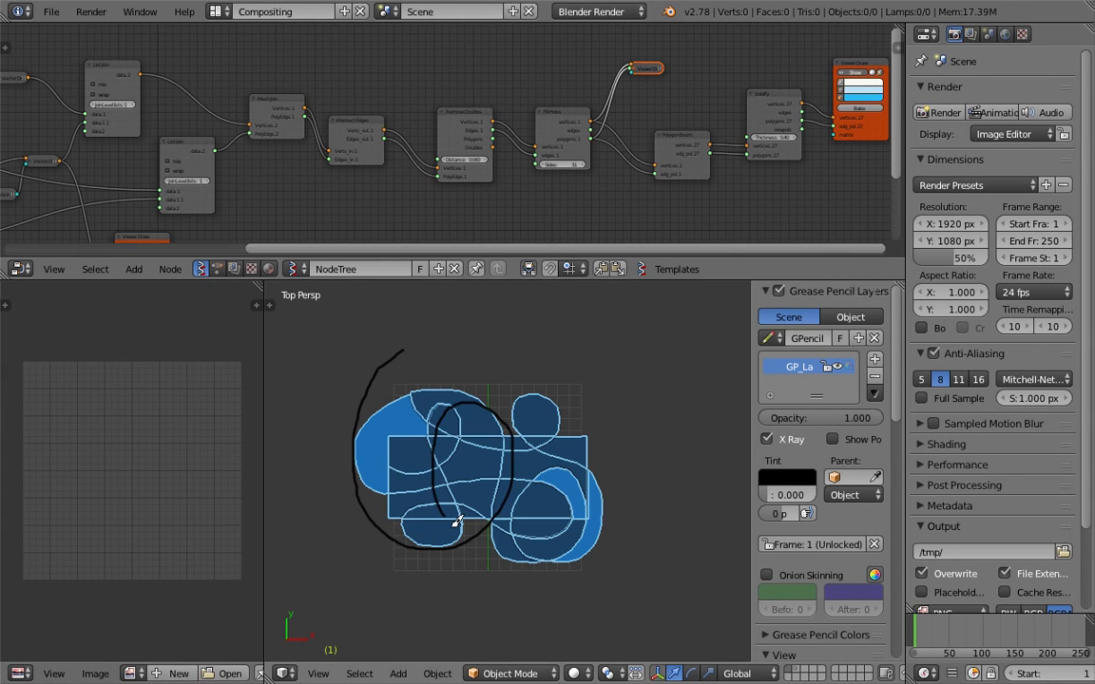
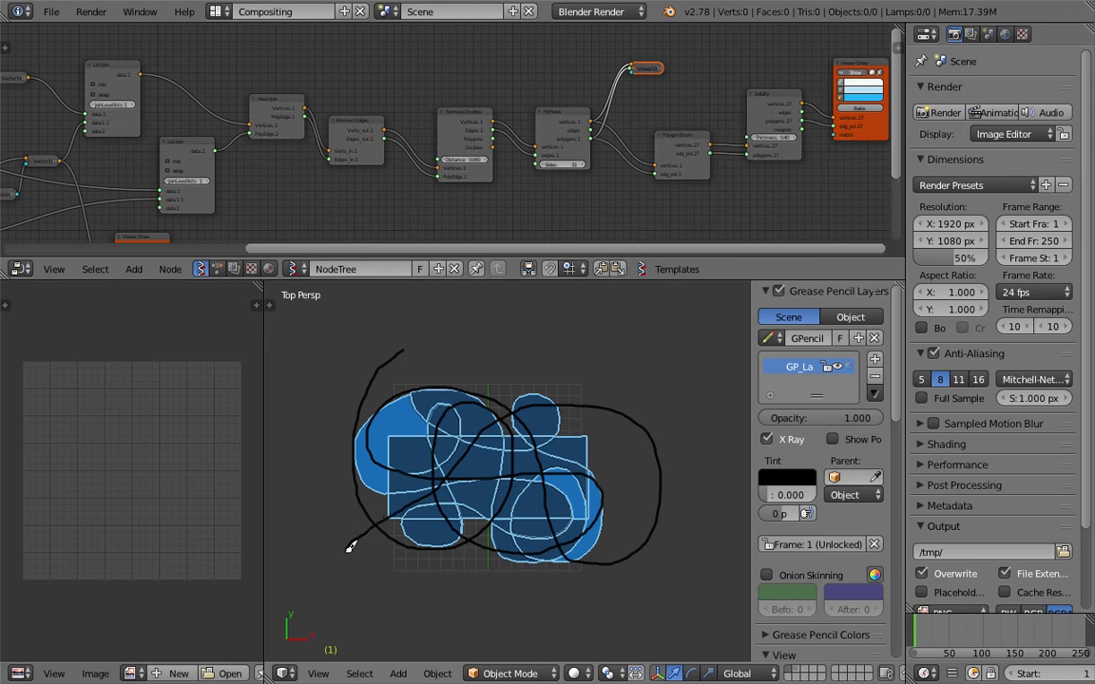
left_click_drag(351, 542, 341, 553)
mouse_move(387, 544)
middle_mouse_down()
mouse_move(416, 521)
mouse_move(452, 455)
middle_mouse_up()
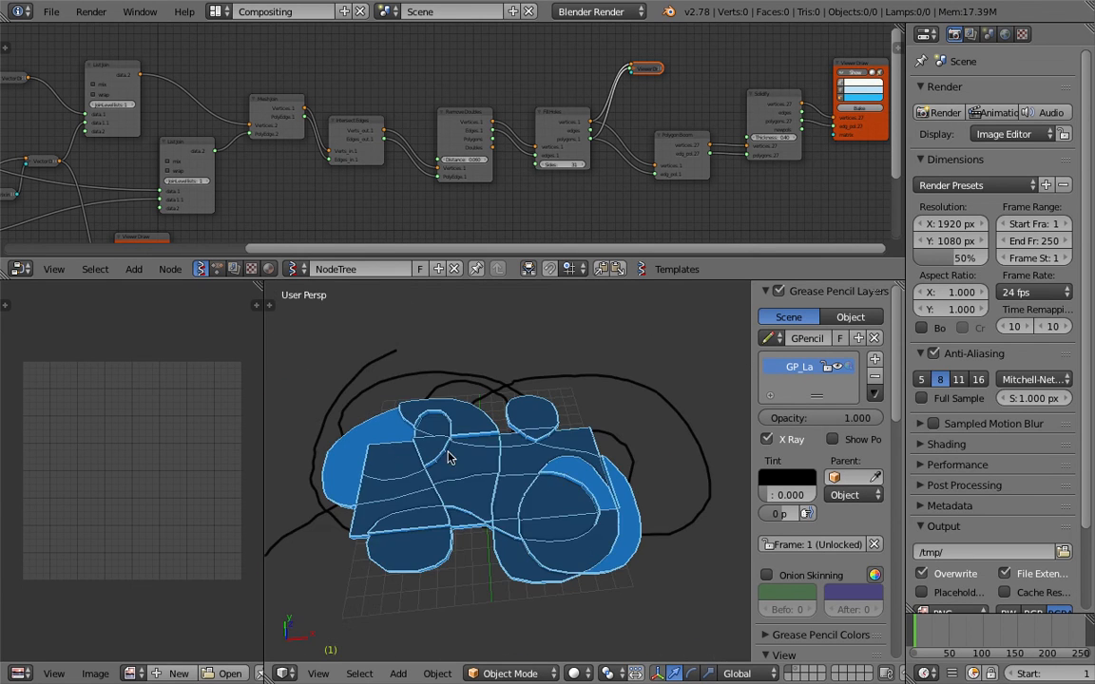
Turn off the final Viewer Draw node's preview and shift that node slightly away from Solidify
scroll(457, 466, "down", 3)
middle_click_drag(873, 70, 762, 88)
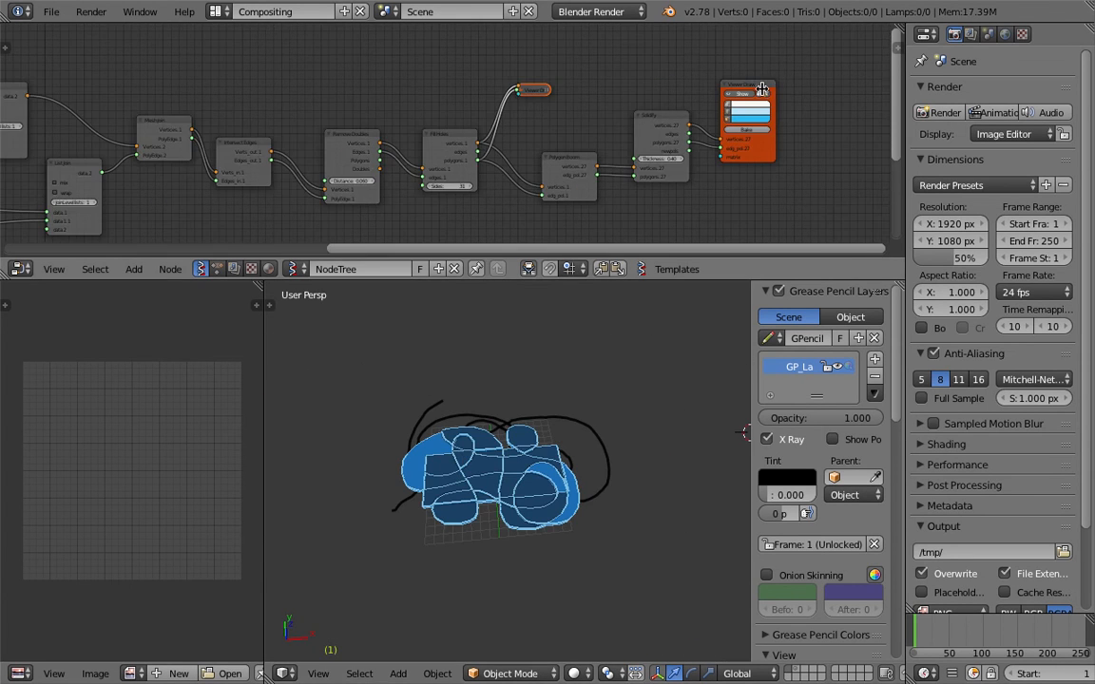
left_click(747, 92)
left_click_drag(741, 85, 760, 86)
scroll(523, 438, "up", 4)
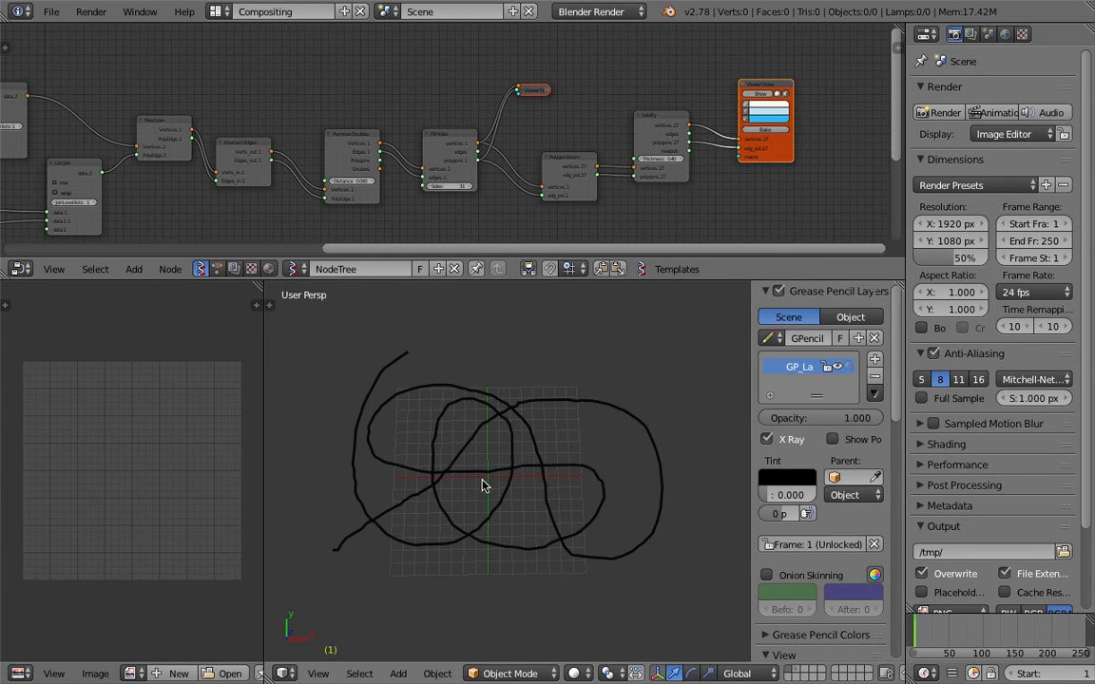
Convert the new grease pencil stroke to a Bezier Curve object, keeping it in its original position
scroll(466, 485, "down", 2)
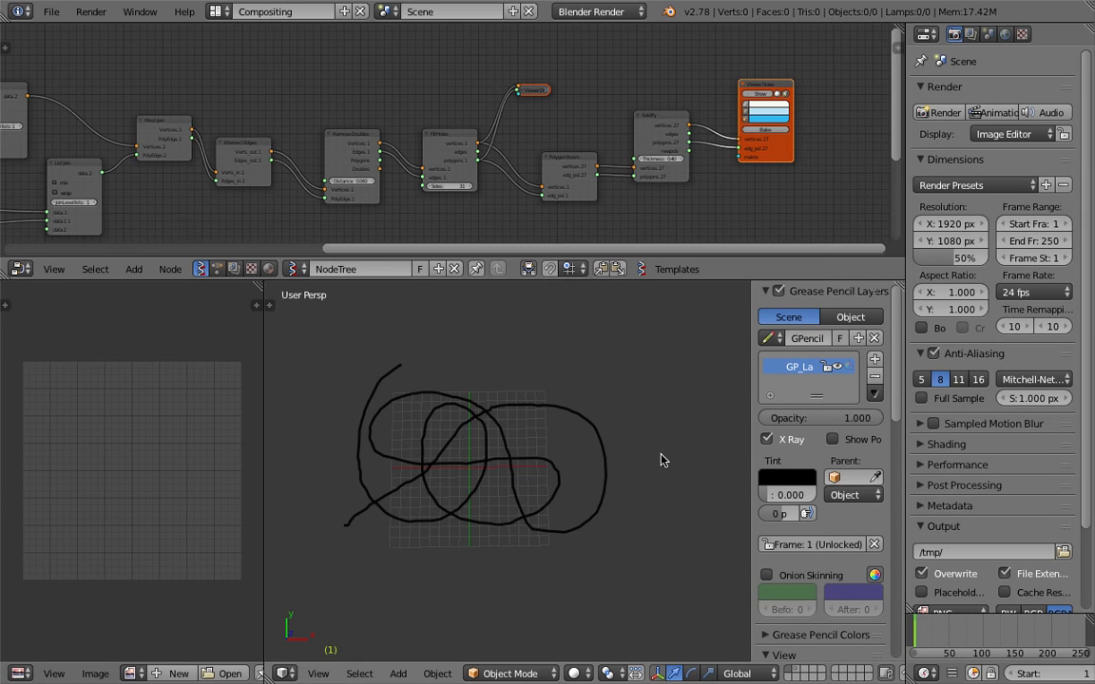
key("space")
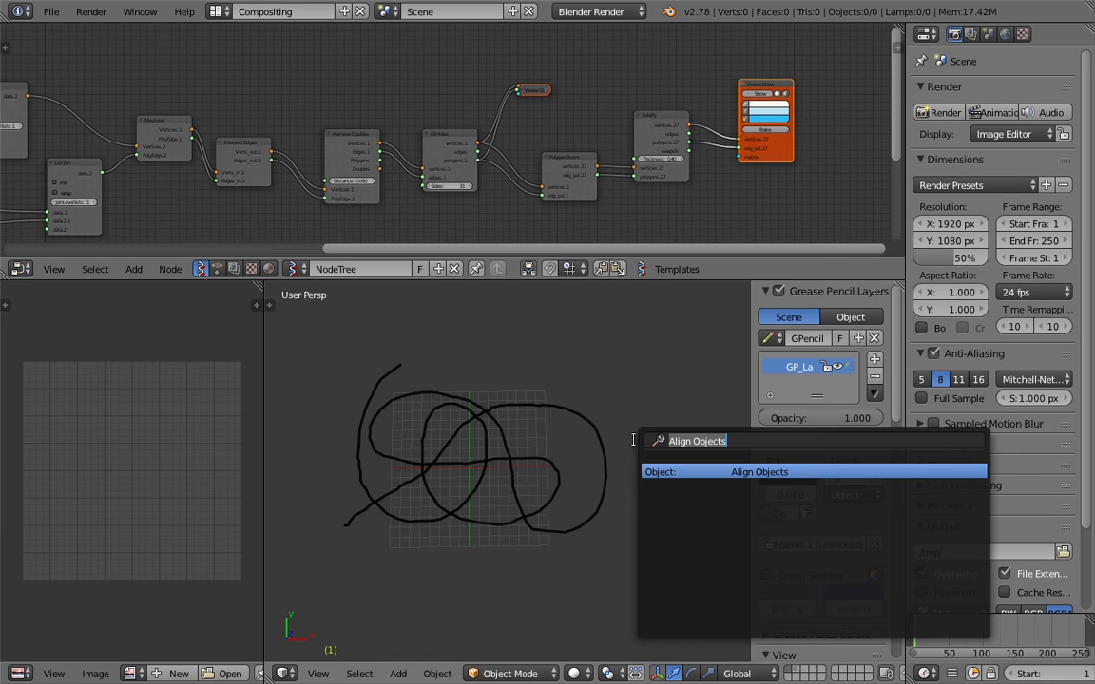
type("conver")
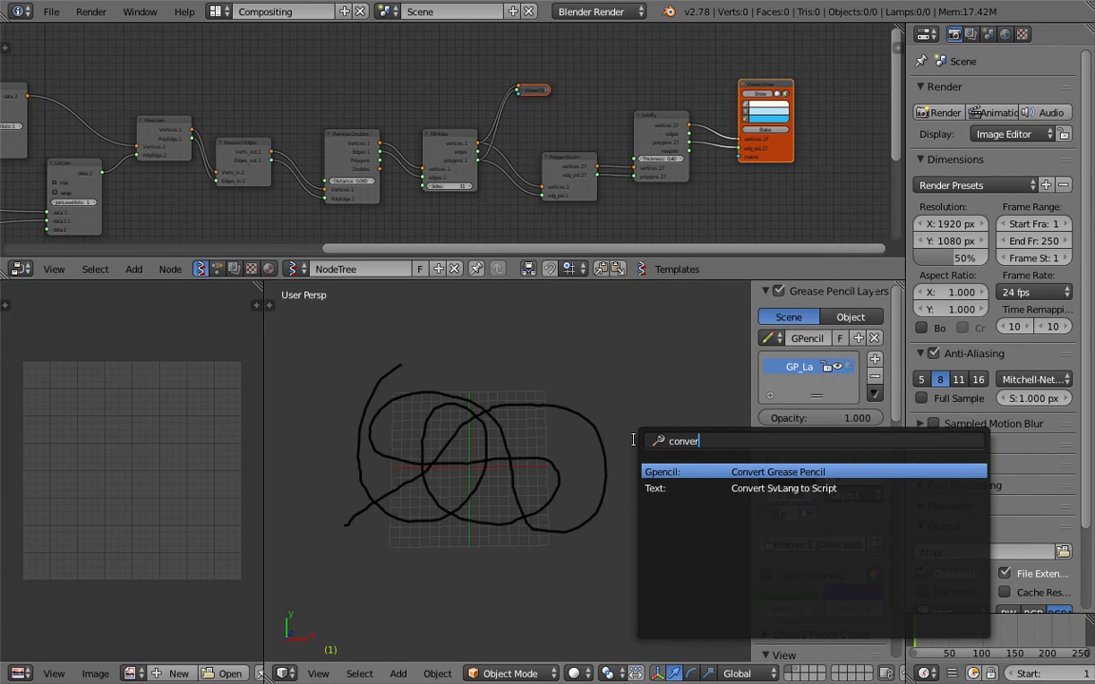
key("Return")
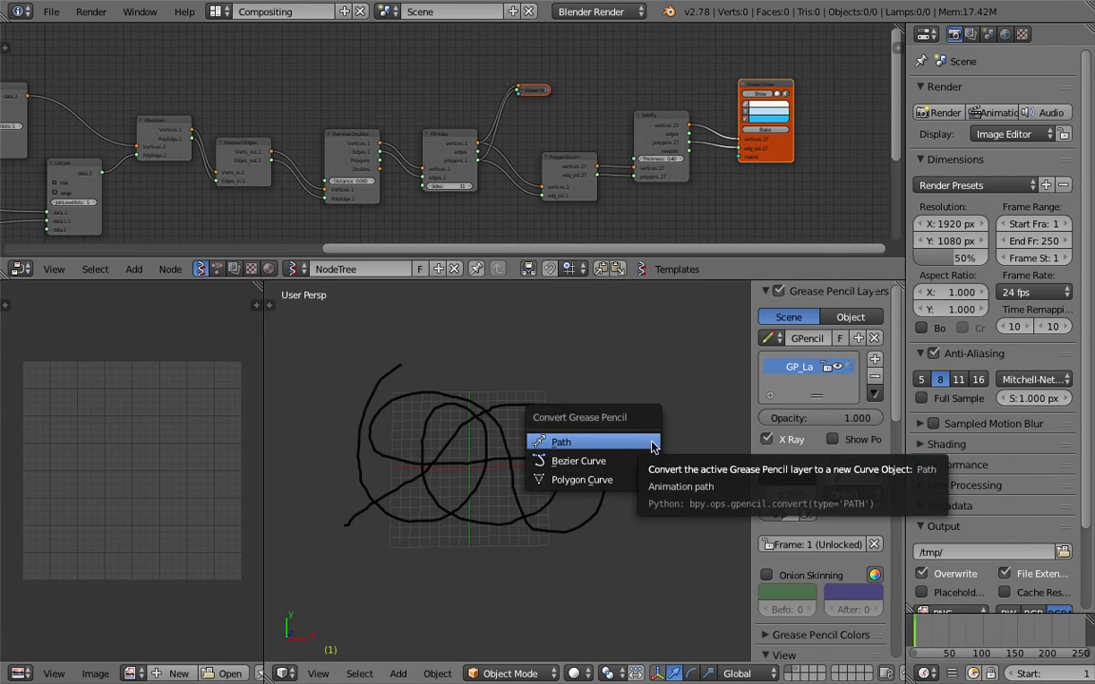
left_click(641, 459)
key("g")
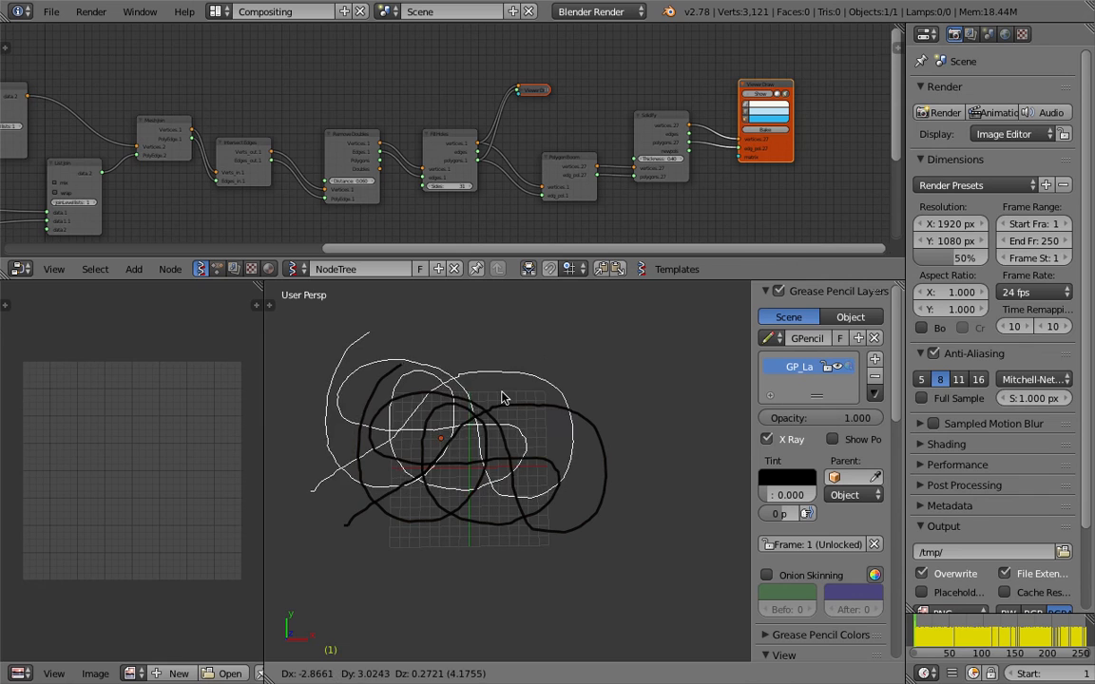
right_click(513, 400)
Hide the grease pencil layers so that only the converted curve is displayed, and return to Object Mode
key("Tab")
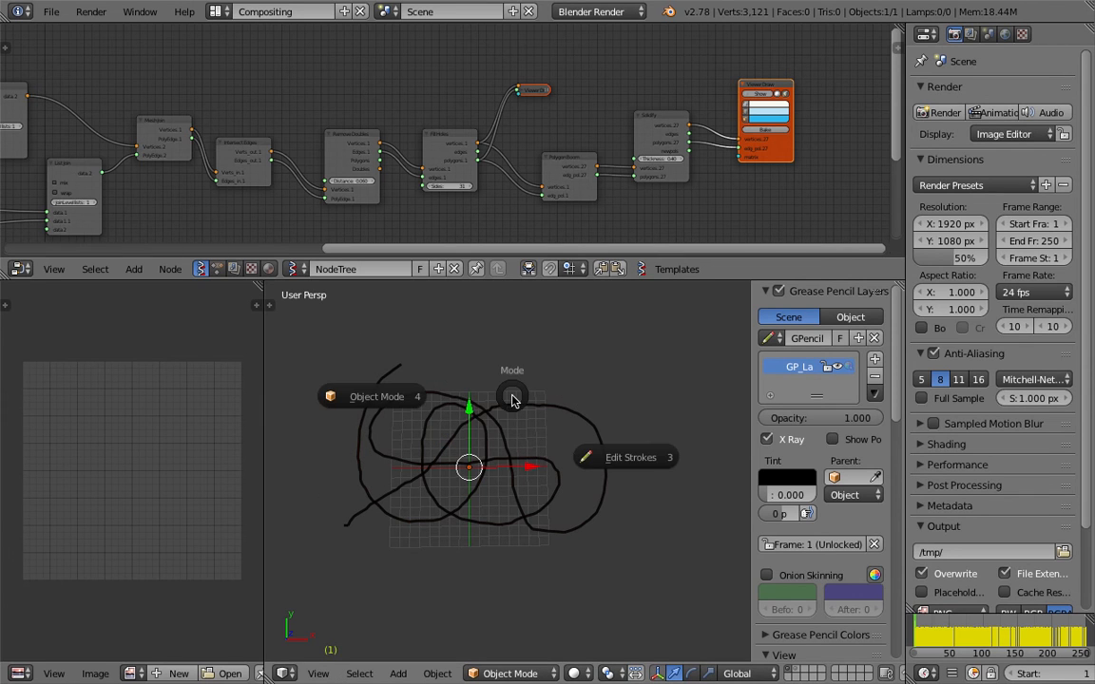
left_click(609, 459)
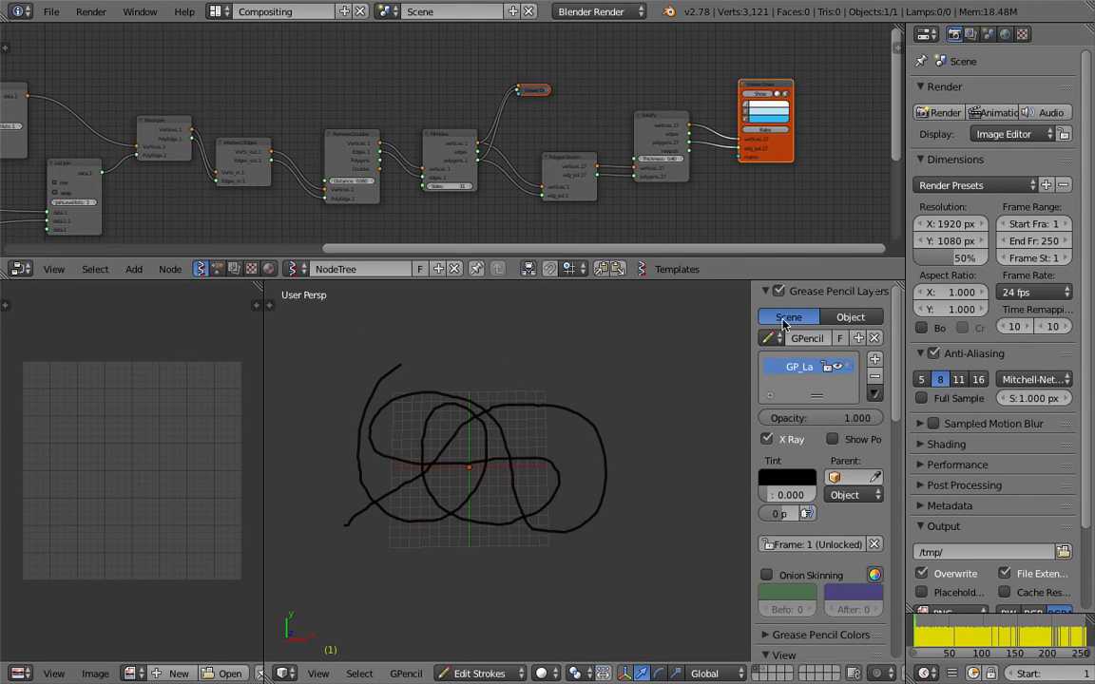
key("a")
key("Tab")
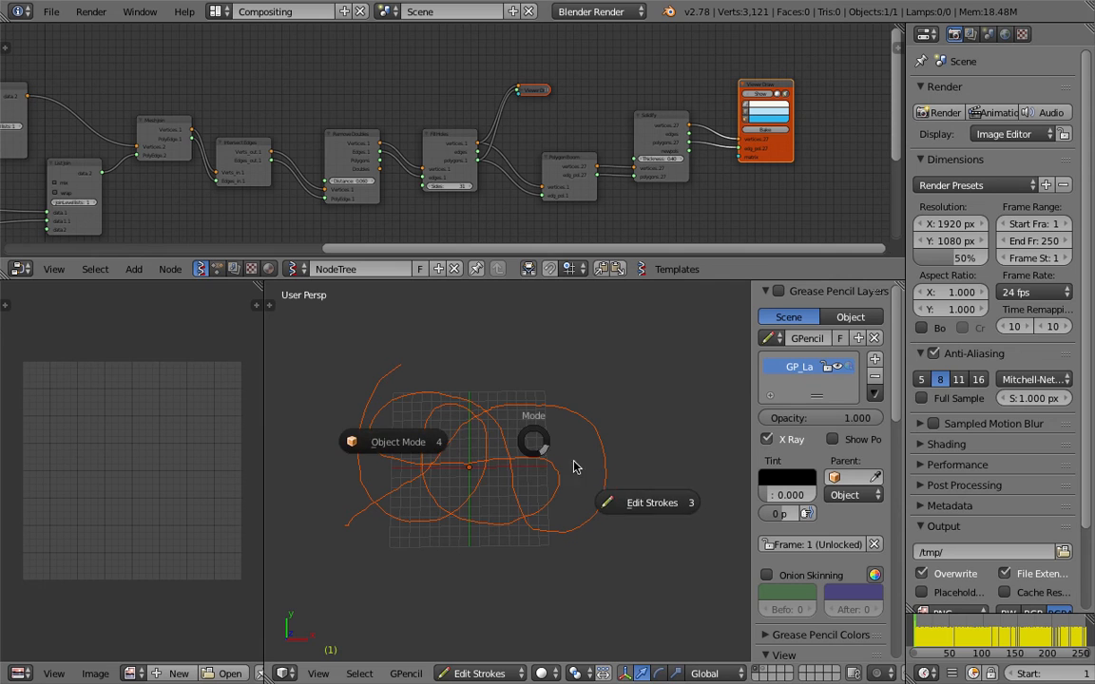
left_click(604, 468)
mouse_move(584, 455)
middle_mouse_down()
mouse_move(513, 447)
mouse_move(521, 420)
mouse_move(521, 429)
middle_mouse_up()
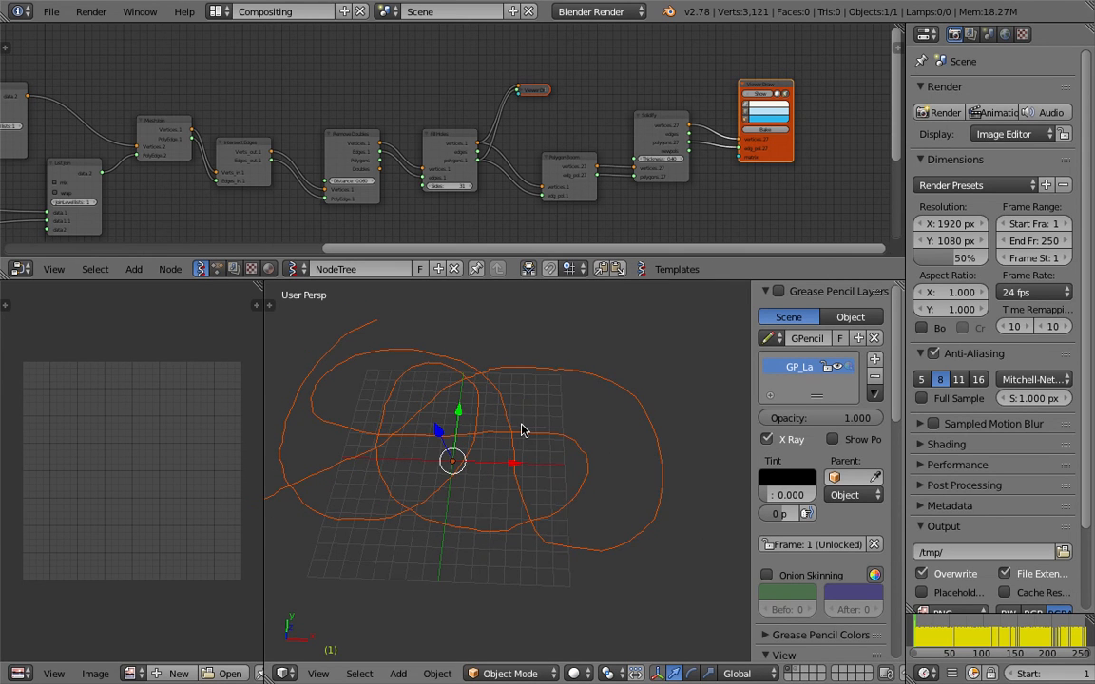
key("space")
type("conv")
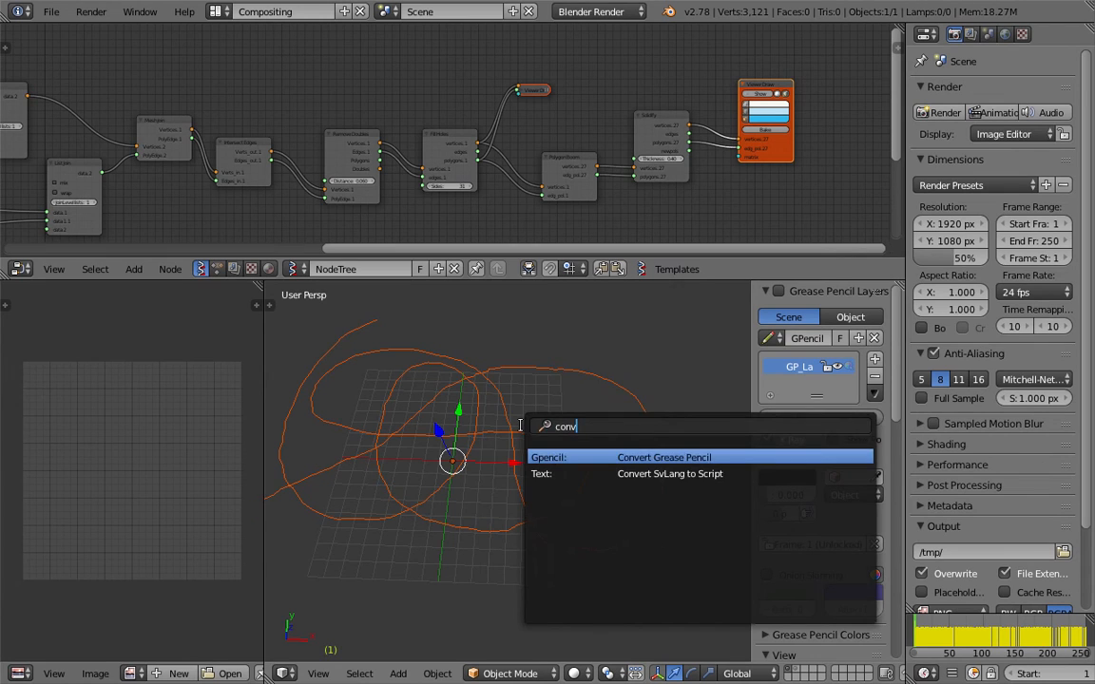
key("Return")
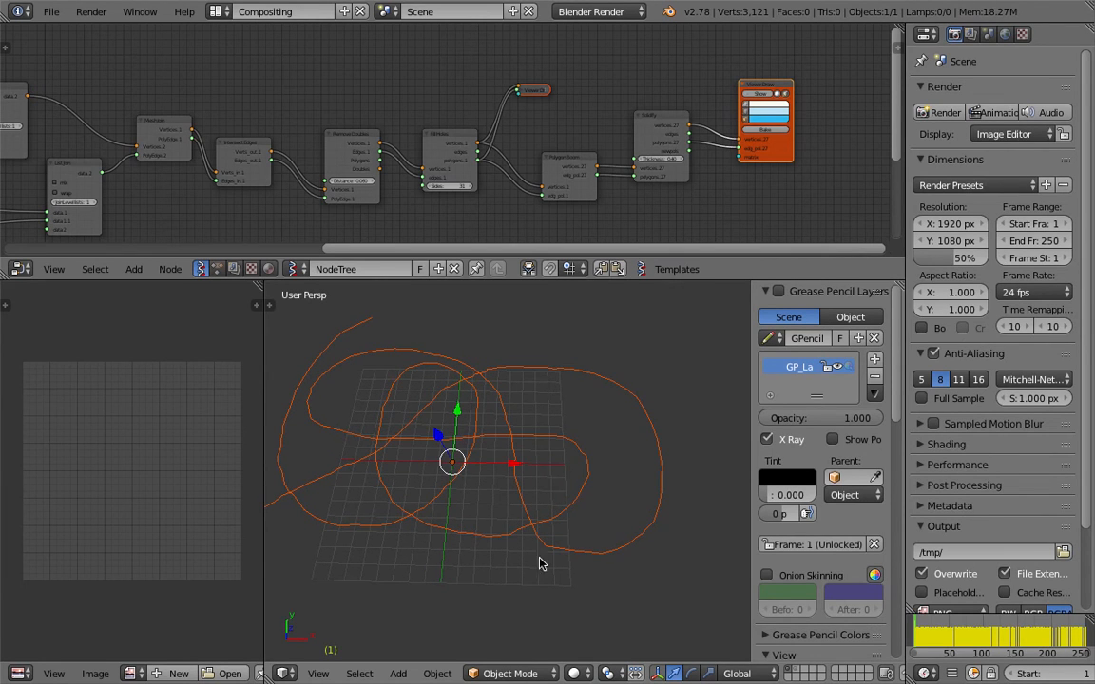
left_click(510, 674)
left_click(487, 630)
left_click(480, 673)
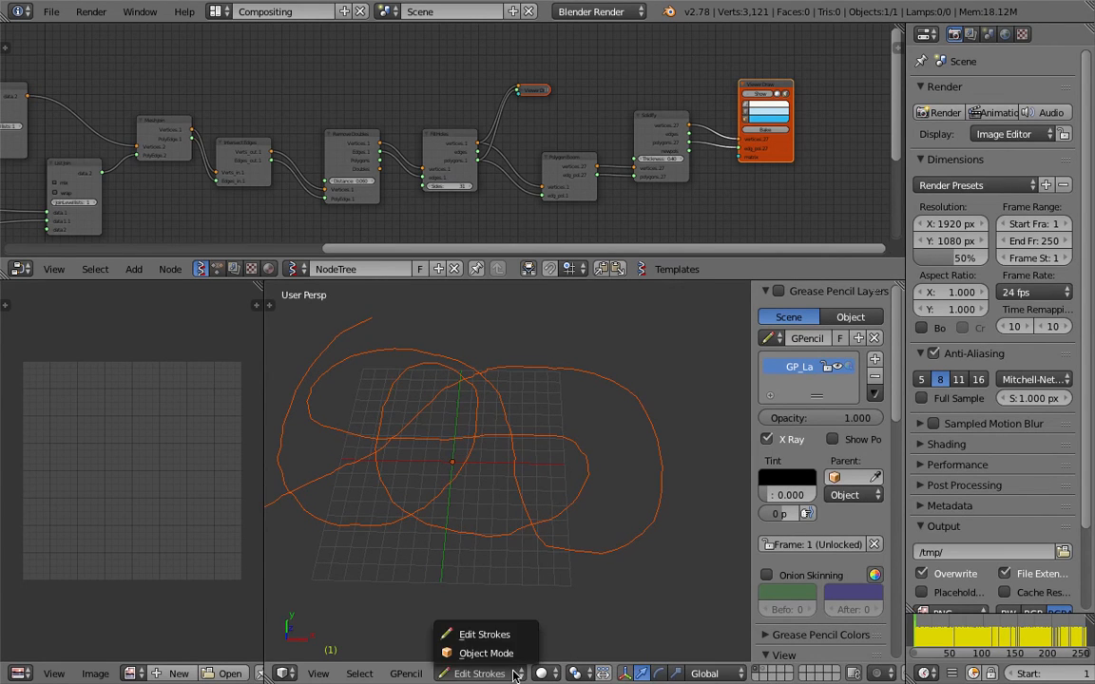
left_click(514, 655)
Select the converted curve and run Simplify Curves on it
scroll(518, 487, "down", 1)
mouse_move(519, 482)
middle_mouse_down()
mouse_move(514, 433)
mouse_move(537, 400)
middle_mouse_up()
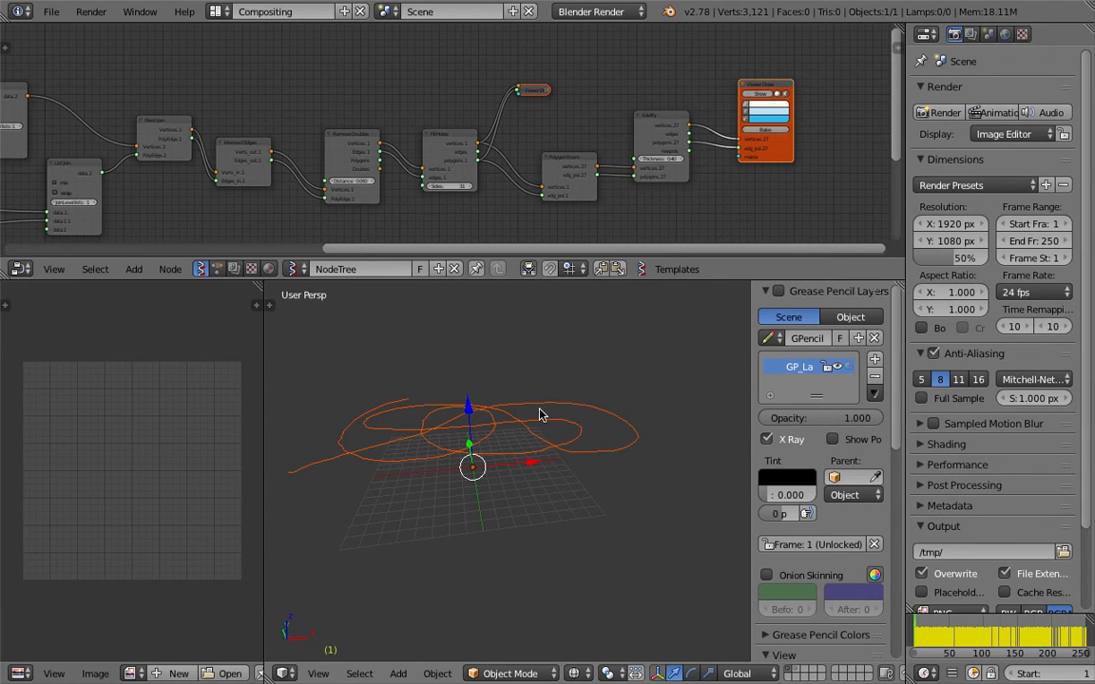
right_click(541, 411)
key("Tab")
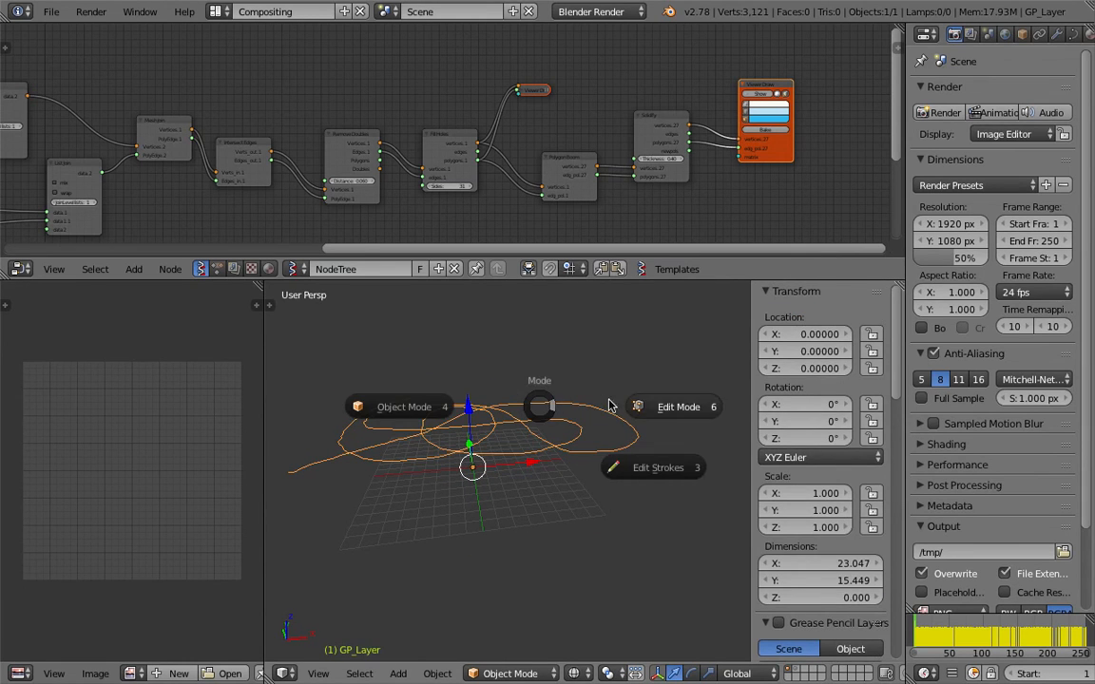
left_click(570, 404)
key("a")
key("space")
type("simpl")
key("Return")
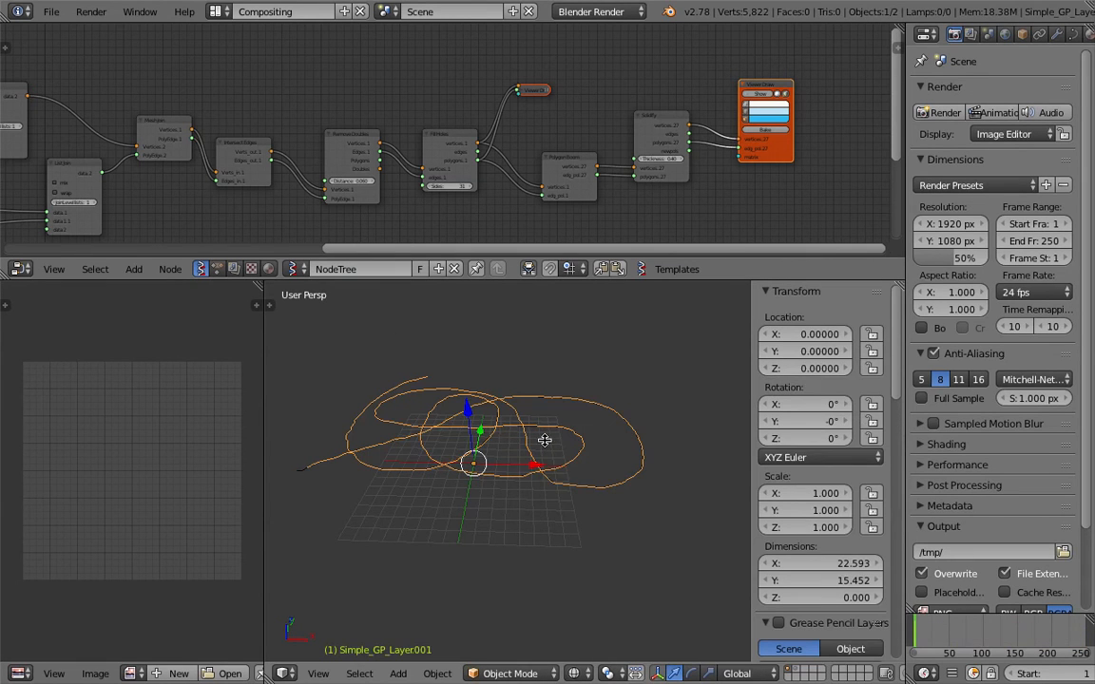
Set the Simplify Curves error to 0.060 and its output splines to Poly
key("t")
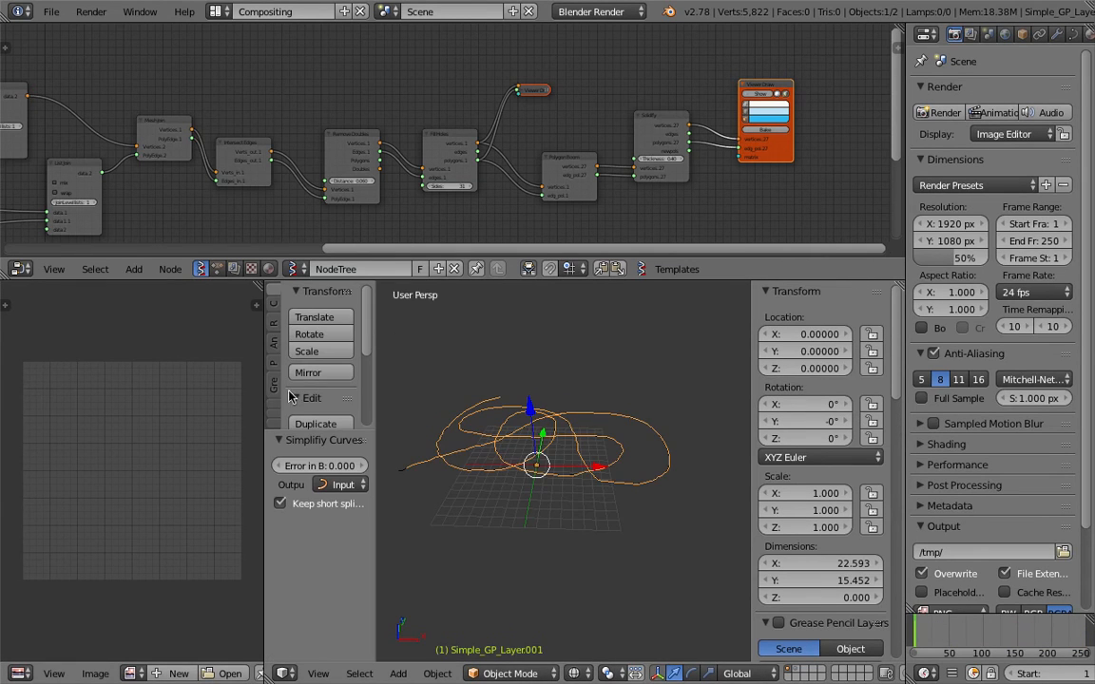
left_click(361, 468)
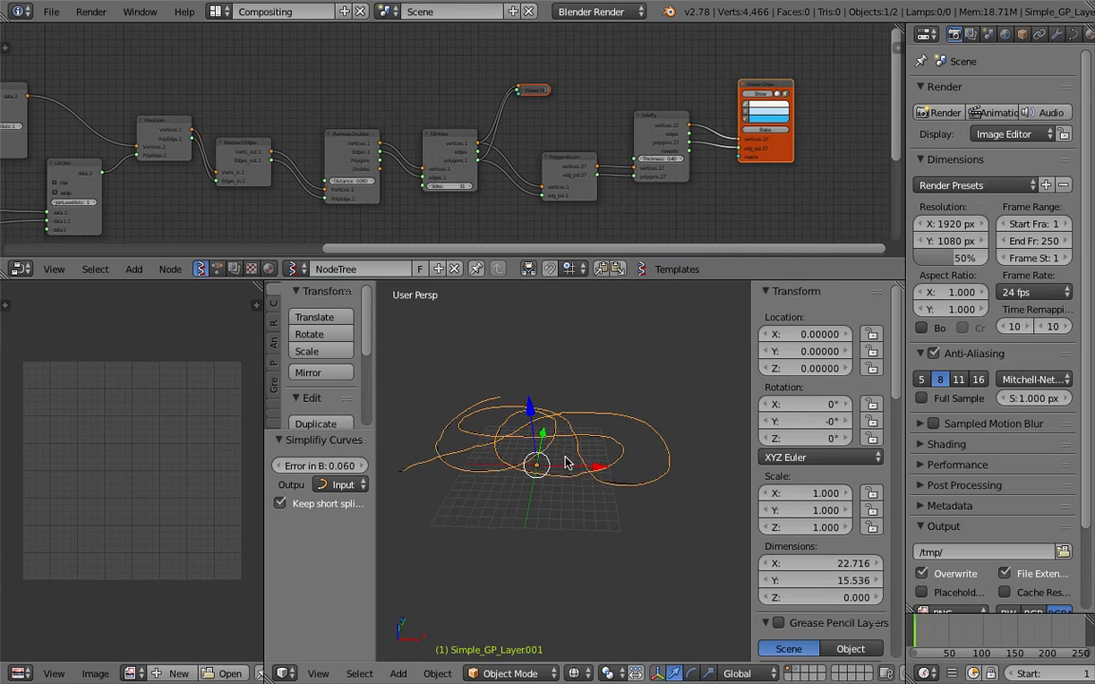
left_click(339, 486)
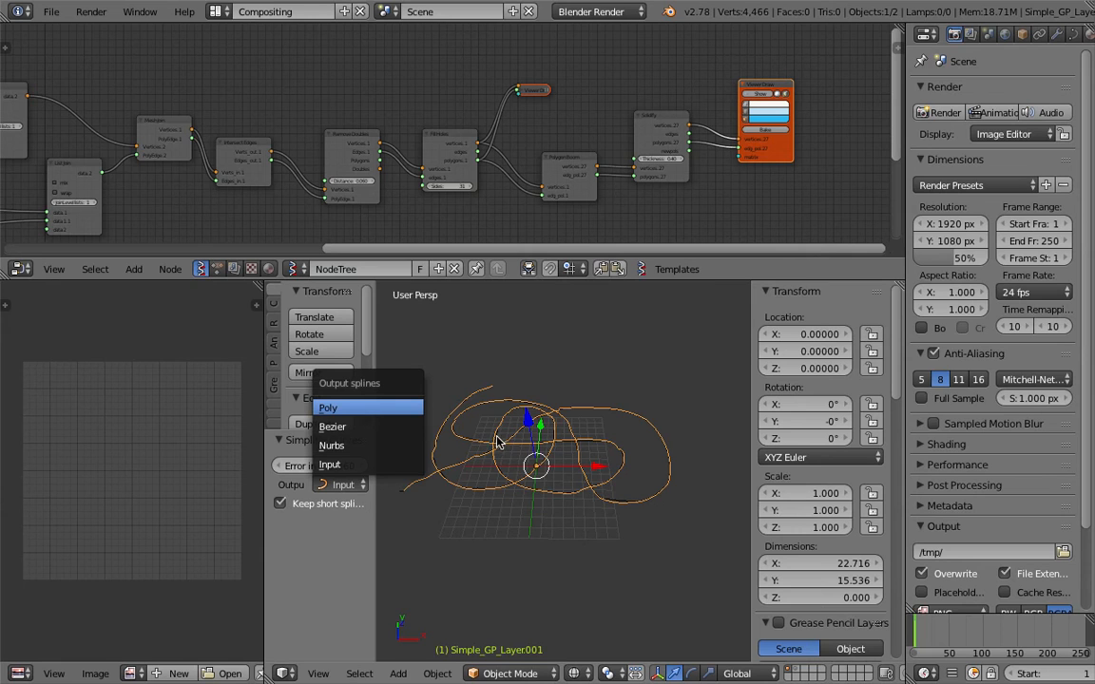
key("Return")
key("Tab")
left_click(457, 465)
Convert the simplified curve to a mesh
middle_click_drag(551, 449, 587, 444)
key("space")
type("conv")
key("Down")
key("Up")
key("Return")
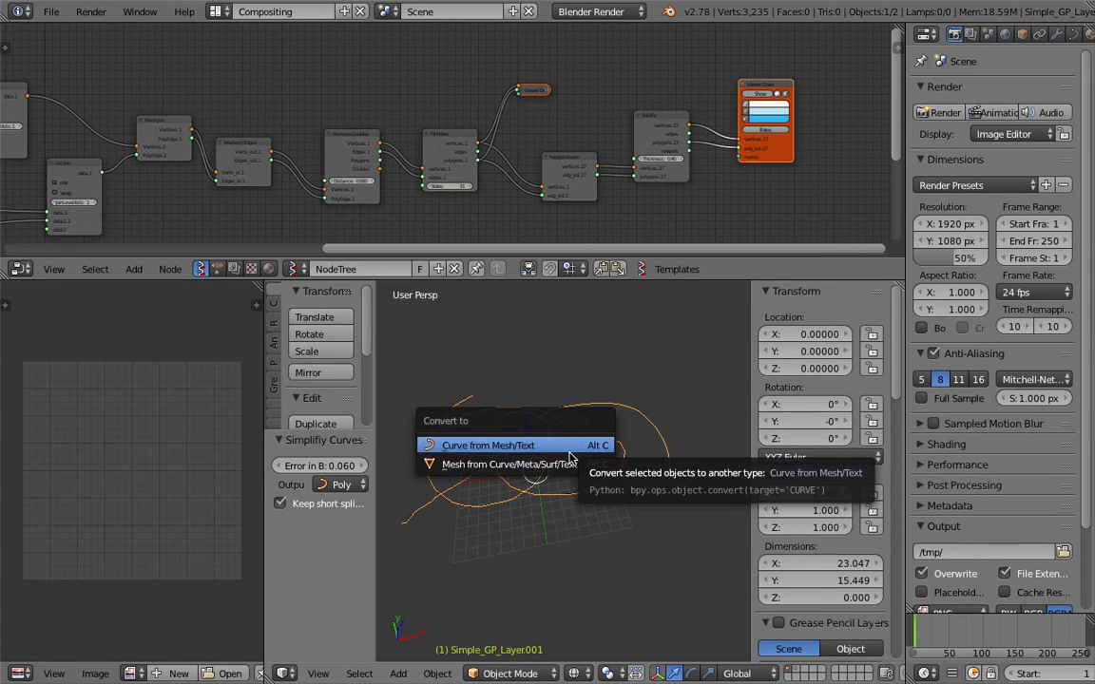
left_click(571, 464)
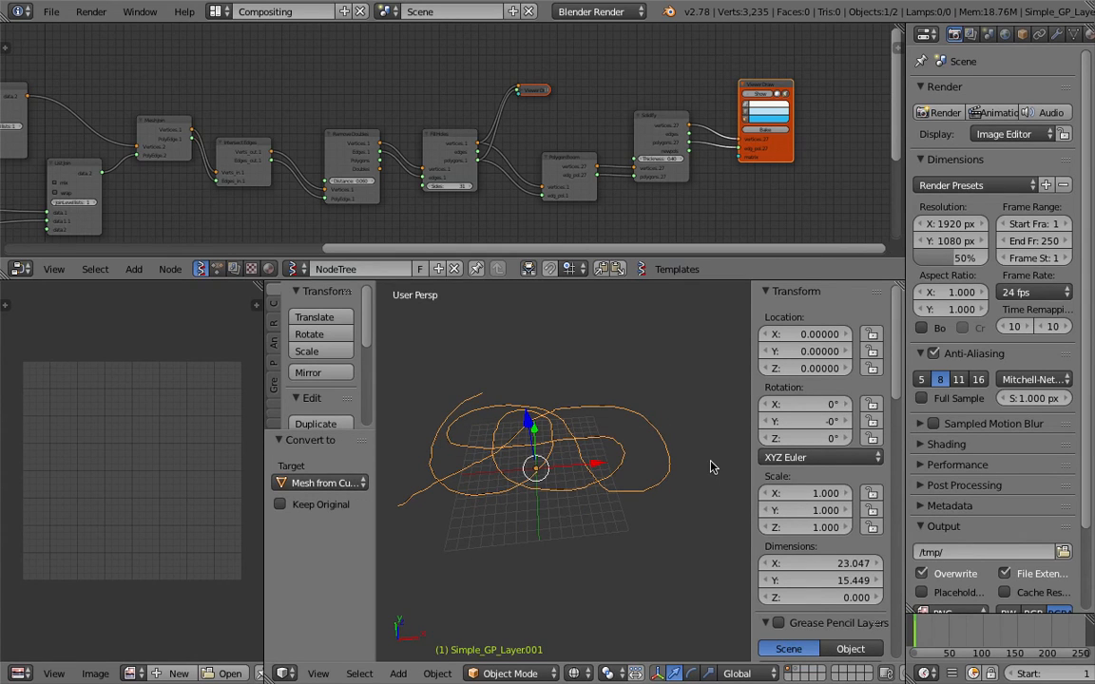
Delete the original GP_Layer curve and select the simplified mesh
right_click(617, 442)
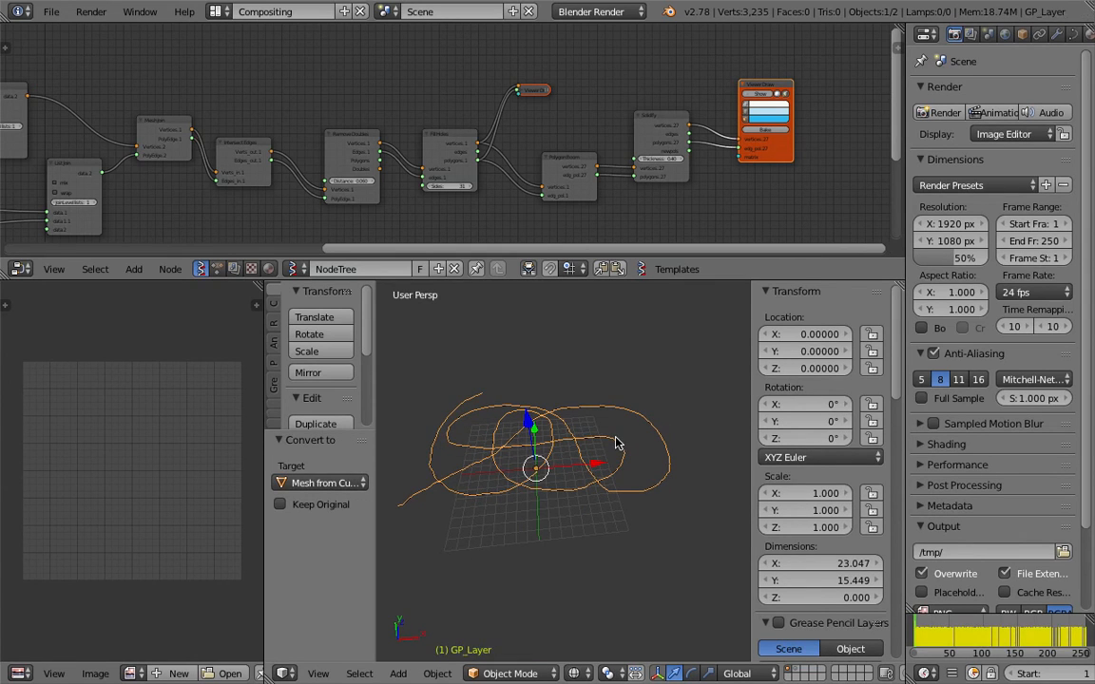
key("Delete")
right_click(605, 444)
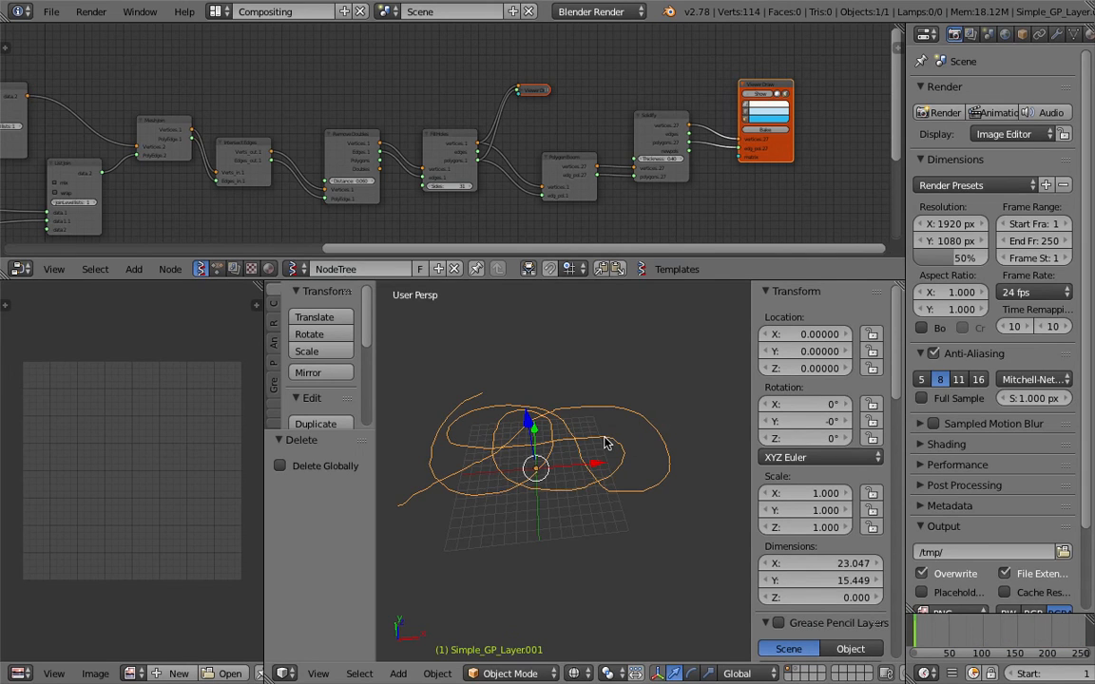
Examine the simplified mesh's vertices in Edit Mode and return to Object Mode
key("Tab")
left_click(541, 438)
middle_click_drag(567, 436, 566, 446)
key("Tab")
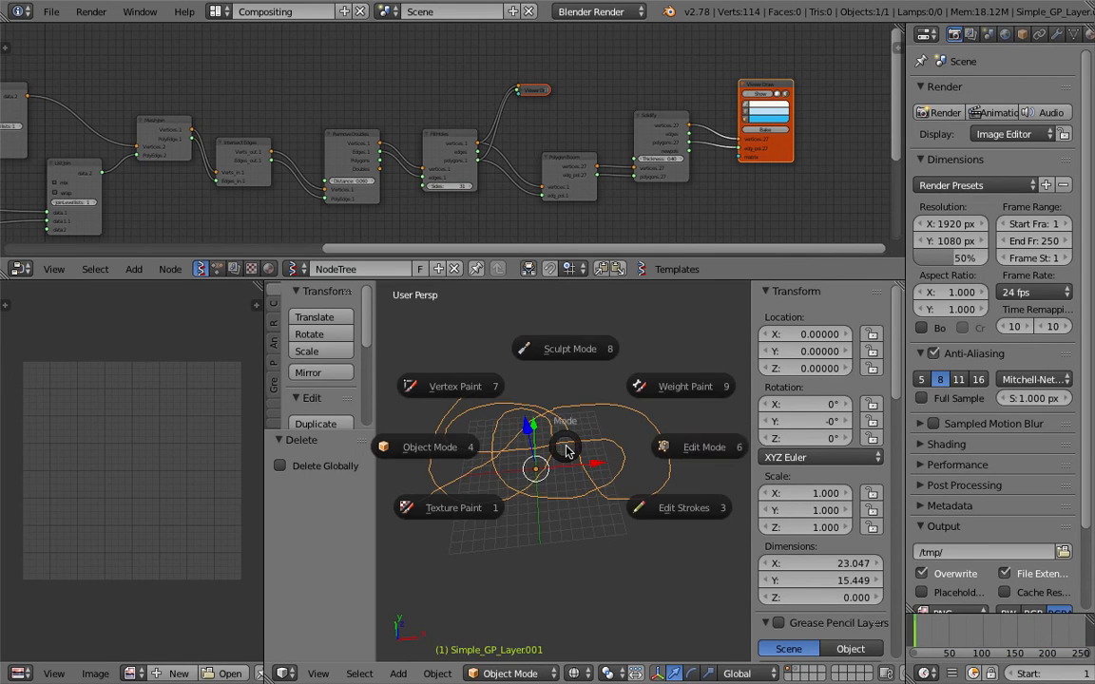
left_click(631, 442)
key("Tab")
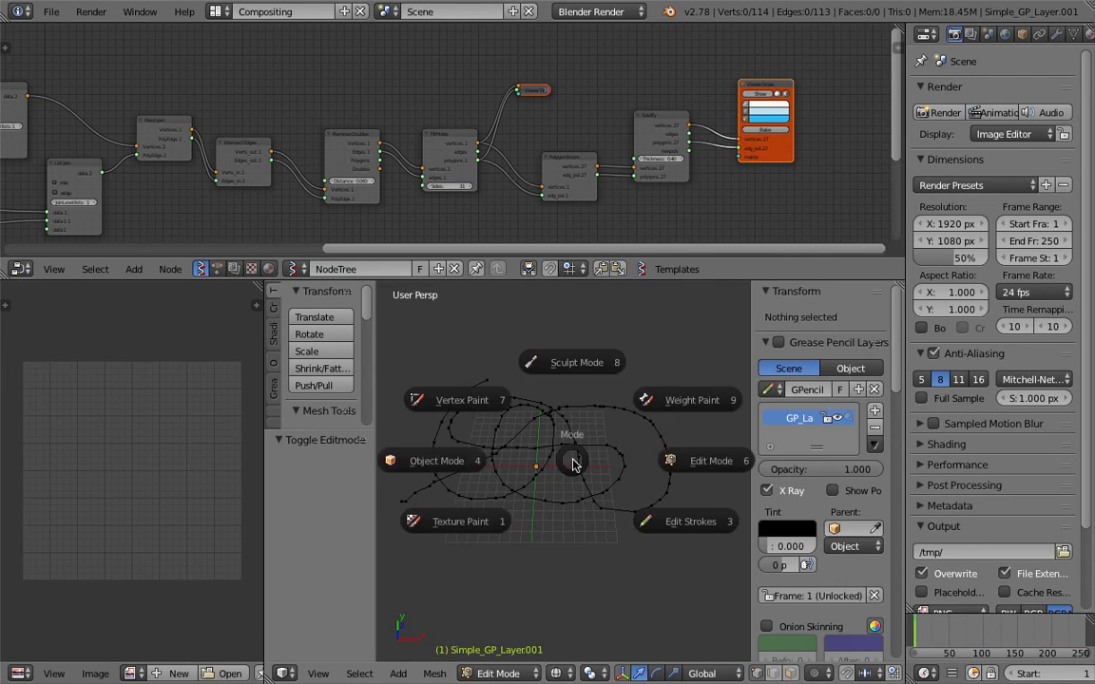
left_click(508, 462)
Show the curve mesh in the top view and widen the viewport by collapsing its properties region
left_click(51, 12)
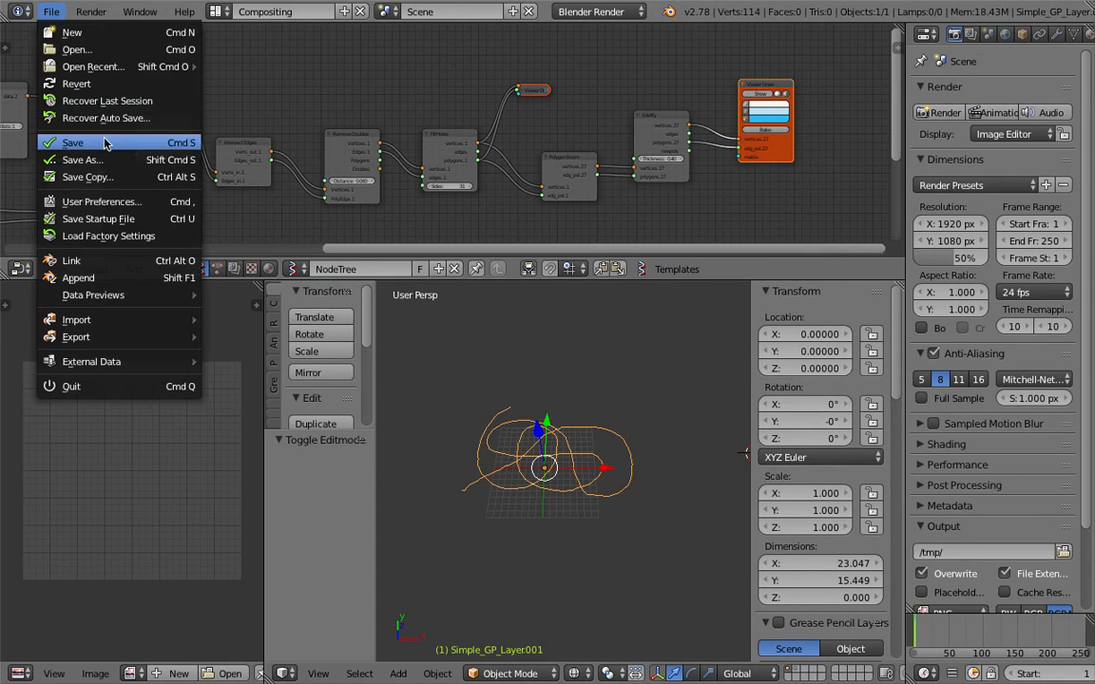
left_click(104, 143)
key("KP_Add")
left_click(1034, 52)
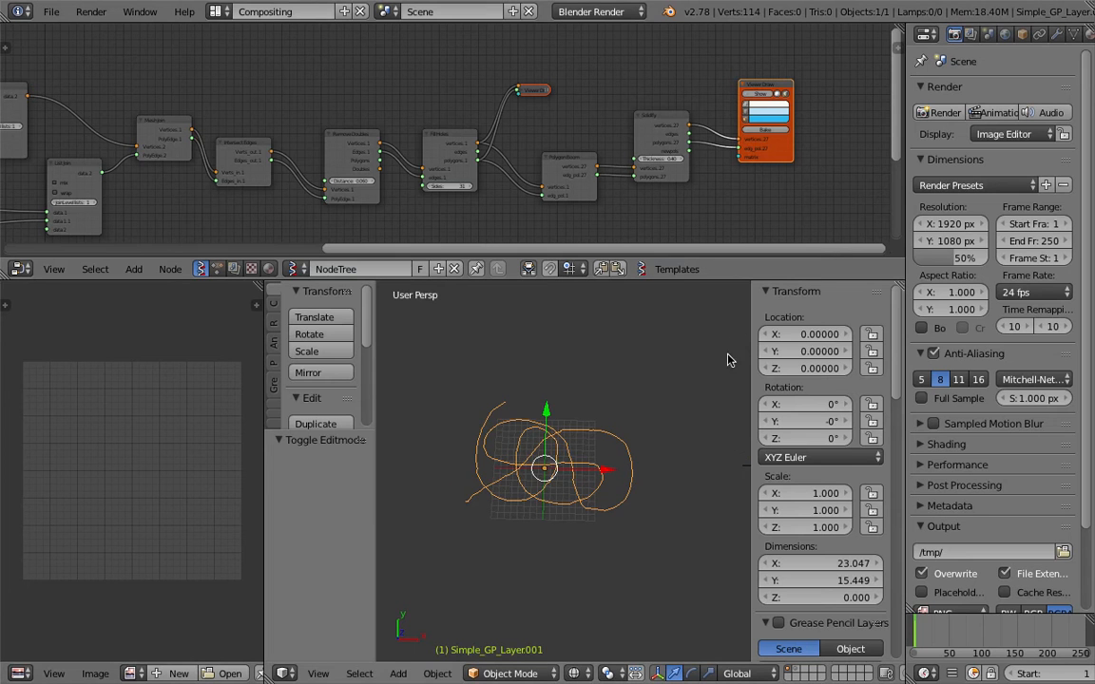
left_click(318, 673)
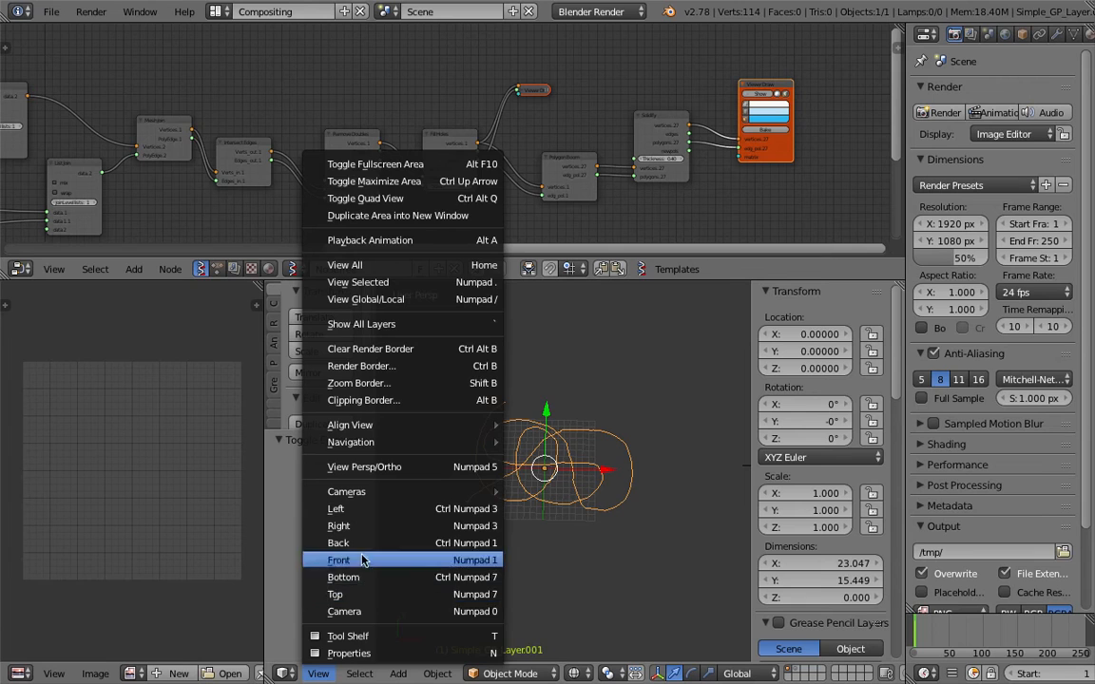
left_click(362, 595)
scroll(558, 450, "up", 5)
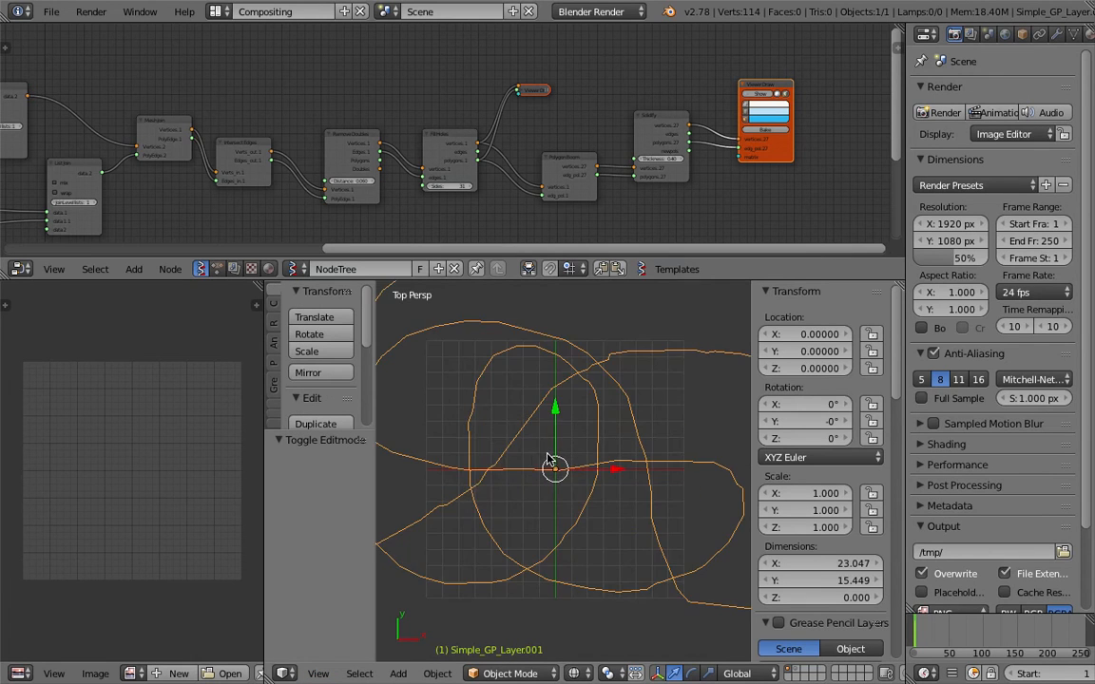
middle_click_drag(558, 449, 570, 449, "shift")
left_click_drag(752, 369, 988, 382)
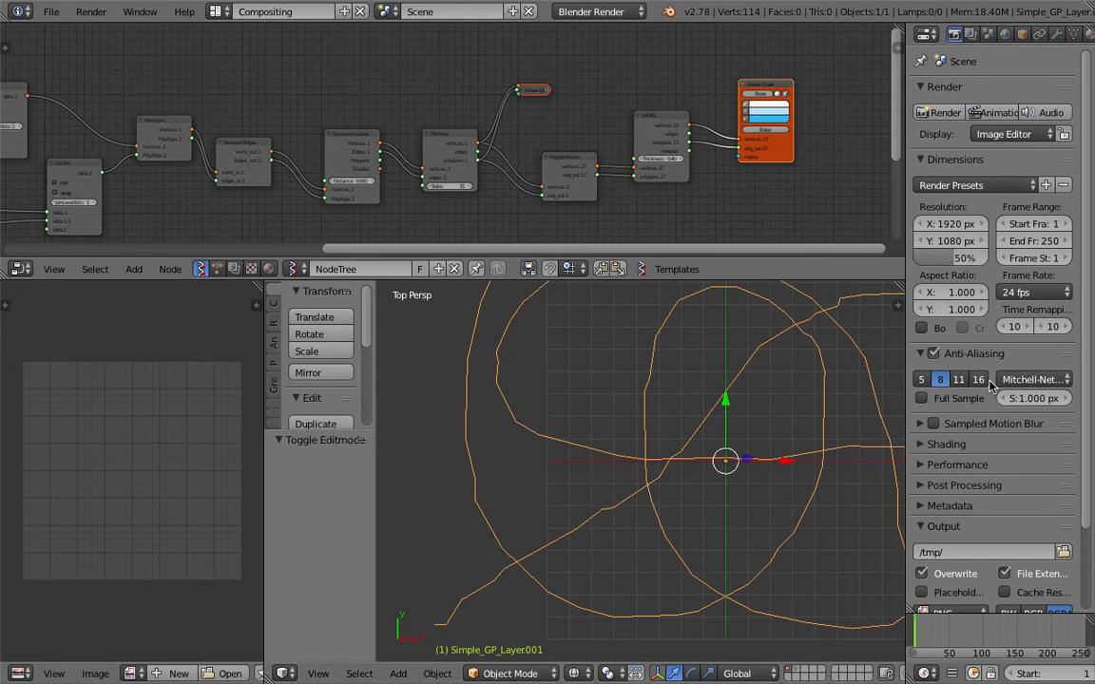
scroll(664, 400, "down", 1)
middle_click_drag(664, 400, 561, 409, "shift")
scroll(711, 412, "down", 1)
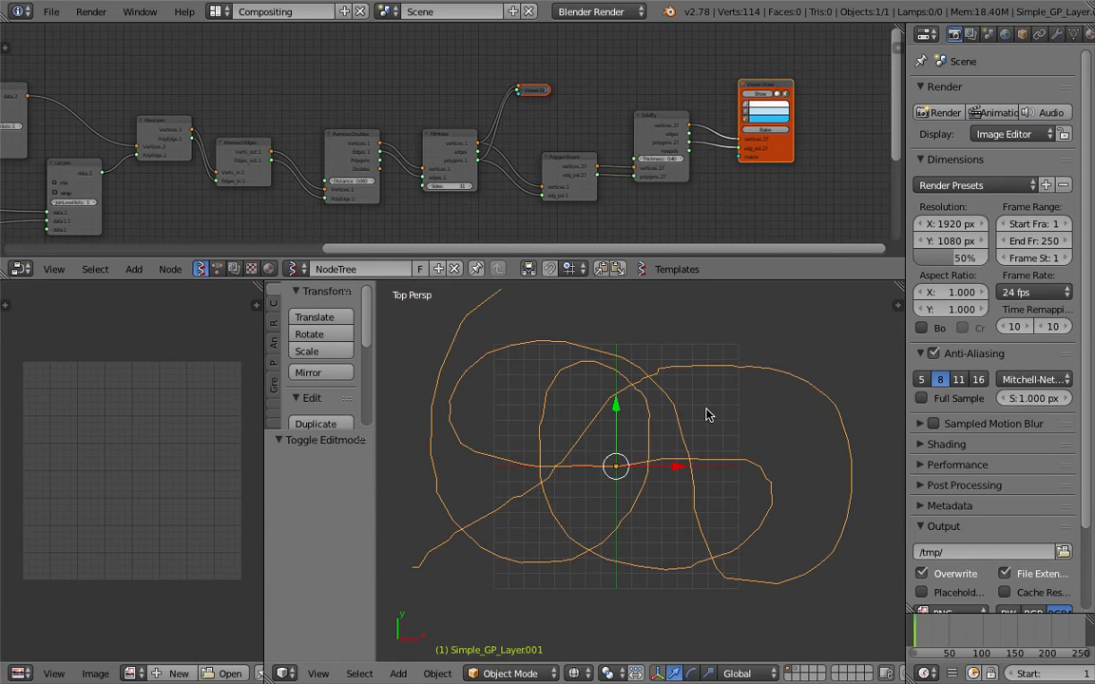
Add a Smooth modifier with 9 repeats to the curve mesh and apply it
left_click(1055, 35)
left_click(1022, 95)
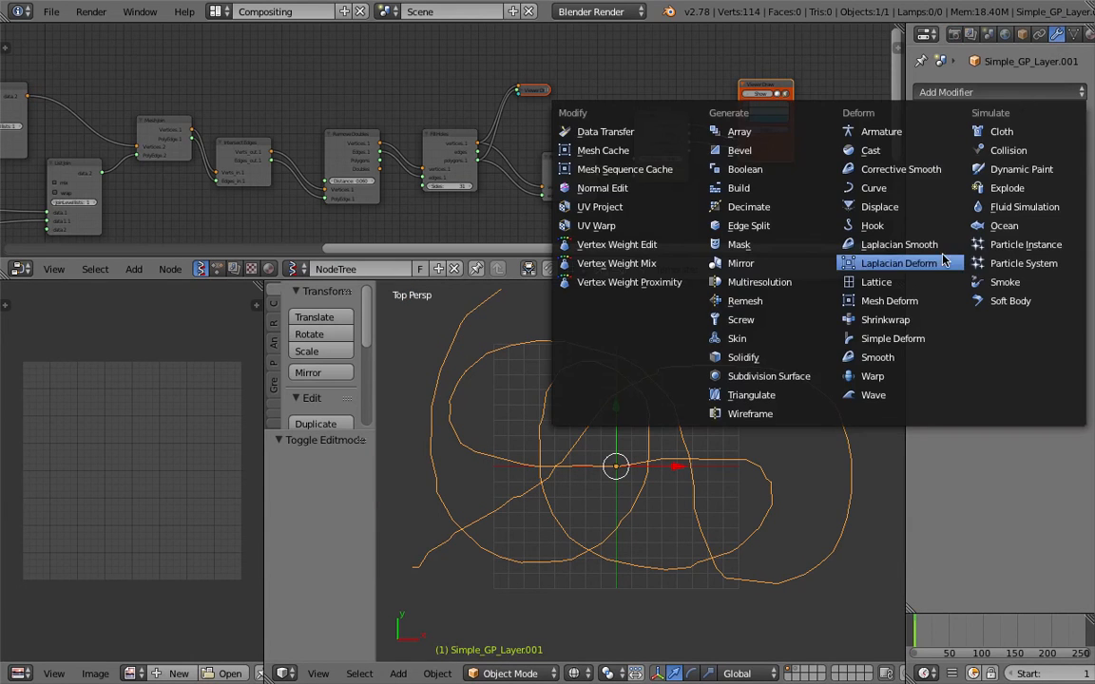
left_click(902, 358)
left_click(1075, 192)
left_click(1076, 193)
left_click(1075, 192)
left_click(1075, 192)
left_click(1075, 192)
left_click(1075, 192)
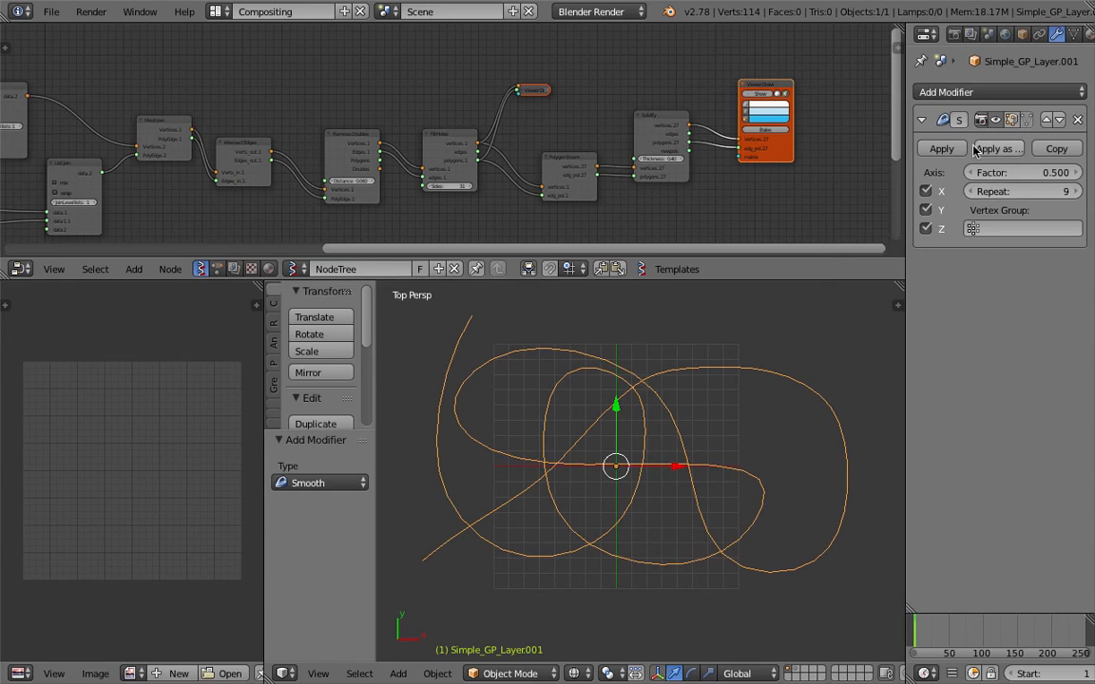
left_click(941, 149)
In Edit Mode, select the vertices around the crossing just left of the origin and try scaling them up
scroll(535, 483, "up", 1)
key("Tab")
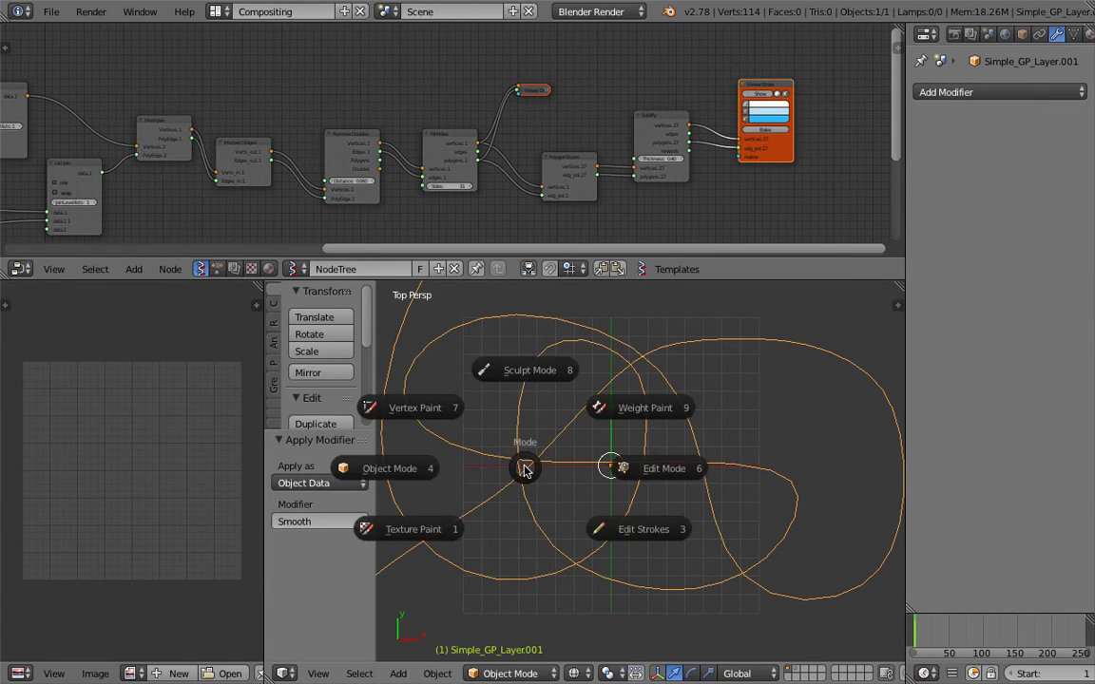
left_click_drag(461, 404, 579, 505)
key("s")
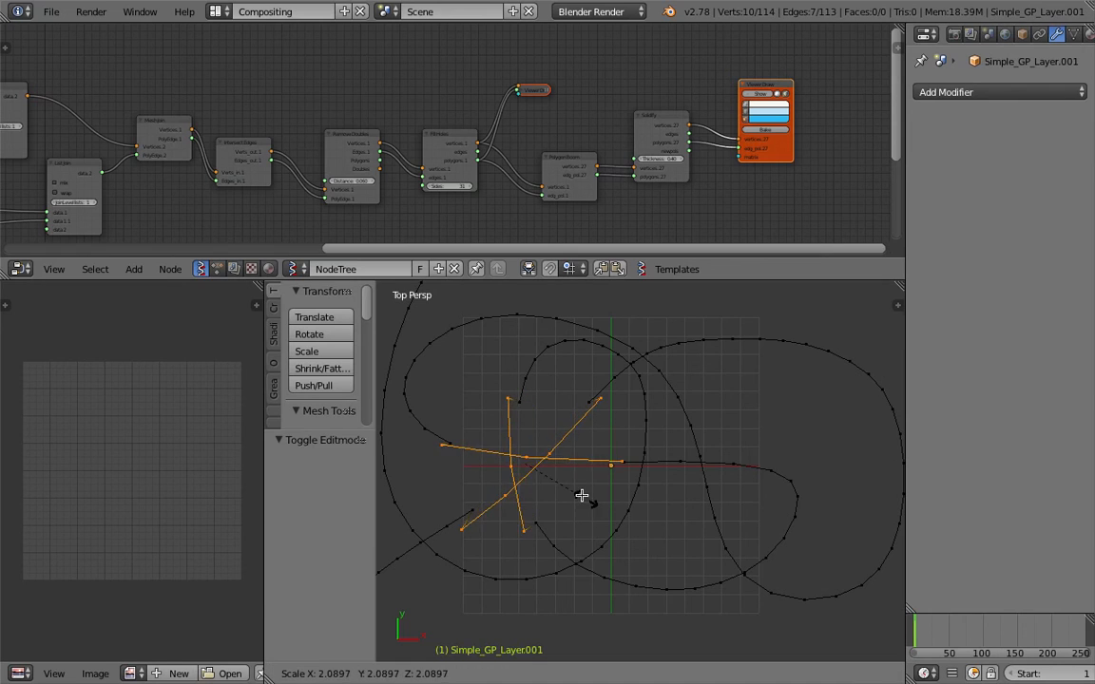
left_click(594, 493)
scroll(805, 679, "down", 3)
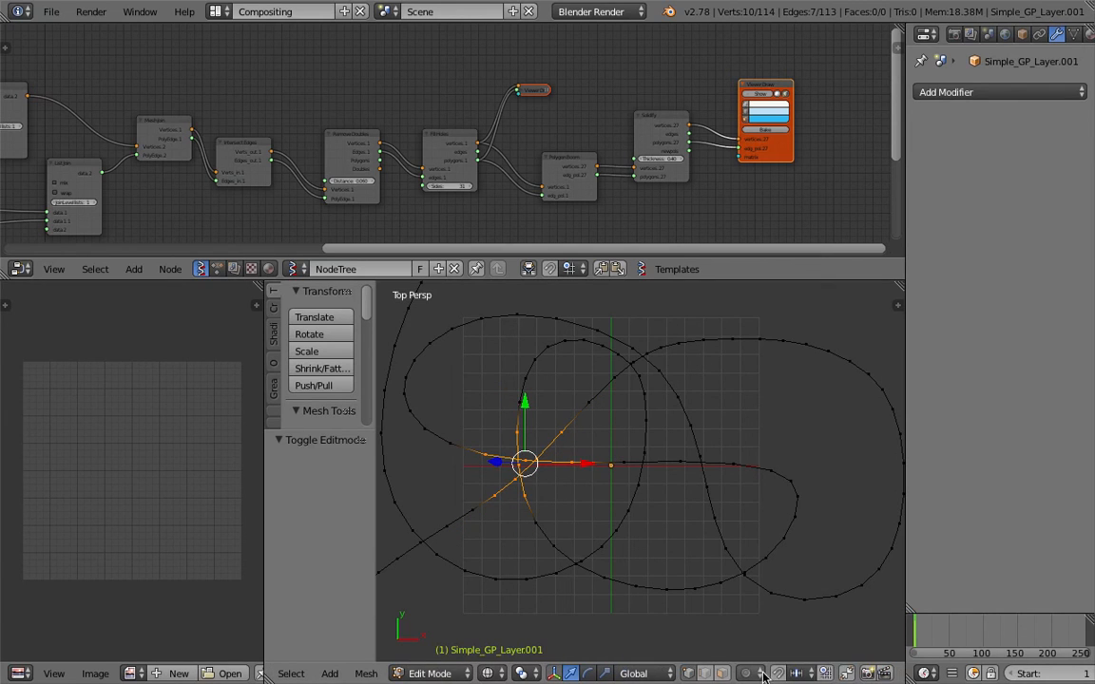
Enable Connected proportional editing and scale the crossing's vertices by about 1.42 with a proportional size of about 2.85
left_click(748, 674)
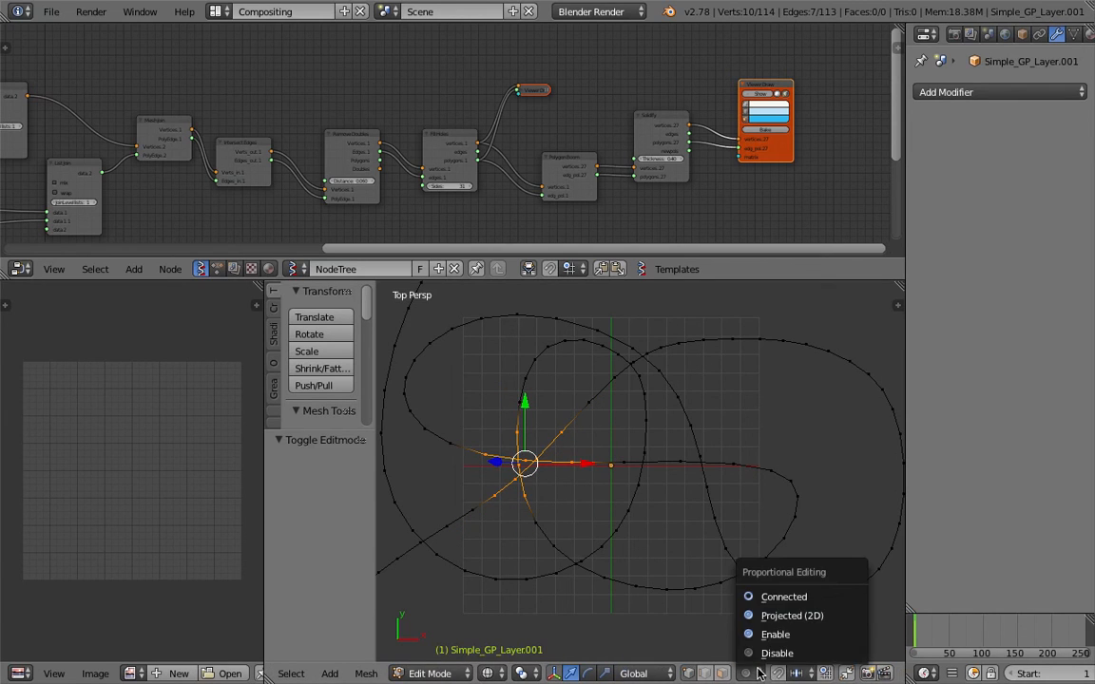
left_click(778, 597)
key("s")
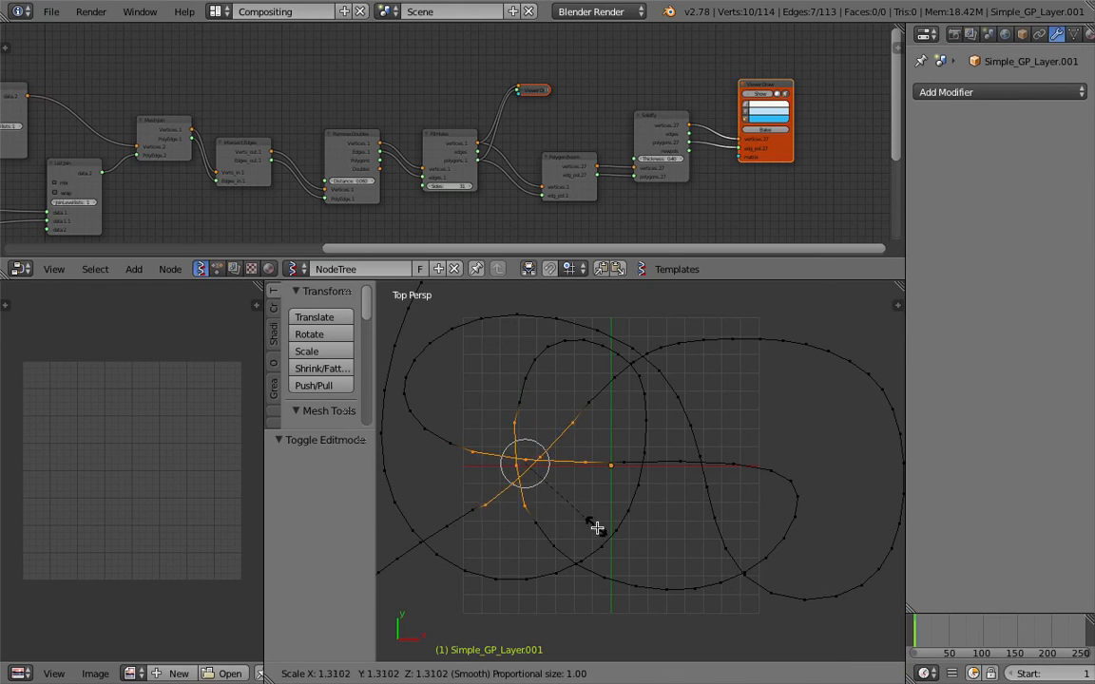
scroll(607, 542, "down", 12)
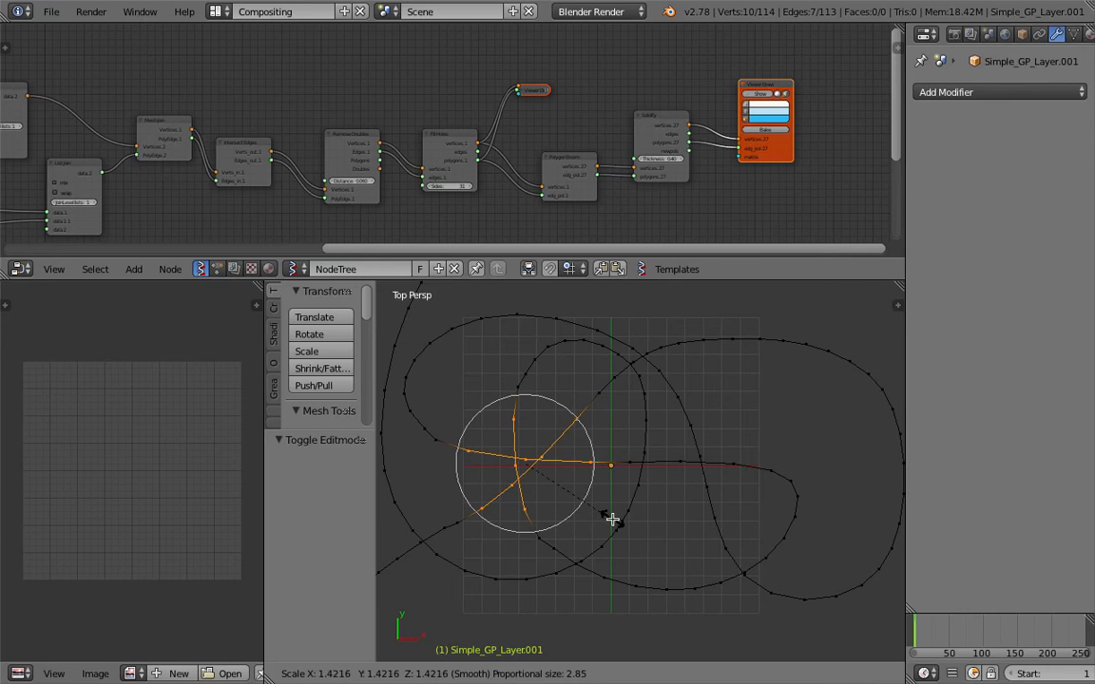
left_click(611, 518)
Move the crossing's vertices by about -0.106 in X and 0.212 in Y, and return to Object Mode
key("g")
left_click(612, 519)
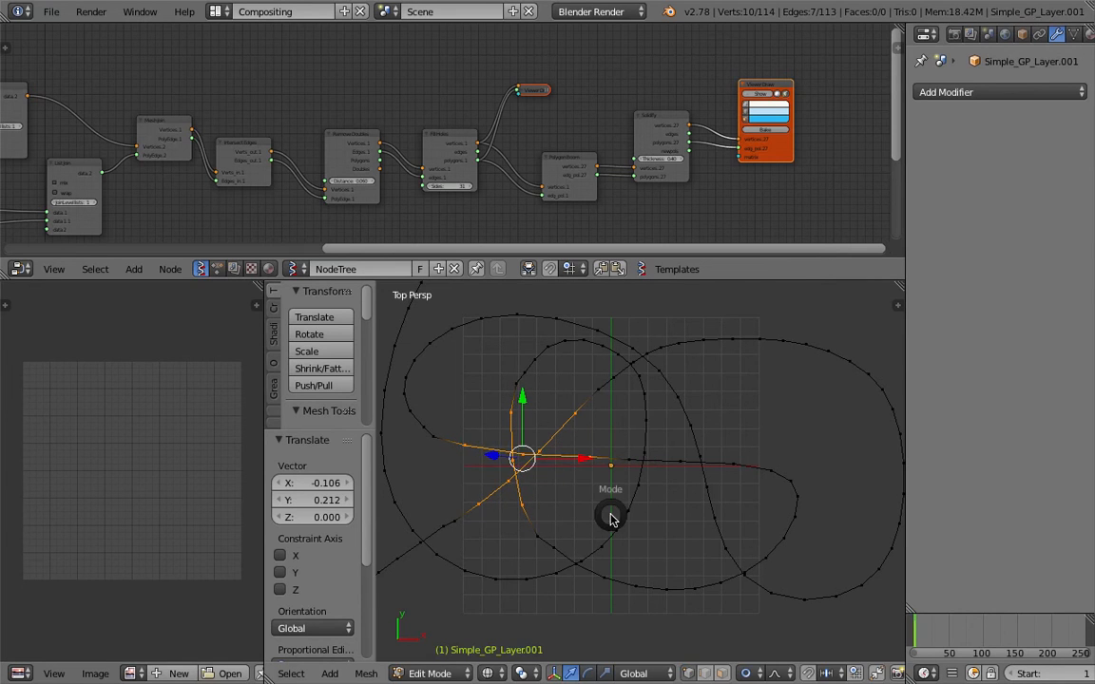
left_click(542, 520)
scroll(611, 499, "down", 6)
scroll(611, 498, "up", 3)
key("ctrl+s")
left_click(612, 493)
key("ctrl+s")
left_click(639, 476)
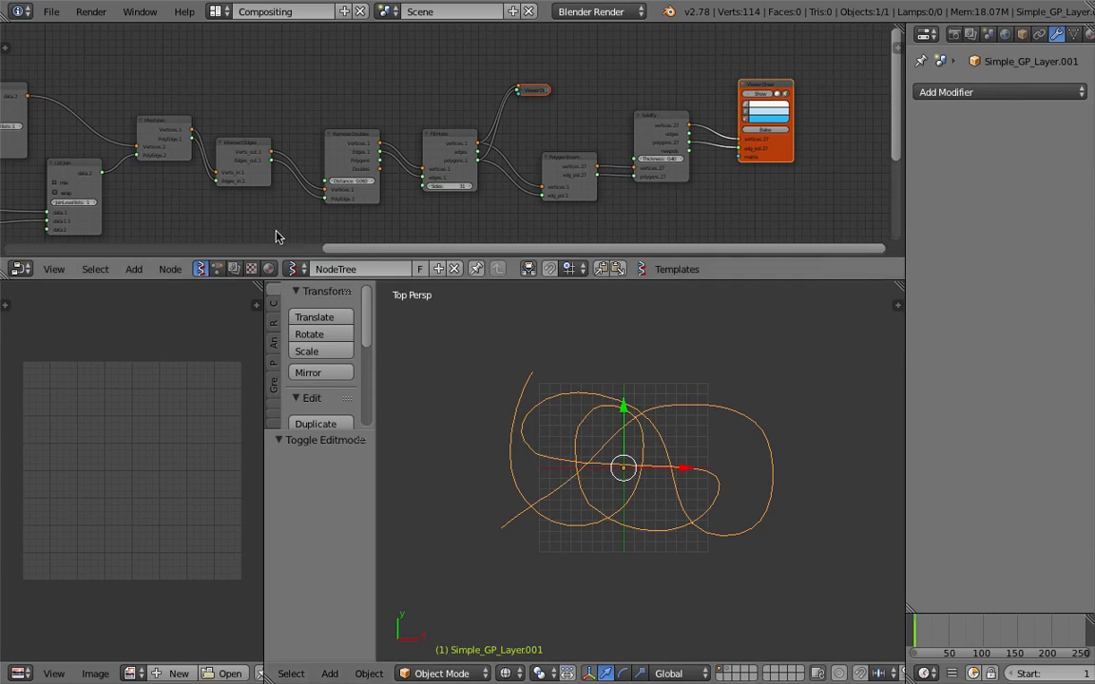
Apply the curve mesh's location, rotation and scale
key("ctrl+a")
left_click(560, 430)
key("ctrl+a")
left_click(560, 446)
key("ctrl+a")
left_click(556, 463)
key("ctrl+s")
key("ctrl+s")
left_click(600, 450)
Load the selected curve mesh into the Objects in node and show the Viewer Draw node's result in the viewport
scroll(304, 110, "up", 5)
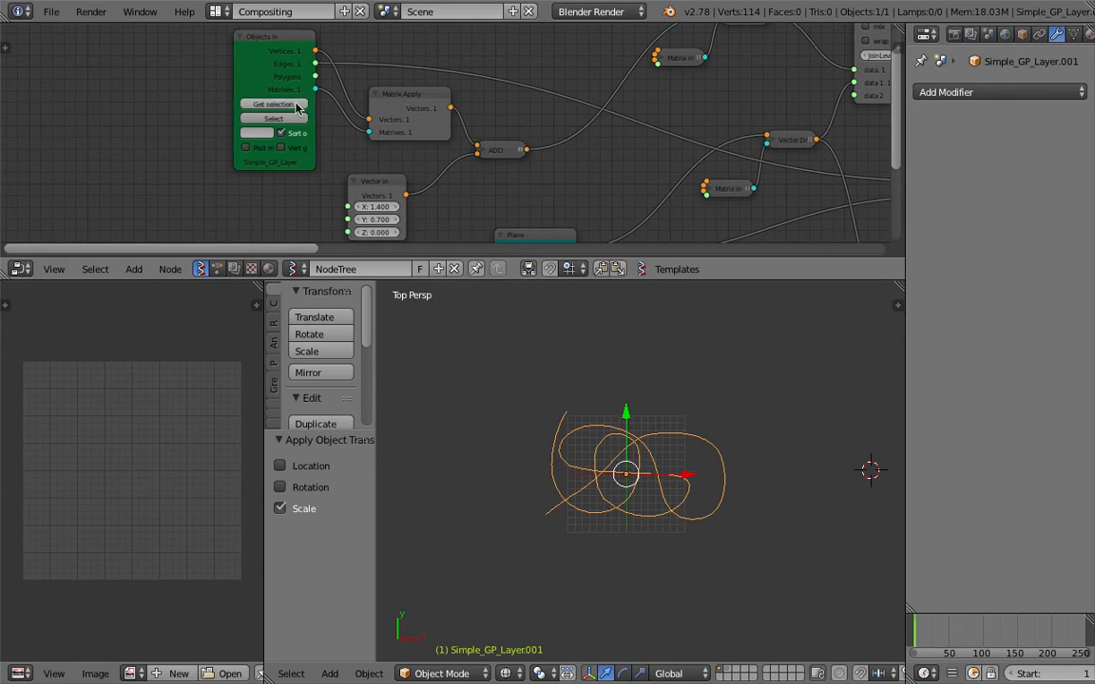
left_click(295, 109)
middle_click_drag(675, 435, 737, 421)
key("ctrl+s")
left_click(737, 421)
mouse_move(727, 176)
middle_mouse_down()
mouse_move(482, 171)
mouse_move(587, 161)
mouse_move(471, 146)
mouse_move(649, 78)
mouse_move(666, 108)
middle_mouse_up()
left_click(735, 74)
mouse_move(565, 572)
middle_mouse_down()
mouse_move(660, 473)
mouse_move(666, 531)
mouse_move(461, 566)
middle_mouse_up()
scroll(586, 539, "up", 4)
scroll(666, 537, "down", 2)
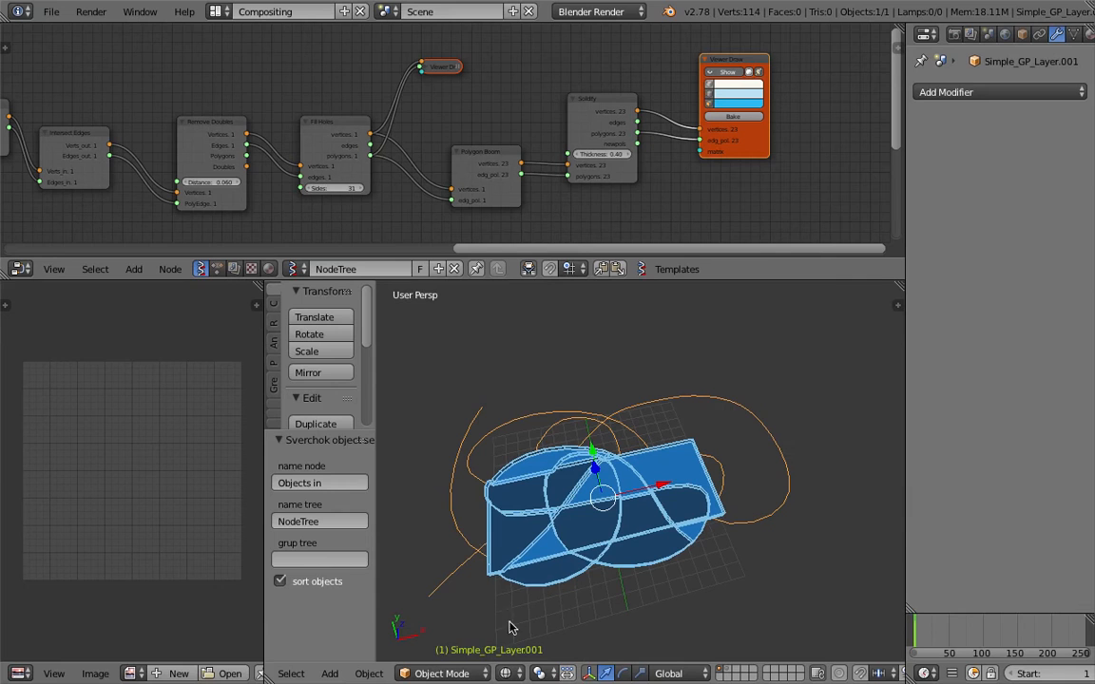
Set the viewport shading to Solid and bake the Viewer Draw node's result into mesh pieces
left_click(445, 672)
left_click(290, 673)
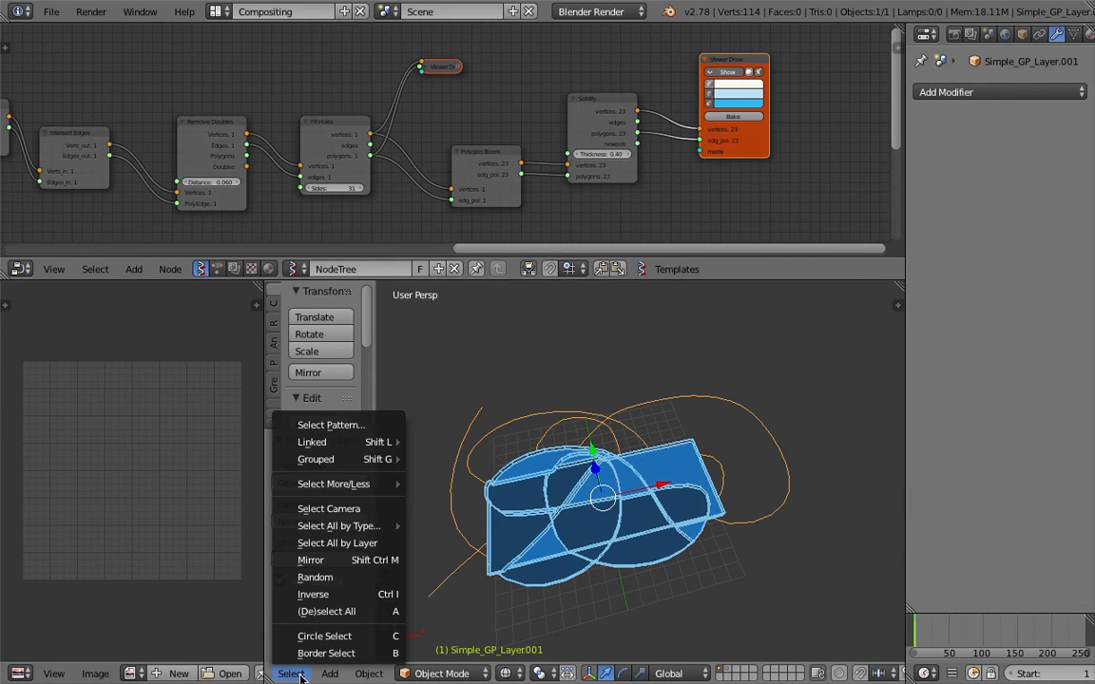
mouse_move(366, 673)
middle_click_drag(580, 533, 598, 455)
mouse_move(637, 490)
middle_mouse_down()
mouse_move(635, 475)
mouse_move(641, 501)
mouse_move(625, 504)
mouse_move(635, 490)
middle_mouse_up()
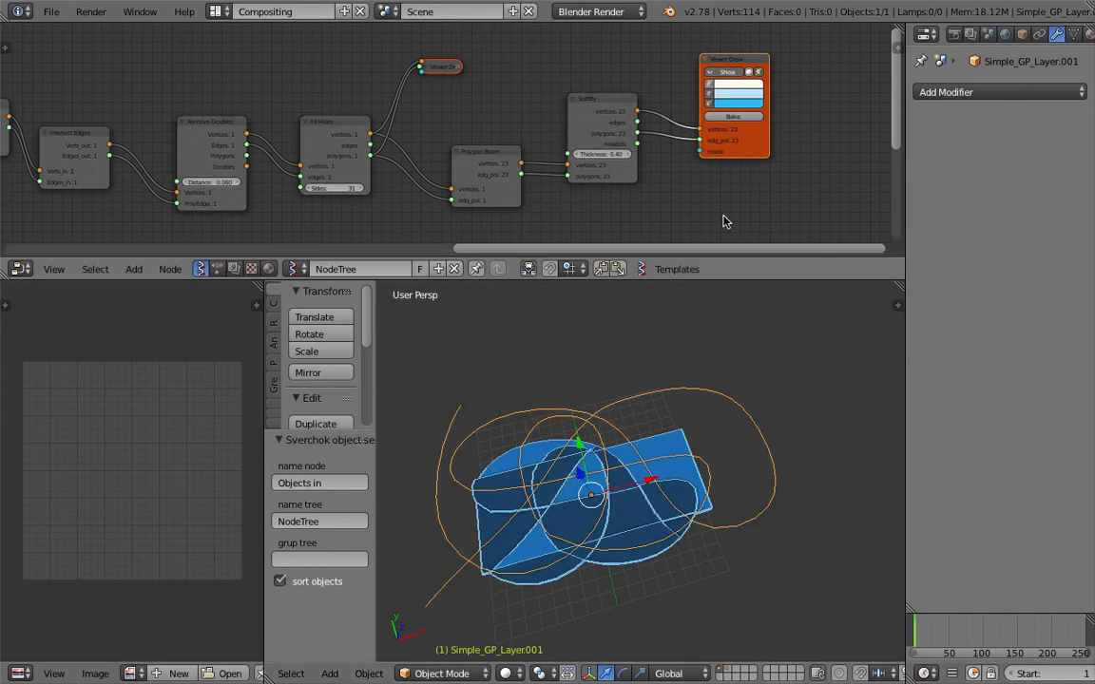
left_click(734, 117)
Move the curve mesh to layer 2
key("m")
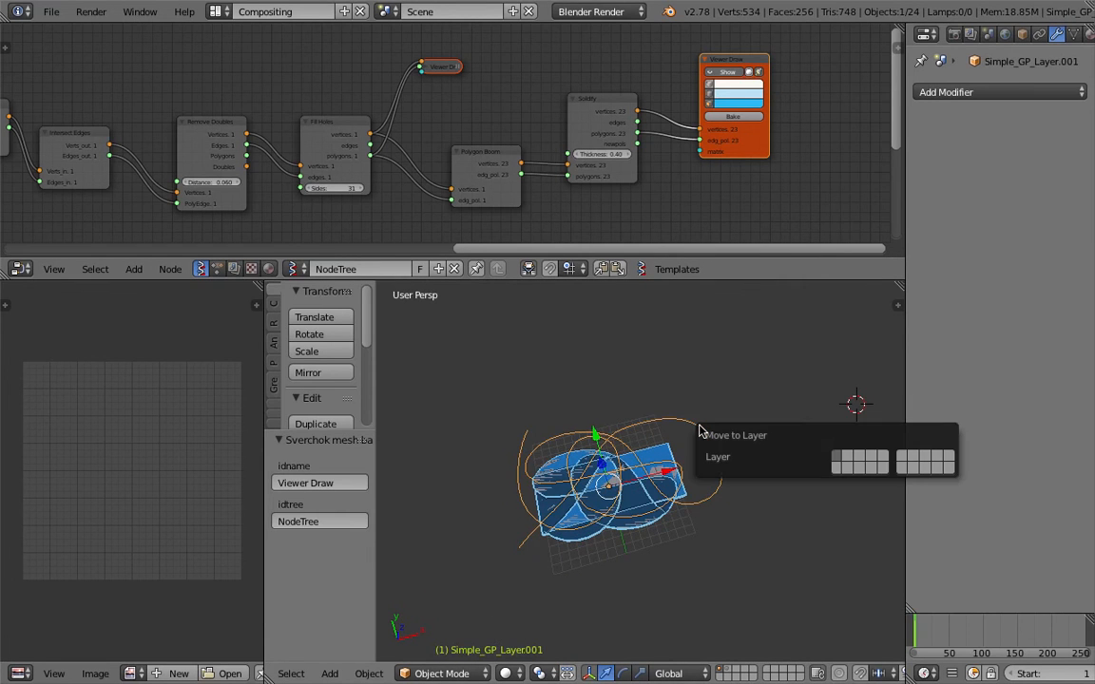
key("2")
left_click(627, 402)
scroll(636, 449, "up", 1)
Select all baked pieces and move them along positive X, clear of the blue node preview
key("a")
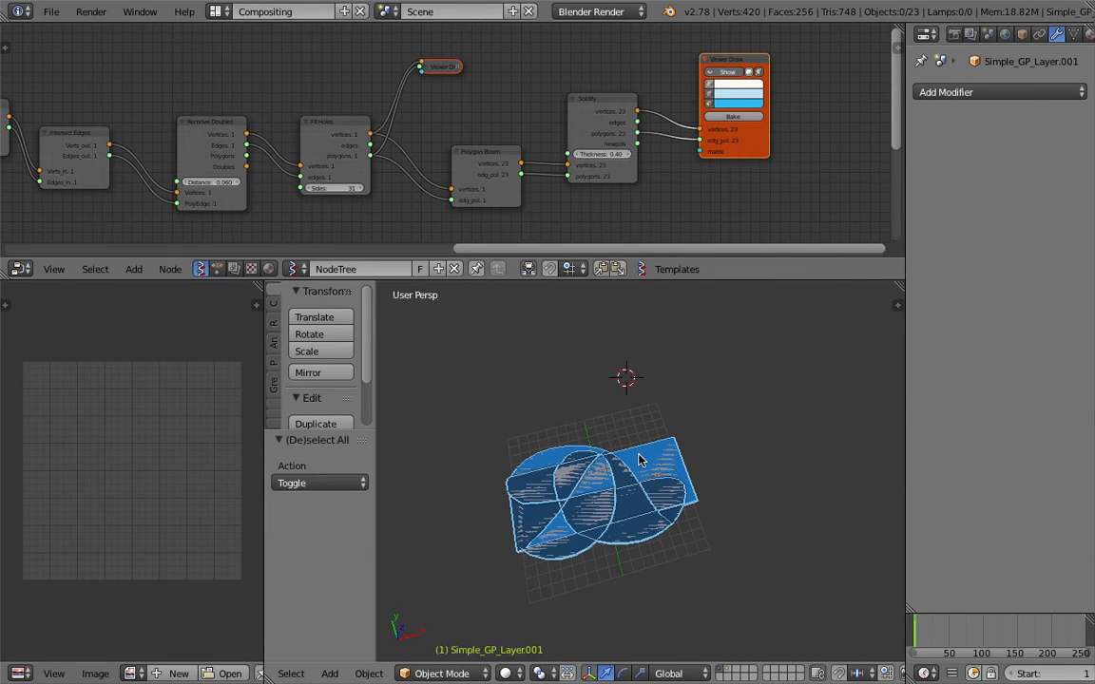
key("g")
left_click(832, 411)
middle_click_drag(832, 411, 723, 514)
Delete the unwanted baked pieces that lie outside the rectangular board
right_click(691, 521)
key("Delete")
right_click(723, 513)
key("Delete")
right_click(608, 522)
key("Delete")
right_click(628, 413)
key("x")
left_click(627, 411)
right_click(654, 423)
key("x")
left_click(654, 423)
right_click(673, 423)
key("x")
left_click(673, 423)
right_click(649, 513)
key("x")
left_click(649, 513)
Delete the small leftover sliver pieces at the edges of the rectangular board
scroll(647, 489, "up", 5)
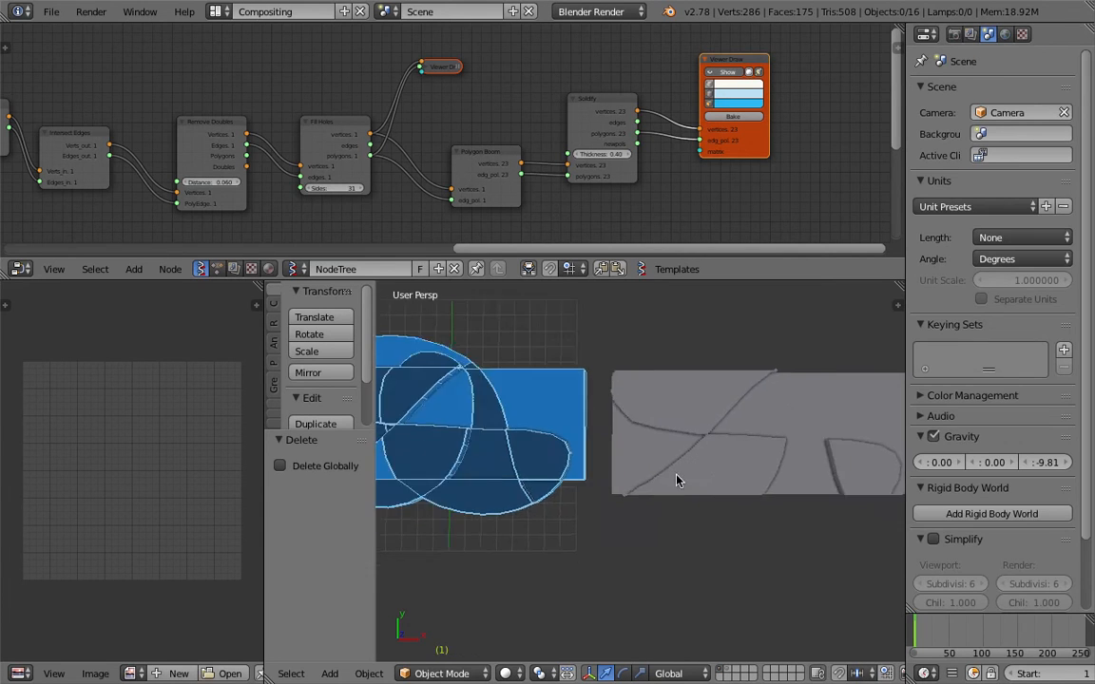
right_click(582, 569)
key("x")
left_click(609, 573)
right_click(611, 575)
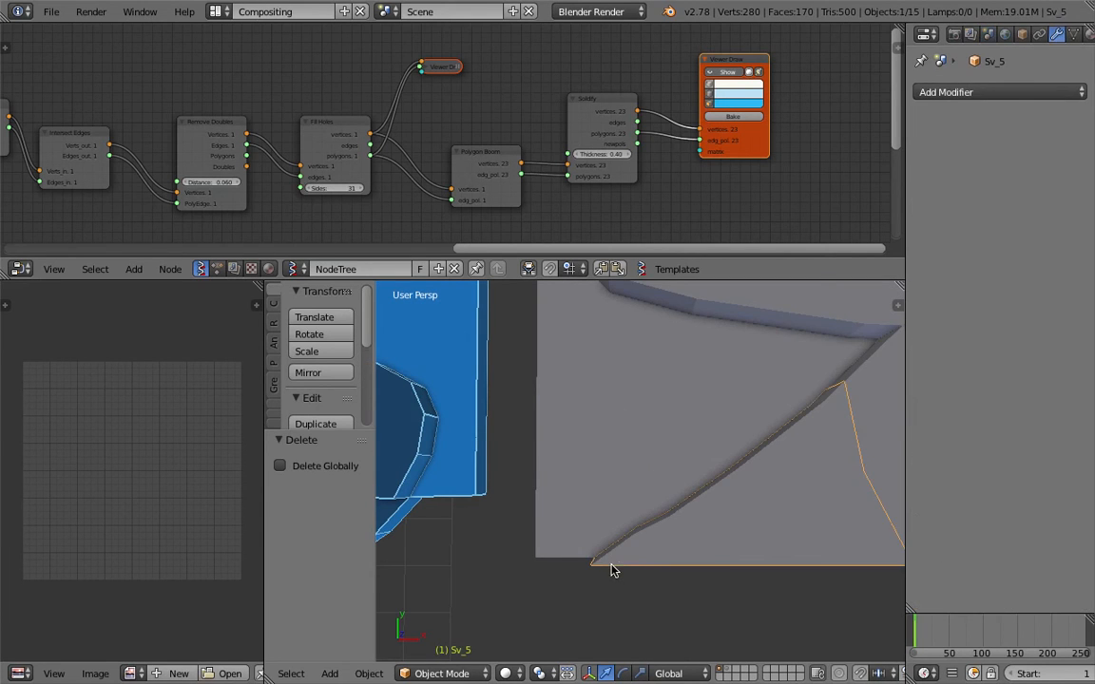
scroll(702, 543, "down", 4)
middle_click_drag(759, 424, 731, 421)
key("x")
left_click(670, 385)
Adjust the height of the offset pieces so the board's surface is level
right_click(691, 496)
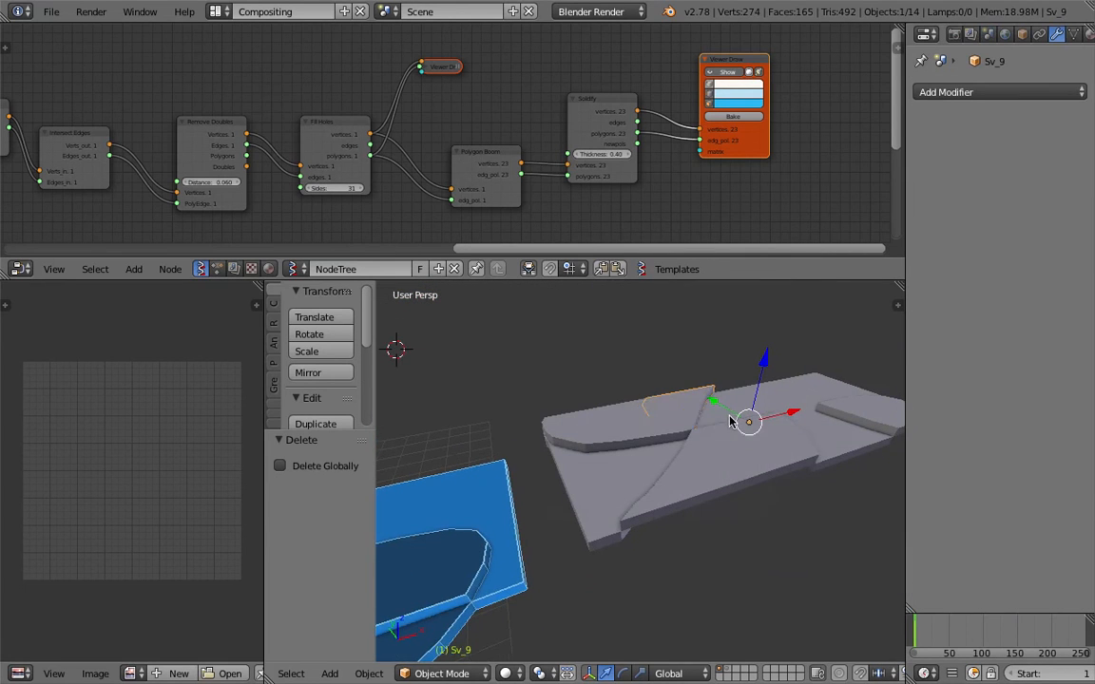
left_click_drag(768, 368, 761, 379)
middle_click_drag(836, 403, 777, 378)
left_click_drag(704, 363, 701, 367)
mouse_move(675, 351)
middle_mouse_down()
mouse_move(621, 461)
mouse_move(624, 503)
mouse_move(604, 464)
middle_mouse_up()
key("z")
key("z")
key("a")
key("a")
scroll(629, 506, "down", 1)
Select the curved corner piece of the board and add a new material to it
right_click(584, 427)
mouse_move(686, 465)
middle_mouse_down("shift")
mouse_move(642, 480)
mouse_move(652, 436)
mouse_move(682, 474)
middle_mouse_up("shift")
middle_click_drag(778, 425, 783, 433)
left_click(1073, 34)
left_click(984, 148)
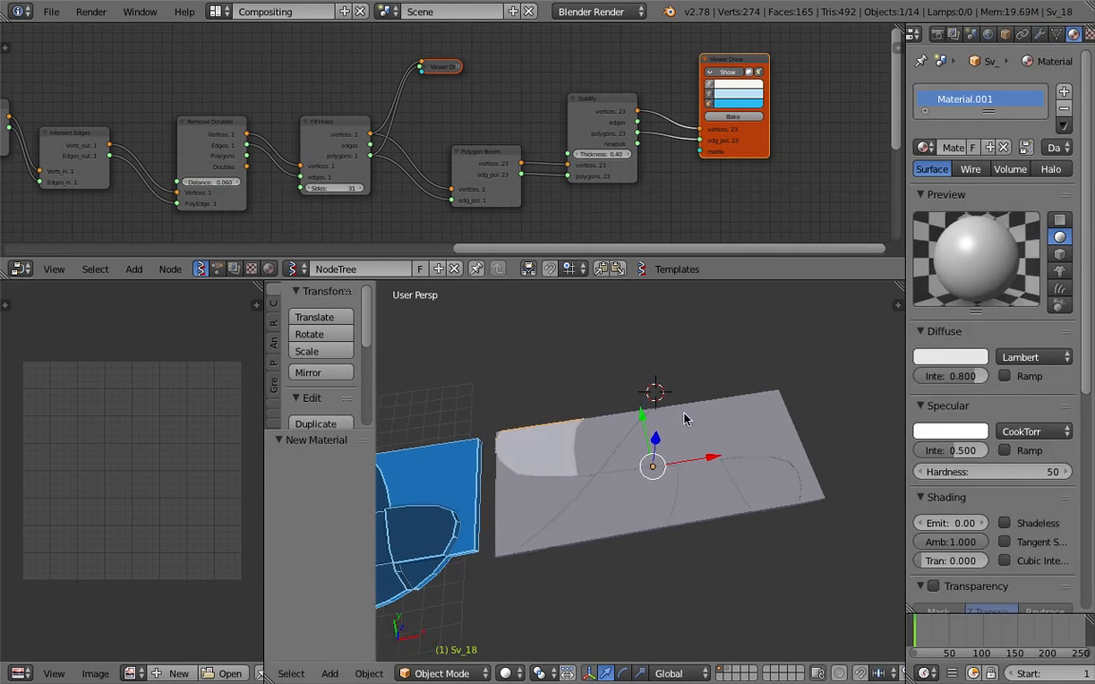
scroll(1037, 523, "down", 8)
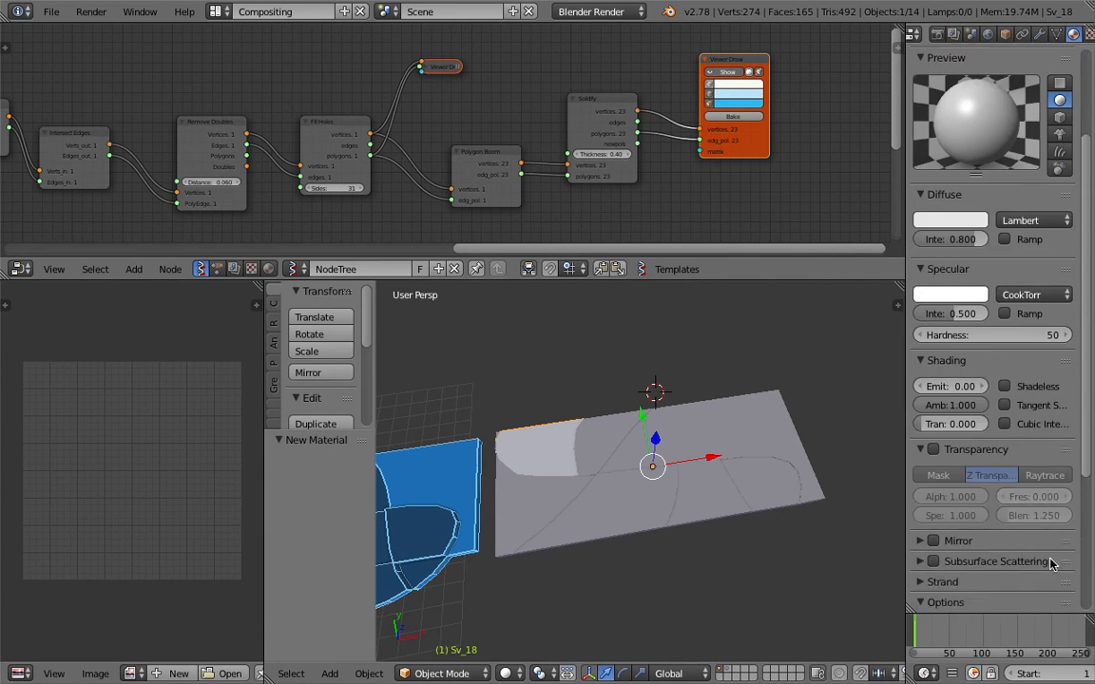
scroll(1036, 547, "up", 8)
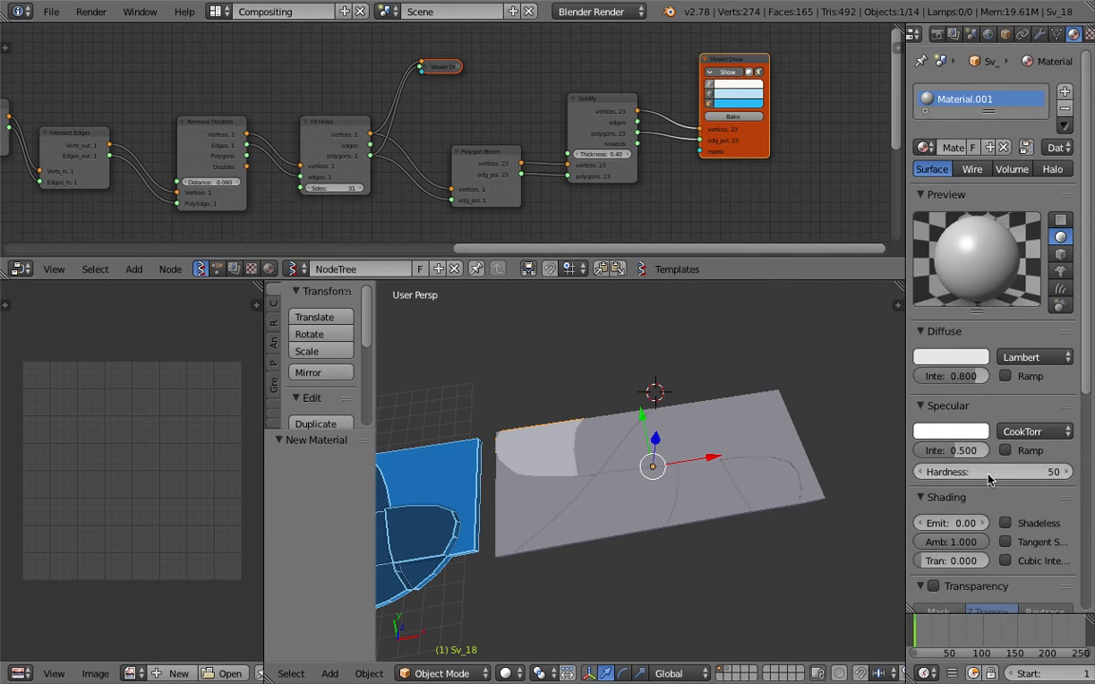
Box-select the board's pieces and make the corner piece with the new material the active object
left_click(555, 379)
key("b")
left_click_drag(489, 335, 753, 518)
right_click(550, 450, "shift")
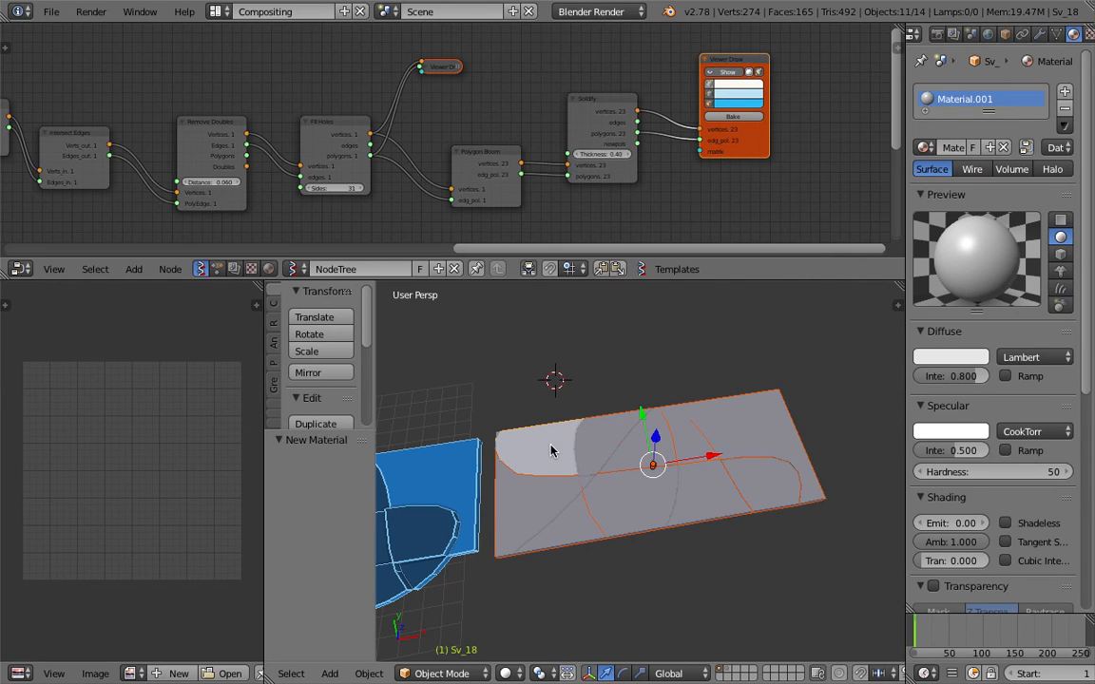
key("space")
type("Convert t")
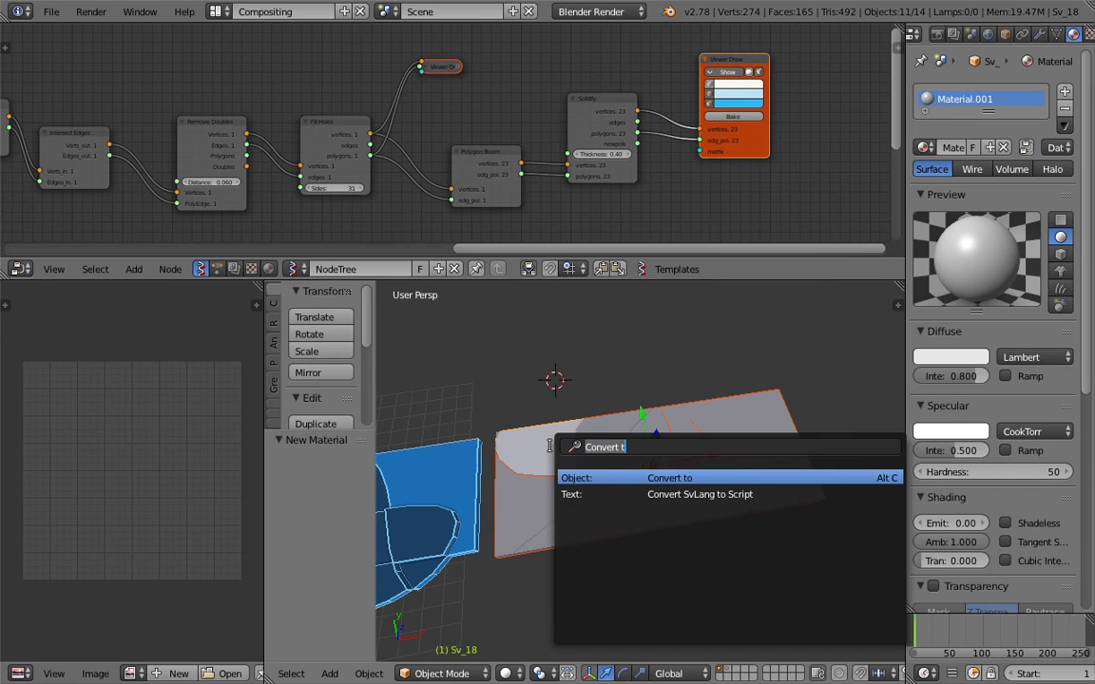
key("Return")
Link the corner piece's material to all the other selected pieces
key("ctrl+l")
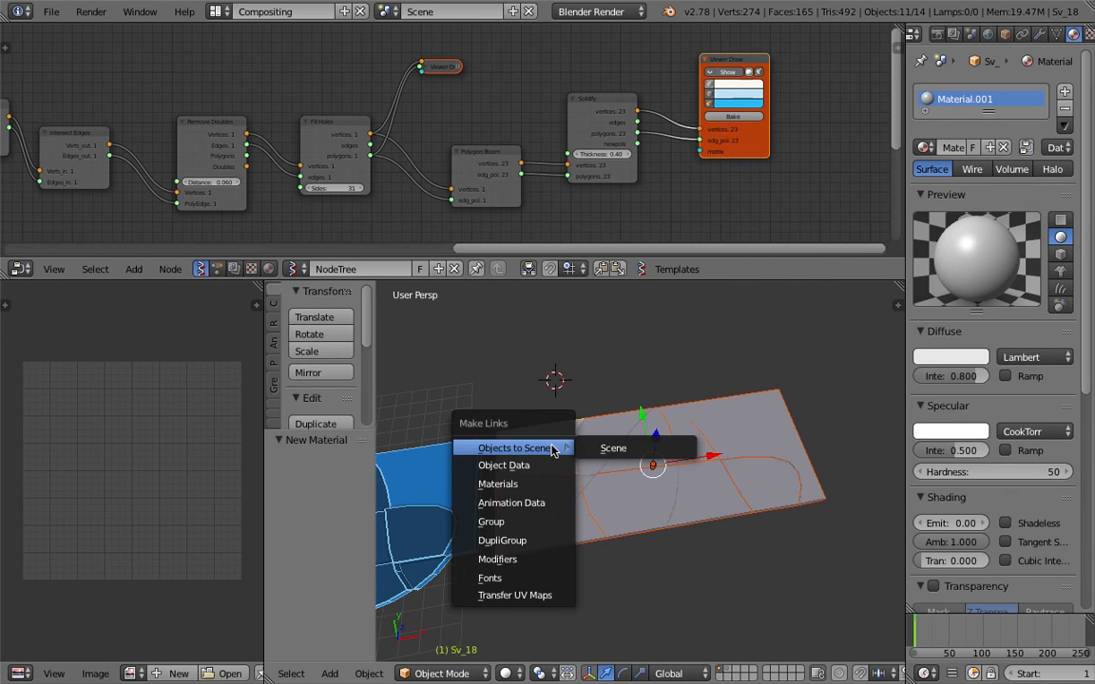
left_click(545, 482)
Select only the board's curved corner piece and set its object color to light green (R 0.509, G 1.000, B 0.694)
right_click(611, 448)
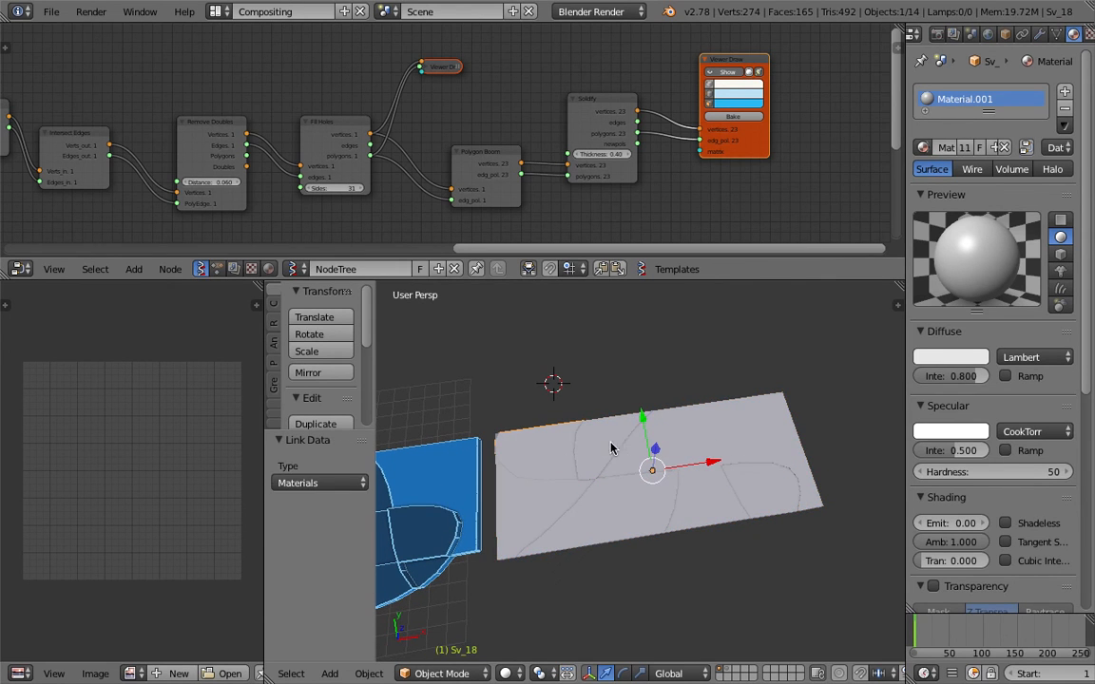
left_click(1005, 33)
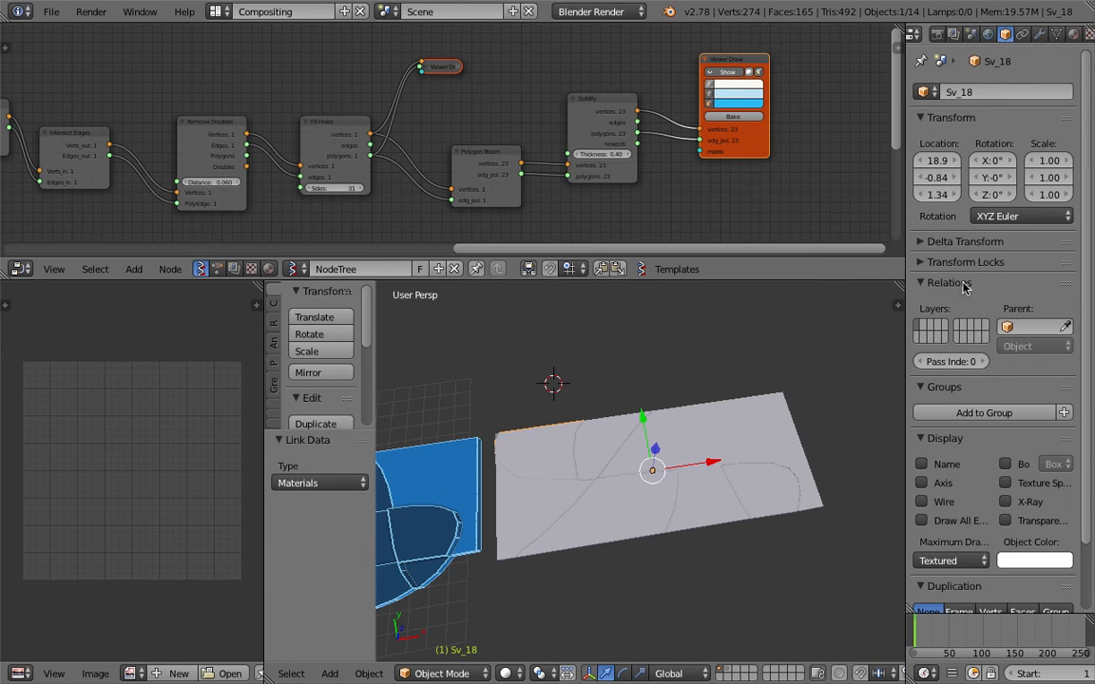
left_click(1020, 560)
left_click(977, 373)
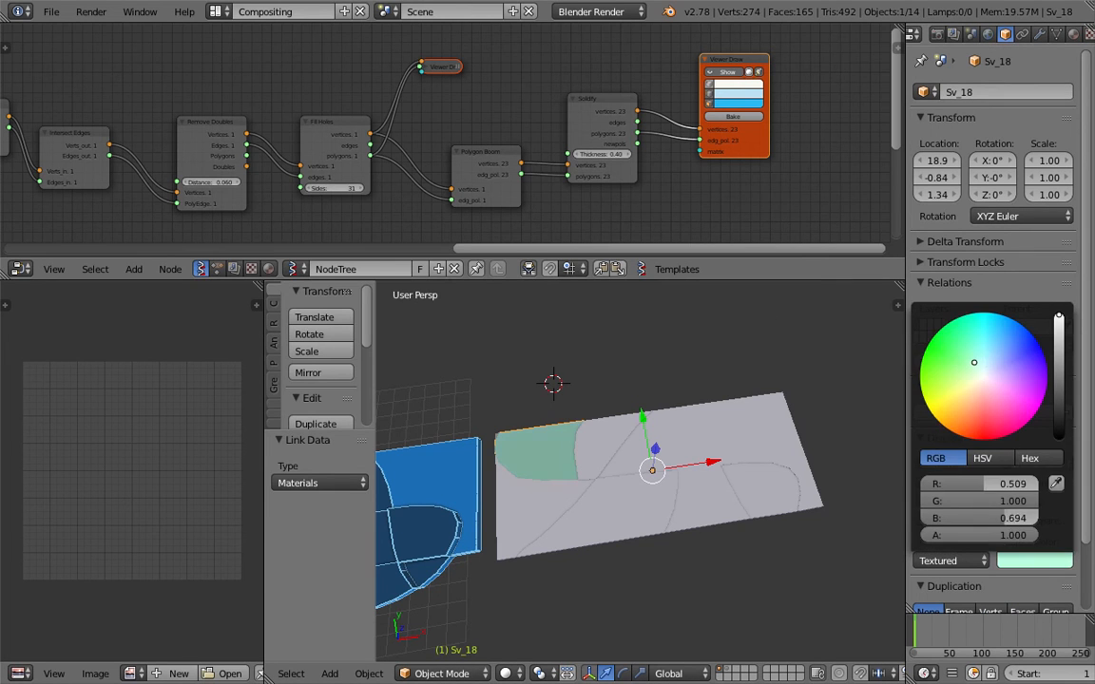
Give the piece beside the green corner a light blue object color and the large piece at the board's far end light purple
right_click(593, 446)
left_click(1020, 560)
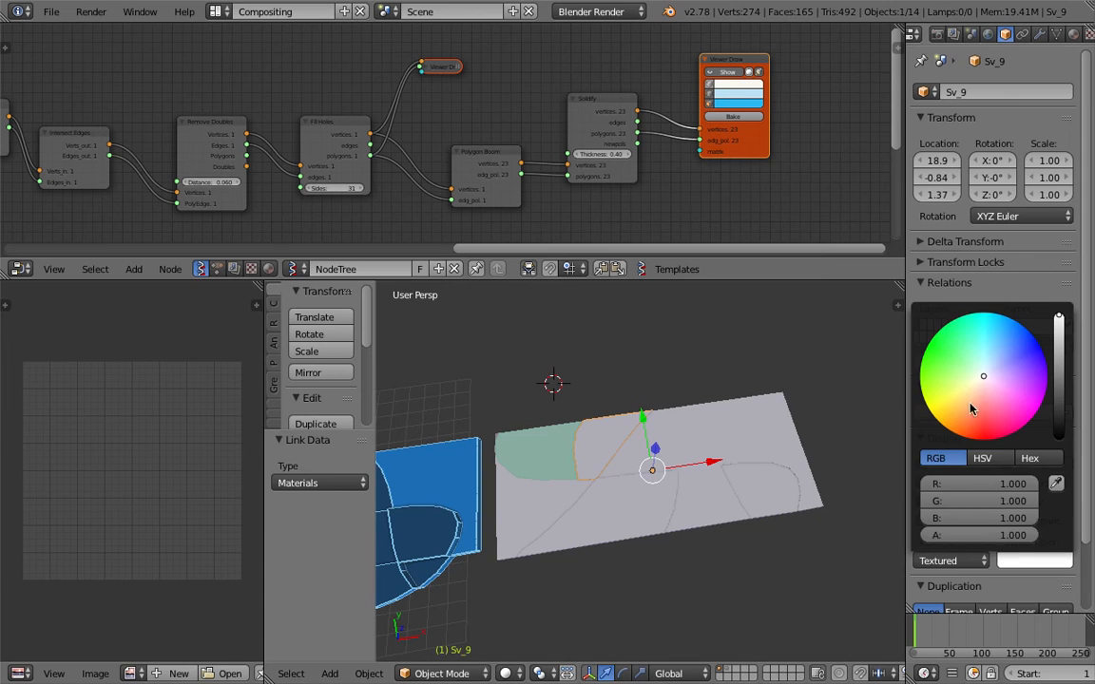
left_click(992, 359)
right_click(808, 482)
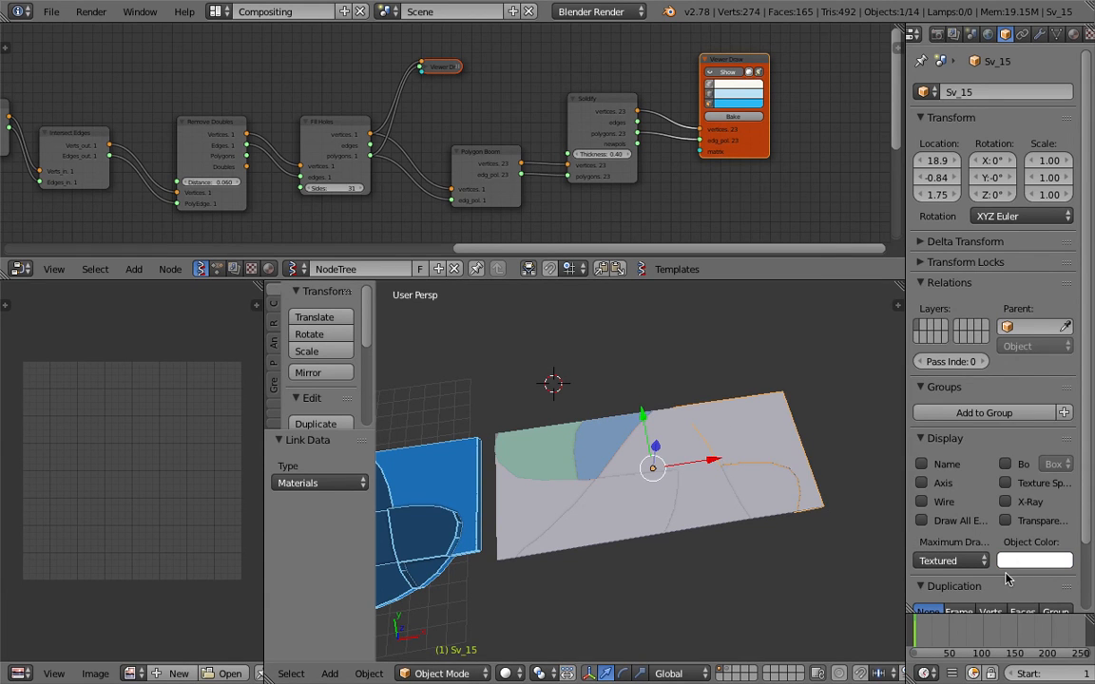
left_click(1026, 560)
left_click(997, 376)
Set the narrow curved piece beside the purple one to light pink and the adjacent triangular piece to yellow (R 0.923, G 1.000, B 0.441)
right_click(708, 457)
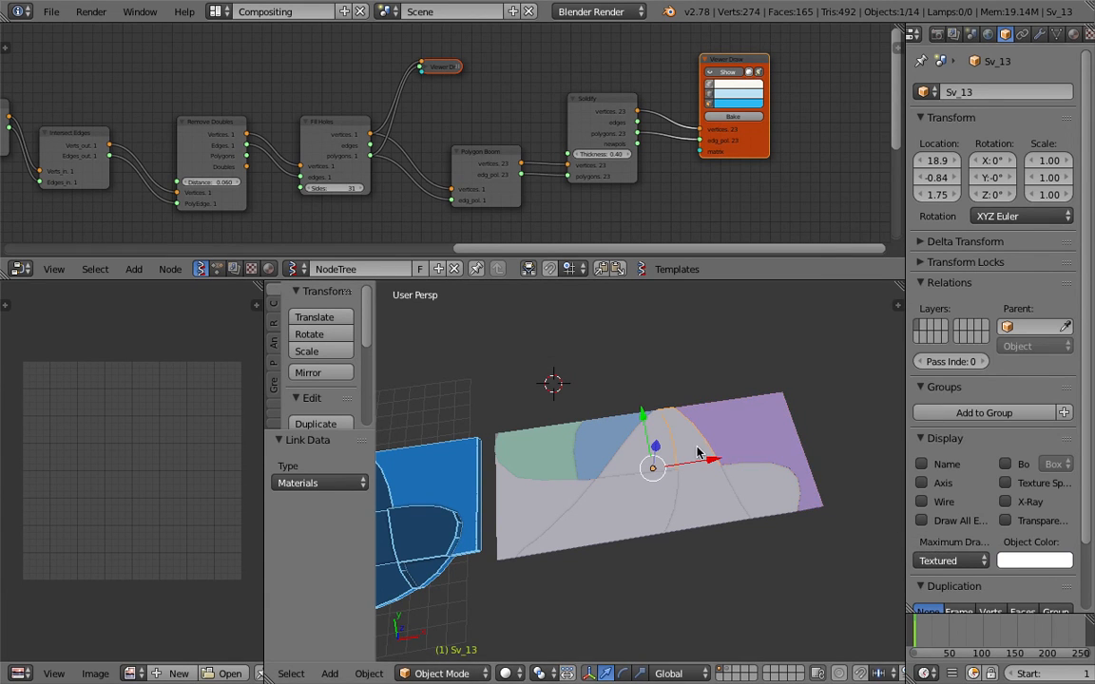
left_click(1026, 560)
left_click(980, 399)
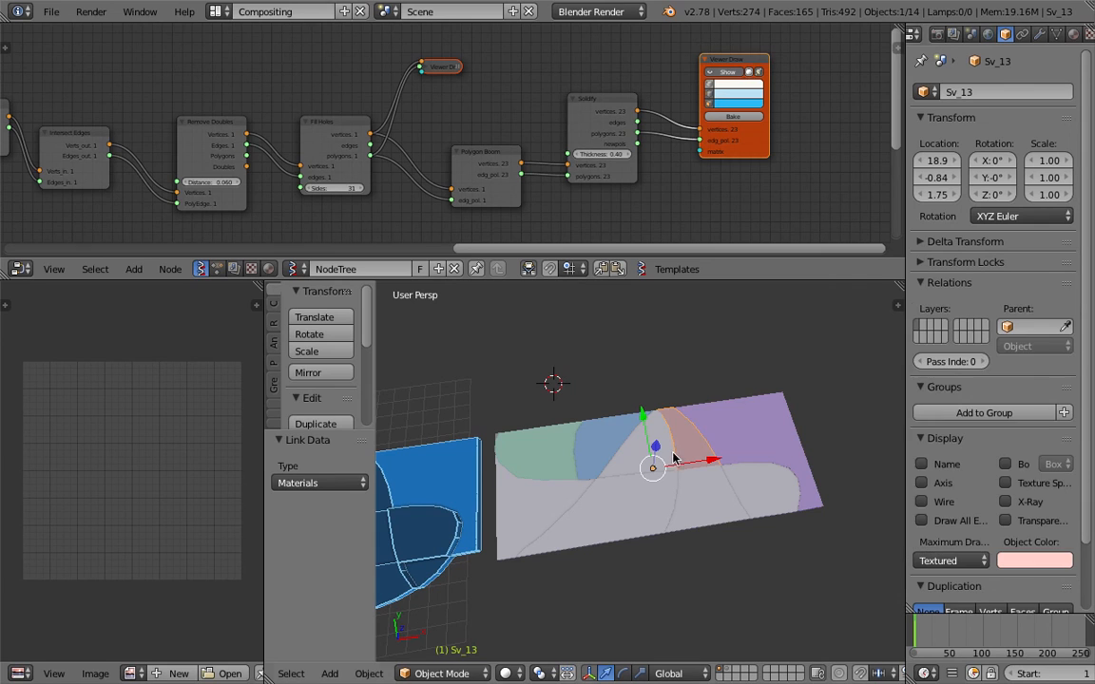
right_click(605, 415)
left_click(1009, 567)
left_click(960, 376)
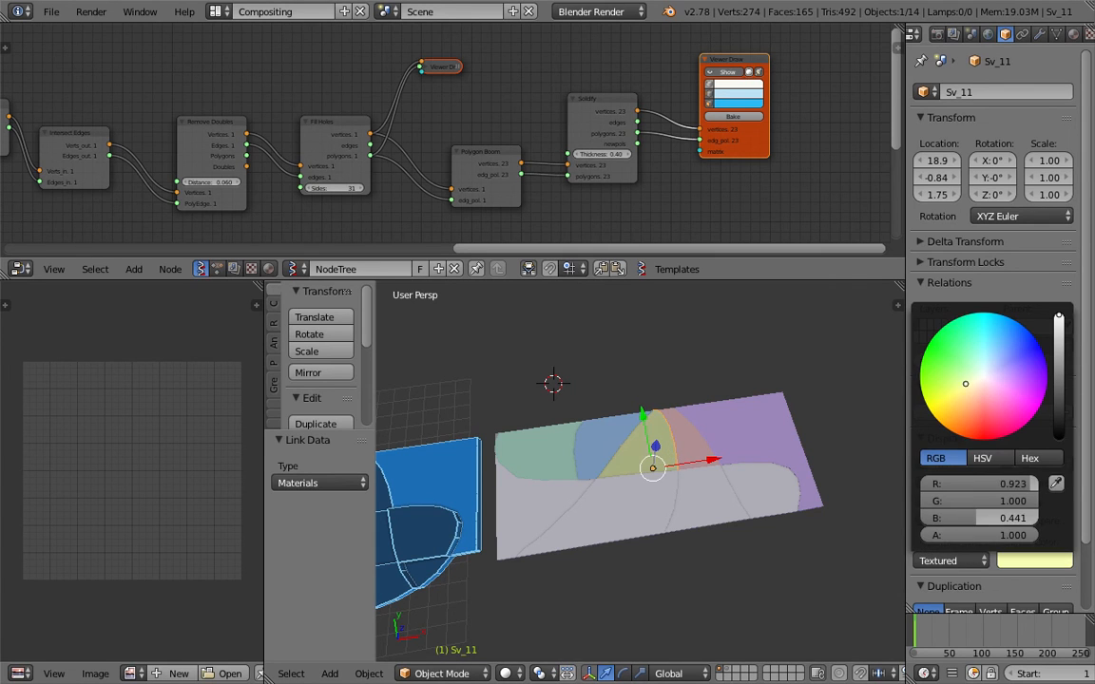
Set the object color of the four-sided piece below the pink one to yellow-green and the neighbouring rounded piece to light blue
right_click(789, 503)
left_click(1034, 560)
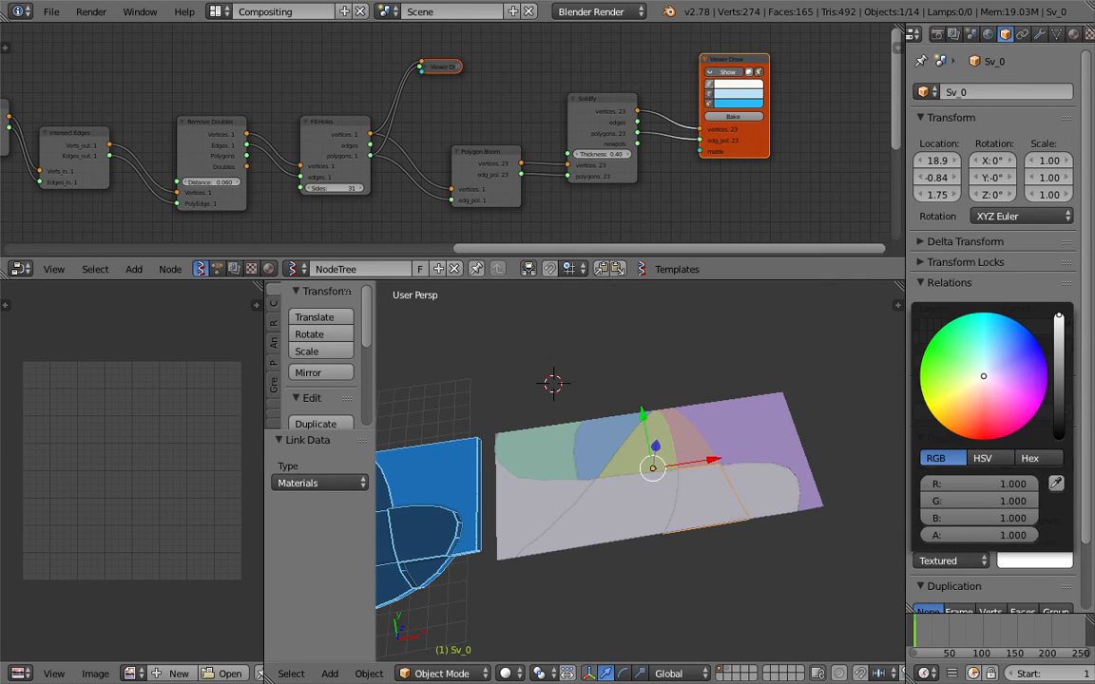
left_click(989, 375)
left_click(991, 384)
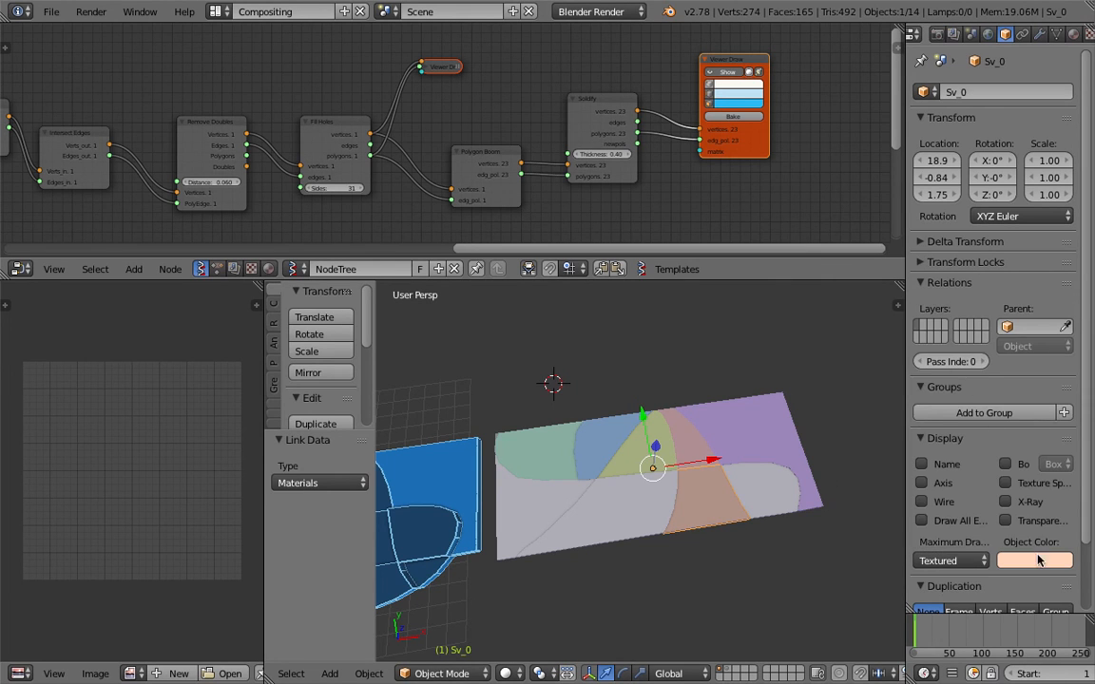
left_click(1038, 561)
left_click(966, 381)
right_click(772, 501)
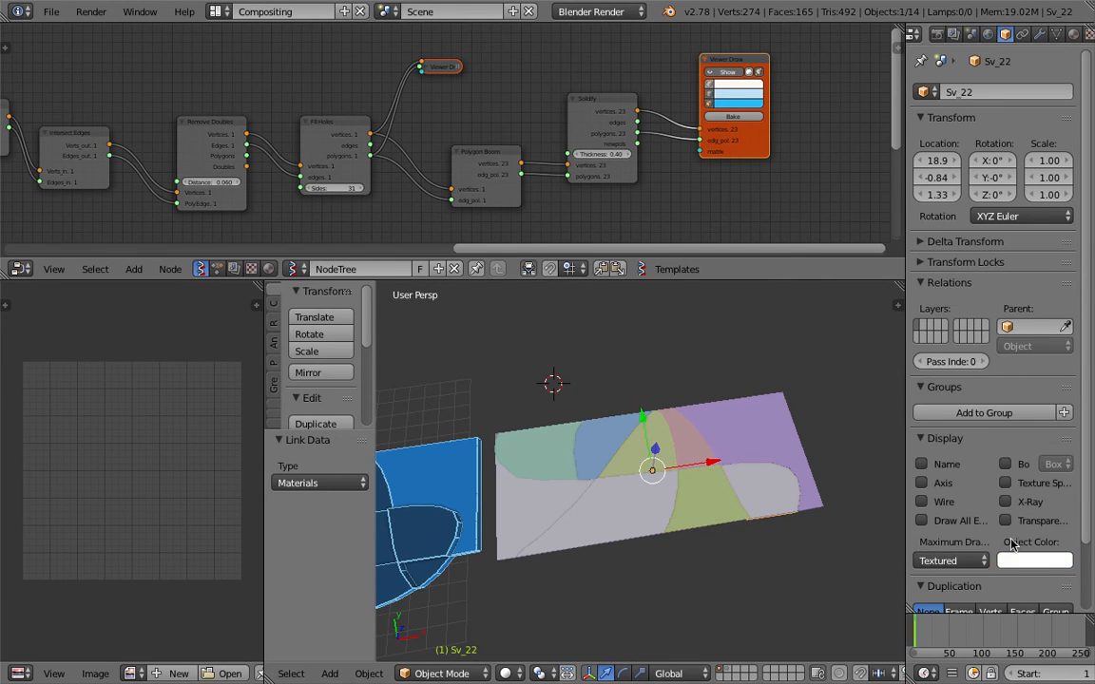
left_click(1024, 561)
left_click(1006, 369)
Try a light red object color on the large central piece along the board's lower edge
right_click(651, 504)
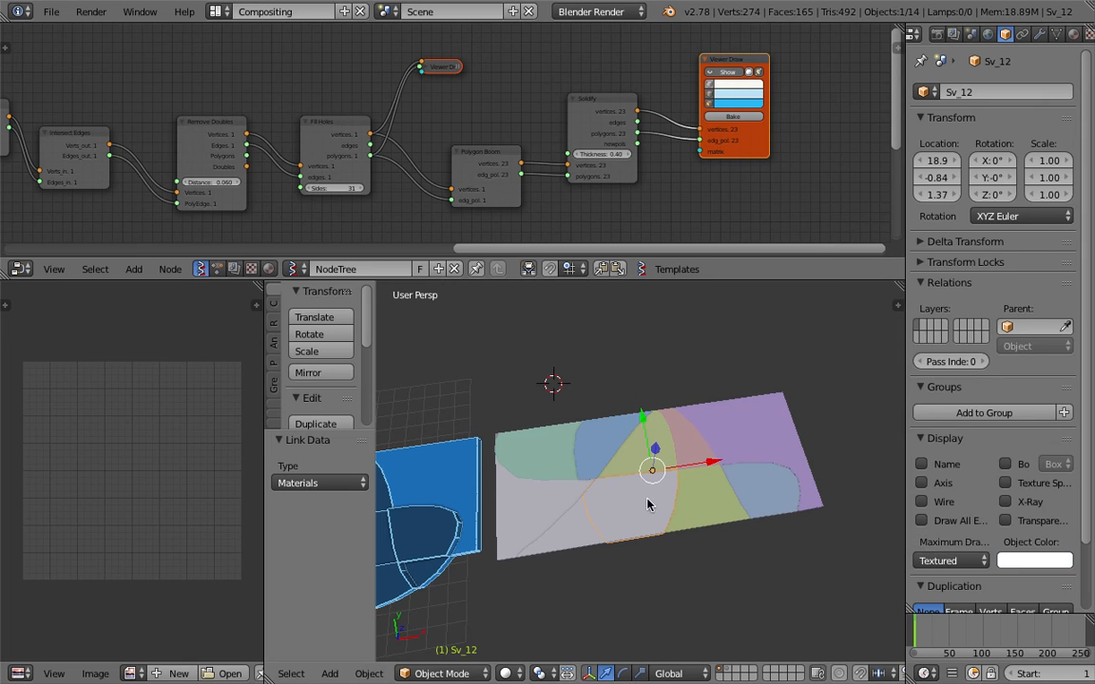
left_click(1024, 561)
left_click_drag(1008, 419, 991, 413)
Color the piece below the green corner light orange (R 1.000, G 0.641, B 0.434) and the triangular piece on the lower edge light green
right_click(557, 508)
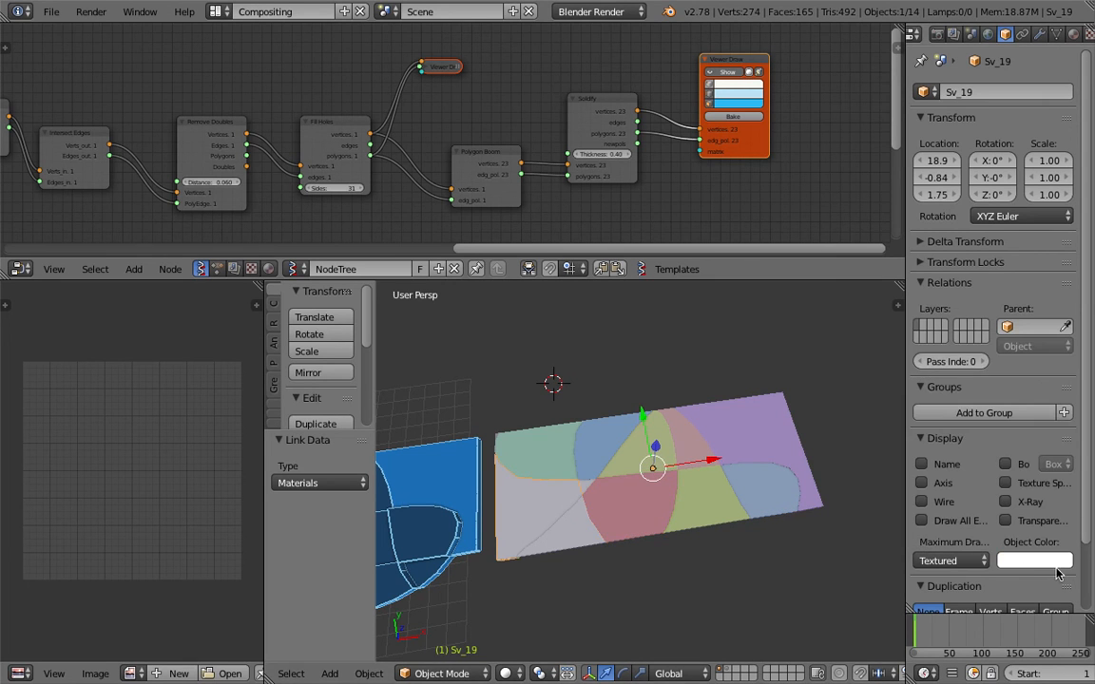
left_click(1024, 561)
left_click(975, 393)
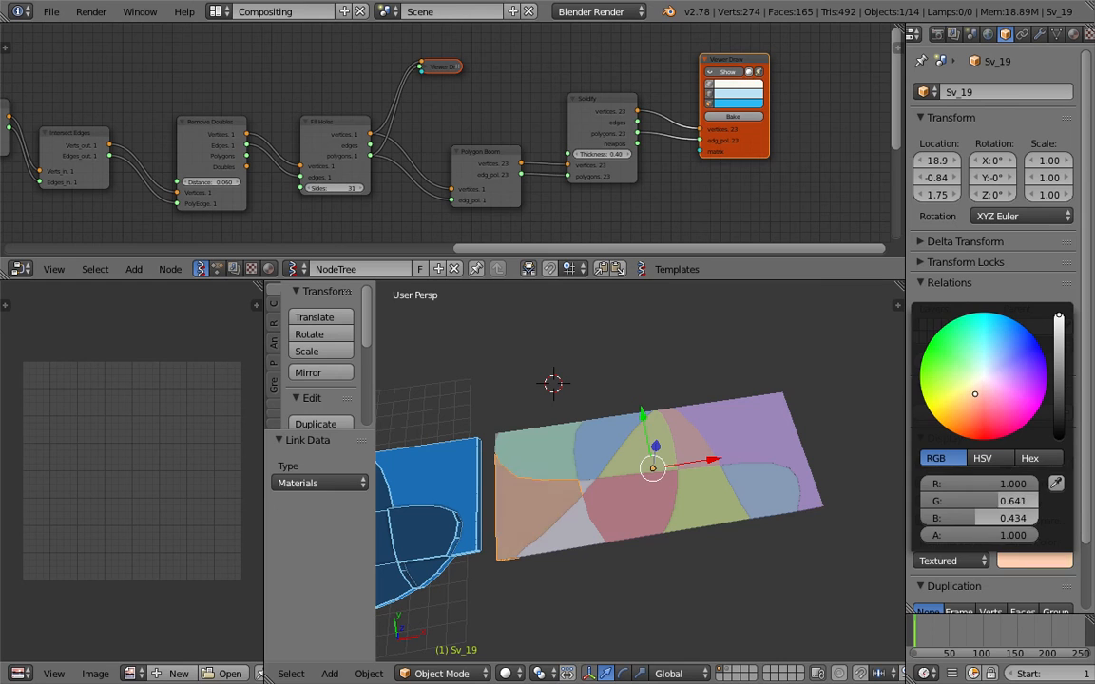
right_click(594, 528)
left_click(1019, 564)
left_click_drag(981, 380, 971, 373)
Set the large central piece's object color to green (R 0.485, G 1.000, B 0.640) and the tiny triangle beside it to light green
right_click(588, 490)
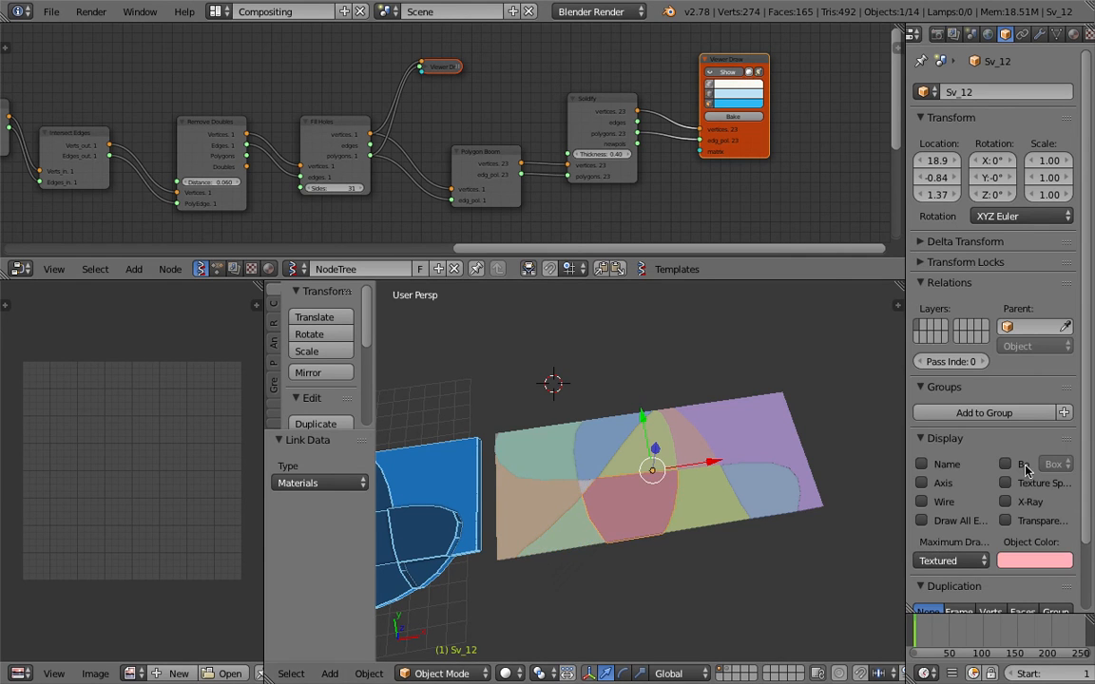
left_click(1035, 563)
left_click(972, 363)
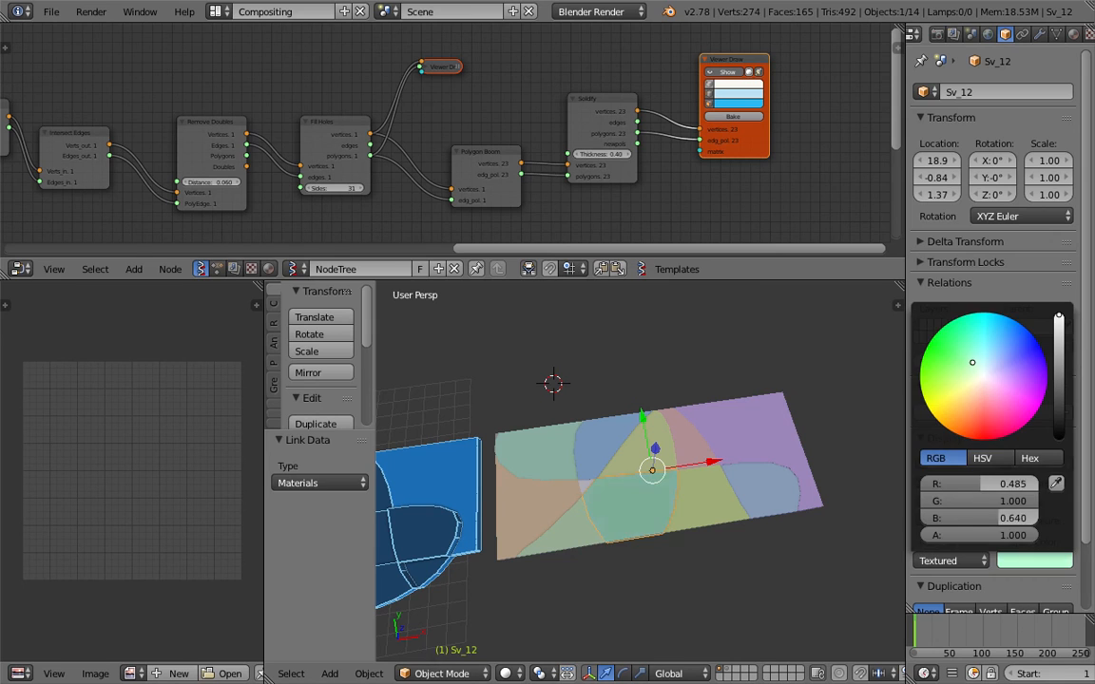
right_click(587, 490)
left_click(1034, 561)
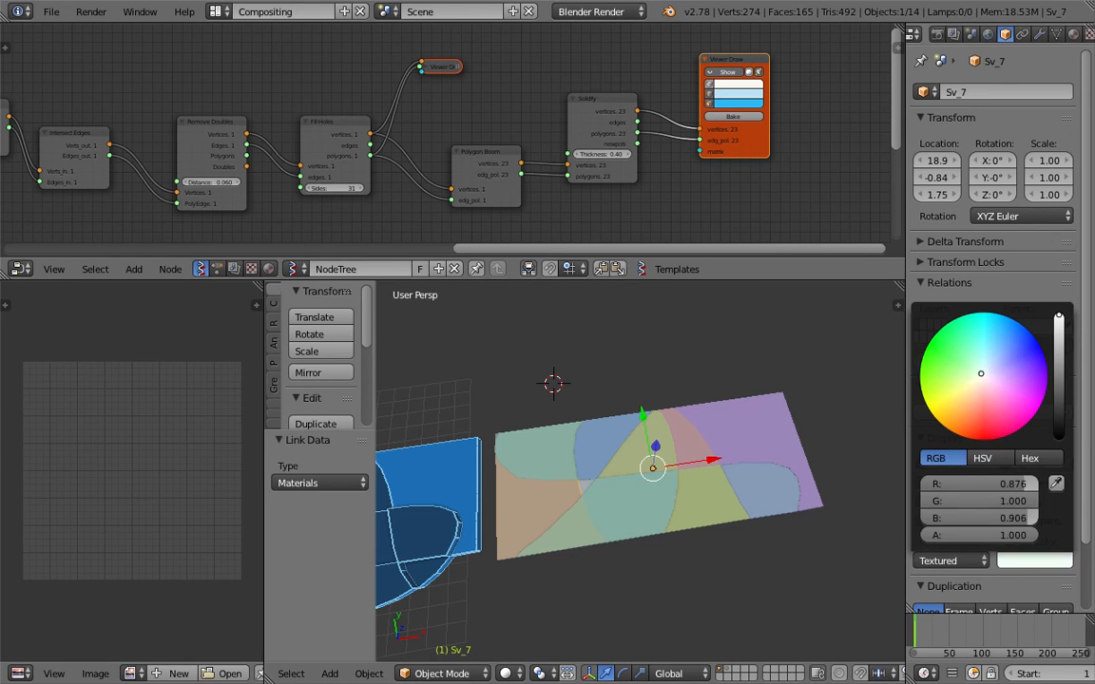
left_click(967, 363)
Clear the selection and examine the colored board from several angles and distances
key("a")
mouse_move(662, 445)
middle_mouse_down()
mouse_move(651, 480)
mouse_move(630, 465)
mouse_move(660, 463)
middle_mouse_up()
scroll(622, 486, "down", 2)
right_click(639, 442)
middle_click_drag(628, 505, 666, 564)
scroll(571, 524, "up", 4)
scroll(666, 564, "down", 6)
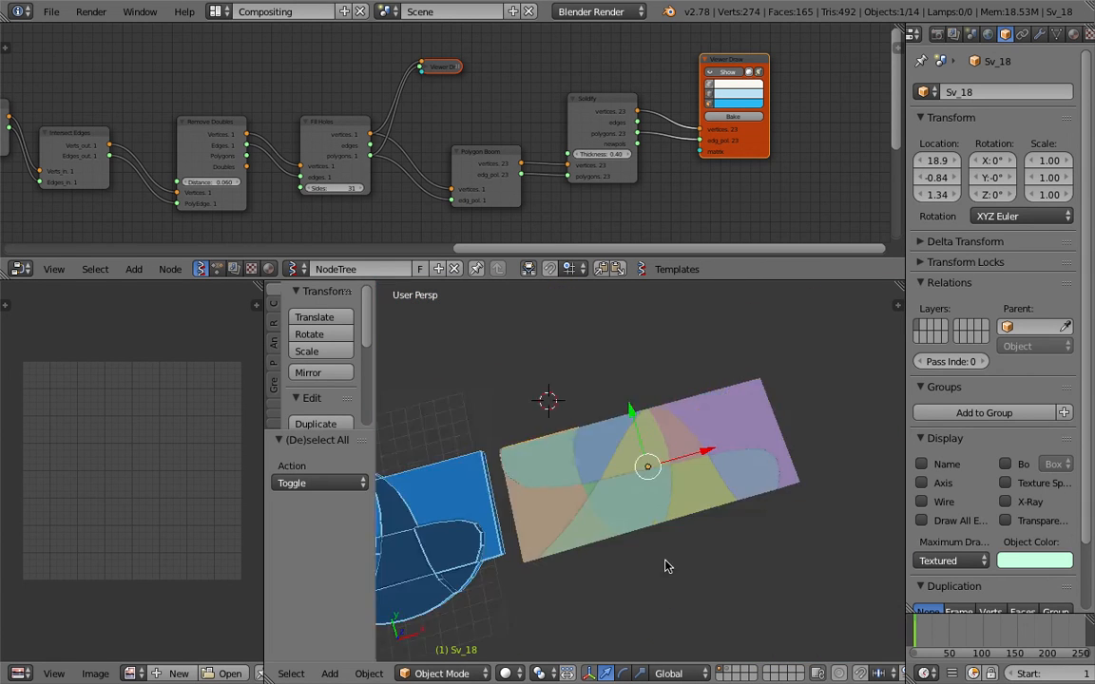
middle_click_drag(548, 513, 534, 504)
middle_click_drag(488, 500, 536, 491, "shift")
Collapse the 3D view's tool shelf and delete the stray sliver piece on the board's edge beside the green corner
left_click_drag(376, 332, 162, 331)
middle_click_drag(509, 412, 606, 381, "shift")
scroll(606, 380, "up", 8)
right_click(560, 385)
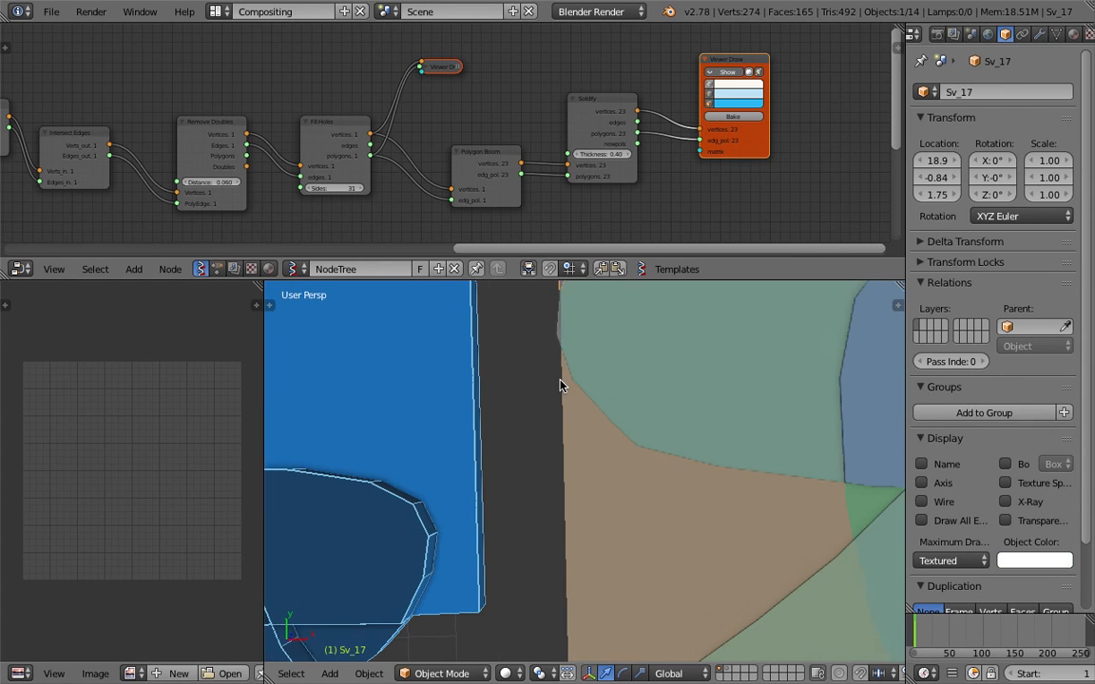
right_click(561, 342)
scroll(576, 396, "down", 1)
key("x")
left_click(579, 398)
scroll(582, 404, "down", 2)
middle_click_drag(602, 428, 628, 421, "shift")
scroll(571, 442, "down", 2)
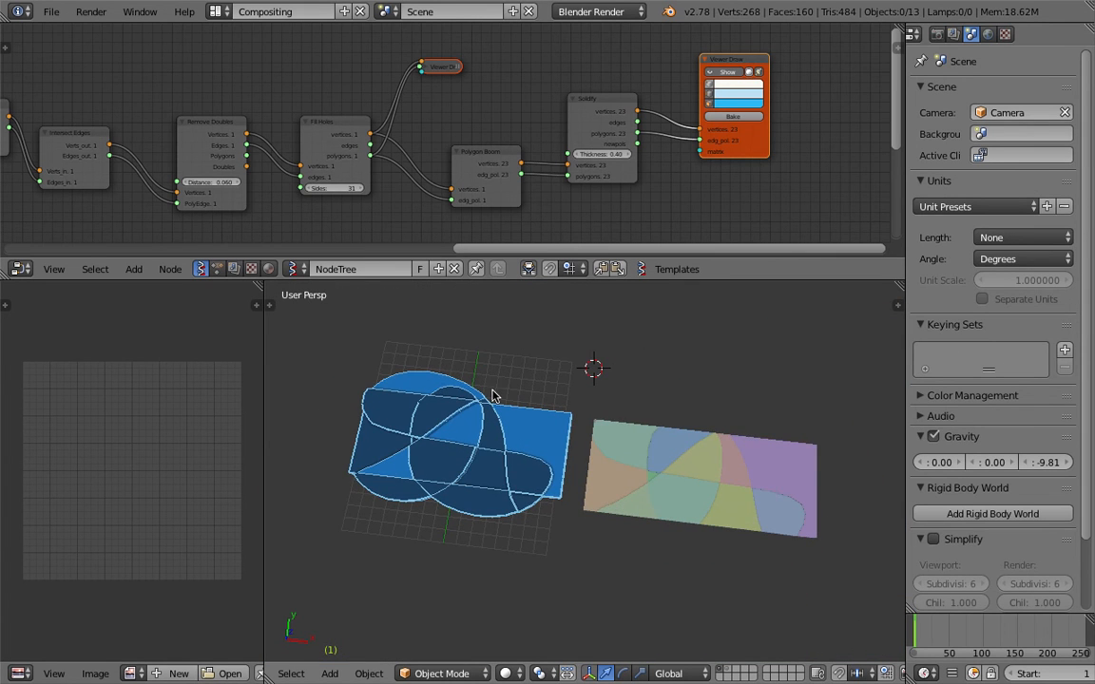
Save the project as sv_organic_jigsaw_011.blend on the Desktop
middle_click_drag(492, 396, 441, 409)
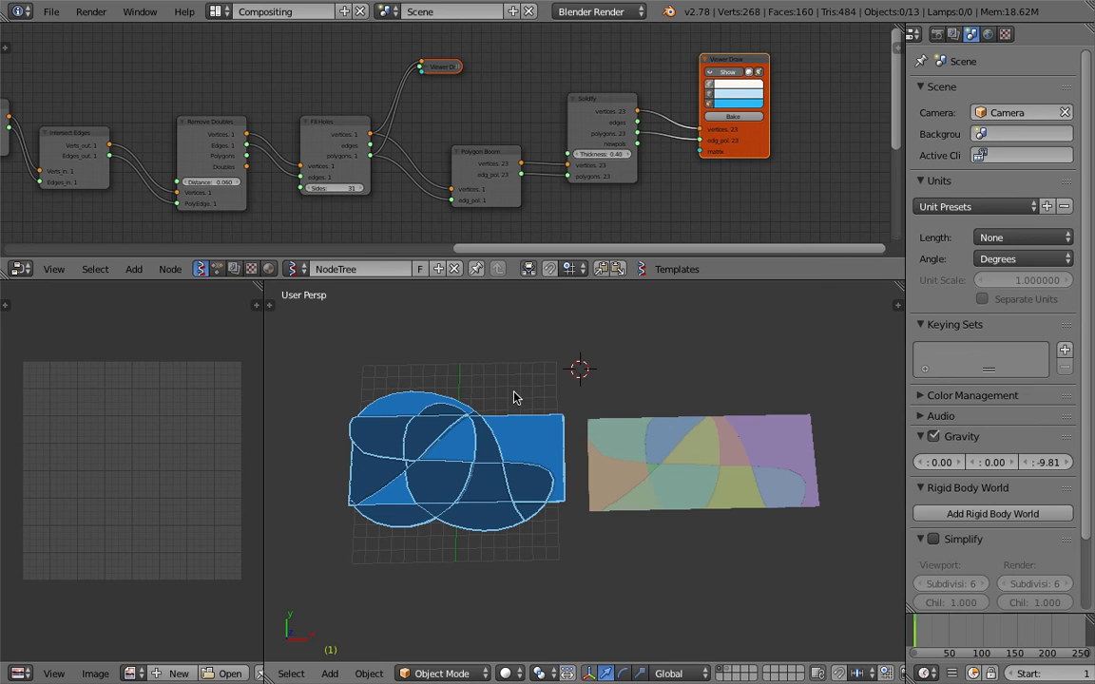
middle_click_drag(596, 406, 592, 401)
key("ctrl+s")
left_click(647, 386)
key("ctrl+s")
left_click(659, 351)
left_click(51, 11)
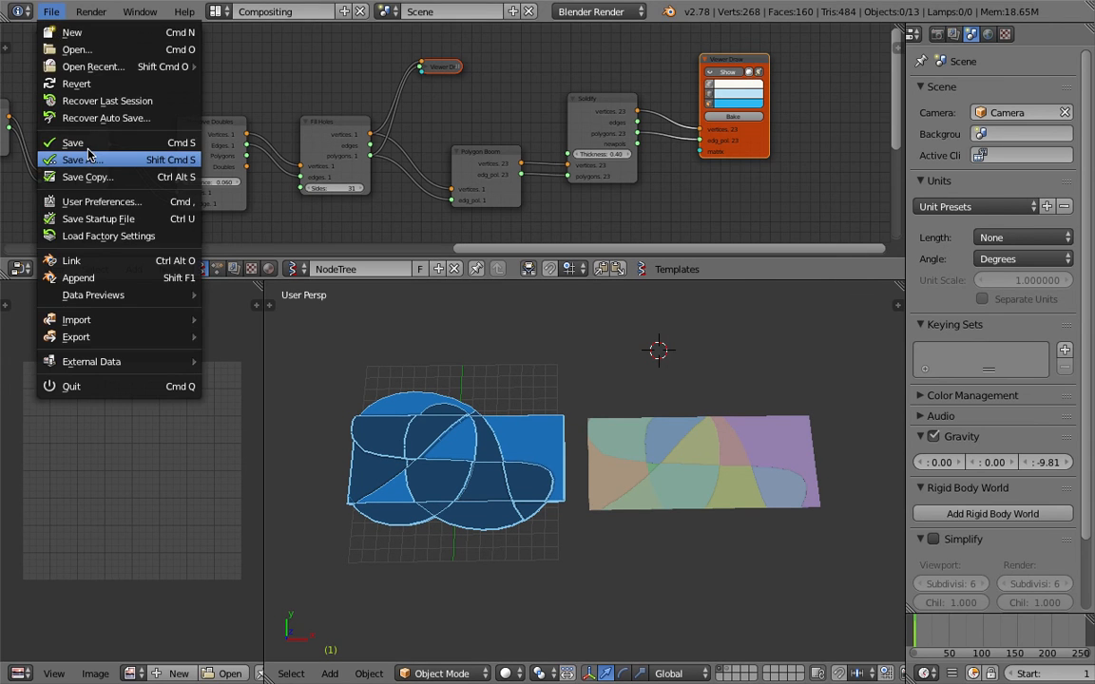
left_click(131, 154)
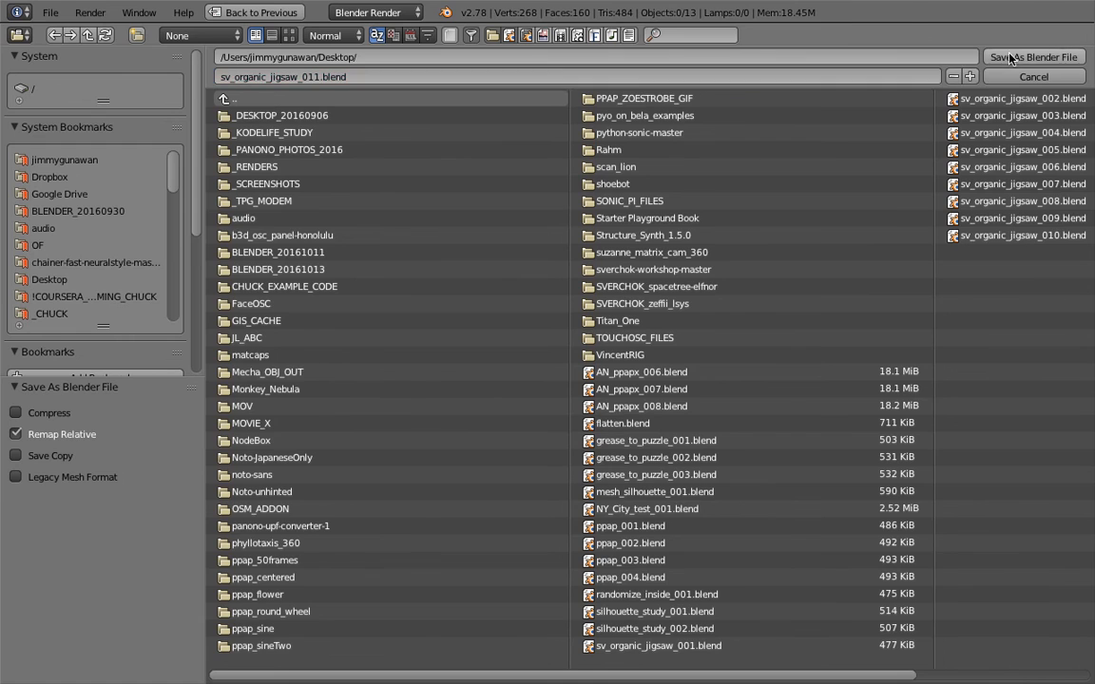
left_click(1031, 57)
Enlarge the node editor downward and narrow the properties editor to give the node tree more room
left_click_drag(780, 280, 780, 325)
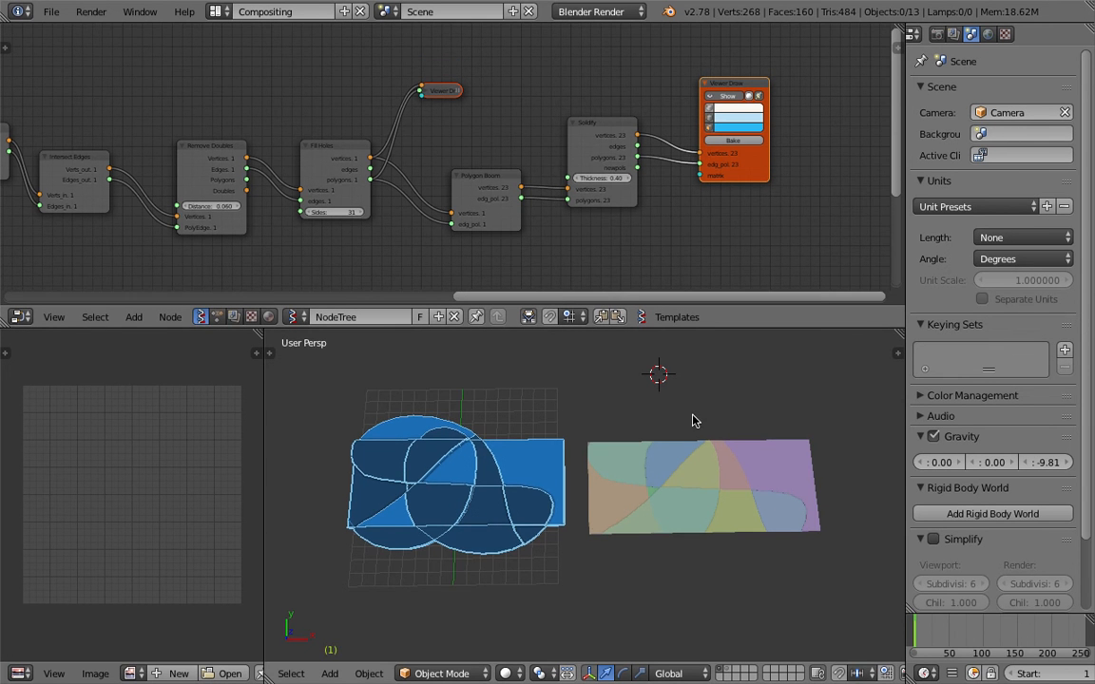
scroll(738, 495, "down", 1)
middle_click_drag(714, 480, 692, 477, "shift")
mouse_move(660, 544)
middle_mouse_down()
mouse_move(697, 570)
mouse_move(675, 452)
mouse_move(668, 535)
middle_mouse_up()
middle_click_drag(477, 235, 579, 230)
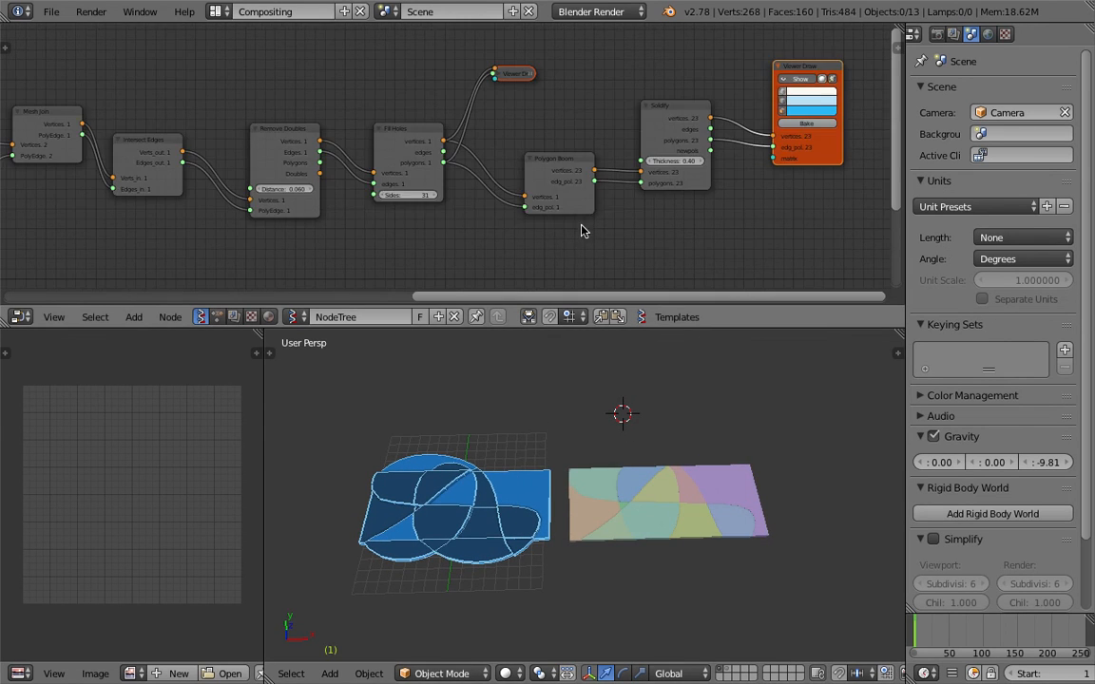
scroll(617, 237, "down", 2)
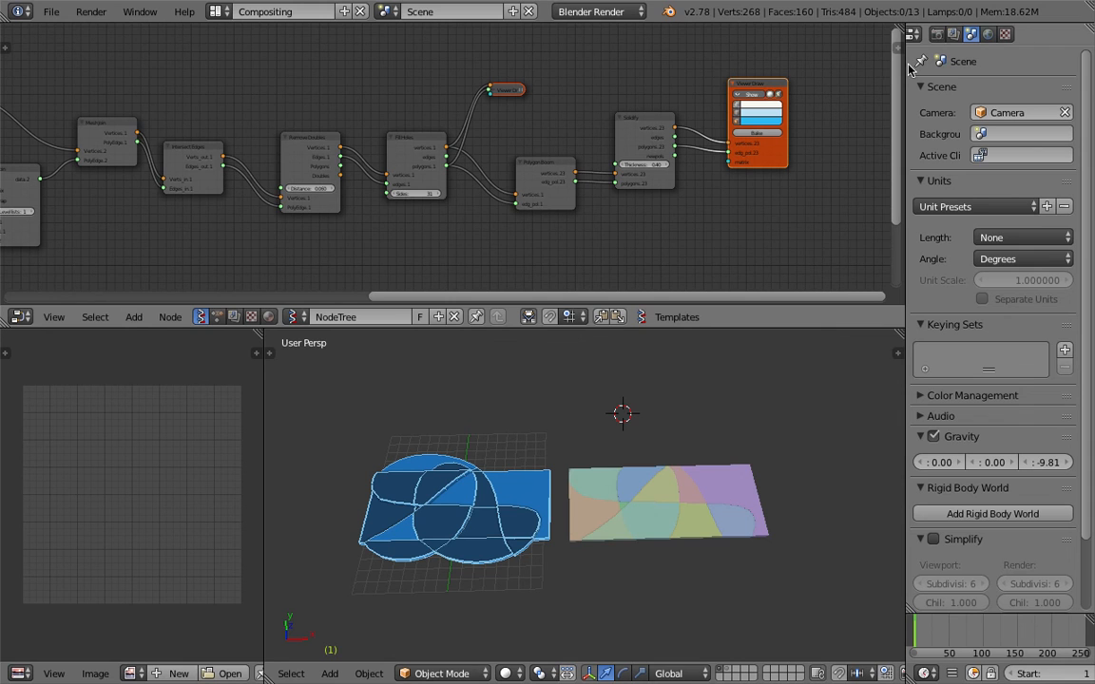
left_click_drag(906, 64, 977, 64)
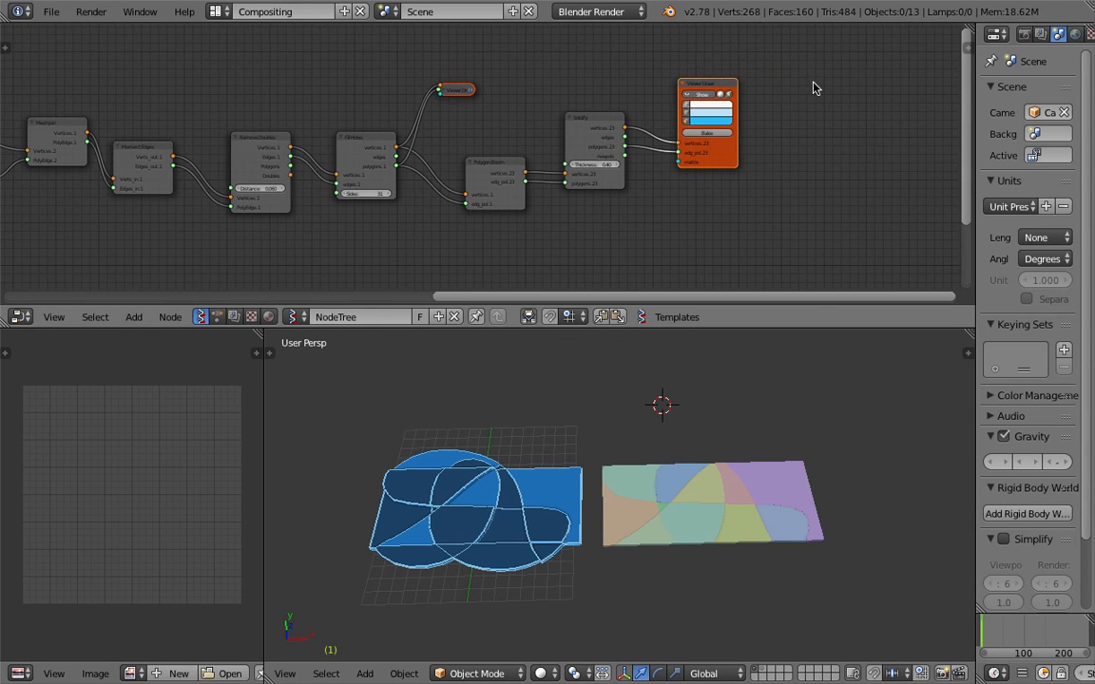
Show the node editor's sidebar down to the Sverchok sections and make the node editor taller to view more of the tree
key("n")
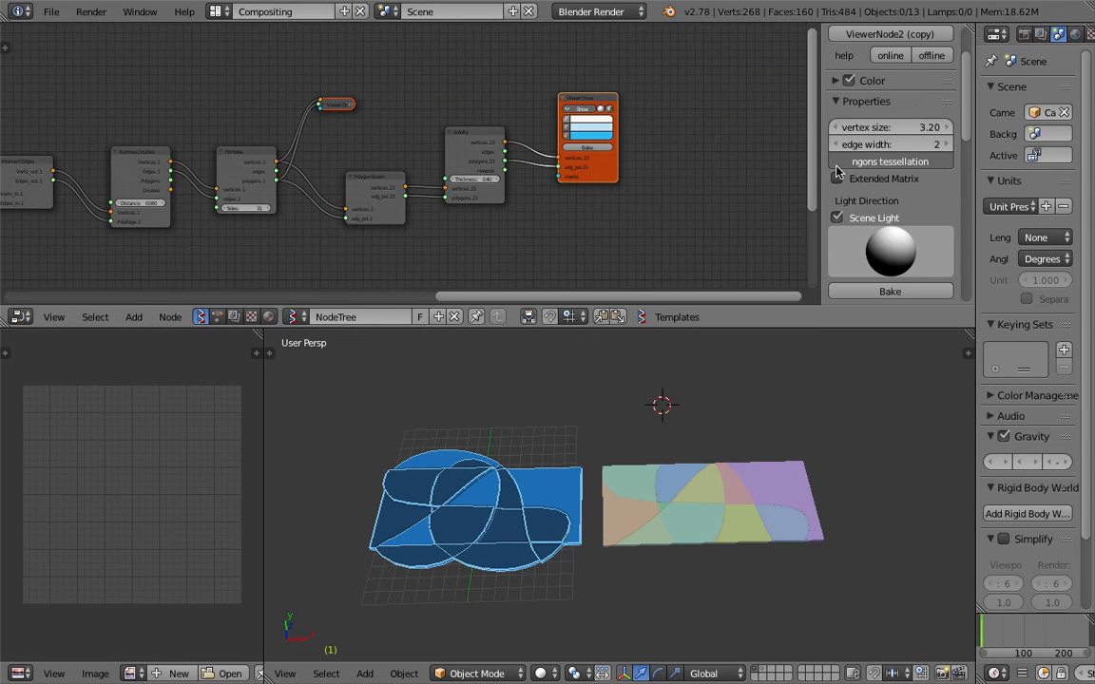
scroll(837, 171, "down", 15)
left_click_drag(906, 328, 905, 431)
middle_click_drag(254, 121, 359, 101)
scroll(442, 234, "down", 2)
middle_click_drag(384, 163, 501, 275)
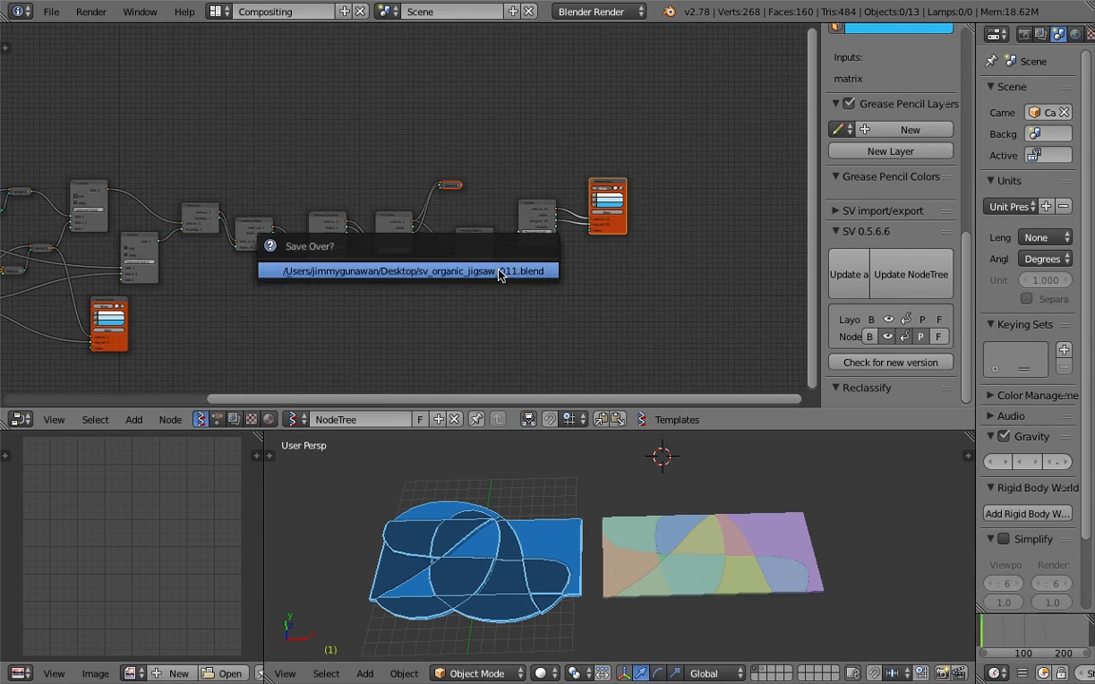
Expand the SV import/export section, widen the sidebar and keep the section in Export mode
left_click(884, 211)
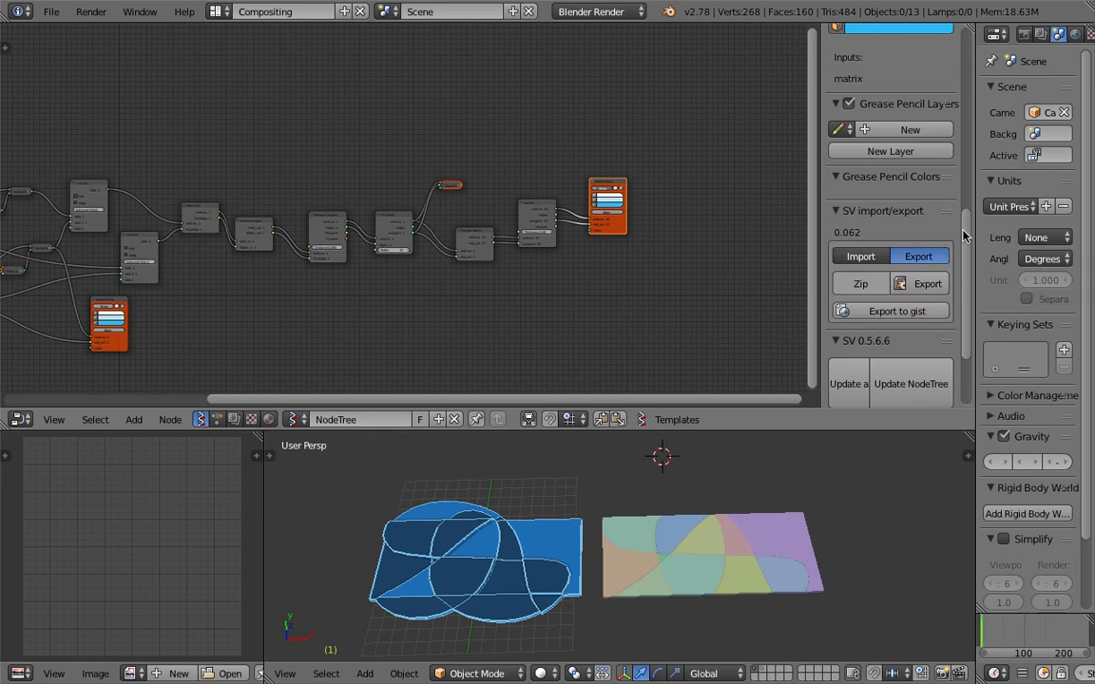
scroll(942, 172, "down", 2)
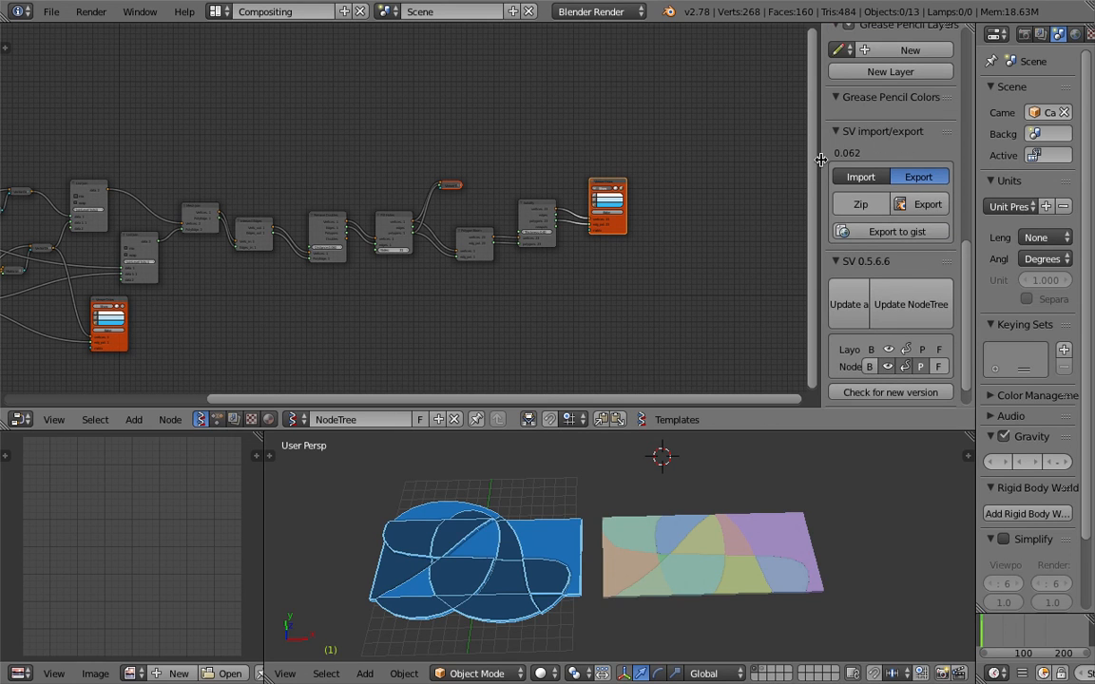
left_click_drag(820, 160, 747, 160)
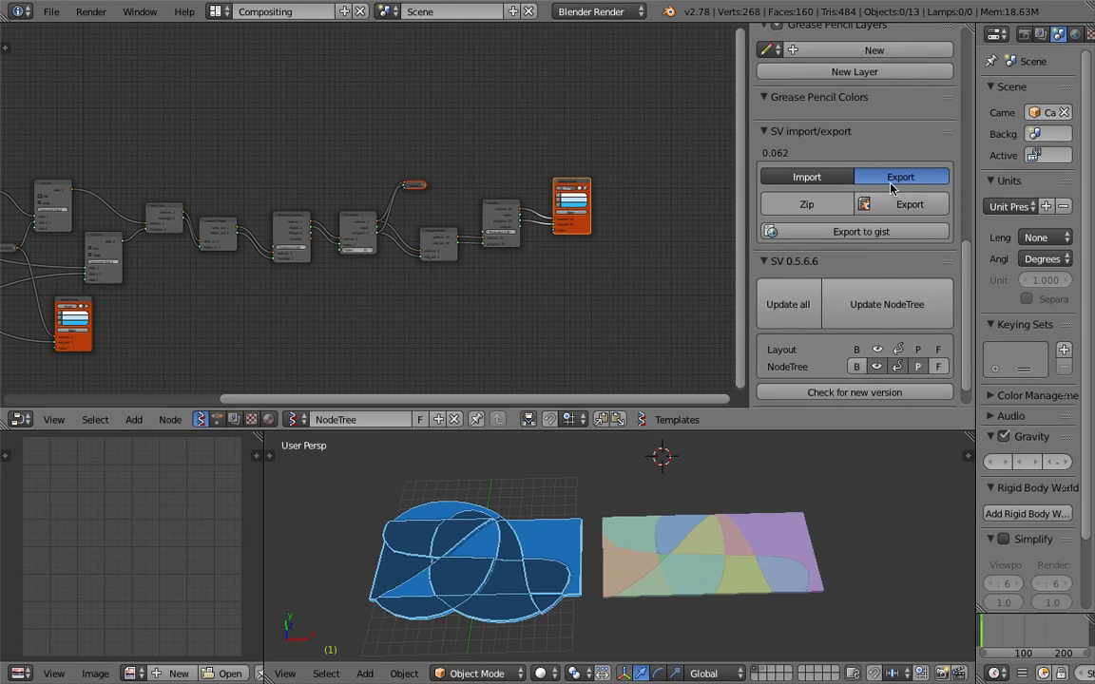
left_click(848, 177)
left_click(857, 178)
Export the node tree as a JSON file to the Desktop under the name sv_test_jigsaw.blend
left_click(900, 208)
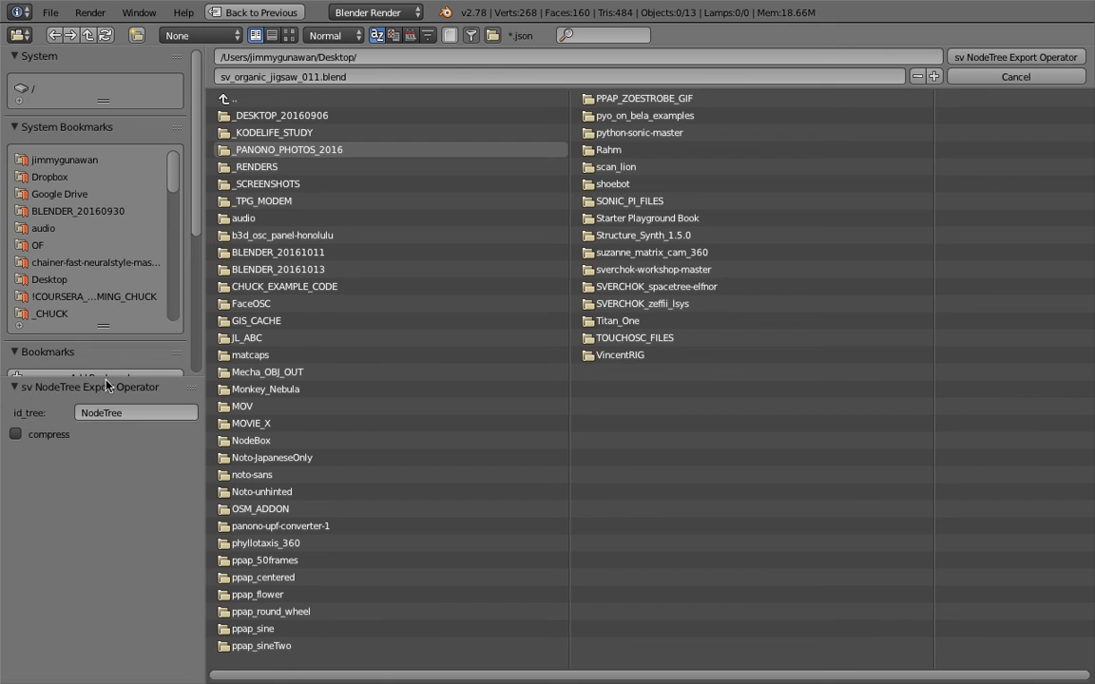
left_click_drag(108, 378, 109, 400)
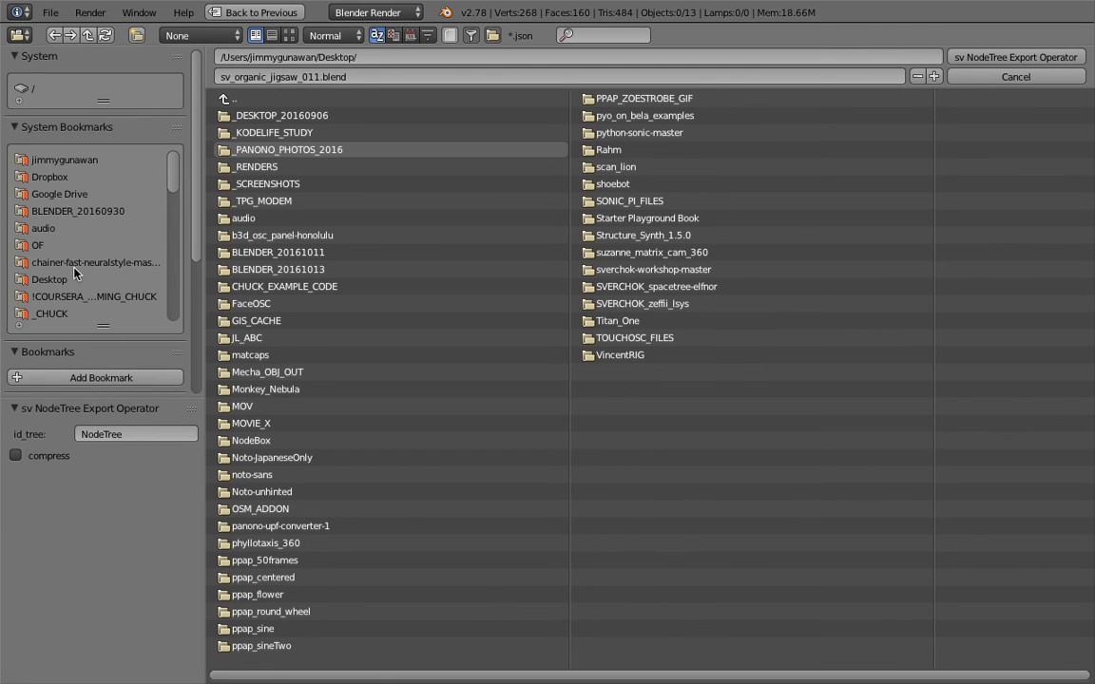
left_click(343, 76)
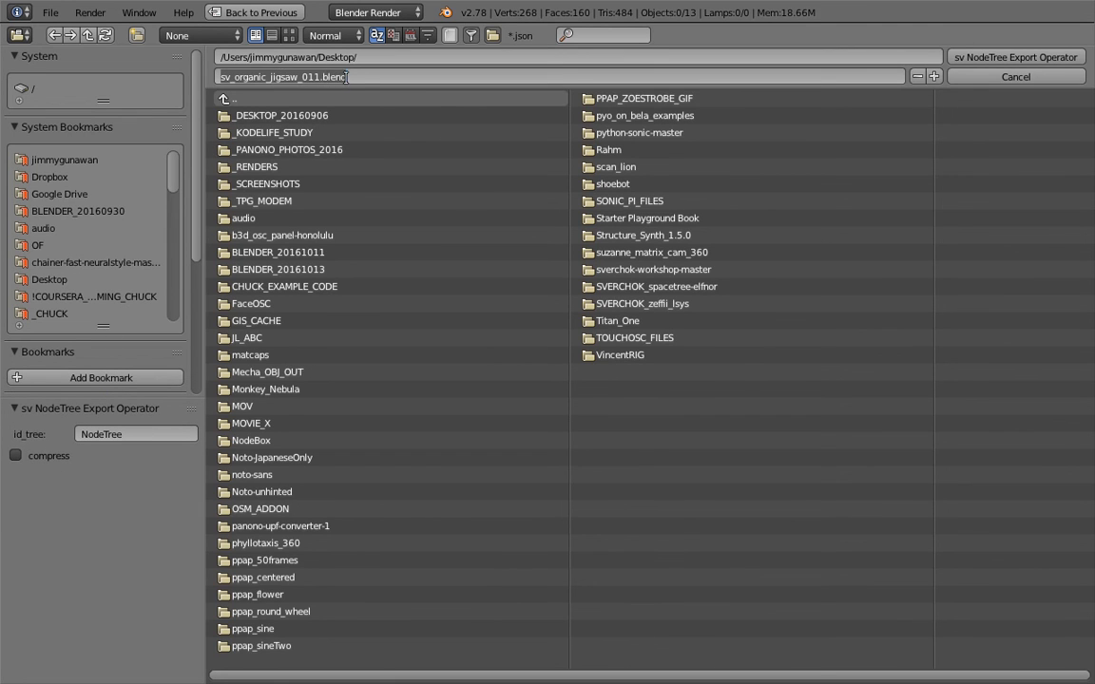
left_click_drag(350, 75, 324, 73)
key("shift+Home")
type("s")
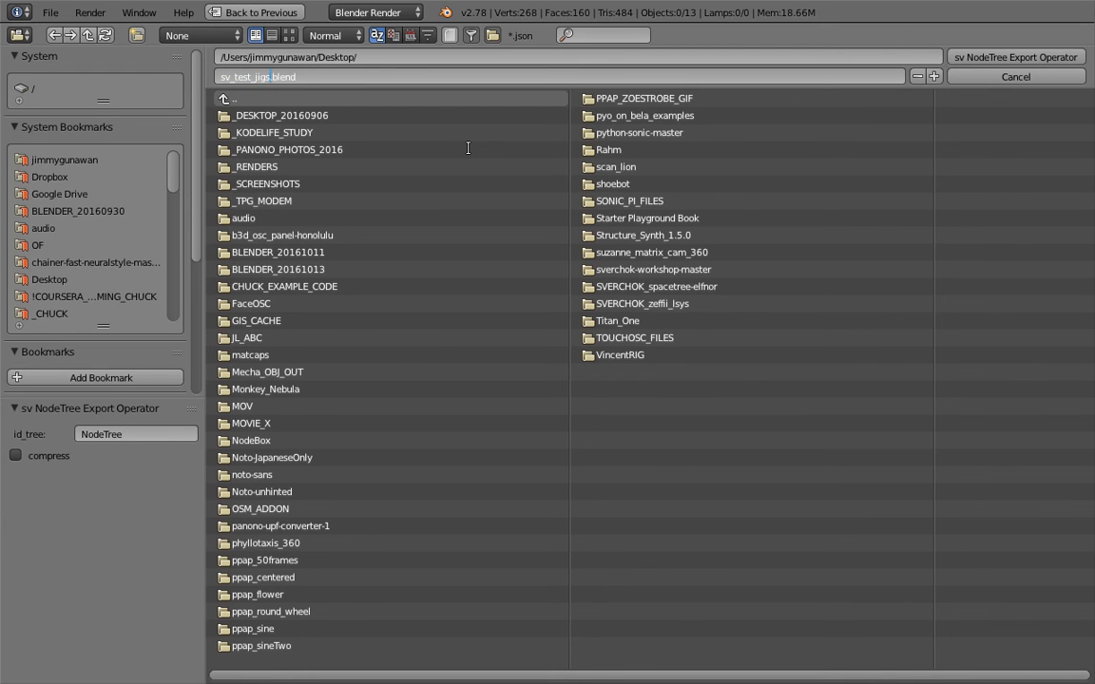
left_click(1036, 56)
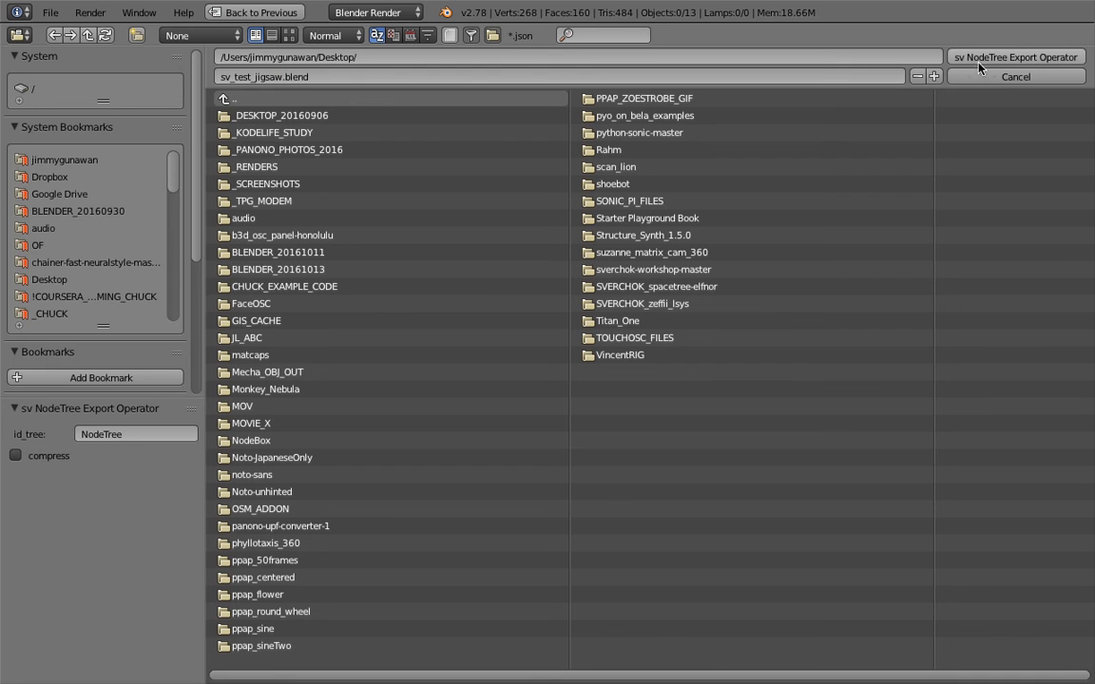
left_click(994, 58)
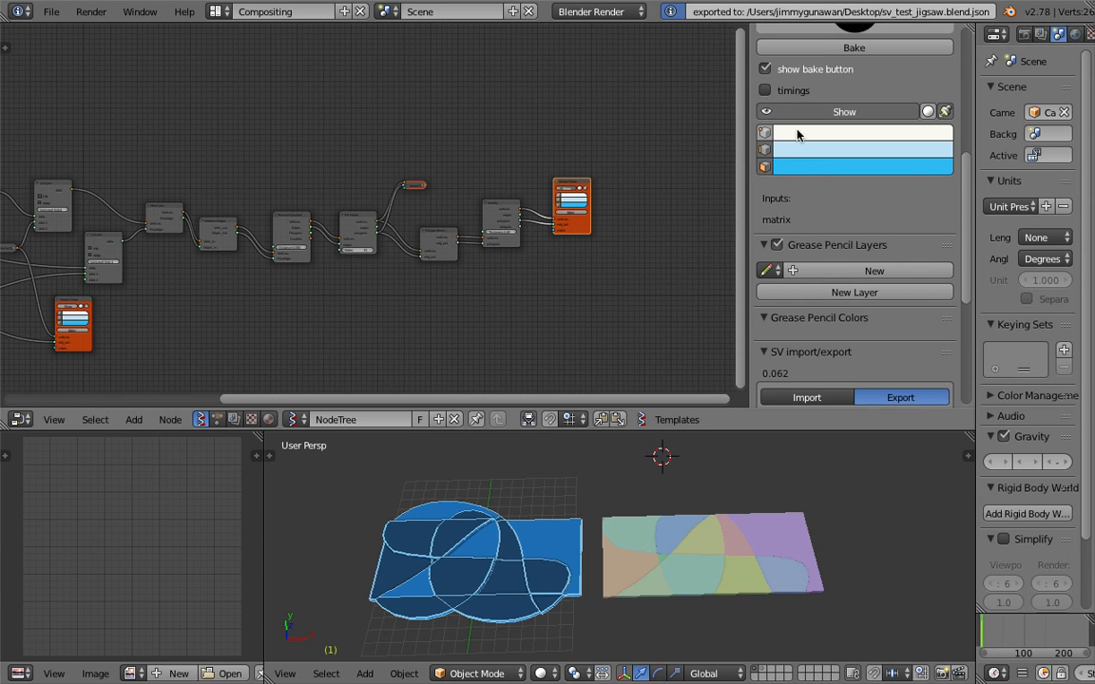
Switch to the macOS desktop and look for the exported JSON file among the desktop files and in the terminal output
middle_click_drag(511, 278, 618, 254)
scroll(788, 345, "down", 4)
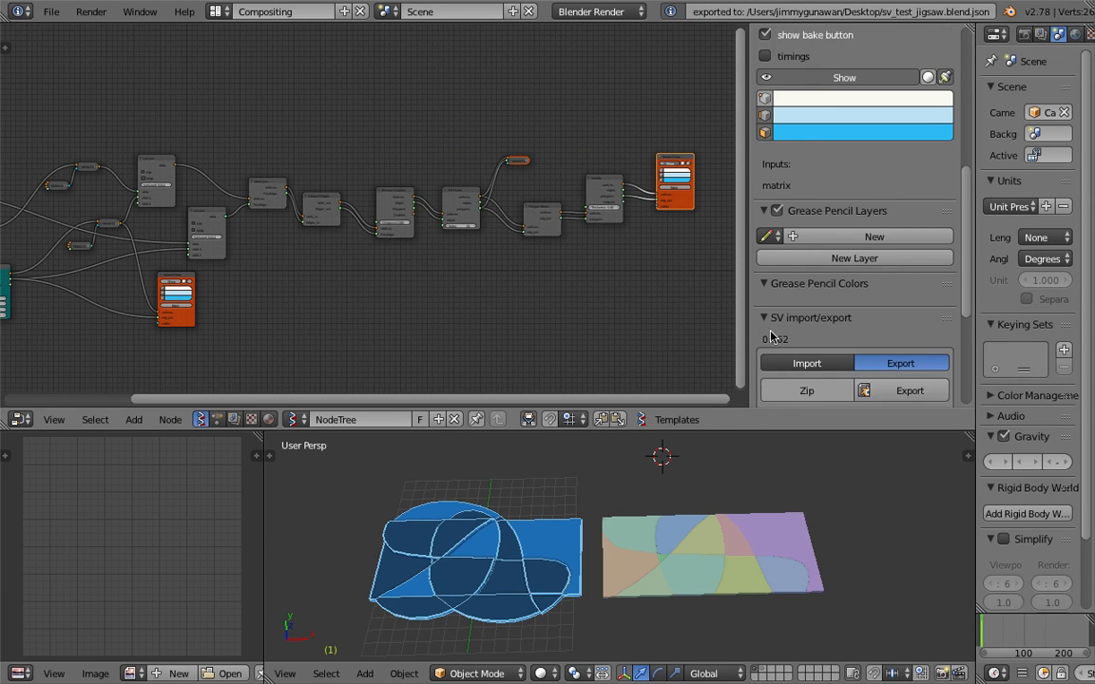
key("ctrl+Left")
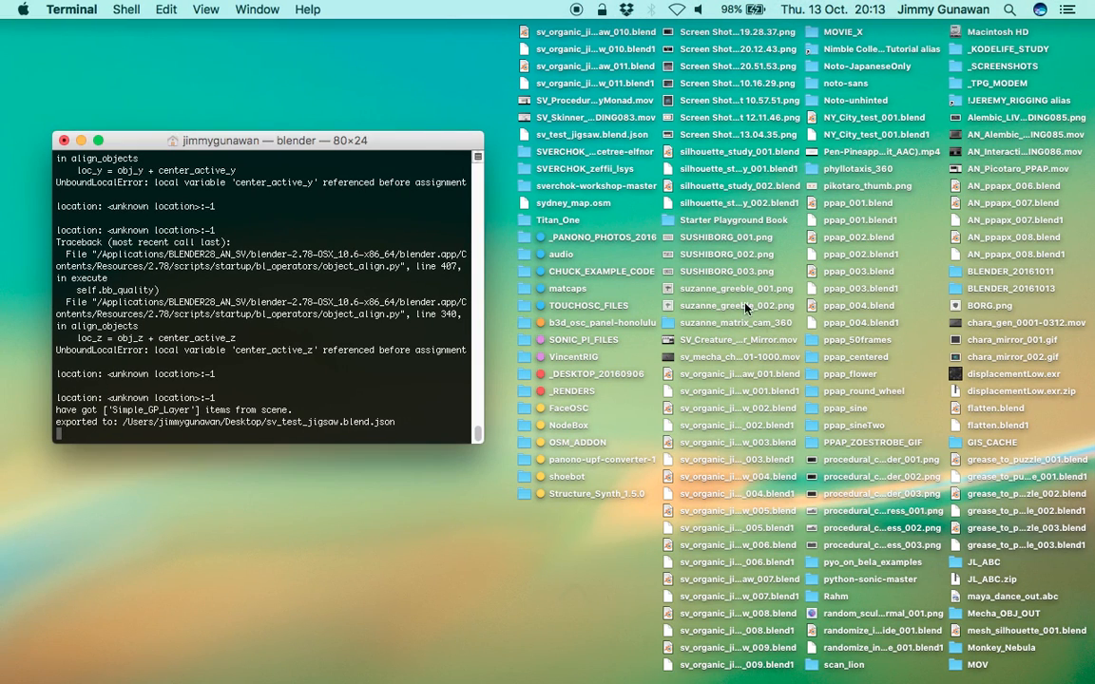
left_click(733, 283)
key("s")
key("t")
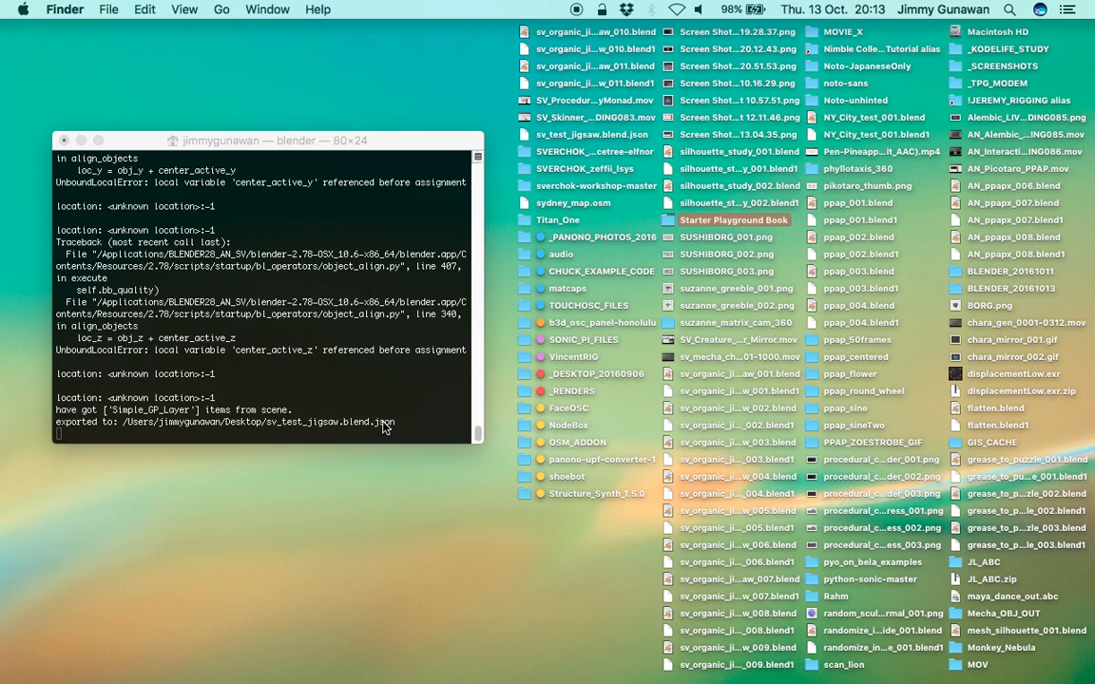
key("ctrl+Right")
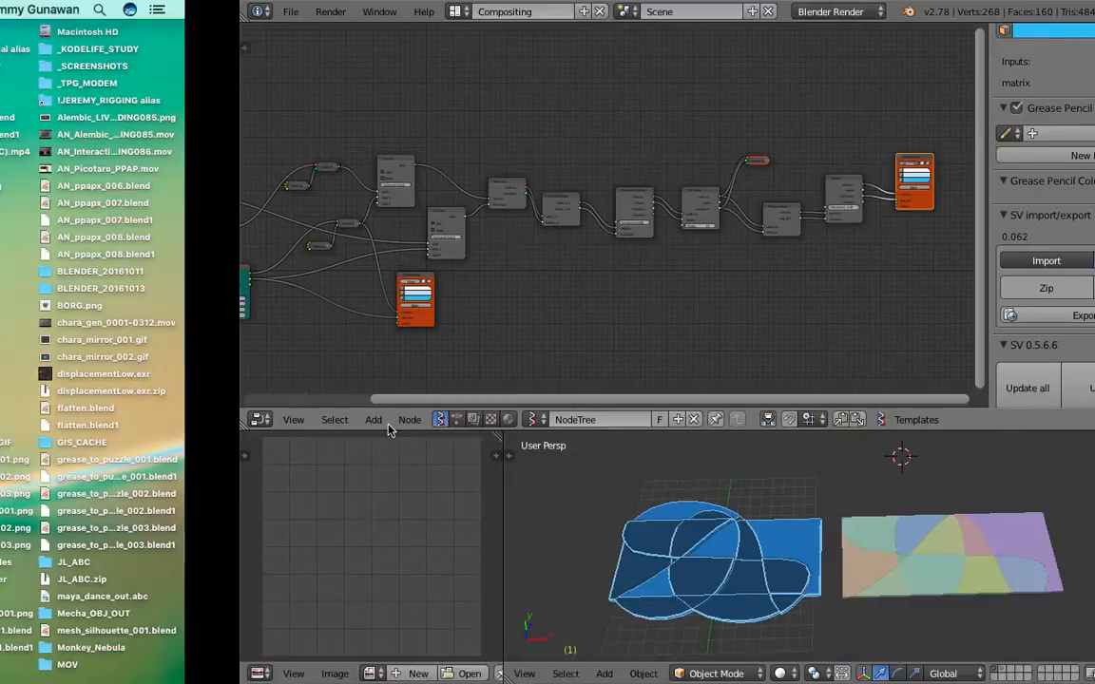
Copy the exported file name sv_test_jigsaw.blend.json from the last line of the terminal output
key("ctrl+Left")
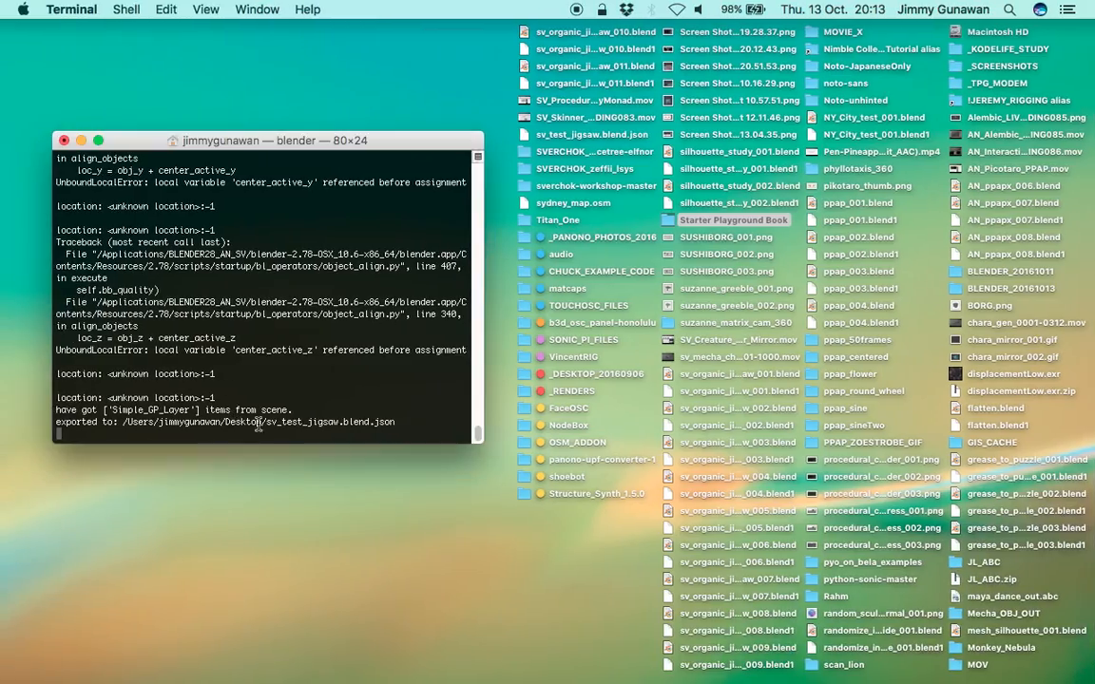
double_click(268, 422)
key("super+c")
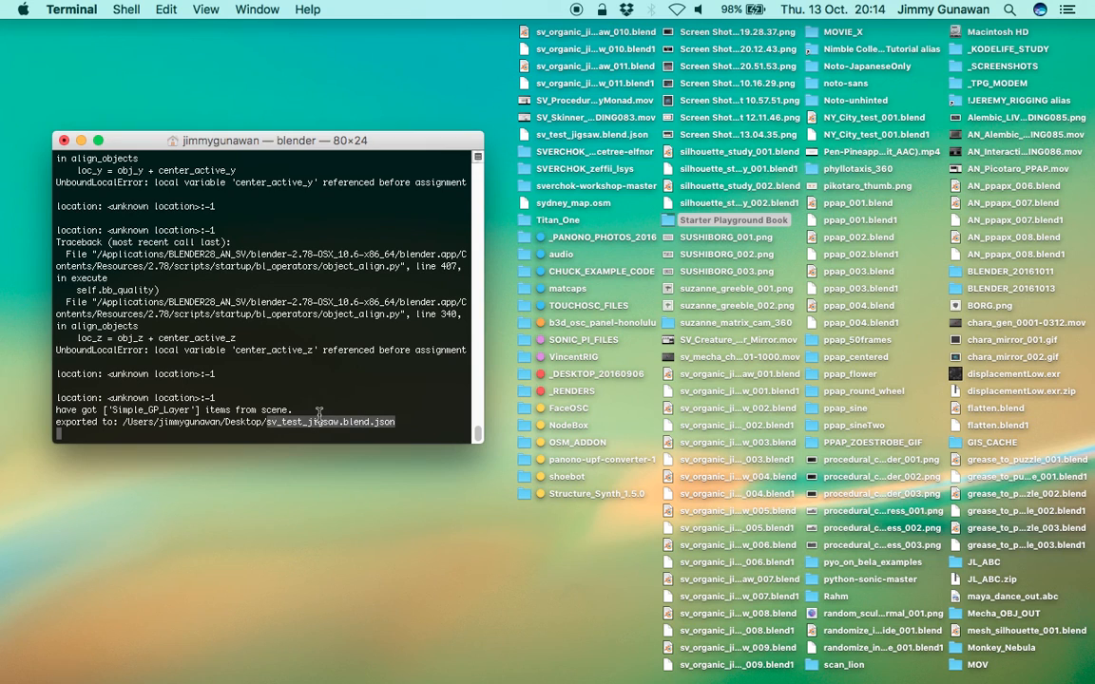
mouse_move(4, 360)
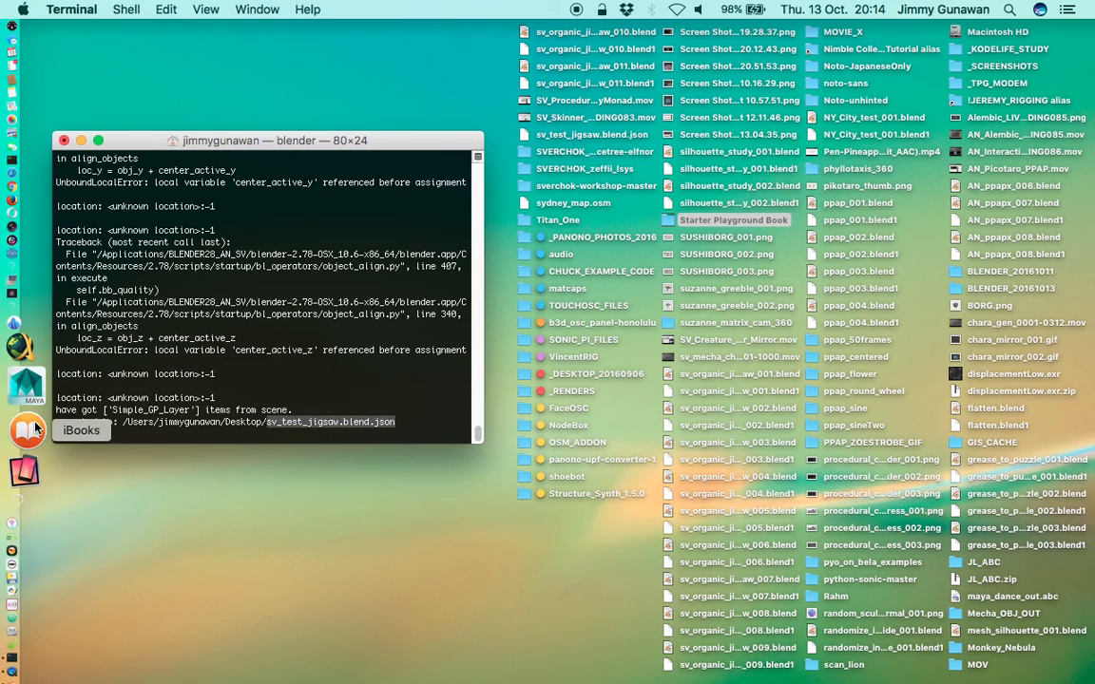
Switch back to Blender, widen the image editor beside the 3D view and turn it into a text editor
key("ctrl+Right")
left_click_drag(275, 594, 366, 594)
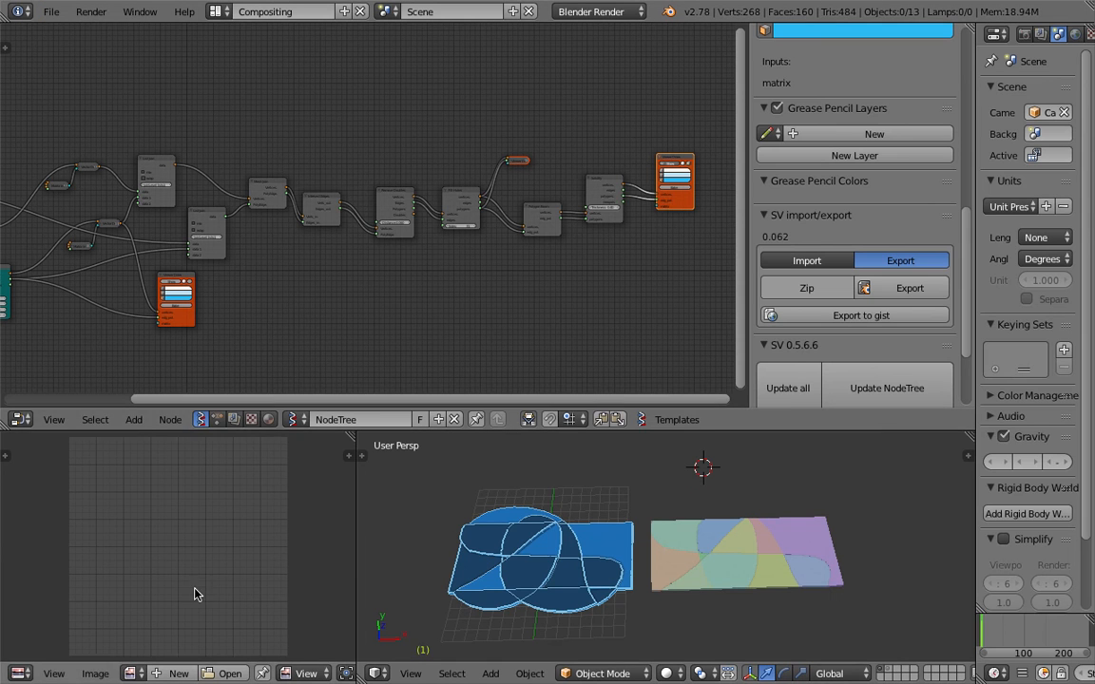
left_click(19, 673)
left_click(57, 484)
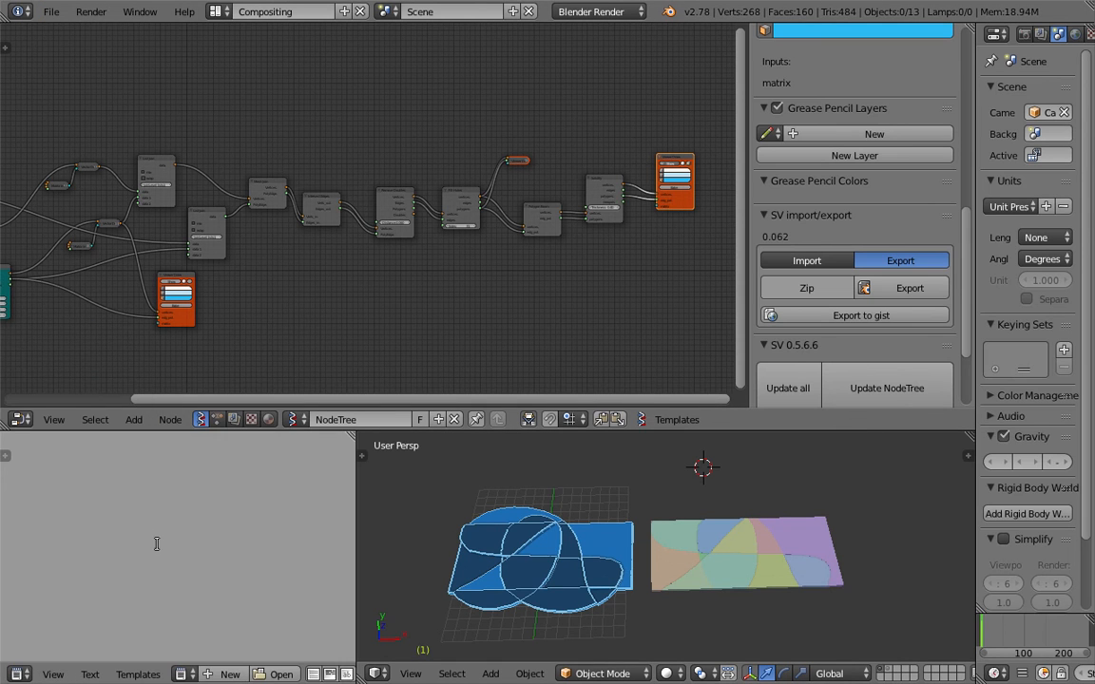
left_click(276, 674)
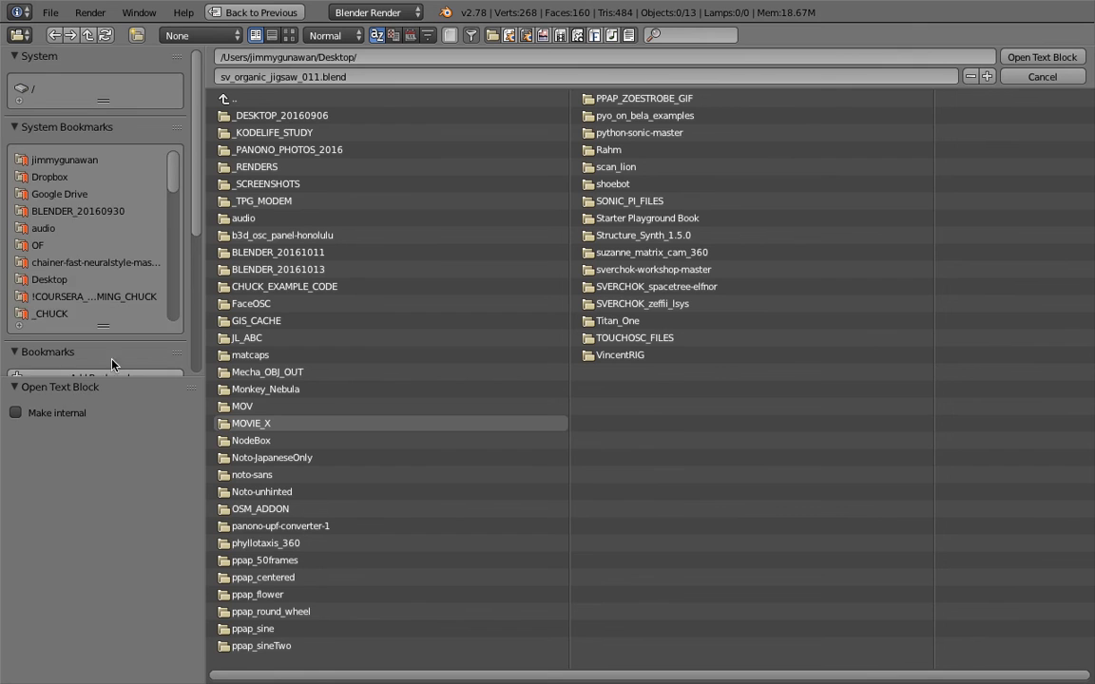
scroll(111, 364, "down", 5)
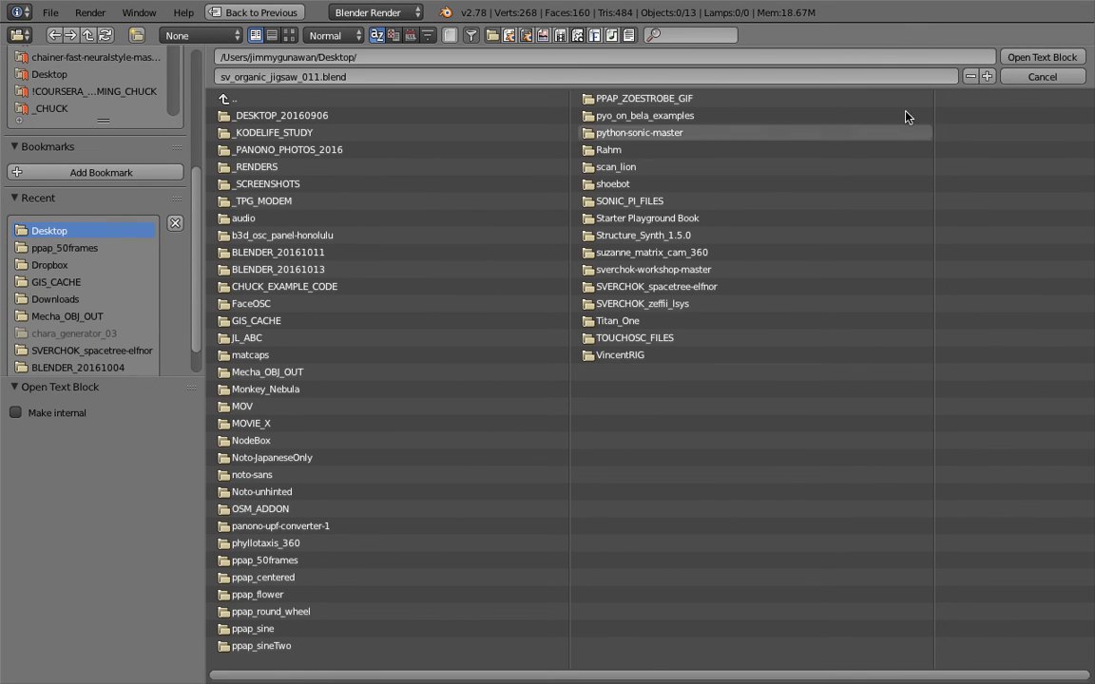
left_click(1036, 76)
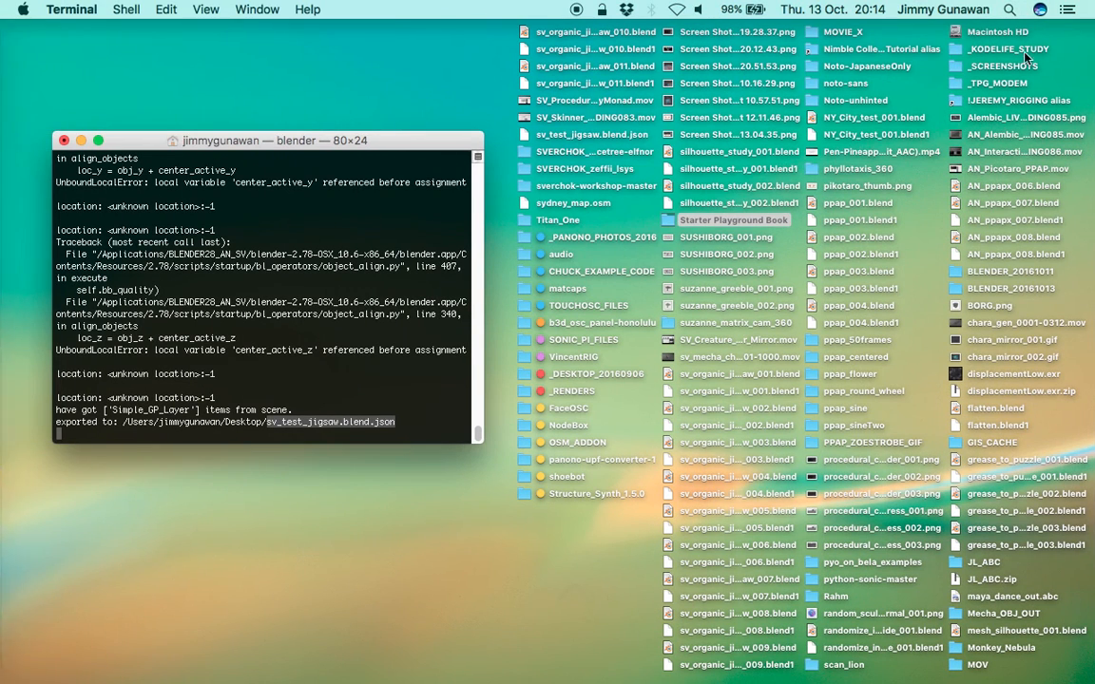
Switch to the macOS desktop, launch Sublime Text 2 and move the terminal window slightly aside
left_click(1010, 10)
type("sub")
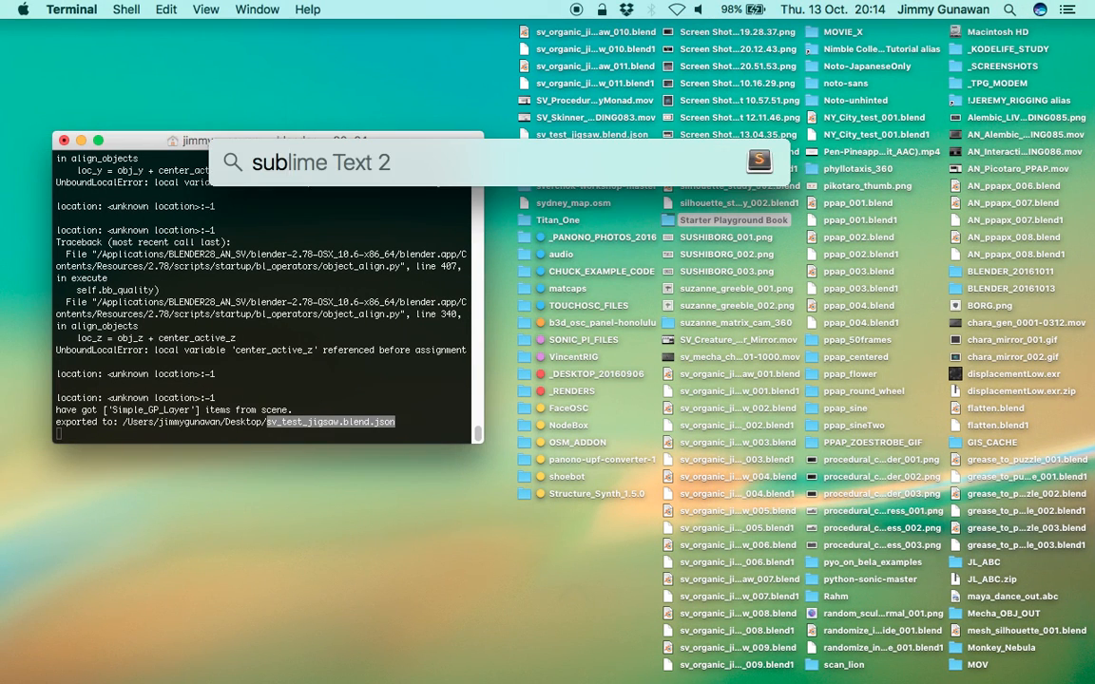
key("Return")
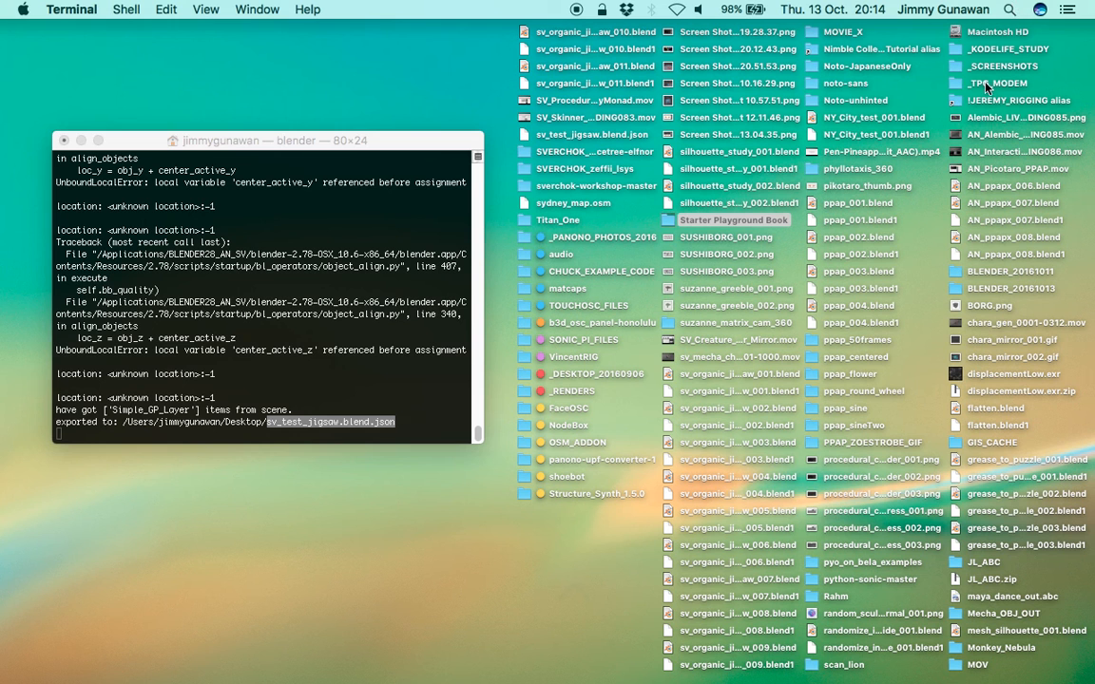
left_click_drag(292, 138, 320, 119)
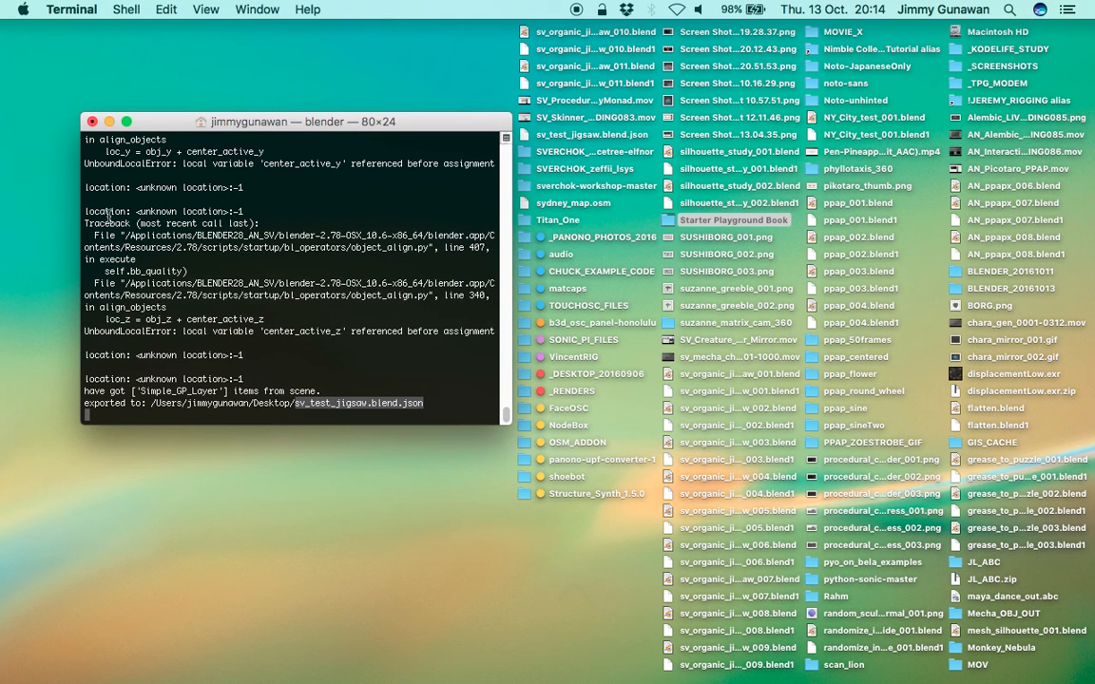
mouse_move(2, 238)
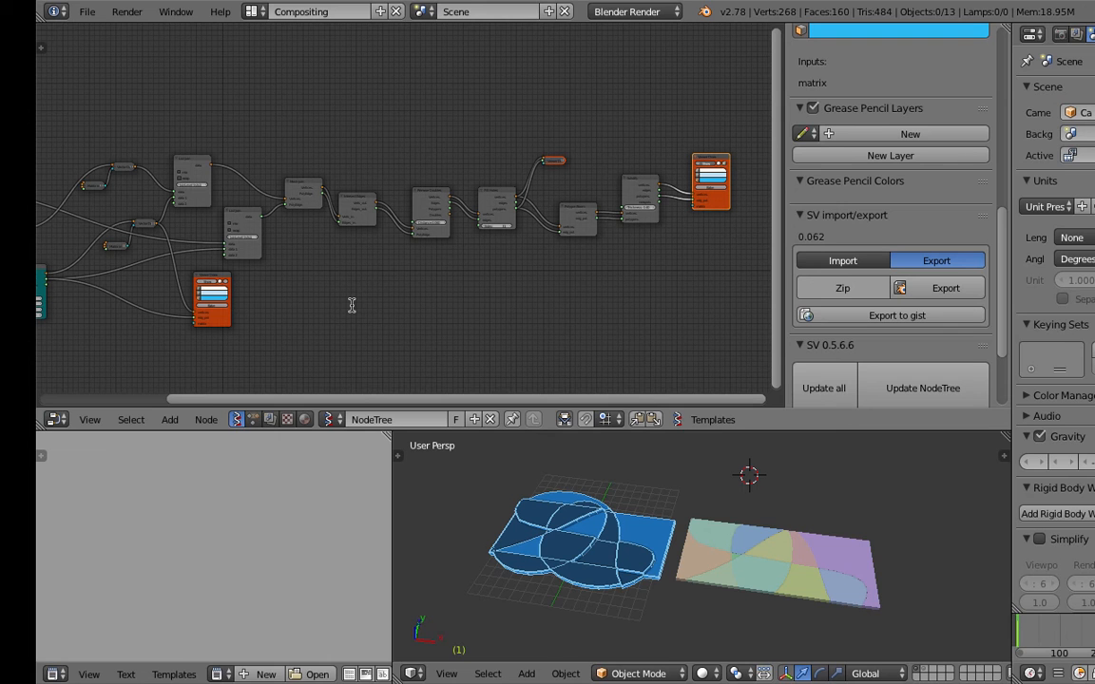
Switch to Blender, reload the start-up file and delete the default cube
left_click(19, 9)
left_click(59, 32)
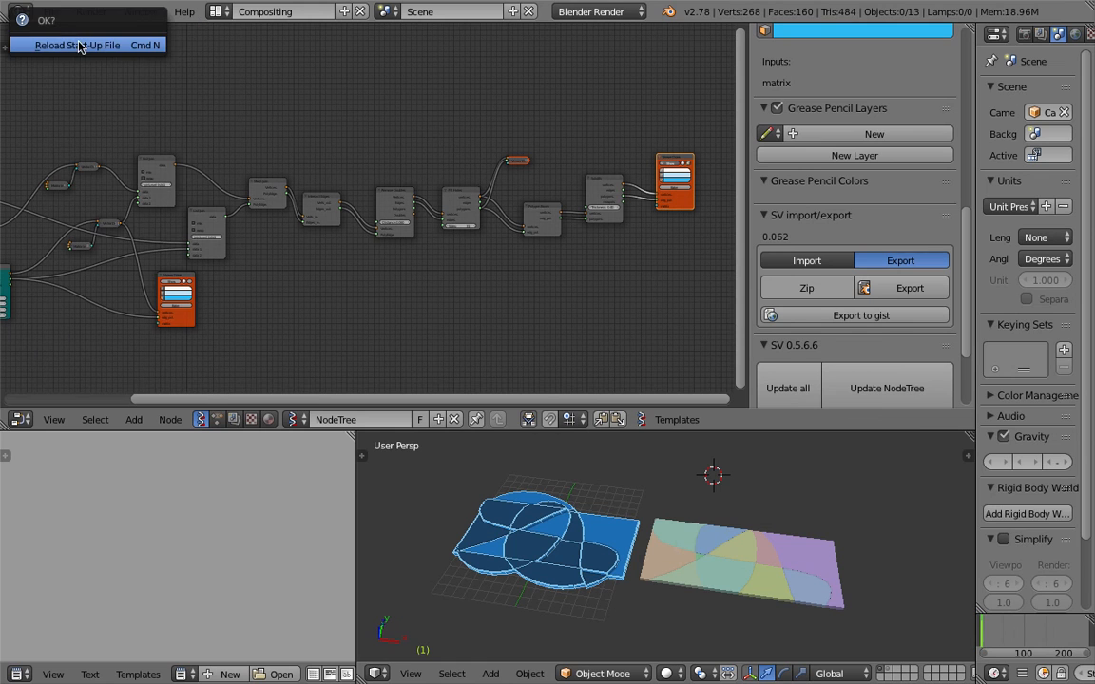
left_click(80, 45)
middle_click_drag(574, 344, 711, 306)
key("x")
left_click(632, 304)
Move the camera and the lamp together to layer 2
scroll(703, 295, "down", 4)
right_click(677, 206)
right_click(556, 192, "shift")
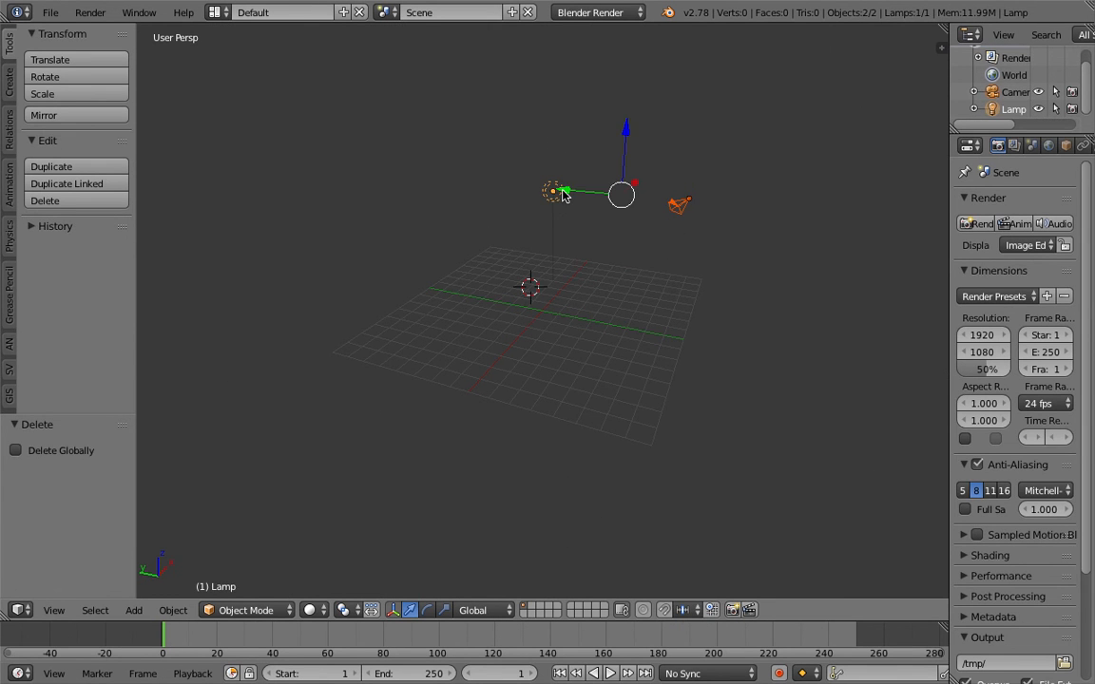
key("m")
key("2")
Change the screen layout to Compositing, set the node editor to Sverchok nodes and create a new node tree
left_click(215, 12)
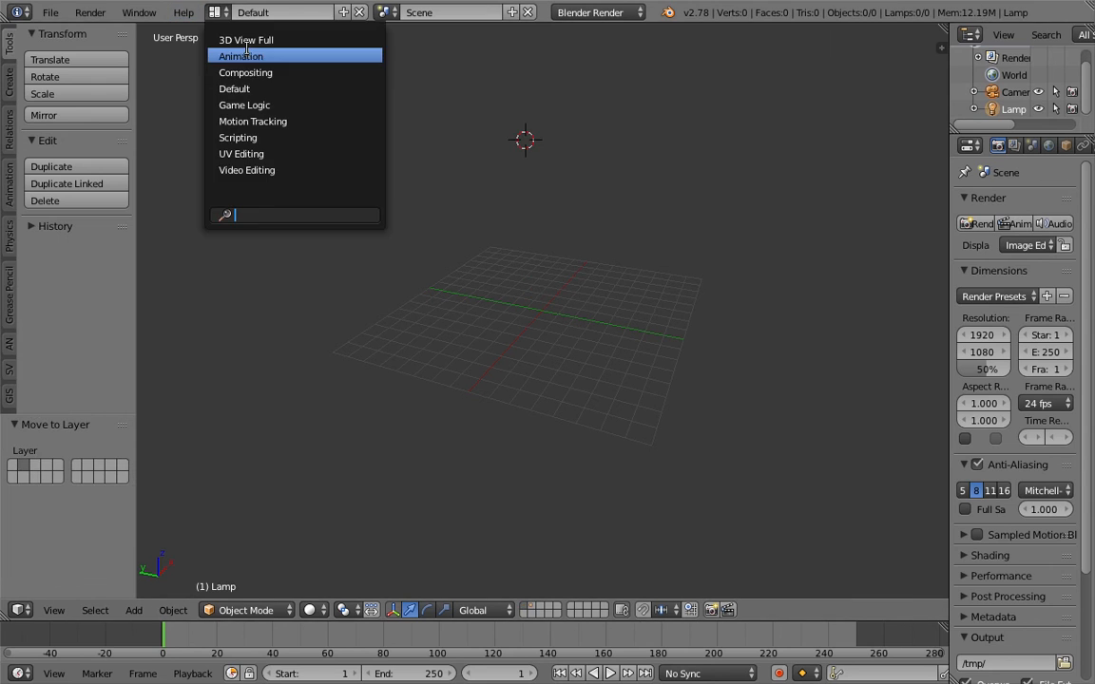
left_click(228, 73)
left_click(204, 400)
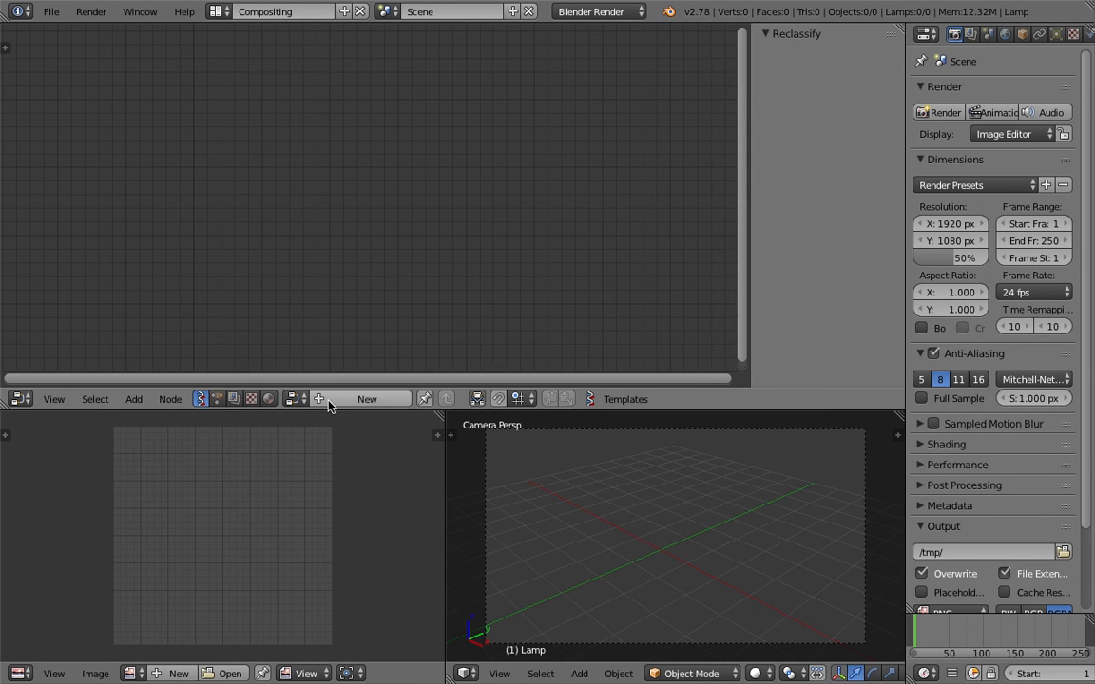
left_click(331, 404)
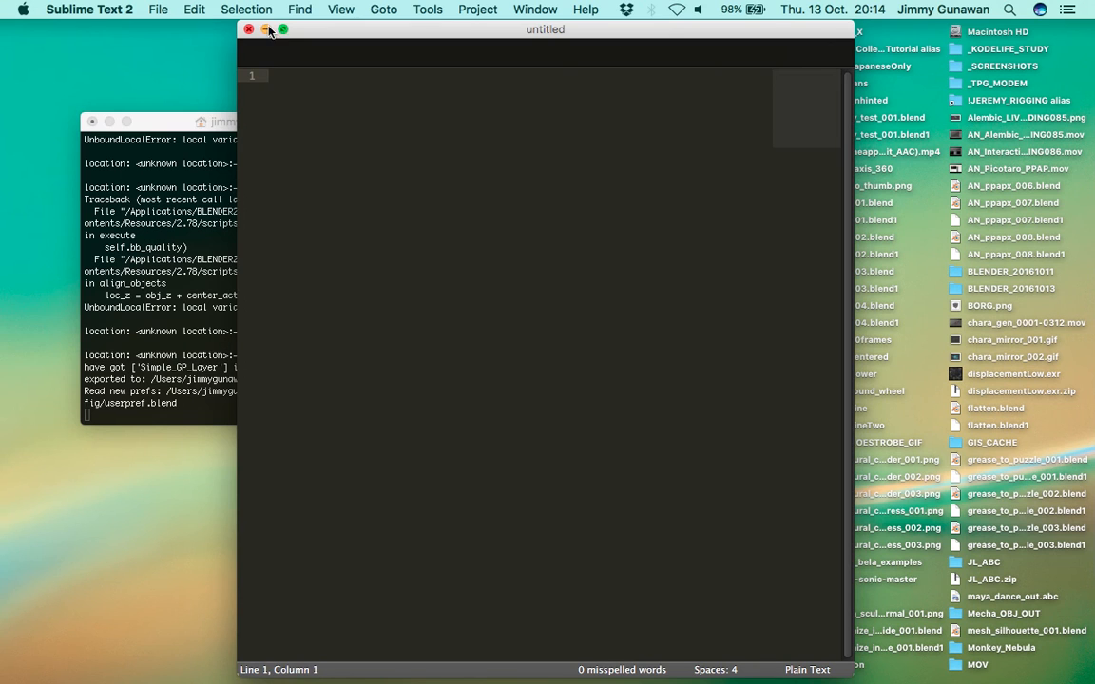
Switch to Sublime Text 2 and open sv_test_jigsaw.blend.json from the Desktop
left_click_drag(269, 31, 224, 31)
left_click(162, 11)
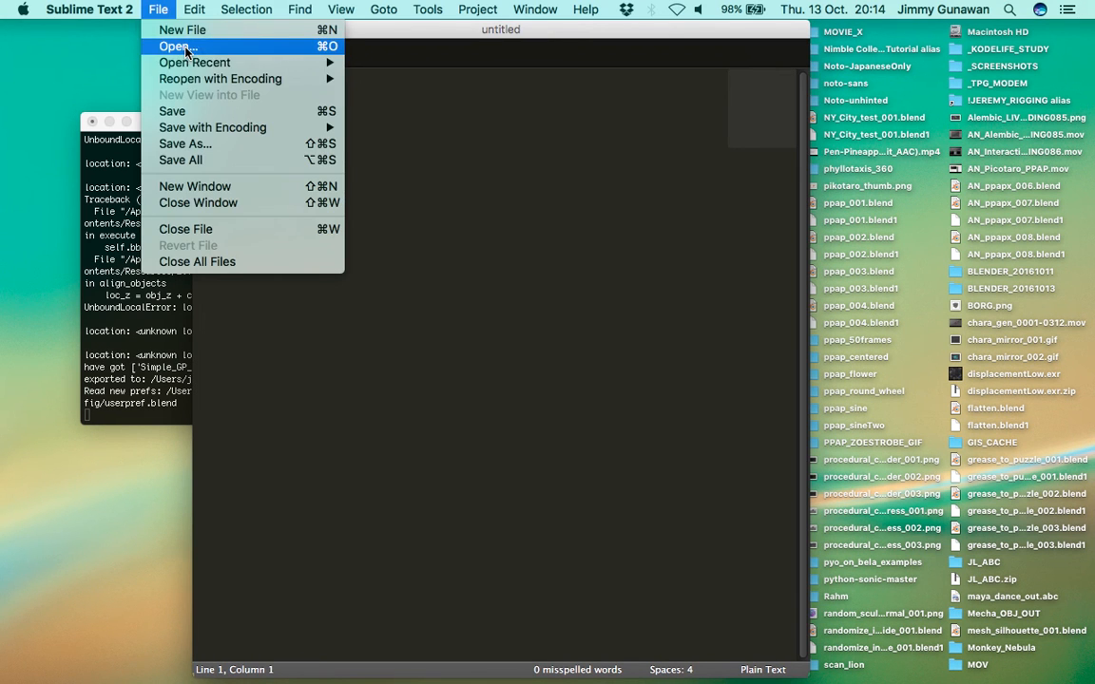
left_click(181, 46)
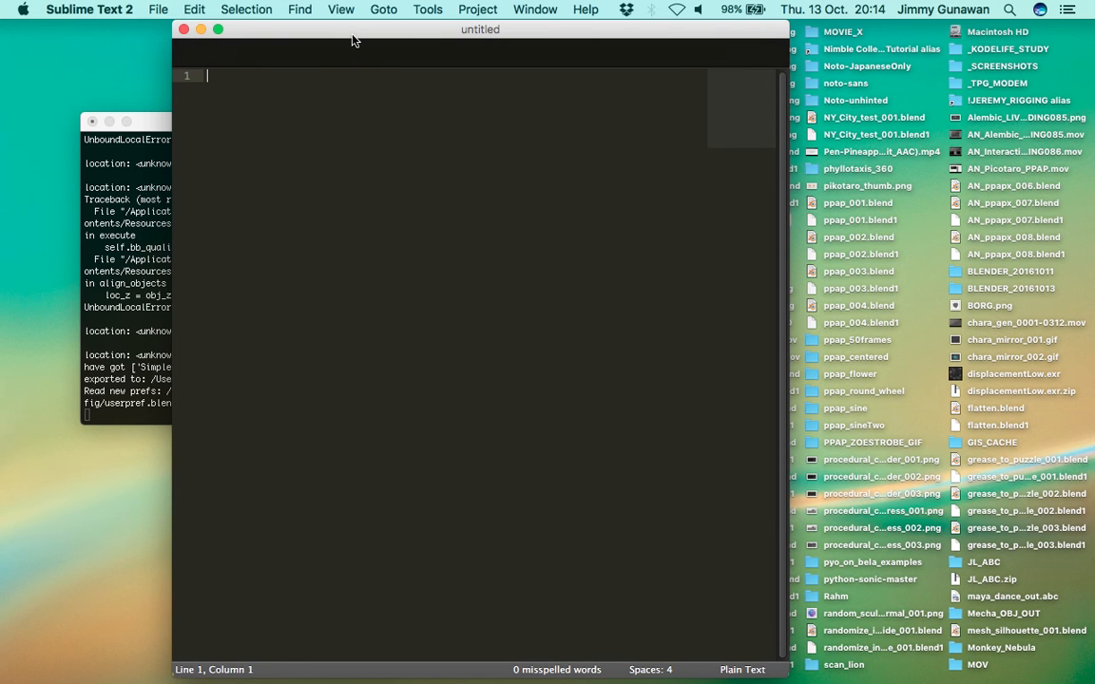
left_click_drag(354, 34, 285, 34)
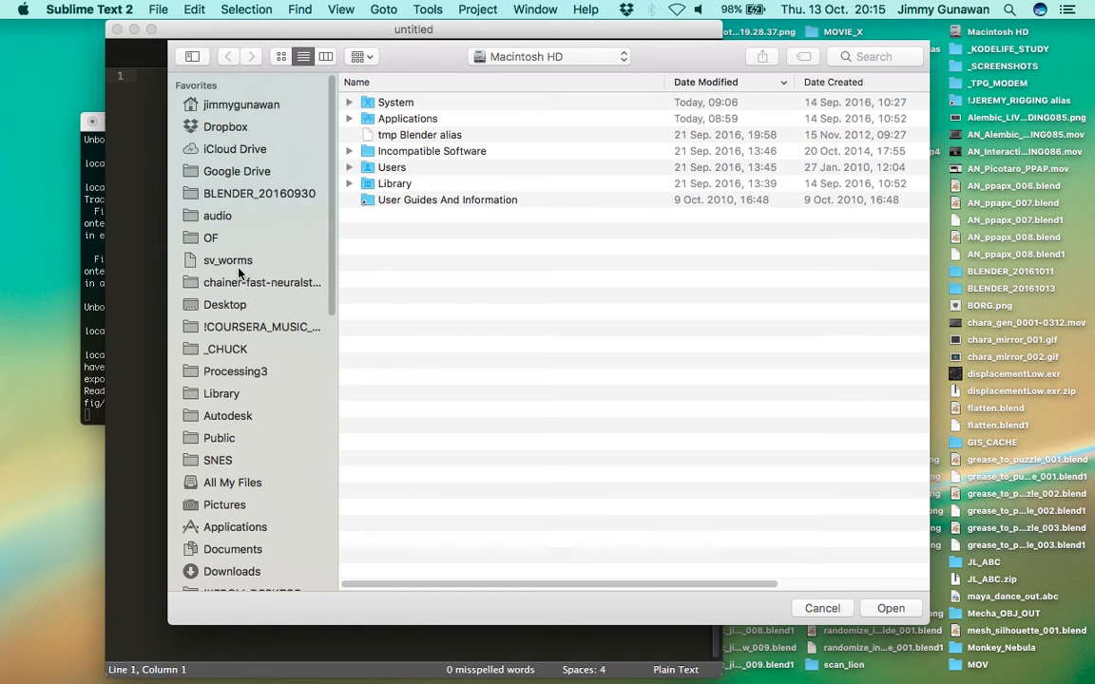
left_click(234, 311)
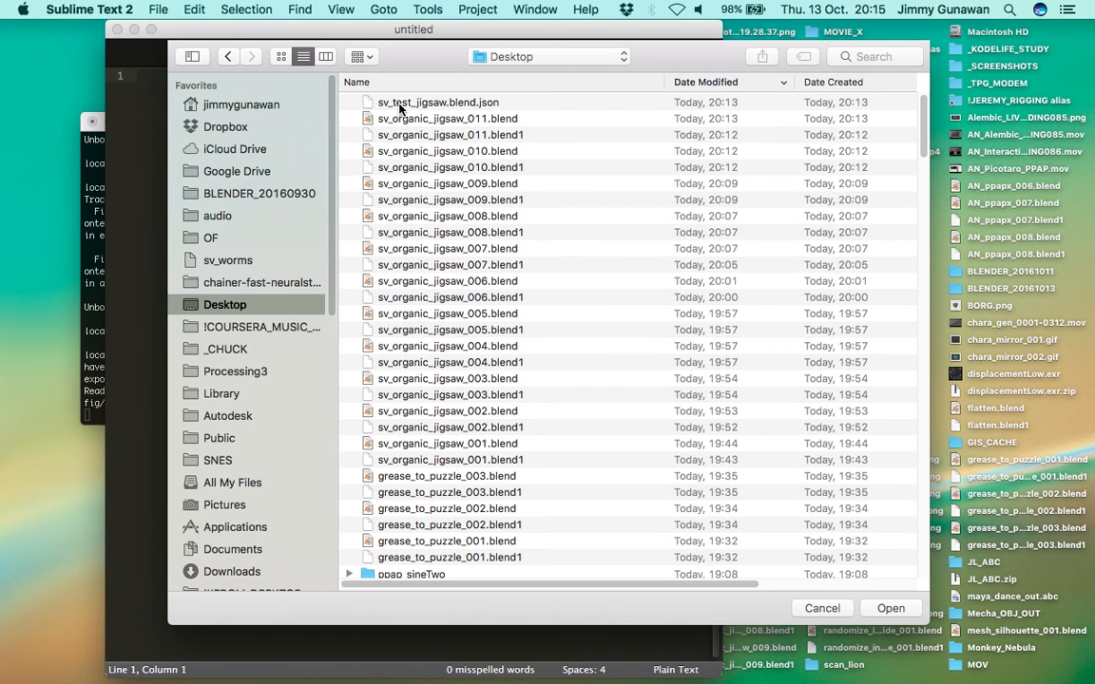
left_click(448, 107)
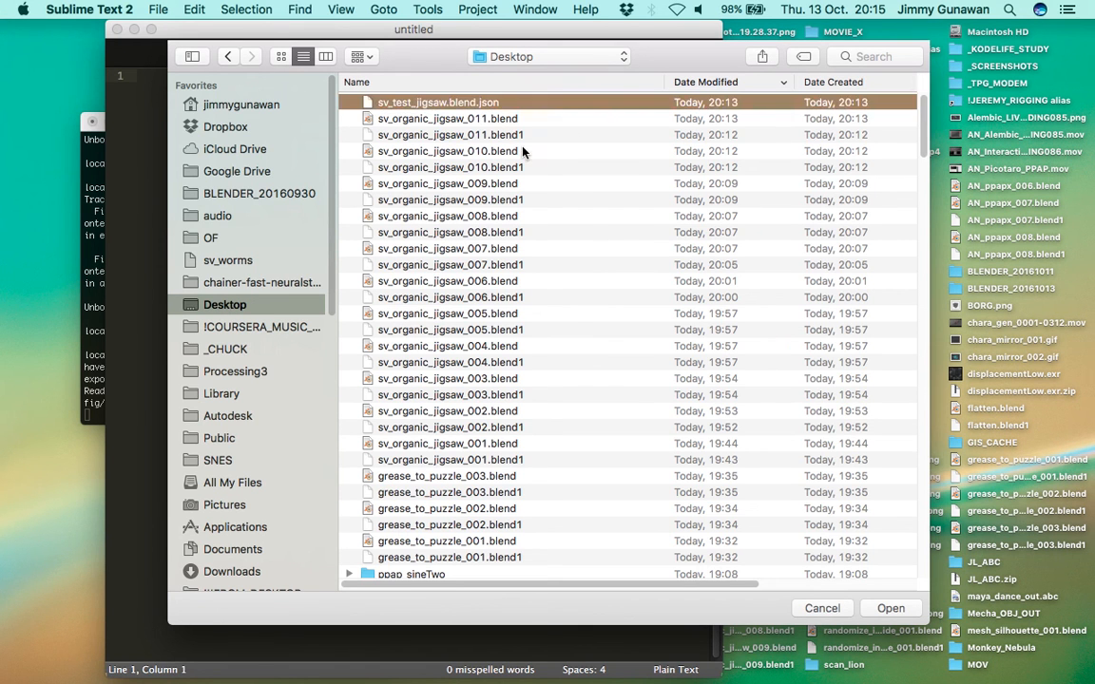
left_click(888, 608)
Examine the node definitions in the exported JSON, including the Fill Holes, Intersect Edges and List Join entries
left_click(414, 255)
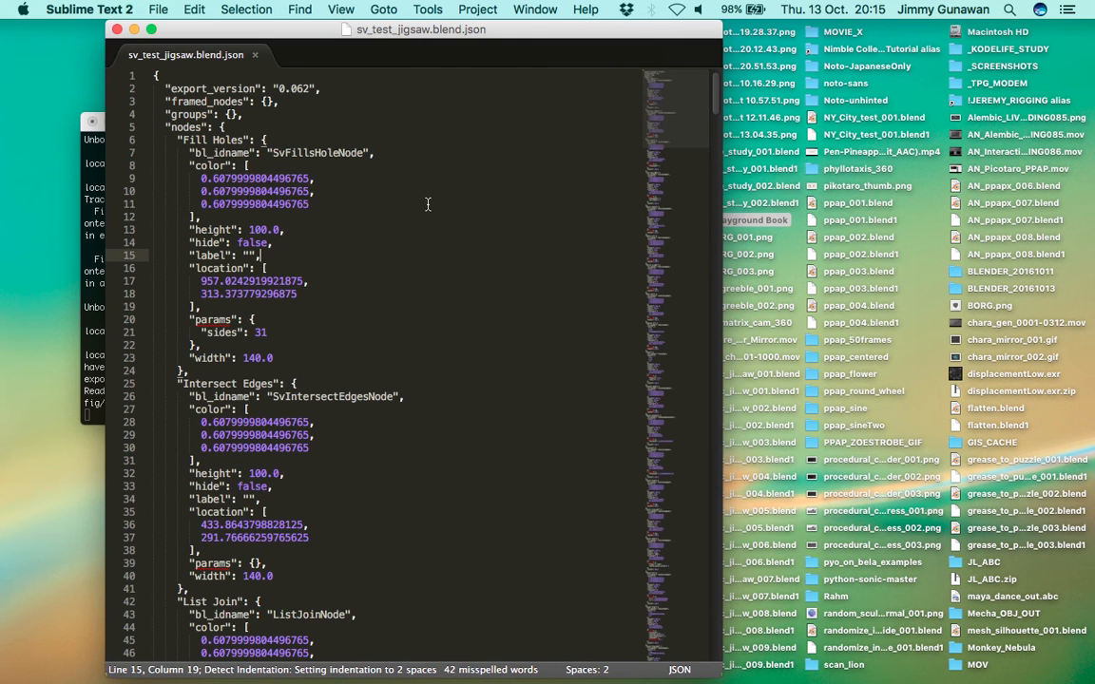
left_click_drag(663, 104, 676, 63)
left_click(271, 206)
scroll(274, 211, "down", 14)
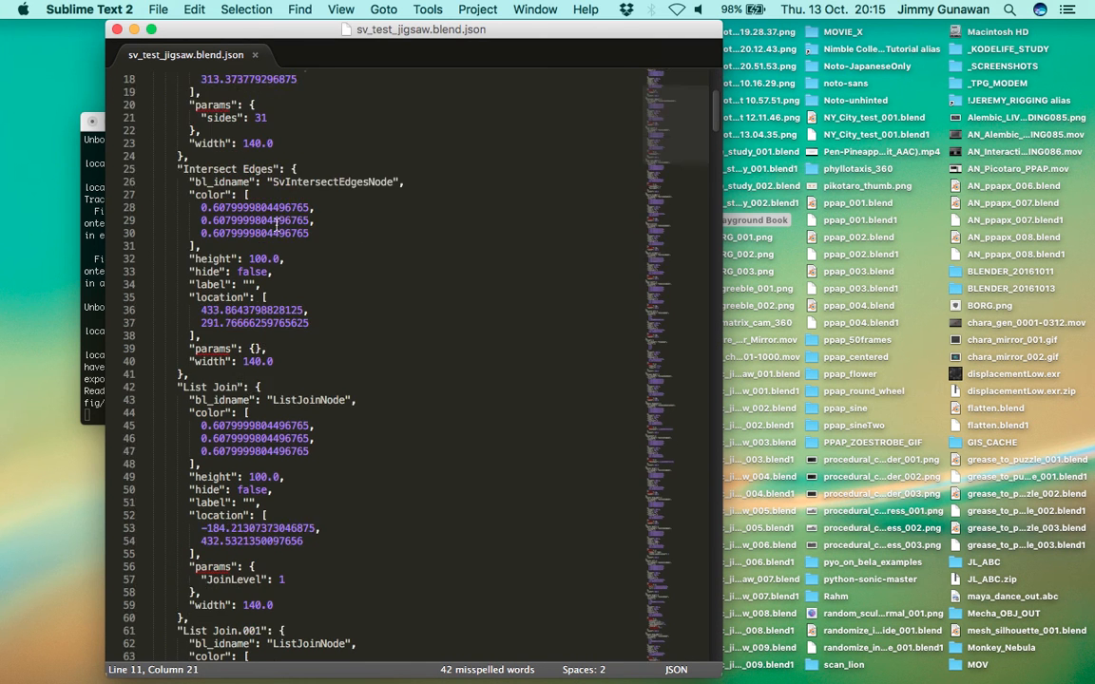
scroll(286, 215, "up", 14)
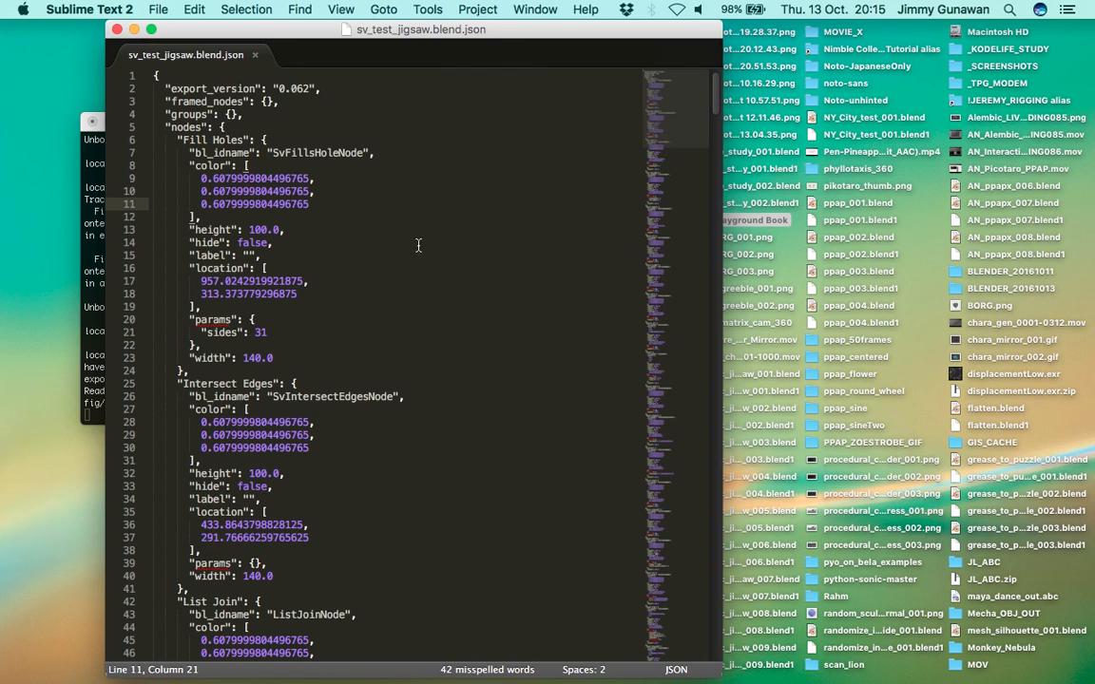
Switch back to Blender and import sv_test_jigsaw.blend.json from the Desktop into the current Sverchok node tree
key("ctrl+Right")
left_click_drag(684, 410, 681, 356)
middle_click_drag(652, 460, 726, 509)
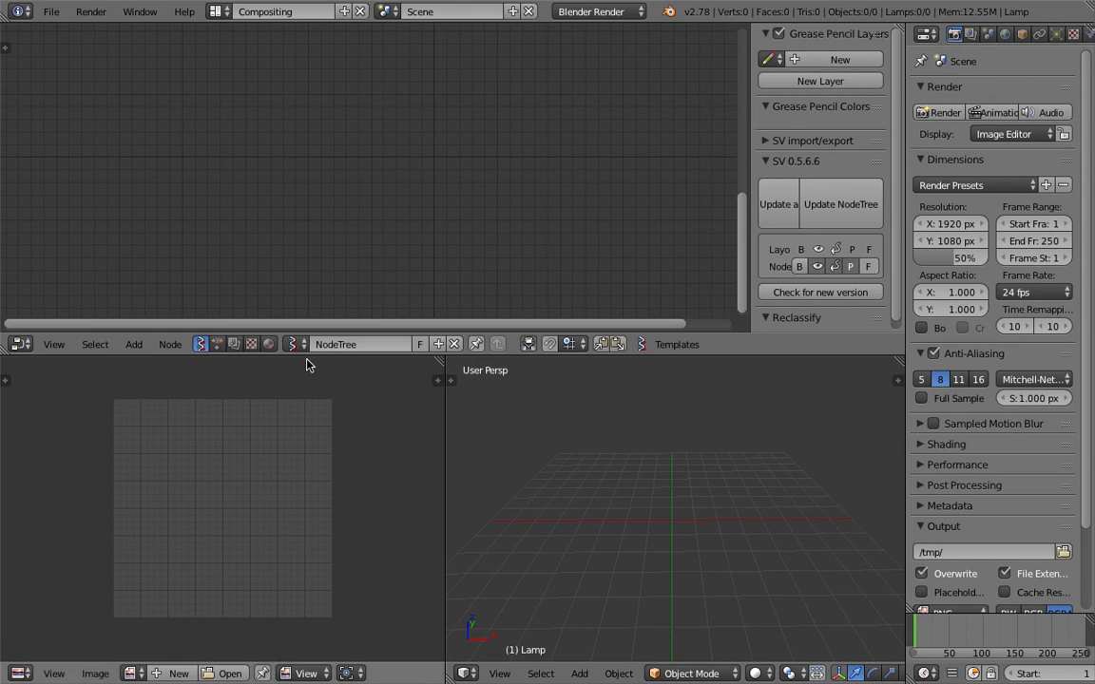
scroll(867, 262, "down", 1)
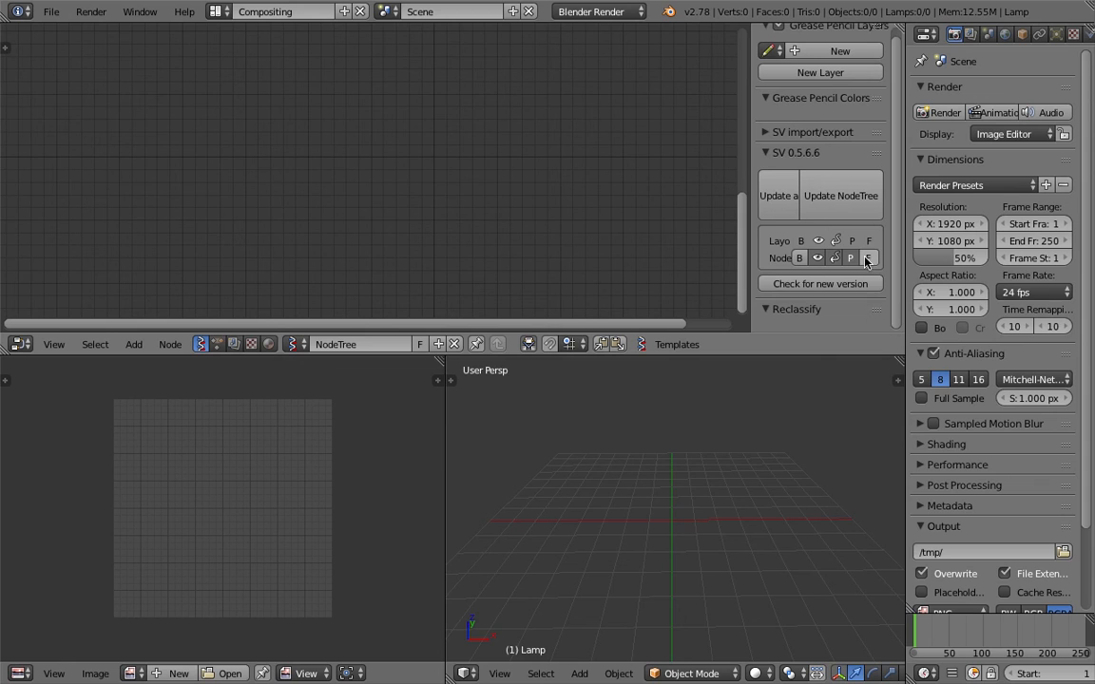
left_click(776, 133)
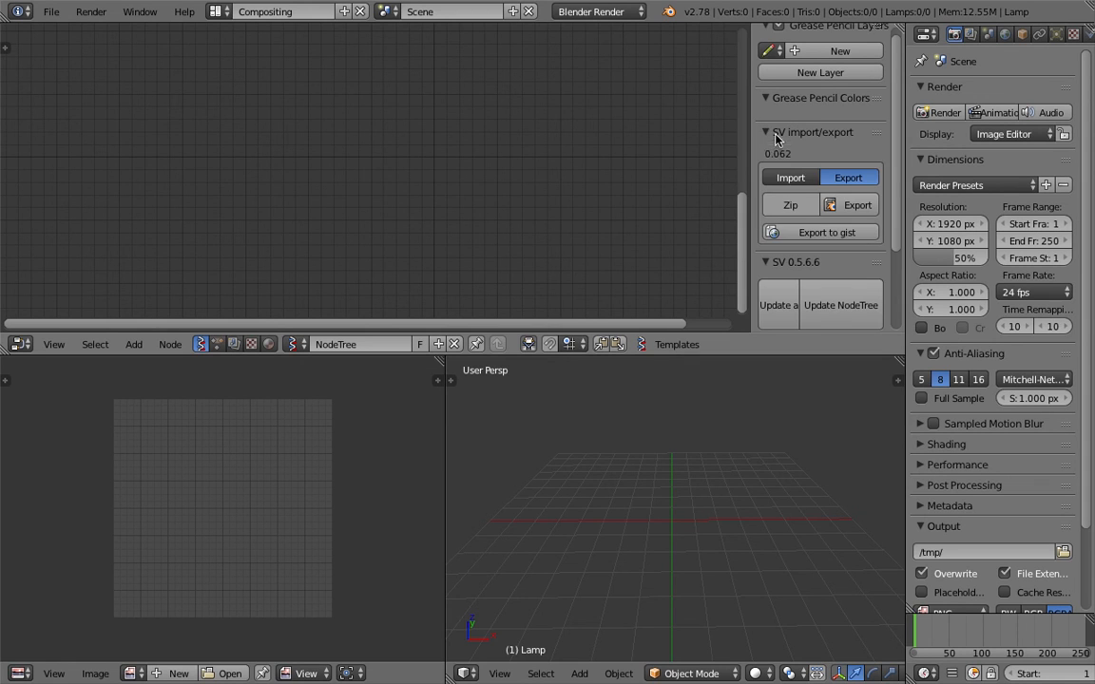
left_click(789, 179)
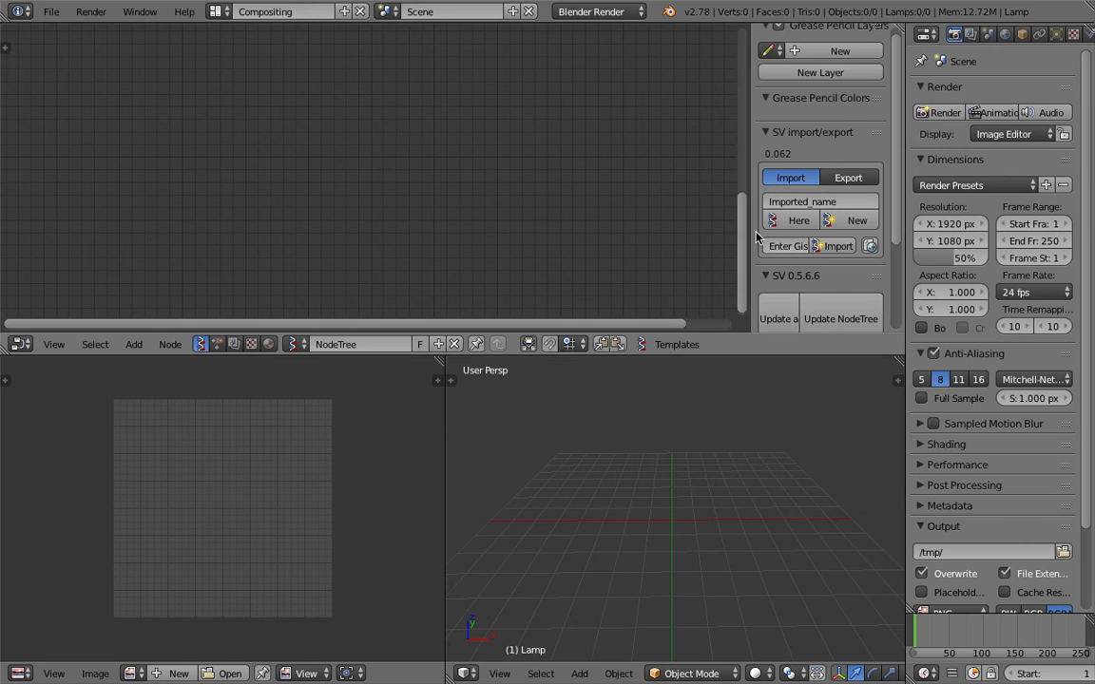
left_click_drag(751, 231, 602, 231)
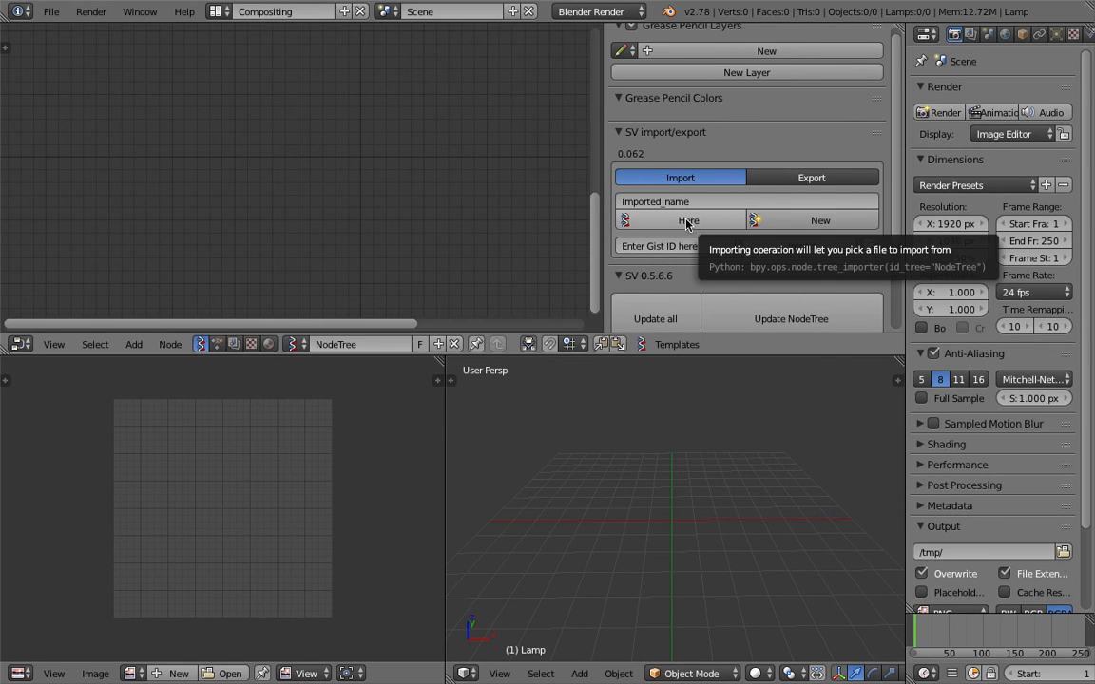
left_click(687, 221)
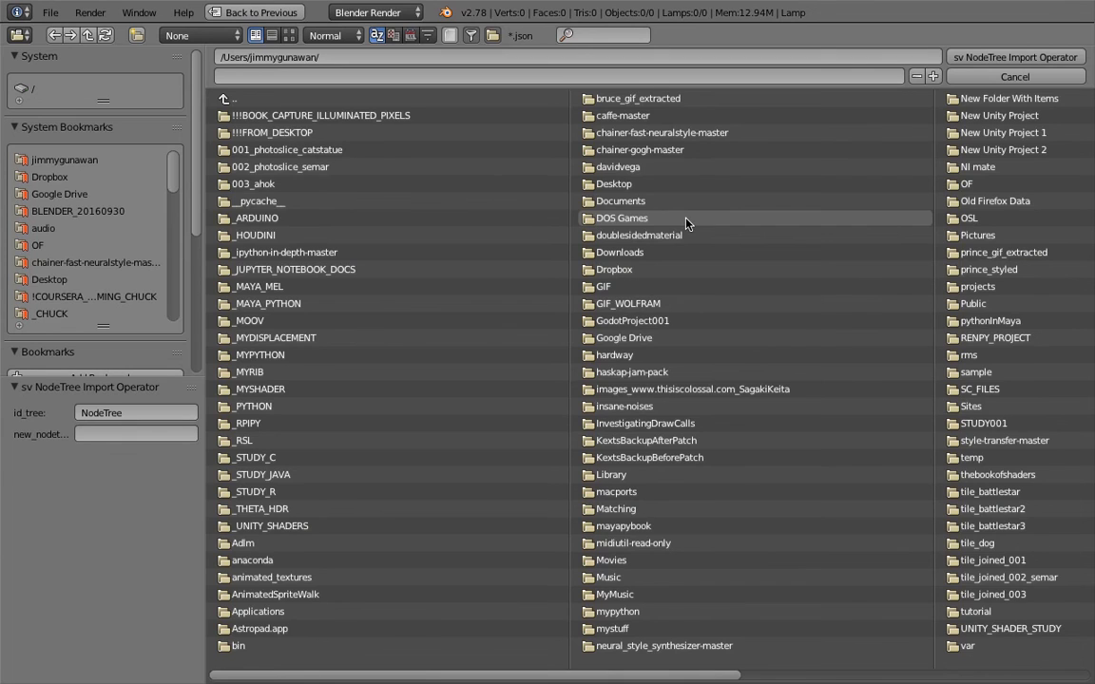
left_click(49, 280)
double_click(647, 338)
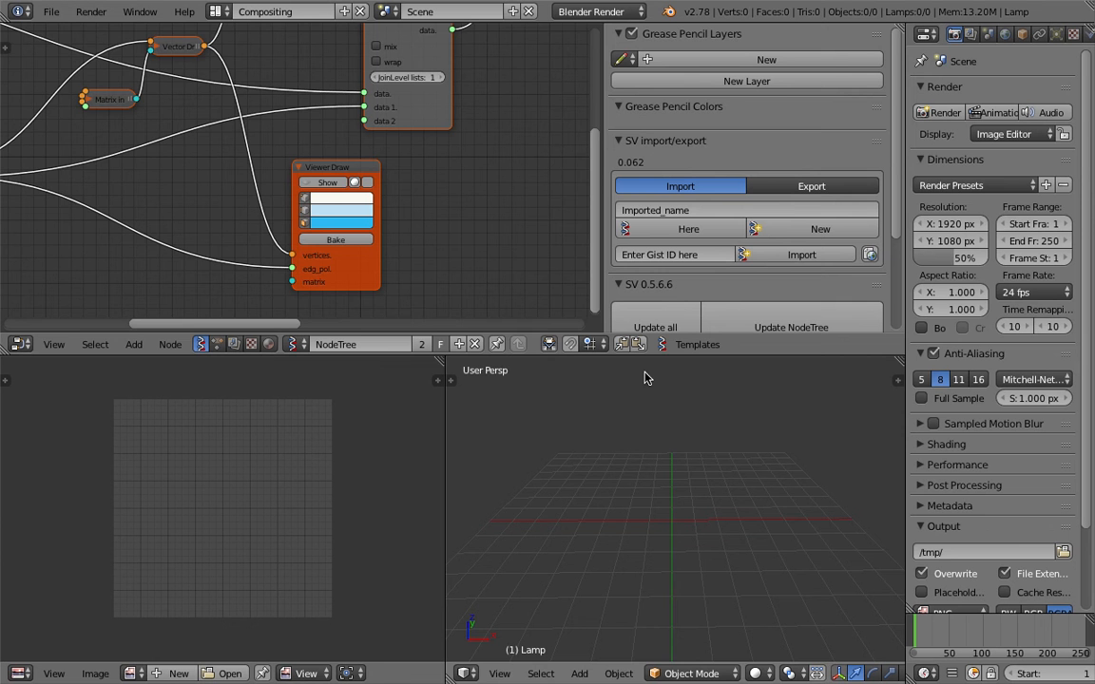
Move the imported Viewer Draw node slightly left and down, clear of the nodes around it
key("Home")
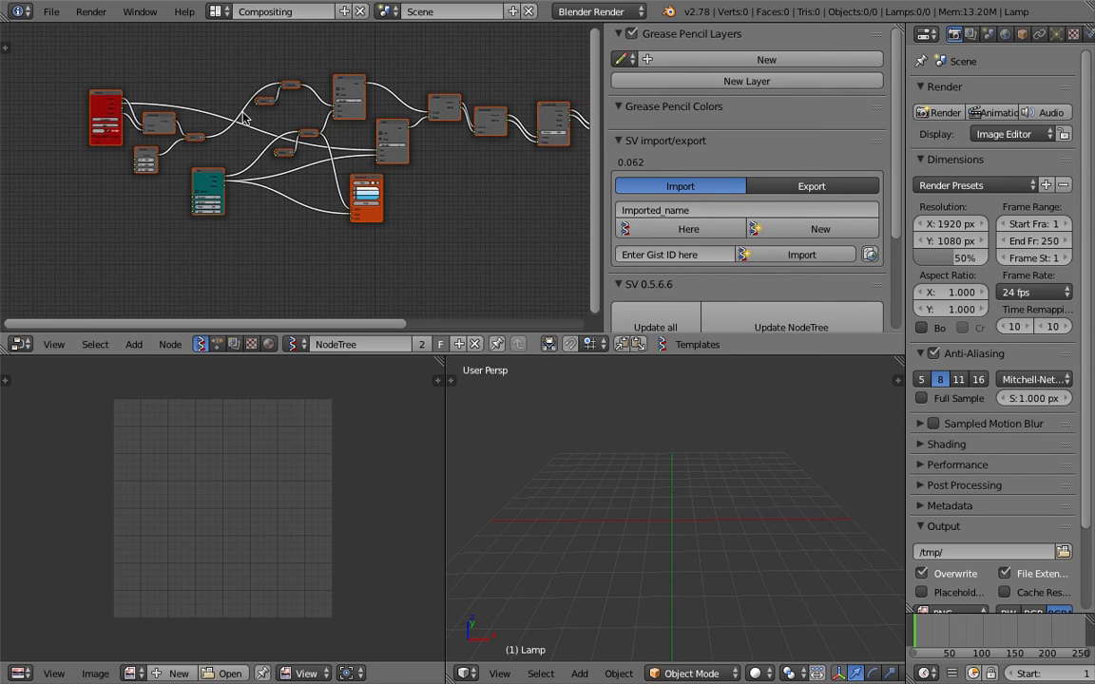
scroll(299, 133, "down", 2)
scroll(536, 140, "up", 2)
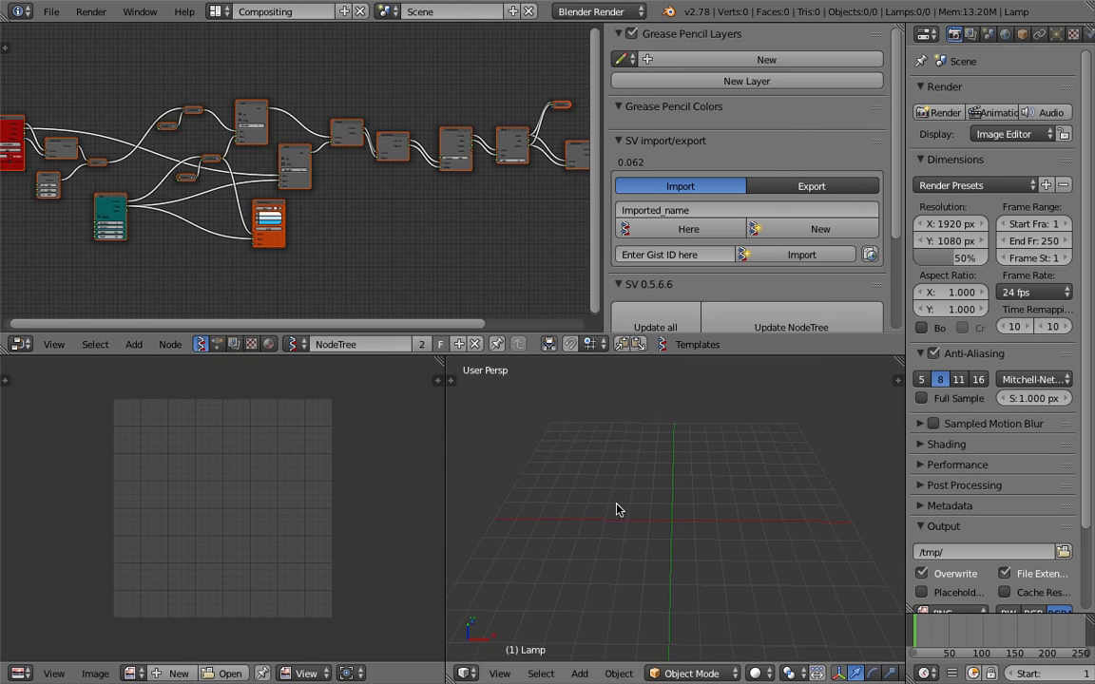
middle_click_drag(169, 247, 315, 244)
scroll(315, 244, "up", 5)
mouse_move(467, 215)
left_mouse_down()
mouse_move(426, 236)
mouse_move(438, 229)
left_mouse_up()
mouse_move(392, 221)
middle_mouse_down()
mouse_move(396, 202)
mouse_move(340, 199)
middle_mouse_up()
scroll(388, 204, "up", 5)
middle_click_drag(263, 233, 235, 200)
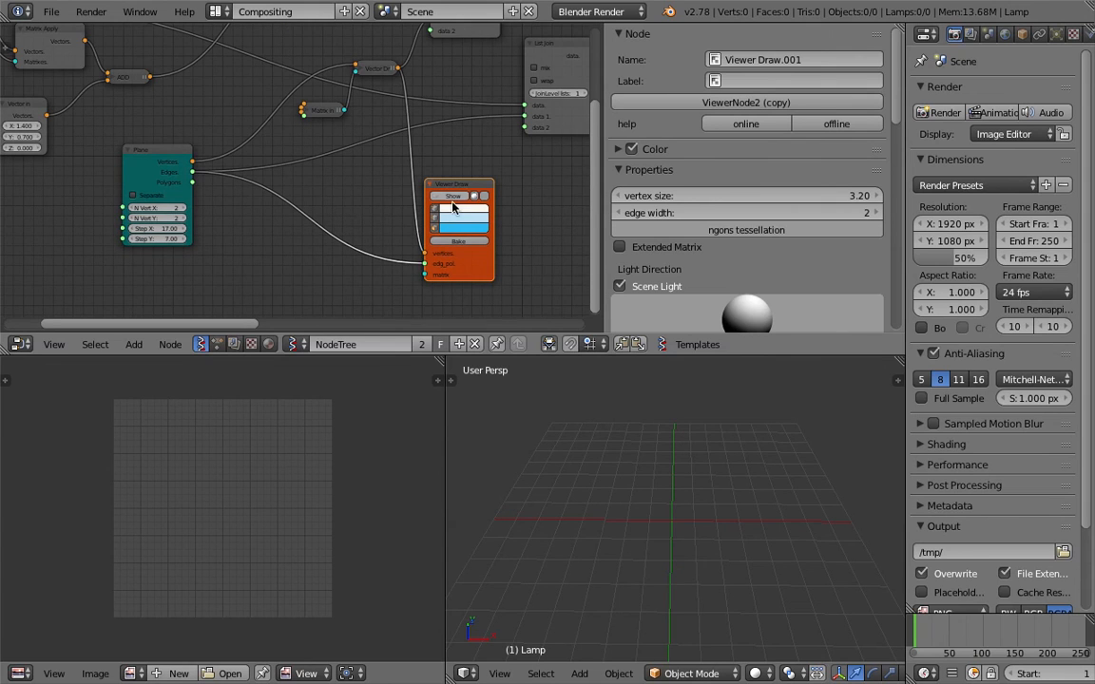
Move the Objects in node further left, away from the Matrix Apply node
middle_click_drag(313, 160, 397, 196)
scroll(395, 197, "down", 1)
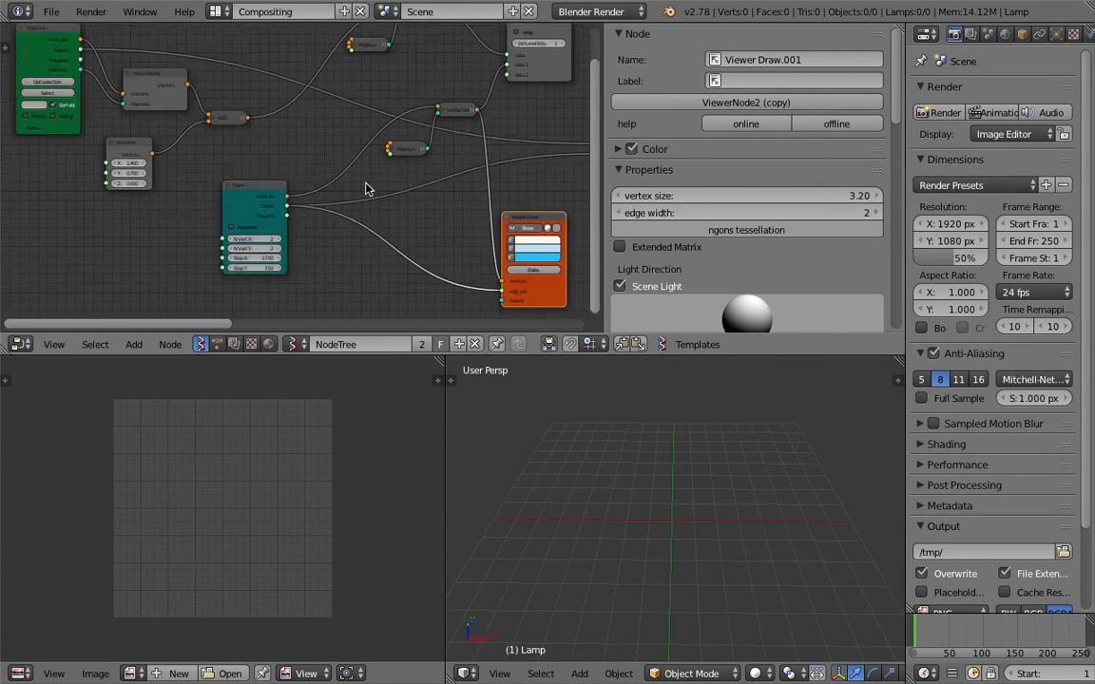
middle_click_drag(111, 86, 170, 128)
left_click_drag(111, 83, 67, 71)
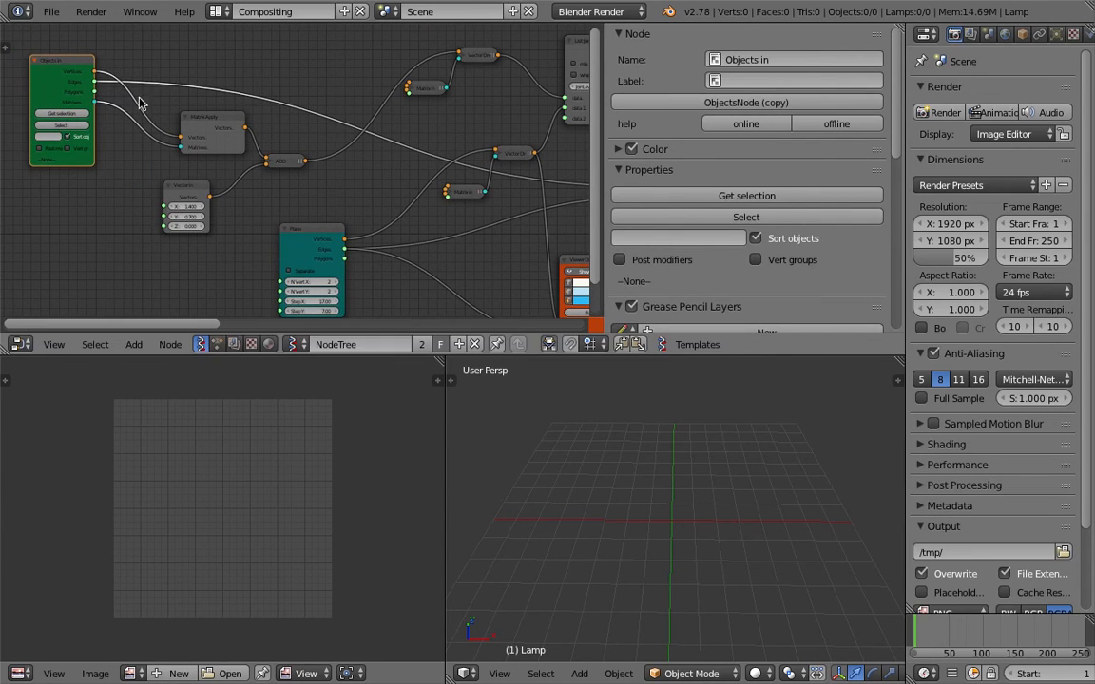
Set the 3D view to Top and draw one long, looping, self-crossing grease pencil stroke over the grid
scroll(680, 481, "down", 4)
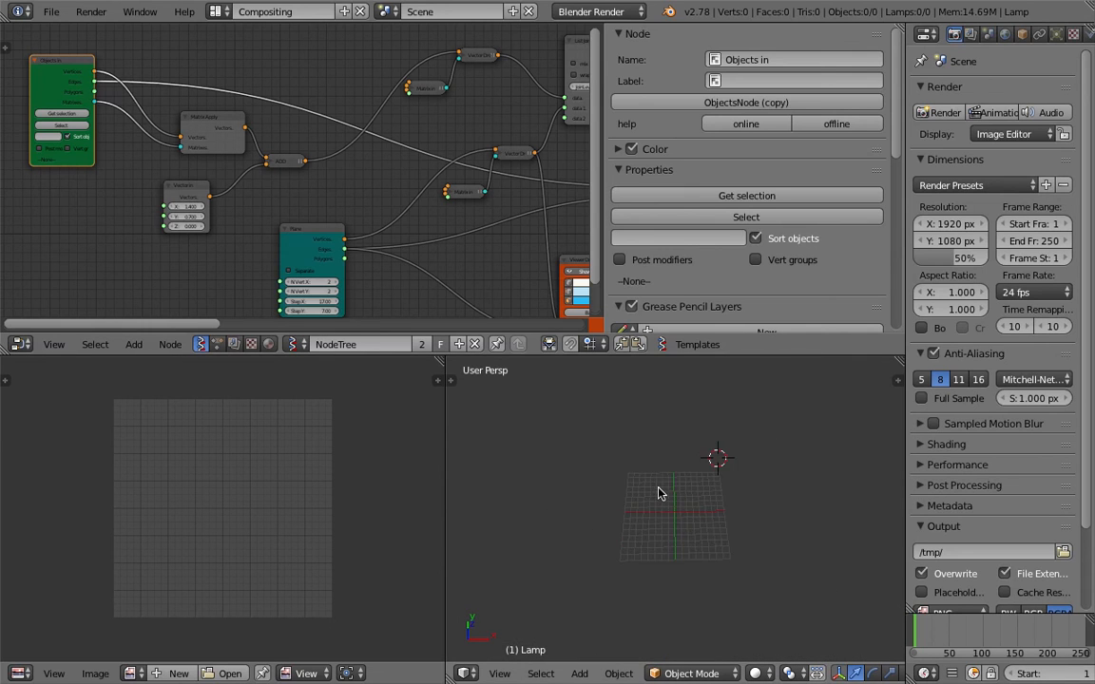
left_click(500, 673)
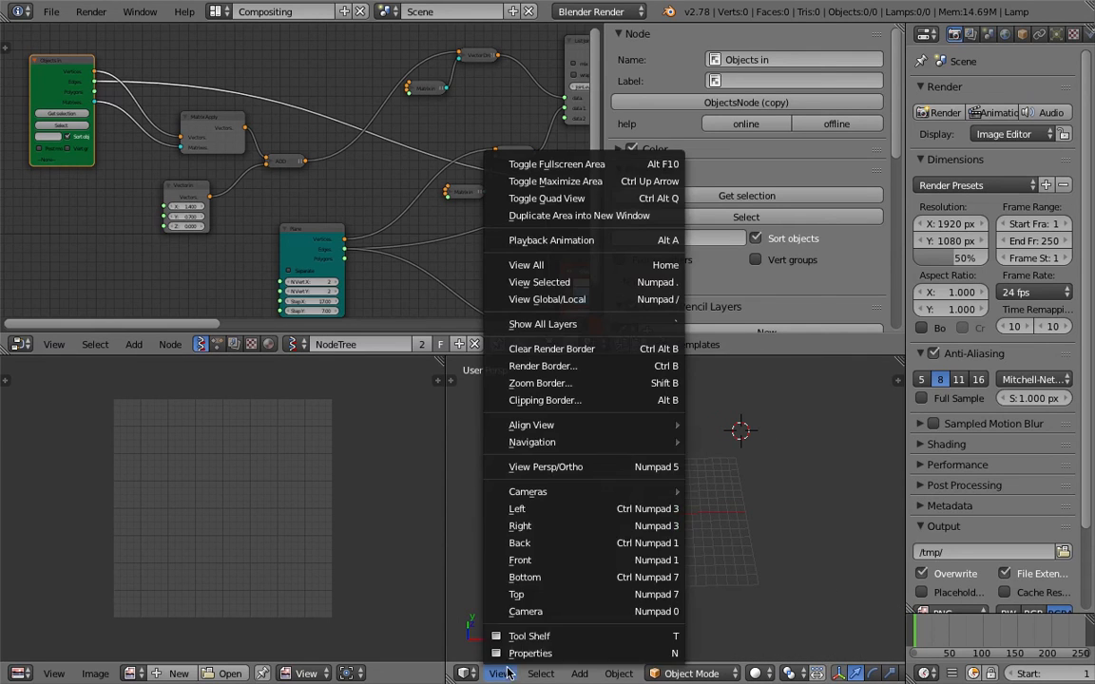
left_click(532, 594)
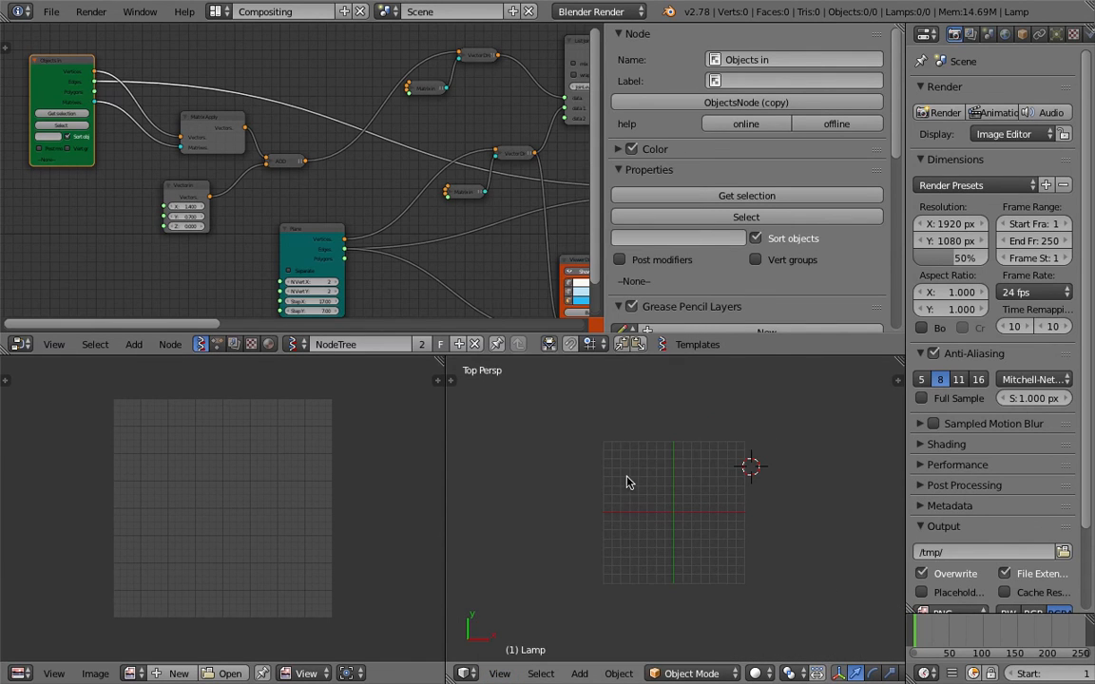
mouse_move(609, 422)
left_mouse_down()
mouse_move(655, 556)
mouse_move(684, 452)
mouse_move(630, 582)
mouse_move(584, 496)
mouse_move(787, 506)
mouse_move(706, 433)
mouse_move(733, 567)
mouse_move(809, 485)
mouse_move(709, 460)
mouse_move(620, 524)
left_mouse_up()
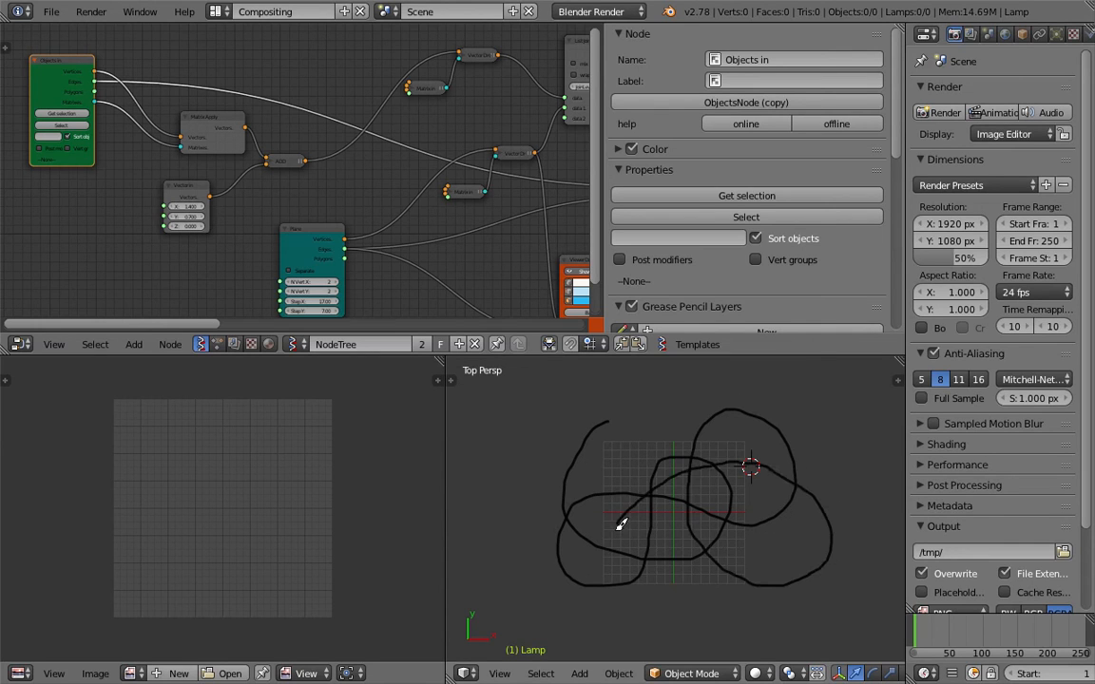
left_click_drag(684, 604, 723, 618)
Convert the grease pencil stroke to a Bezier Curve with Convert Grease Pencil
key("space")
type("conv")
left_click(794, 509)
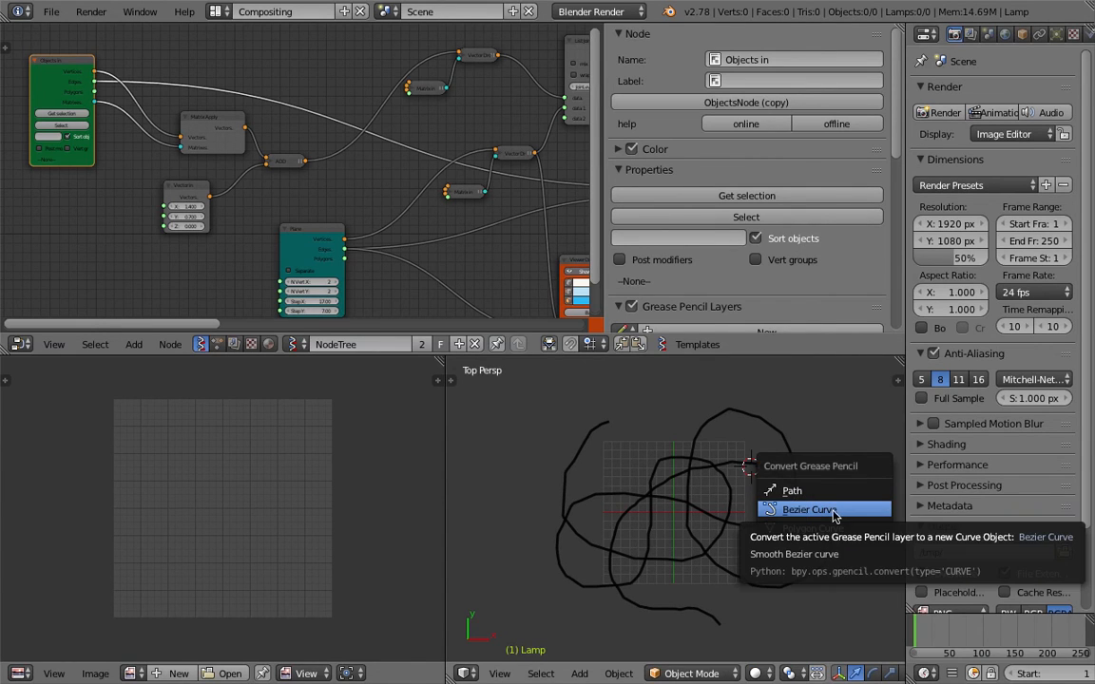
left_click(832, 511)
Hide the grease pencil layers to check for the converted curve and show them again
left_click(895, 380)
scroll(812, 552, "down", 3)
left_click(779, 561)
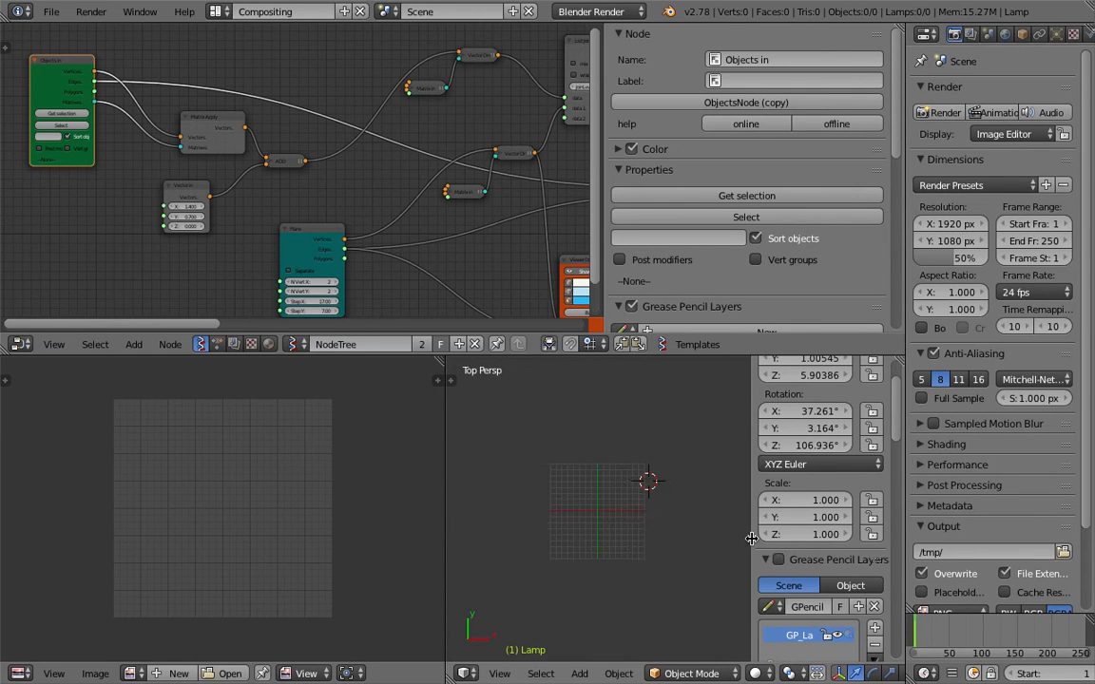
left_click(779, 560)
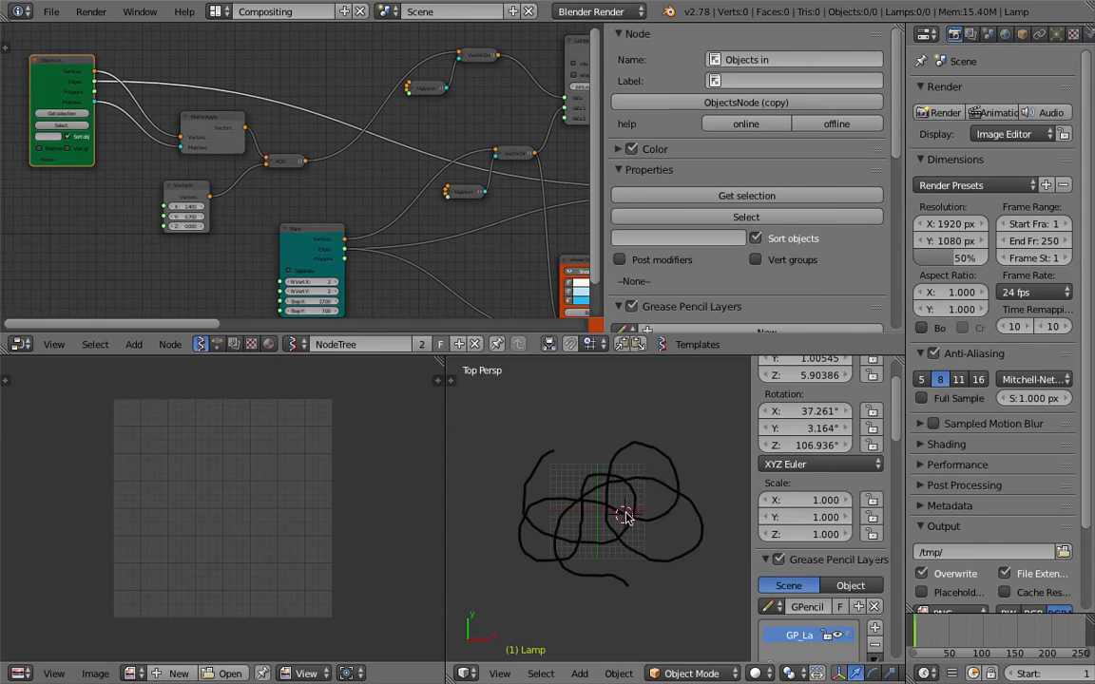
Convert the grease pencil stroke to a curve a second time
key("space")
type("conver")
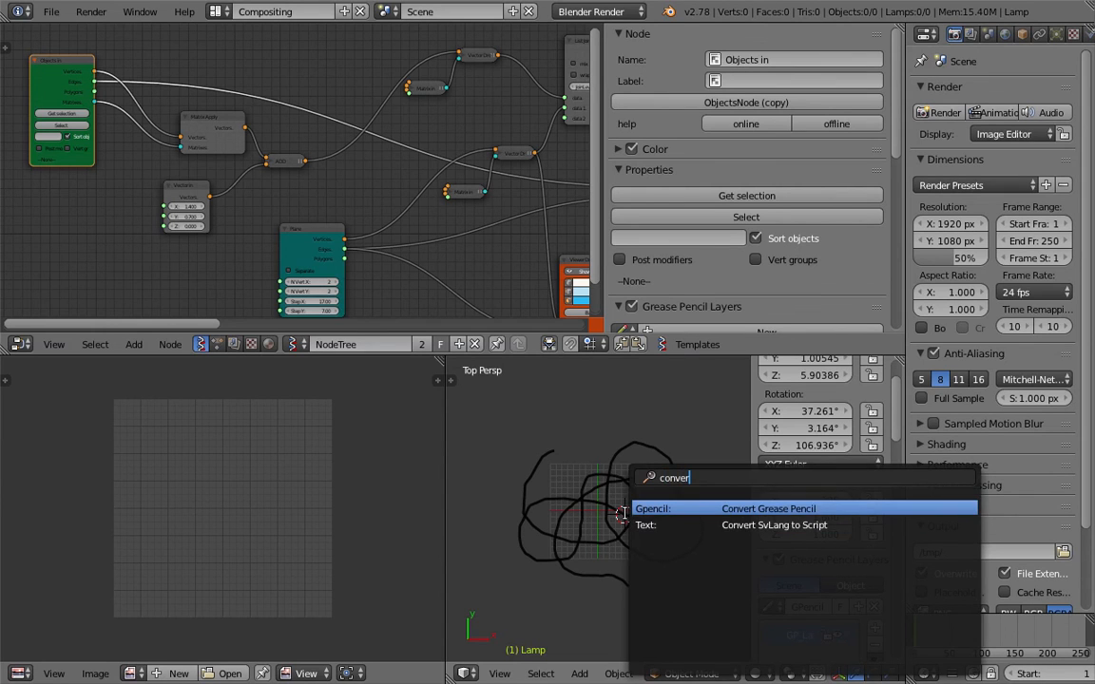
key("Return")
left_click(625, 515)
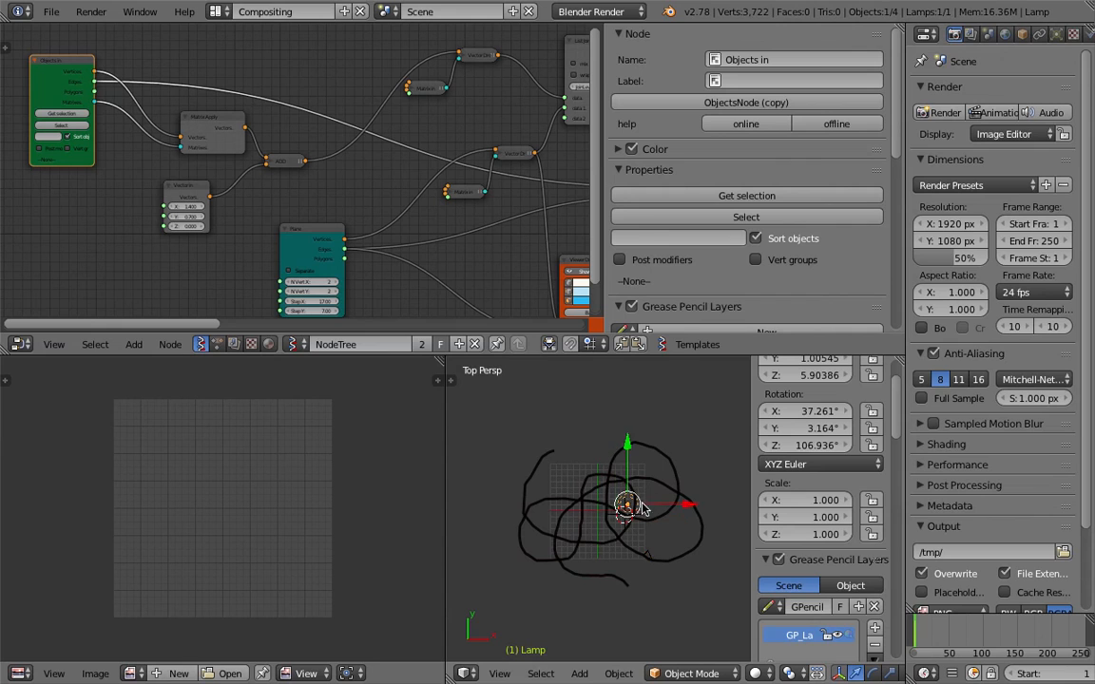
Delete the duplicate GP_Layer curve, move the remaining one off the camera and lamp's layer, and show its layer
right_click(644, 480)
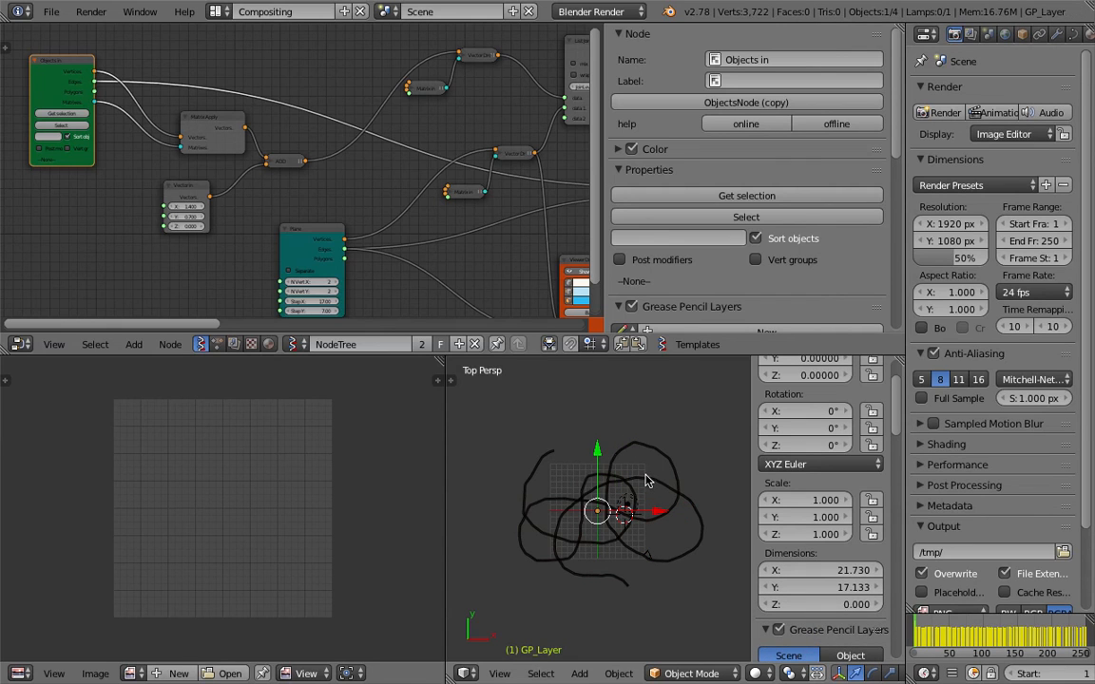
key("x")
left_click(646, 481)
key("m")
key("2")
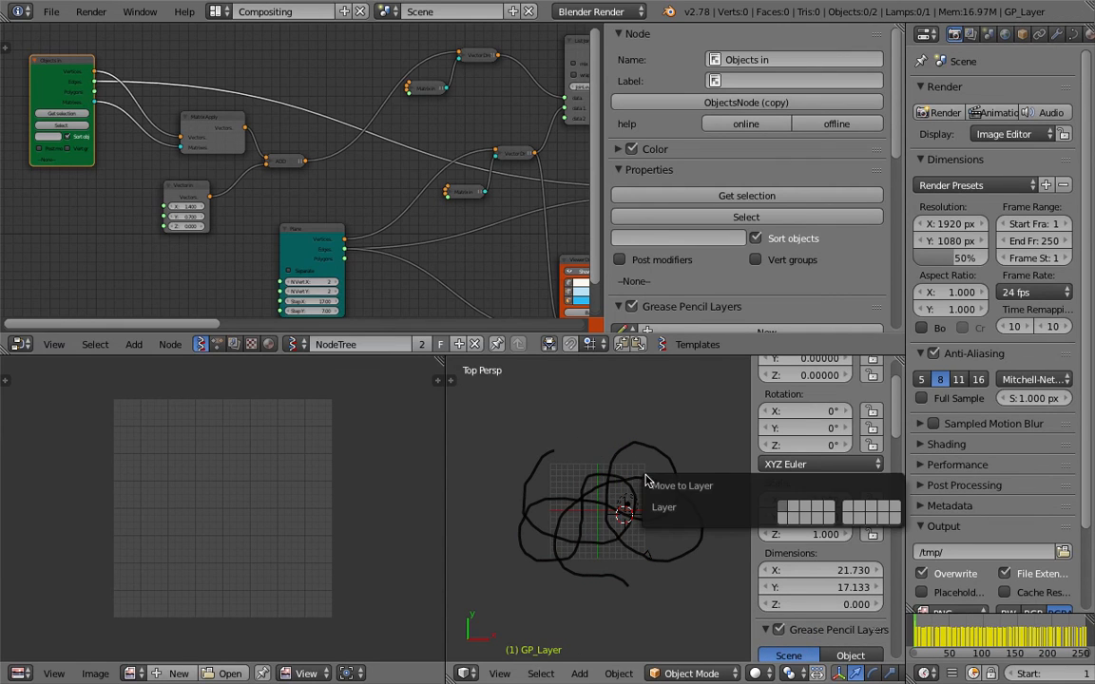
key("2")
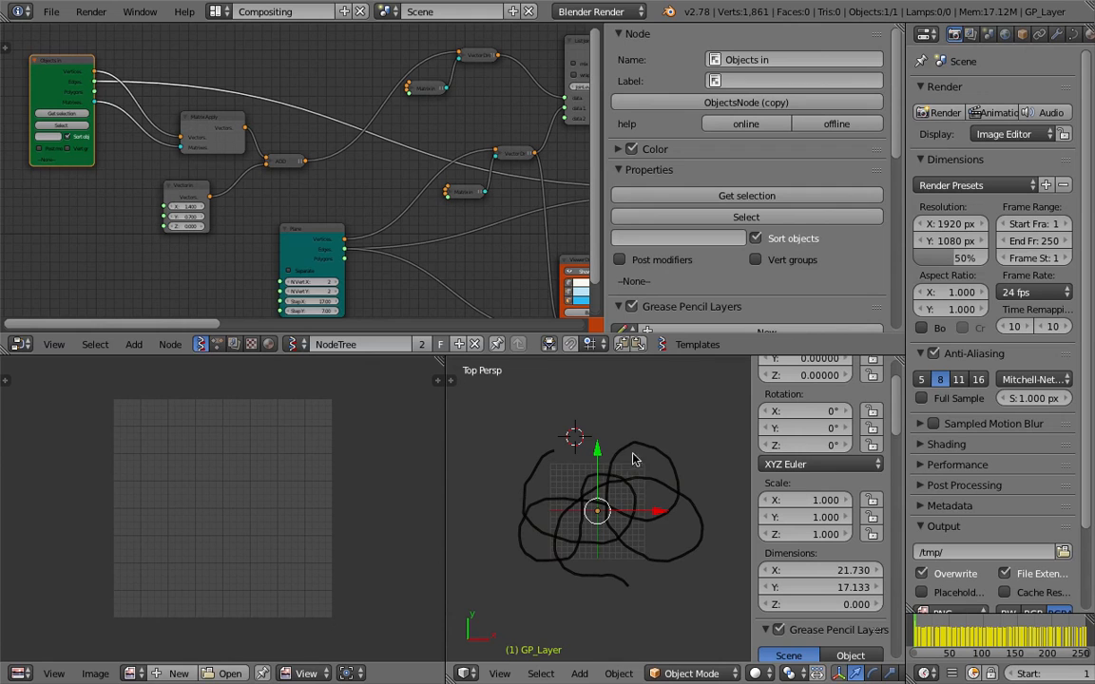
Turn off the Grease Pencil Layers display in the 3D view and hide its properties region
scroll(855, 513, "down", 4)
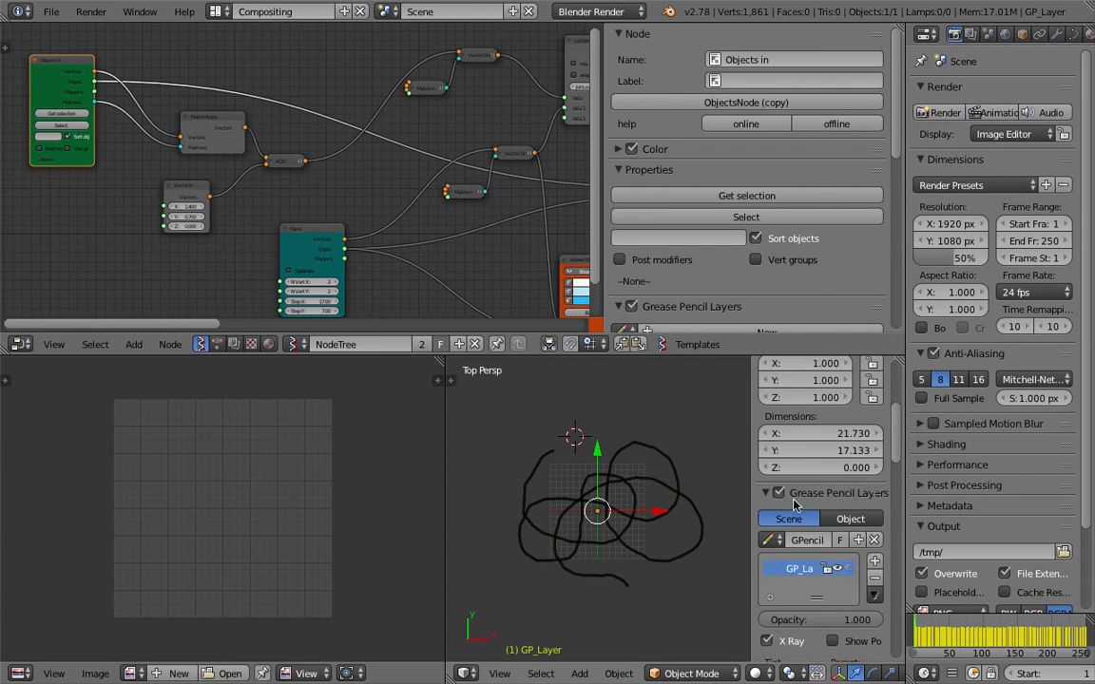
left_click(776, 492)
key("n")
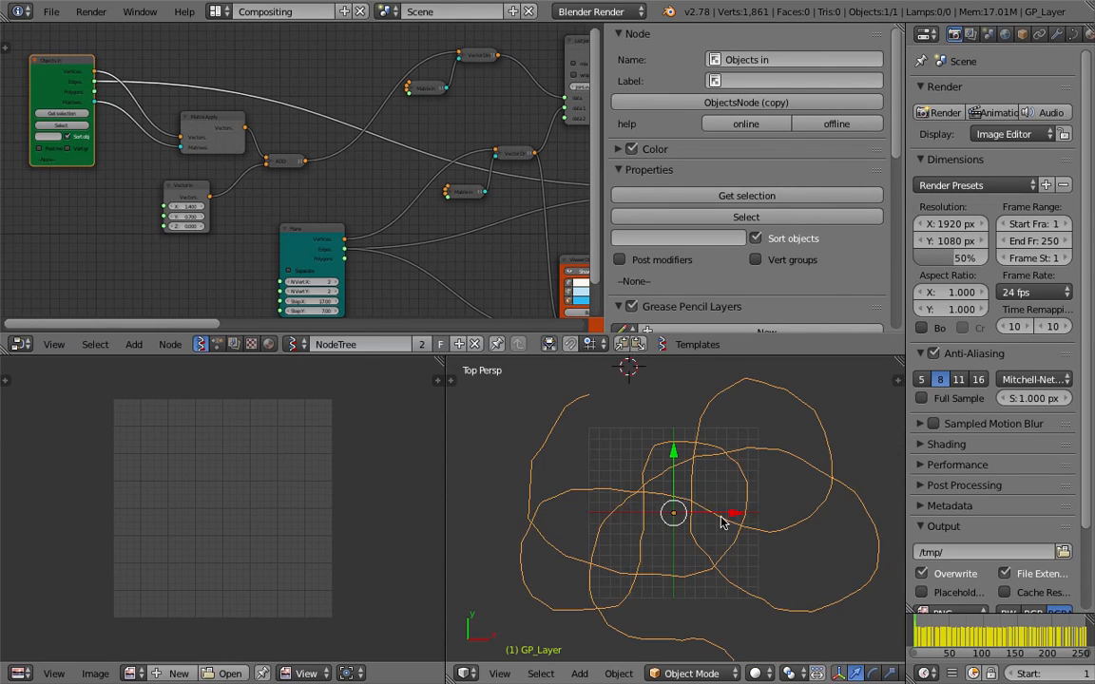
Examine the curve's control points in Edit Mode and return to Object Mode
key("Tab")
left_click(806, 518)
key("Tab")
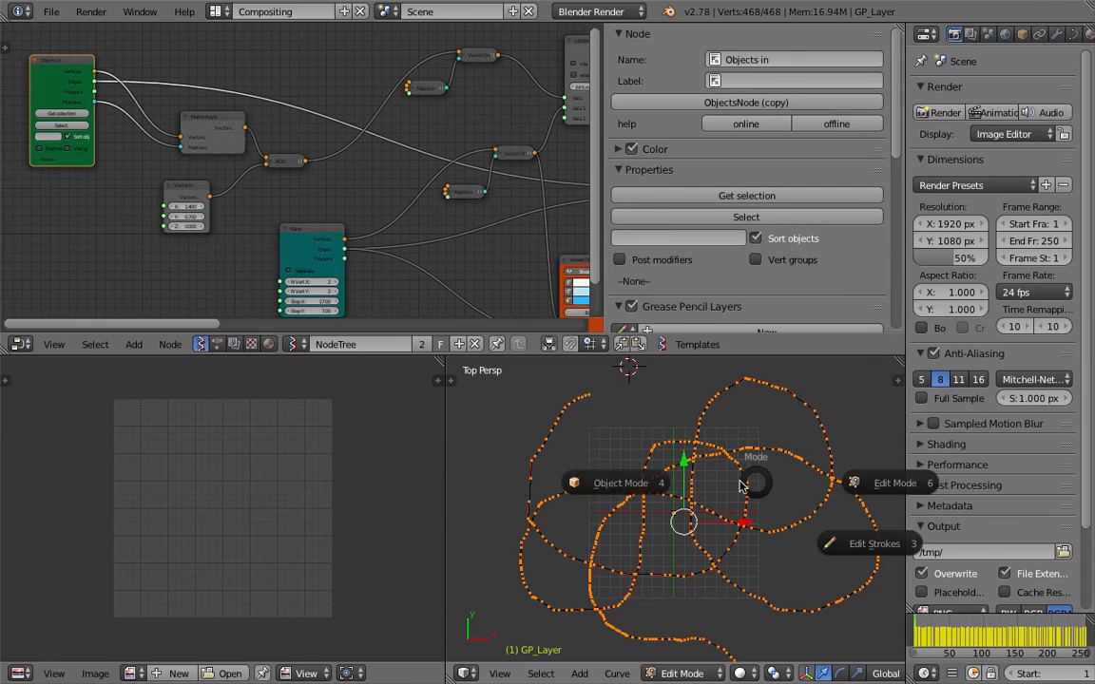
left_click(661, 487)
scroll(696, 501, "down", 1)
middle_click_drag(697, 501, 685, 499, "shift")
Put the GP_Layer curve in Edit Mode and run Simplify Curves on it
key("Tab")
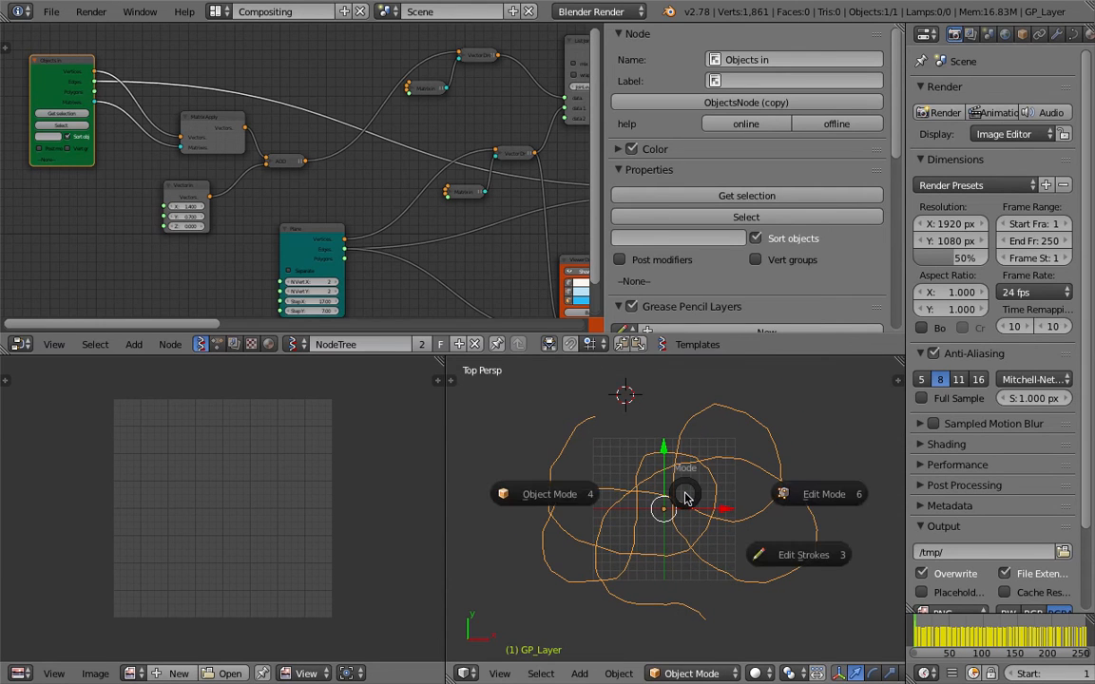
left_click(766, 492)
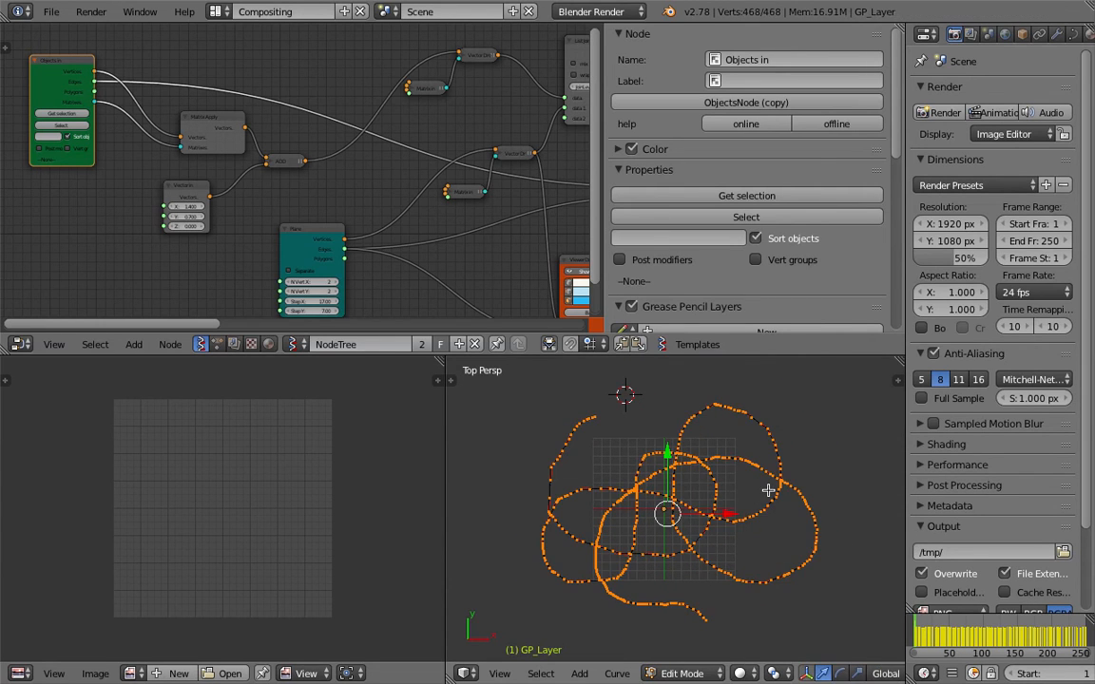
key("space")
type("simp")
key("Return")
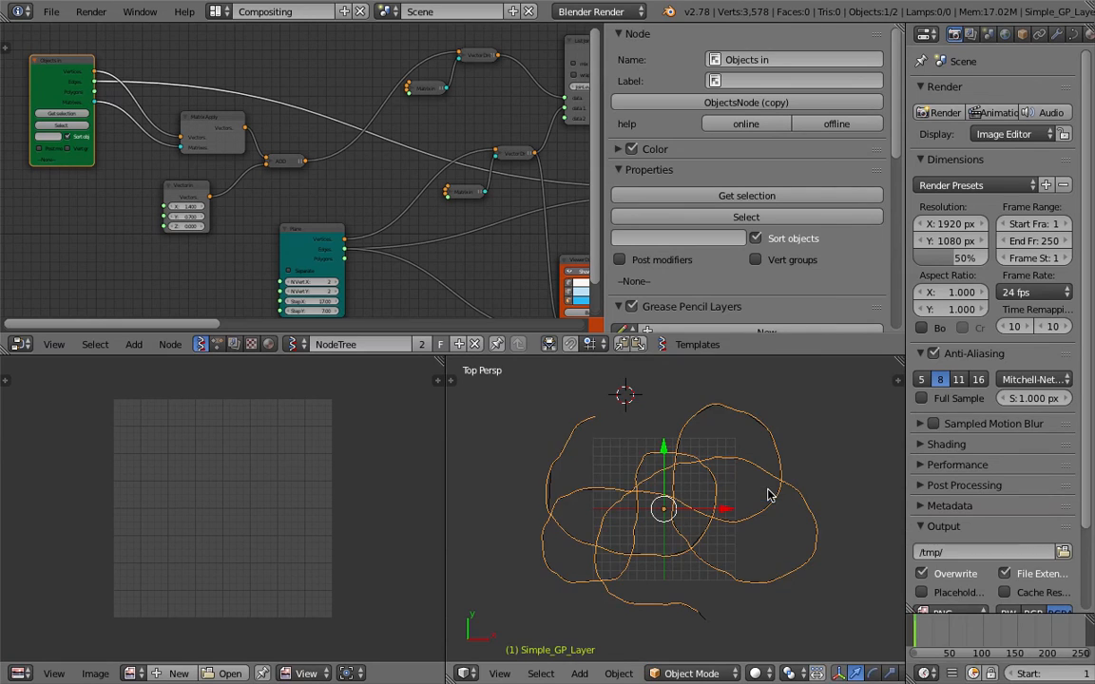
Set the Simplify Curves error to 0.360 and its output splines to Poly
key("t")
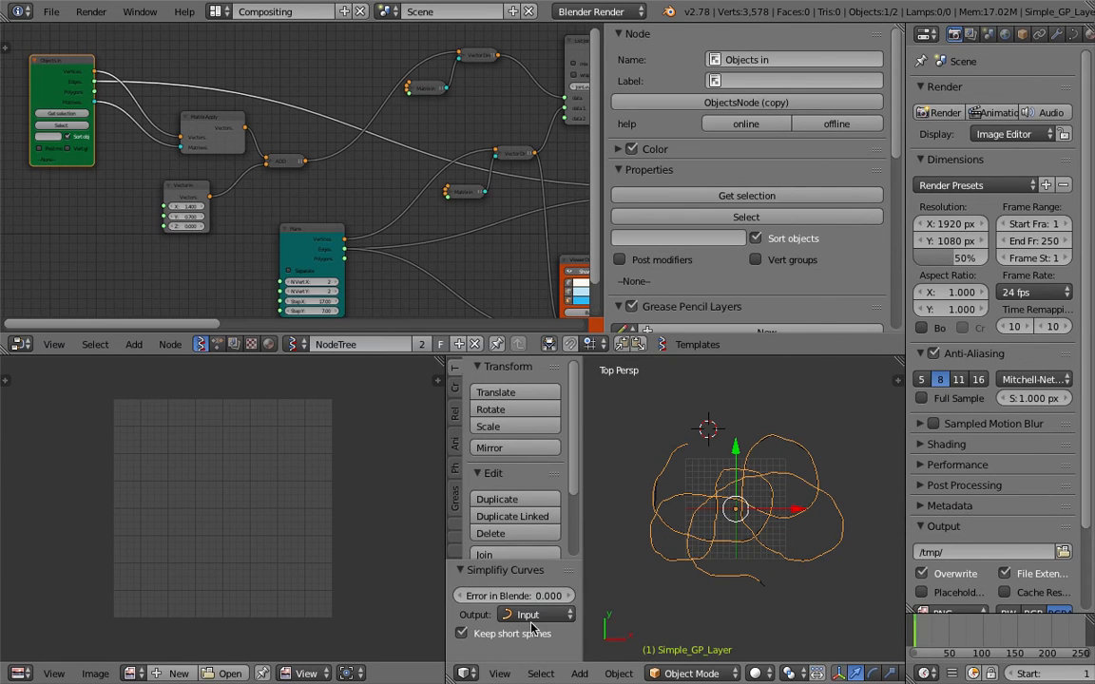
left_click(563, 599)
left_click(563, 599)
left_click(563, 598)
left_click(563, 599)
left_click(563, 599)
left_click(562, 599)
left_click(563, 599)
left_click(563, 599)
left_click(563, 599)
left_click(563, 599)
left_click(562, 599)
left_click(562, 599)
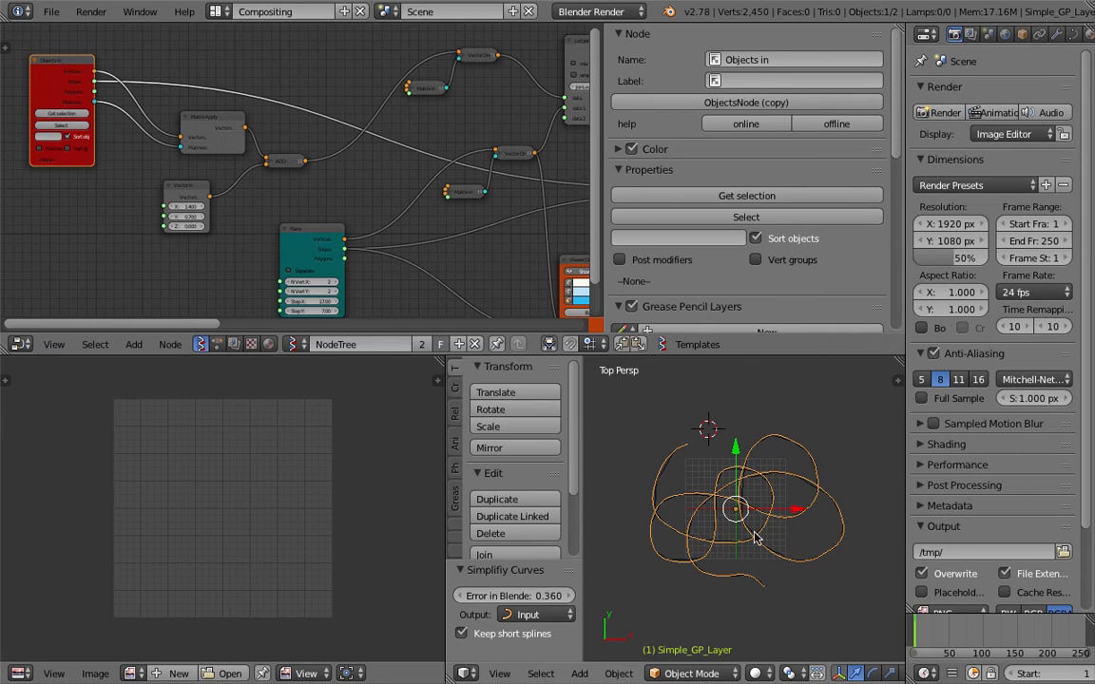
left_click(535, 615)
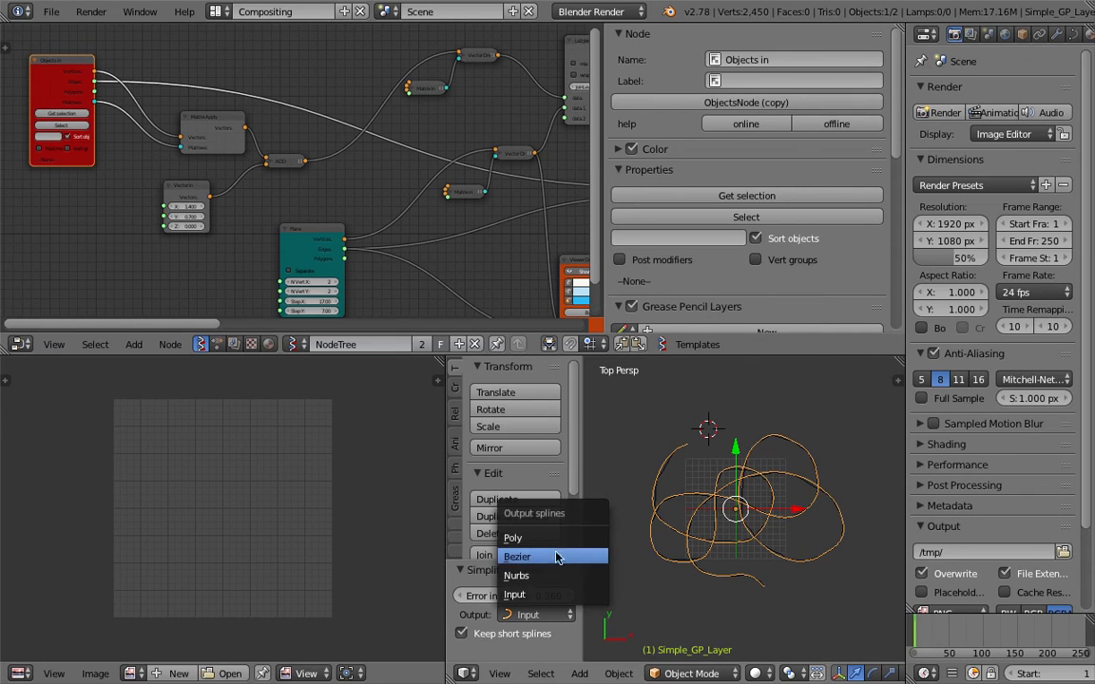
left_click(499, 484)
Stay in Object Mode and delete the original GP_Layer curve, keeping only the simplified one
key("Tab")
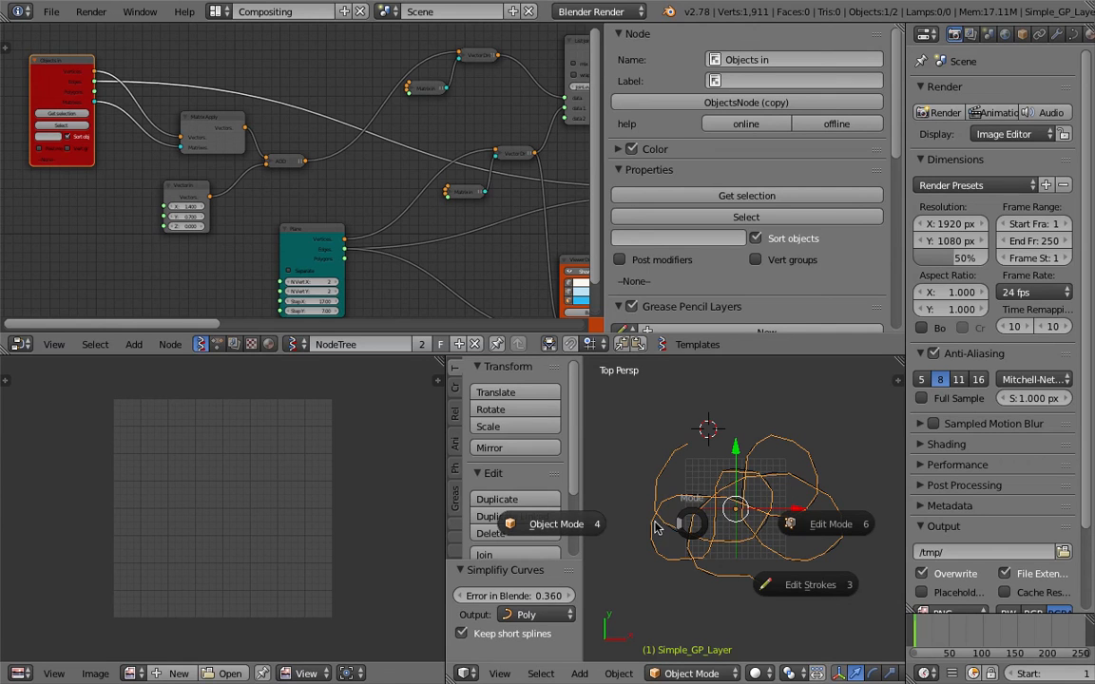
left_click(587, 528)
right_click(705, 503)
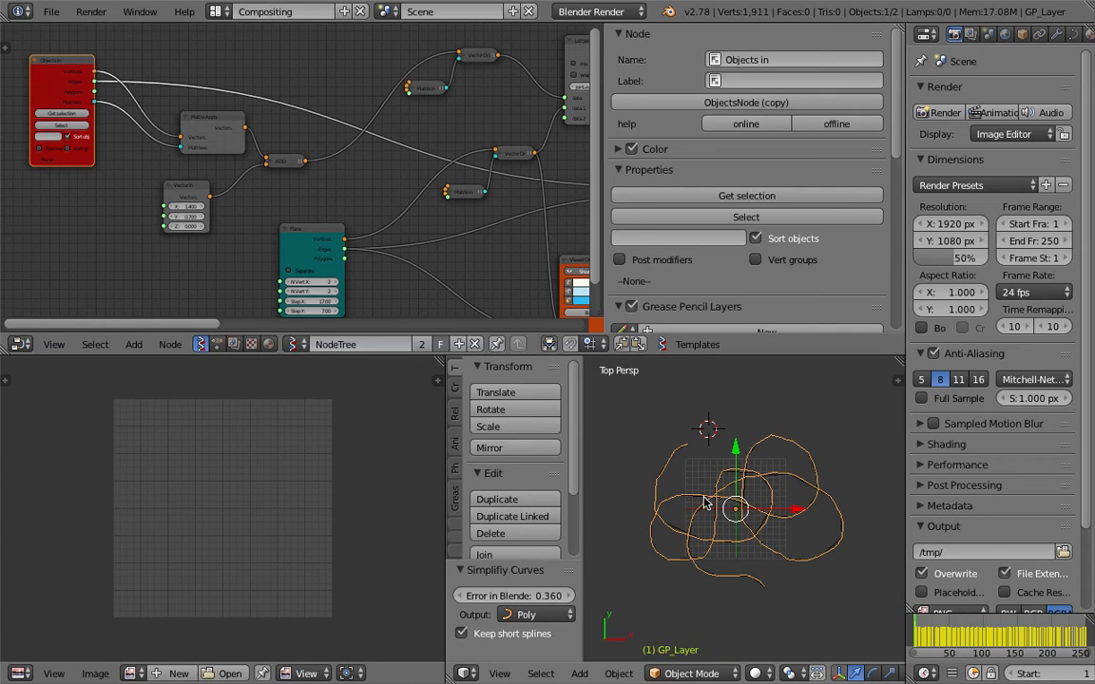
key("Delete")
Convert the Simple_GP_Layer curve to a mesh and load it into the Objects in node
key("space")
type("conver")
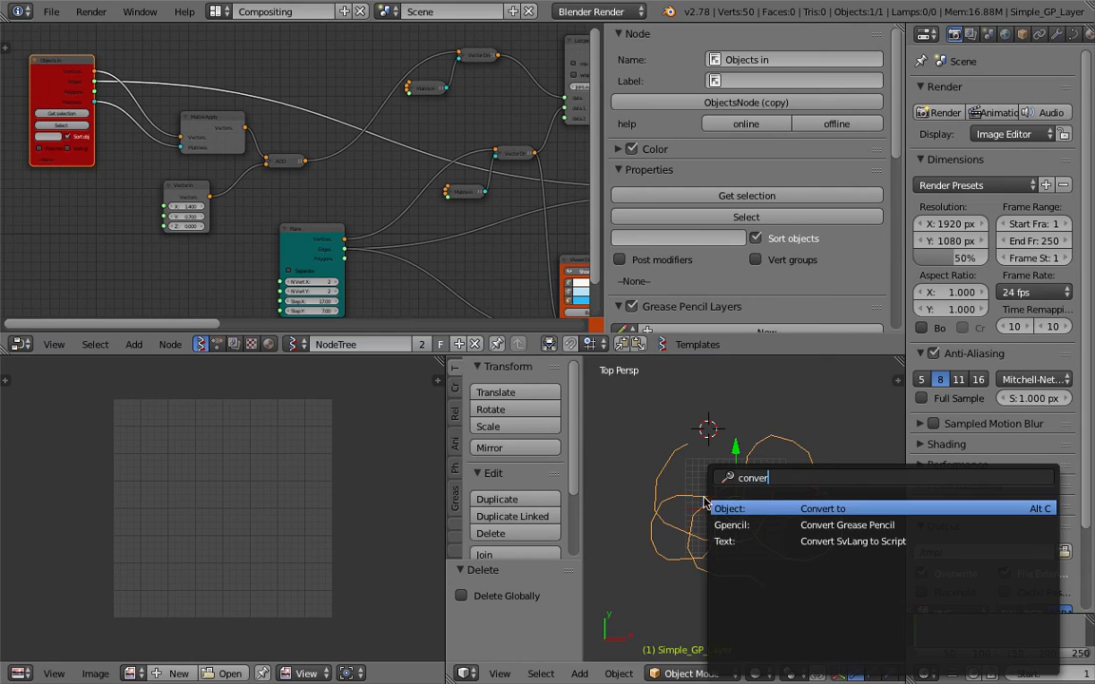
key("Return")
left_click(705, 504)
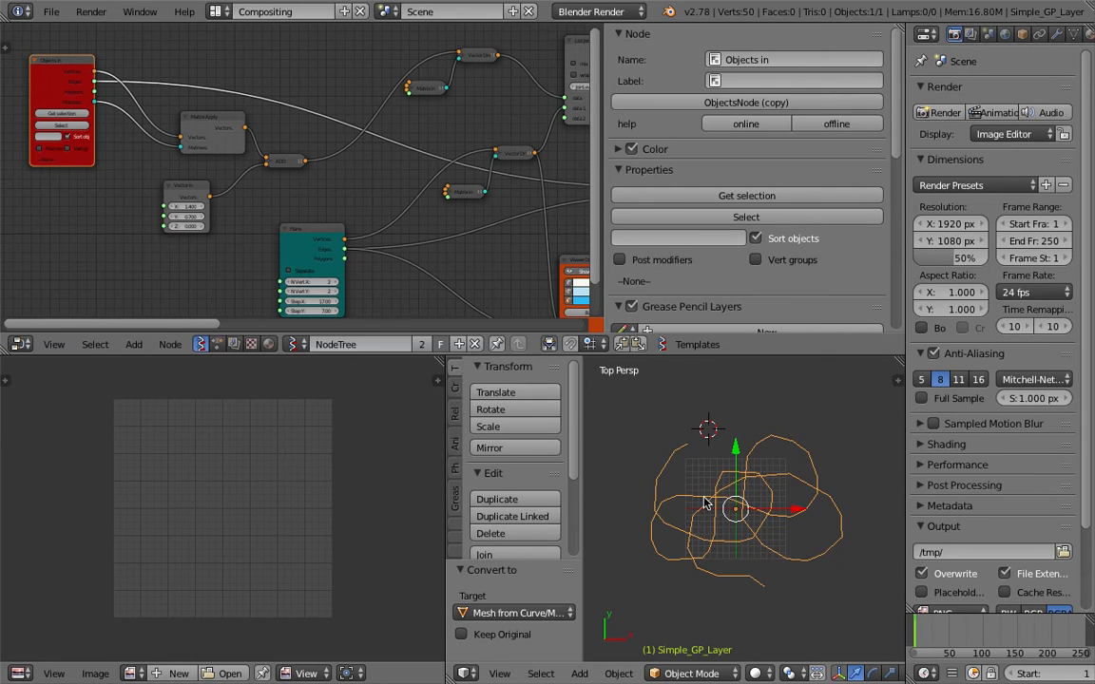
key("g")
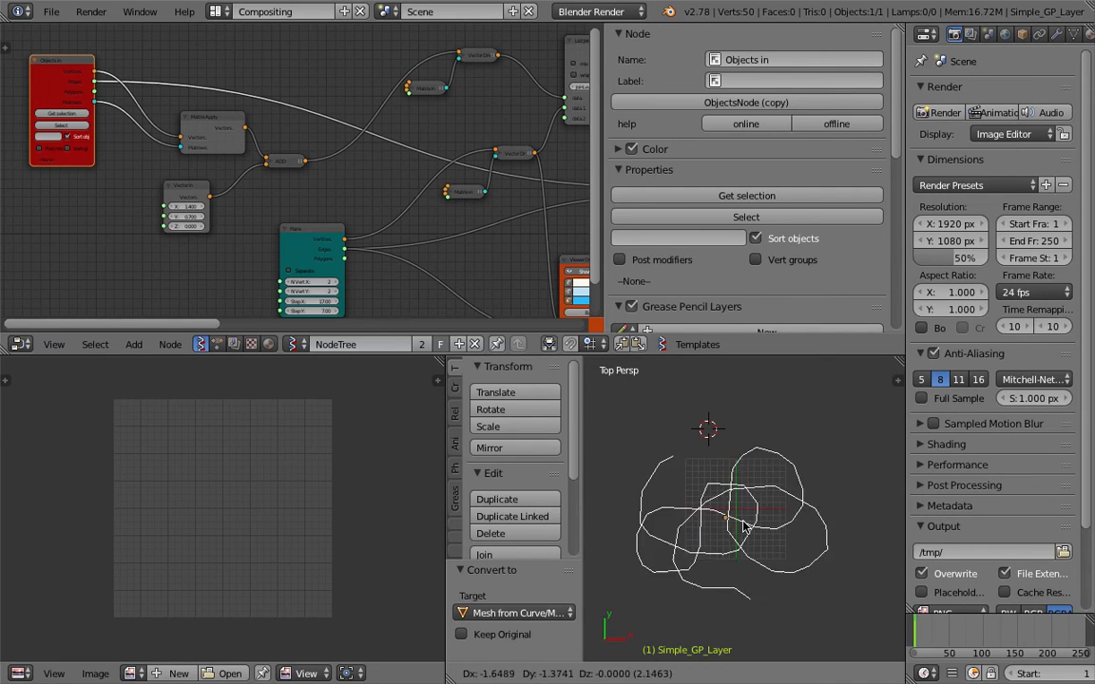
right_click(753, 525)
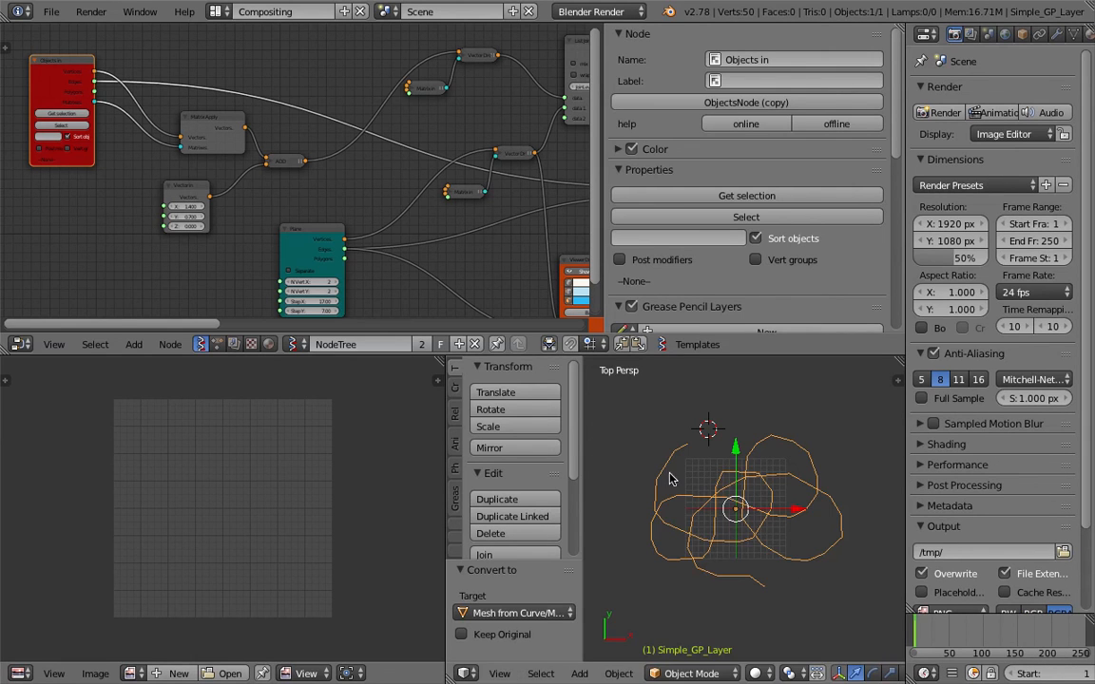
left_click(61, 114)
mouse_move(756, 493)
middle_mouse_down()
mouse_move(681, 478)
mouse_move(767, 486)
middle_mouse_up()
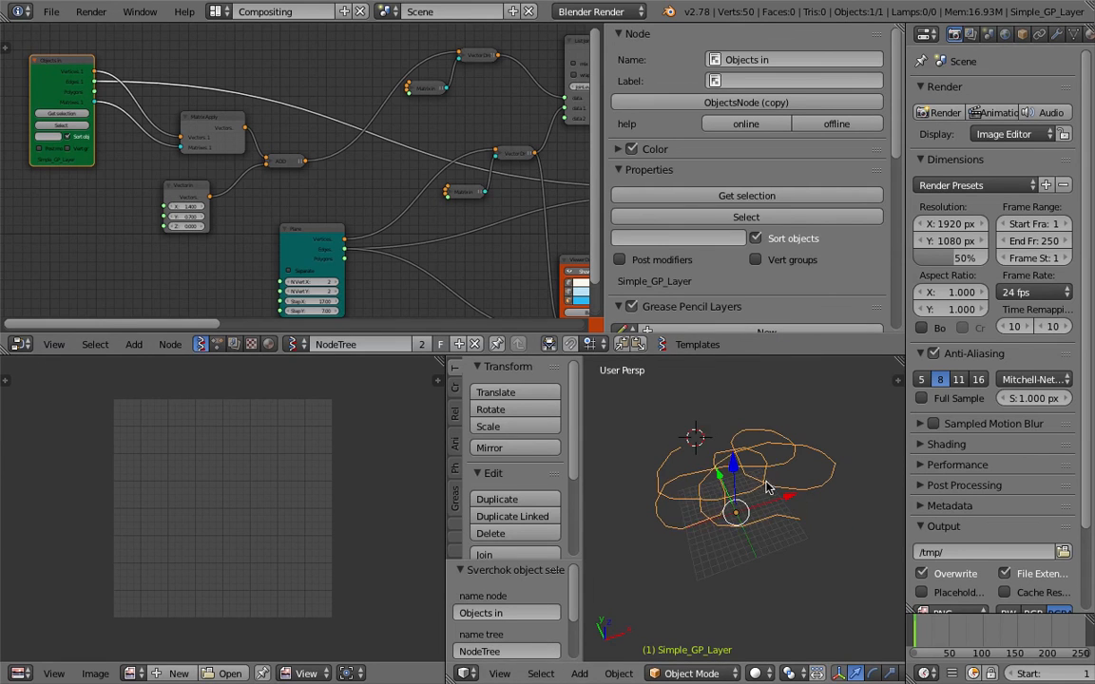
Widen the Viewer Draw node connected to the Plane node, then bring the end of the node tree into view
scroll(489, 220, "down", 3)
middle_click_drag(488, 219, 265, 227)
left_click(317, 226)
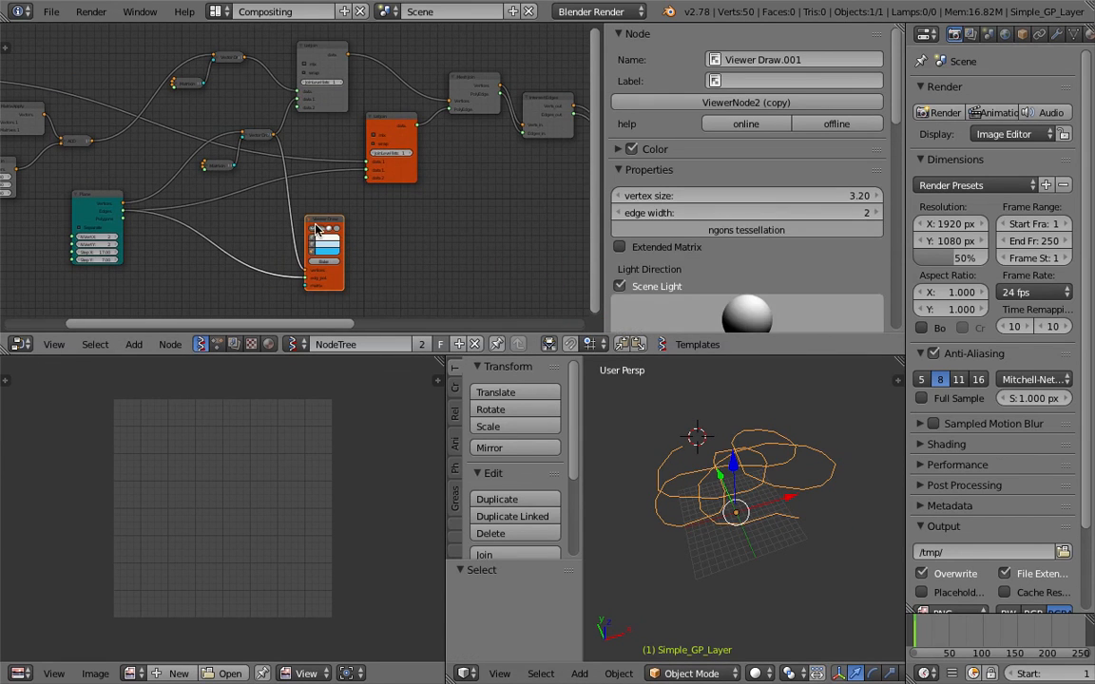
left_click_drag(307, 226, 247, 226)
scroll(457, 200, "down", 1)
middle_click_drag(501, 184, 360, 240)
scroll(360, 239, "up", 1)
mouse_move(519, 238)
middle_mouse_down()
mouse_move(299, 240)
mouse_move(236, 255)
middle_mouse_up()
scroll(345, 212, "up", 2)
middle_click_drag(431, 174, 183, 166)
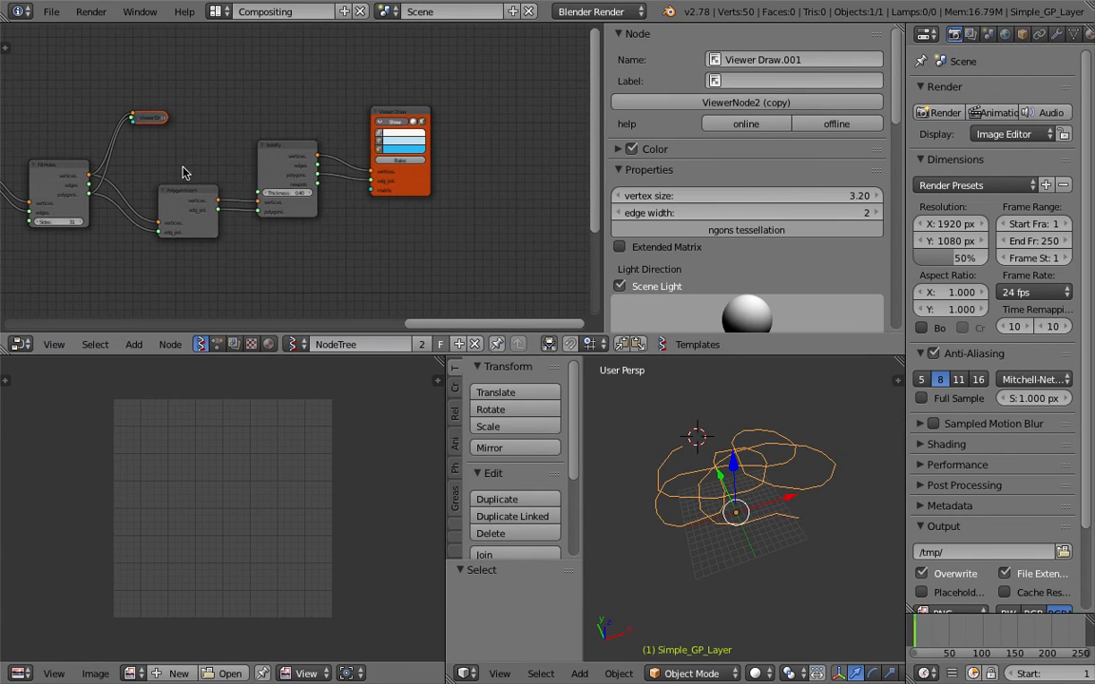
scroll(353, 142, "up", 1)
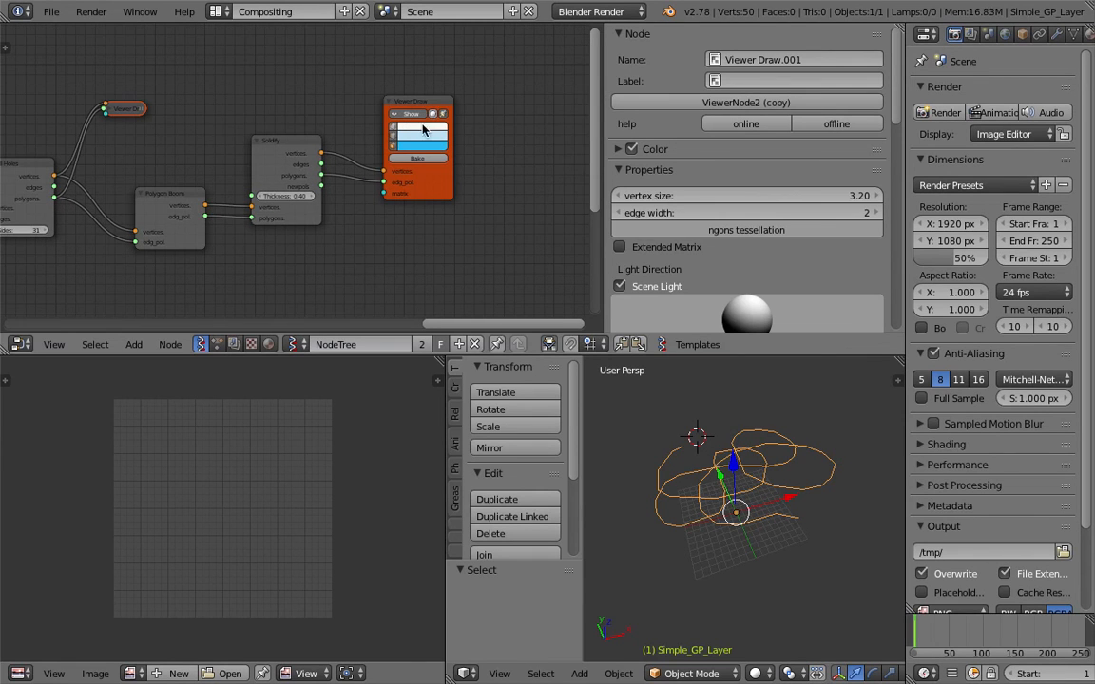
Hide the node editor's properties region and the 3D view's tool shelf, and widen the 3D view
mouse_move(727, 518)
middle_mouse_down()
mouse_move(697, 502)
mouse_move(735, 516)
mouse_move(732, 504)
middle_mouse_up()
middle_click_drag(561, 297, 533, 298)
left_click_drag(605, 166, 930, 220)
left_click_drag(582, 395, 378, 403)
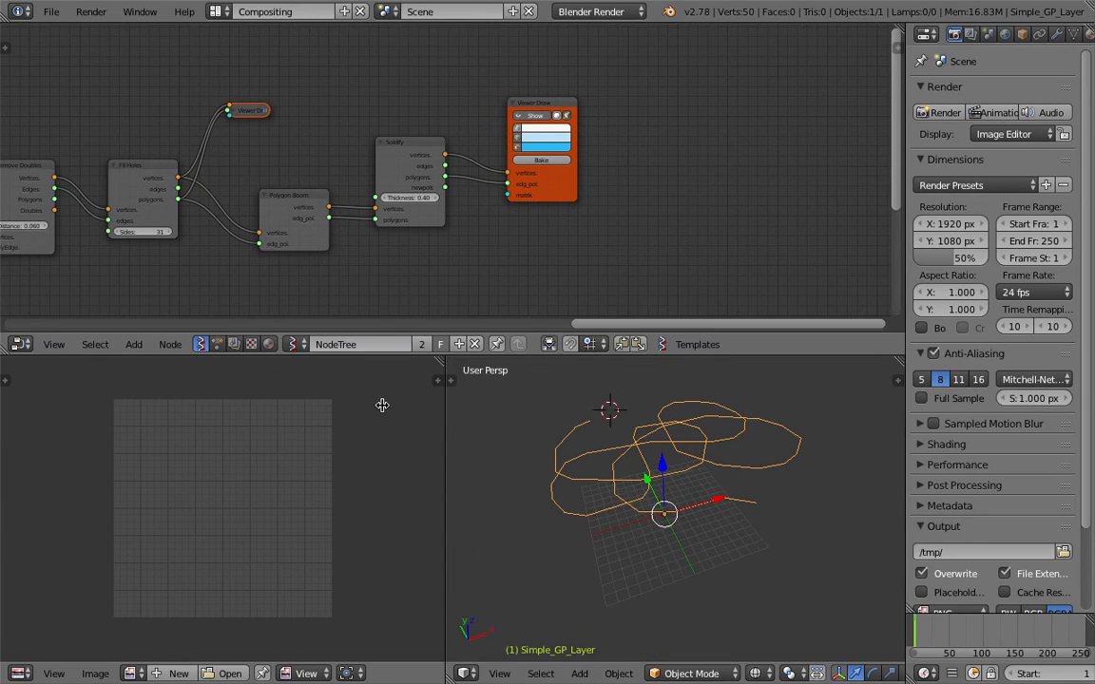
left_click_drag(445, 411, 330, 419)
left_click(570, 496)
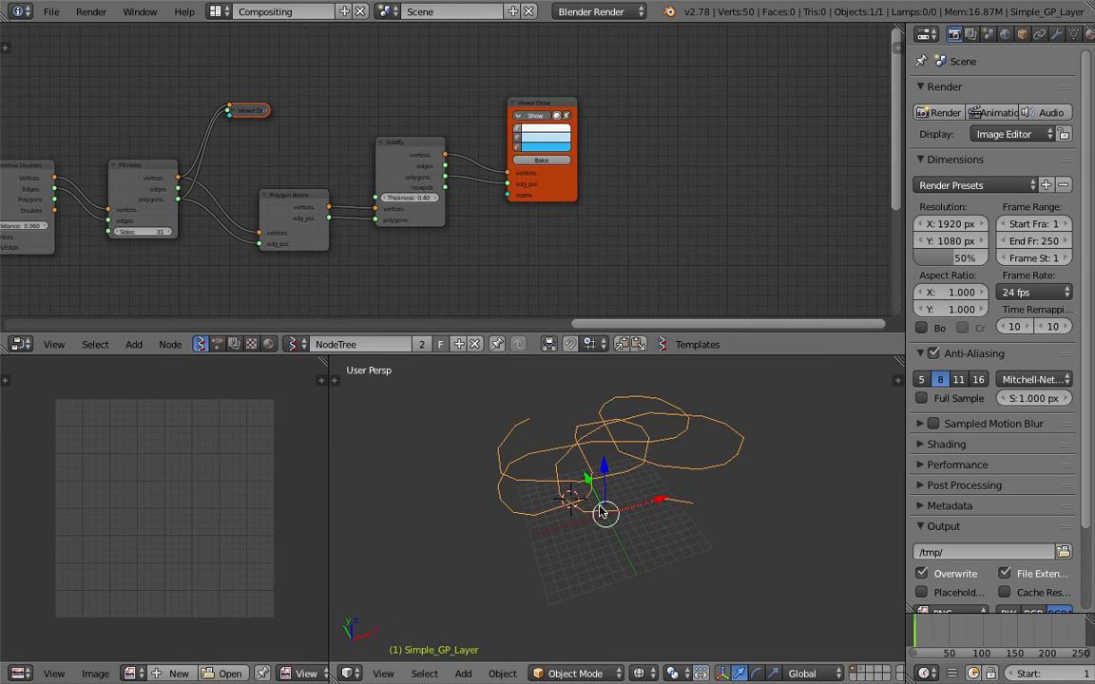
mouse_move(607, 509)
middle_mouse_down()
mouse_move(665, 442)
mouse_move(603, 457)
middle_mouse_up()
Expand the collapsed Viewer Draw node fed by Fill Holes and turn on its display
middle_click_drag(244, 229, 551, 224)
middle_click_drag(622, 120, 582, 151)
scroll(551, 140, "up", 1)
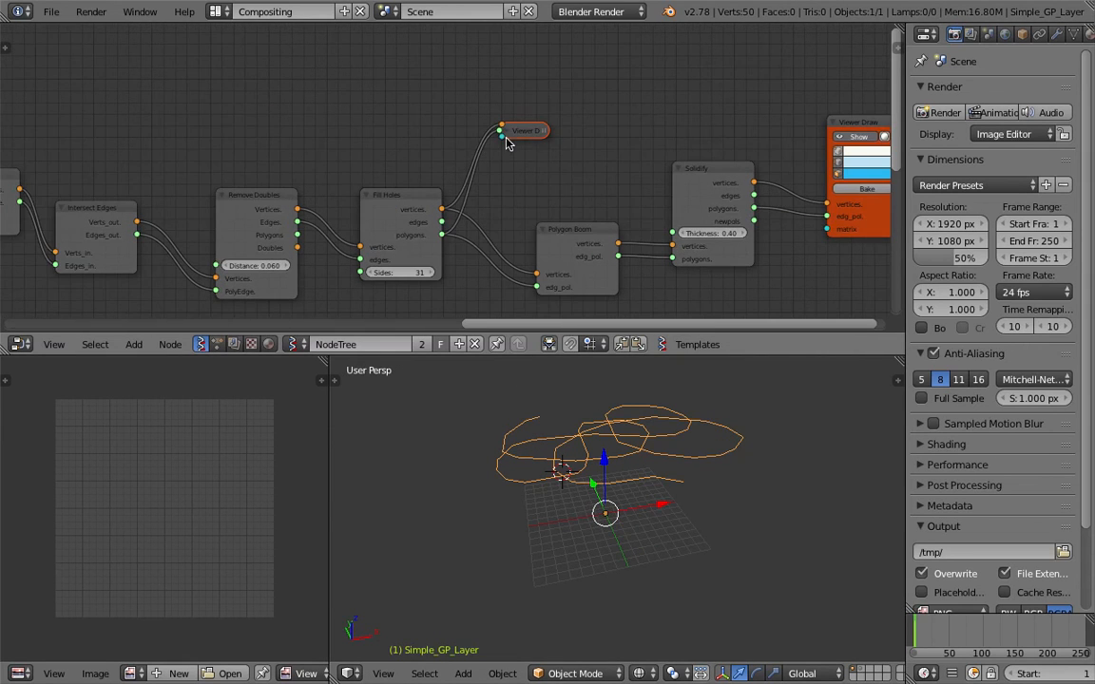
left_click(507, 133)
left_click_drag(507, 133, 510, 102)
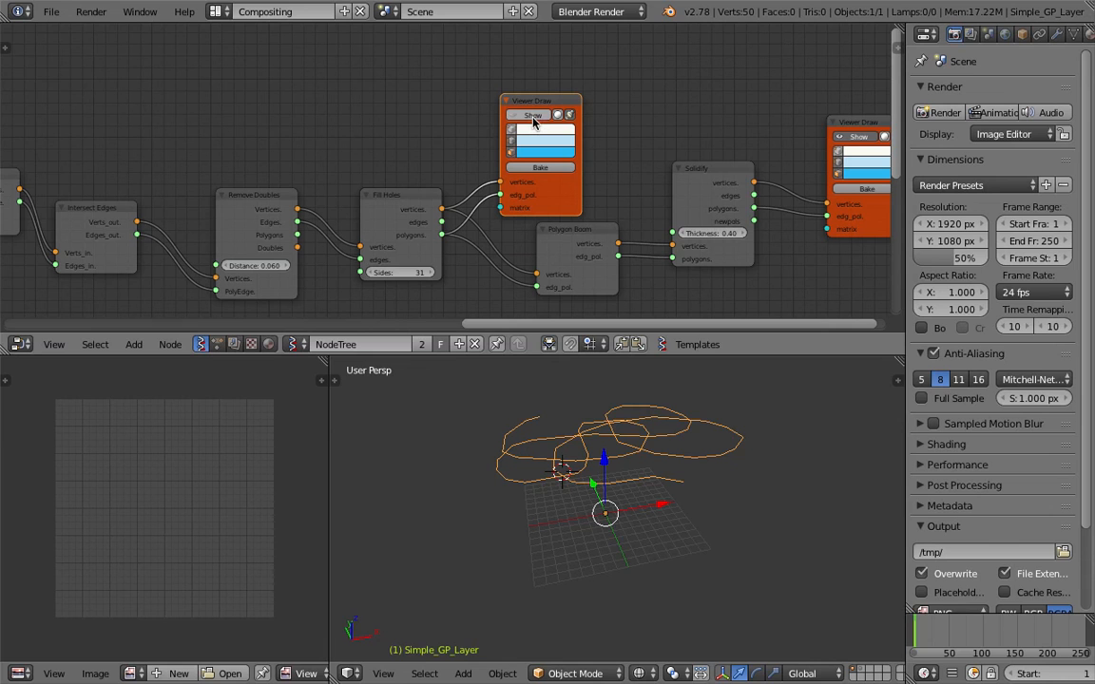
left_click(533, 114)
Scrub the timeline to frame 54 to make the node tree update
middle_click_drag(386, 134, 488, 103)
middle_click_drag(437, 113, 599, 124)
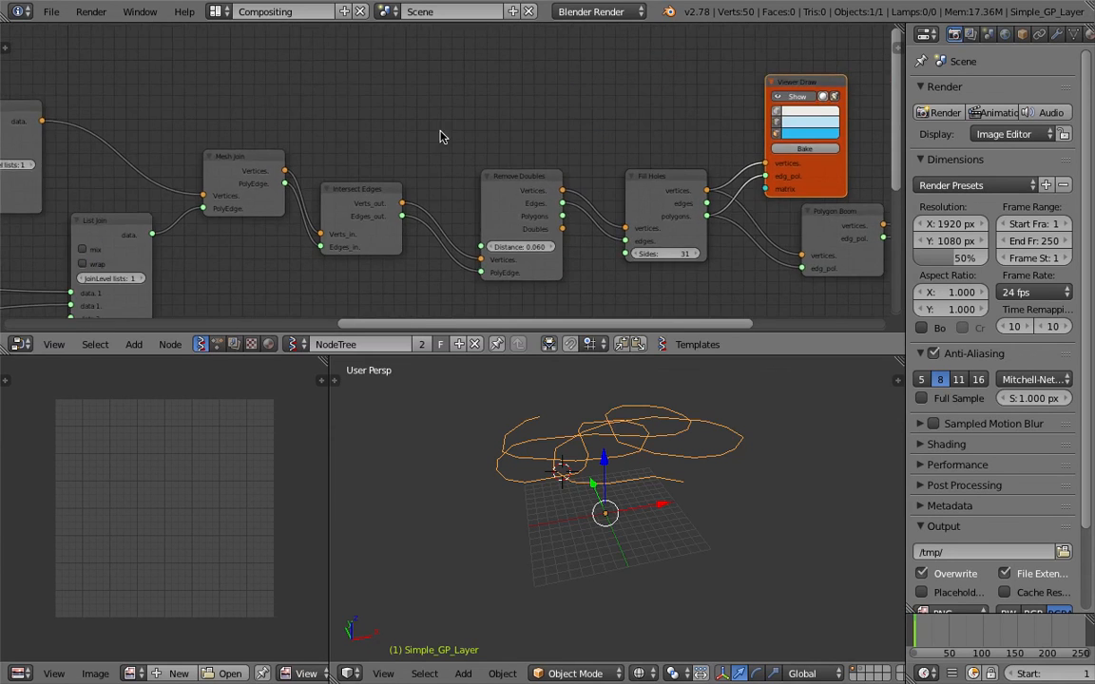
middle_click_drag(442, 134, 541, 125)
left_click(958, 632)
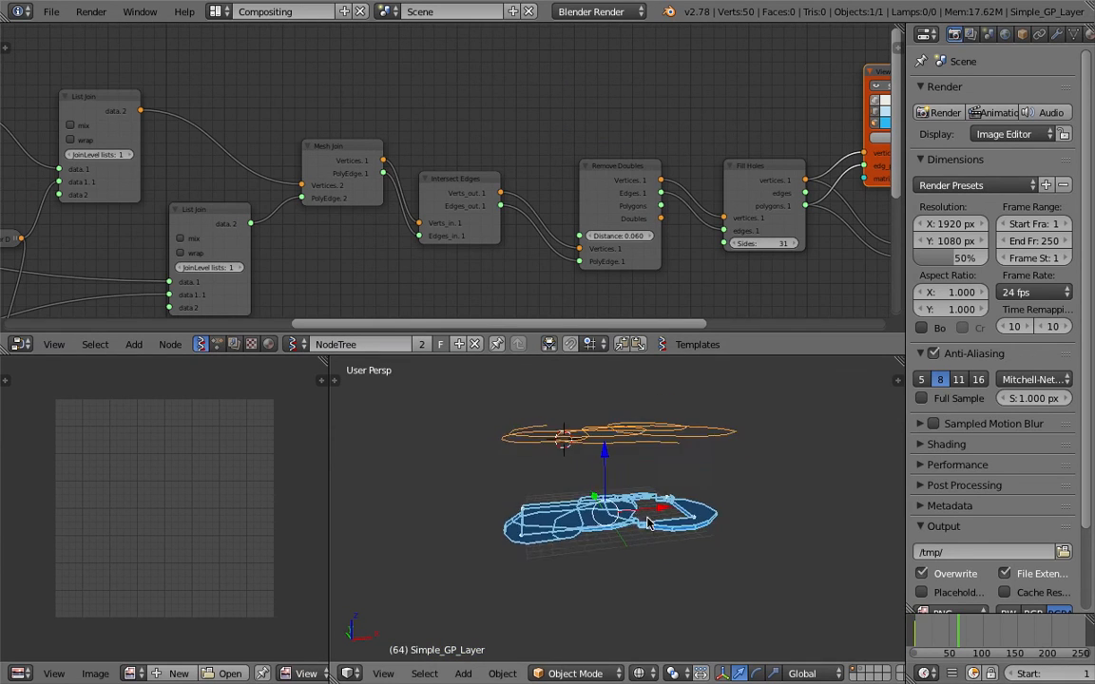
key("Down")
key("Down")
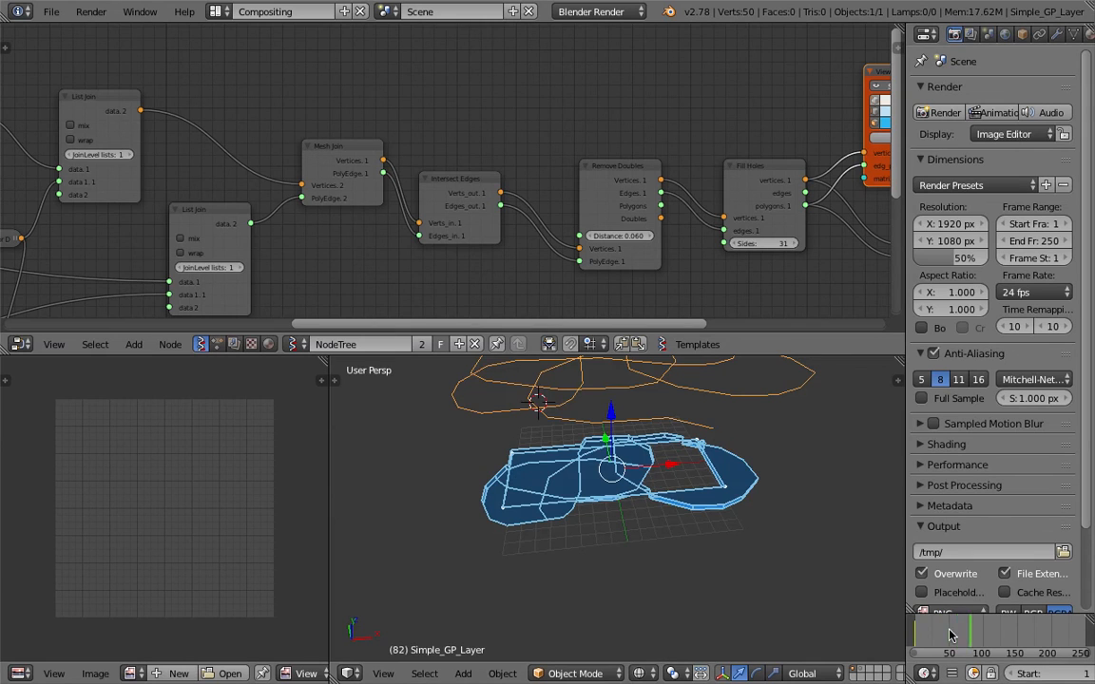
mouse_move(801, 547)
middle_mouse_down()
mouse_move(716, 579)
mouse_move(655, 533)
mouse_move(494, 447)
middle_mouse_up()
Set the Plane node's Step Y to 10
middle_click_drag(4, 255, 310, 230)
scroll(306, 233, "down", 2)
middle_click_drag(204, 274, 453, 154)
scroll(276, 259, "up", 3)
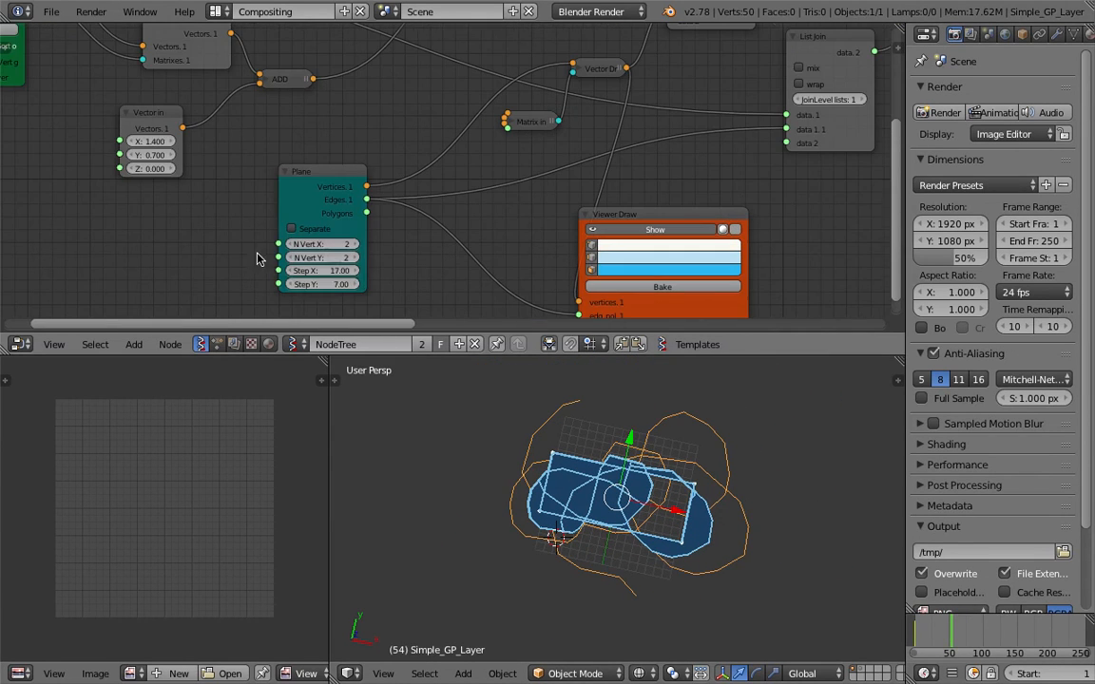
left_click(323, 285)
type("10")
key("Return")
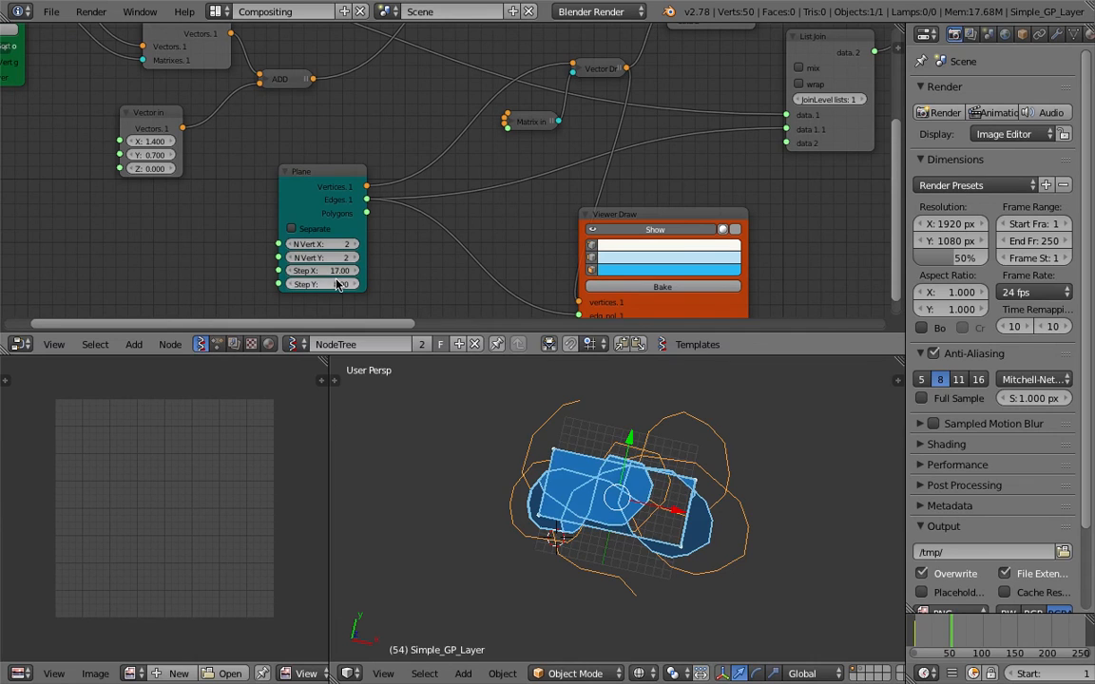
type("10")
key("Return")
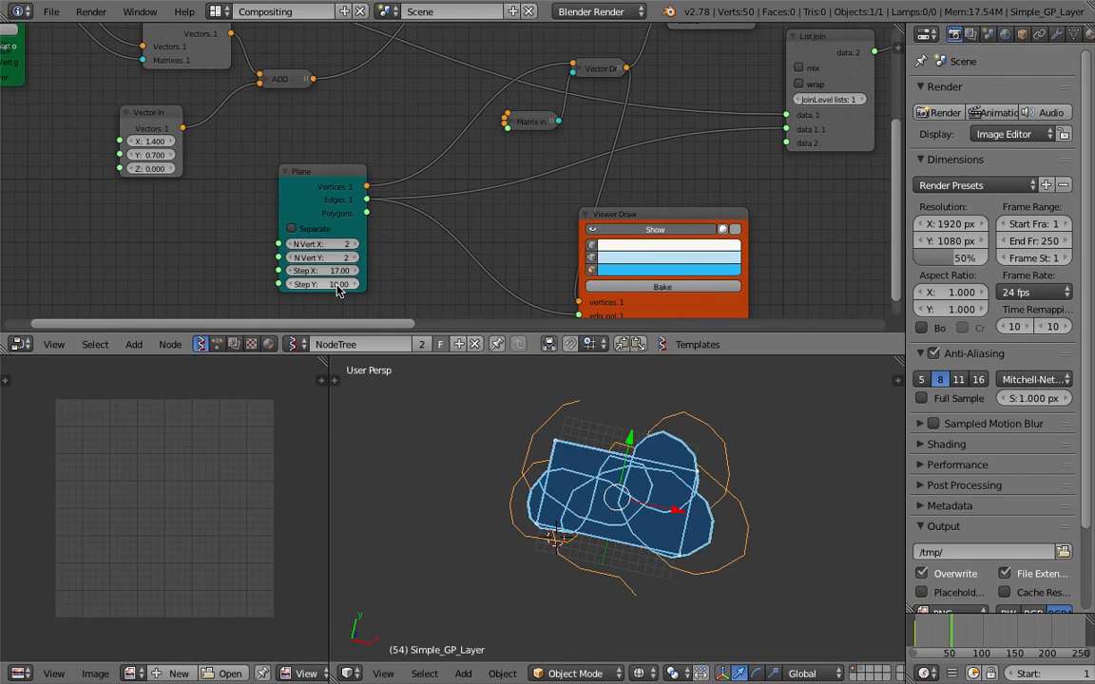
Bake the solidified jigsaw pieces from the Viewer Draw node at the end of the tree
scroll(716, 506, "up", 3)
scroll(702, 447, "down", 3)
middle_click_drag(663, 451, 636, 477)
scroll(722, 454, "down", 2)
scroll(707, 223, "down", 4)
middle_click_drag(760, 223, 401, 236)
scroll(736, 227, "down", 1)
middle_click_drag(875, 190, 399, 280)
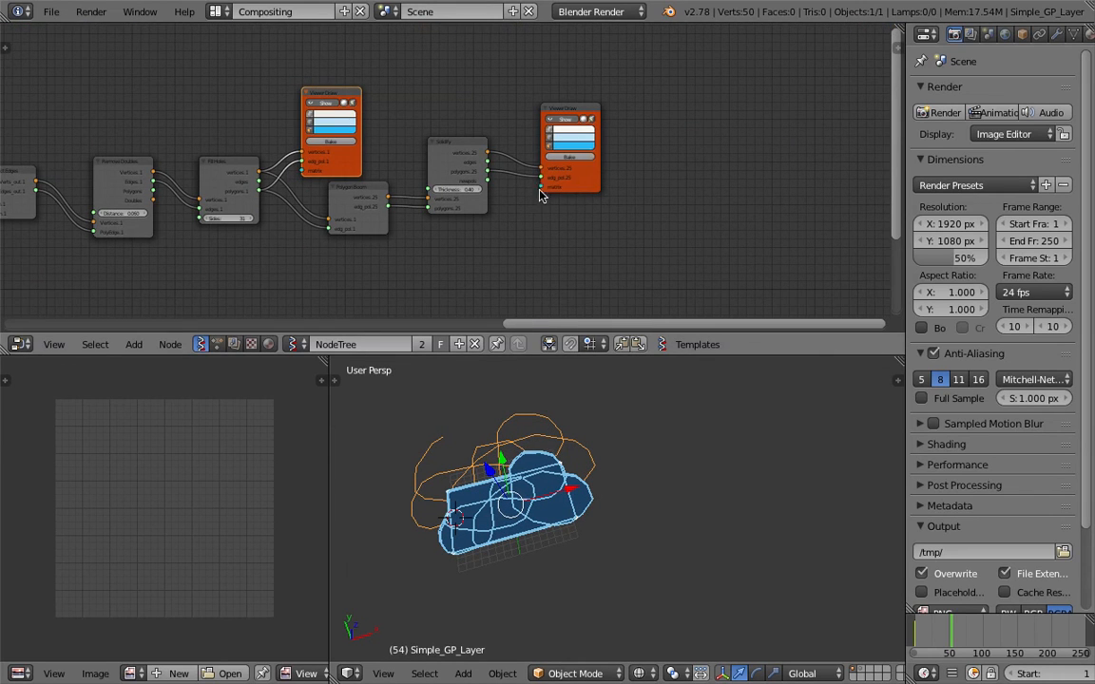
left_click(583, 158)
Move the Simple_GP_Layer object to scene layer 2
middle_click_drag(569, 475, 565, 447)
key("m")
key("2")
left_click(477, 449)
Select all the baked jigsaw pieces and move them aside from the Sverchok preview
key("a")
key("a")
key("a")
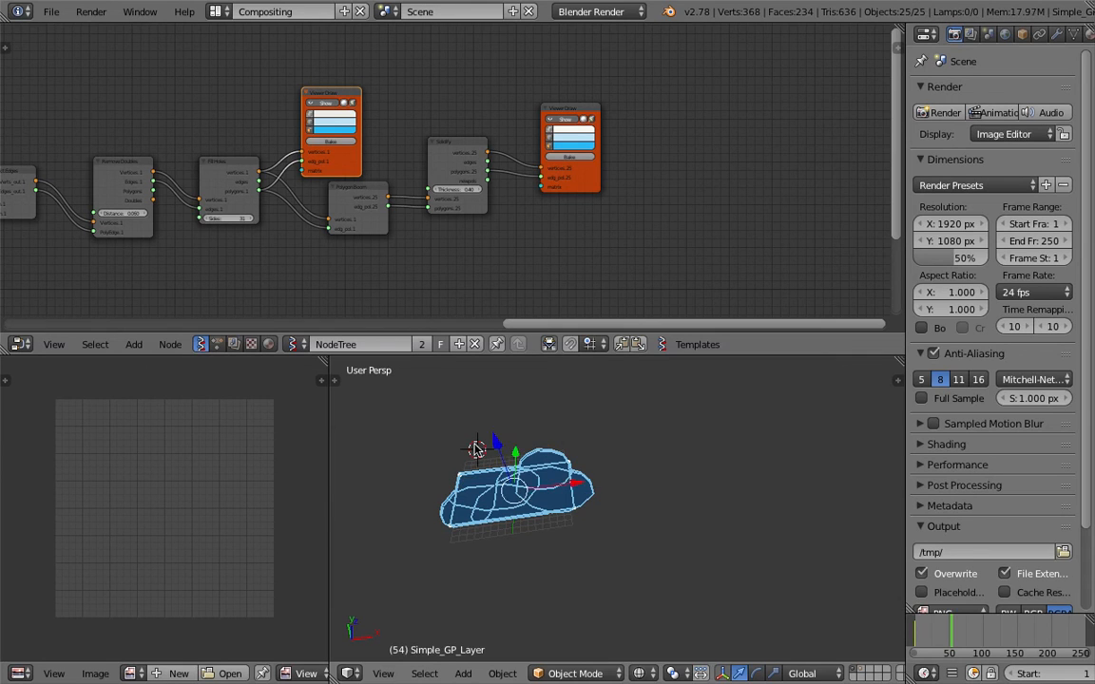
key("g")
left_click(666, 452)
Show the baked pieces in solid shading and delete the full-outline piece overlapping the others
mouse_move(666, 453)
middle_mouse_down()
mouse_move(635, 458)
mouse_move(643, 474)
mouse_move(450, 471)
middle_mouse_up()
key("z")
middle_click_drag(450, 471, 508, 515)
right_click(478, 552)
middle_click_drag(478, 553, 537, 535)
key("g")
left_click(535, 471)
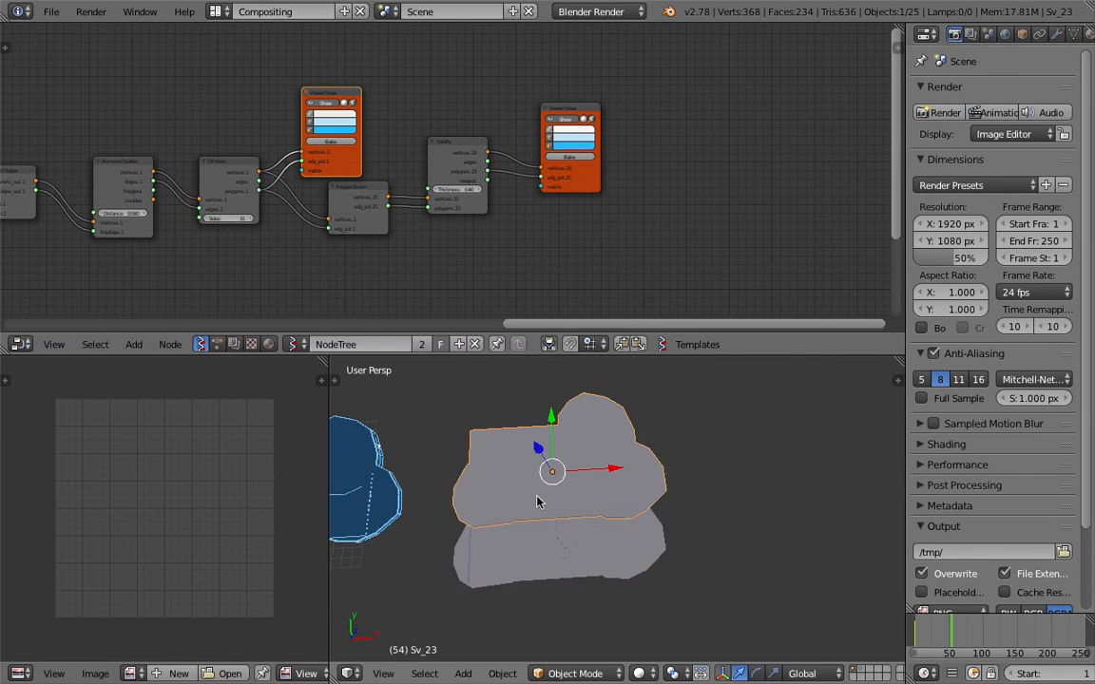
key("x")
left_click(537, 442)
Examine the remaining baked pieces in wireframe and solid shading
mouse_move(537, 442)
middle_mouse_down()
mouse_move(582, 466)
mouse_move(575, 475)
mouse_move(670, 459)
middle_mouse_up()
key("z")
right_click(569, 481)
key("z")
middle_click_drag(779, 427, 756, 435)
key("z")
key("z")
scroll(547, 514, "down", 2)
middle_click_drag(548, 514, 585, 483, "shift")
scroll(670, 511, "down", 2)
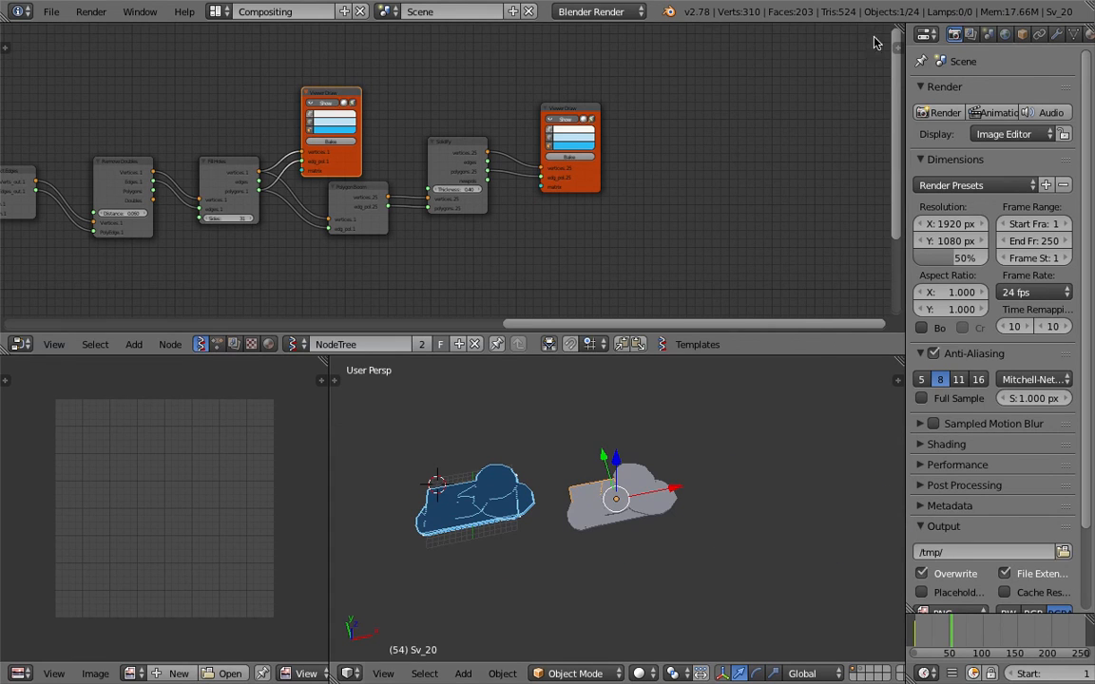
Show the node editor's properties region and check for a new version of Sverchok
scroll(637, 185, "down", 10)
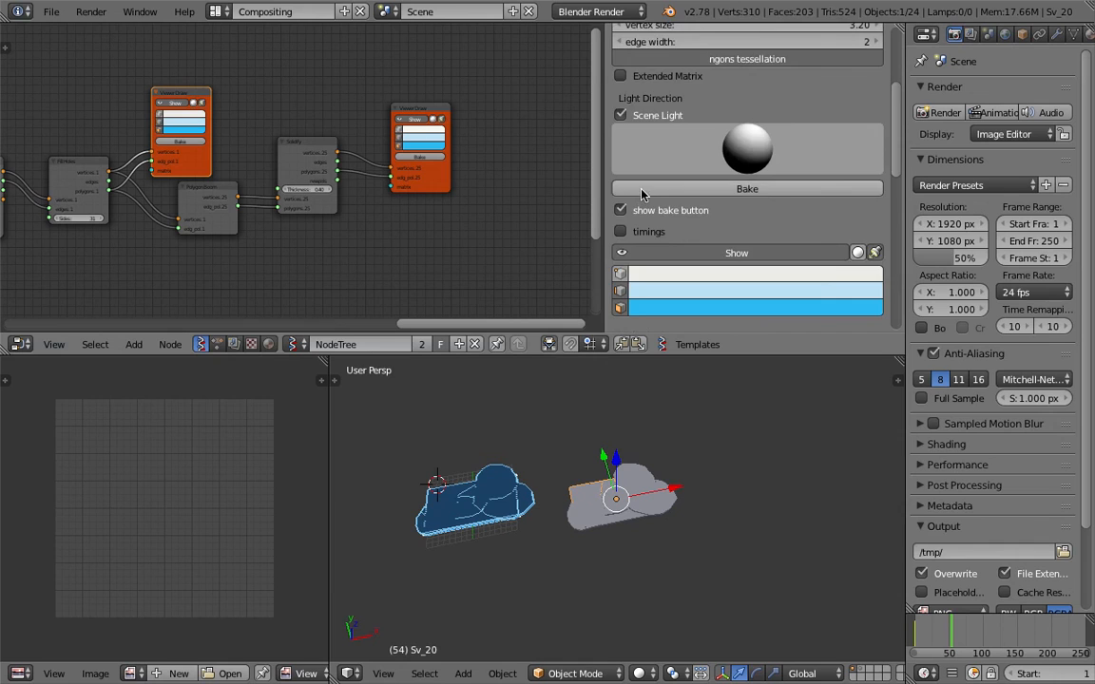
scroll(713, 235, "down", 8)
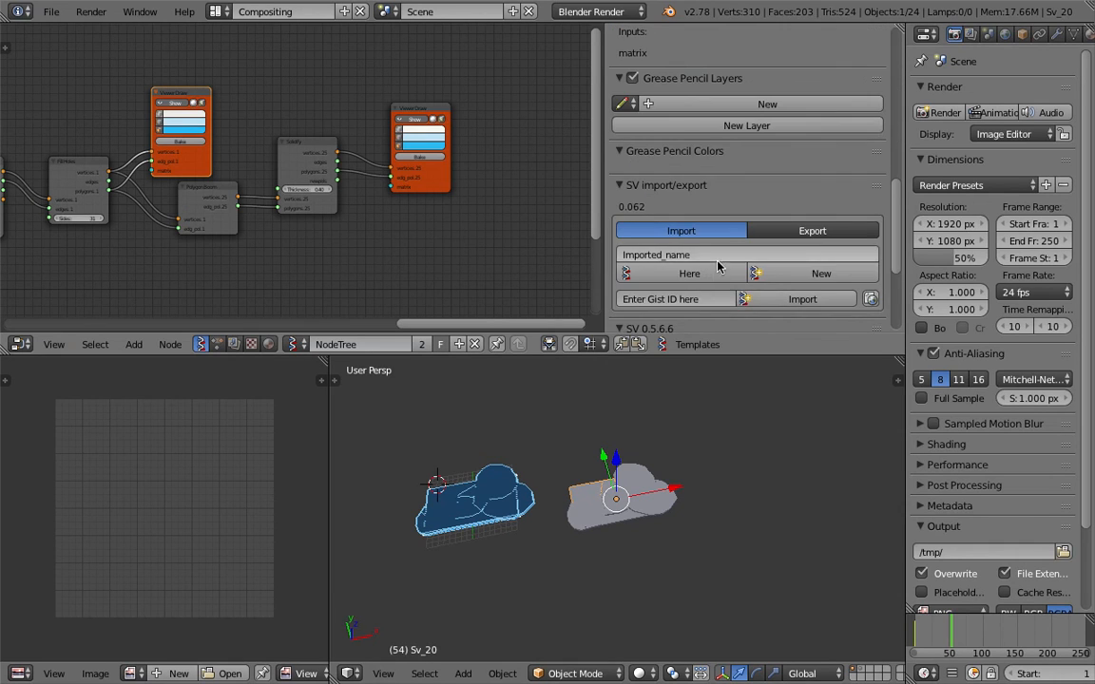
scroll(727, 238, "up", 1)
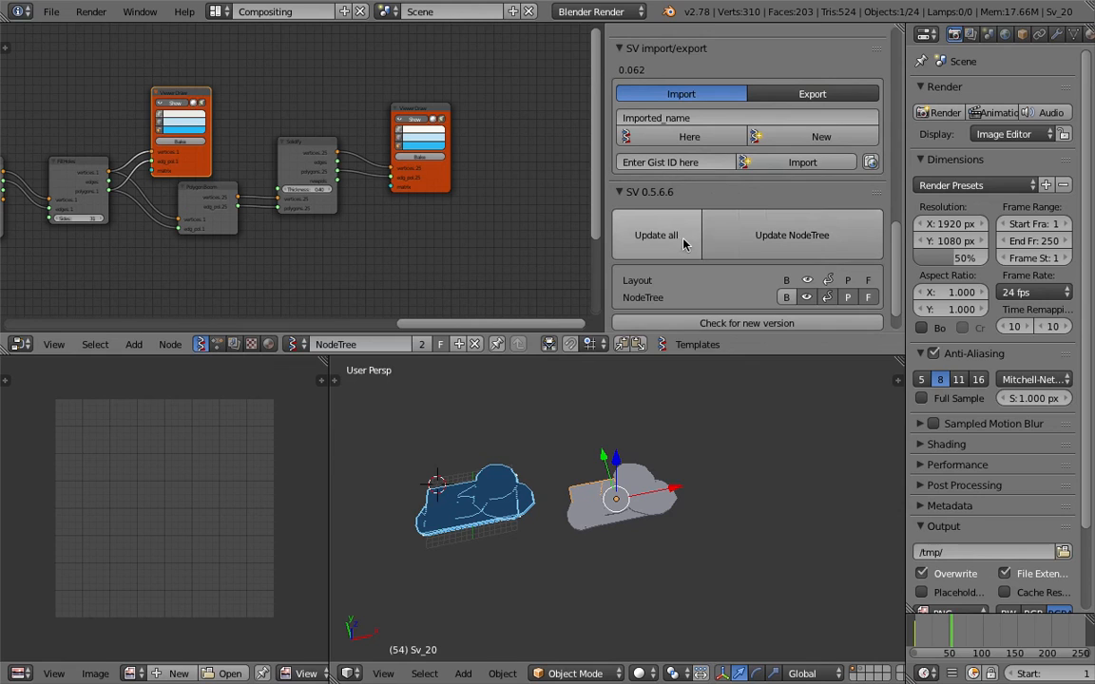
scroll(680, 233, "down", 1)
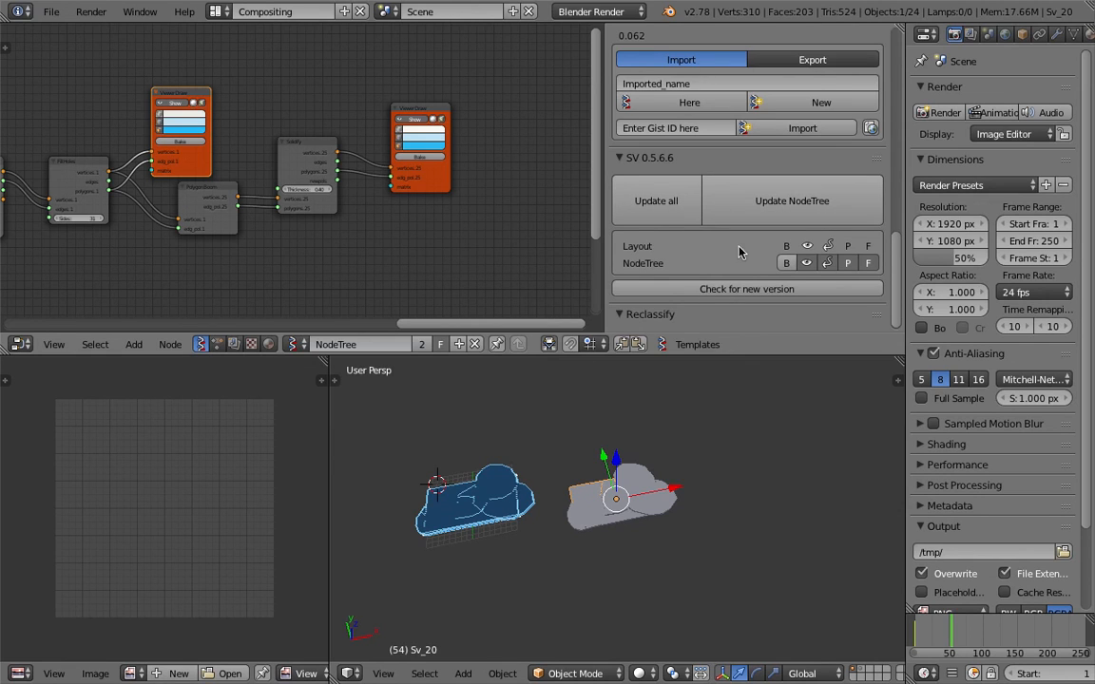
left_click(693, 287)
scroll(704, 247, "up", 2)
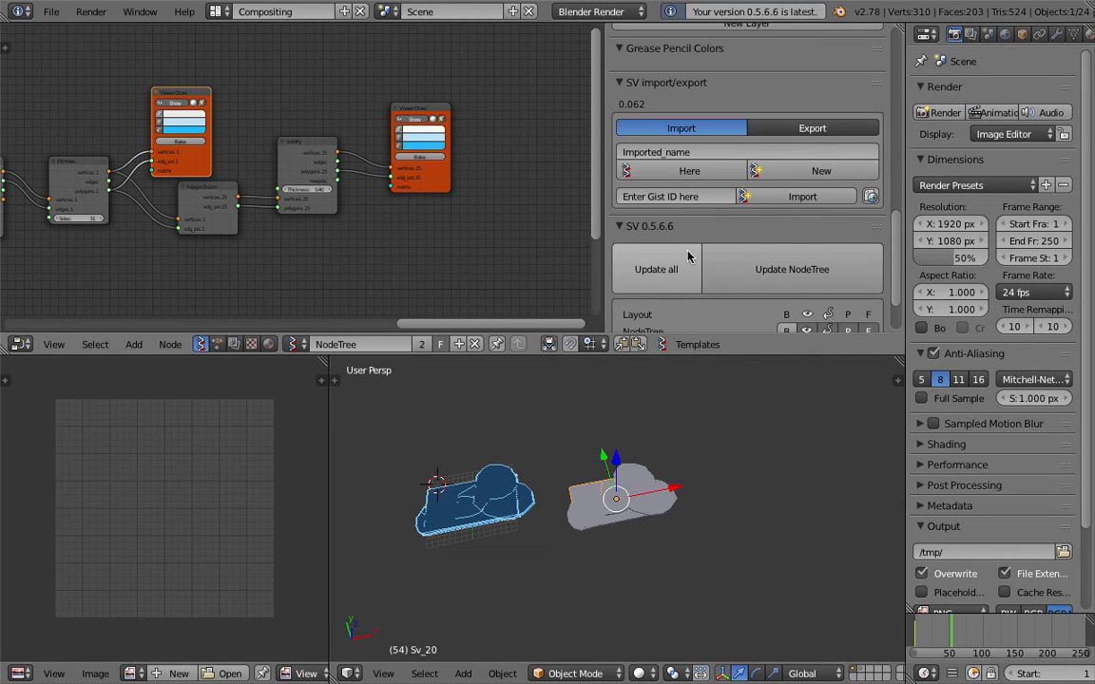
scroll(709, 172, "down", 2)
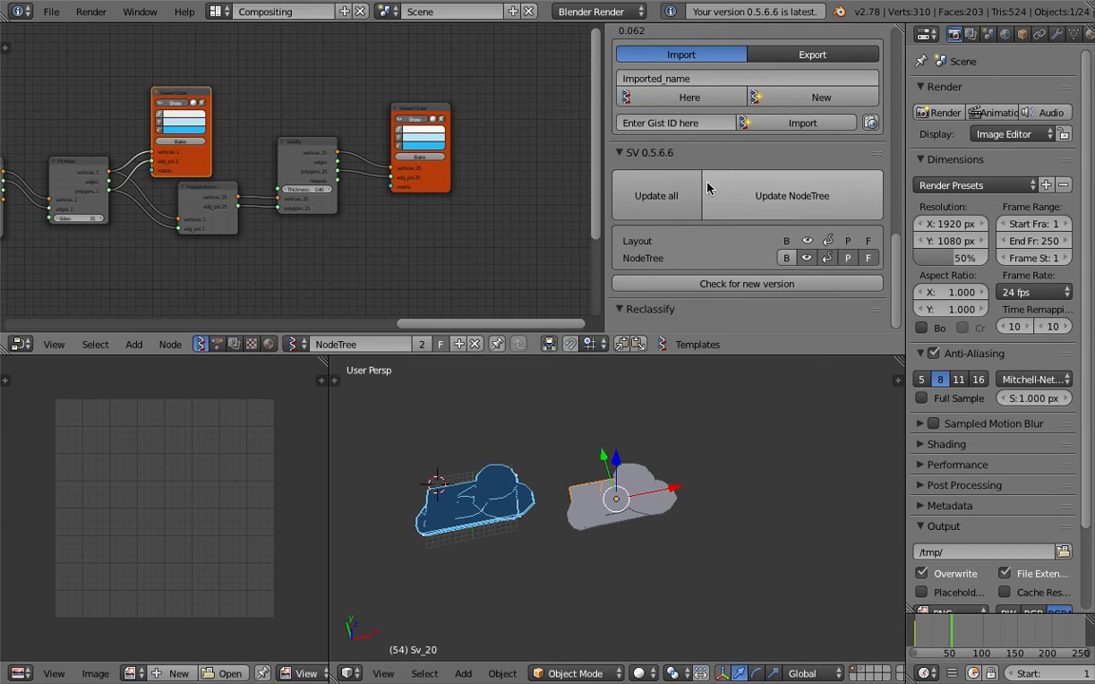
Collapse the SV 0.5.6.6 section and narrow the node editor's properties region
left_click(666, 157)
scroll(609, 195, "up", 5)
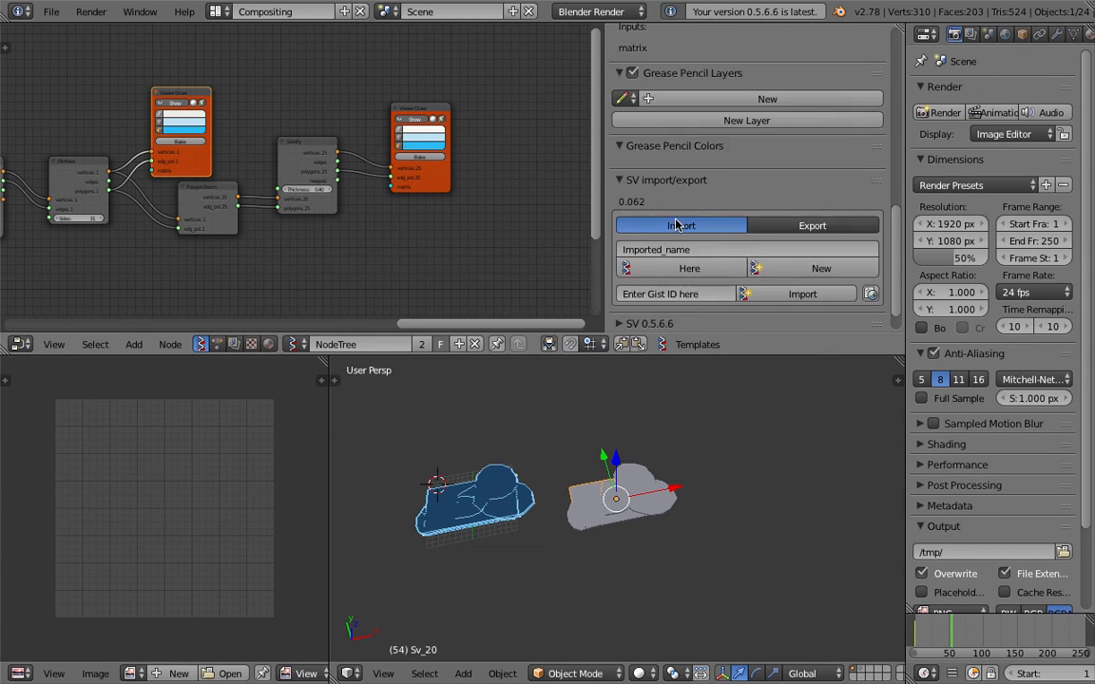
scroll(608, 195, "down", 2)
left_click_drag(603, 197, 667, 193)
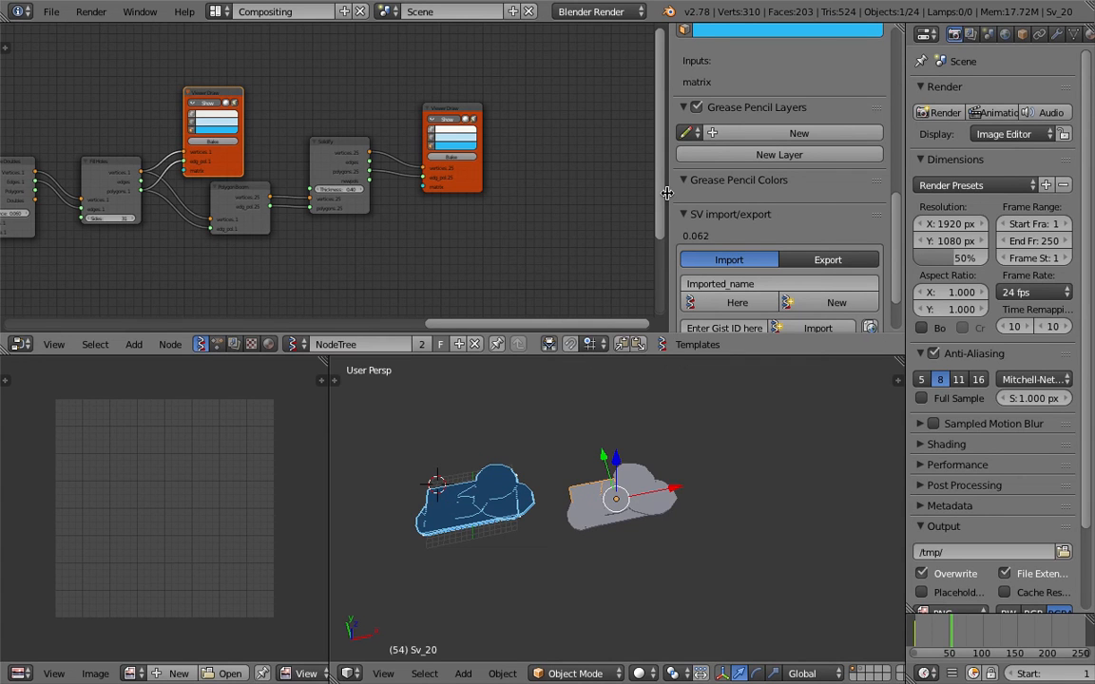
Hide the node editor's properties region, widen the render properties editor and bring the whole node tree into view
scroll(285, 172, "down", 4)
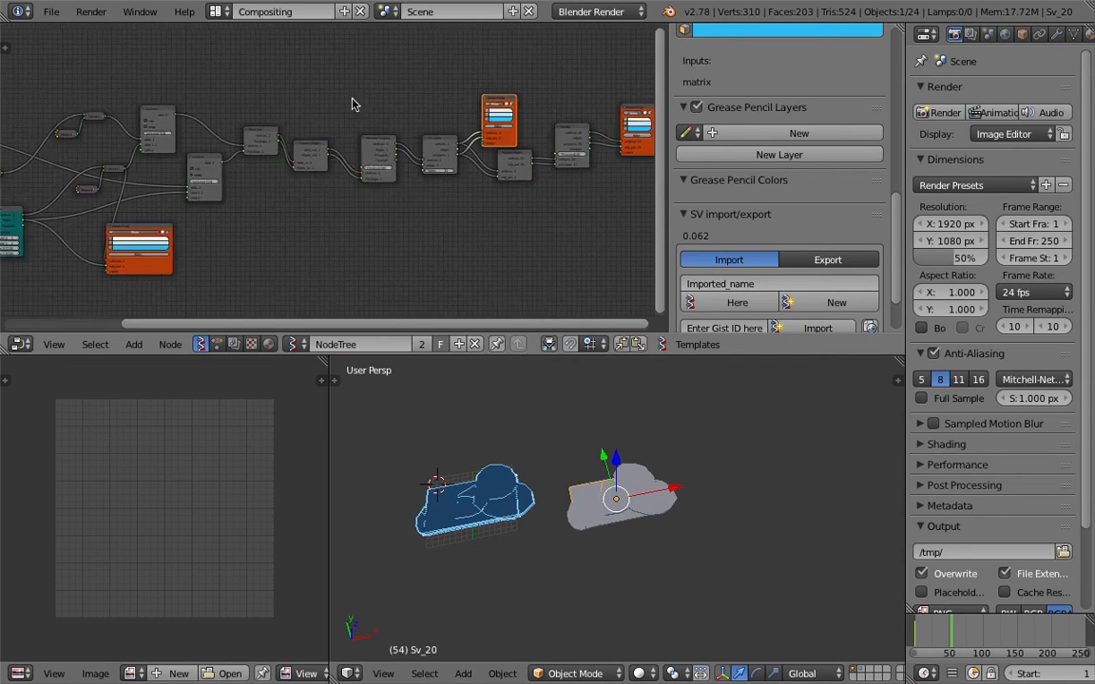
mouse_move(192, 104)
middle_mouse_down()
mouse_move(475, 99)
mouse_move(182, 107)
middle_mouse_up()
middle_click_drag(382, 111, 372, 114)
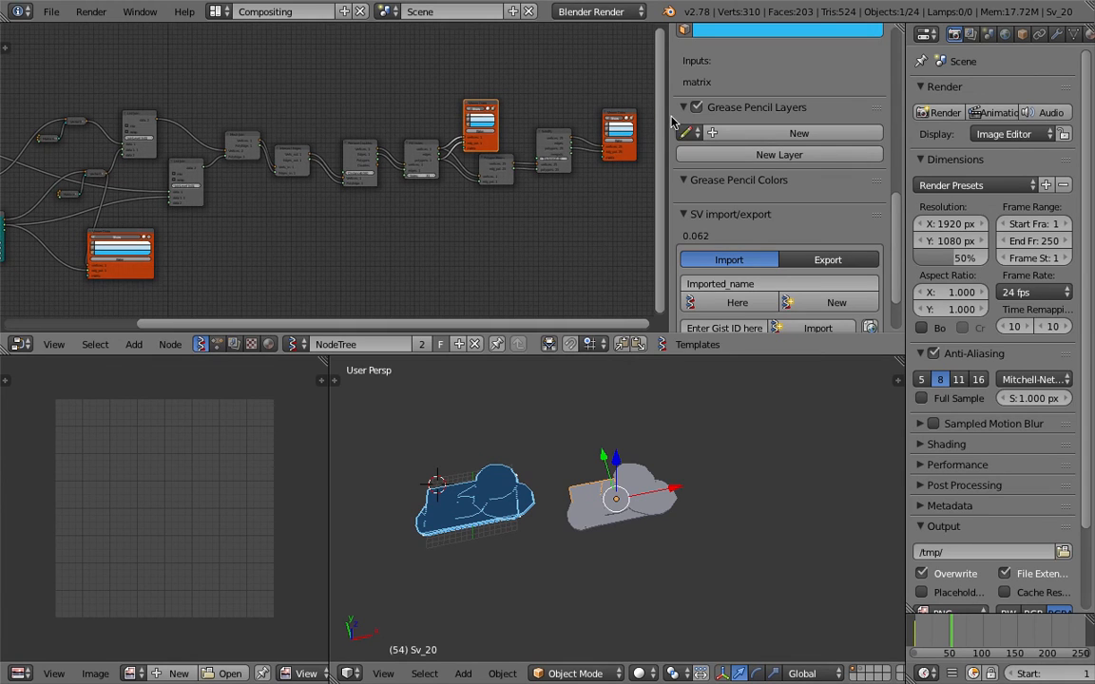
key("n")
left_click_drag(906, 112, 871, 110)
scroll(570, 190, "down", 3)
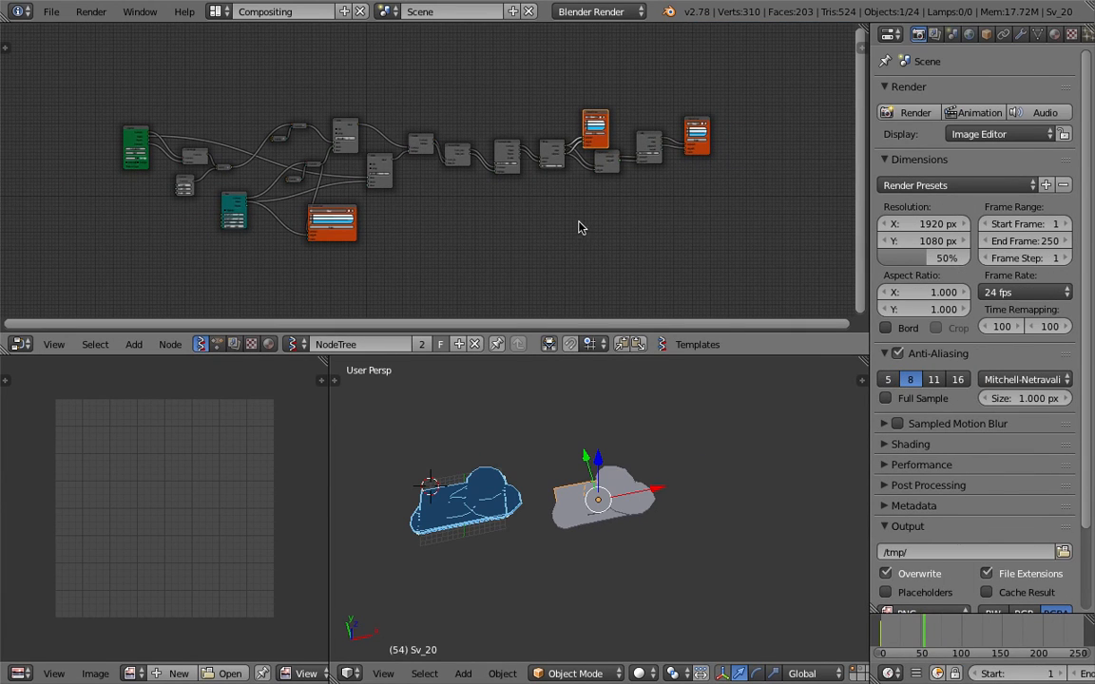